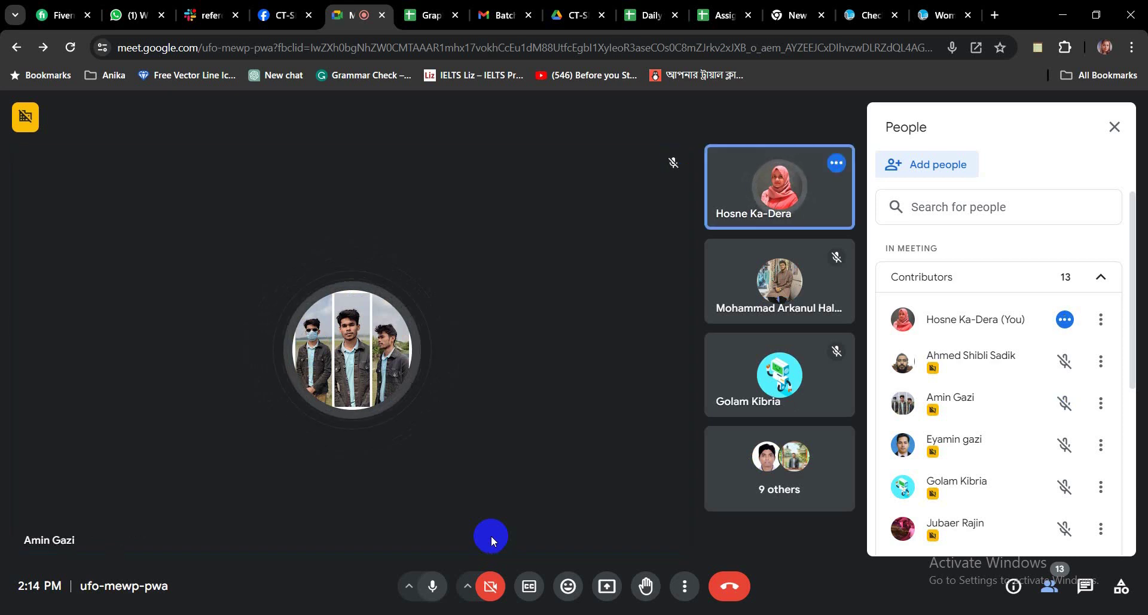
Present the entire screen in the meeting and close the participant list
left_click(608, 591)
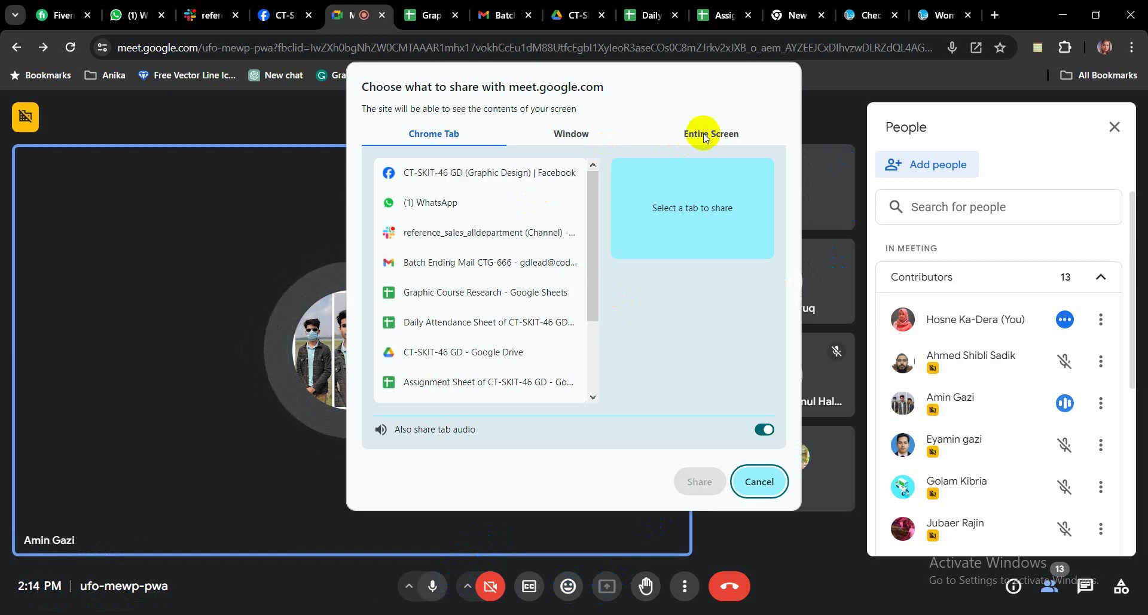
left_click(704, 137)
left_click(451, 243)
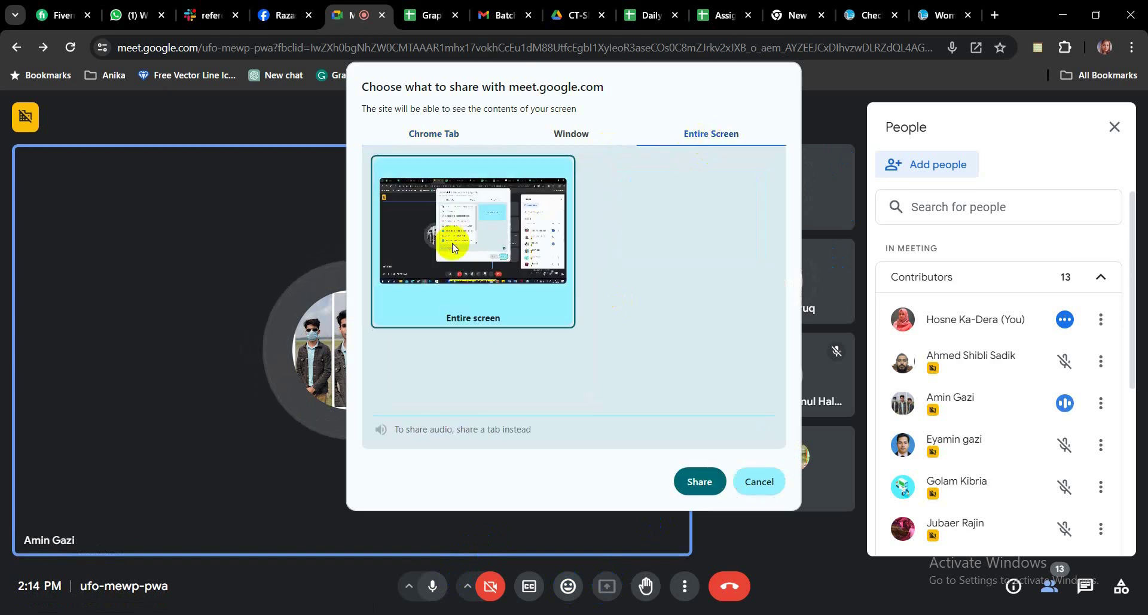
left_click(700, 482)
left_click(708, 595)
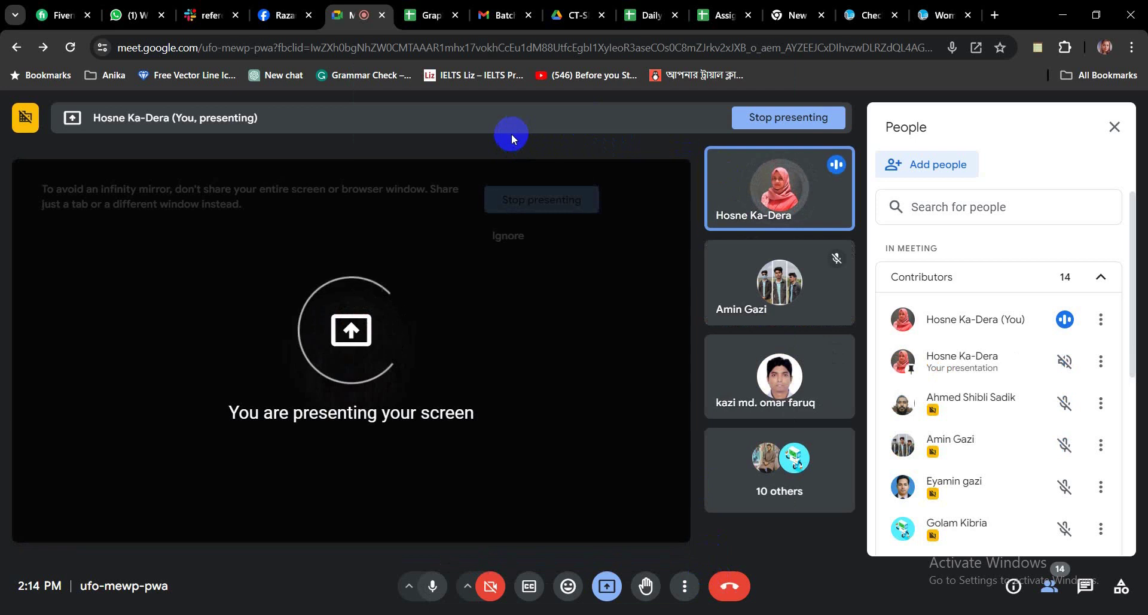
left_click(1115, 126)
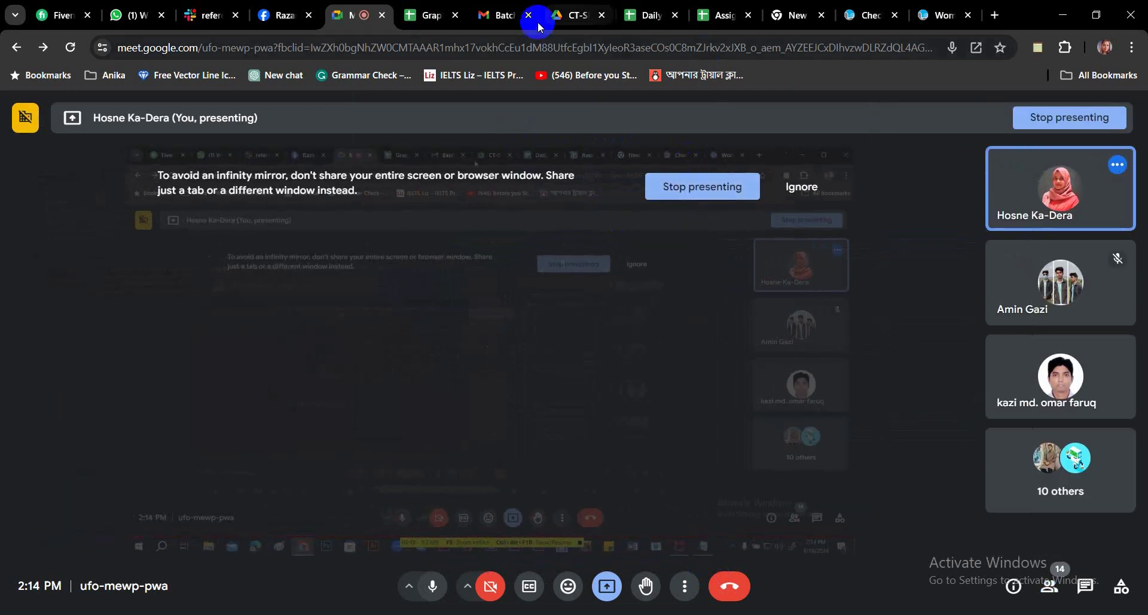
Switch to the Assignment Sheet of CT-SKIT-46 GD and review the trainees' marks across all assignment columns
left_click(721, 15)
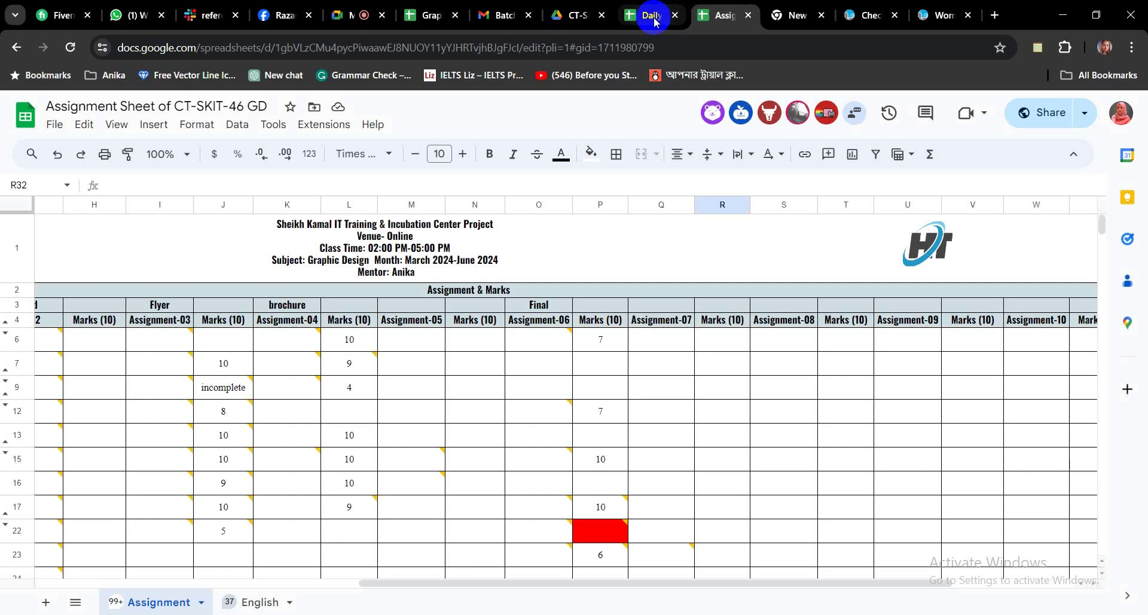
mouse_move(654, 23)
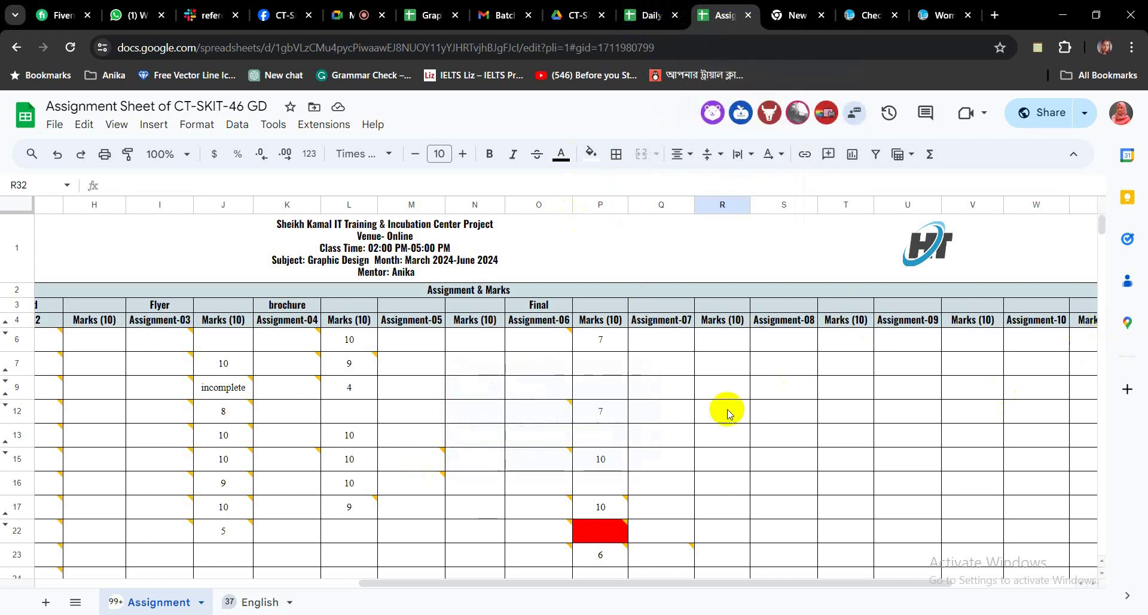
scroll(604, 526, "down", 3)
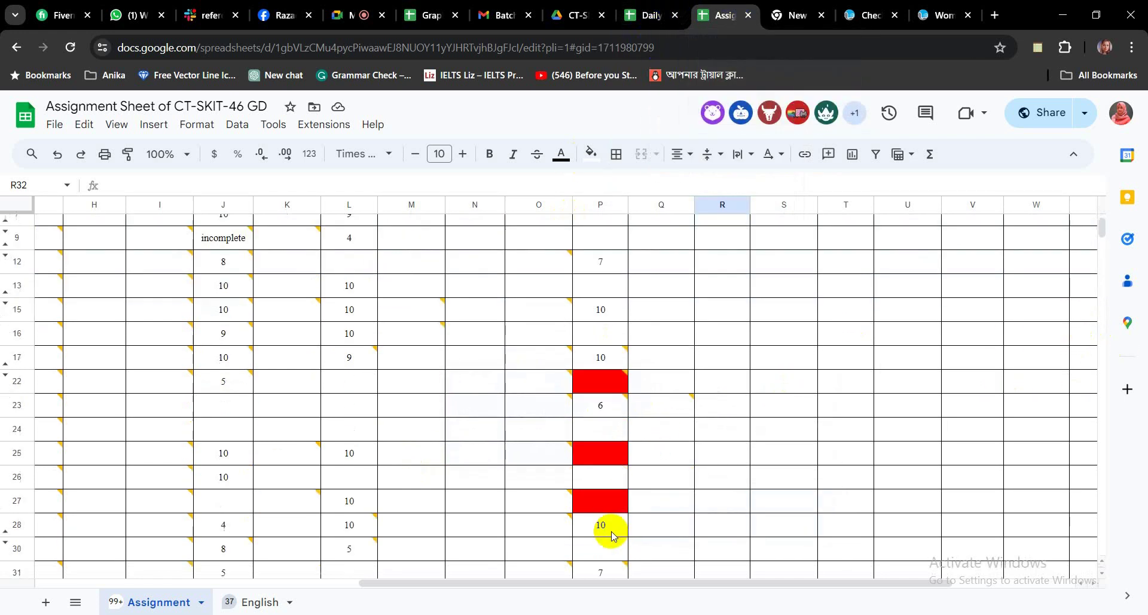
scroll(688, 362, "down", 10)
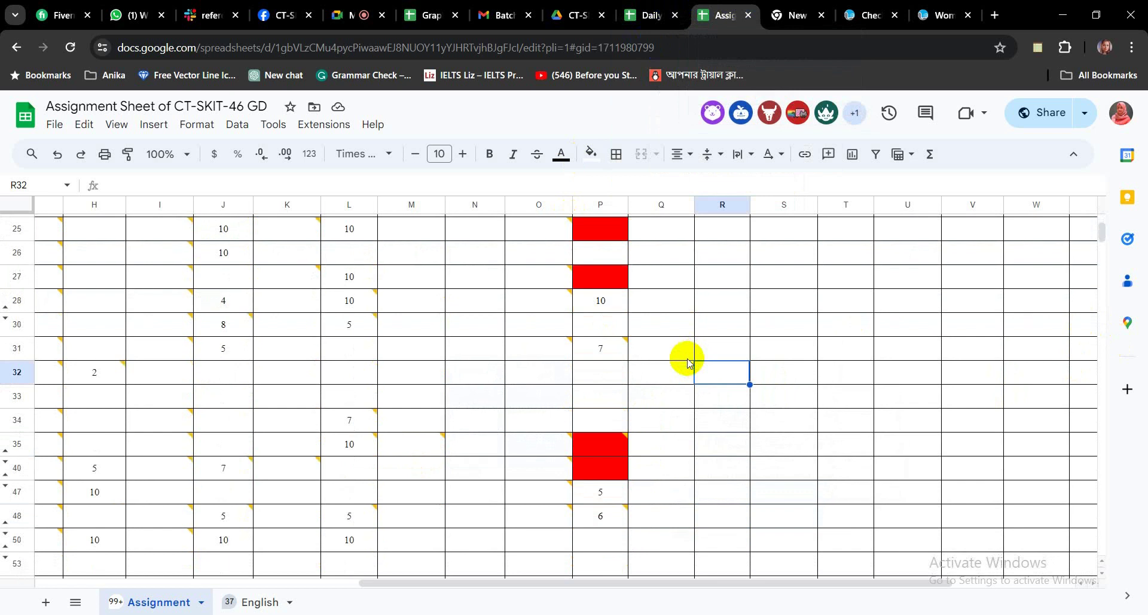
scroll(688, 361, "up", 13)
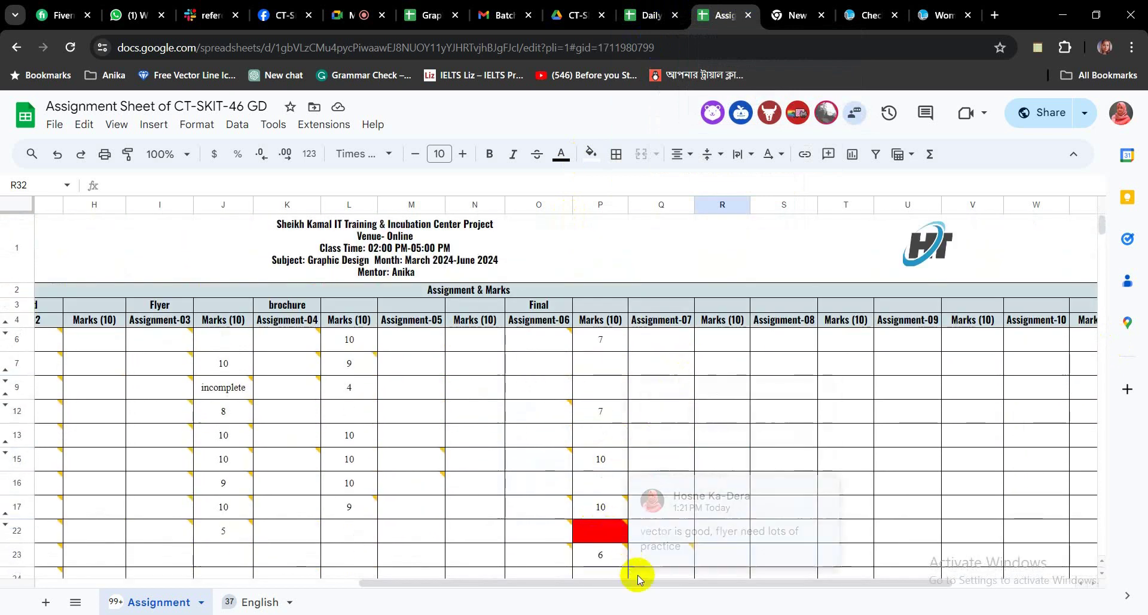
left_click_drag(723, 583, 402, 584)
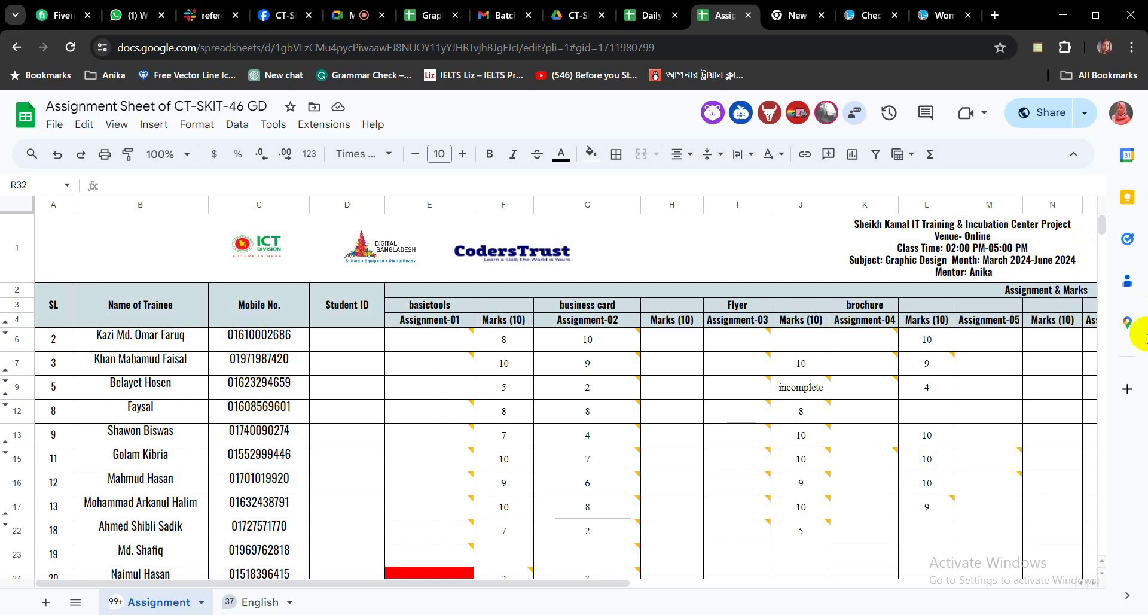
left_click_drag(560, 589, 868, 605)
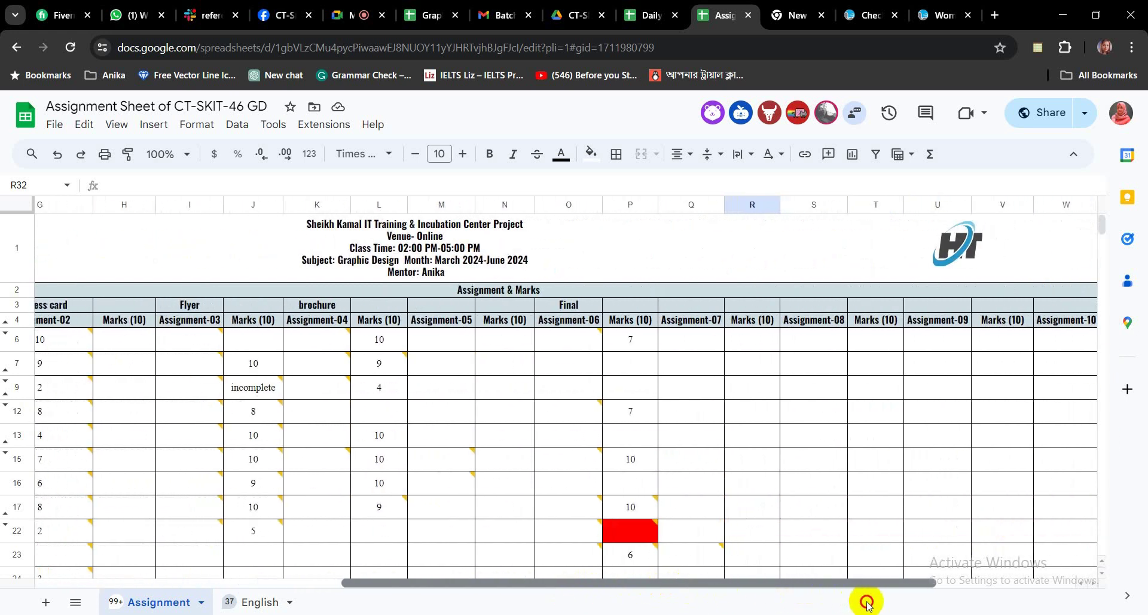
left_click(349, 18)
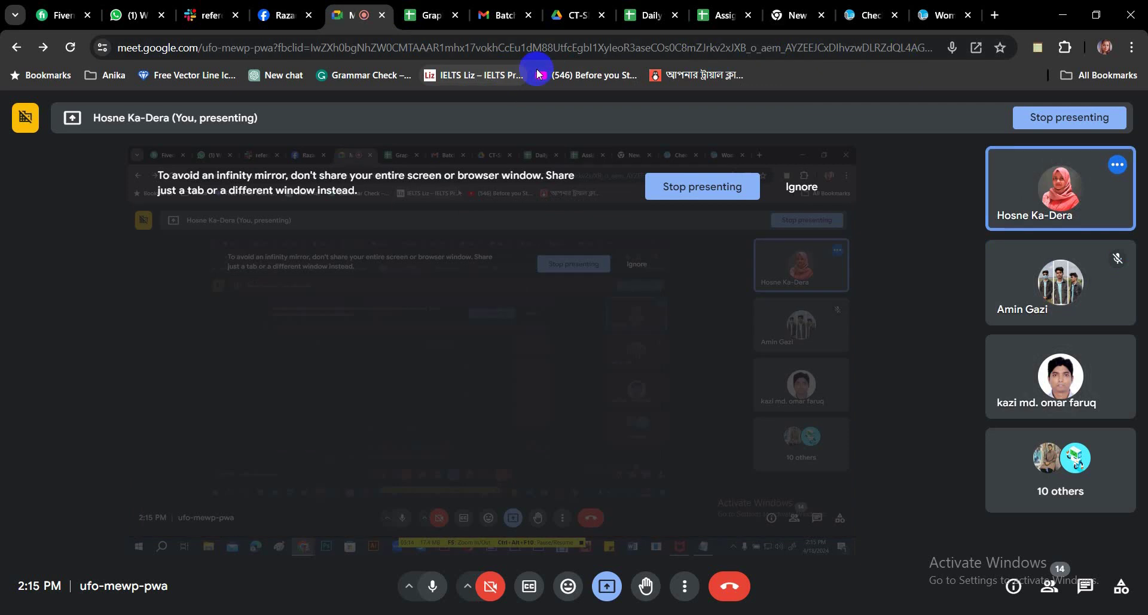
left_click(725, 18)
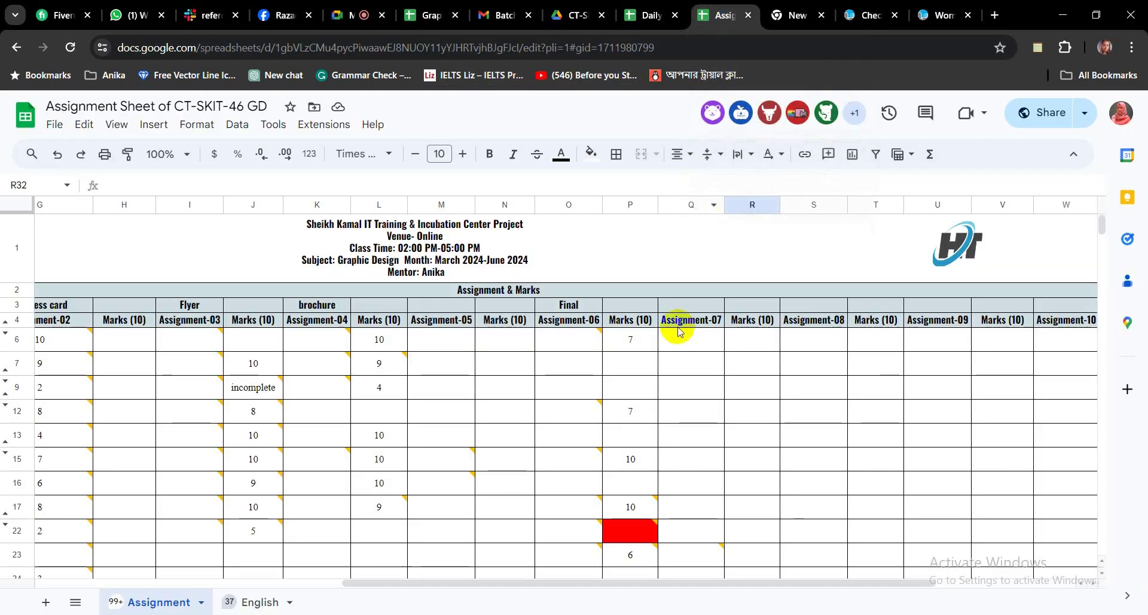
Open the Drive folder linked in the comment on the row 35 Assignment-06 cell (O35)
scroll(791, 354, "down", 1)
scroll(791, 355, "down", 8)
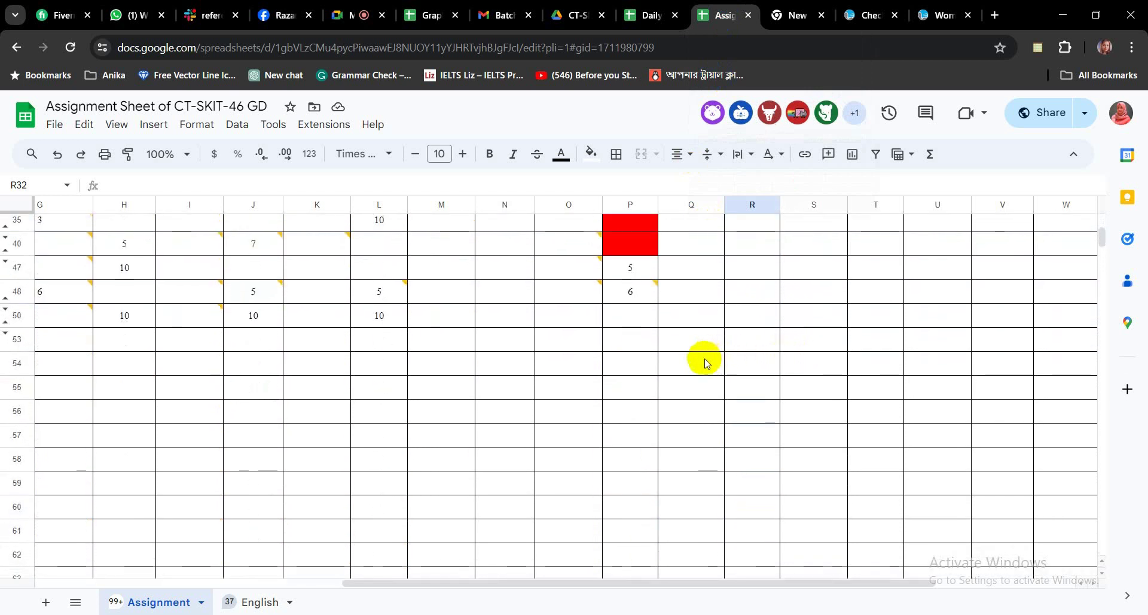
scroll(702, 358, "up", 1)
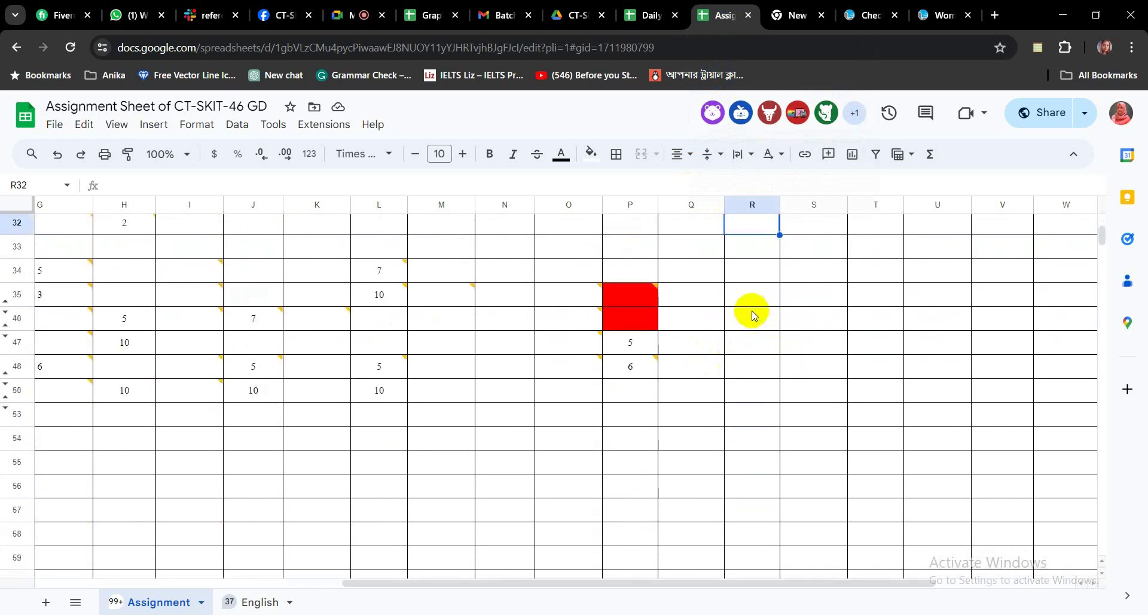
mouse_move(573, 309)
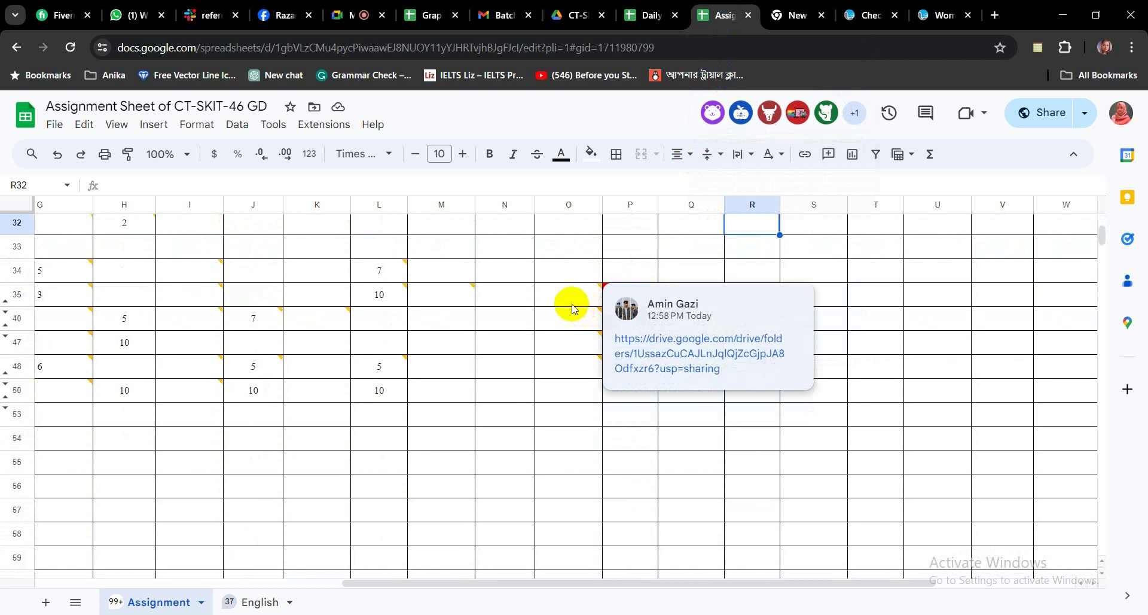
left_click(664, 341)
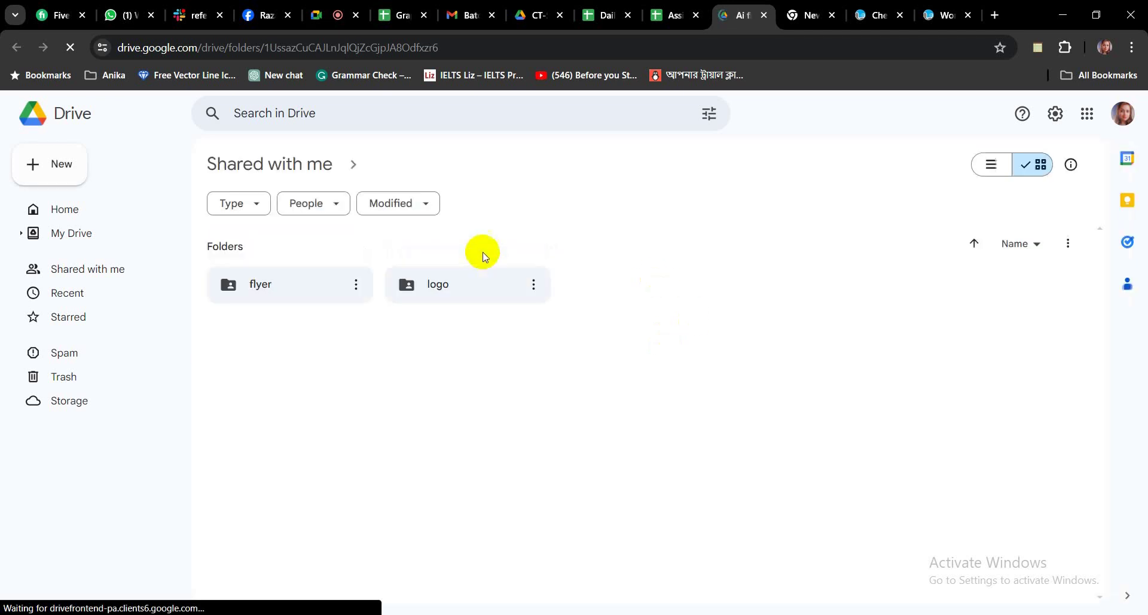
Return to the assignment sheet and read the comments on cells O35 and P35
left_click(664, 15)
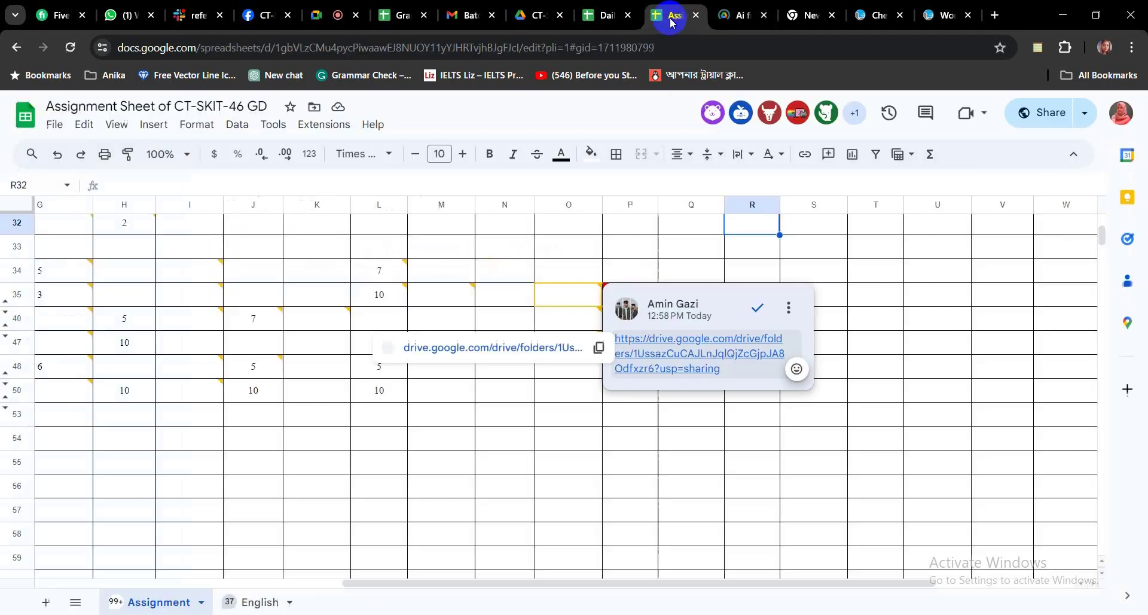
left_click(840, 279)
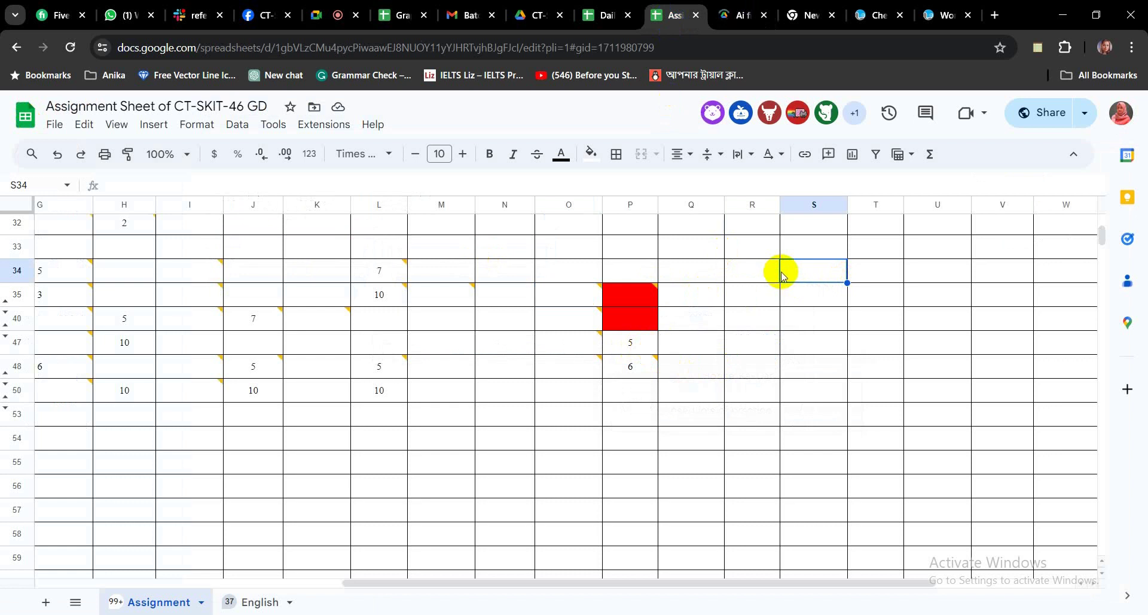
mouse_move(603, 291)
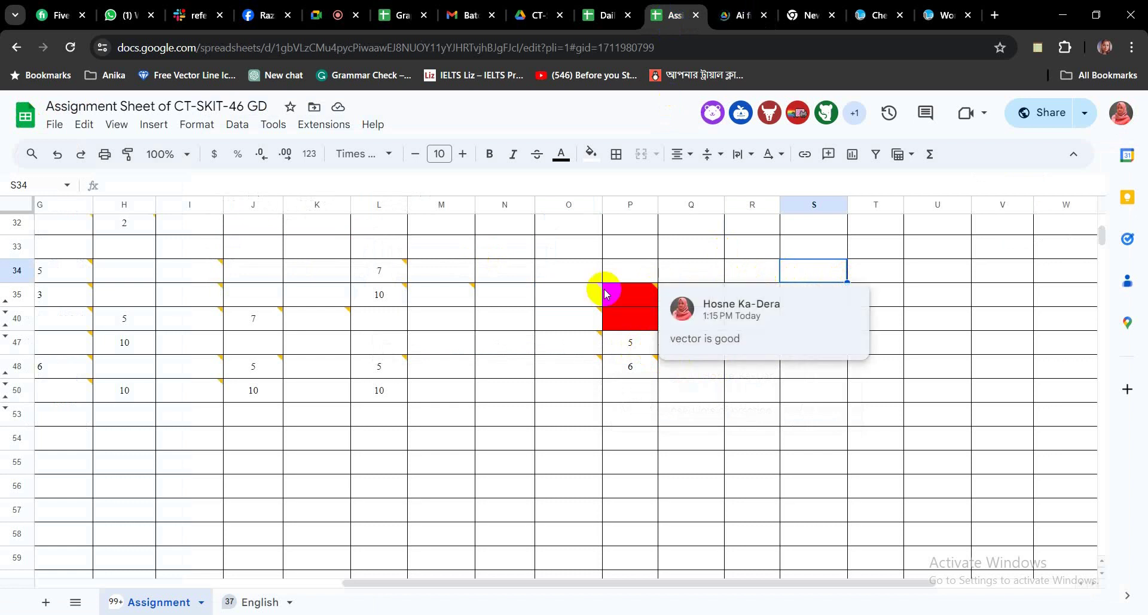
mouse_move(430, 295)
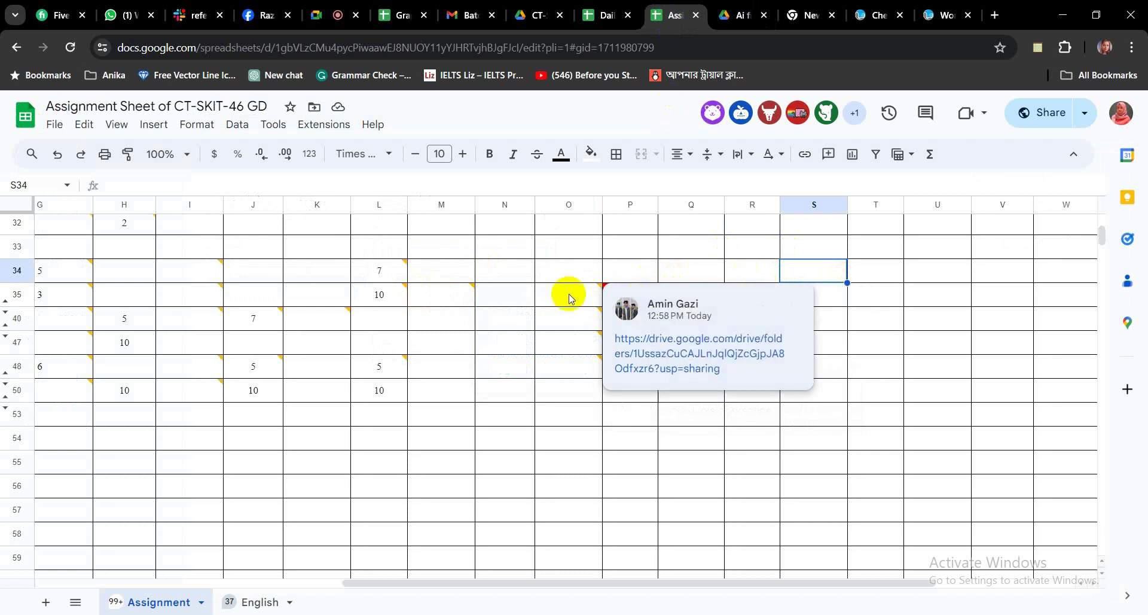
mouse_move(647, 294)
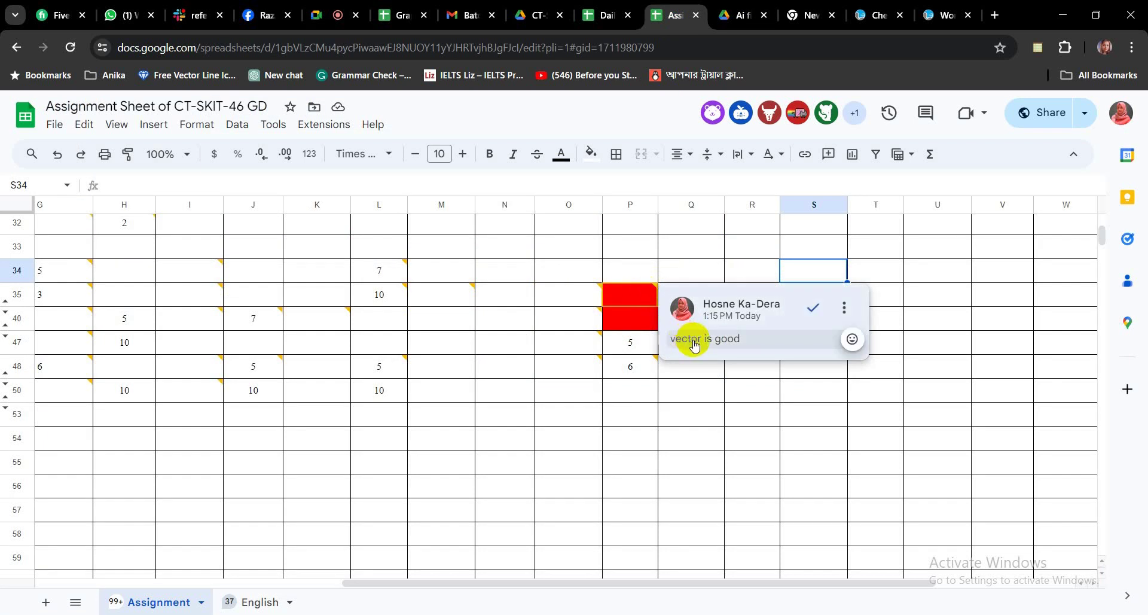
Open the exam flyer 2-01 image from the flyer folder inside the shared Ai final exam folder
left_click(734, 18)
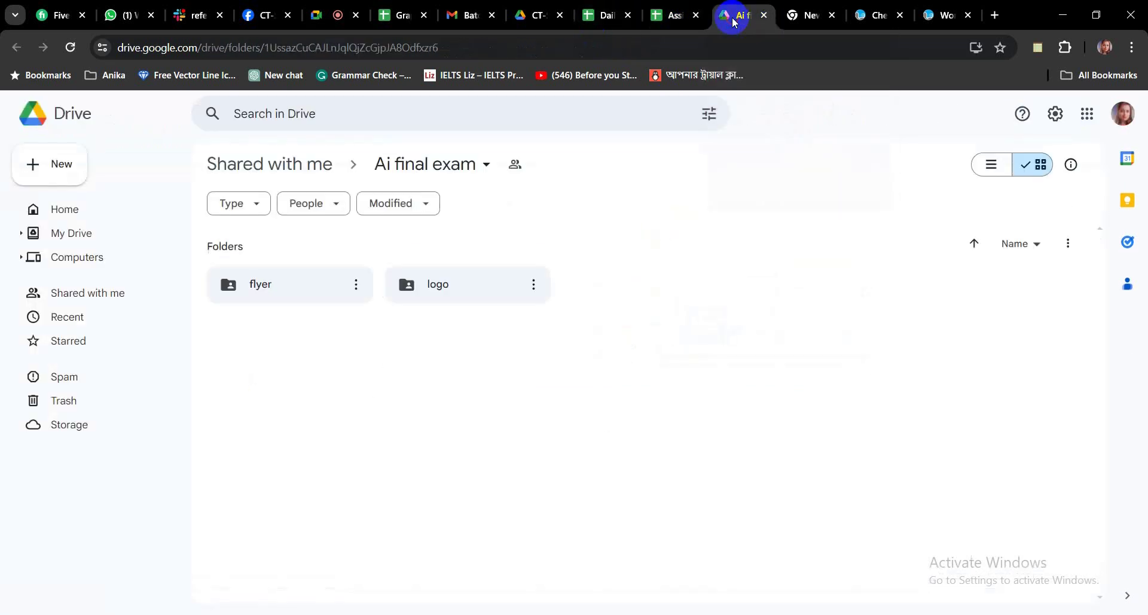
double_click(316, 291)
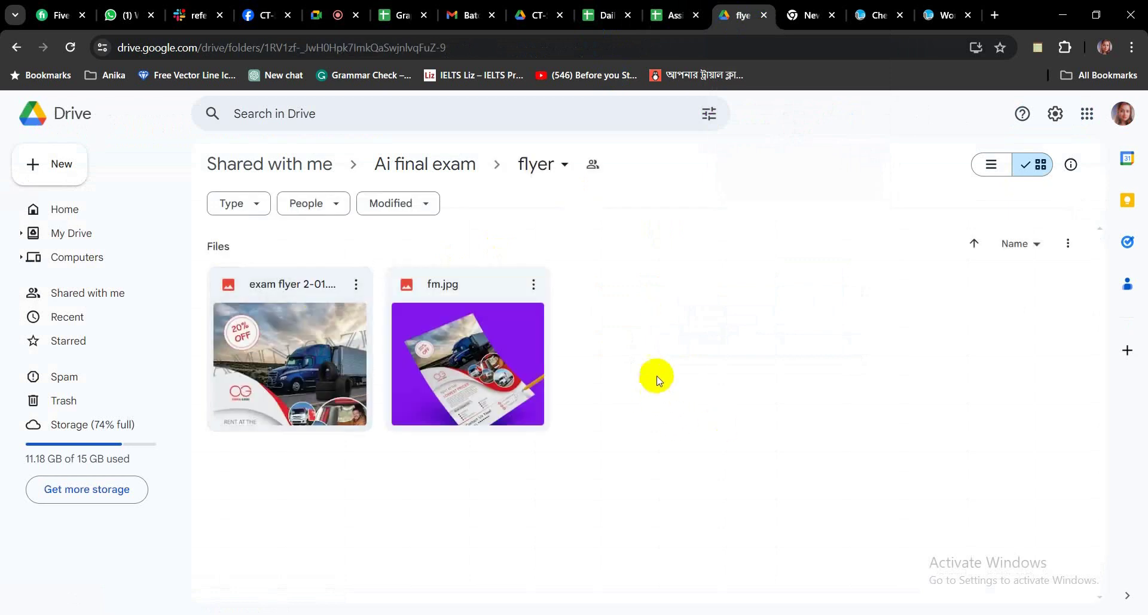
left_click(305, 392)
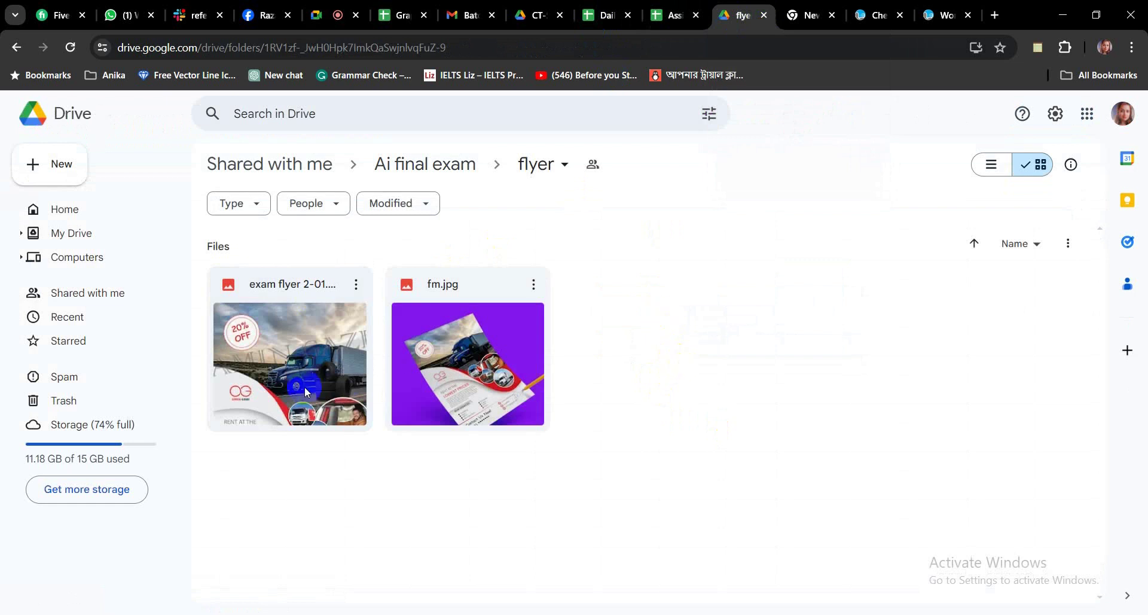
double_click(286, 388)
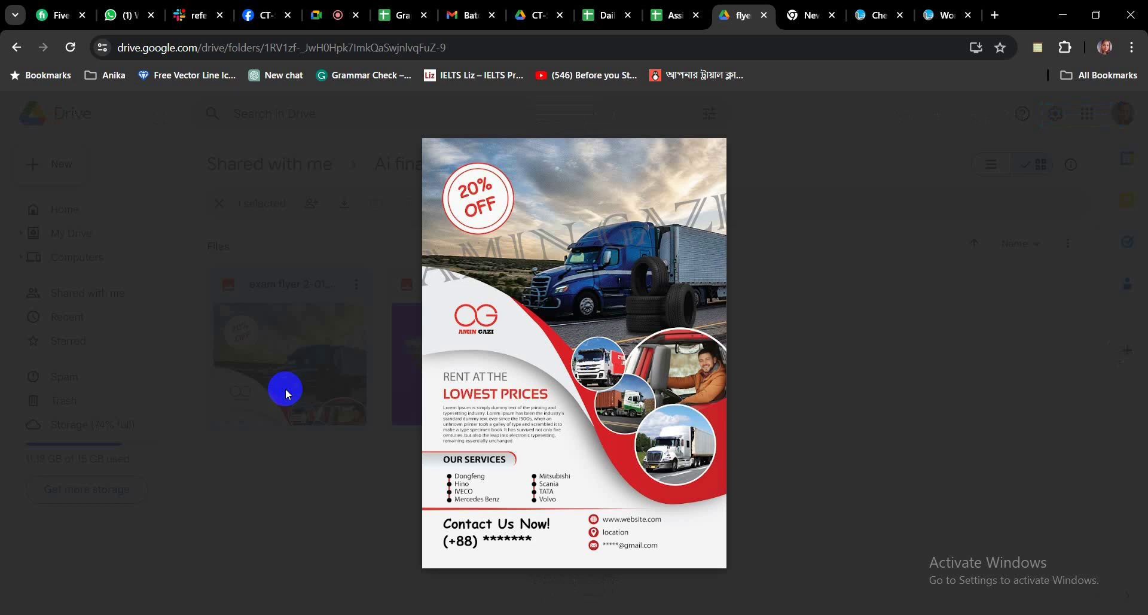
Capture a 733x766 screen area around the flyer and outline the stacked tyres with a blue rectangle
key("Print")
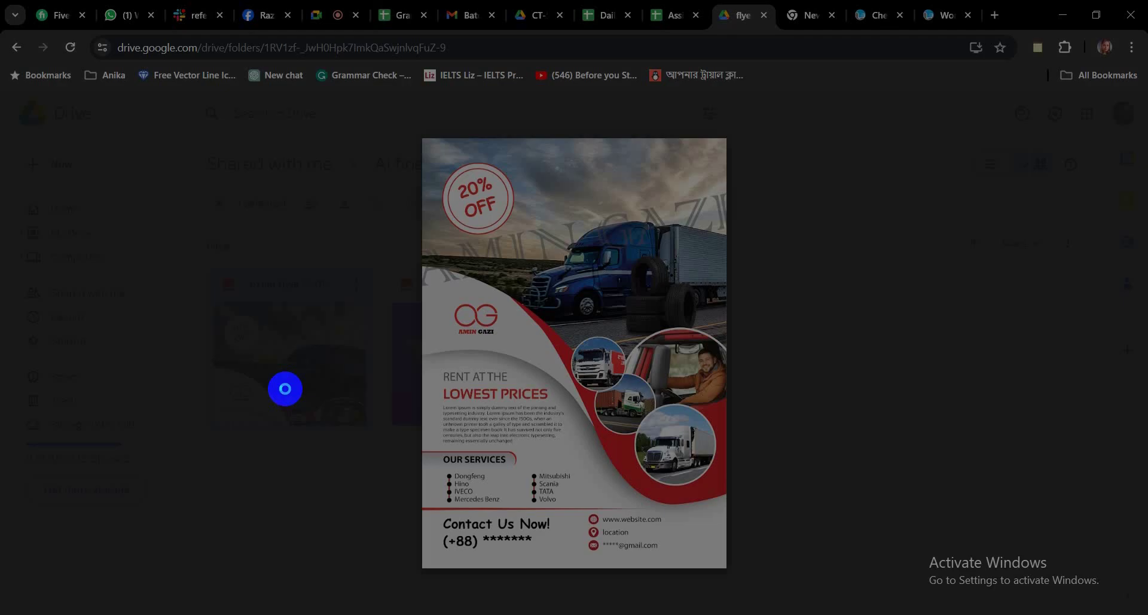
left_click_drag(379, 126, 817, 585)
left_click(834, 516)
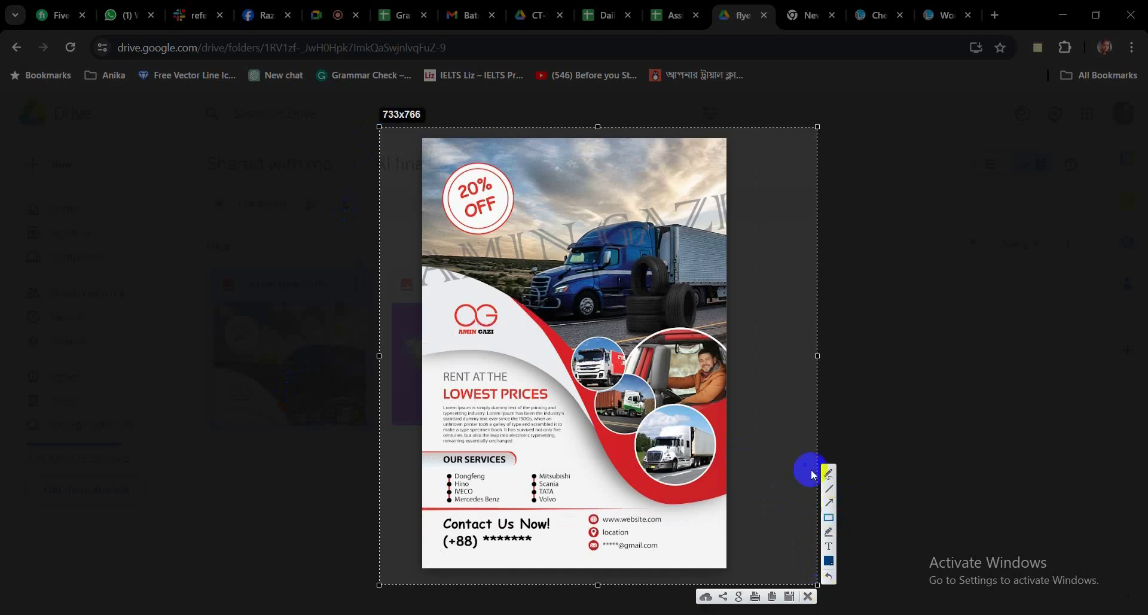
left_click_drag(618, 247, 707, 343)
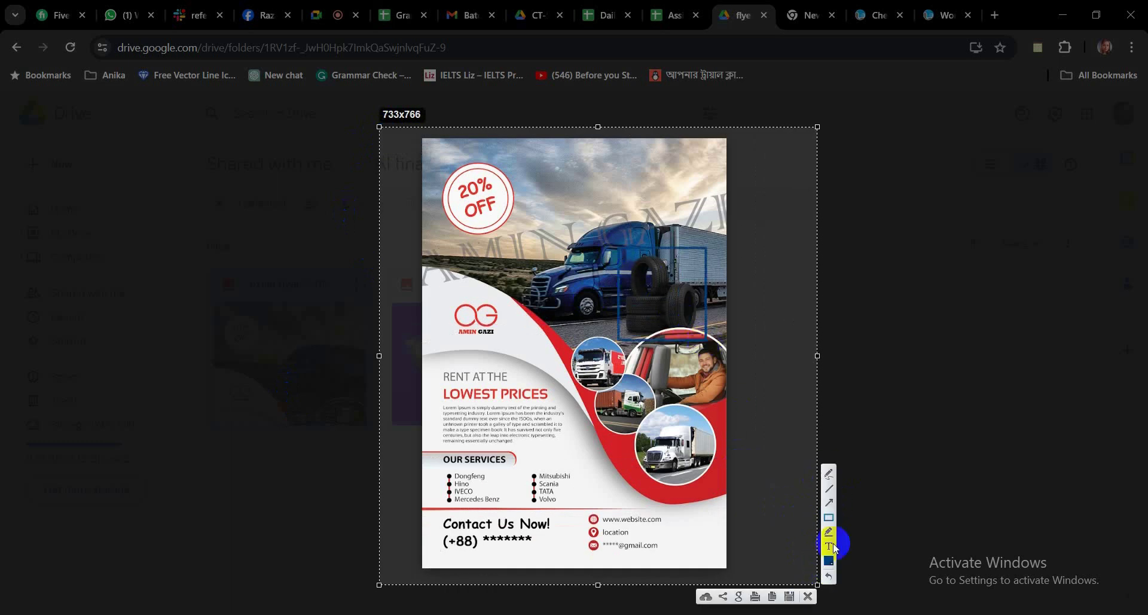
Outline the stacked tyres with a larger red rectangle, and discard the annotated capture
left_click(833, 557)
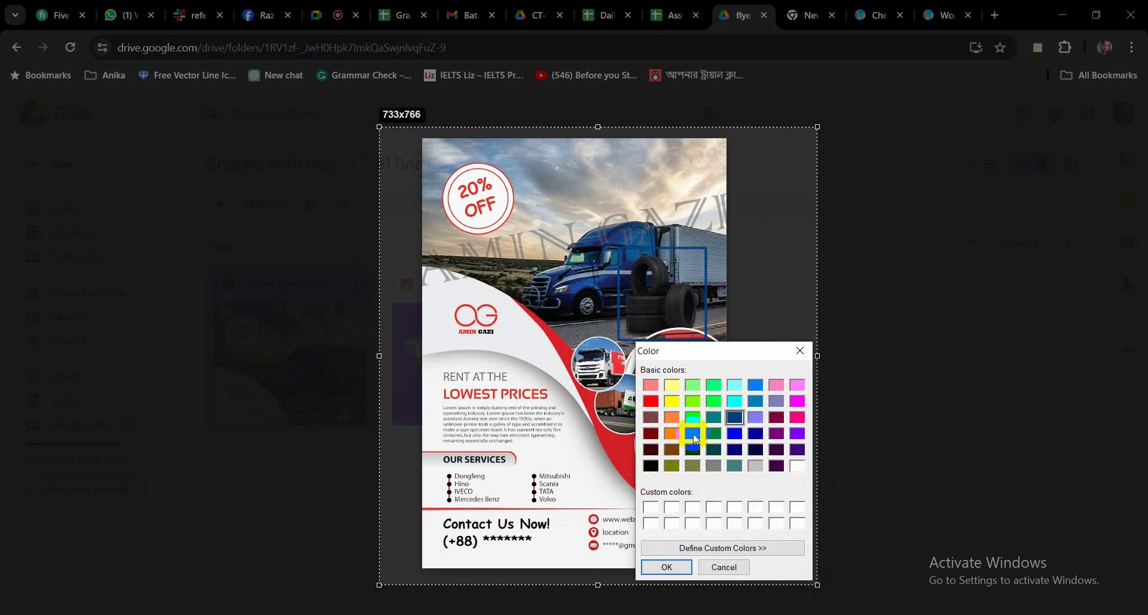
left_click(651, 401)
left_click(668, 567)
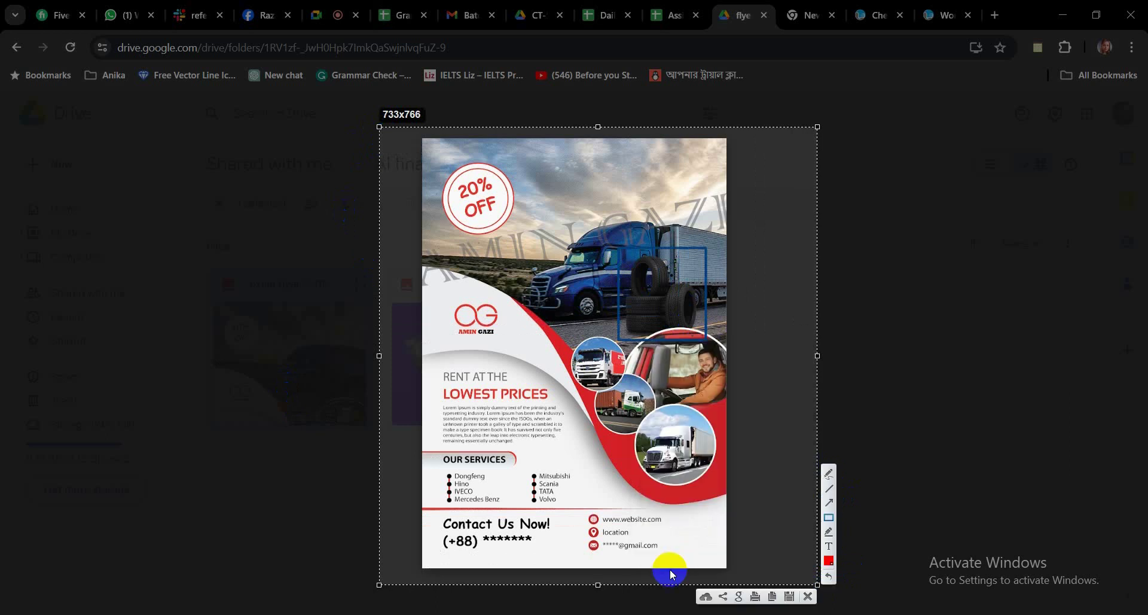
left_click_drag(609, 246, 727, 342)
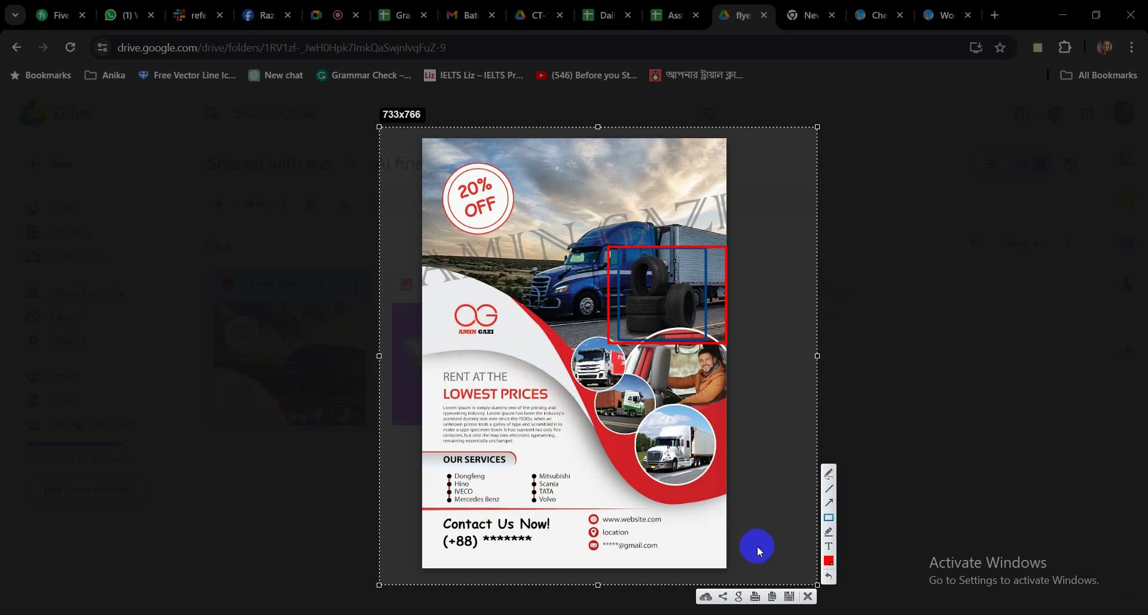
left_click(806, 598)
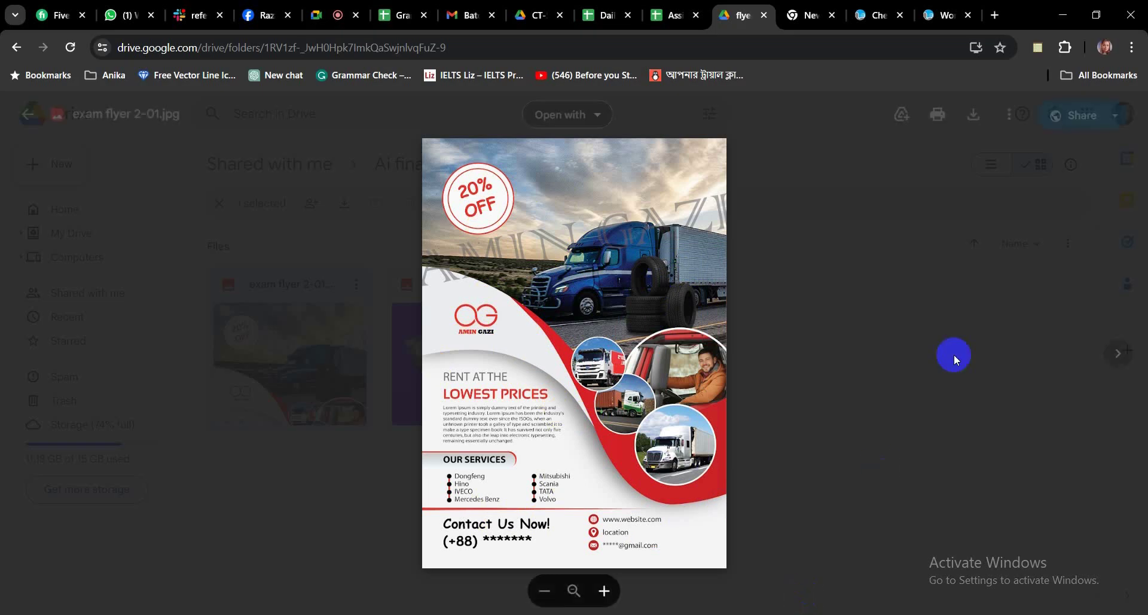
Close the flyer's Drive tab and select the row 35 Assignment-06 marks cell (P35) in the assignment sheet
left_click(815, 254)
left_click(765, 16)
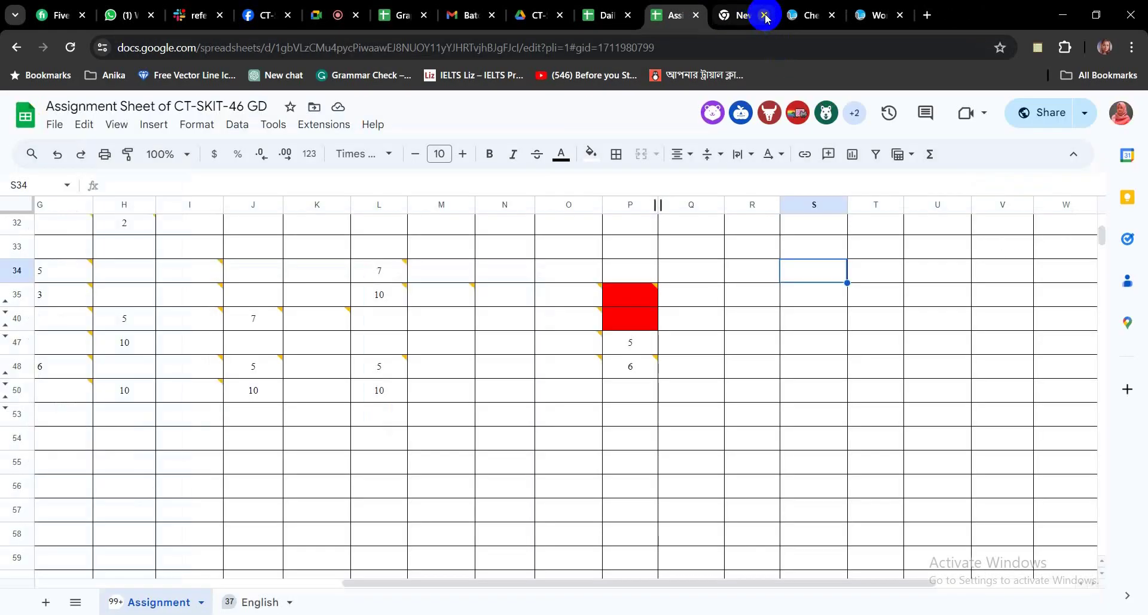
left_click(649, 300)
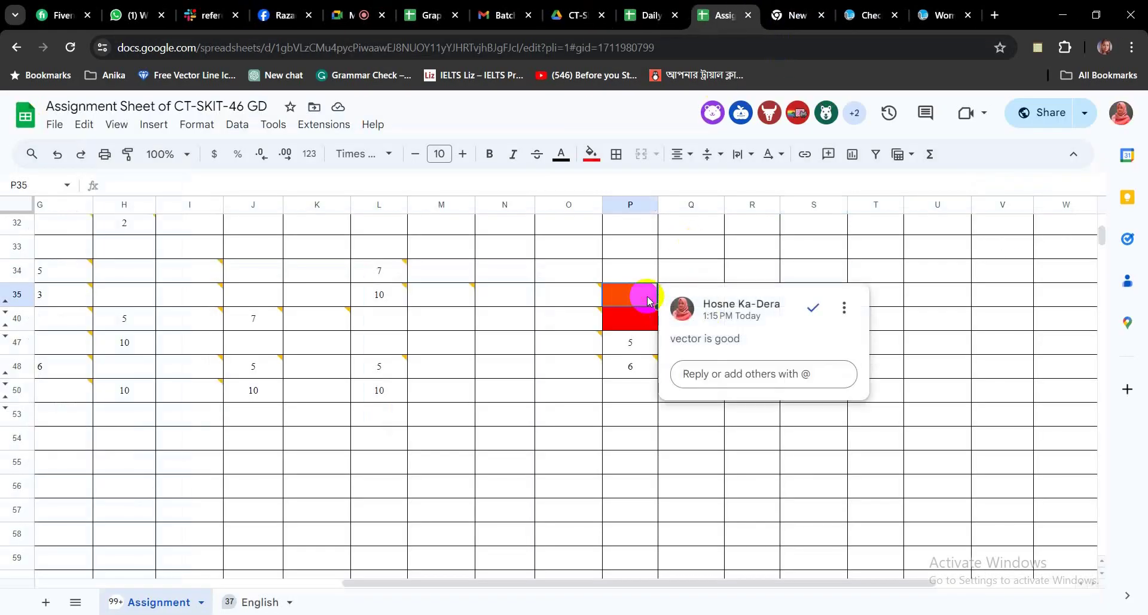
Enter 9 as the row 35 mark in P35 and set the cell's fill color to white
type("9")
key("Return")
left_click(649, 300)
left_click(592, 154)
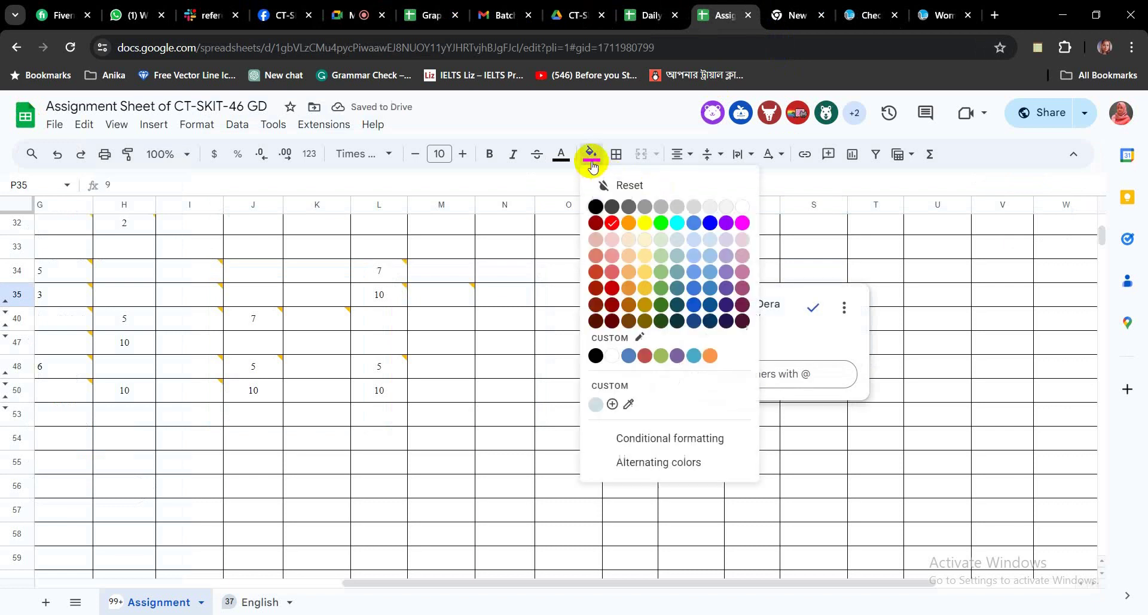
left_click(742, 208)
left_click(933, 271)
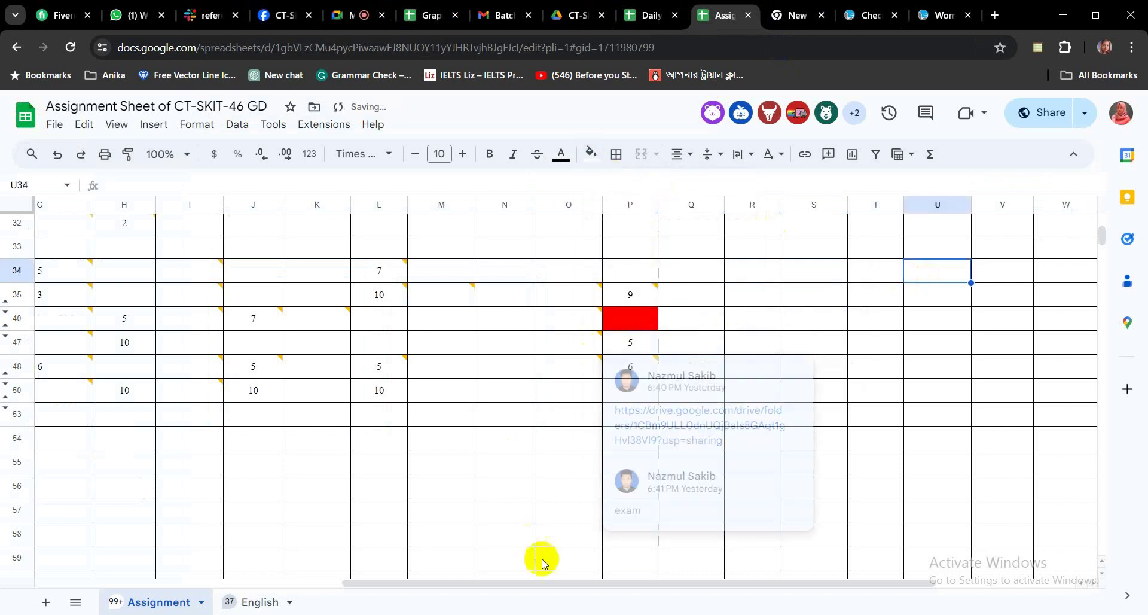
Open the row 40 trainee's Ai Exam folder from the O40 comment and view Ai-Final.jpg and Exam-Logo.jpg
left_click_drag(551, 585, 237, 593)
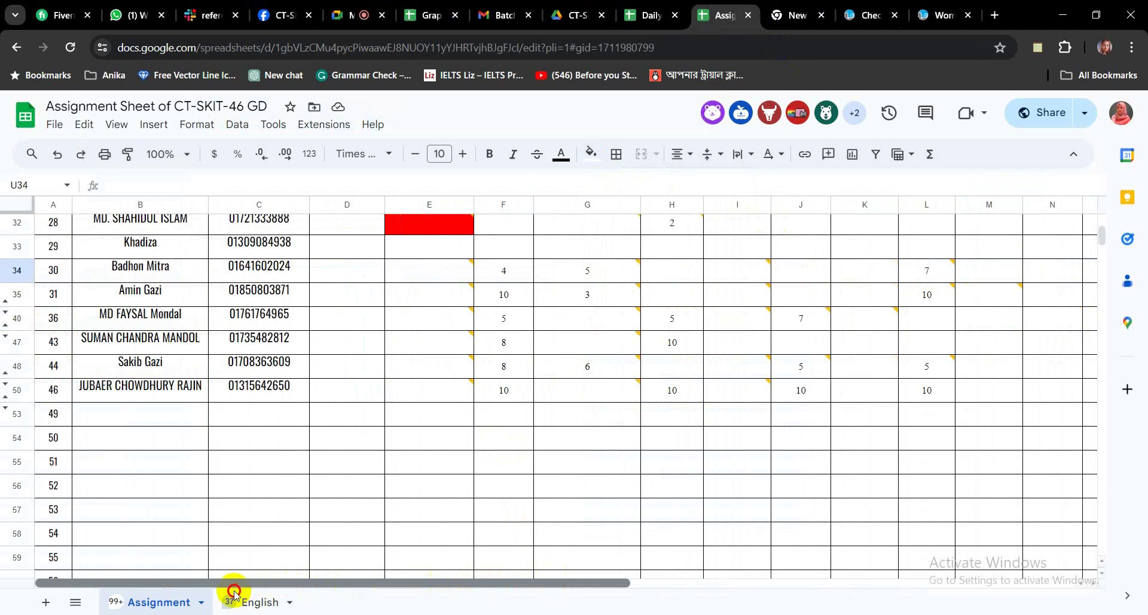
left_click_drag(234, 593, 503, 594)
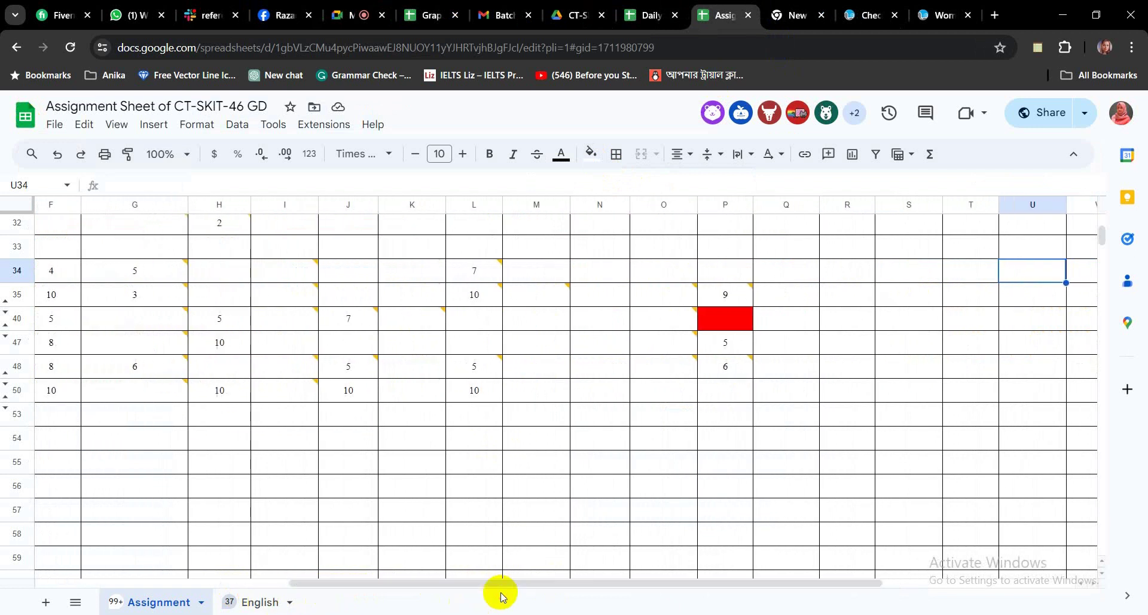
mouse_move(656, 322)
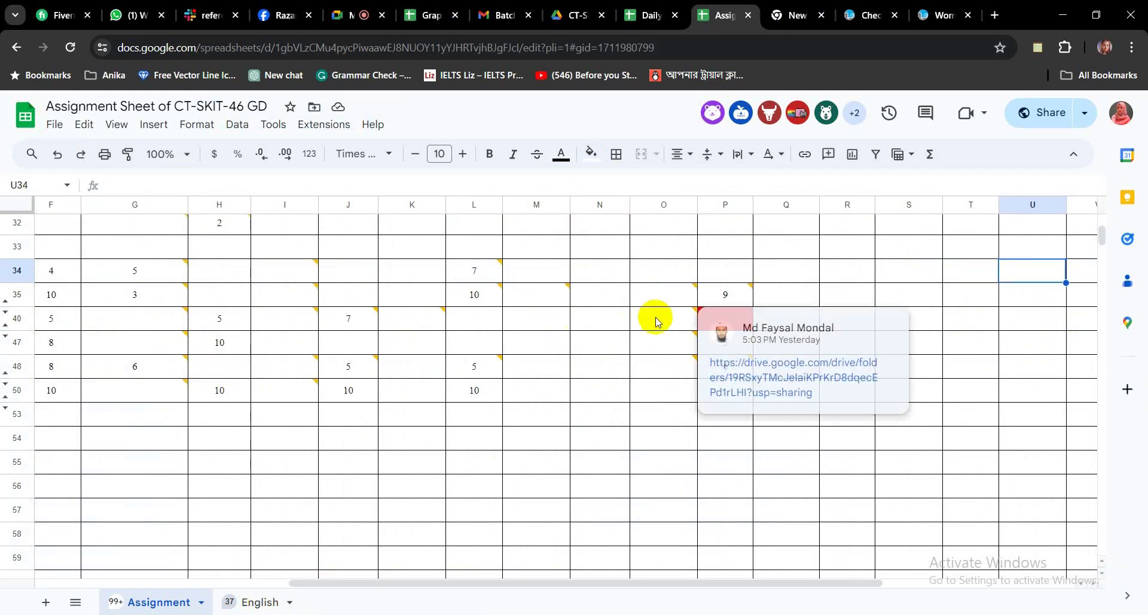
left_click(743, 366)
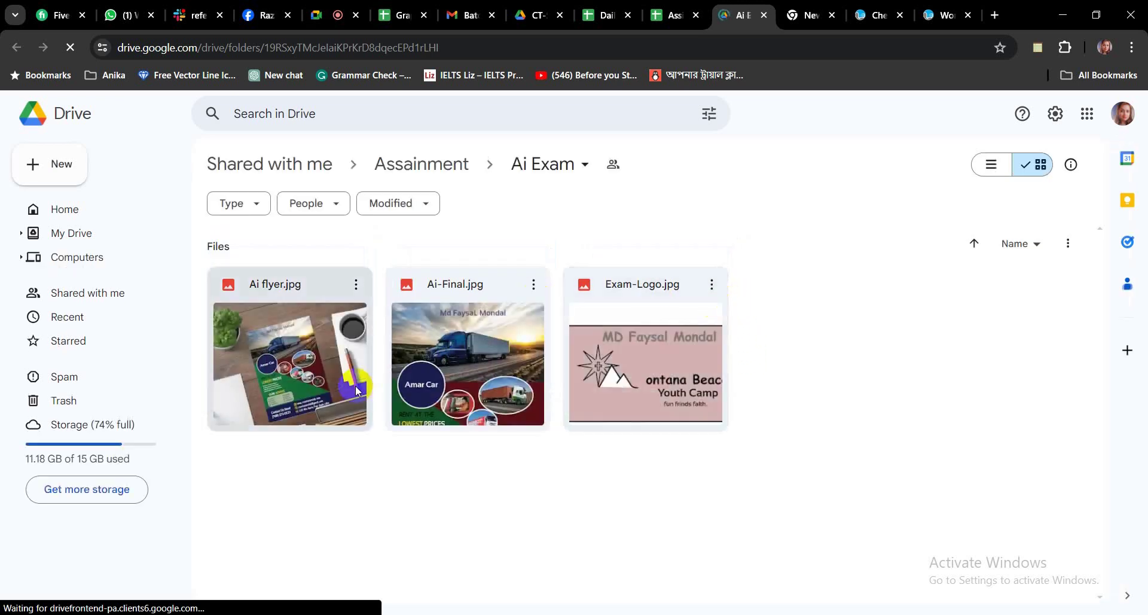
left_click(482, 393)
double_click(483, 394)
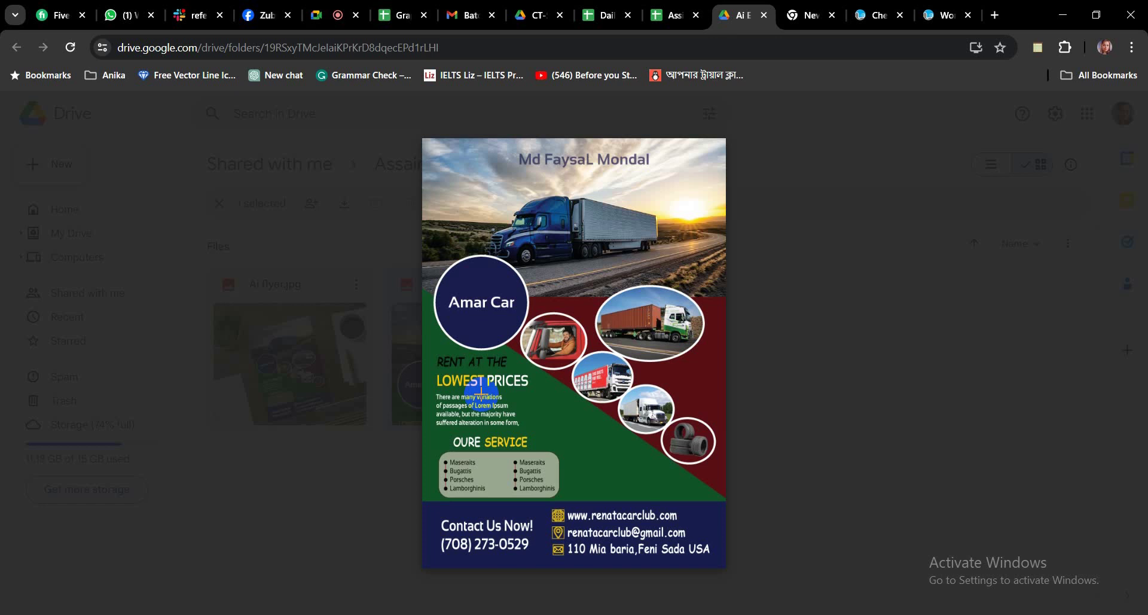
left_click(866, 387)
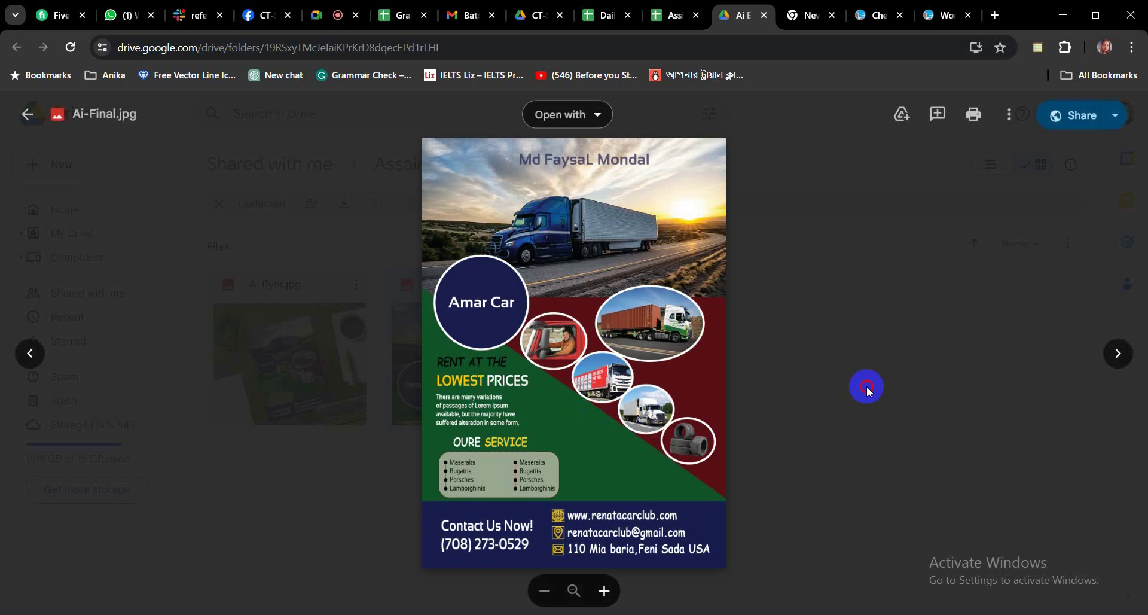
double_click(658, 378)
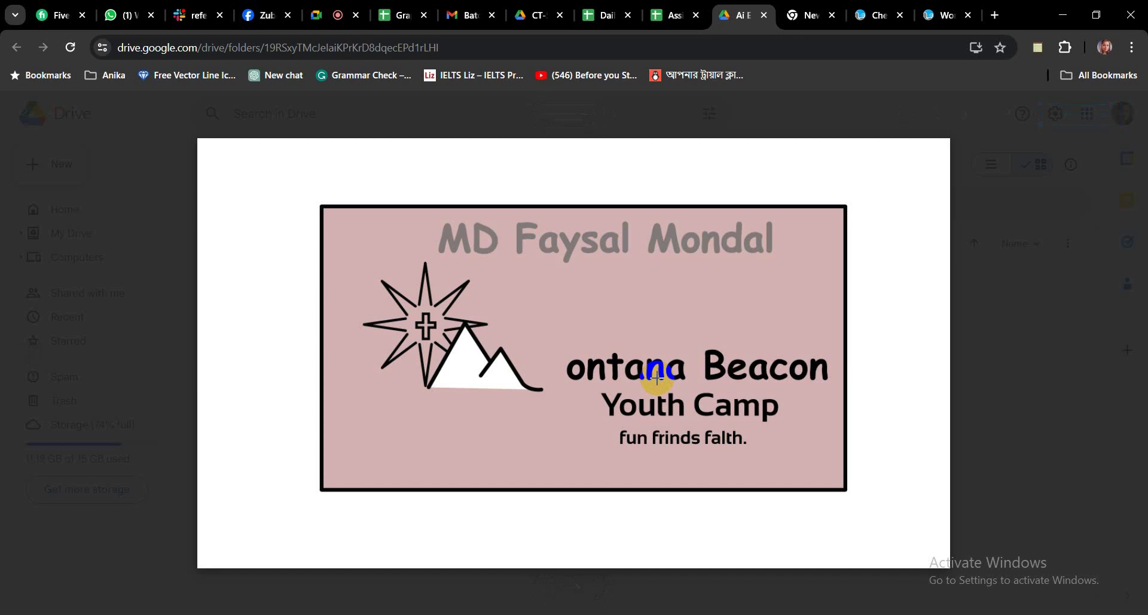
left_click_drag(625, 282, 809, 323)
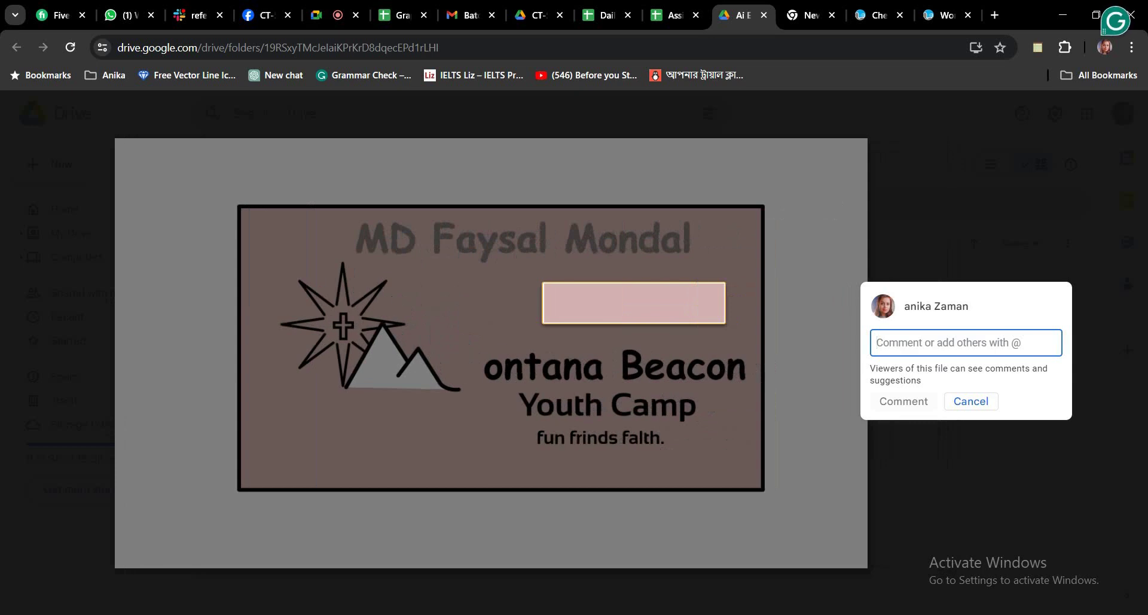
left_click(931, 338)
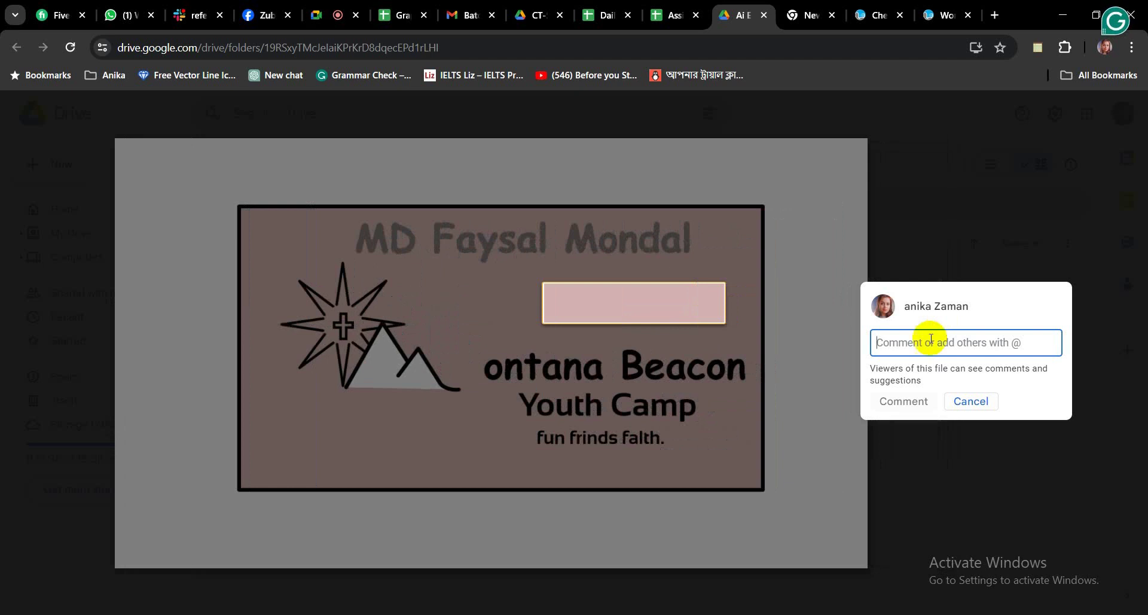
left_click(972, 402)
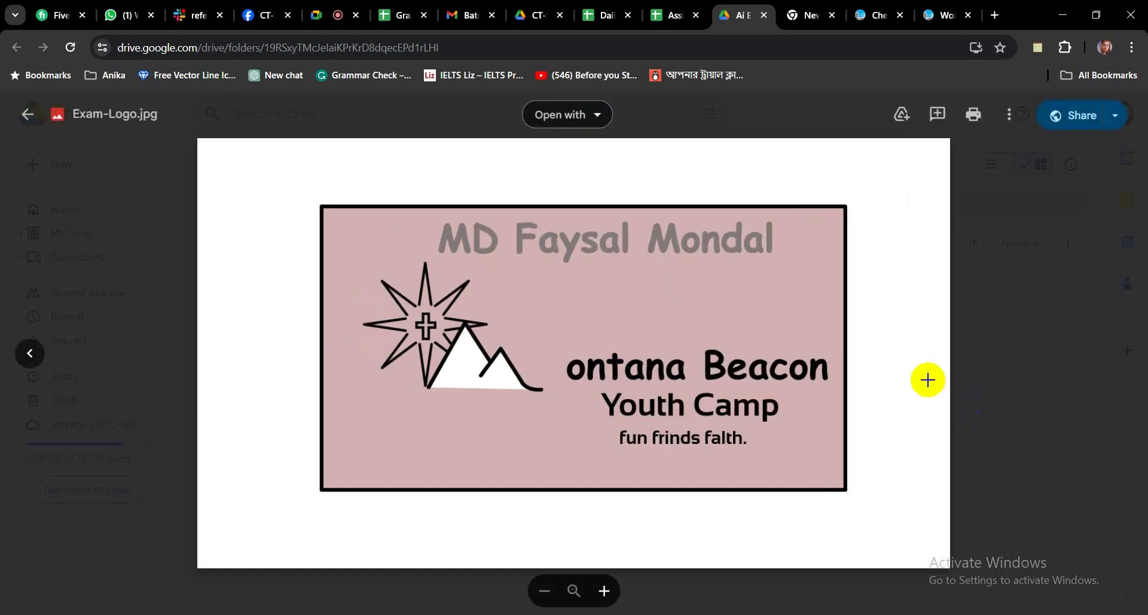
left_click(202, 171)
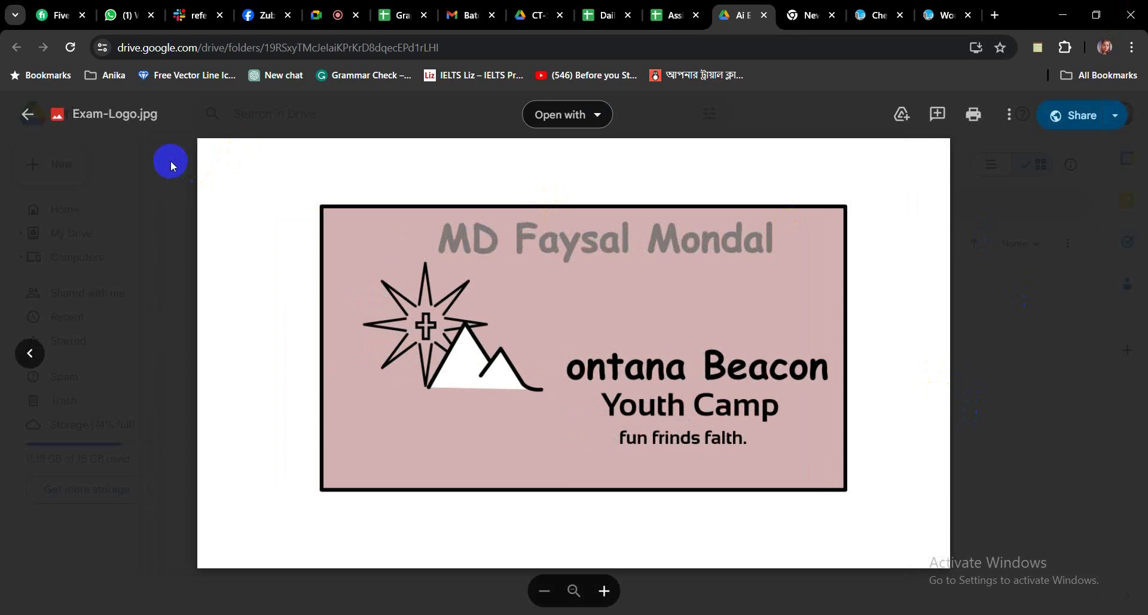
left_click_drag(254, 189, 567, 472)
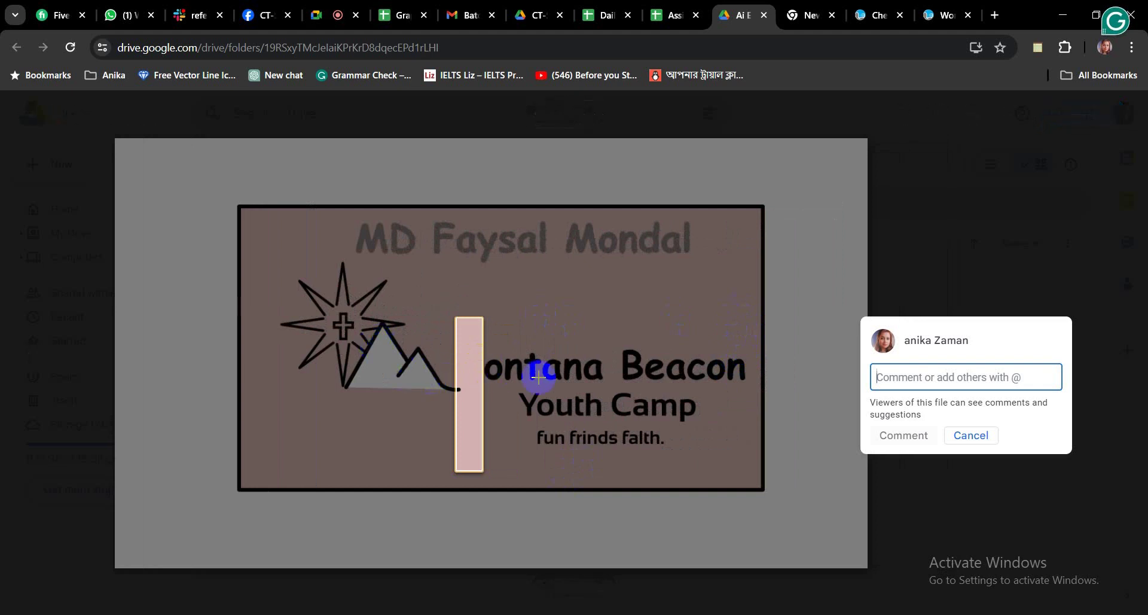
left_click(972, 435)
Close the logo preview and the Ai Exam folder tab, returning to the assignment sheet
left_click(29, 115)
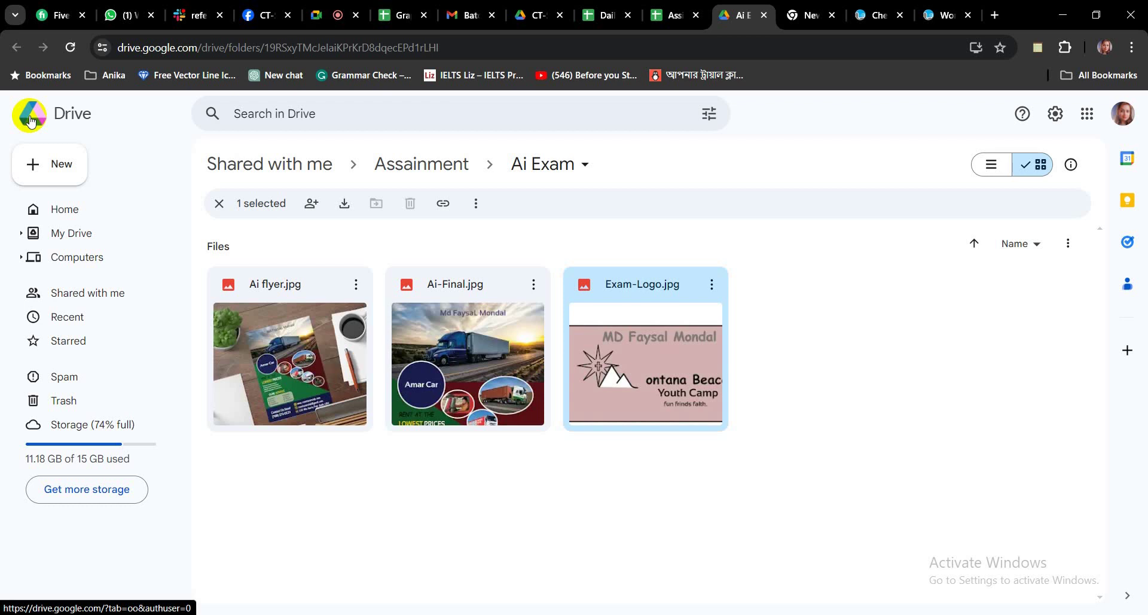
left_click(757, 28)
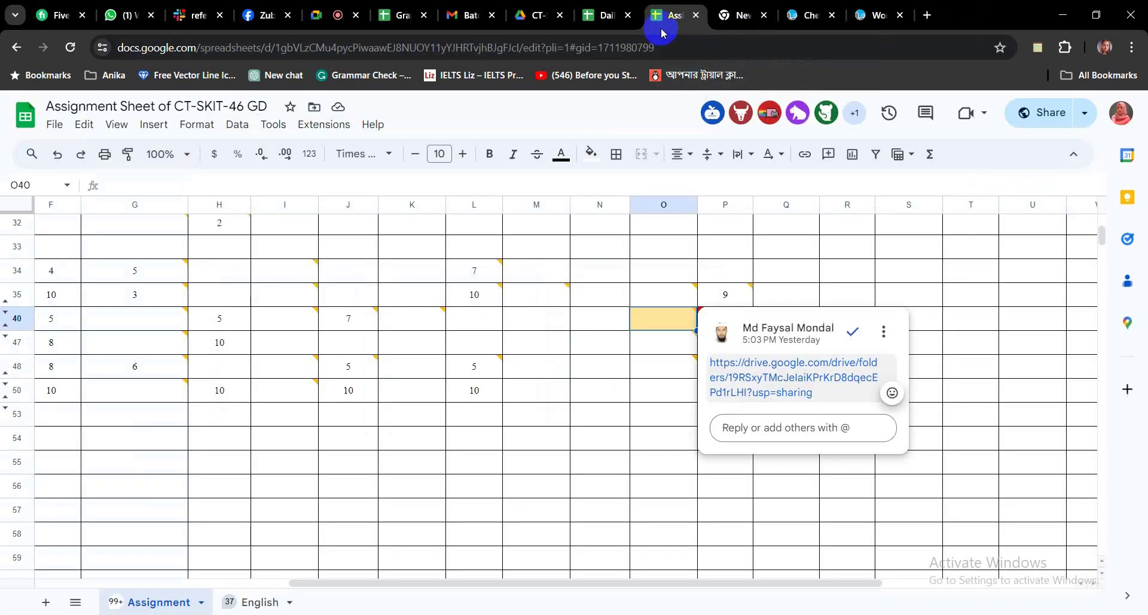
left_click(840, 269)
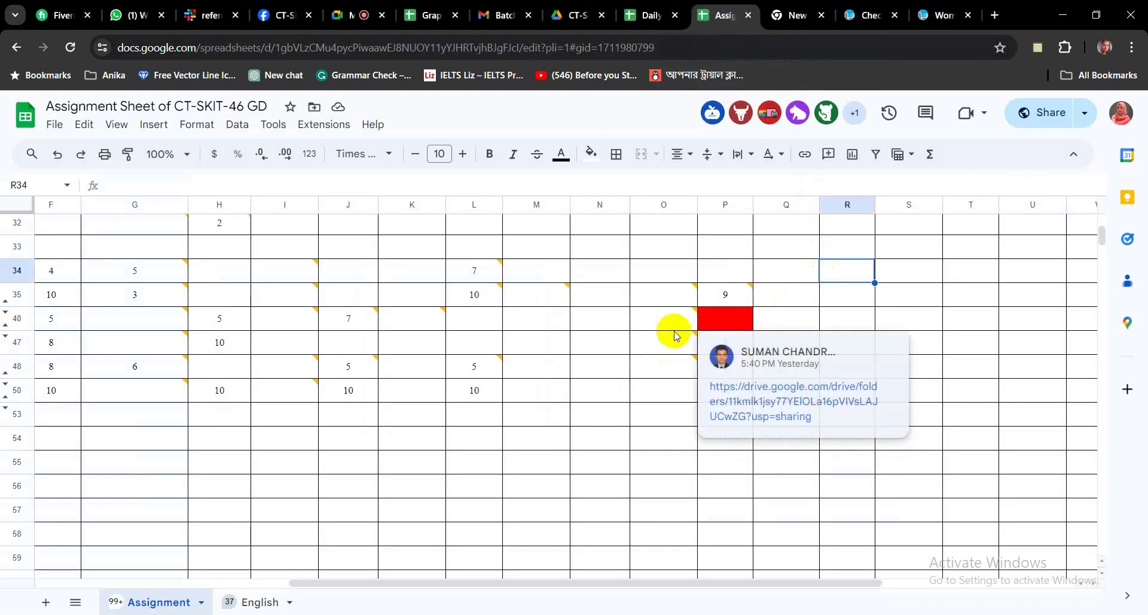
Examine the row 47 submission comment and the trainees' marks in the rows above, up to row 15
left_click(707, 334)
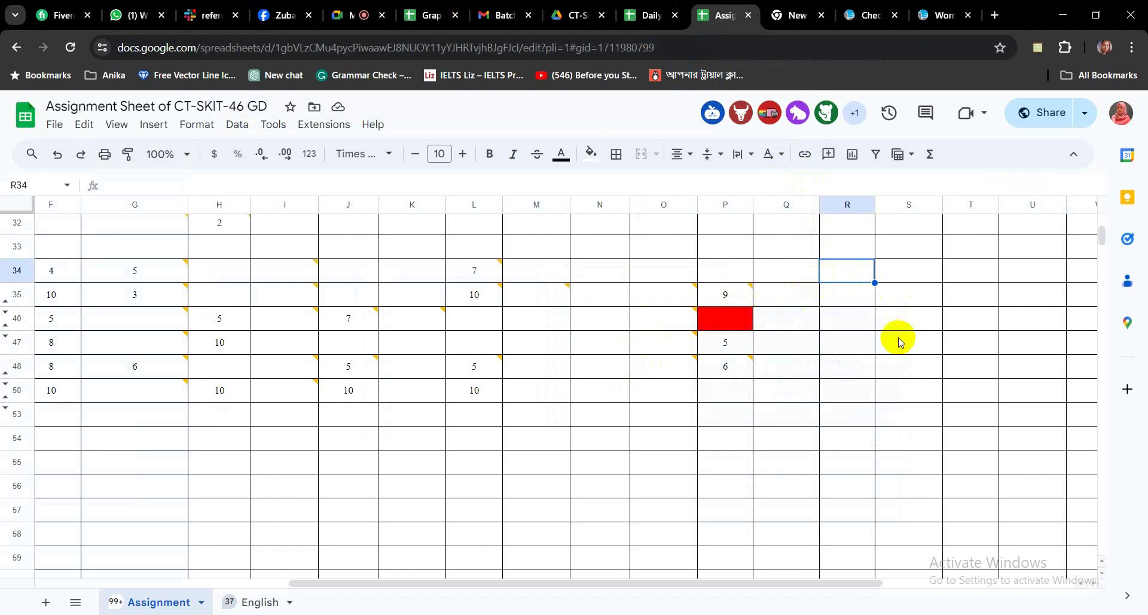
left_click_drag(600, 584, 620, 402)
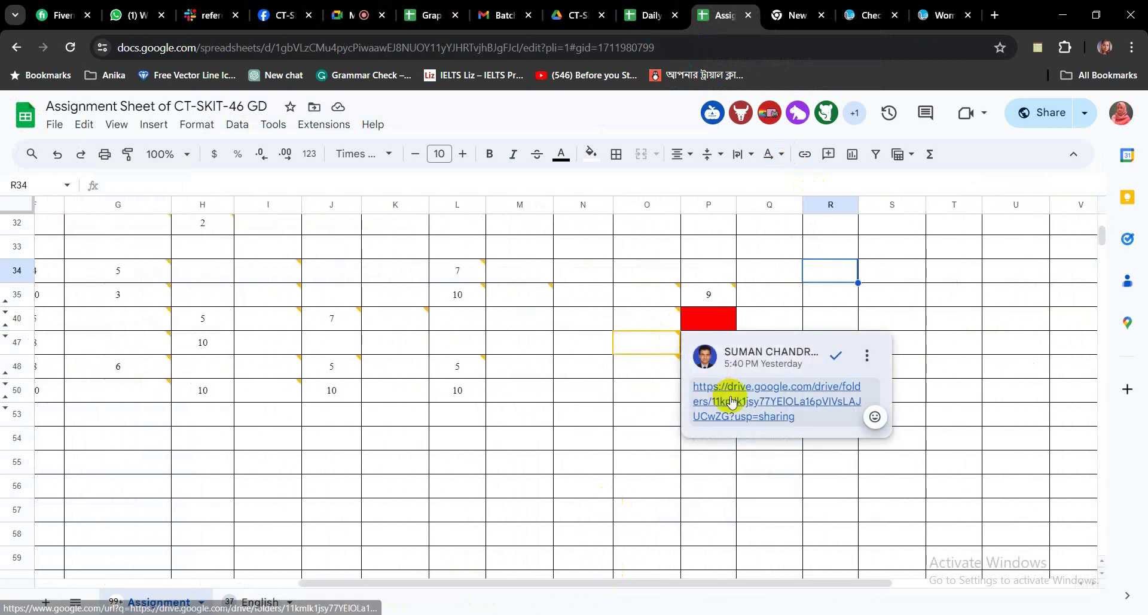
mouse_move(664, 341)
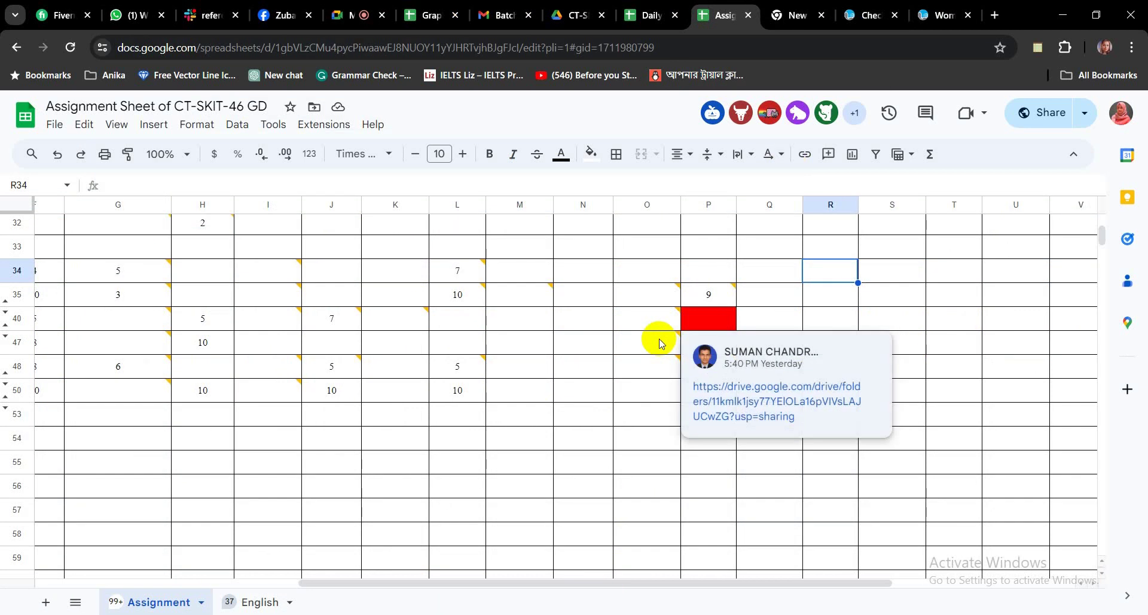
mouse_move(755, 400)
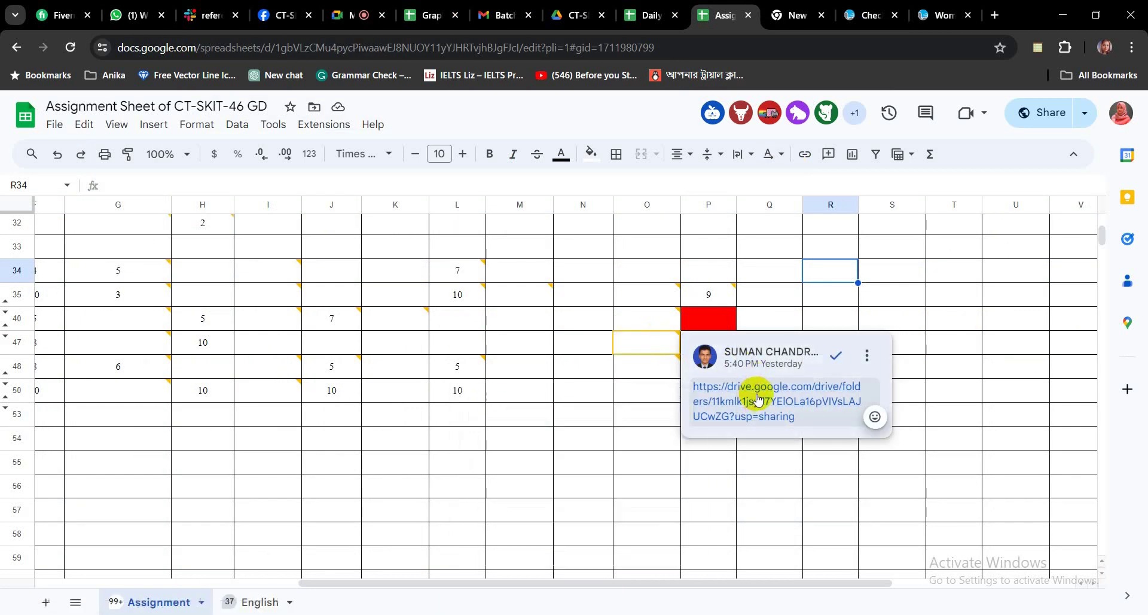
scroll(946, 350, "up", 1)
scroll(946, 350, "up", 1)
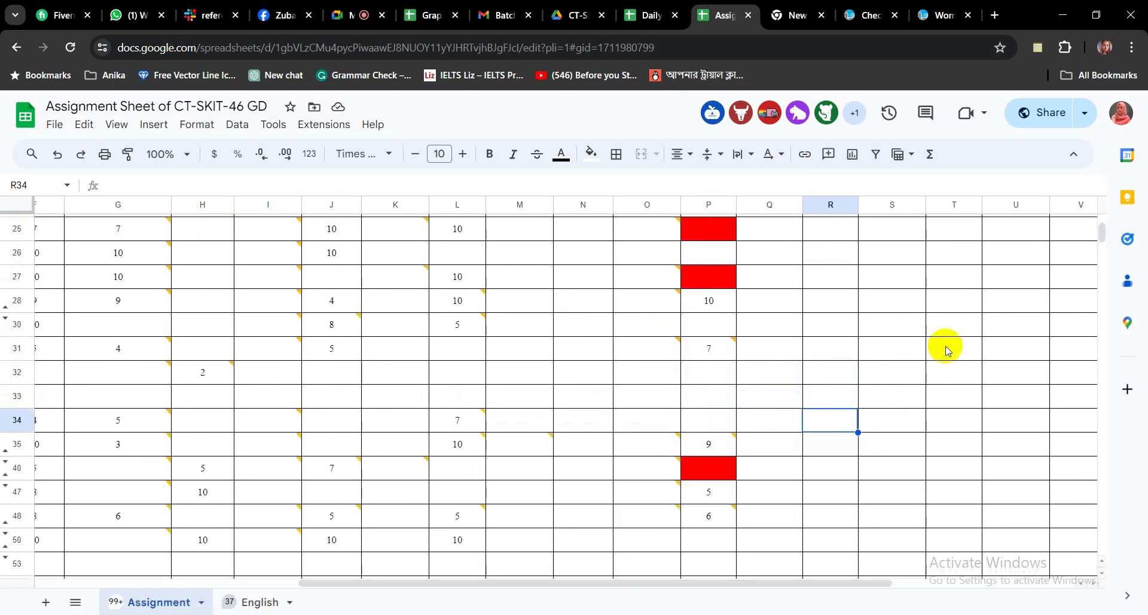
scroll(947, 350, "up", 2)
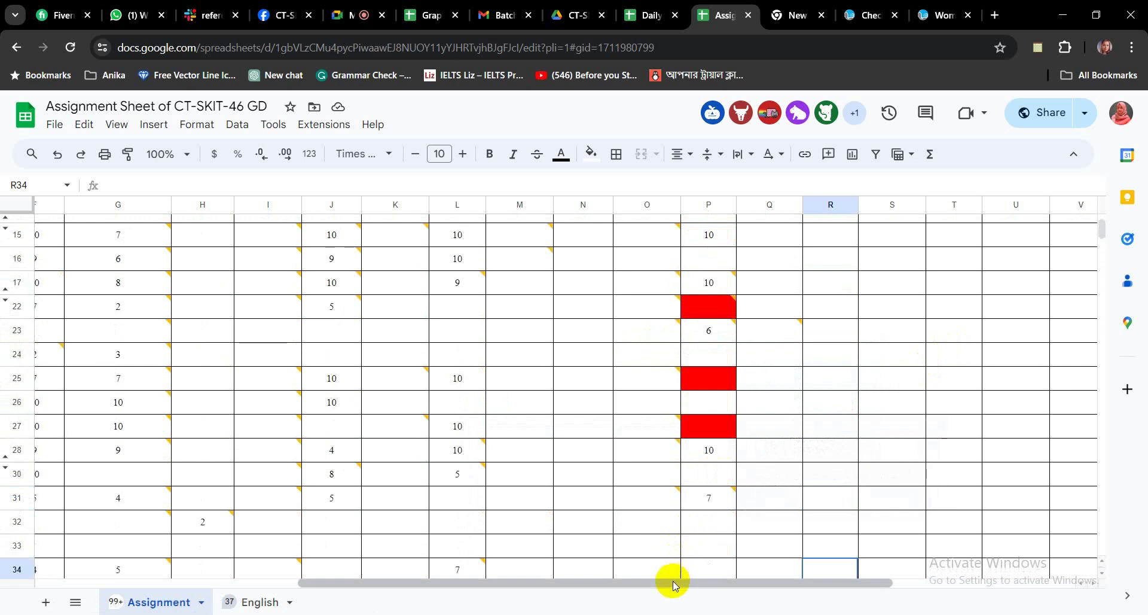
left_click_drag(673, 584, 540, 607)
left_click_drag(463, 582, 333, 582)
scroll(692, 494, "right", 10)
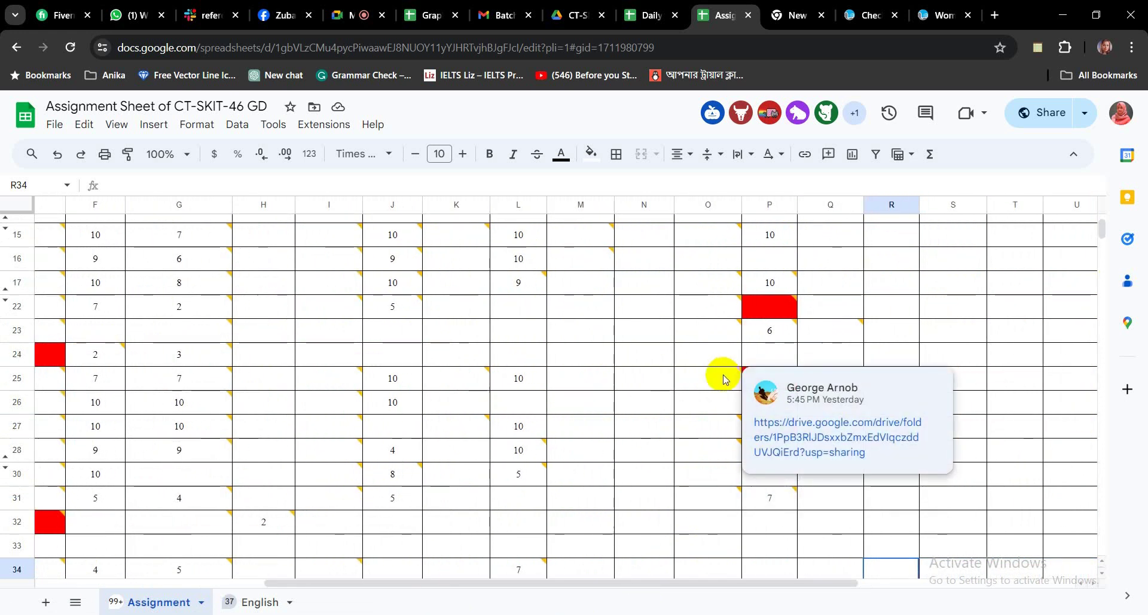
Open the row 25 trainee's submission folder from the O25 comment, and return to the assignment sheet
left_click(788, 435)
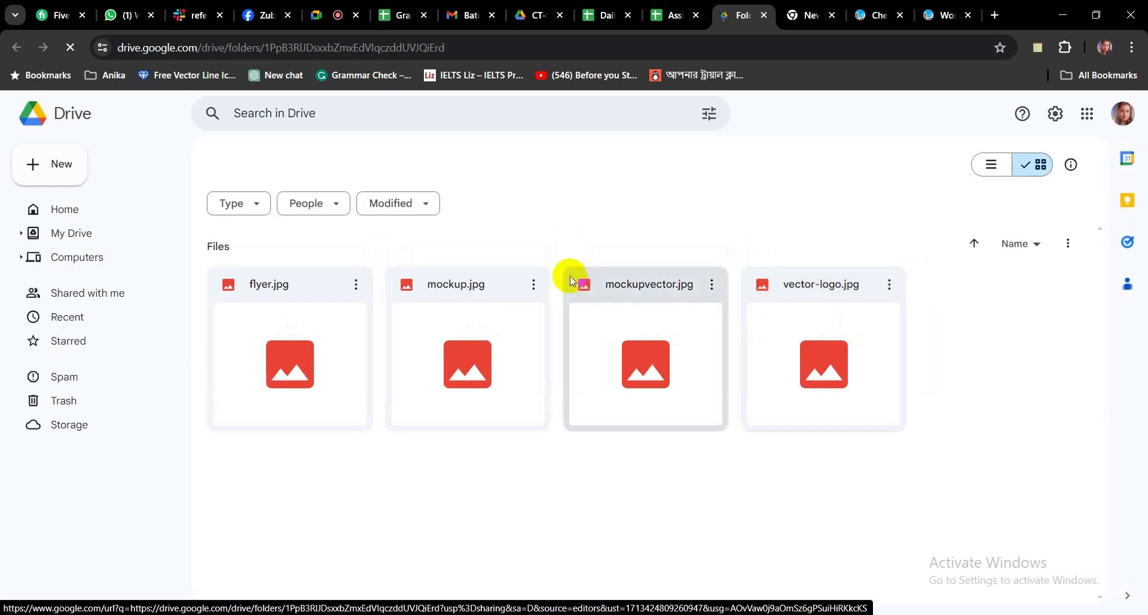
left_click(664, 15)
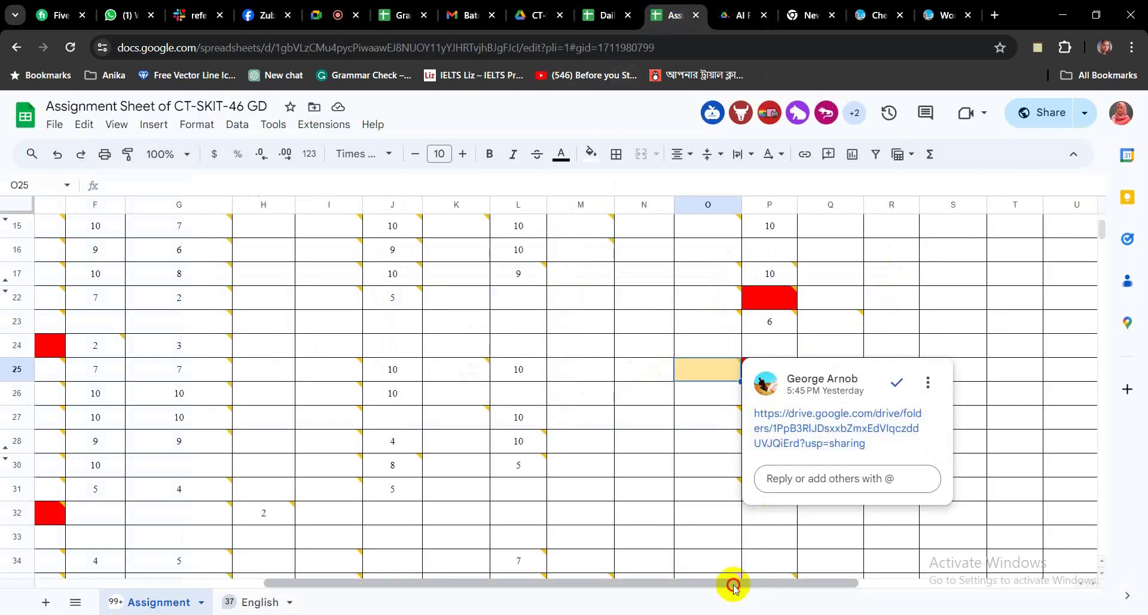
mouse_move(736, 581)
left_mouse_down()
mouse_move(523, 604)
mouse_move(725, 587)
left_mouse_up()
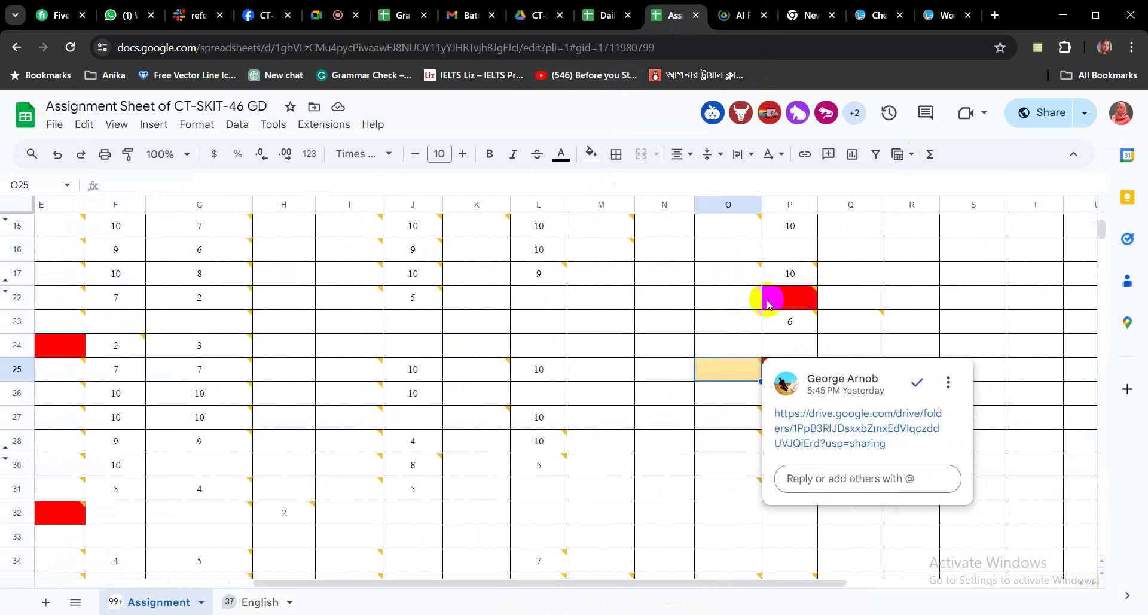
Open the row 22 trainee's AI final homework folder from the O22 comment and view AI-Final-Vector-Tracing-Png.png
left_click(737, 301)
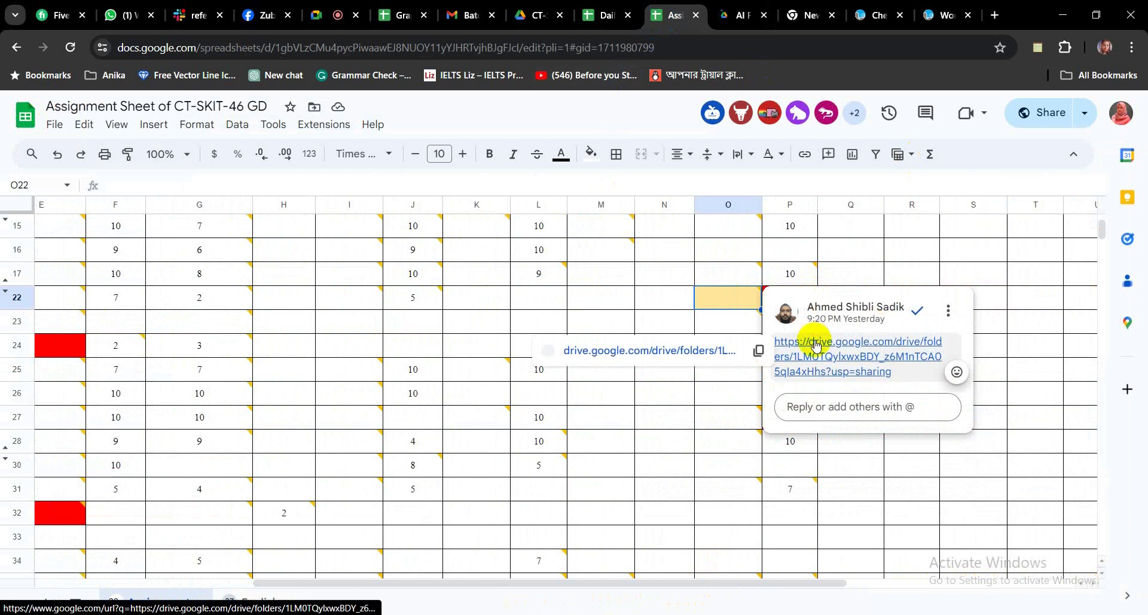
left_click(815, 339)
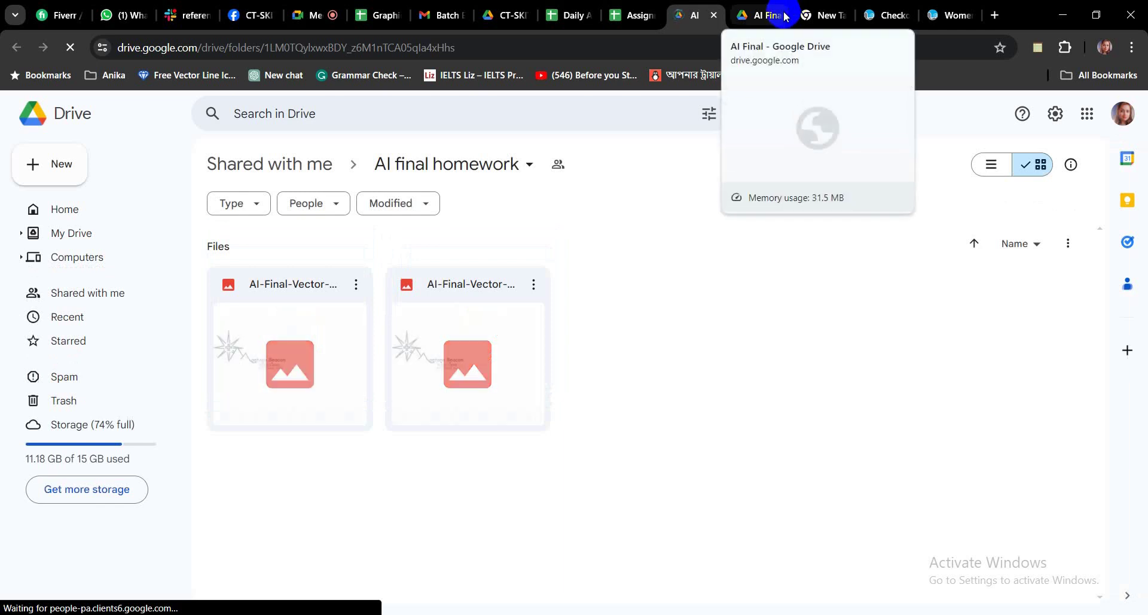
double_click(338, 355)
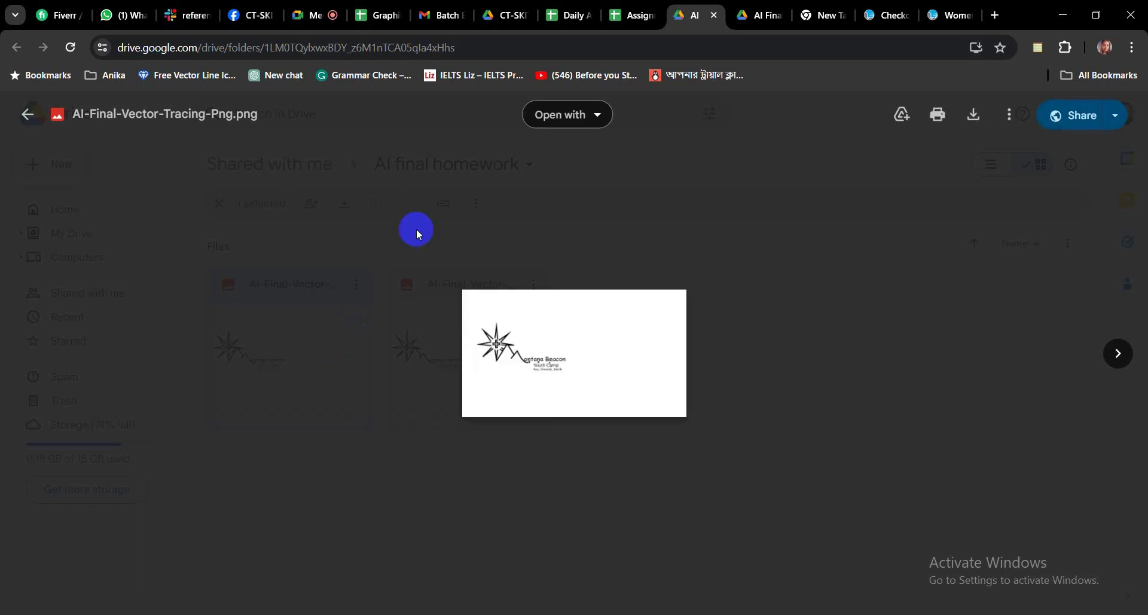
Switch to the Google Meet call, admit the waiting participant, and return to the vector tracing image in Drive
left_click(299, 16)
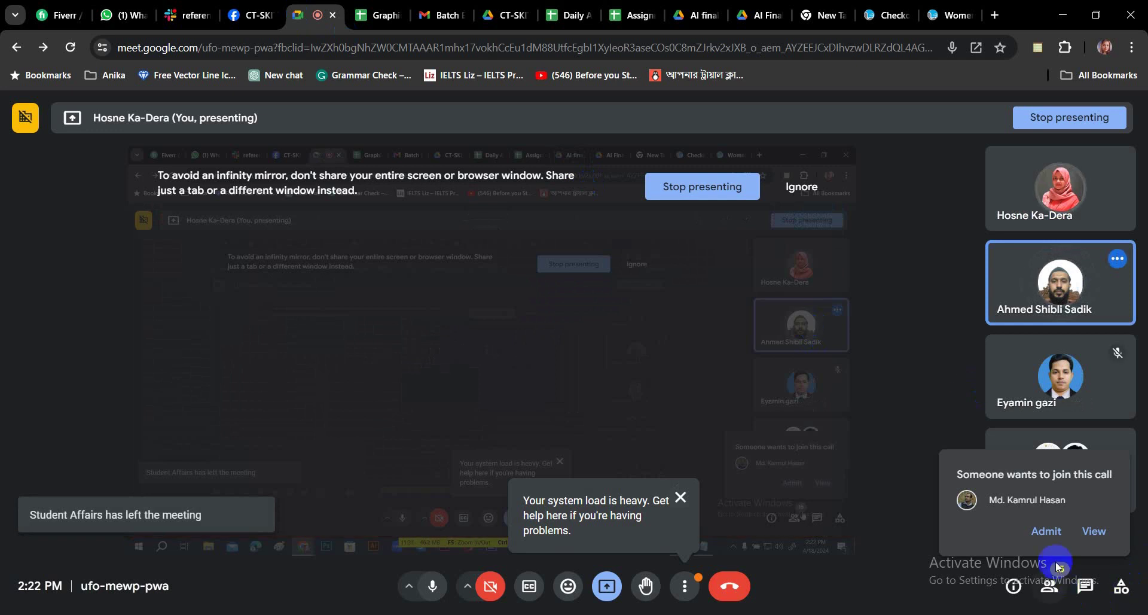
left_click(1049, 533)
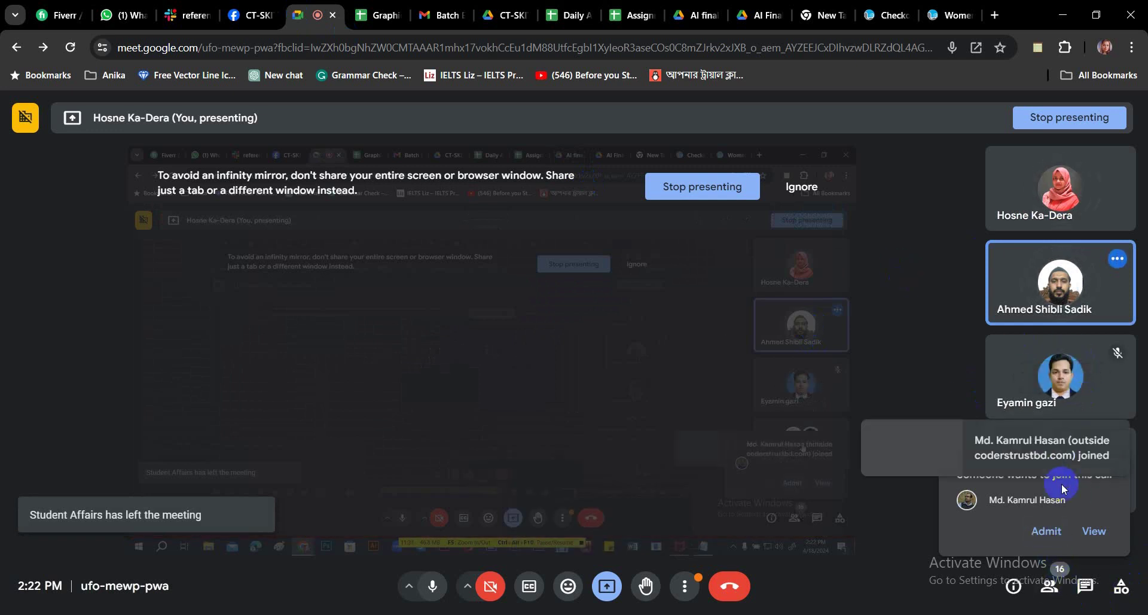
left_click(753, 16)
left_click(697, 16)
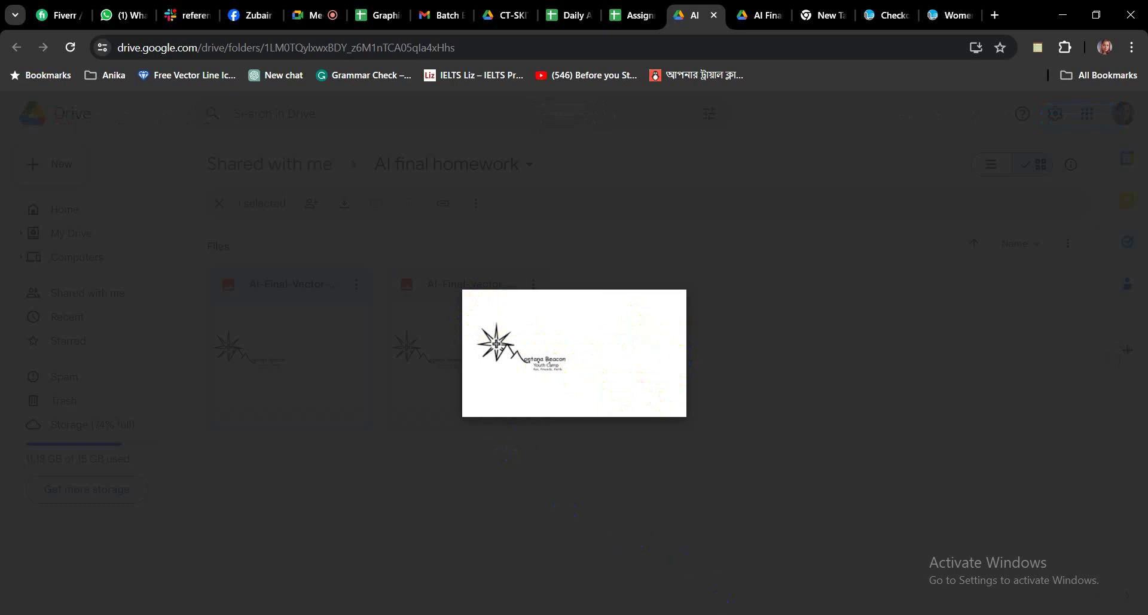
Check the Google Meet call again and return to the assignment sheet
key("ctrl+5")
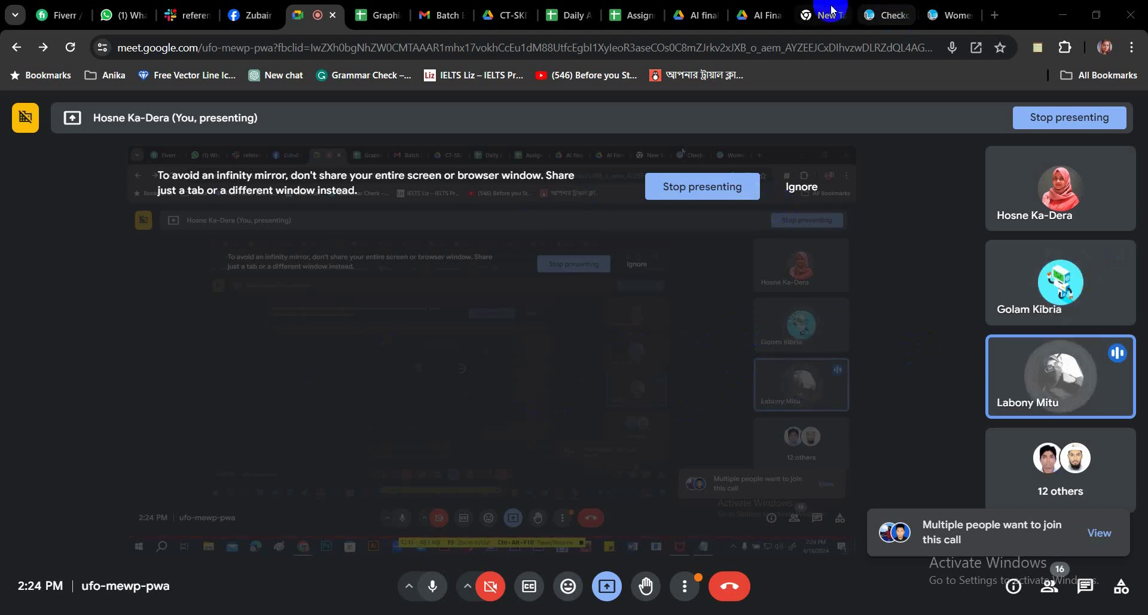
left_click(634, 18)
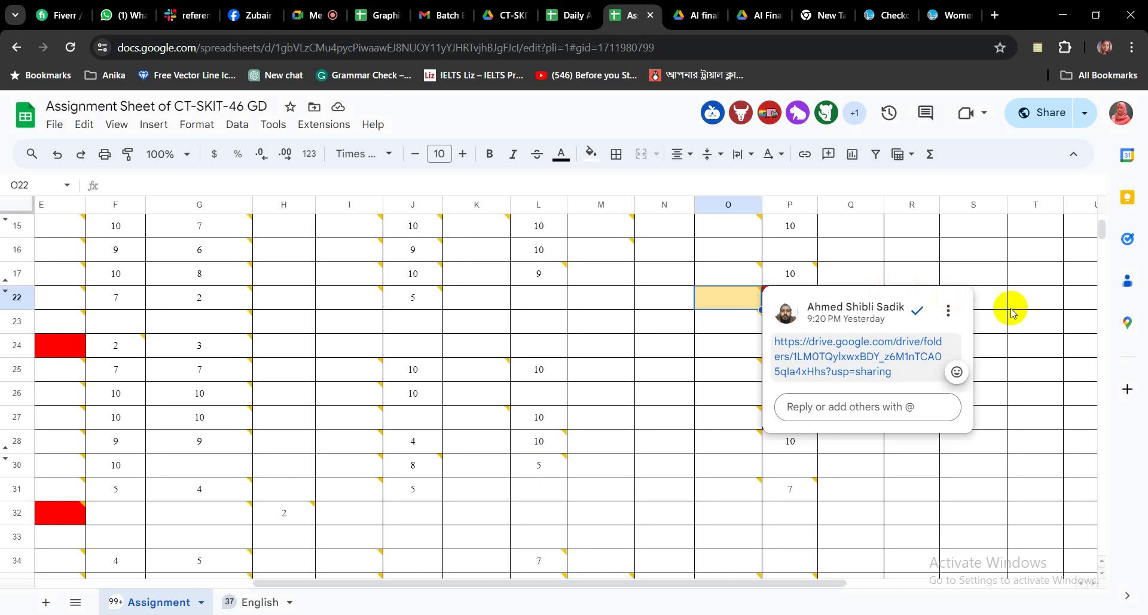
Examine the marks across the assignment columns and match them with the trainee names in rows 15 to 34
left_click(1012, 310)
scroll(909, 386, "up", 4)
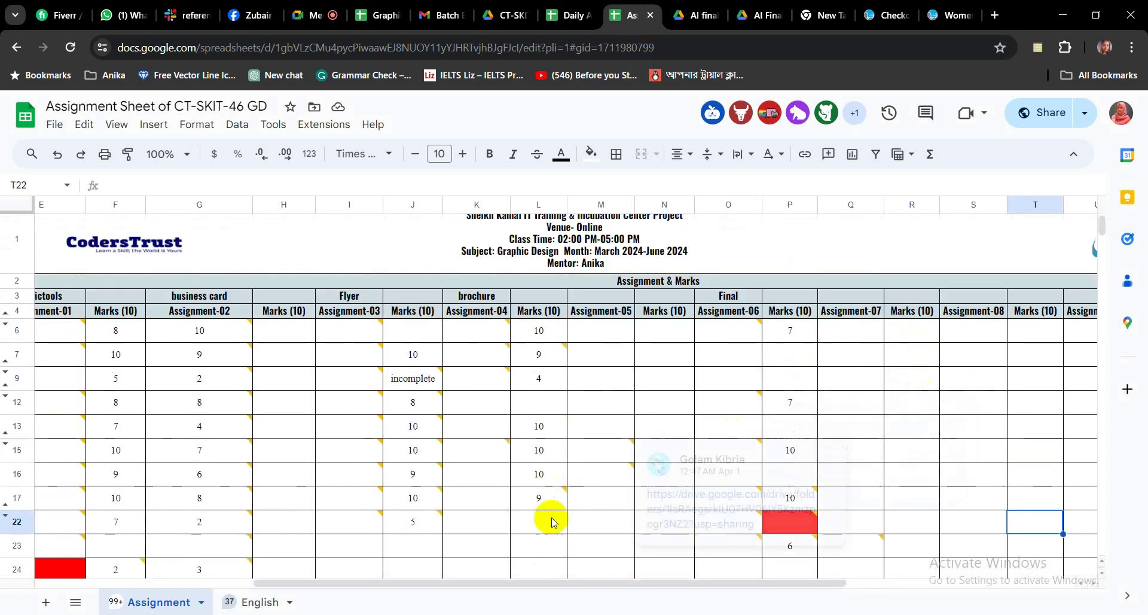
left_click_drag(543, 583, 599, 580)
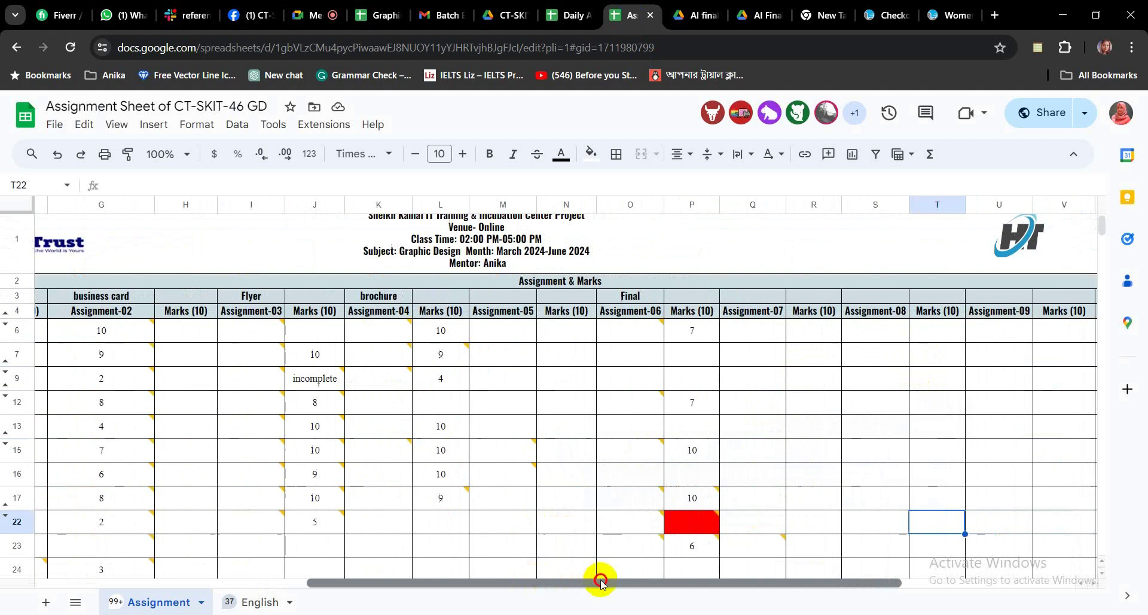
mouse_move(694, 527)
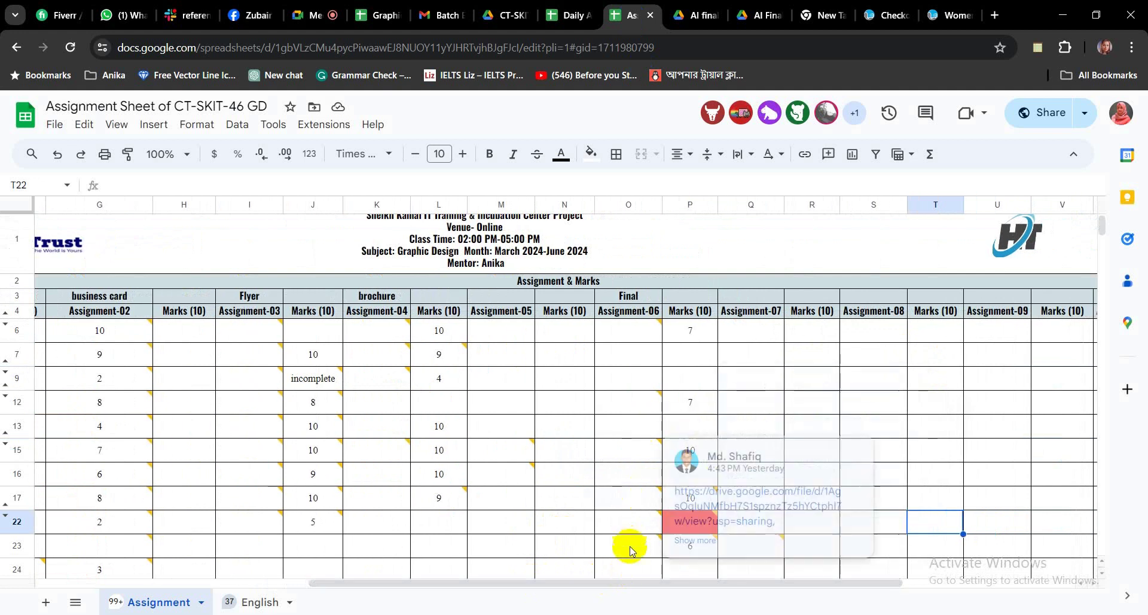
left_click_drag(628, 583, 521, 587)
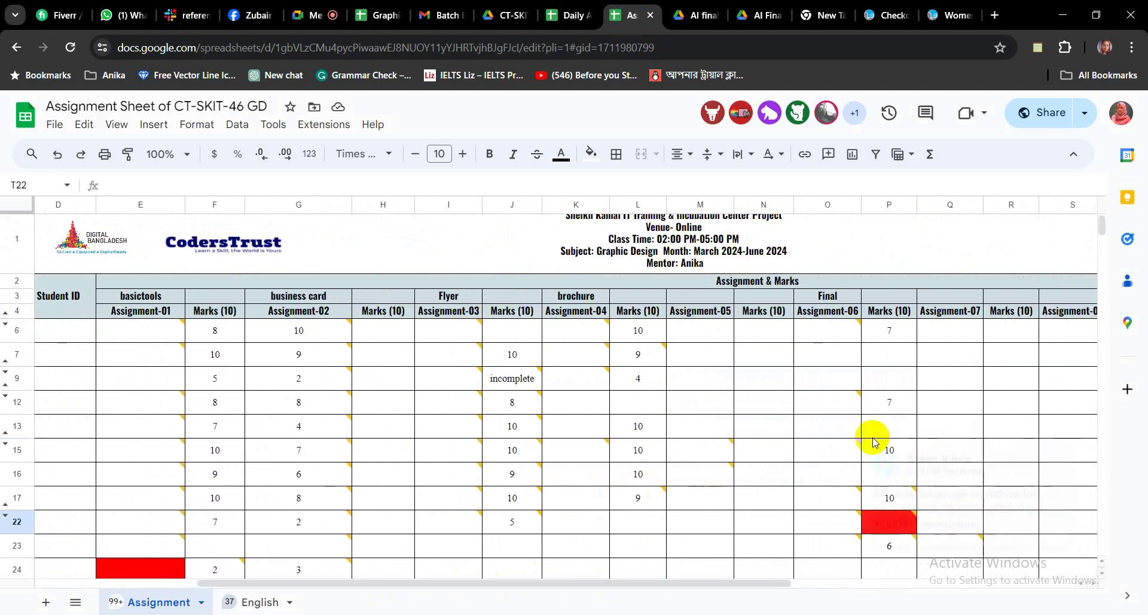
scroll(871, 436, "down", 4)
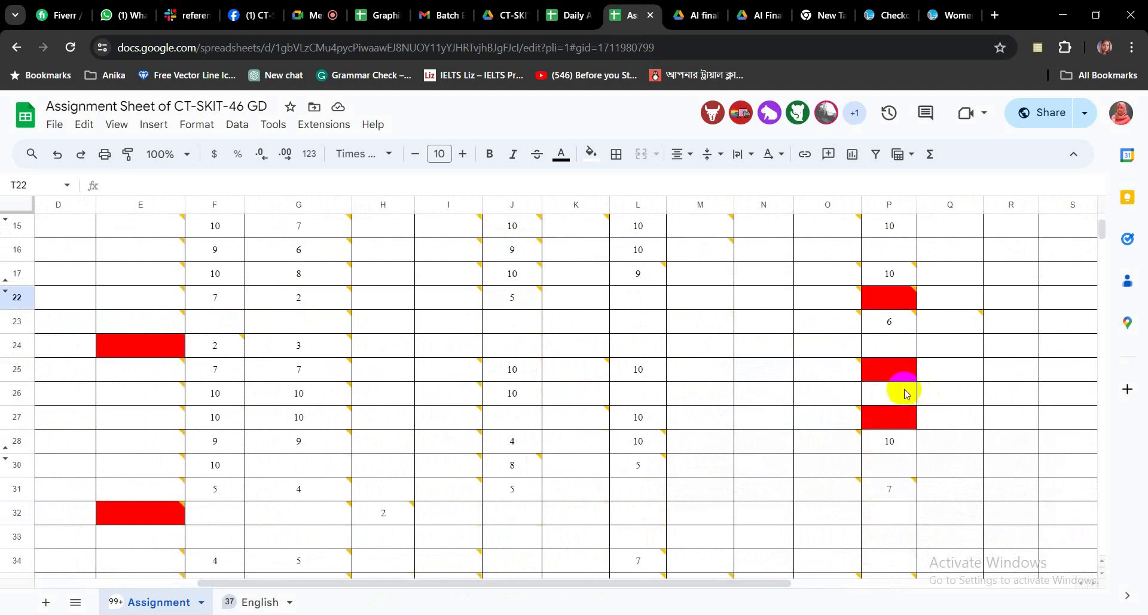
left_click_drag(543, 584, 334, 593)
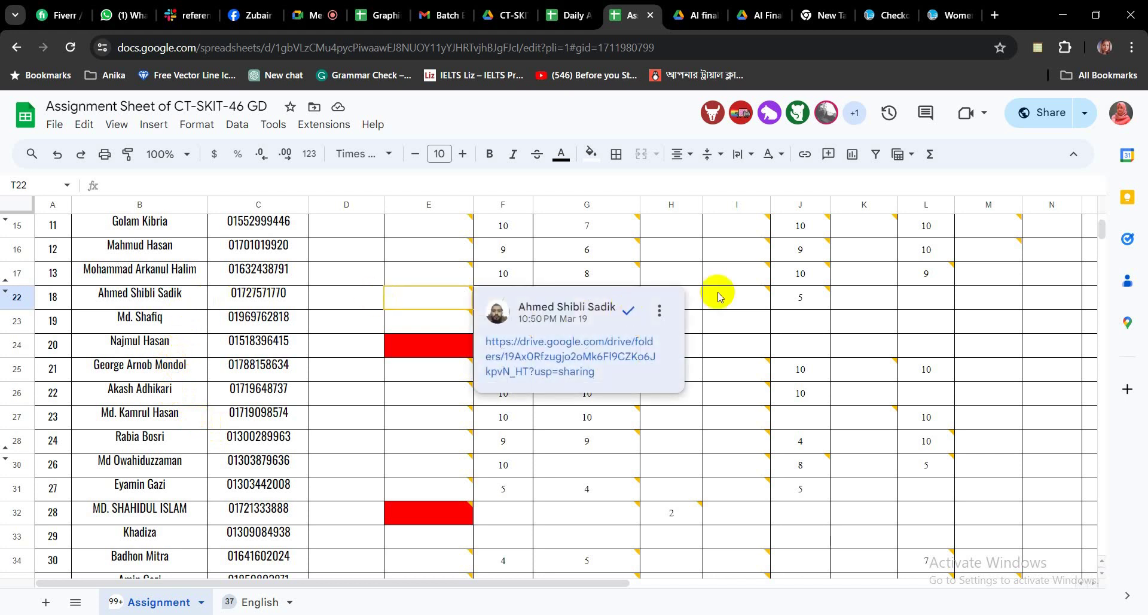
left_click(1062, 300)
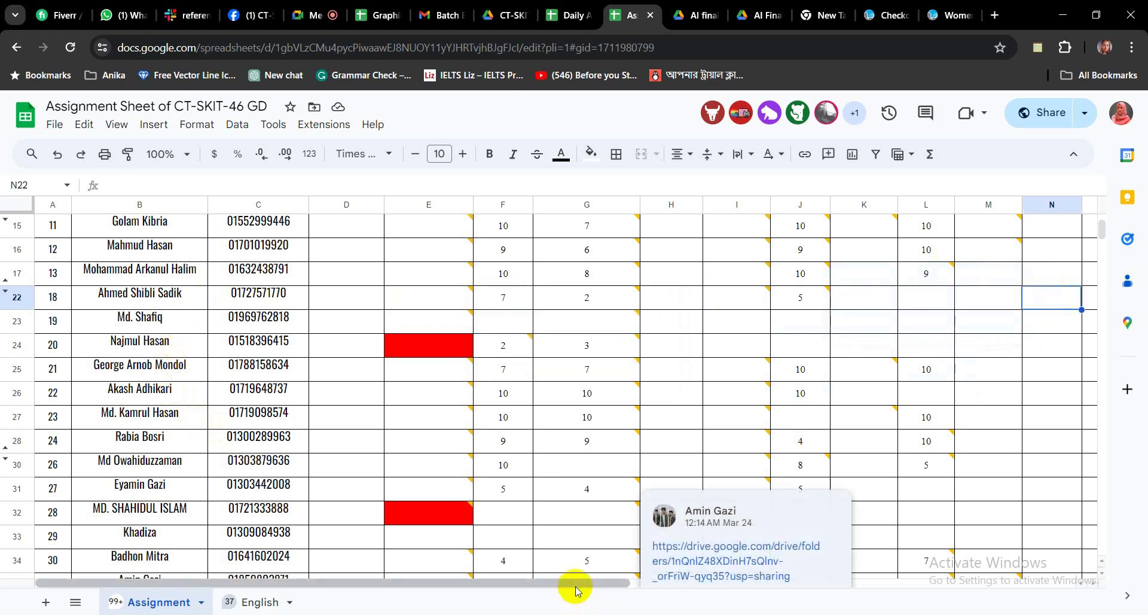
left_click_drag(574, 584, 838, 583)
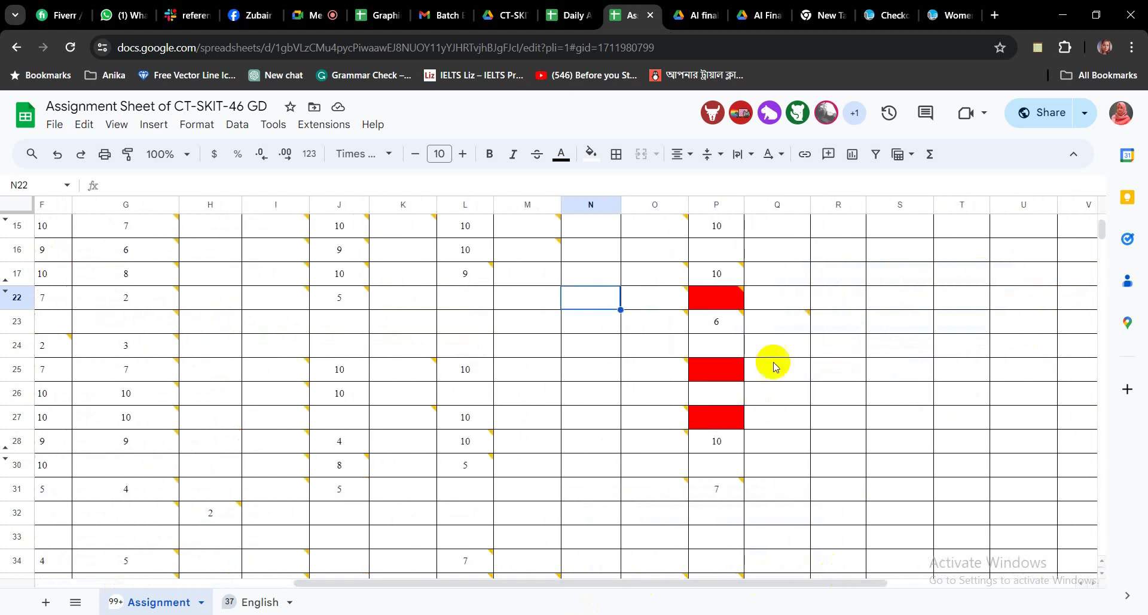
Review the feedback comments on cells P22 and P23 and the submission link comment on O22
mouse_move(728, 302)
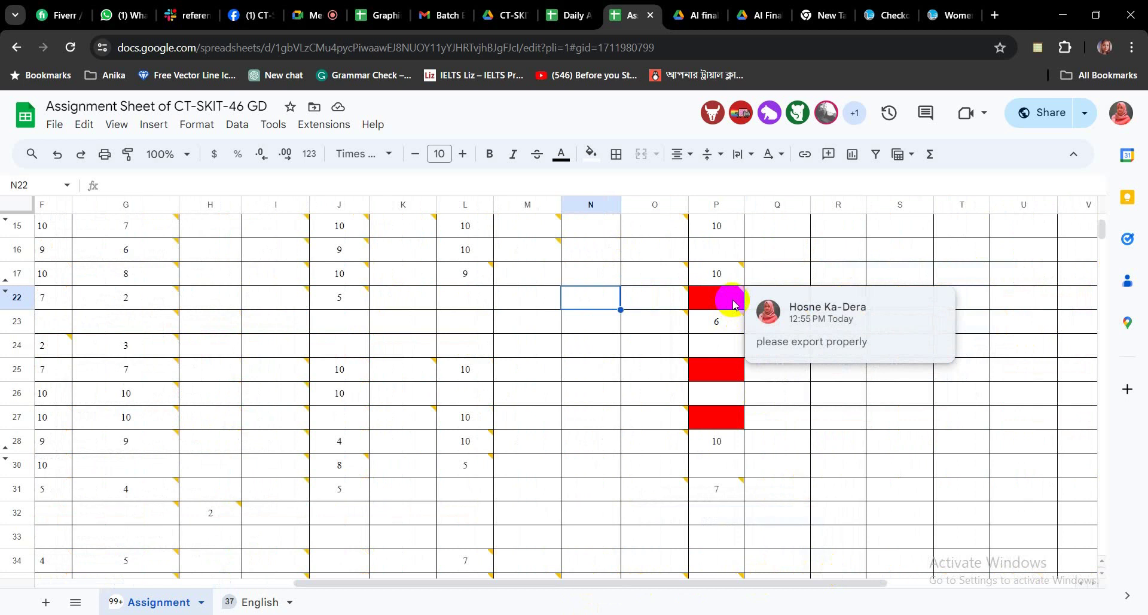
left_click(734, 304)
left_click(669, 302)
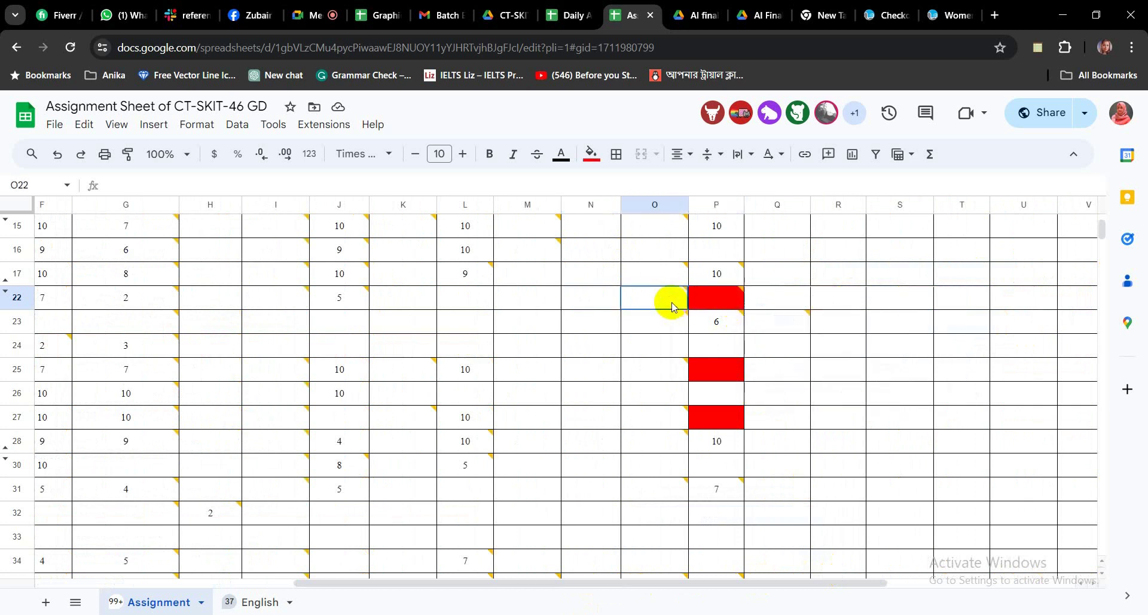
left_click(780, 279)
mouse_move(730, 301)
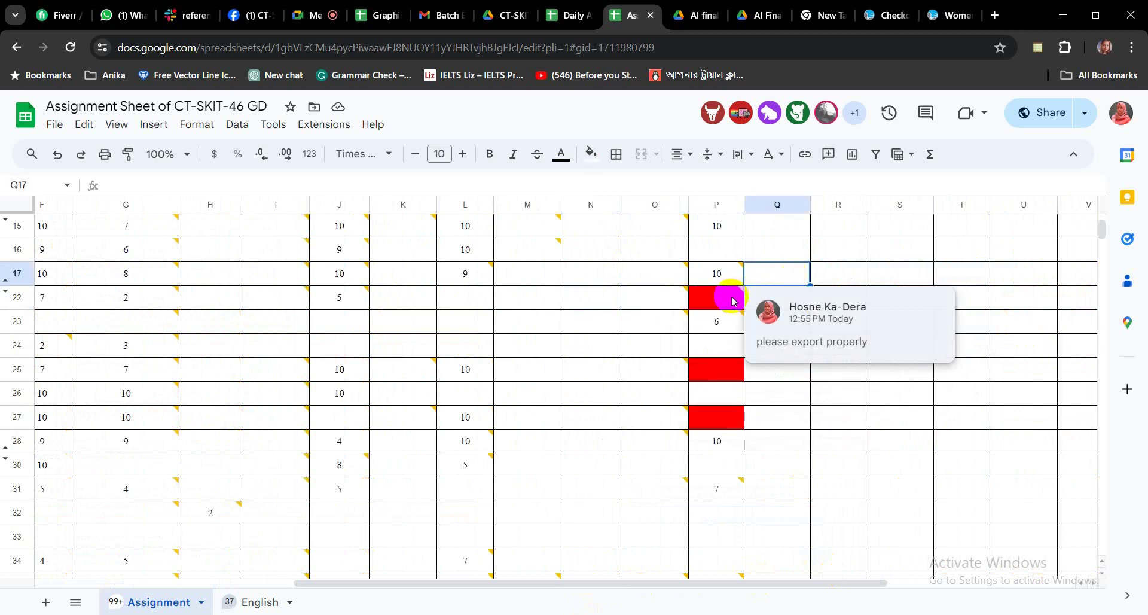
left_click(660, 305)
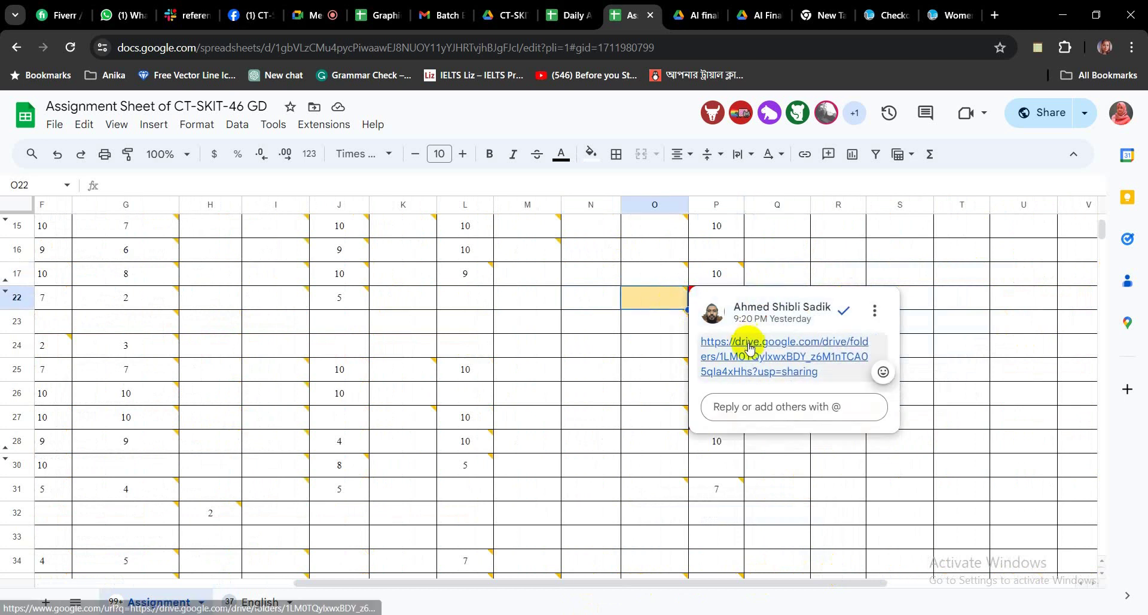
mouse_move(743, 343)
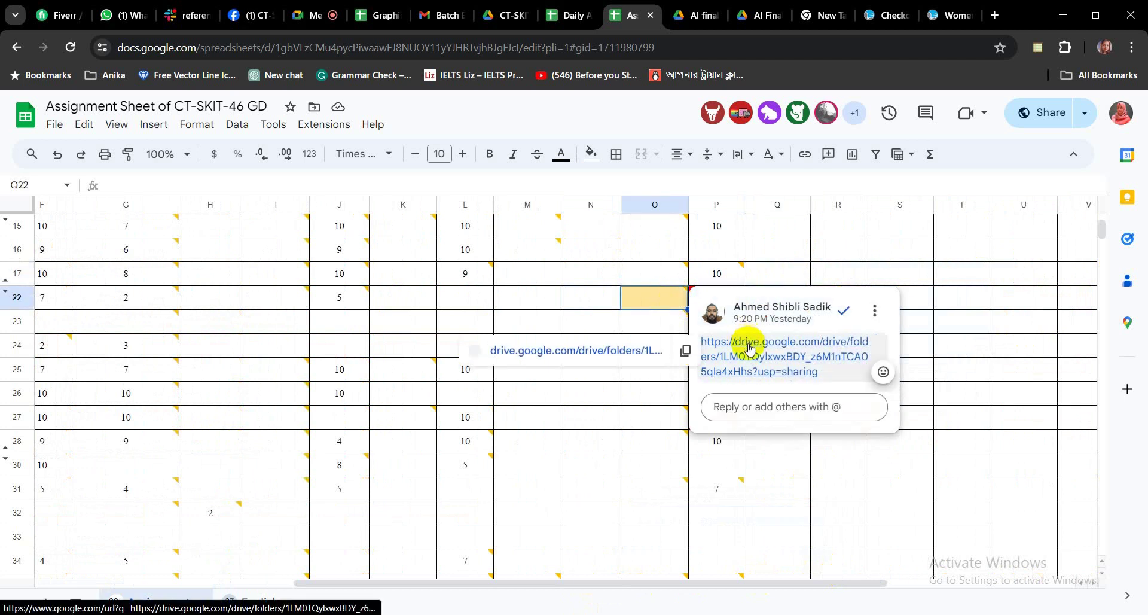
left_click(997, 441)
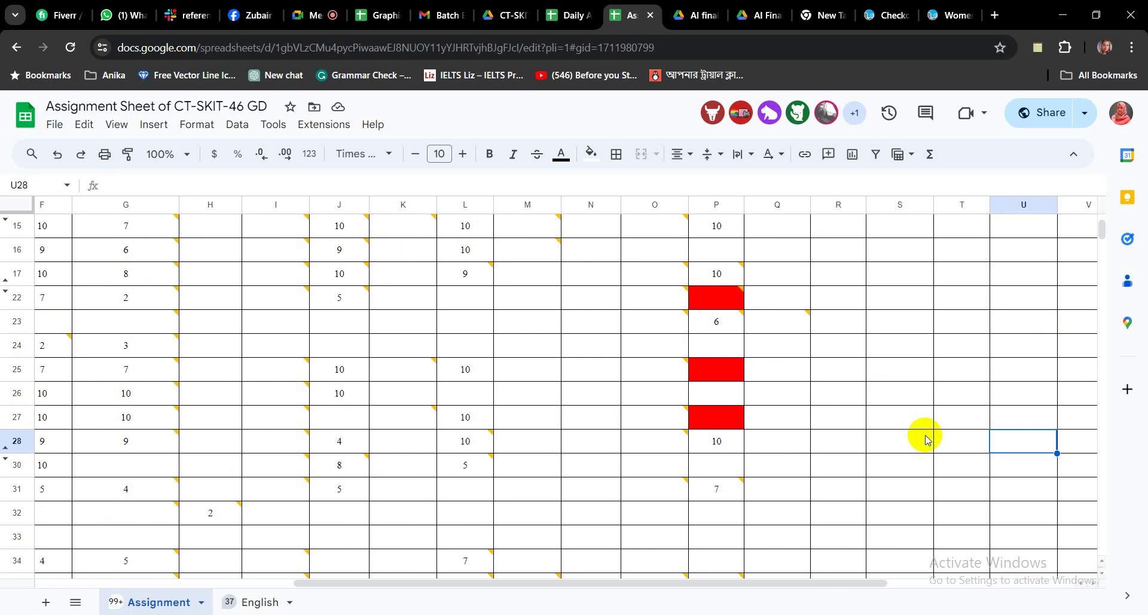
mouse_move(716, 326)
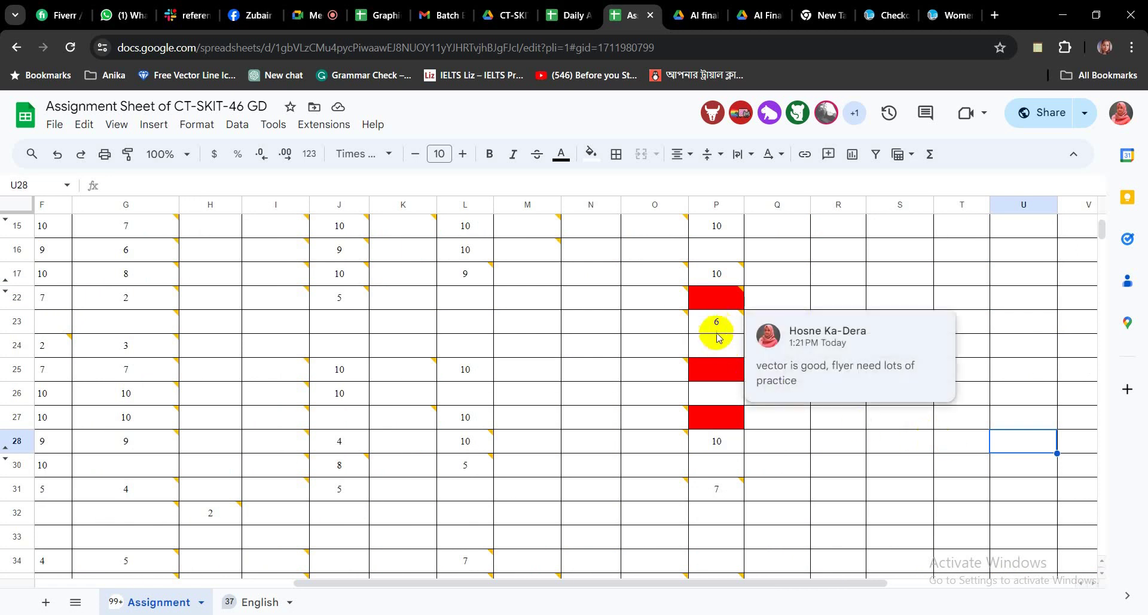
left_click(815, 495)
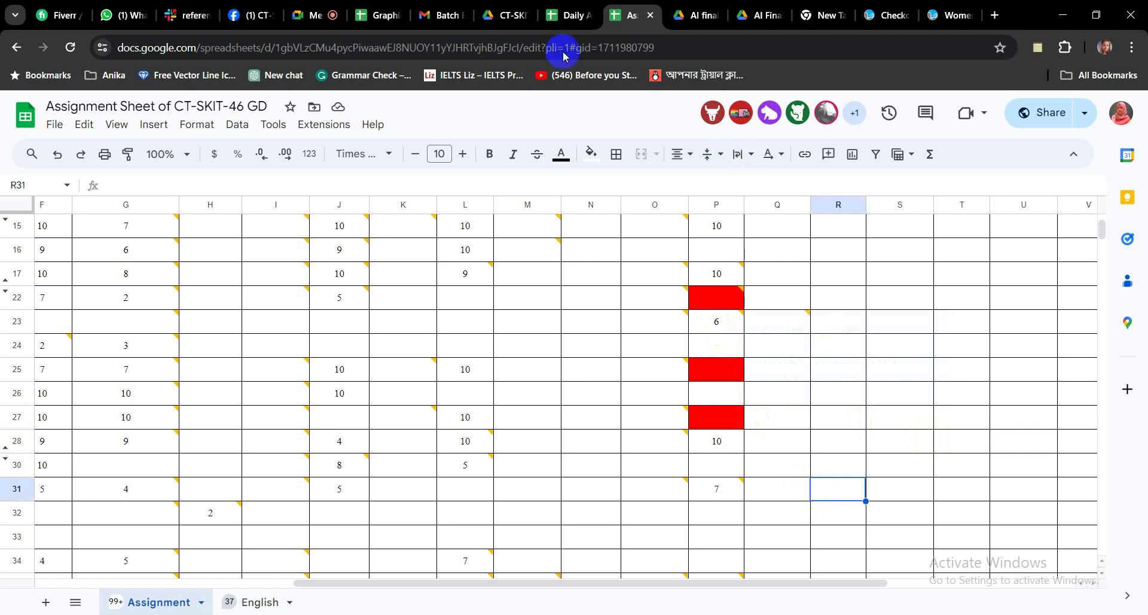
Switch to the Google Meet call, admit all waiting participants, and return to the assignment sheet
left_click(326, 14)
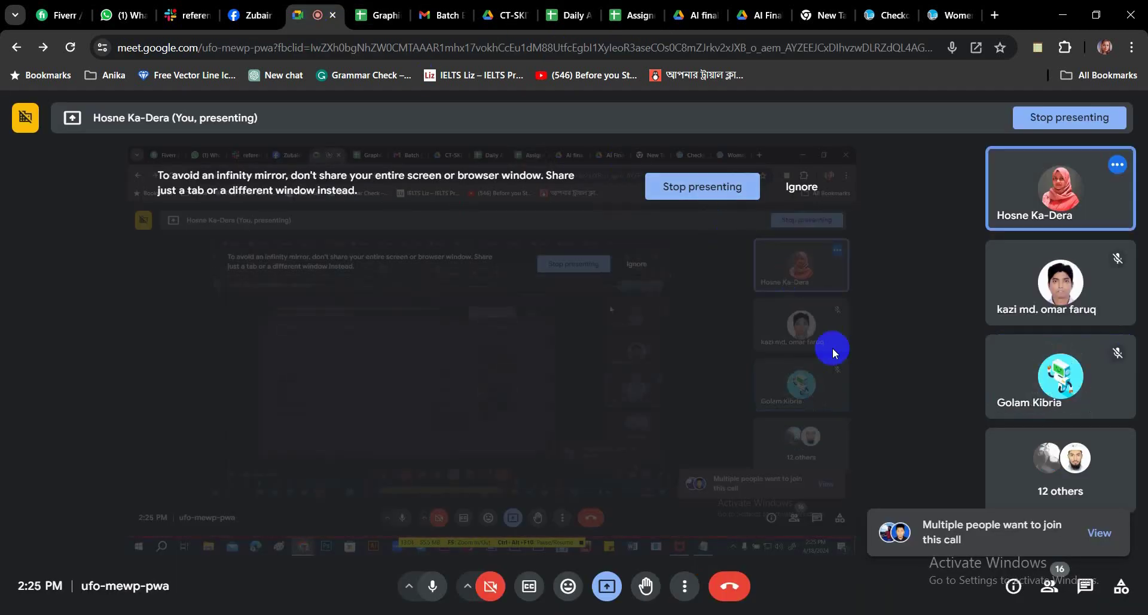
left_click(1101, 533)
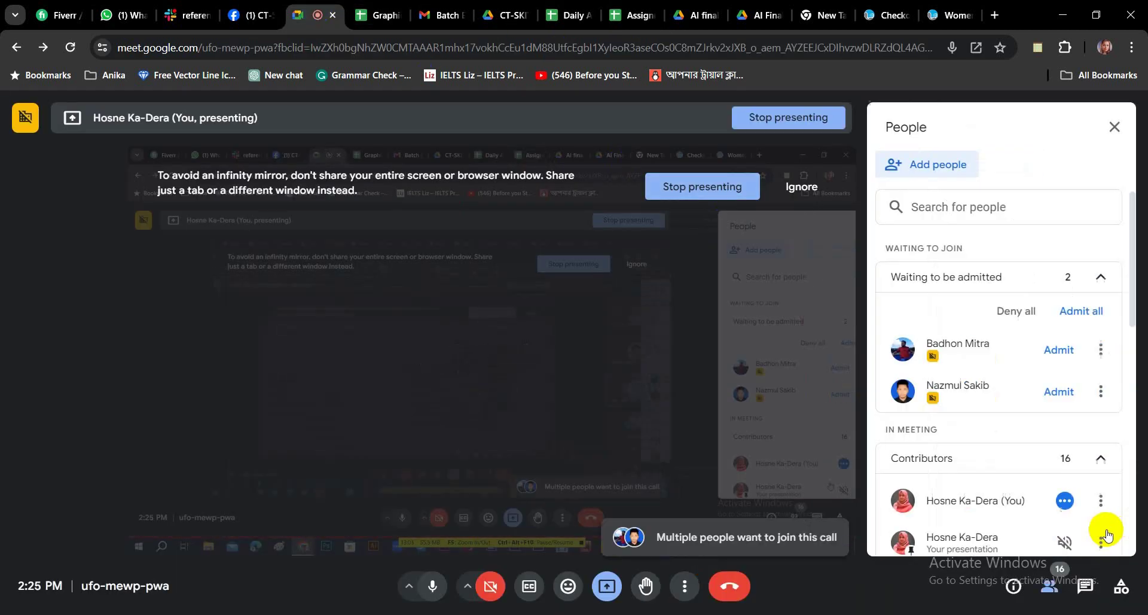
left_click(1081, 310)
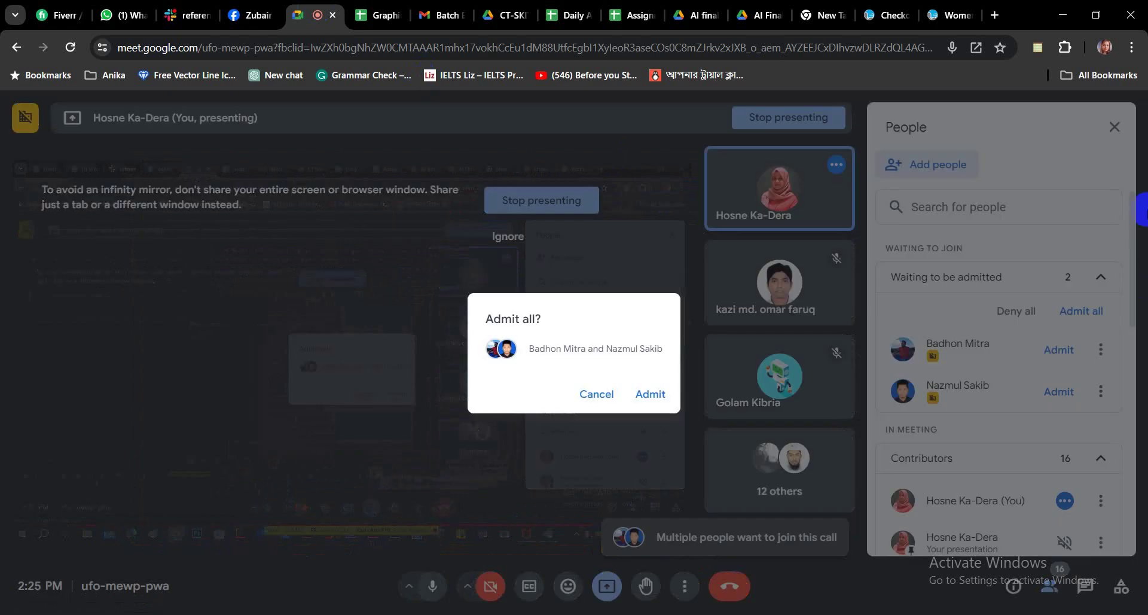
left_click(652, 394)
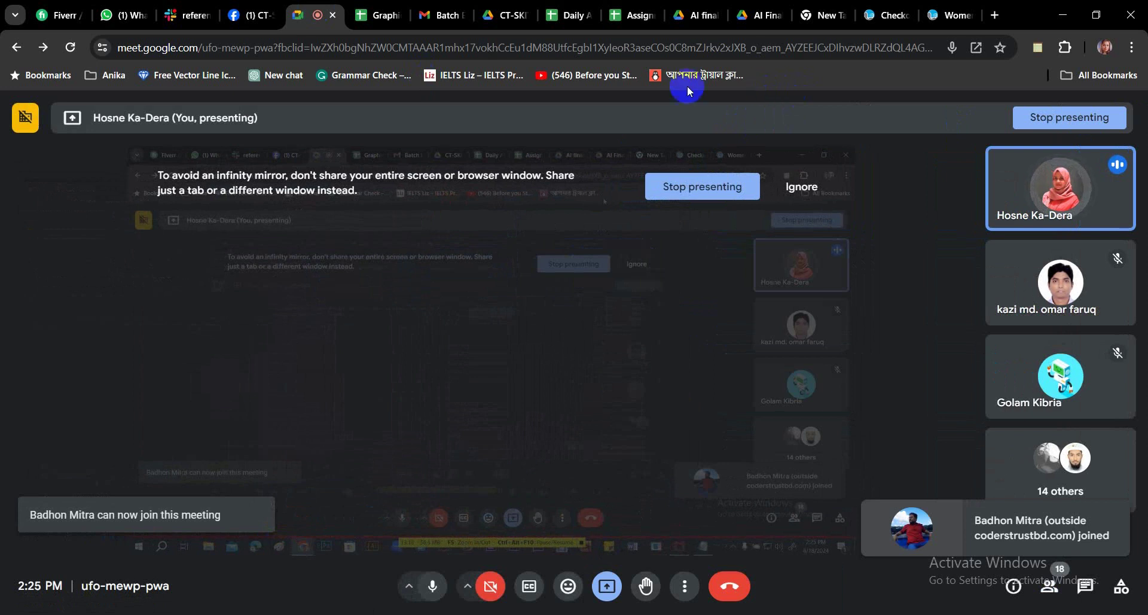
left_click(630, 17)
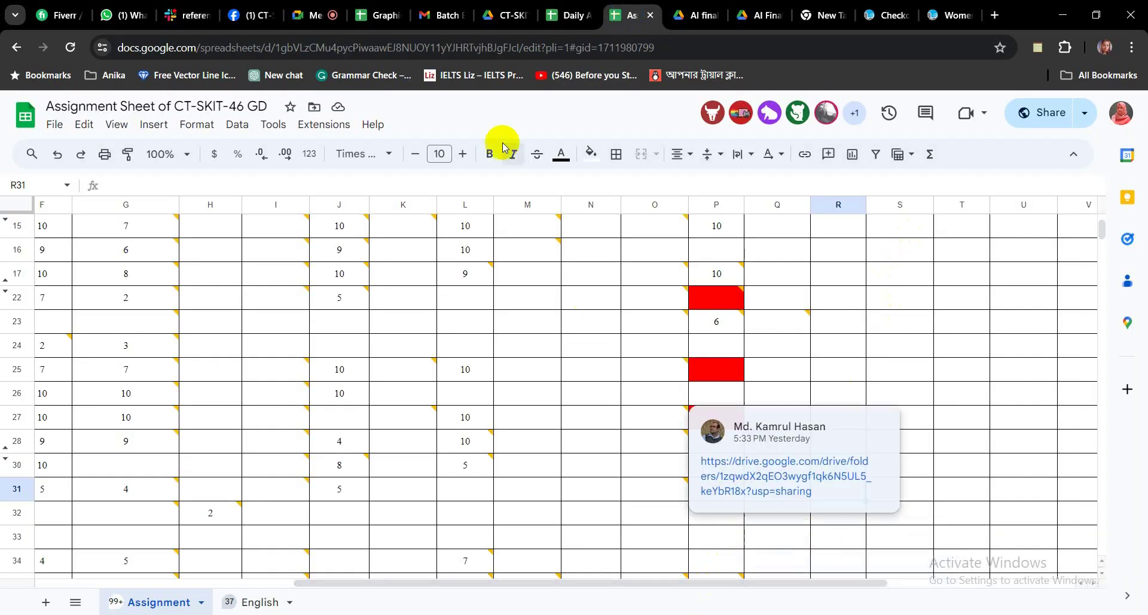
Go back to the Google Meet call, admit the one participant asking to join, and return to the assignment sheet
left_click(319, 18)
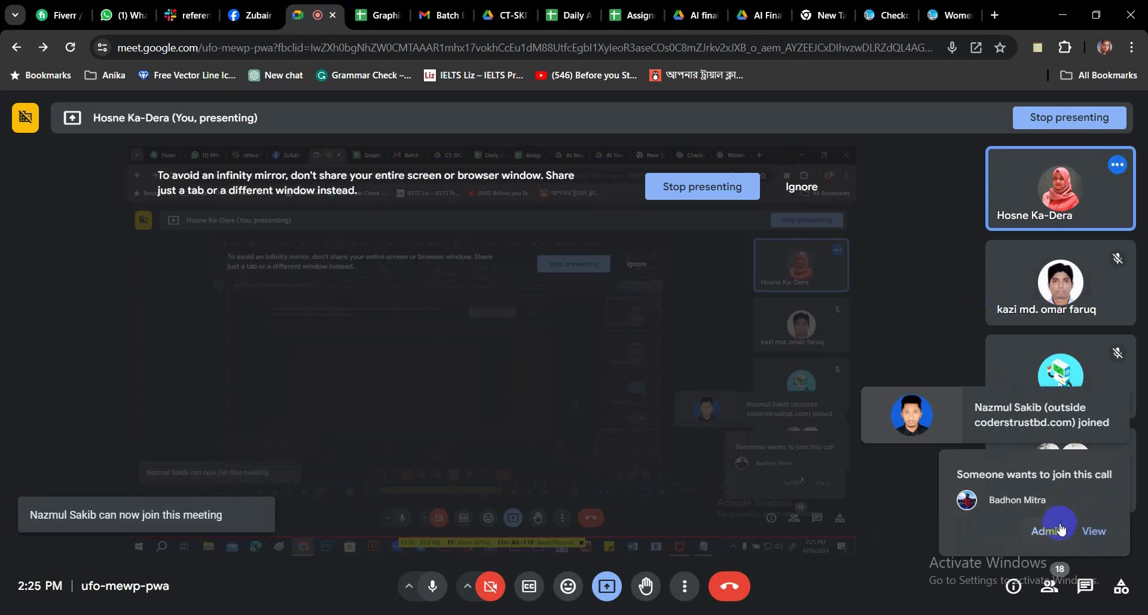
left_click(906, 553)
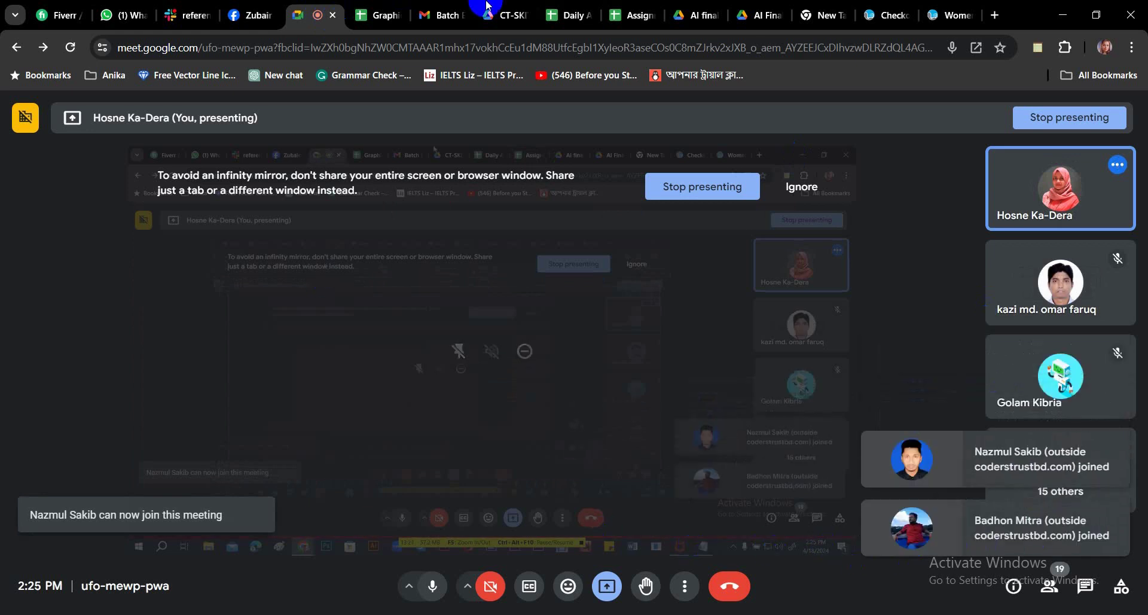
left_click(632, 16)
Open the row 6 trainee's final assignment folder EXM from the link in the O6 comment
scroll(918, 348, "up", 6)
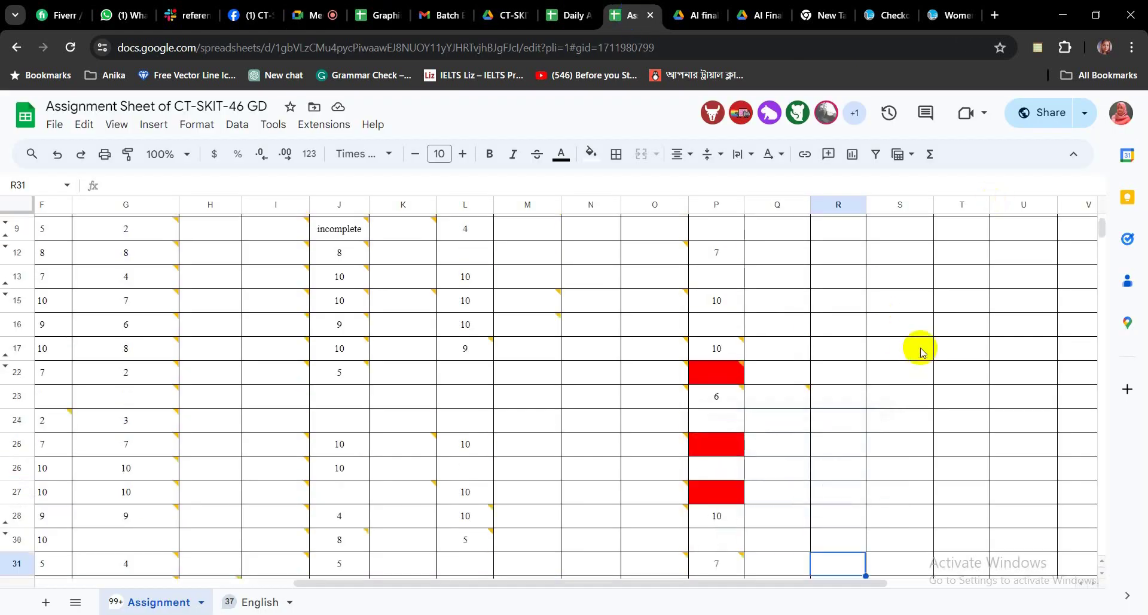
mouse_move(658, 336)
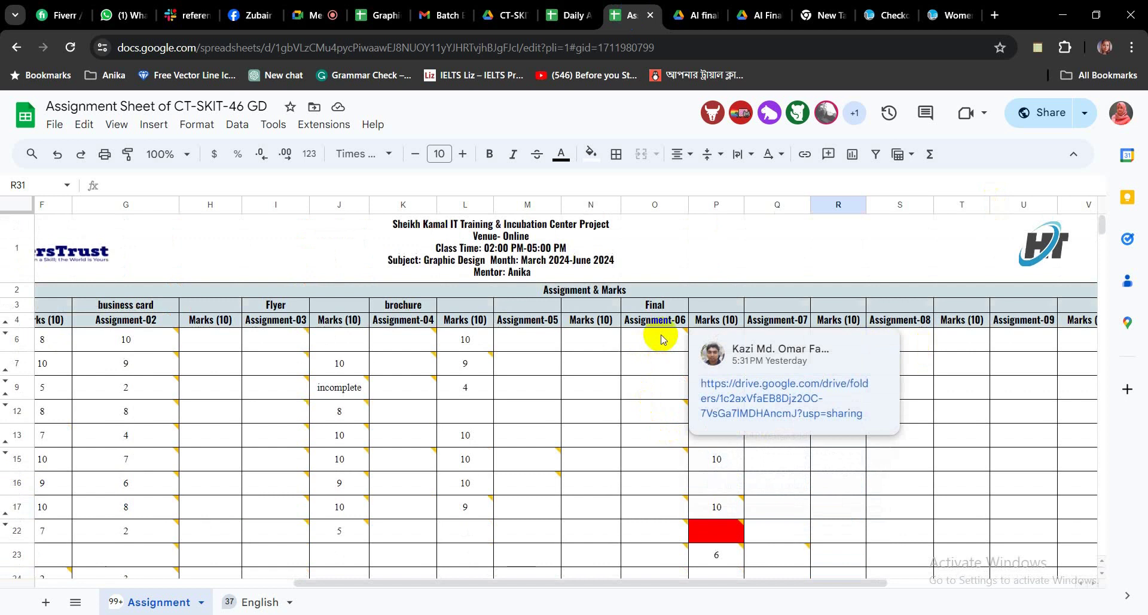
left_click(738, 395)
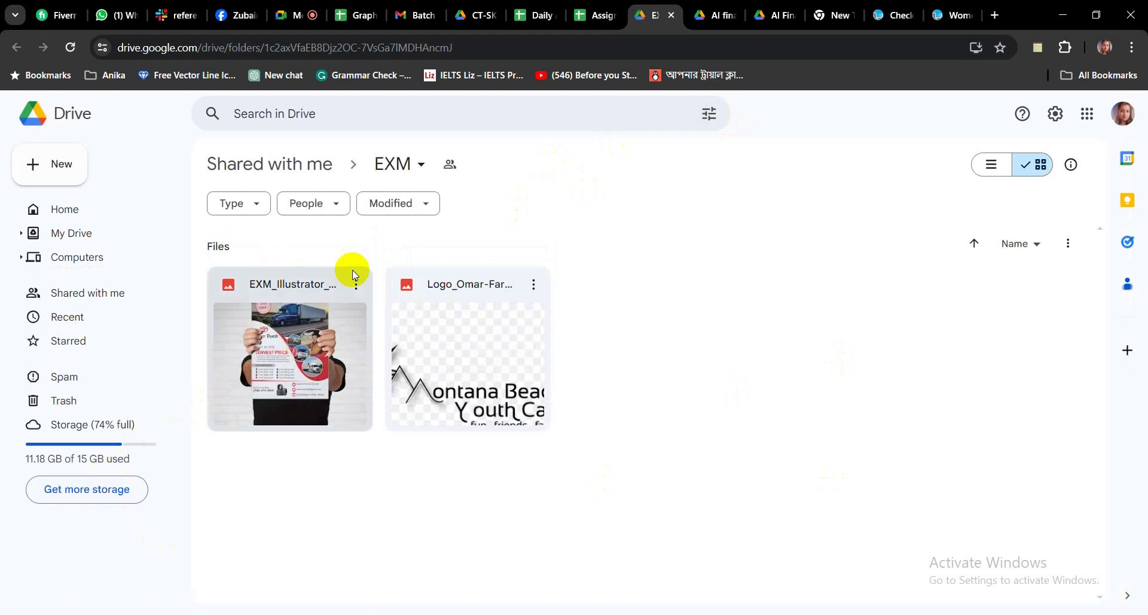
Check the Google Meet call and the assignment sheet, and return to the EXM folder in Drive
left_click(285, 18)
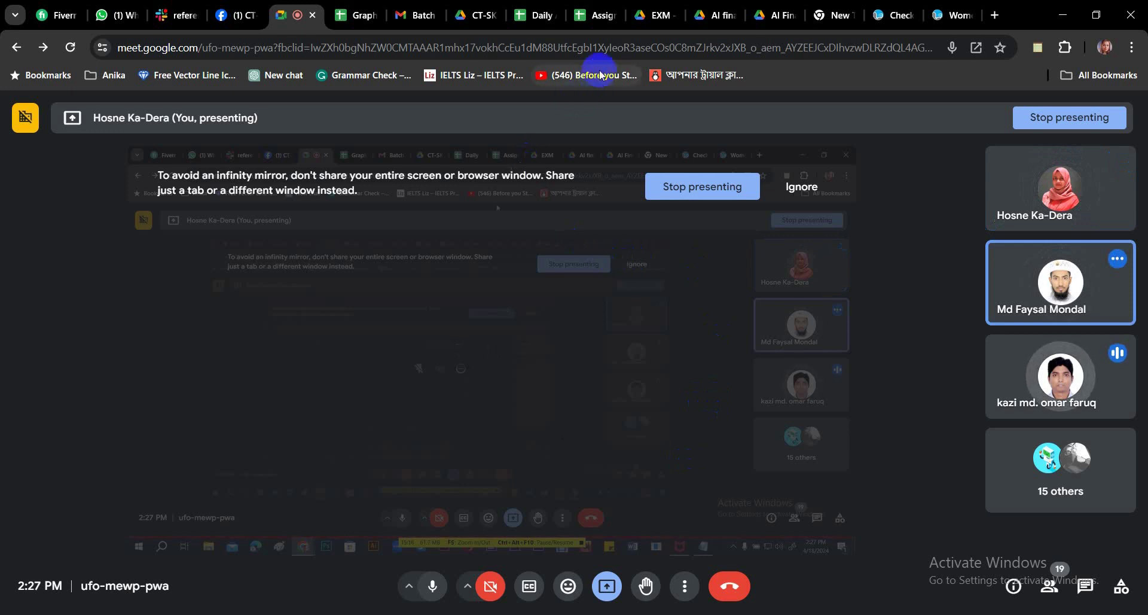
left_click(599, 15)
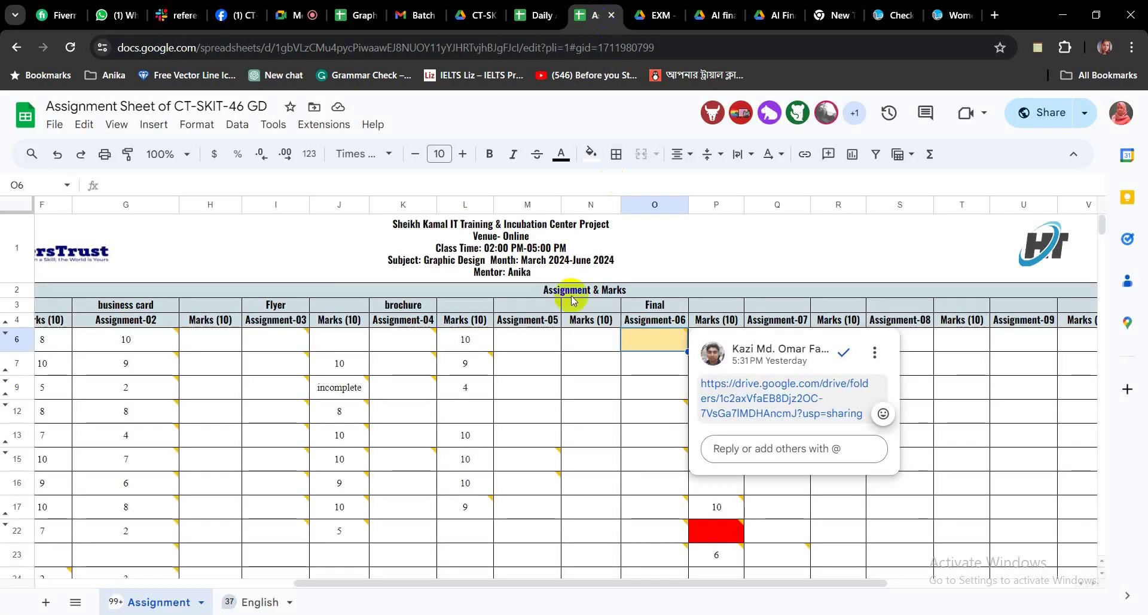
left_click(654, 16)
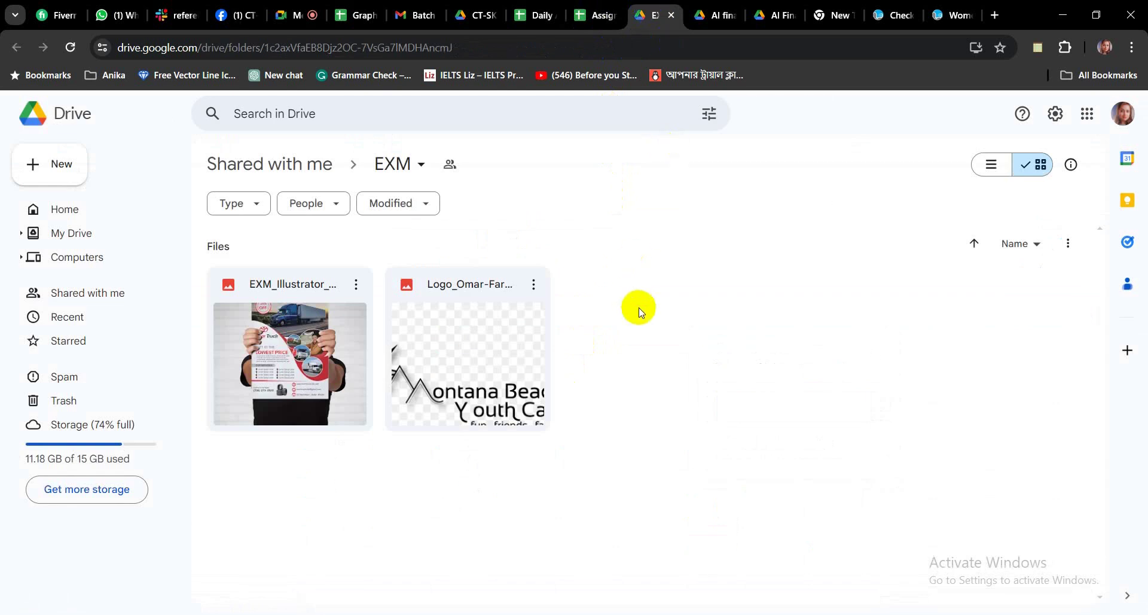
View the truck flyer mockup and the Montana Beacon Youth Camp logo in the EXM folder, closing each preview
double_click(306, 341)
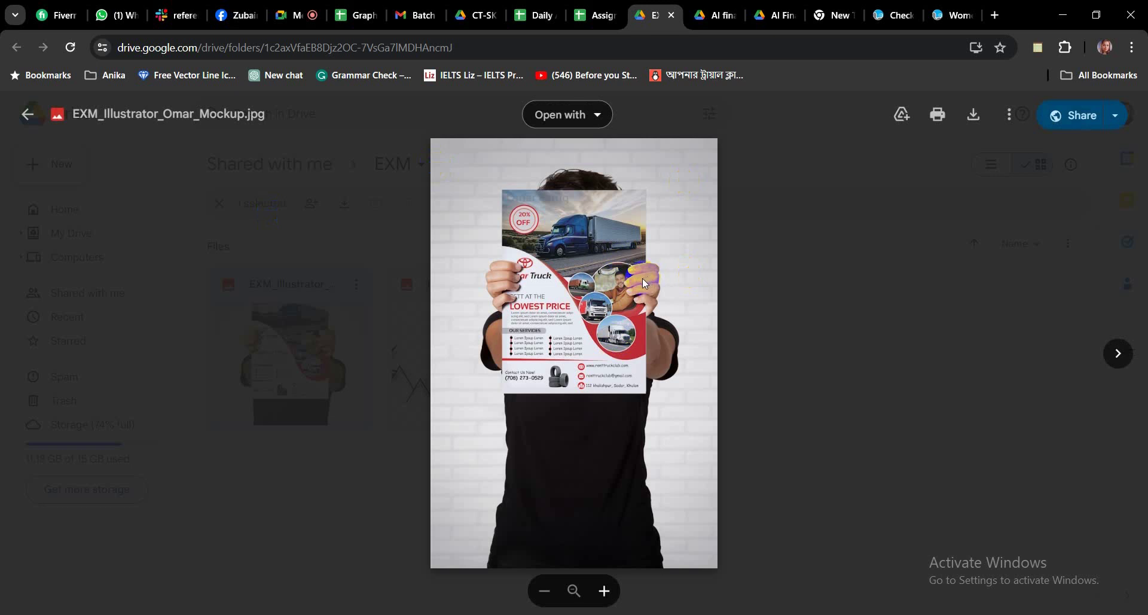
left_click(754, 346)
left_click(518, 367)
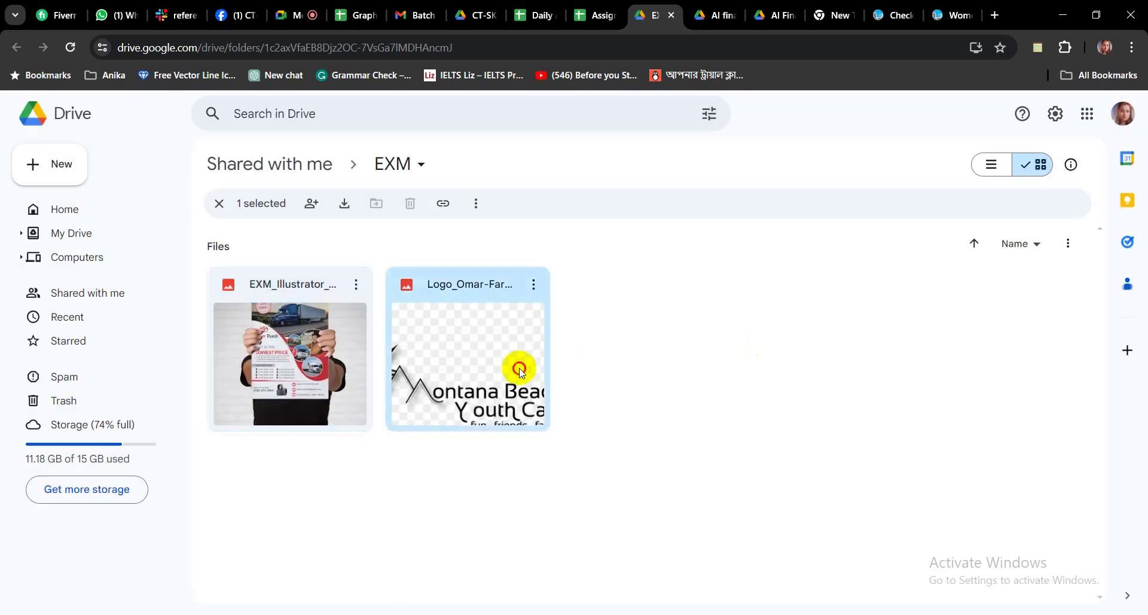
double_click(519, 369)
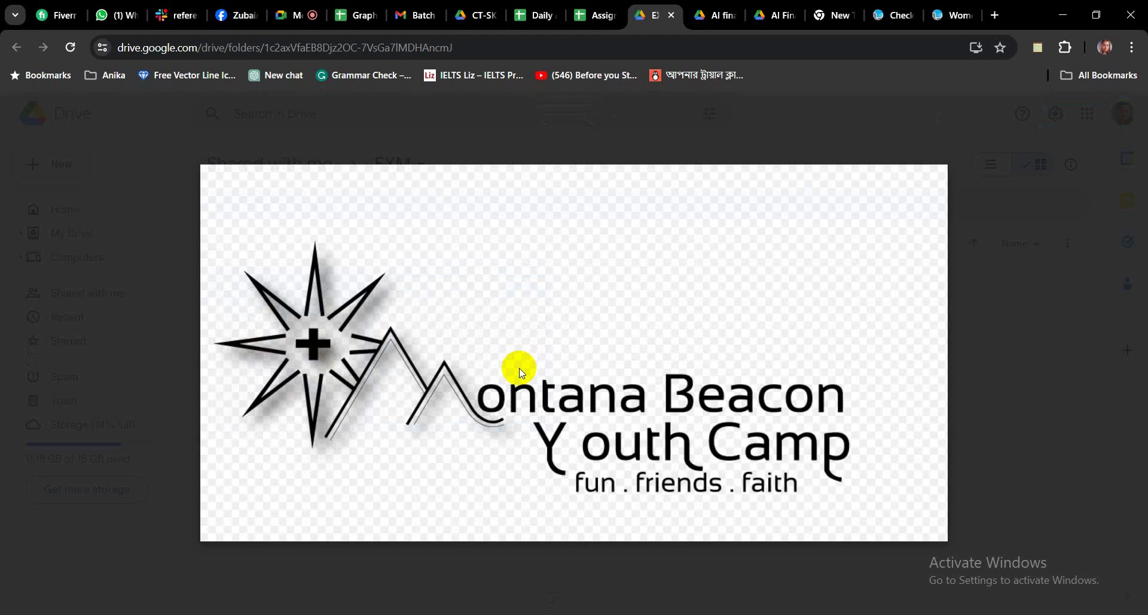
left_click(1067, 354)
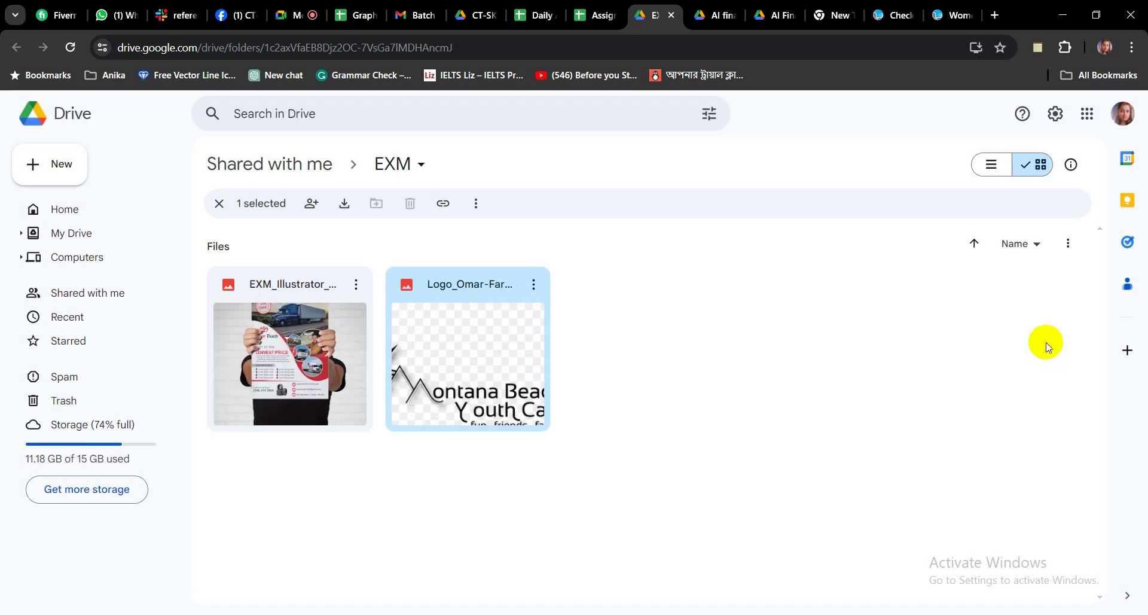
View the truck flyer mockup again and switch to the Google Meet call
double_click(304, 377)
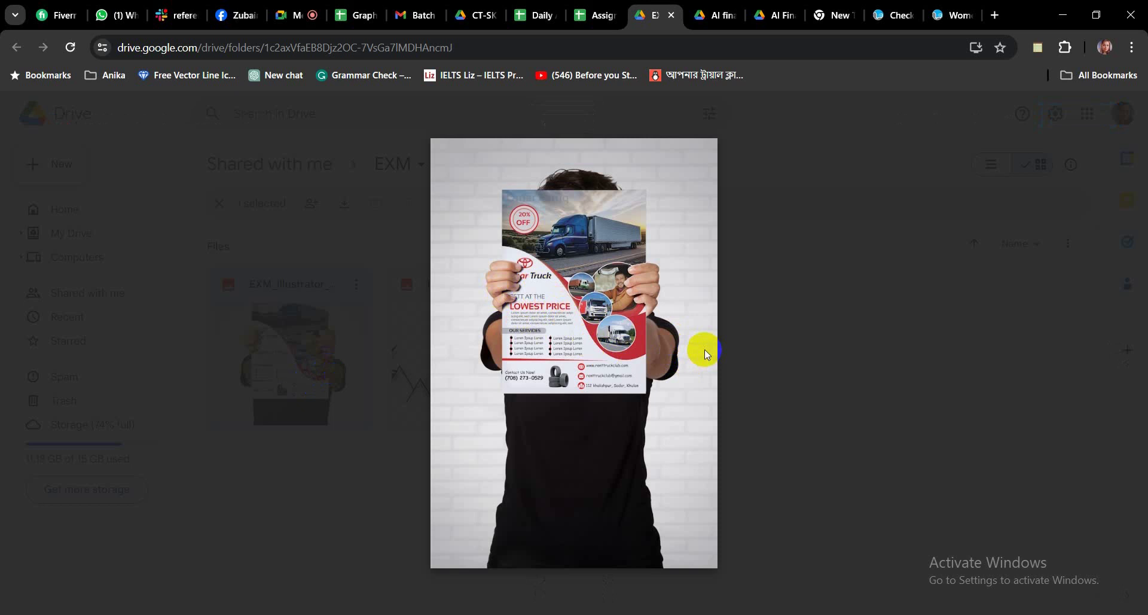
left_click(295, 16)
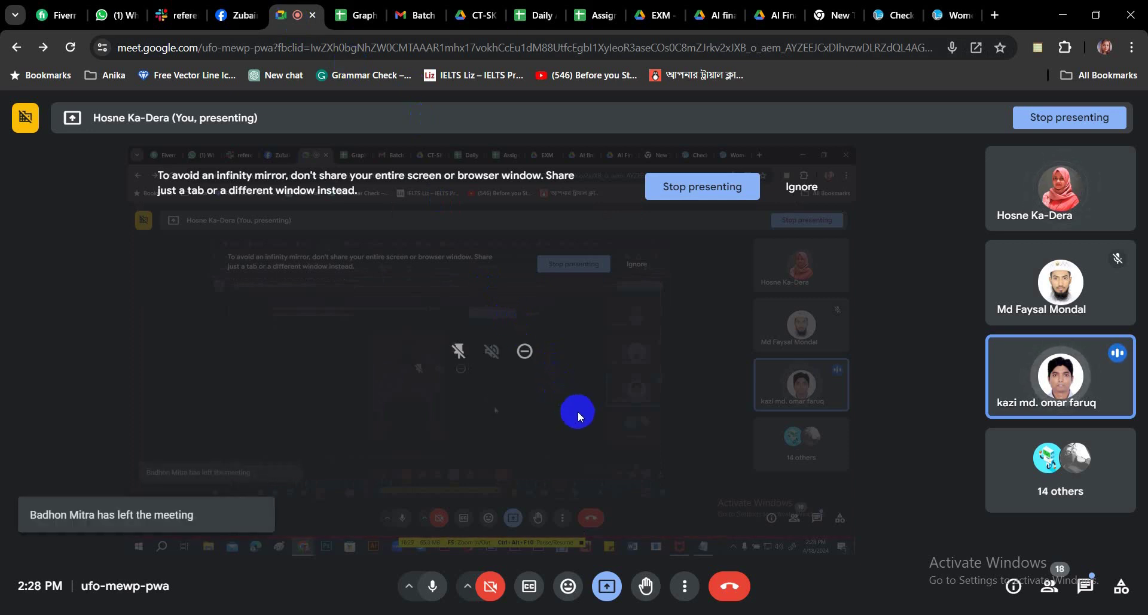
Hide the screen-sharing notice and admit all participants waiting to join the Google Meet call
left_click(432, 585)
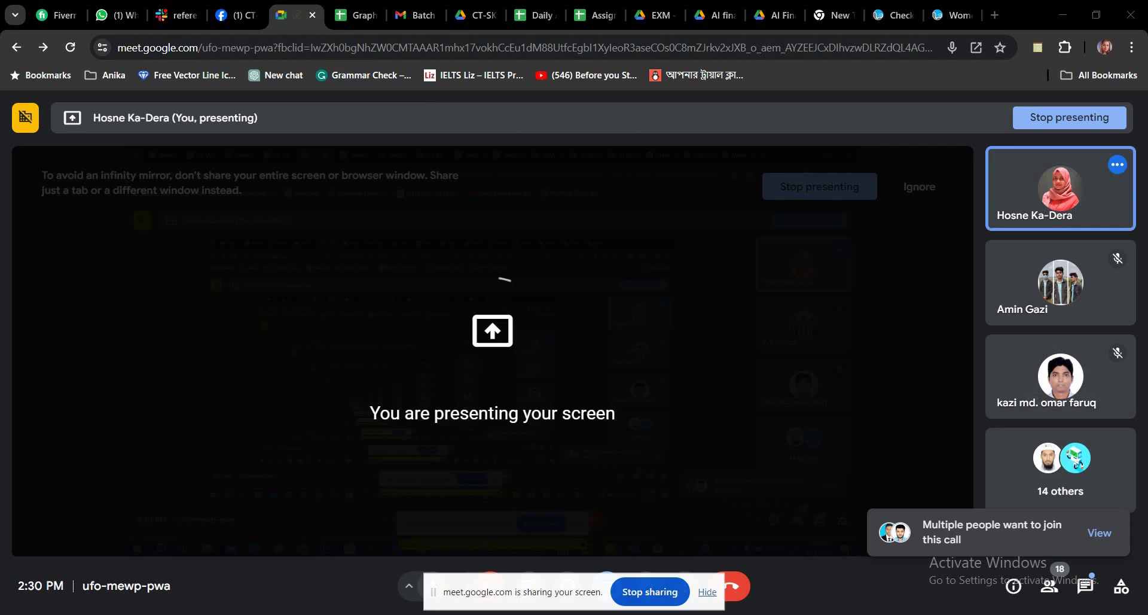
left_click(705, 595)
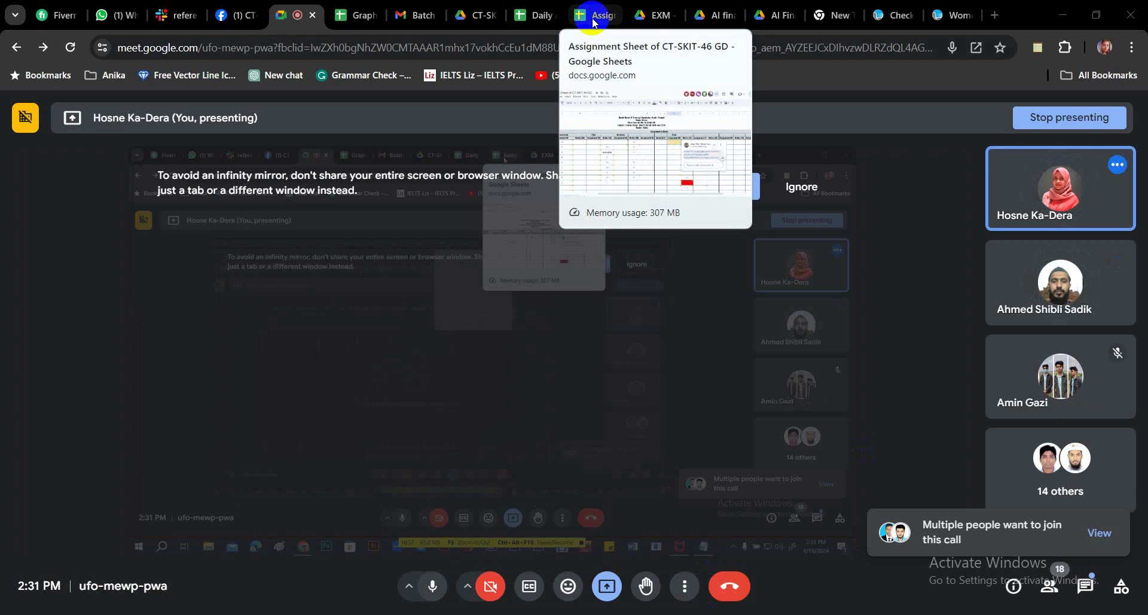
left_click(1099, 533)
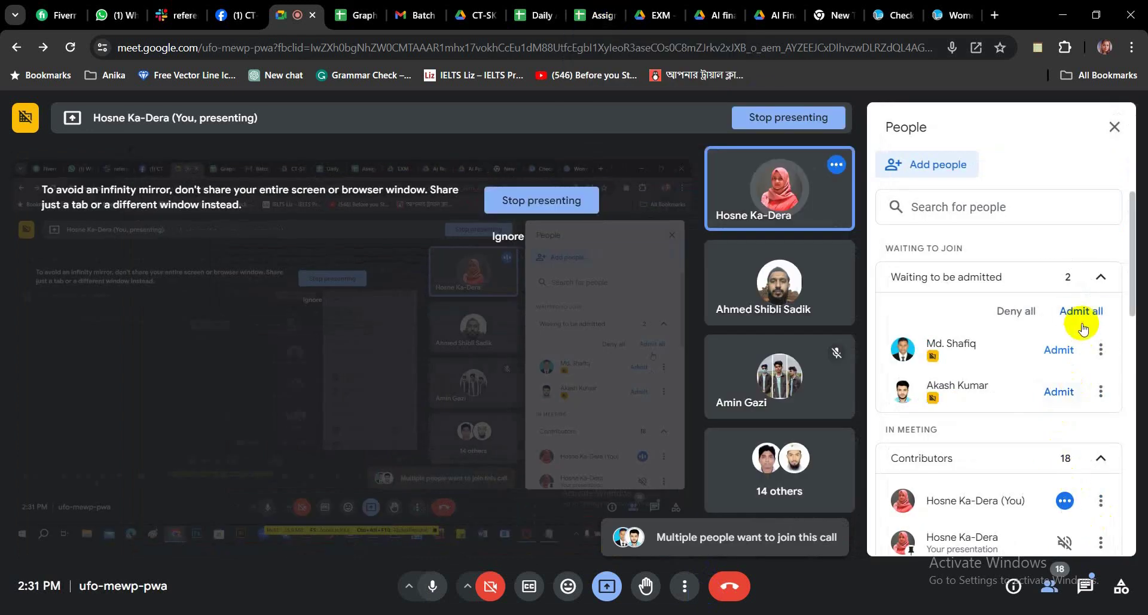
left_click(1081, 312)
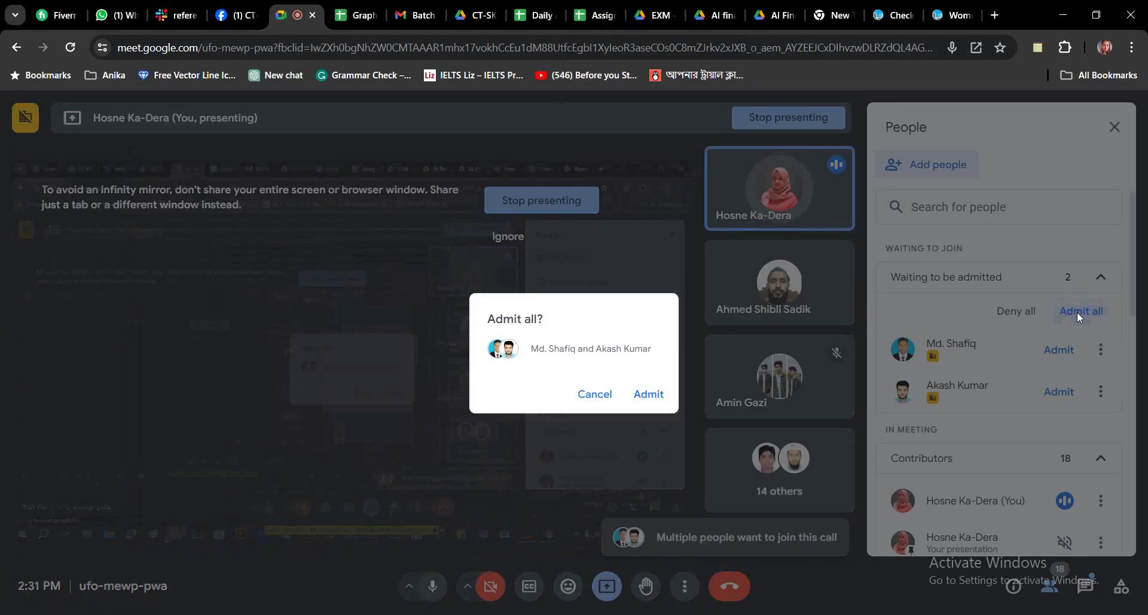
left_click(652, 394)
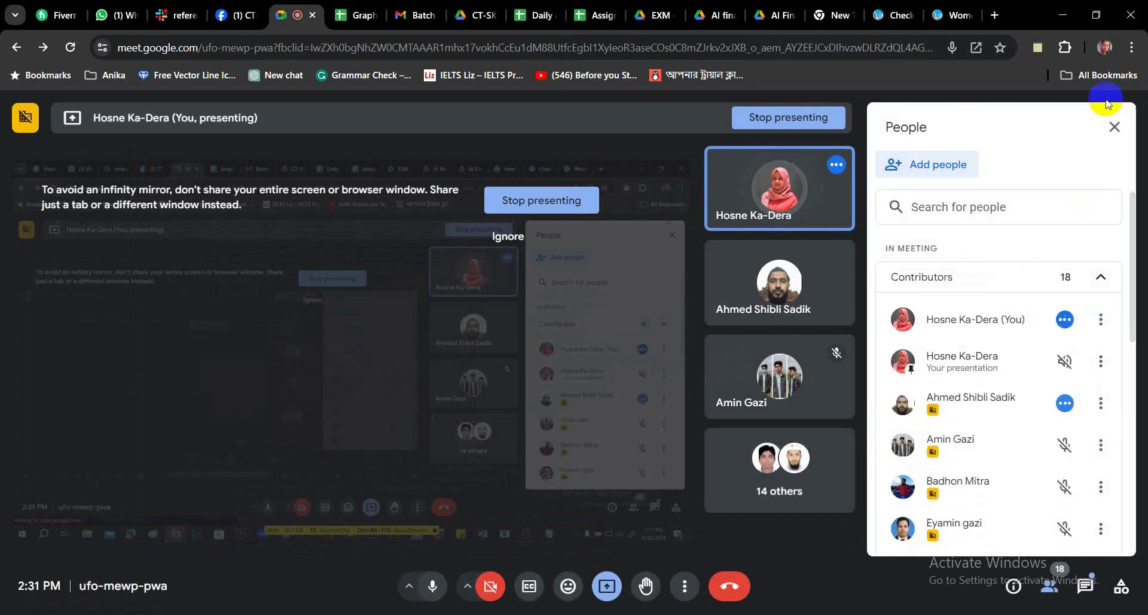
left_click(1114, 127)
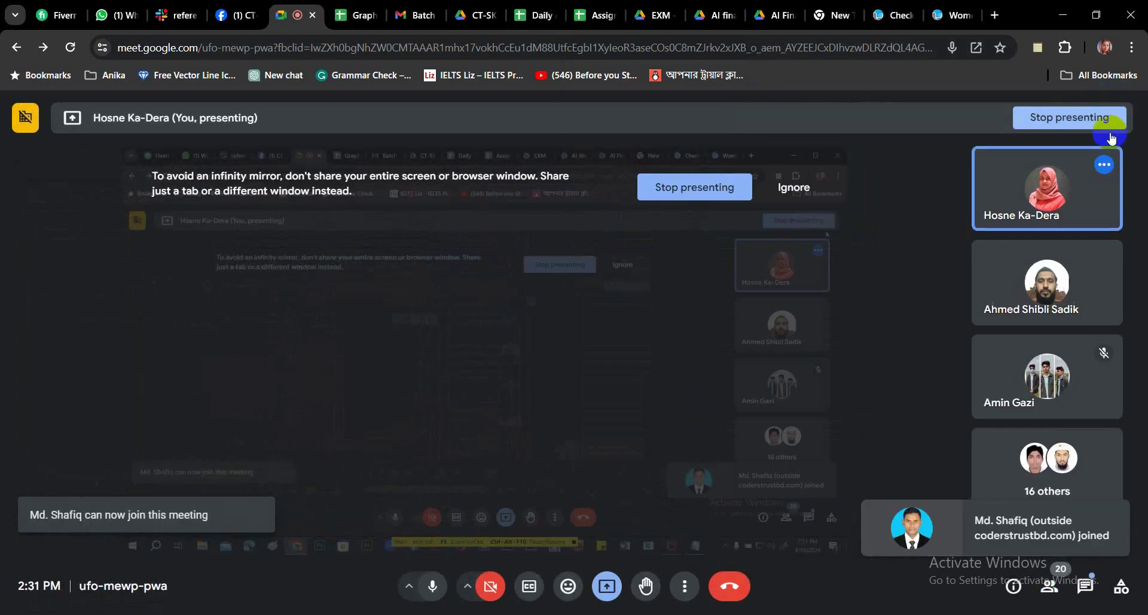
Switch to the assignment sheet and check the trainee names in rows 22 and 27
left_click(595, 15)
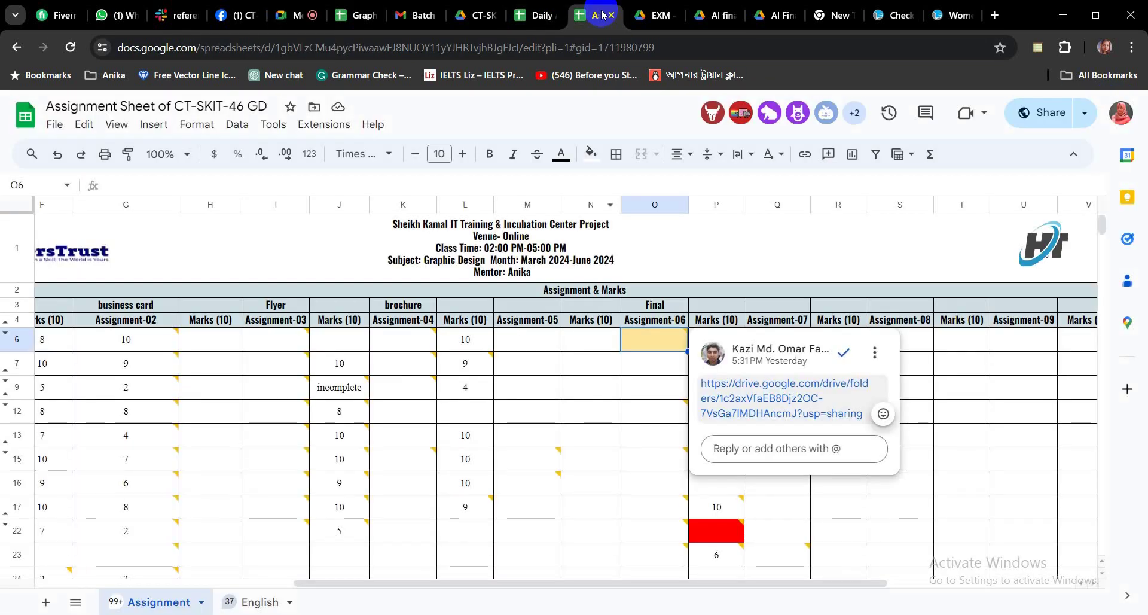
left_click(995, 479)
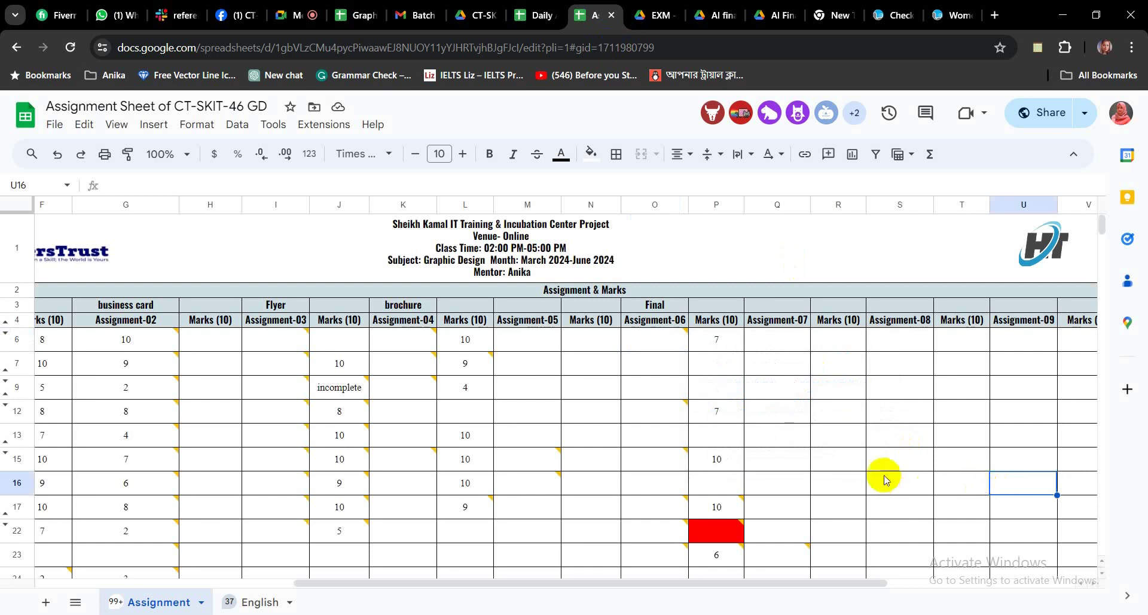
scroll(884, 479, "down", 1)
scroll(884, 479, "down", 1)
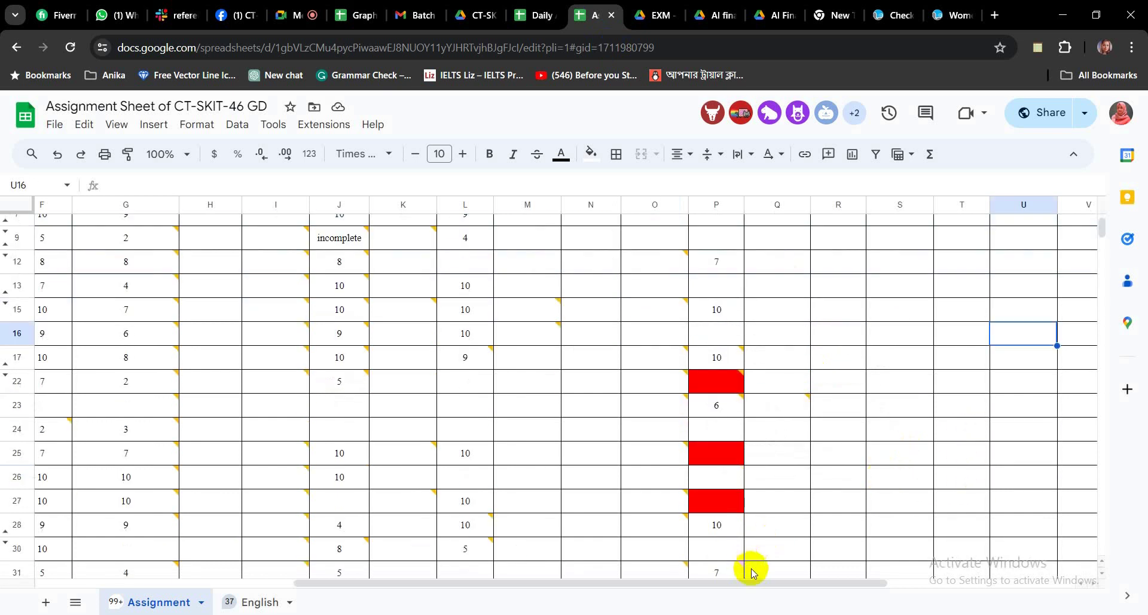
left_click_drag(759, 583, 472, 580)
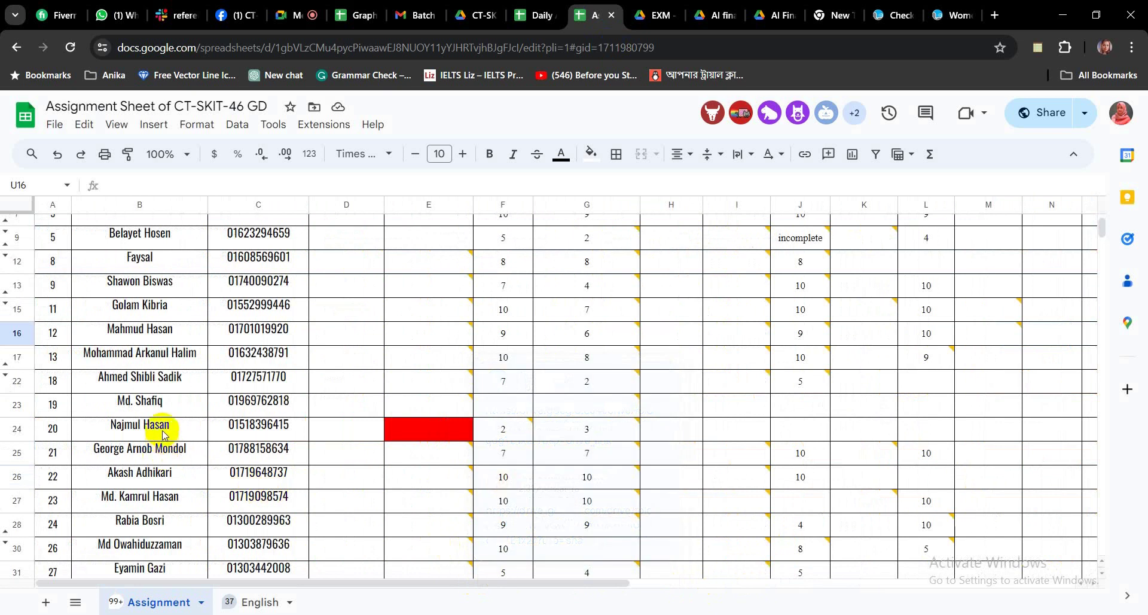
left_click(167, 381)
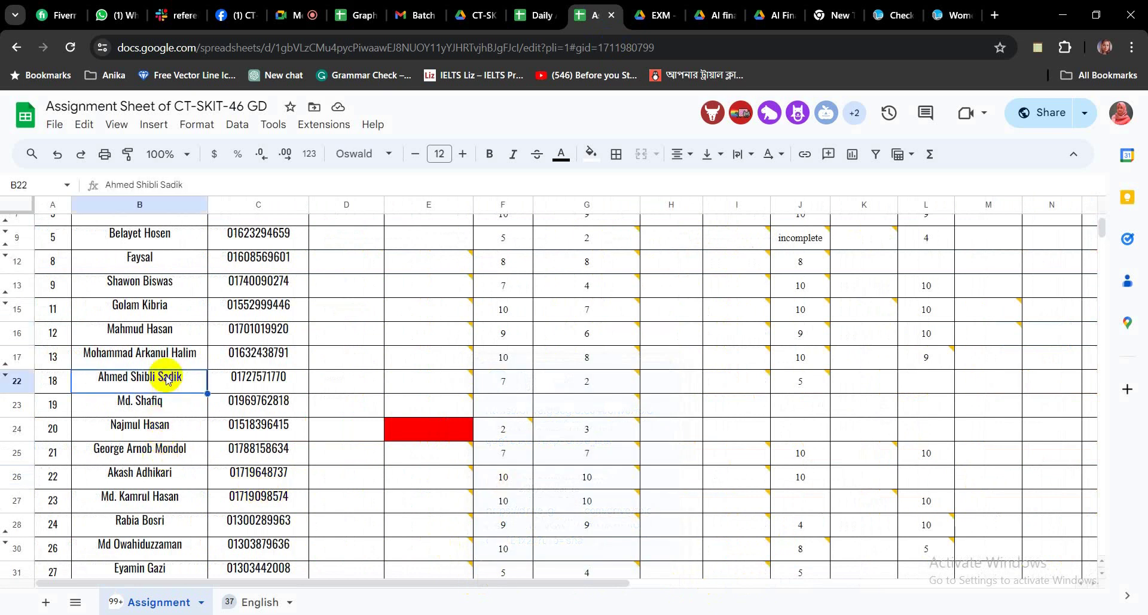
left_click(162, 504)
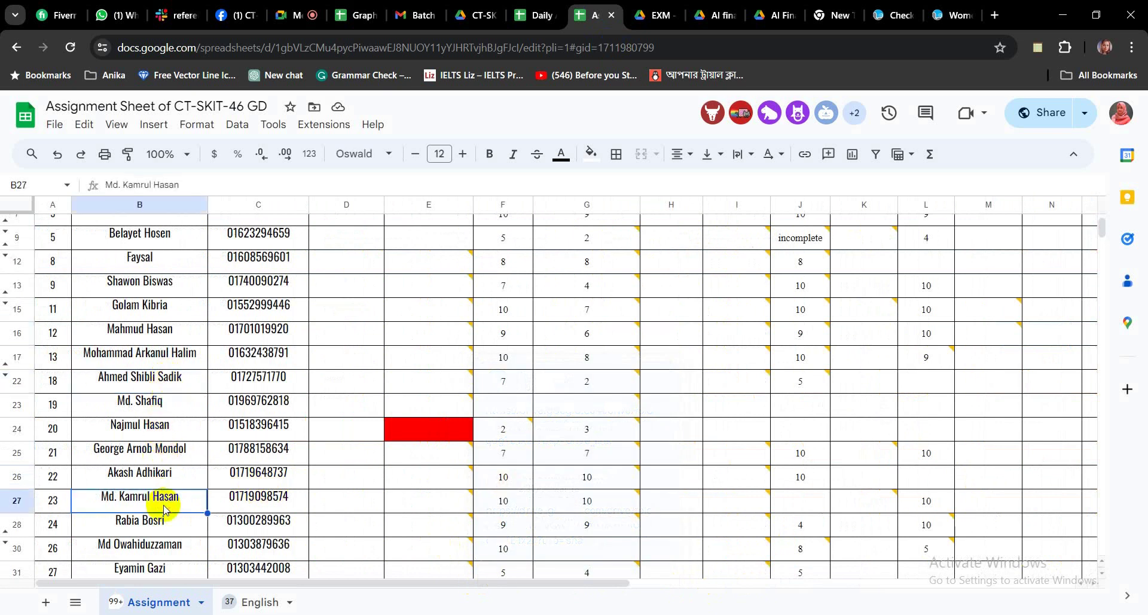
Open the row 27 trainee's AI Final Exam folder from the link in the O27 comment
left_click_drag(367, 584, 610, 592)
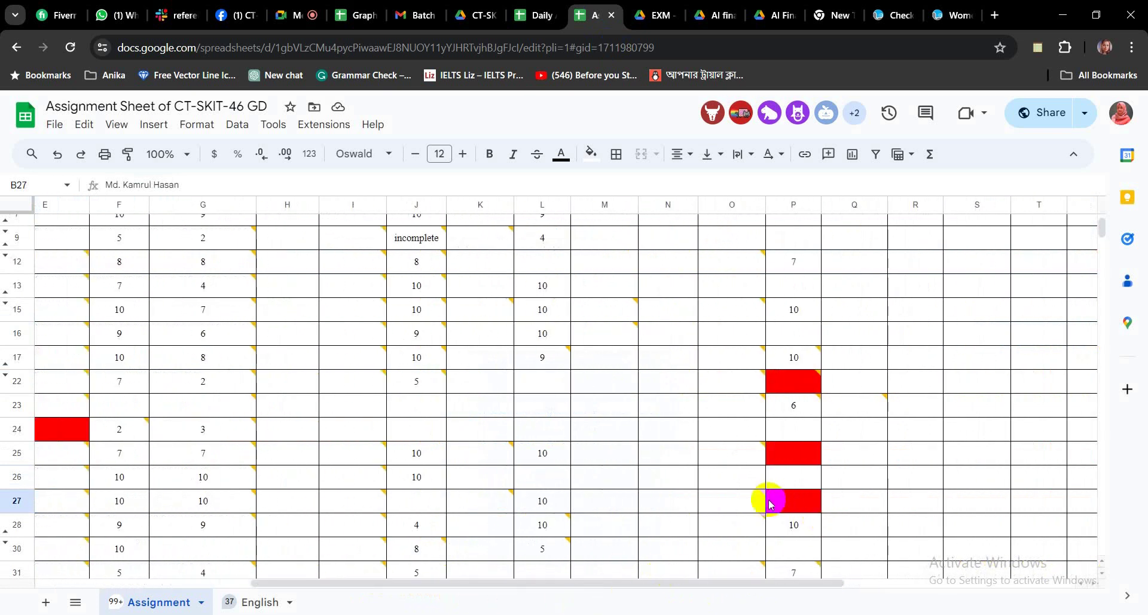
left_click(745, 501)
left_click(802, 479)
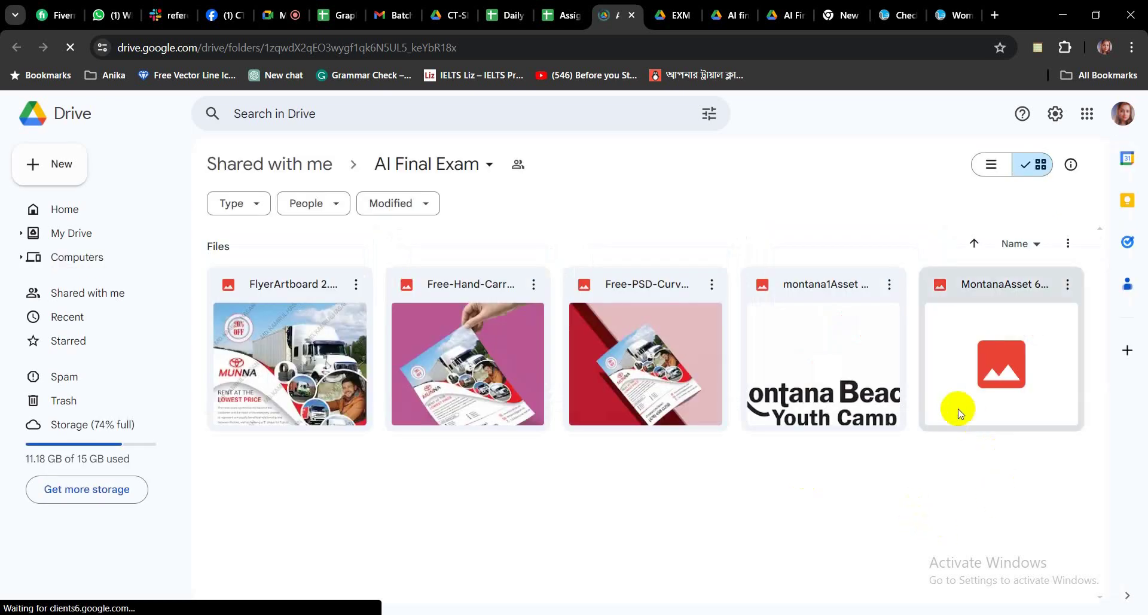
View MontanaAsset 6.png and the Montana Beacon Youth Camp logo in montana1Asset 7.jpg, closing each preview
double_click(988, 401)
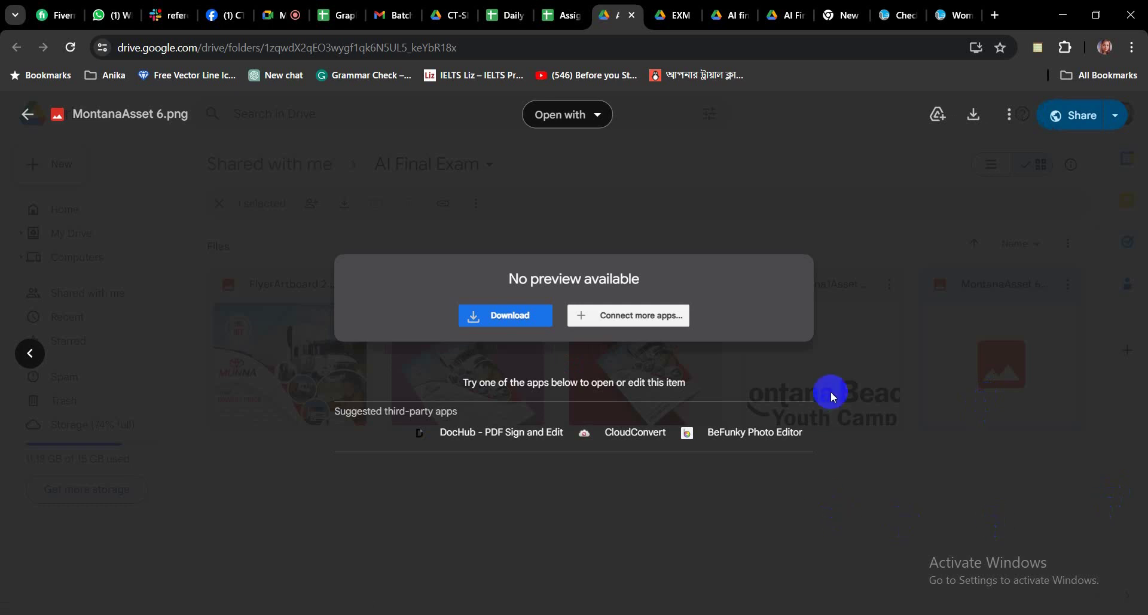
left_click(27, 115)
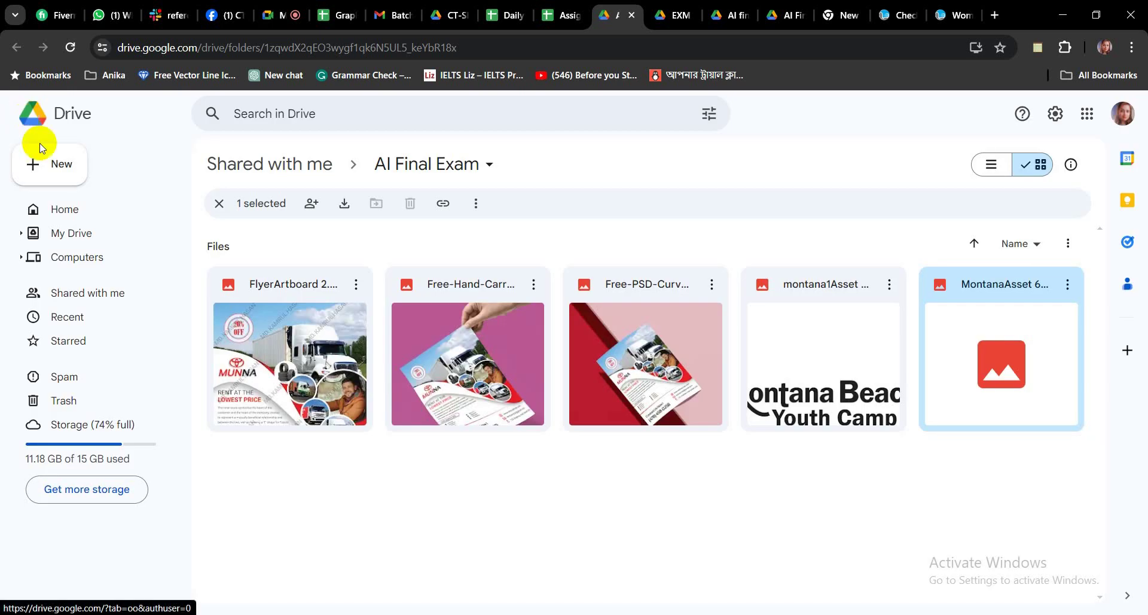
double_click(815, 395)
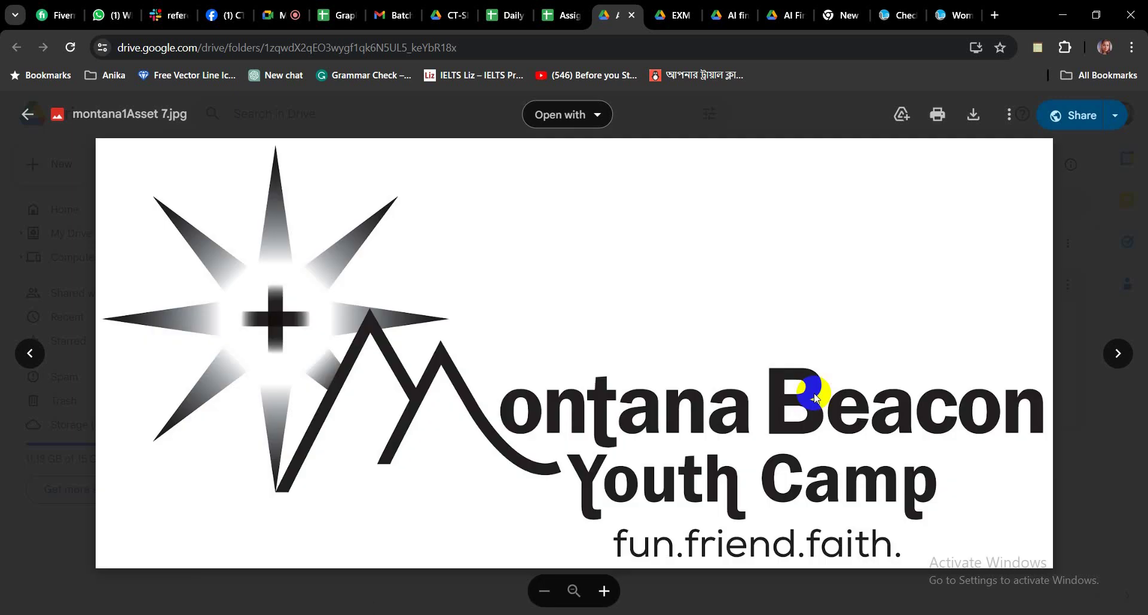
left_click(1082, 415)
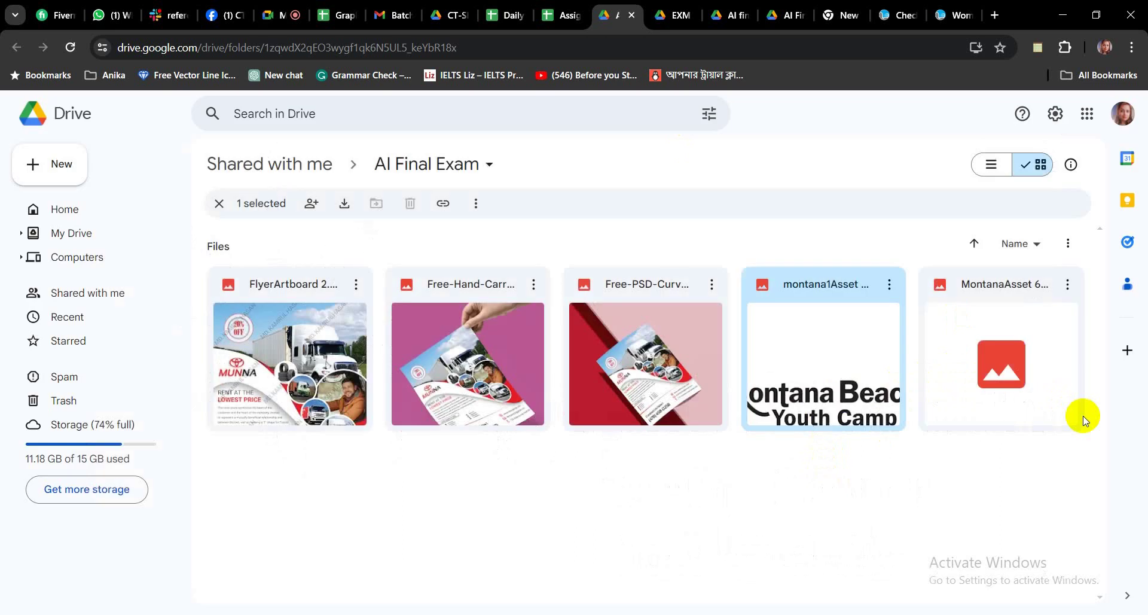
Capture the FlyerArtboard 2 preview, mark the truck photos with three red arrows in the screenshot overlay, and close the overlay
double_click(339, 374)
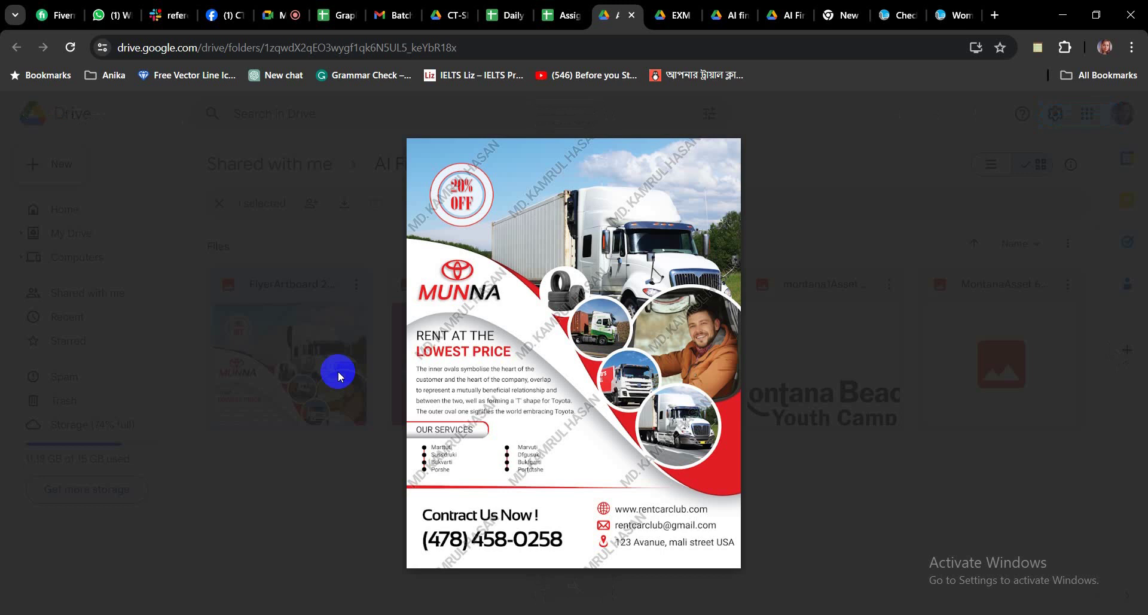
key("Print")
mouse_move(344, 97)
left_mouse_down()
mouse_move(860, 565)
mouse_move(835, 606)
left_mouse_up()
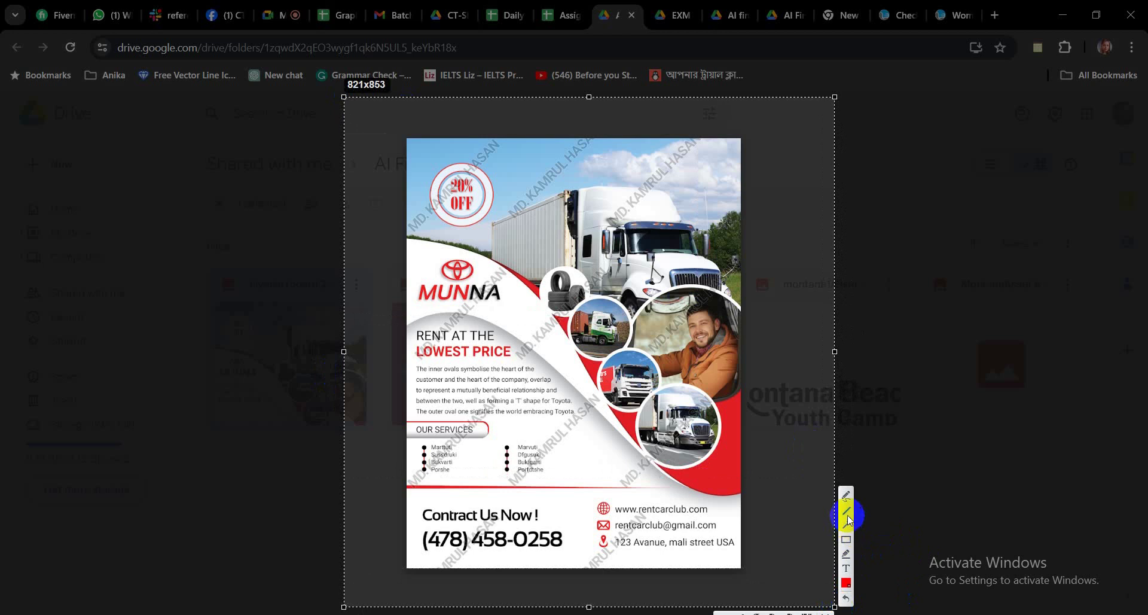
left_click(847, 524)
mouse_move(794, 167)
left_mouse_down()
mouse_move(568, 231)
mouse_move(628, 201)
mouse_move(608, 211)
left_mouse_up()
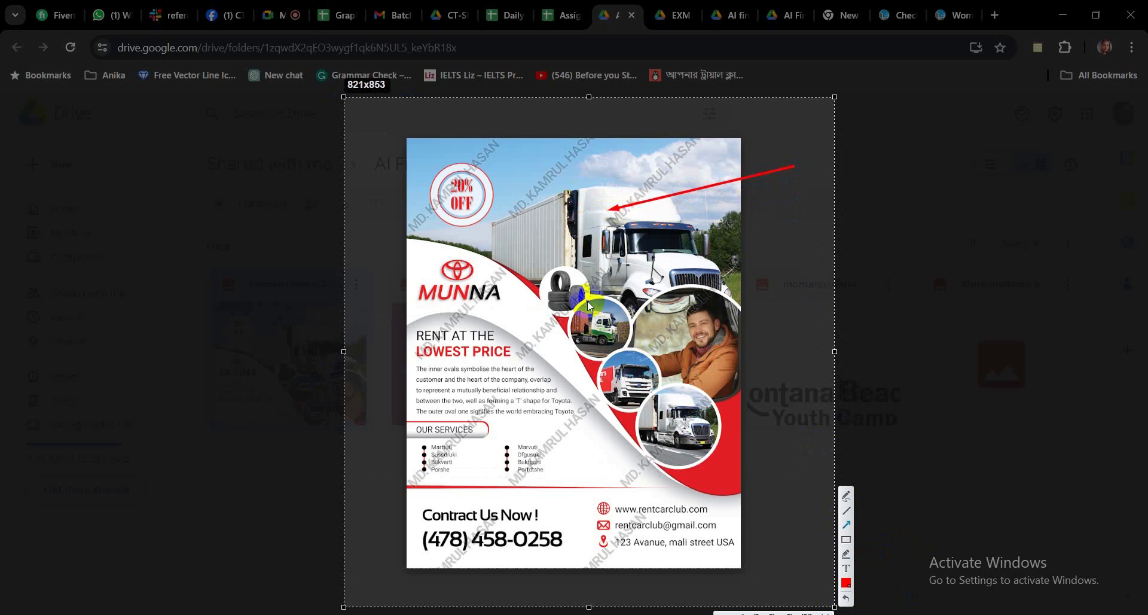
left_click_drag(816, 288, 687, 427)
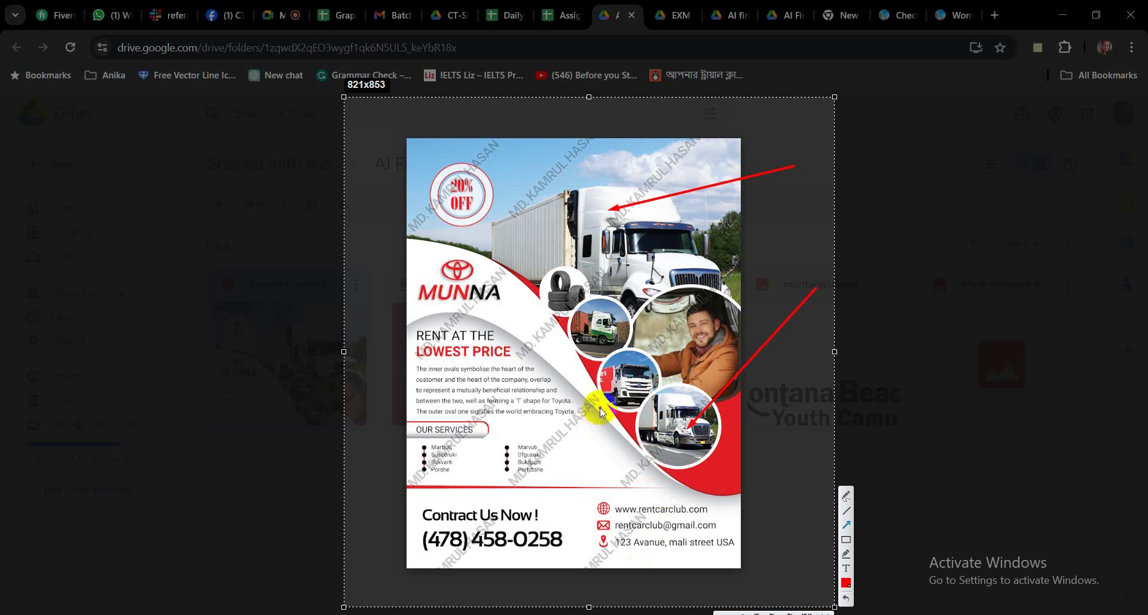
mouse_move(795, 102)
left_mouse_down()
mouse_move(538, 184)
mouse_move(527, 200)
mouse_move(567, 181)
left_mouse_up()
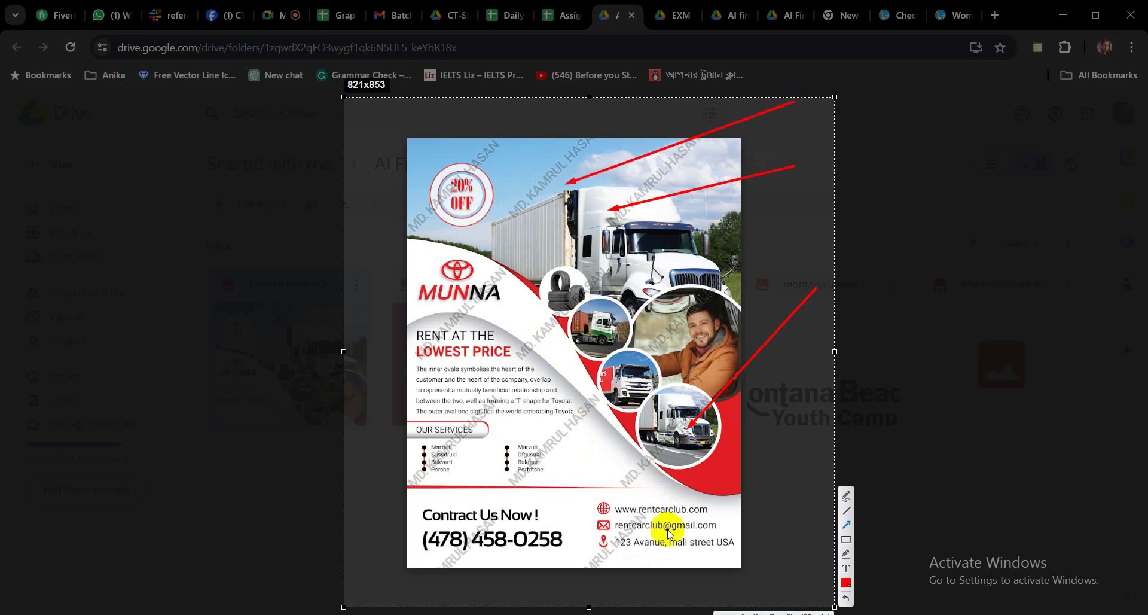
left_click(825, 610)
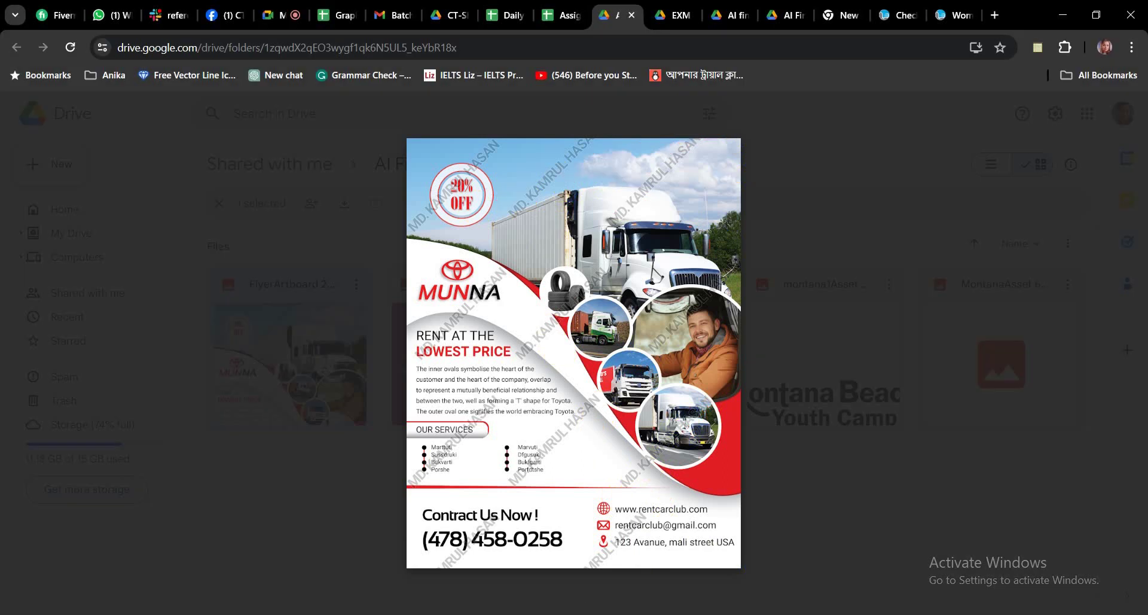
Close the flyer preview and the AI Final Exam folder, and switch to the Google Meet call
left_click(843, 511)
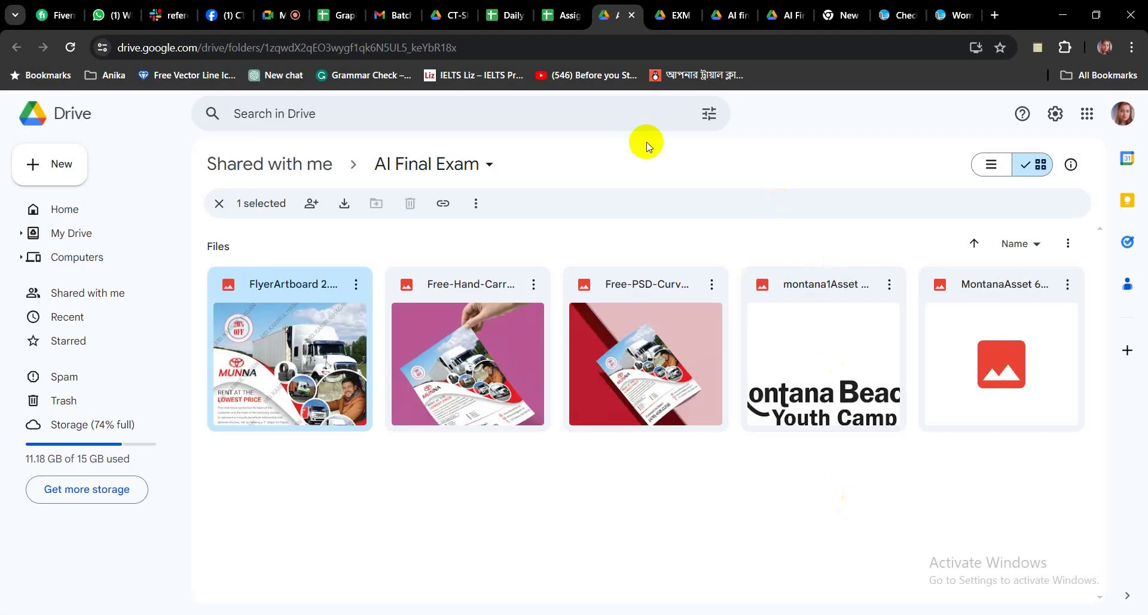
left_click(632, 16)
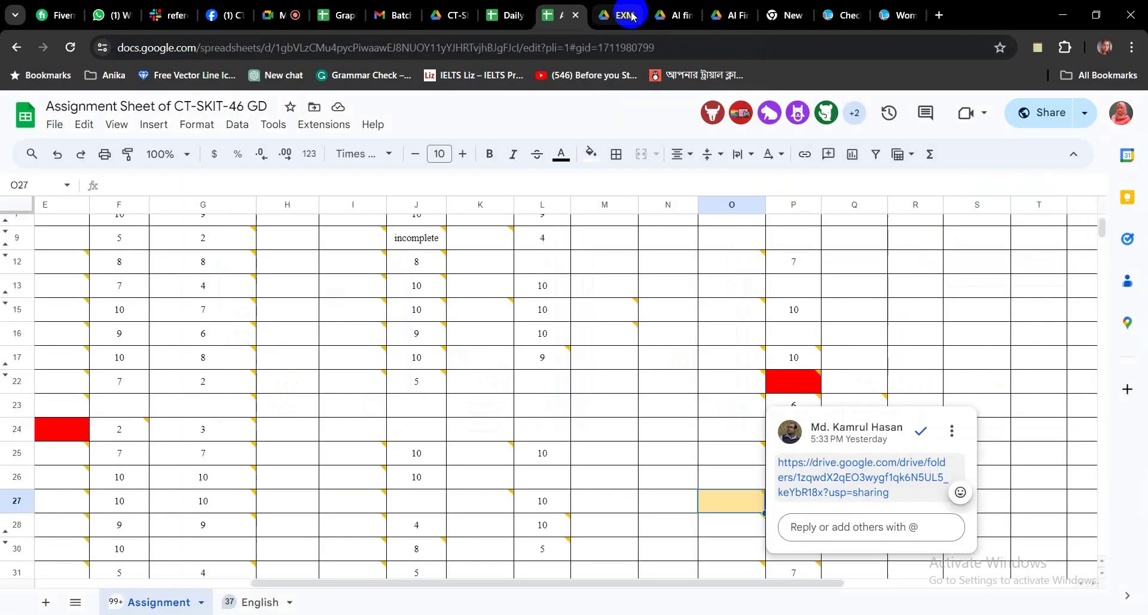
left_click(274, 19)
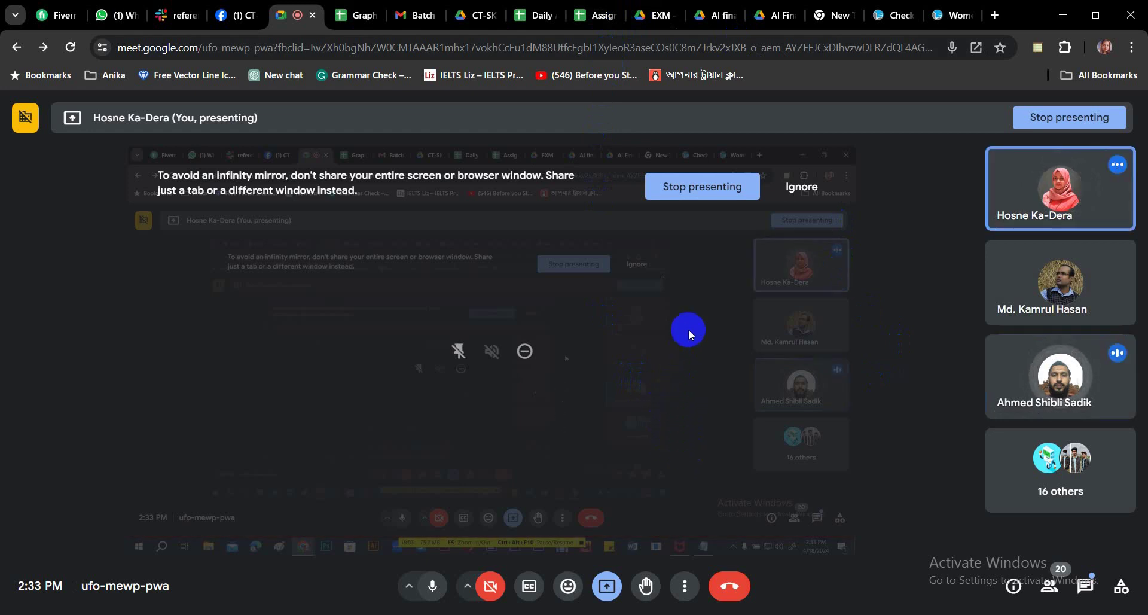
Close the EXM and AI final homework folders in Drive and return to the assignment sheet
left_click(718, 16)
left_click(655, 16)
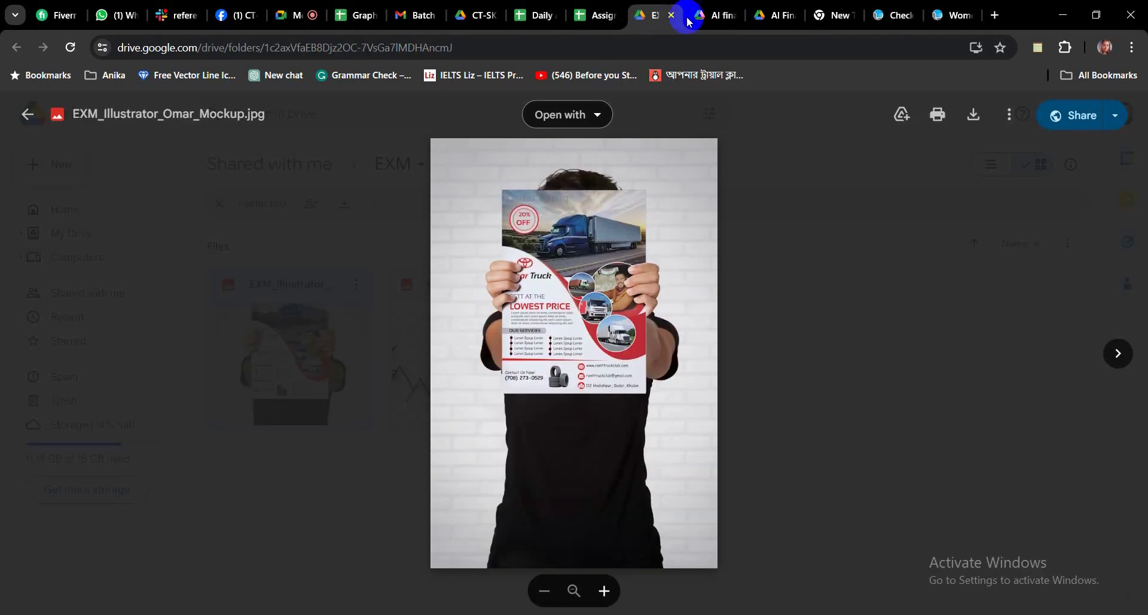
left_click(671, 15)
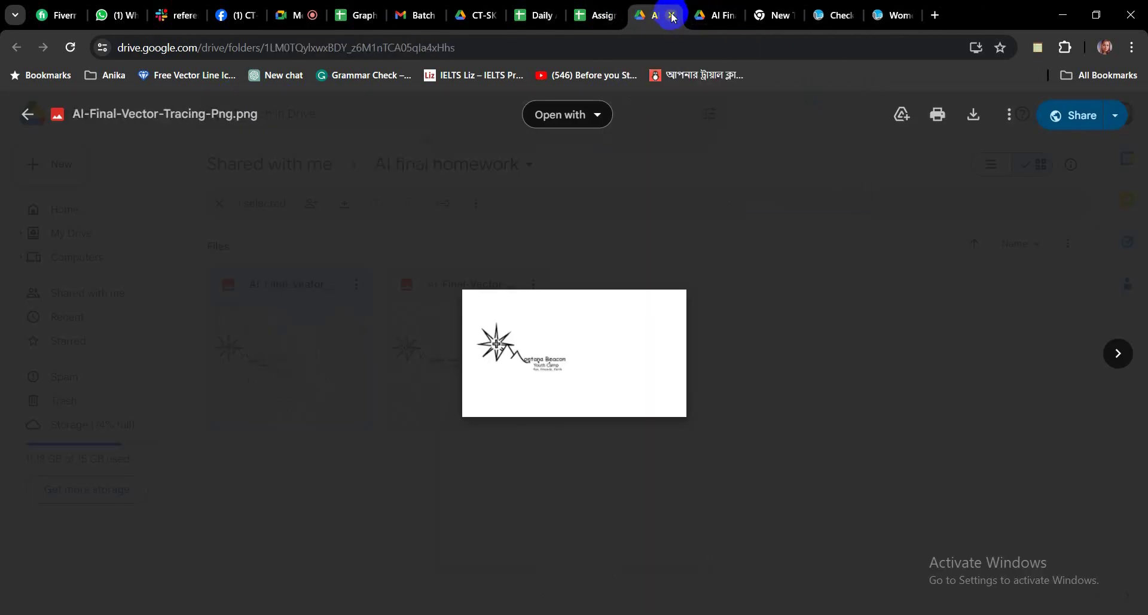
left_click(672, 17)
left_click(608, 16)
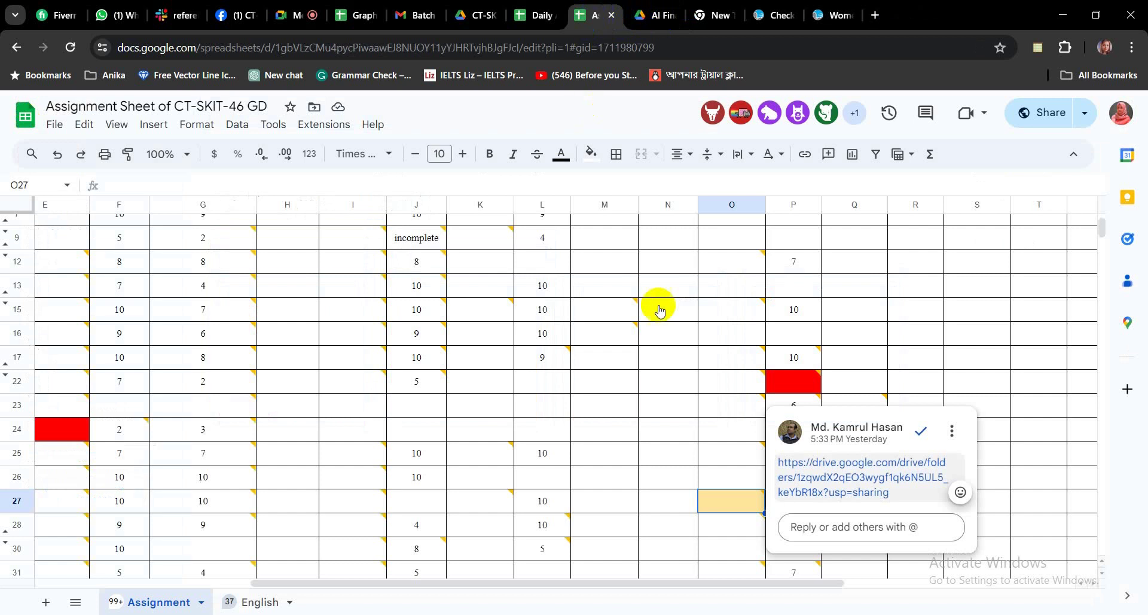
Open the row 25 trainee's AI Final folder from the link in the O25 comment
left_click(895, 355)
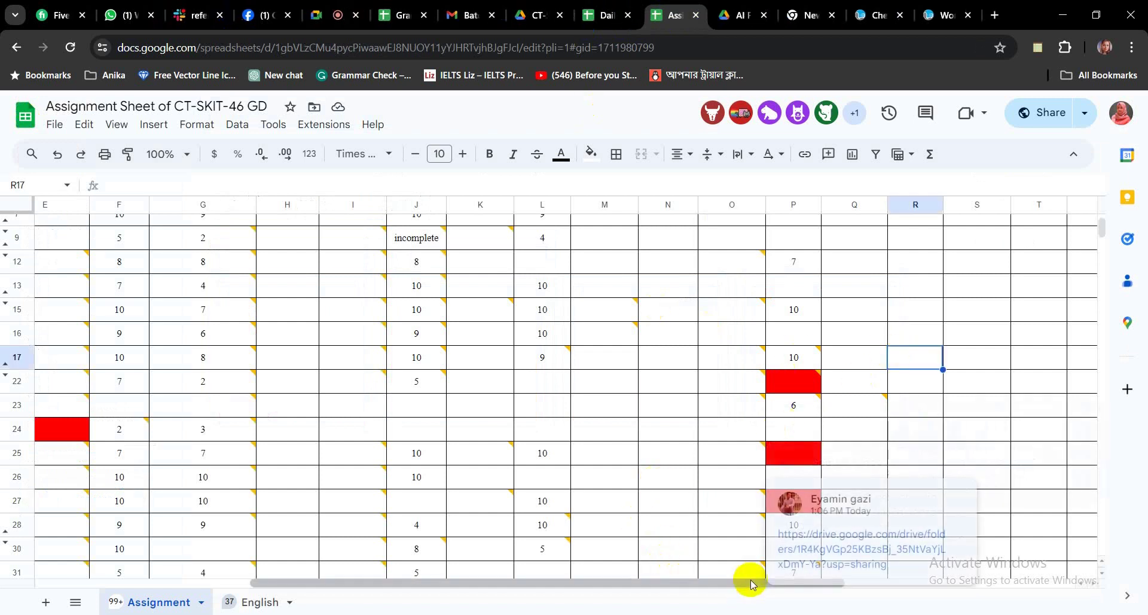
left_click_drag(751, 580, 712, 563)
mouse_move(915, 479)
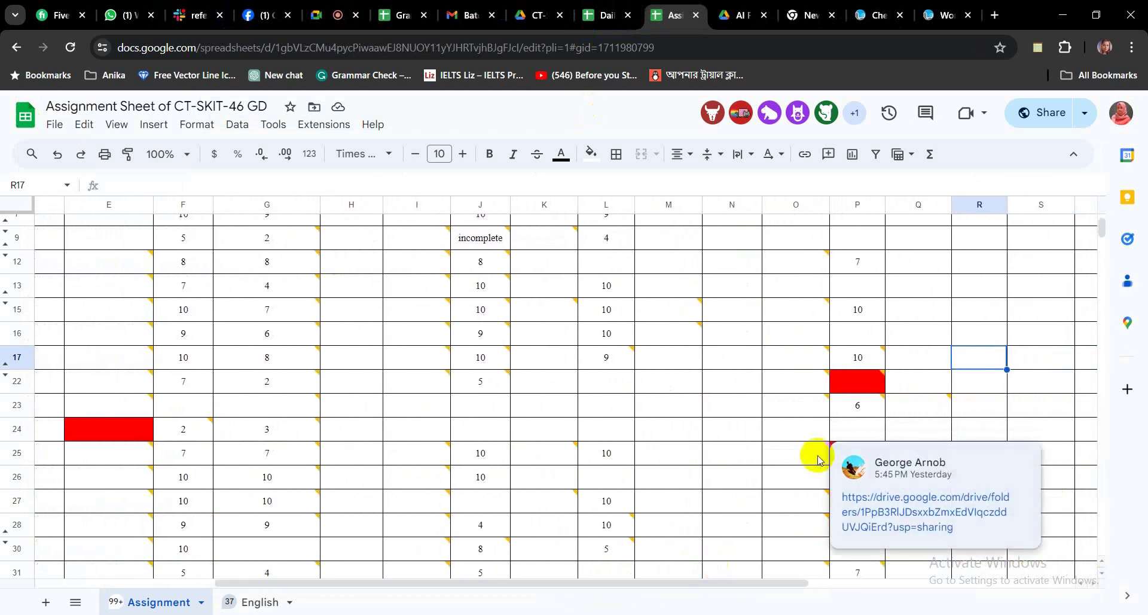
left_click(862, 509)
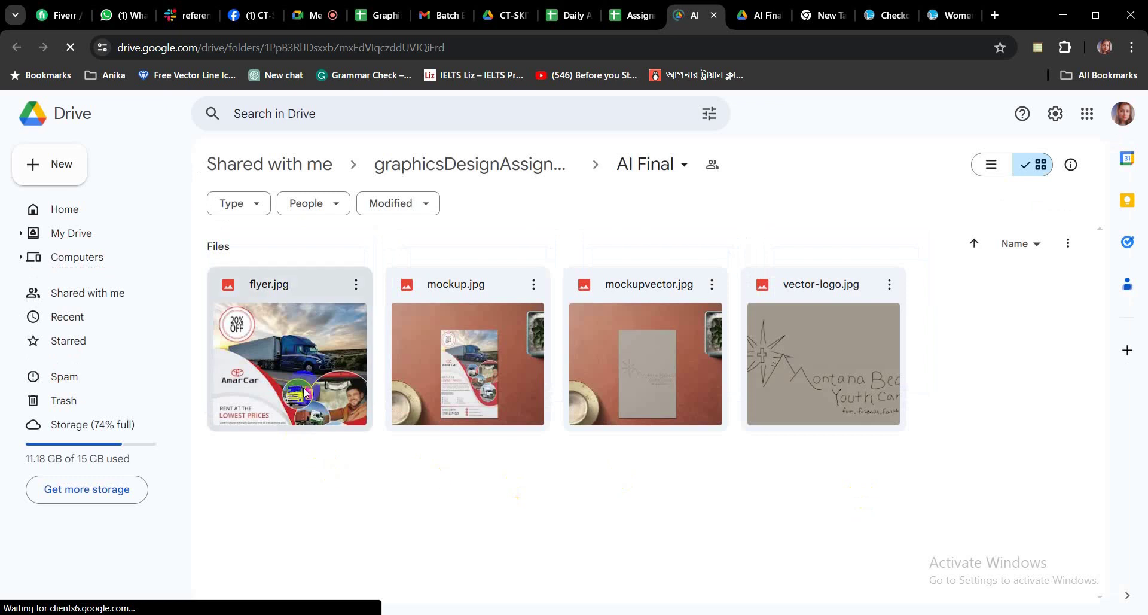
Preview flyer.jpg, select the whole flyer in the screenshot overlay, and close both the overlay and the preview
double_click(305, 392)
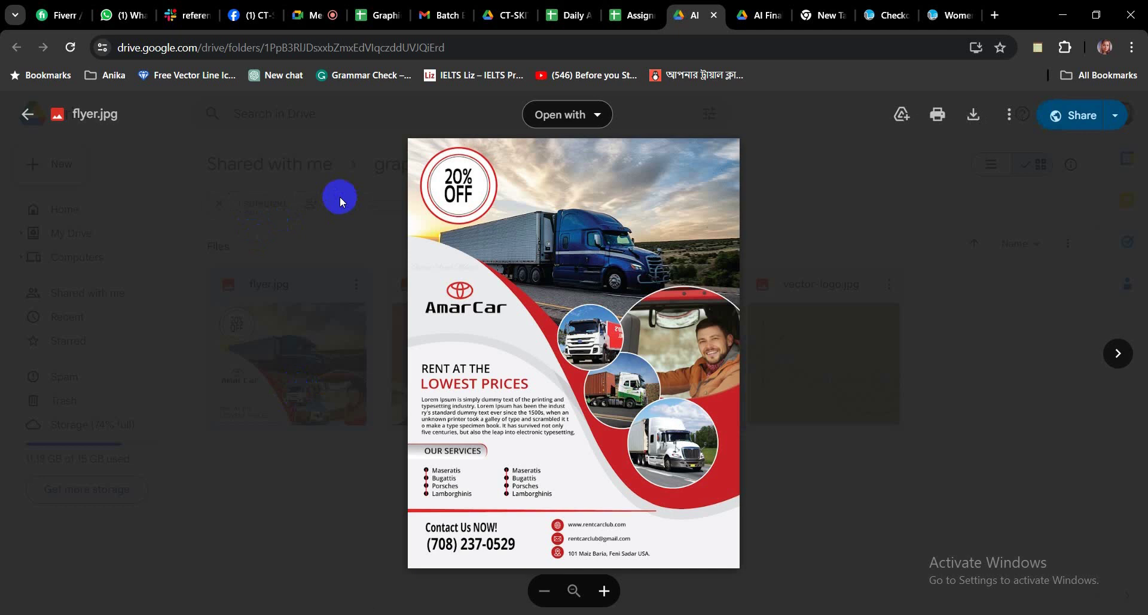
key("Print")
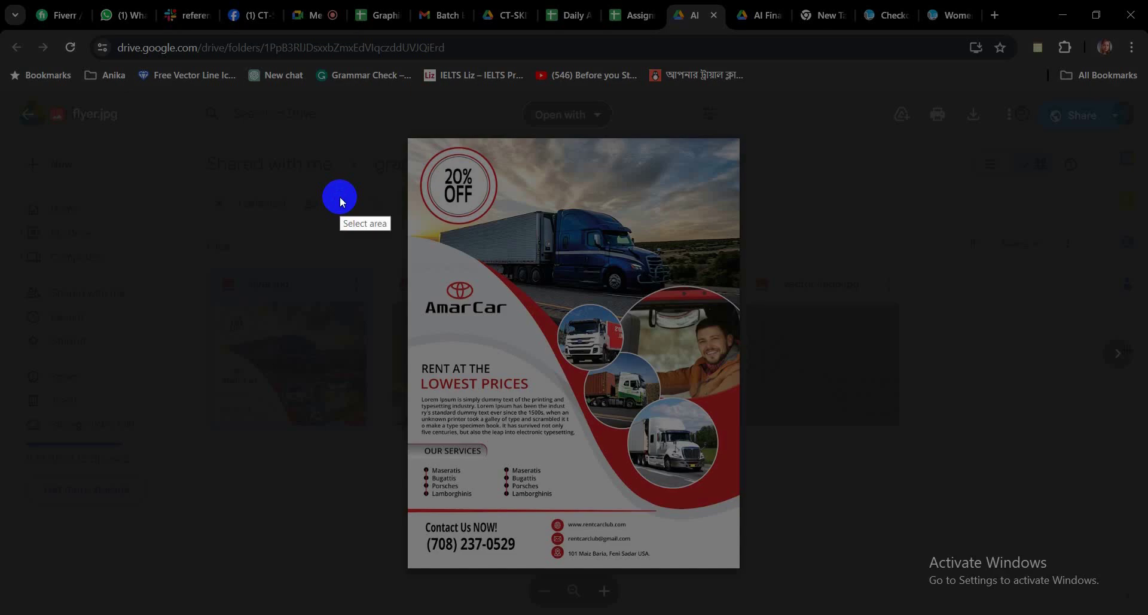
left_click_drag(358, 116, 787, 589)
left_click(777, 600)
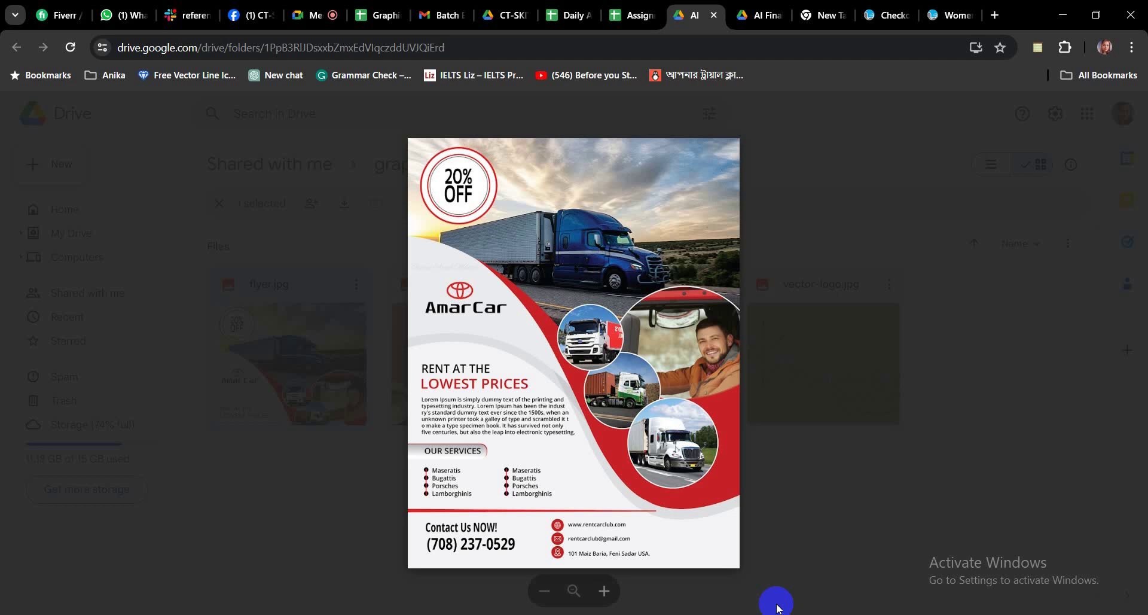
left_click(808, 564)
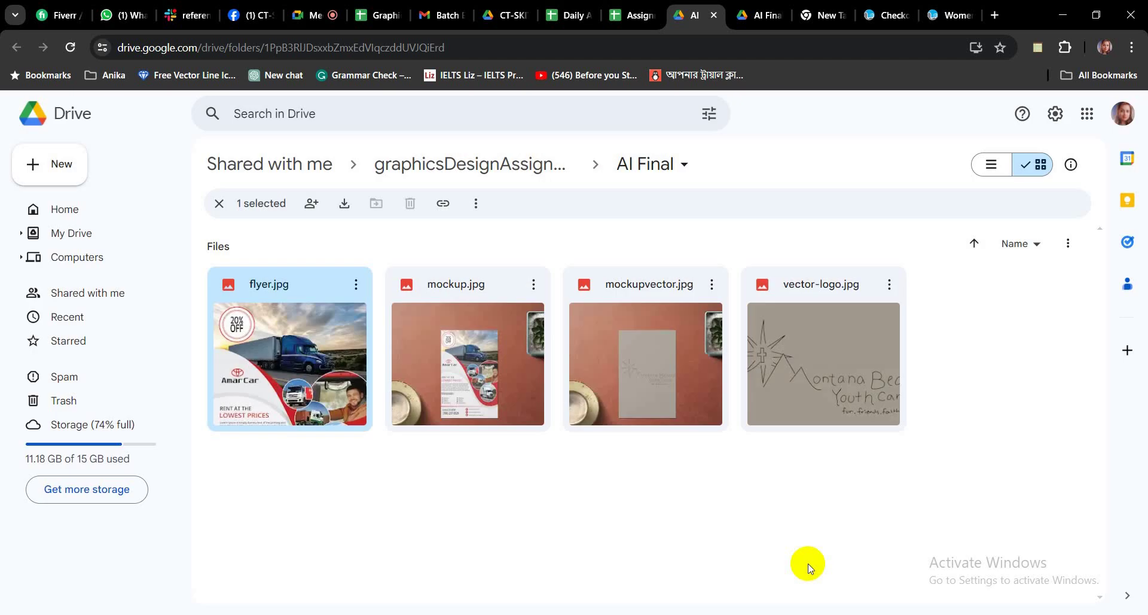
Review mockupvector.jpg and vector-logo.jpg, and close the AI Final folder to return to the assignment sheet
double_click(679, 382)
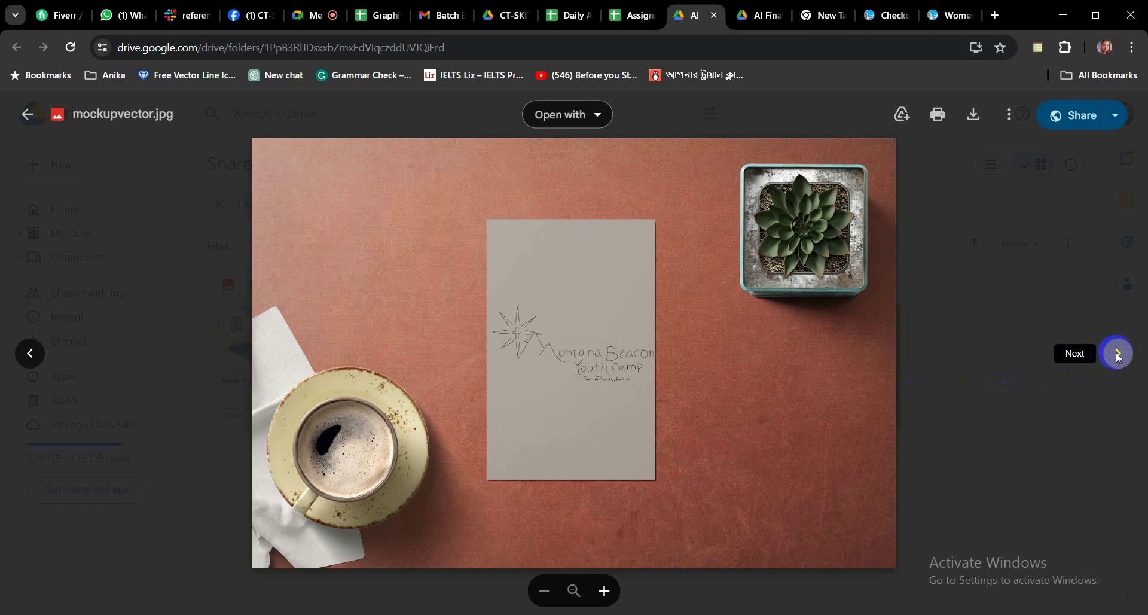
left_click(1117, 354)
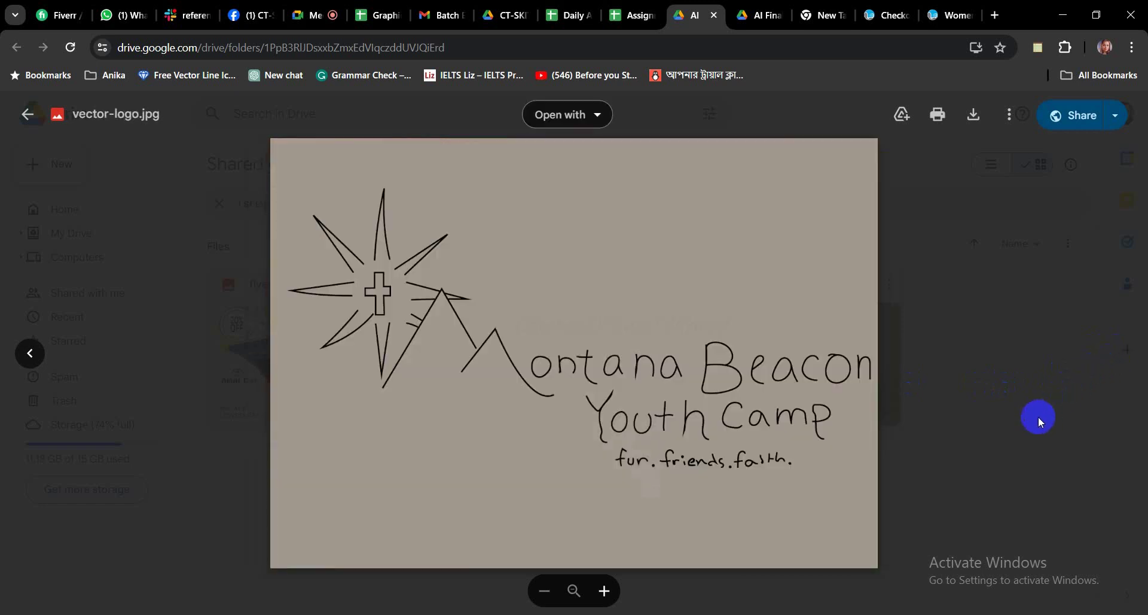
left_click(1038, 416)
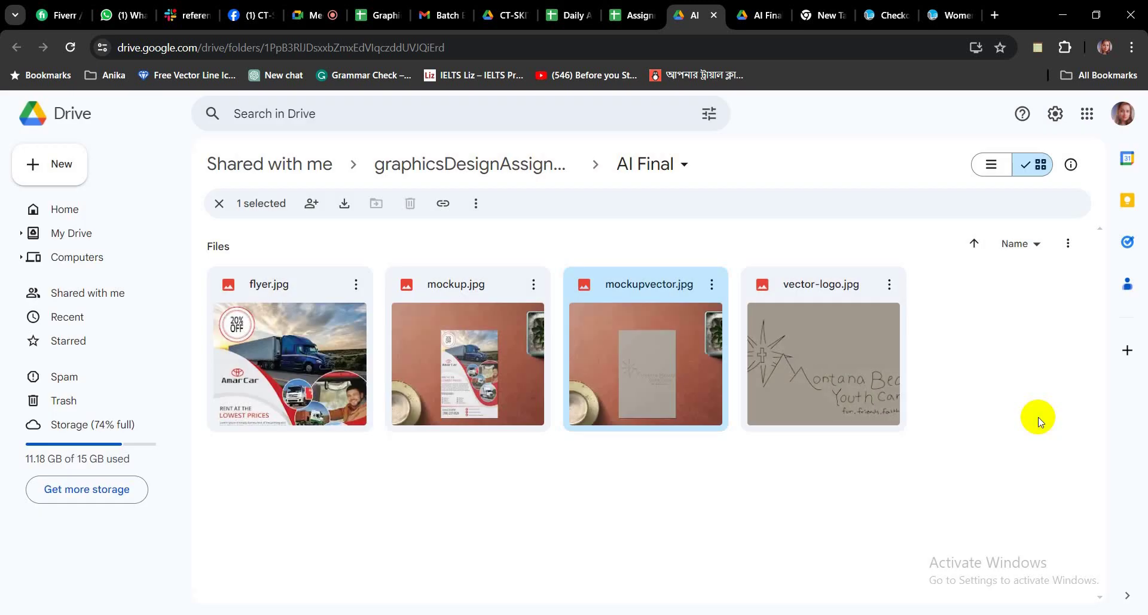
left_click(713, 16)
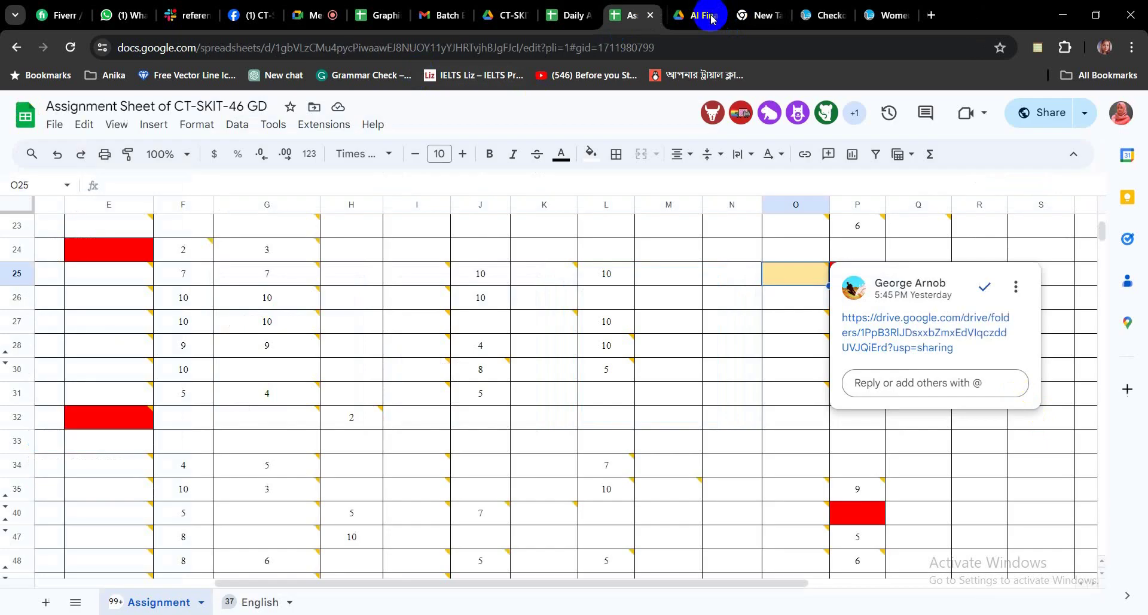
Open the Daily Attendance Sheet, dismiss its signed-in account notice, and switch to the Google Meet call
left_click(584, 22)
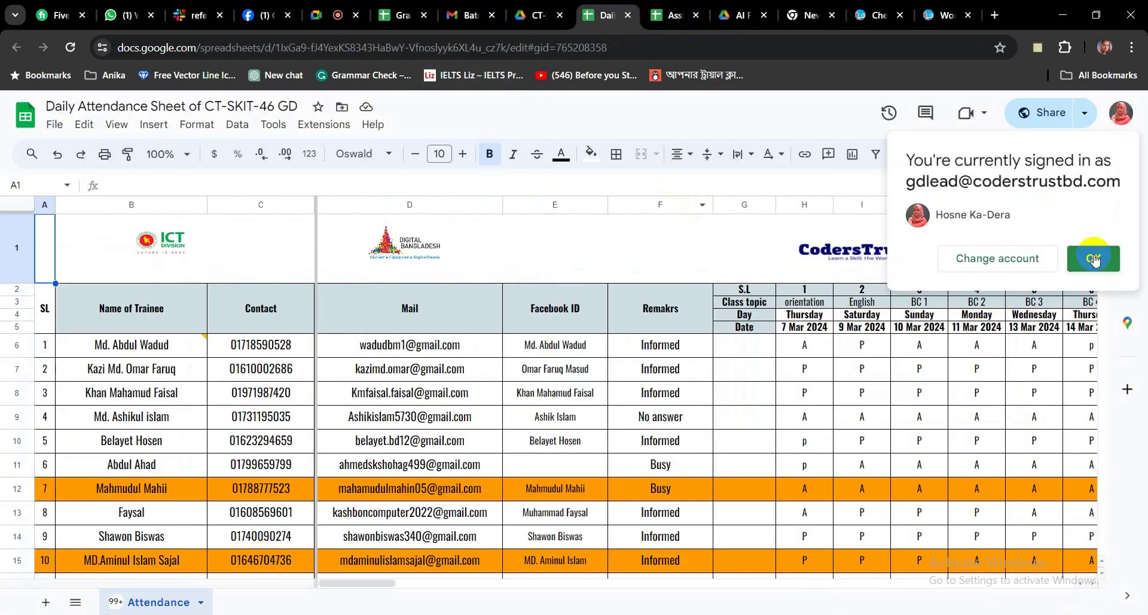
left_click(1088, 257)
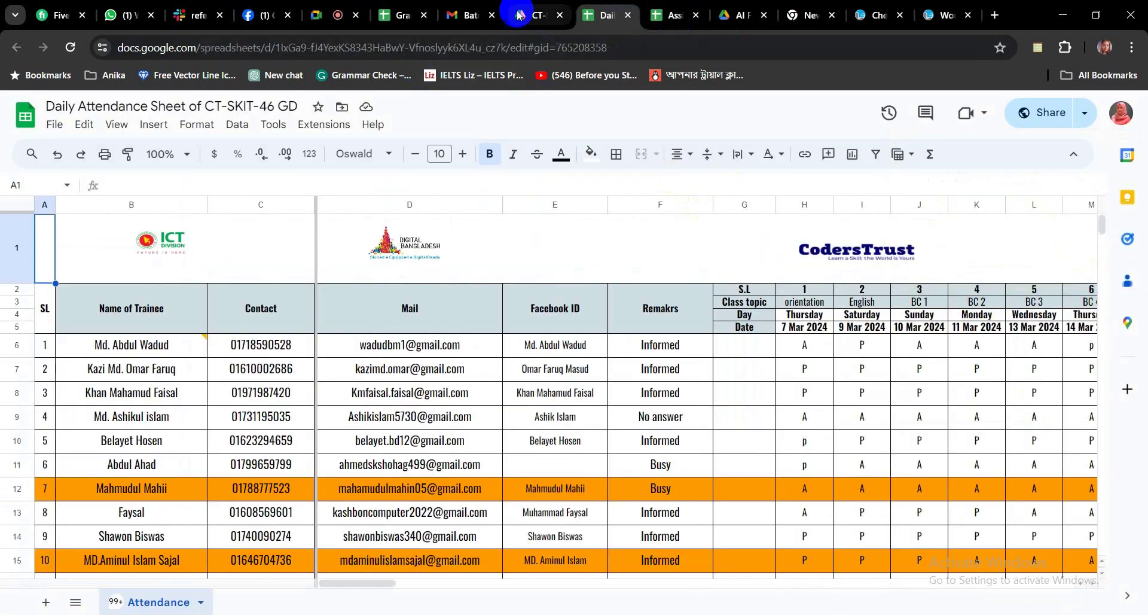
left_click(330, 14)
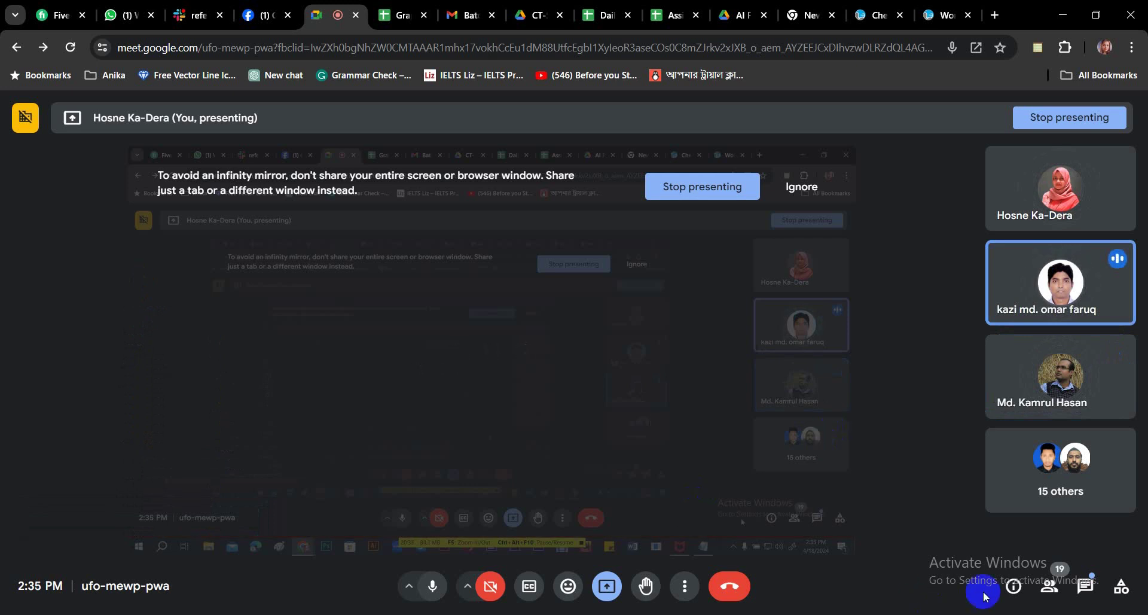
Check the in-call messages, close them, and show the list of call participants
left_click(1081, 593)
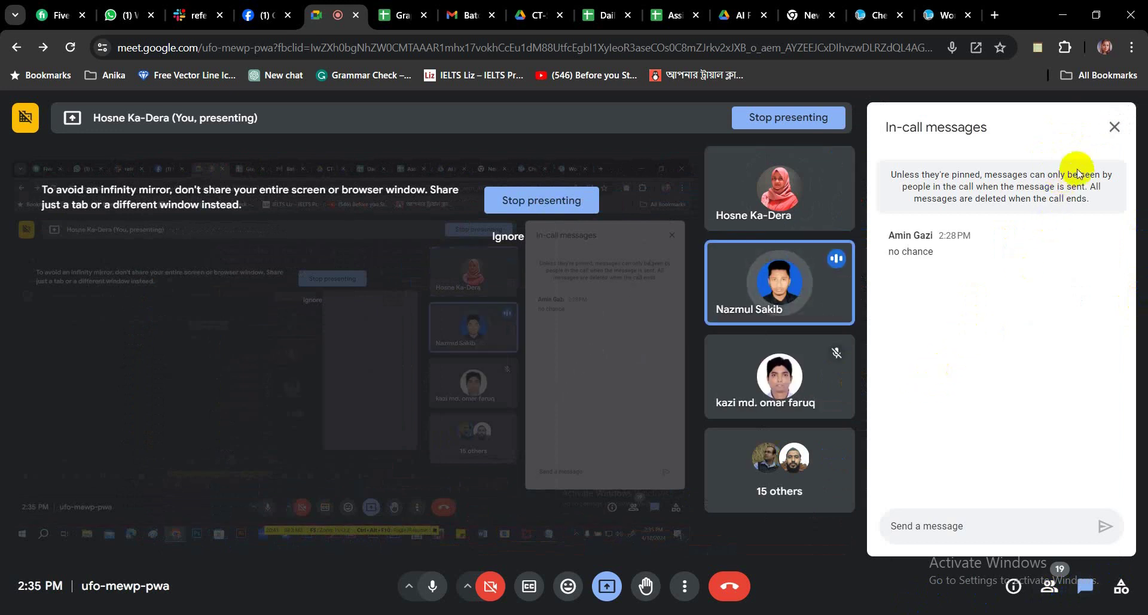
left_click(1116, 128)
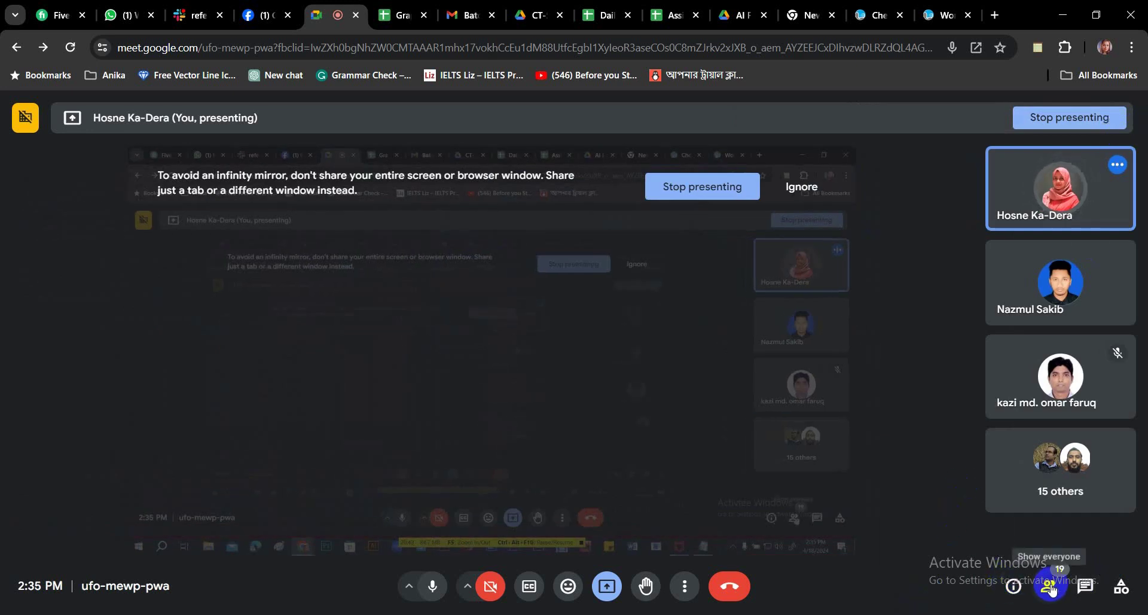
left_click(1049, 590)
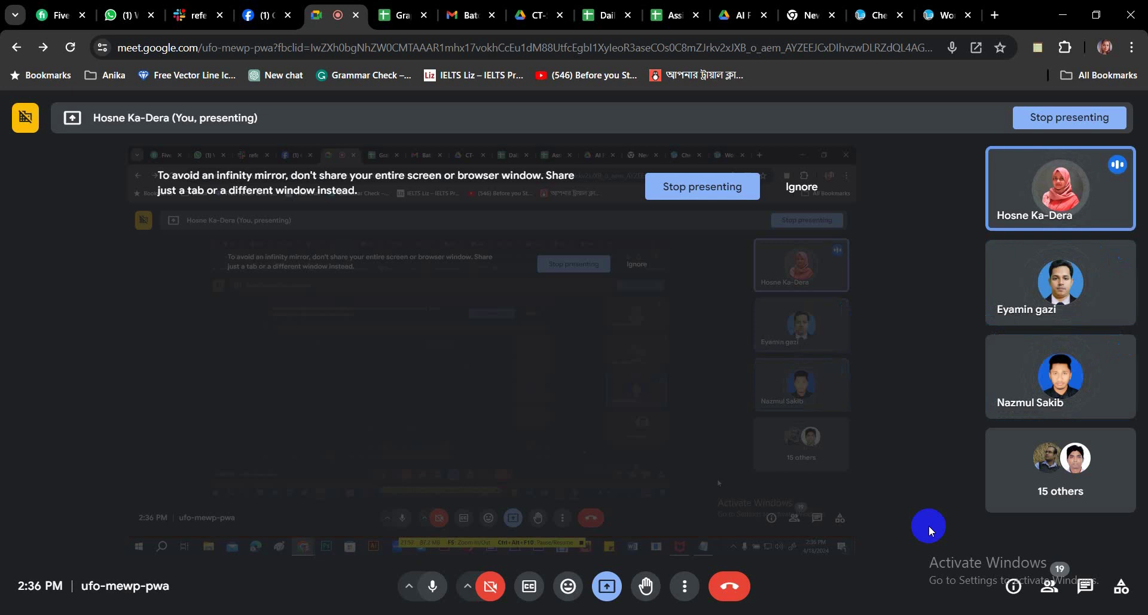
Stop presenting the screen in the Meet call
left_click(607, 583)
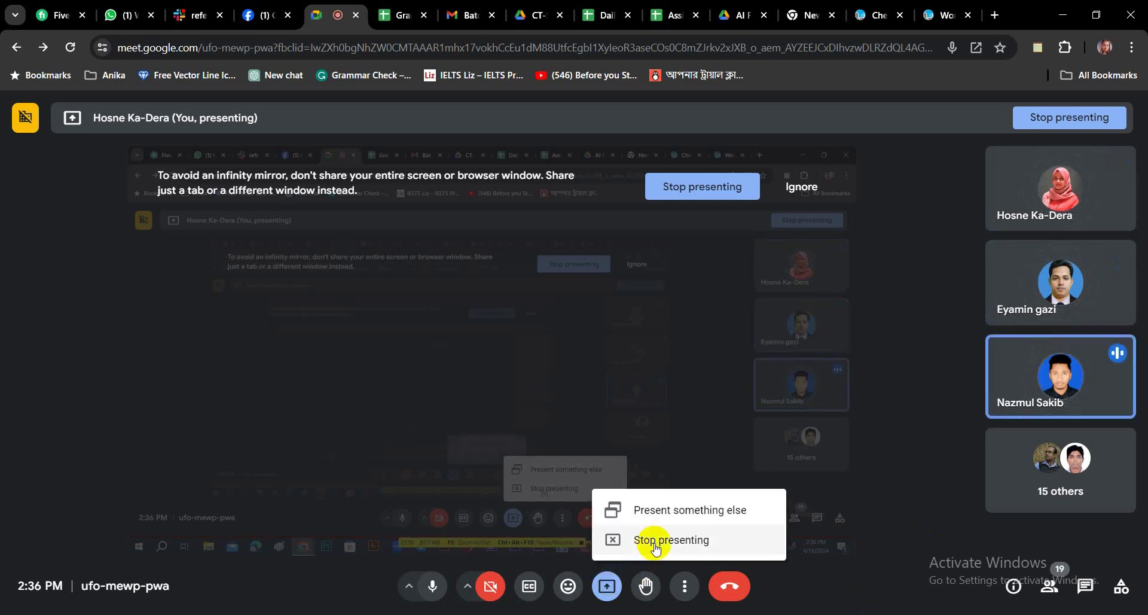
left_click(681, 453)
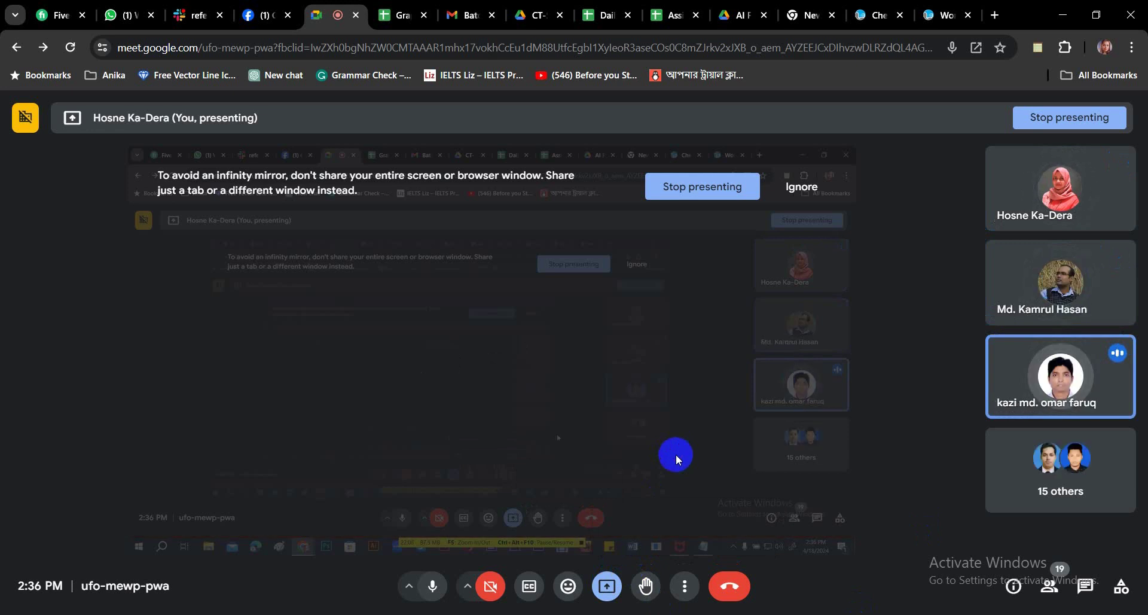
left_click(607, 588)
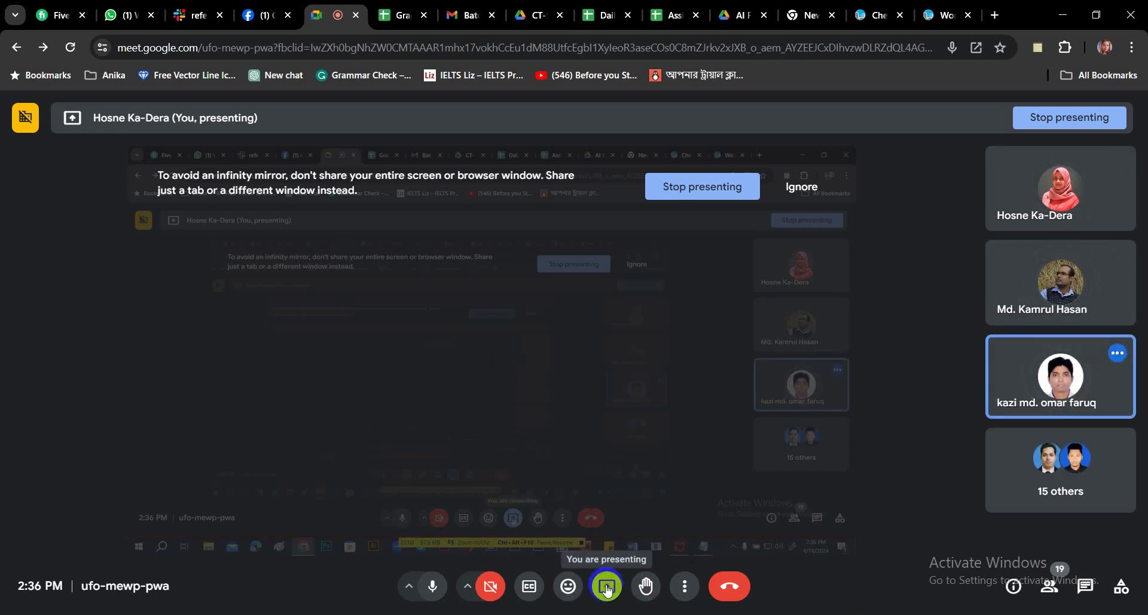
left_click(607, 588)
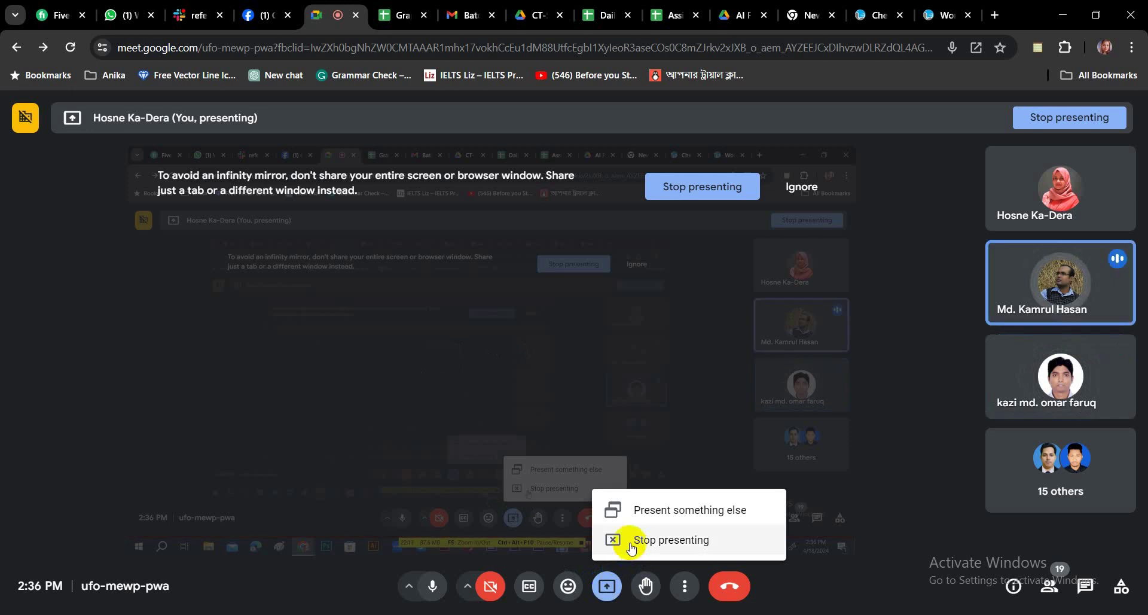
left_click(678, 542)
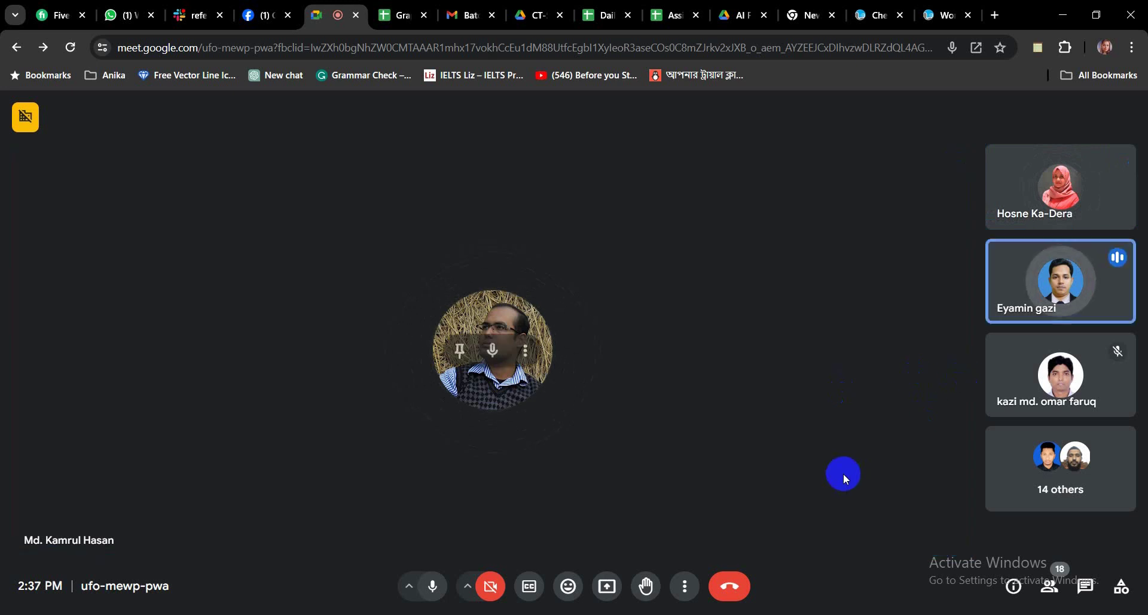
Present the entire screen in the Meet call and switch to the assignment sheet
left_click(609, 588)
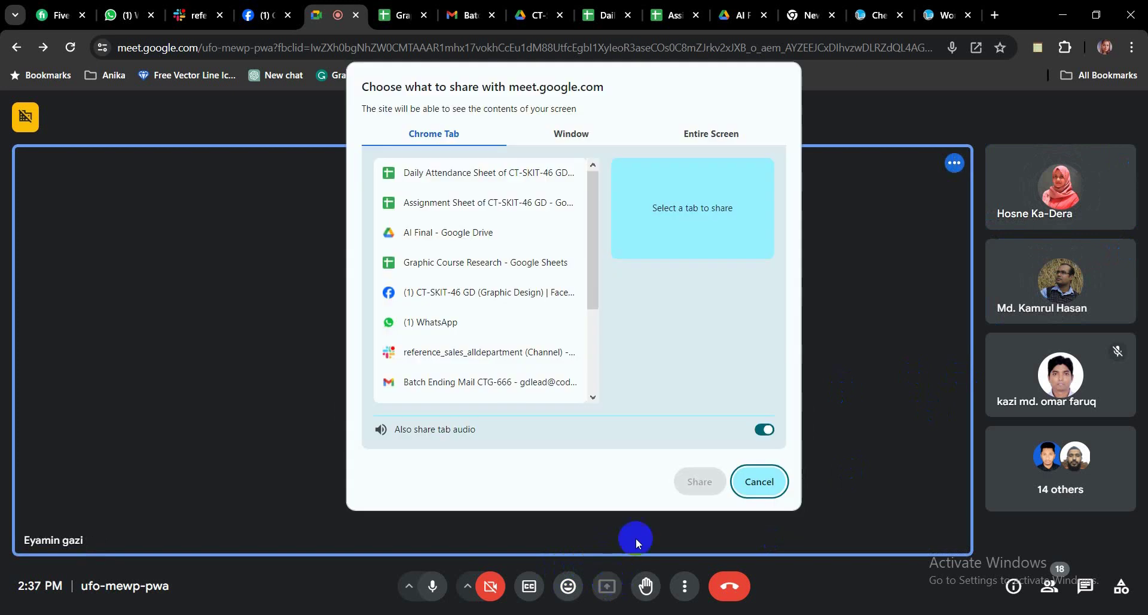
left_click(725, 133)
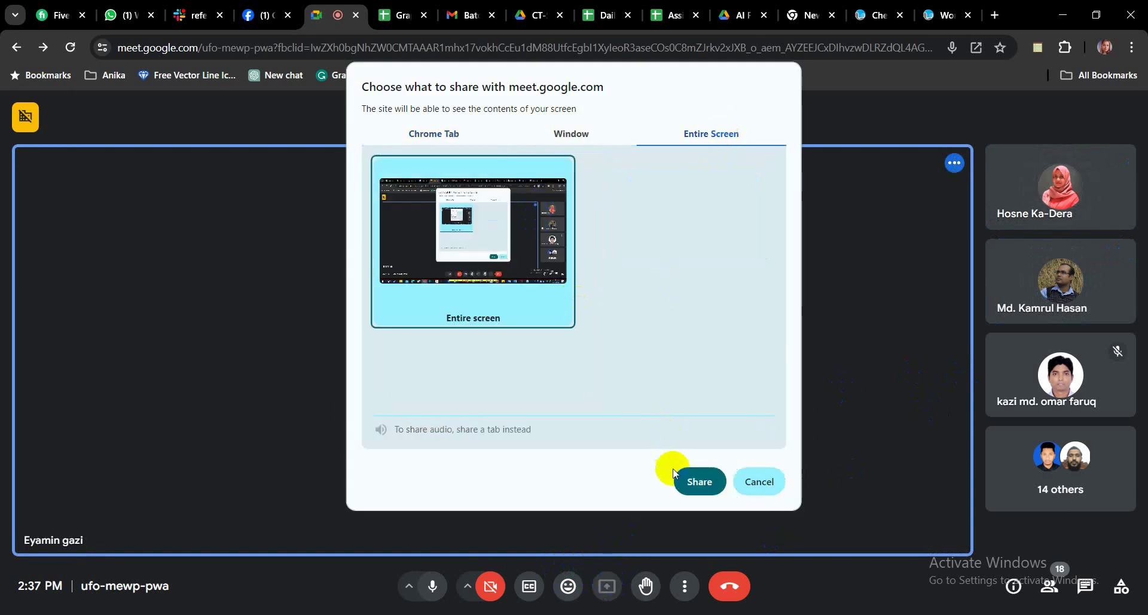
left_click(692, 484)
left_click(672, 17)
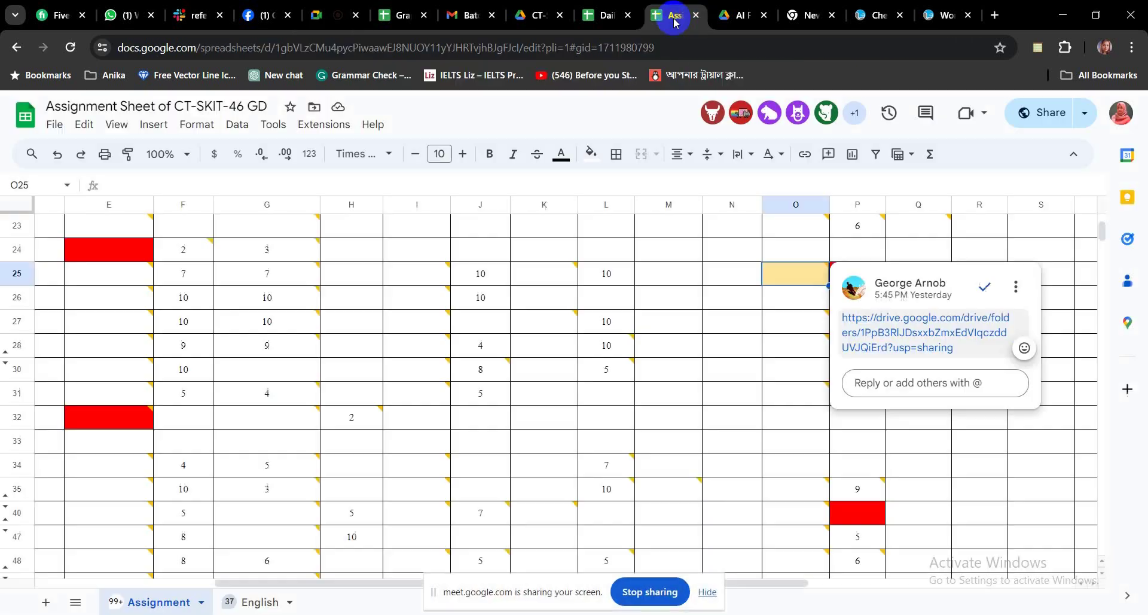
Close the O25 comment and look over the Assignment-06 submissions and marks down the sheet
left_click(756, 402)
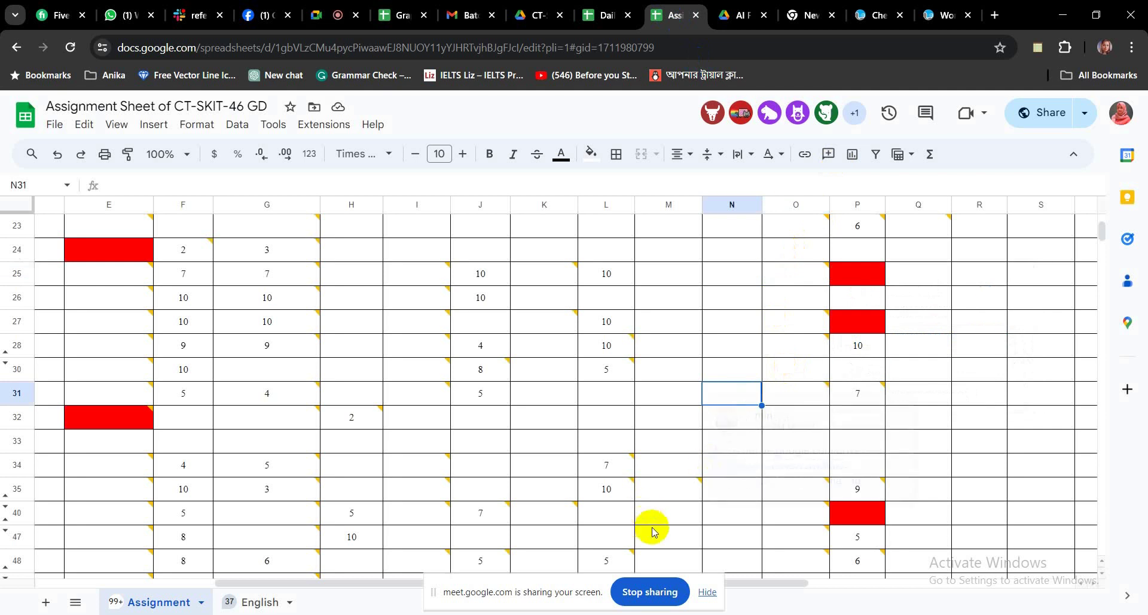
mouse_move(796, 489)
left_click(994, 330)
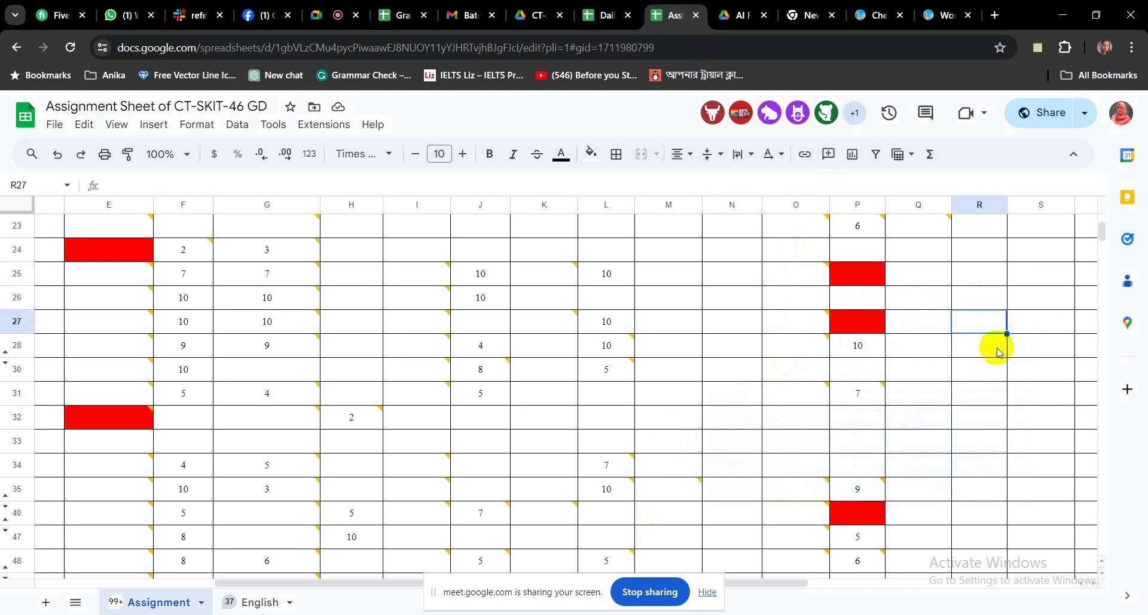
scroll(997, 371, "down", 3)
scroll(999, 394, "down", 1)
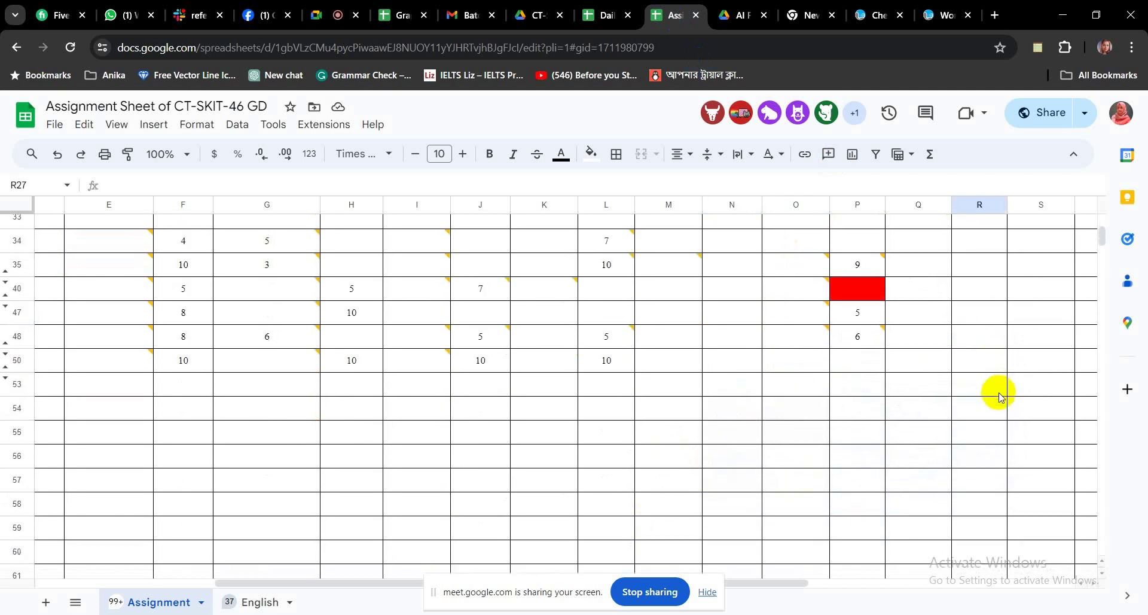
scroll(999, 395, "up", 4)
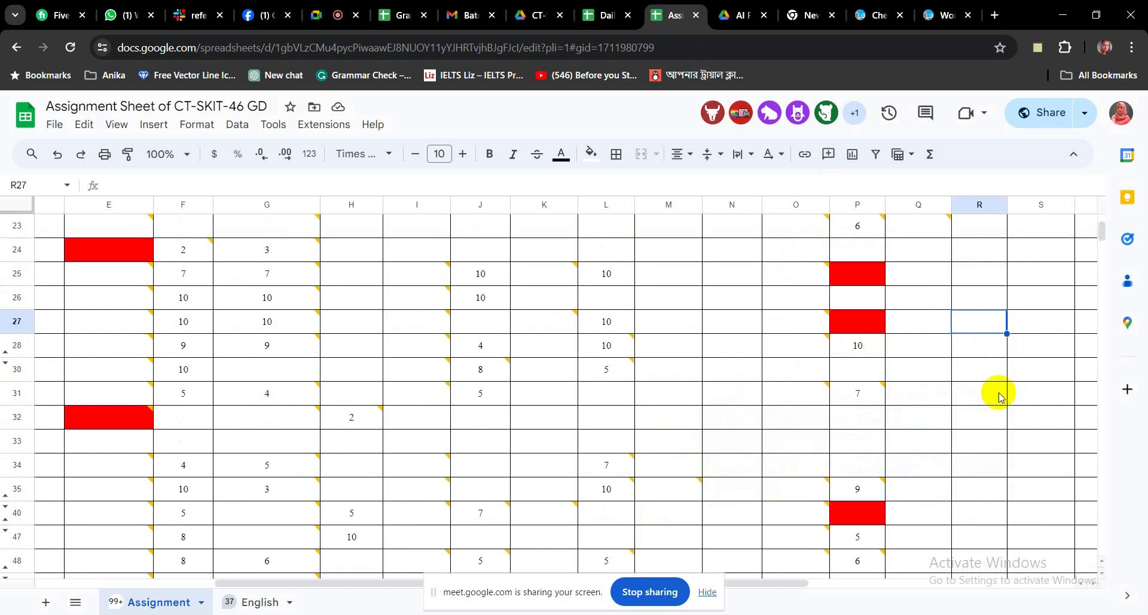
scroll(999, 395, "up", 5)
mouse_move(830, 516)
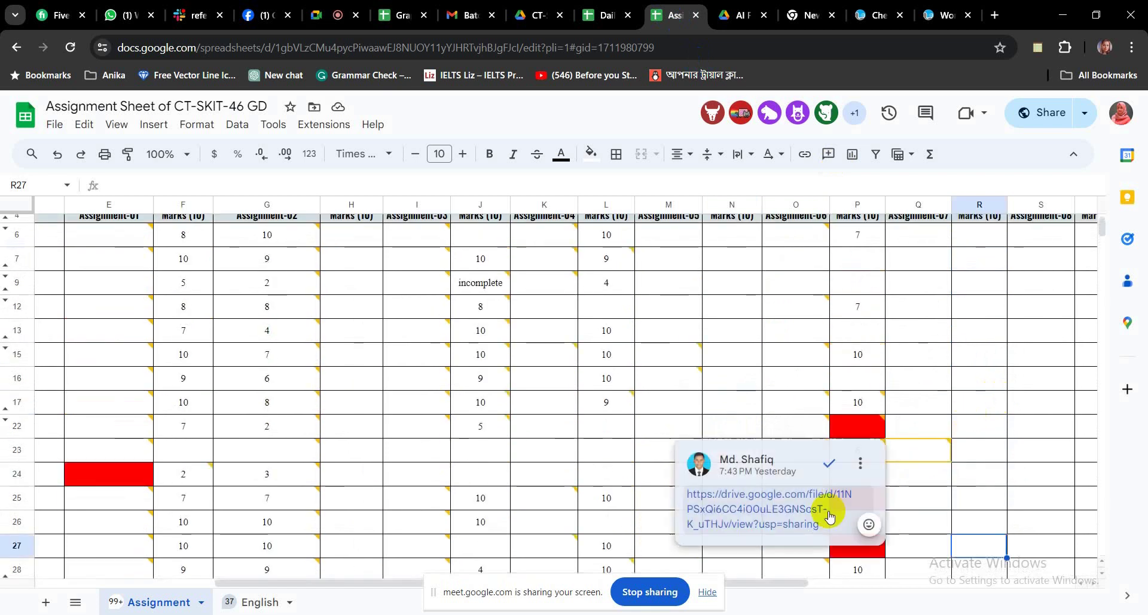
Find the row 31 trainee in the name column and select cell M31 in the same row
left_click_drag(756, 584, 544, 589)
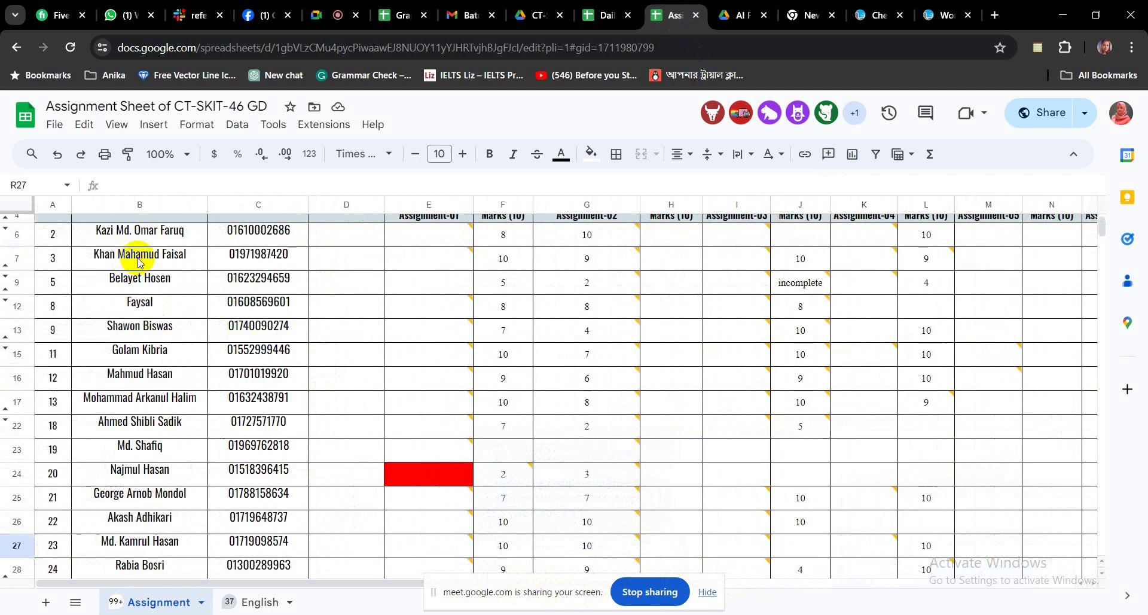
scroll(138, 262, "down", 2)
scroll(138, 262, "down", 2)
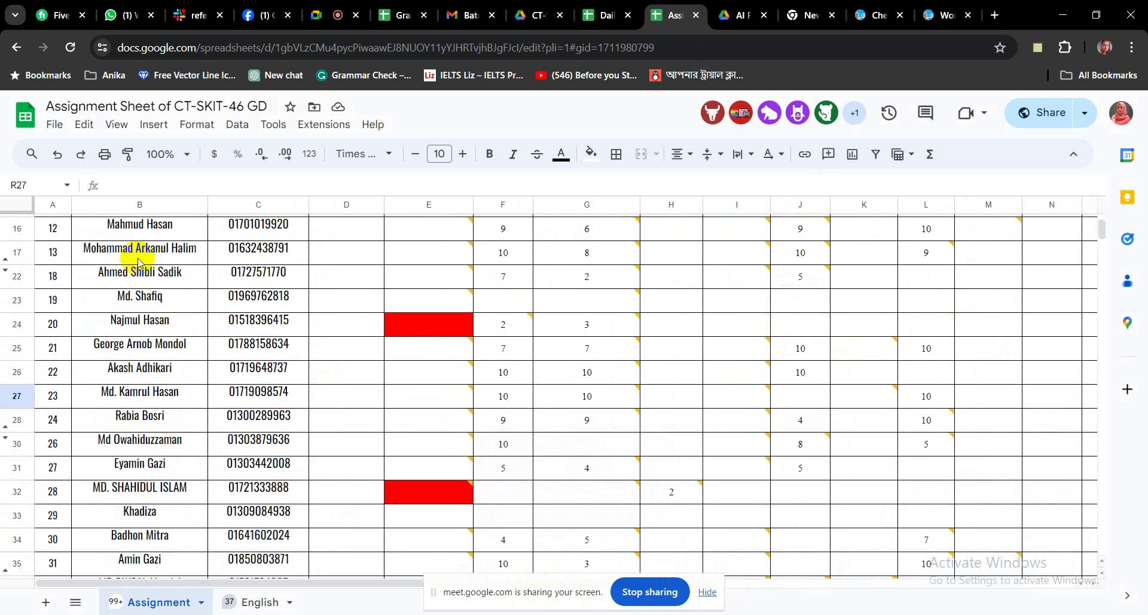
left_click(103, 467)
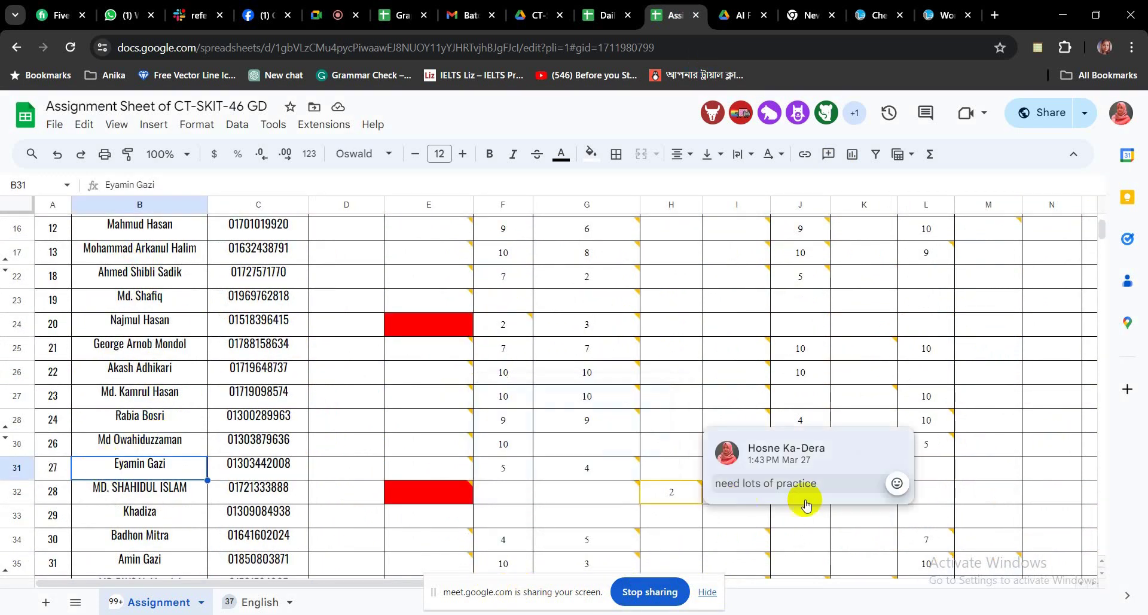
left_click(999, 473)
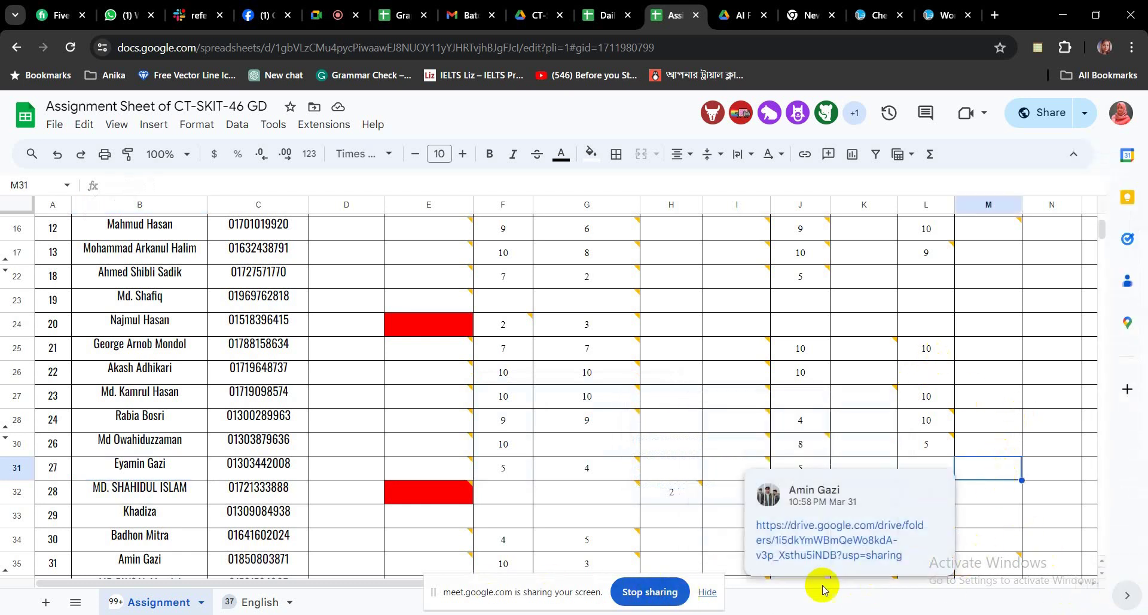
Hide the screen-sharing notice and open the row 31 trainee's Drive folder from the link in the O31 comment
left_click(707, 591)
left_click_drag(553, 591, 839, 585)
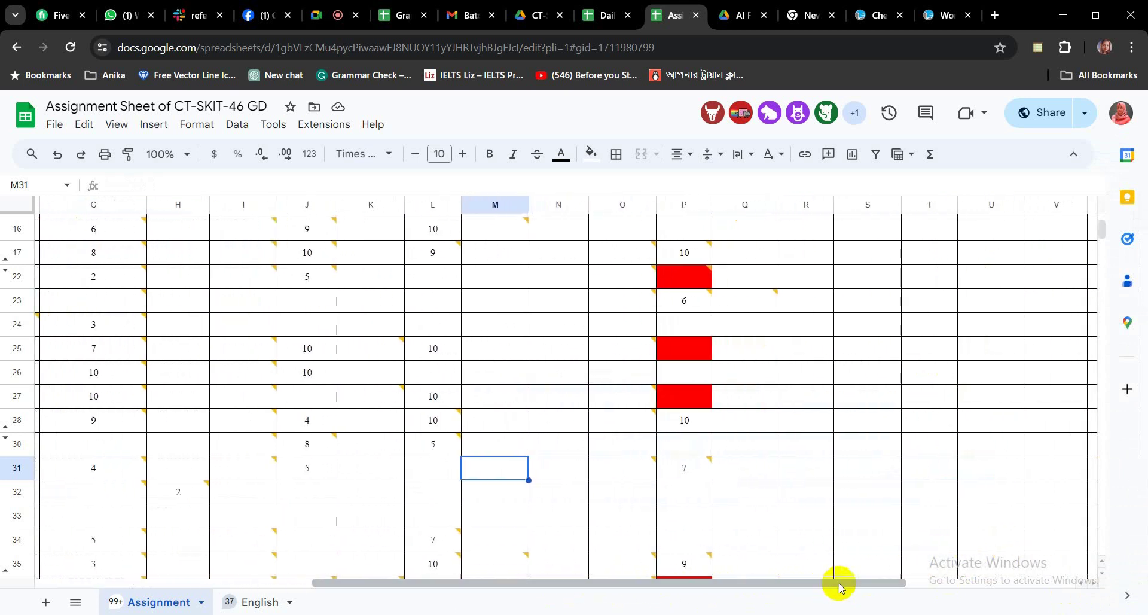
mouse_move(692, 468)
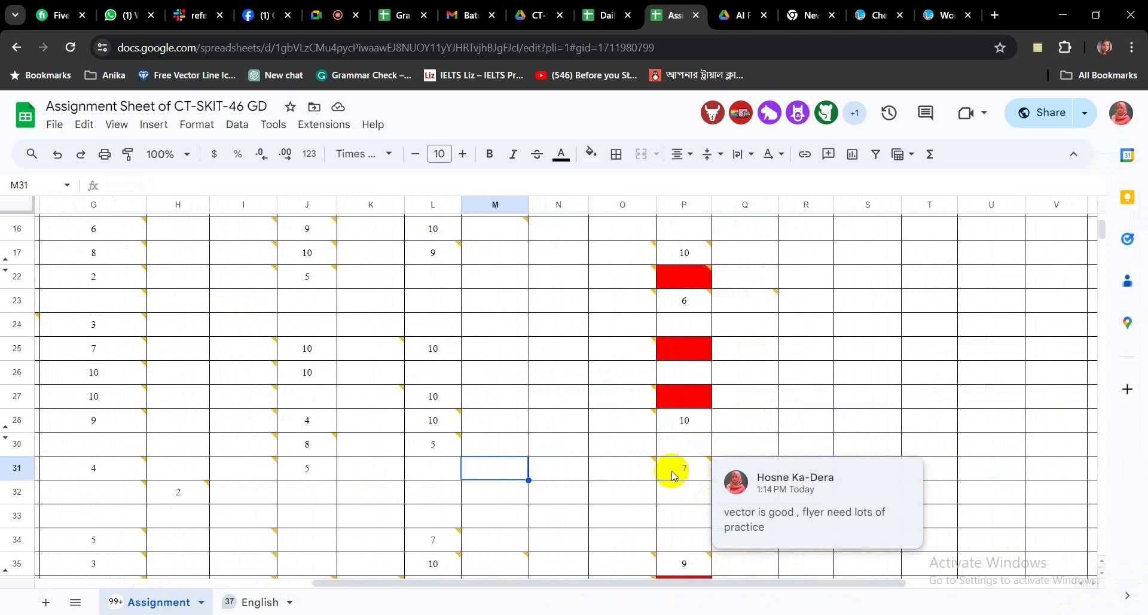
mouse_move(637, 468)
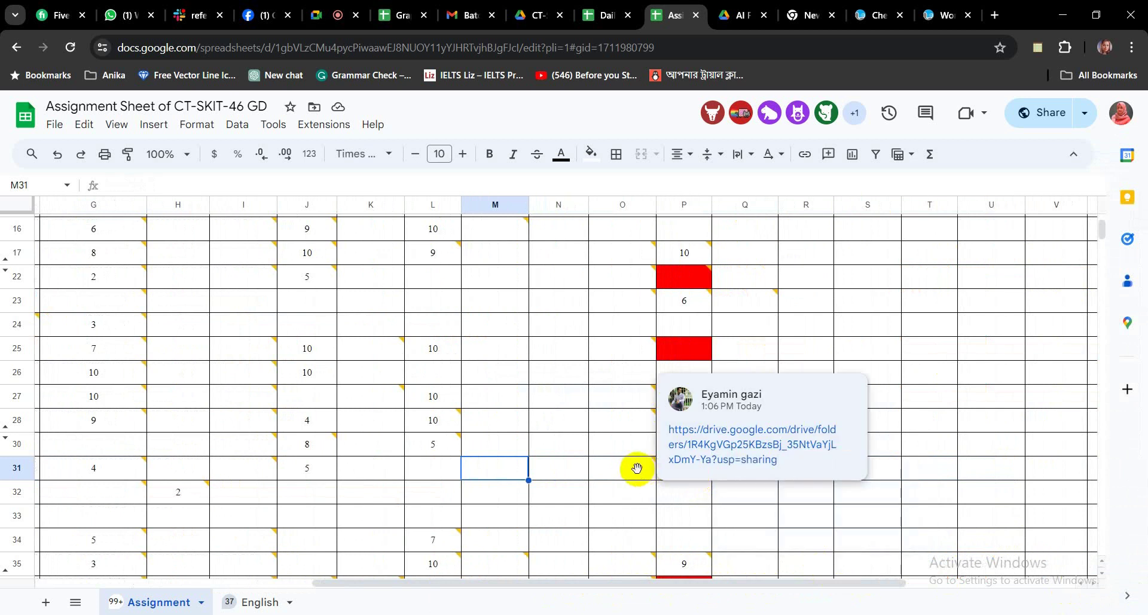
left_click(706, 460)
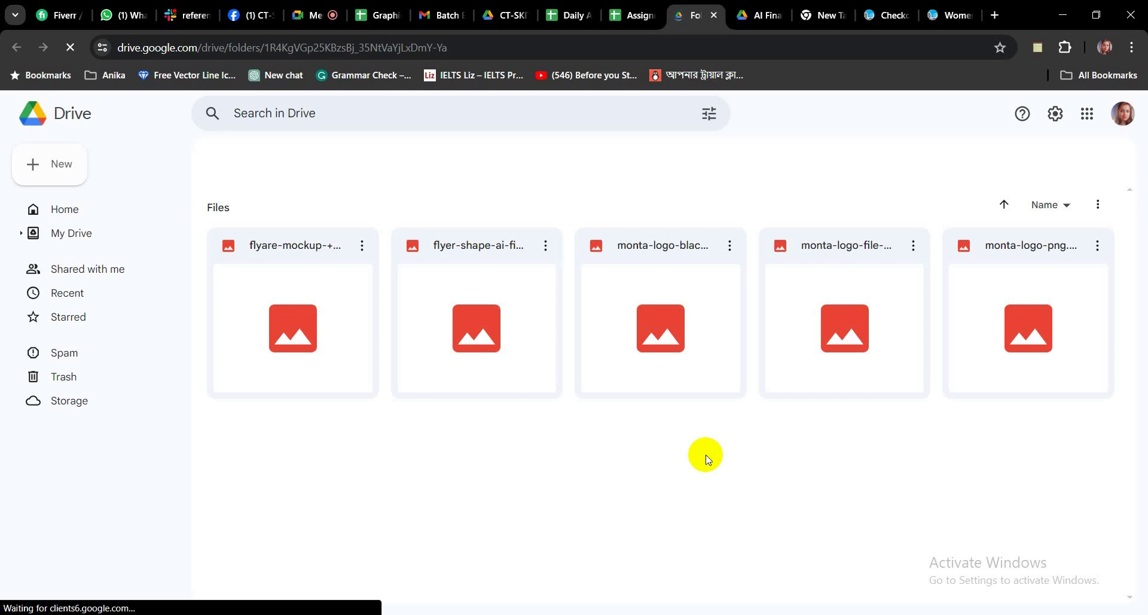
Return to the assignment sheet and read the feedback comment on the row 31 mark in P31
left_click(637, 13)
left_click(834, 535)
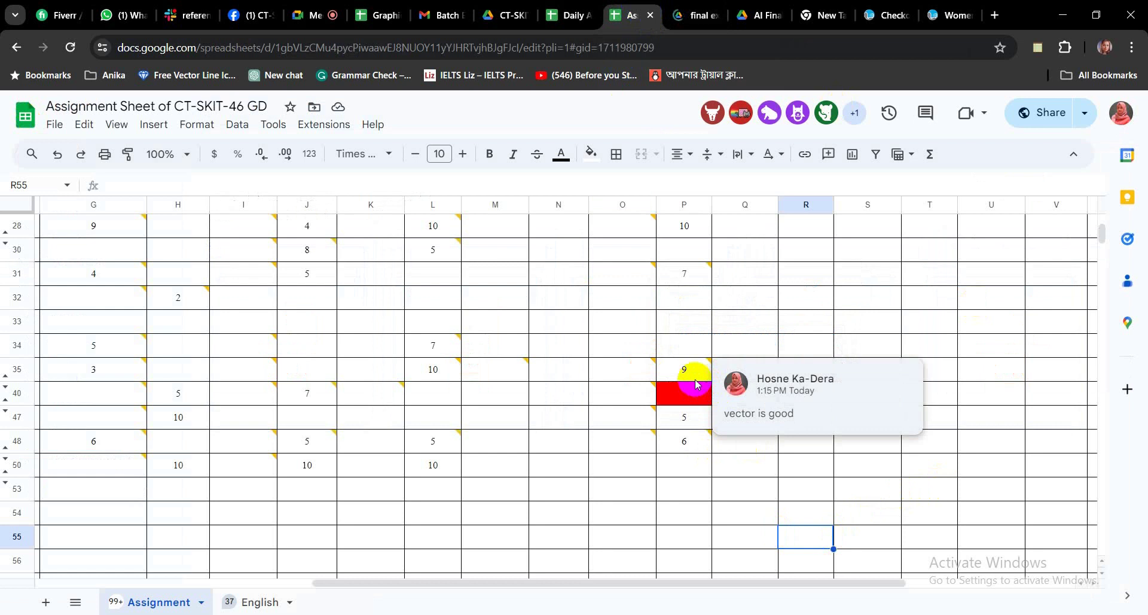
mouse_move(683, 275)
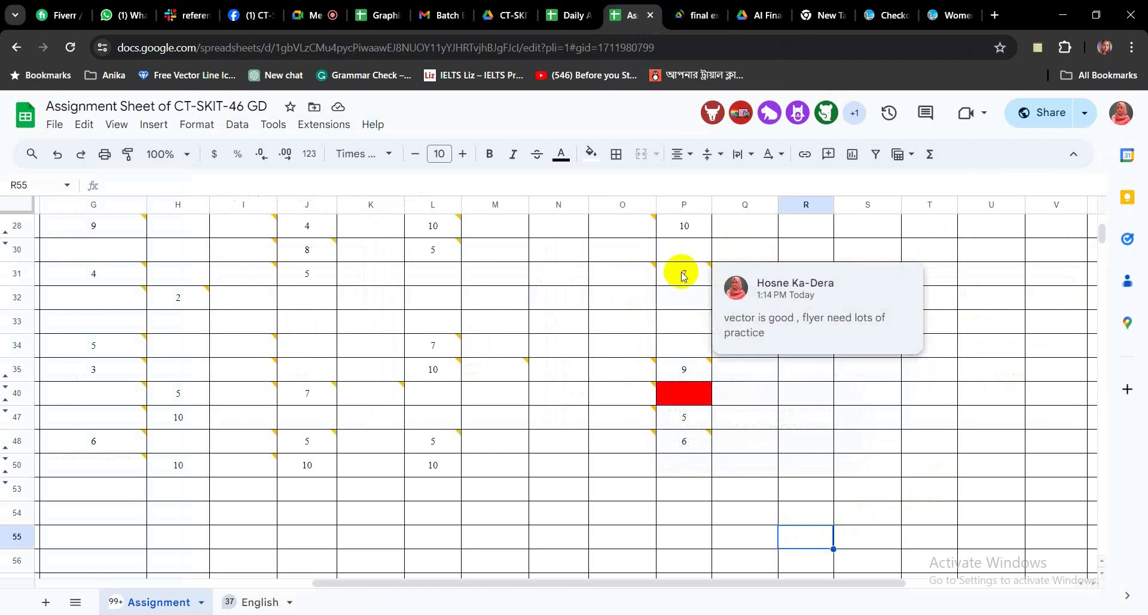
mouse_move(753, 323)
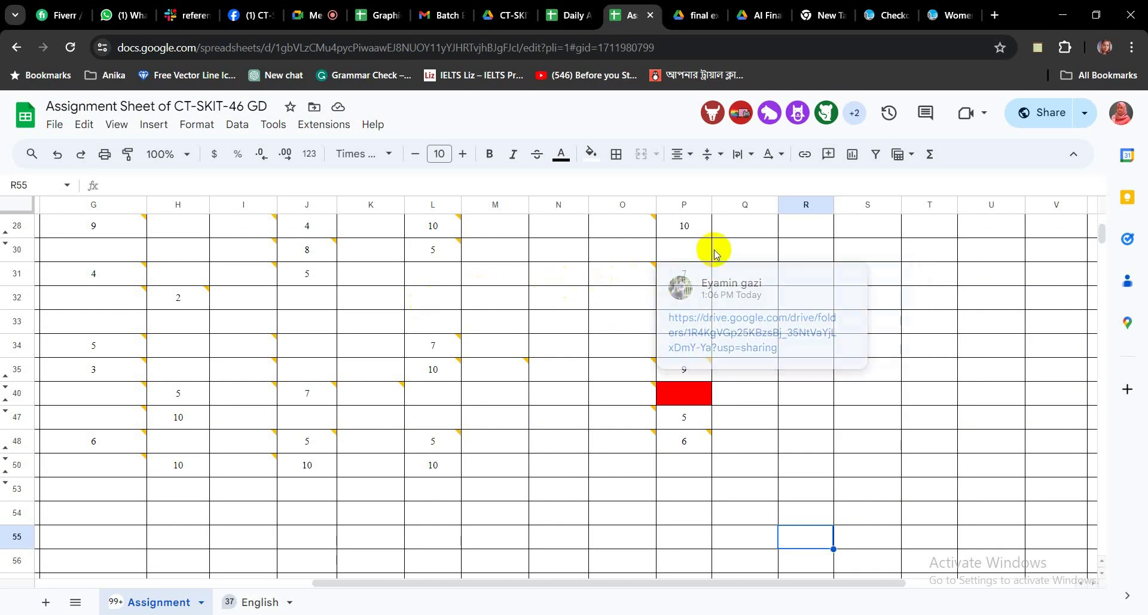
mouse_move(813, 316)
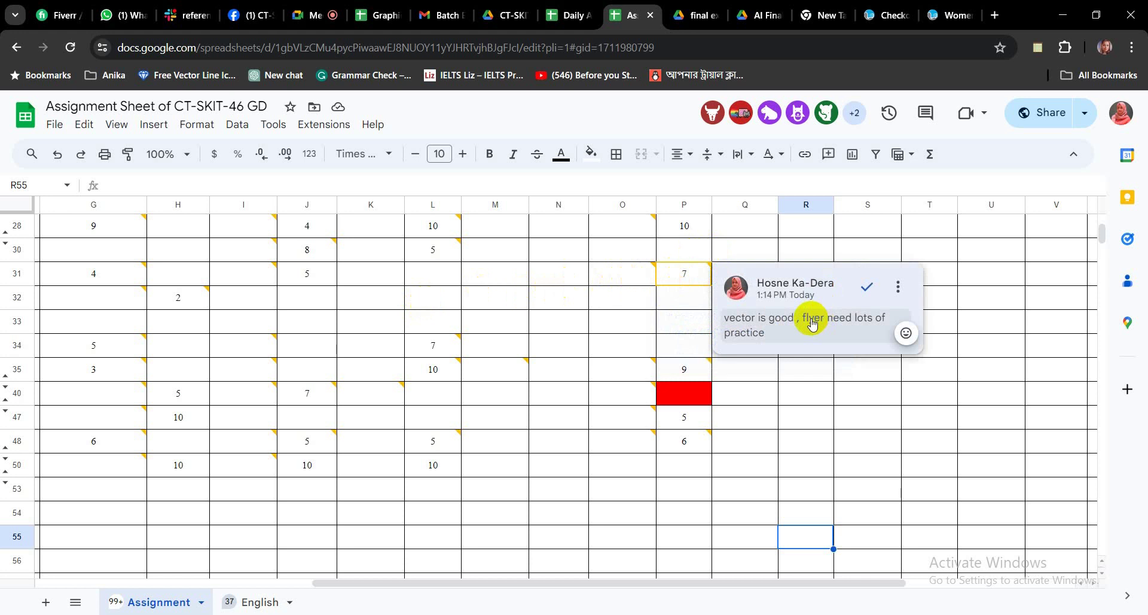
left_click(610, 320)
left_click(682, 275)
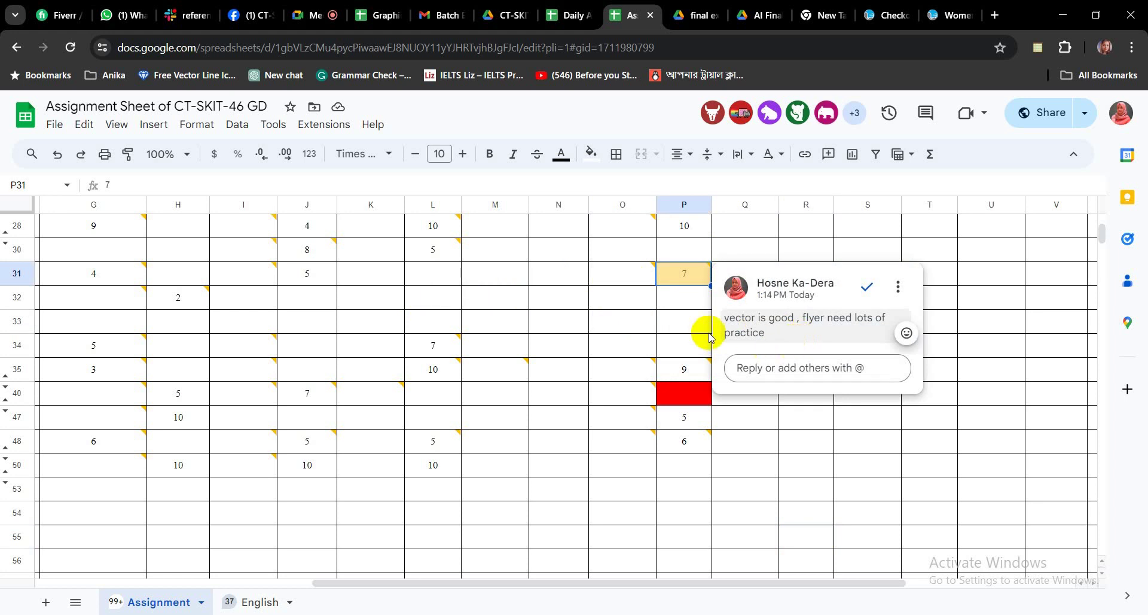
Reopen the Drive folder from the O31 comment link and look through the trainee's monta-logo images
left_click(636, 286)
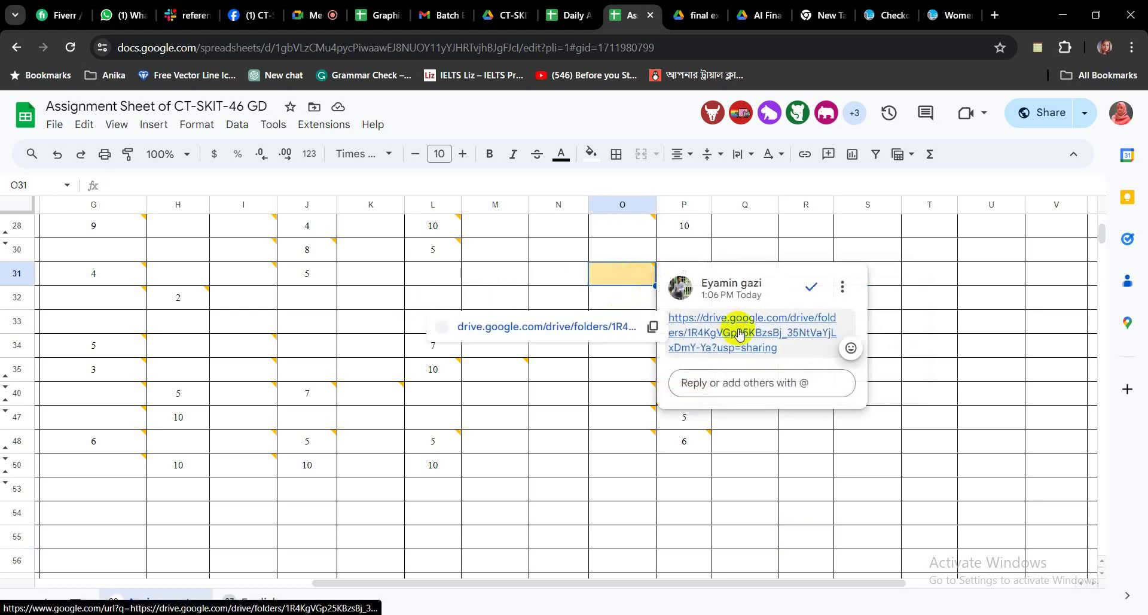
left_click(736, 327)
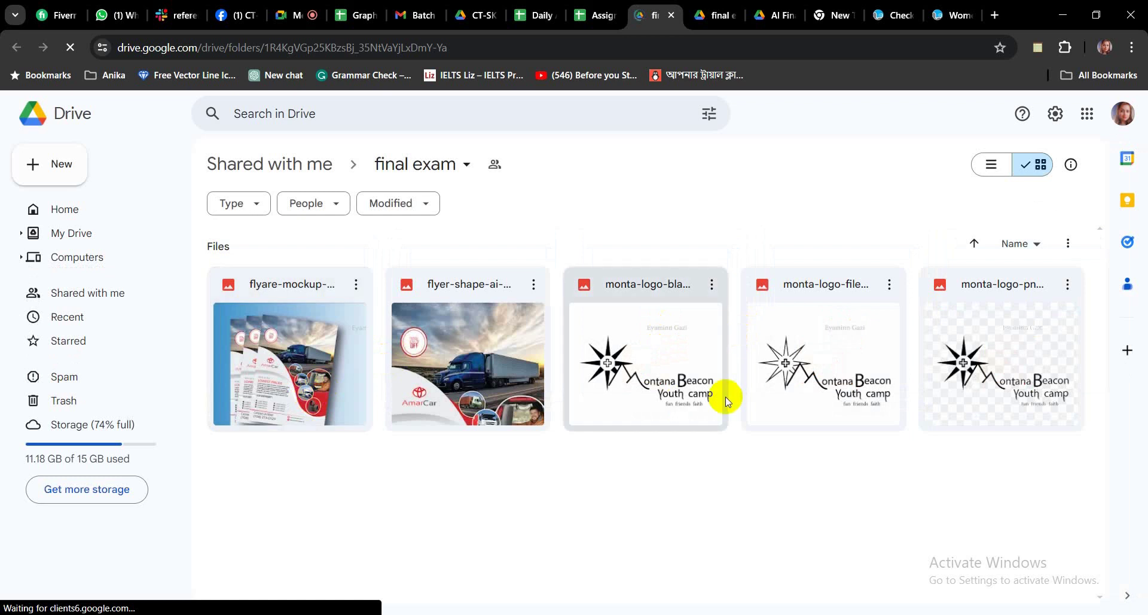
double_click(630, 372)
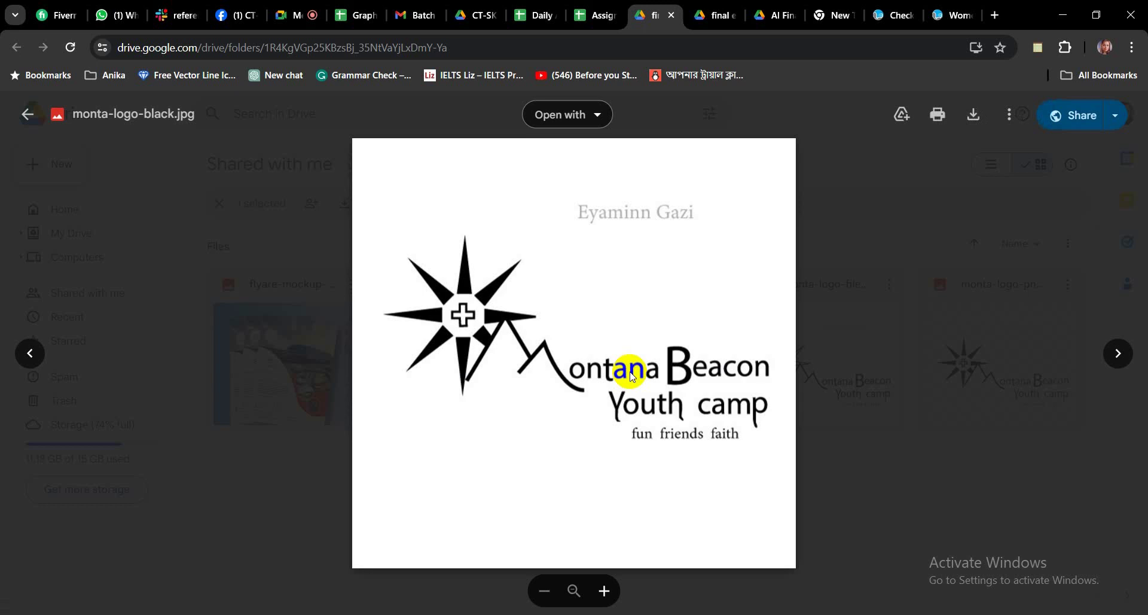
left_click(1125, 355)
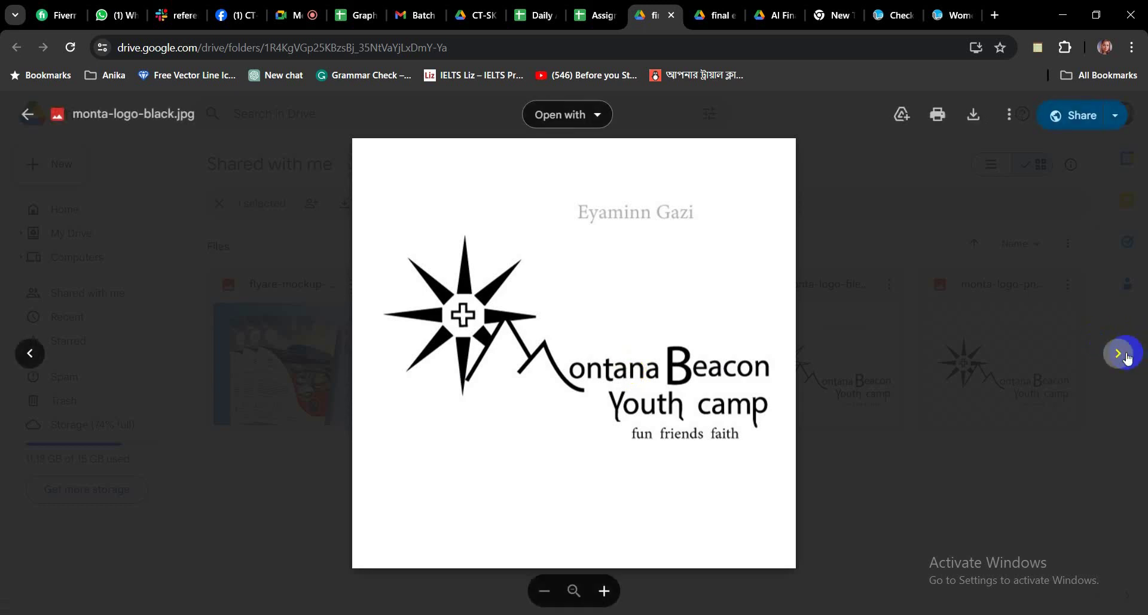
left_click(1125, 354)
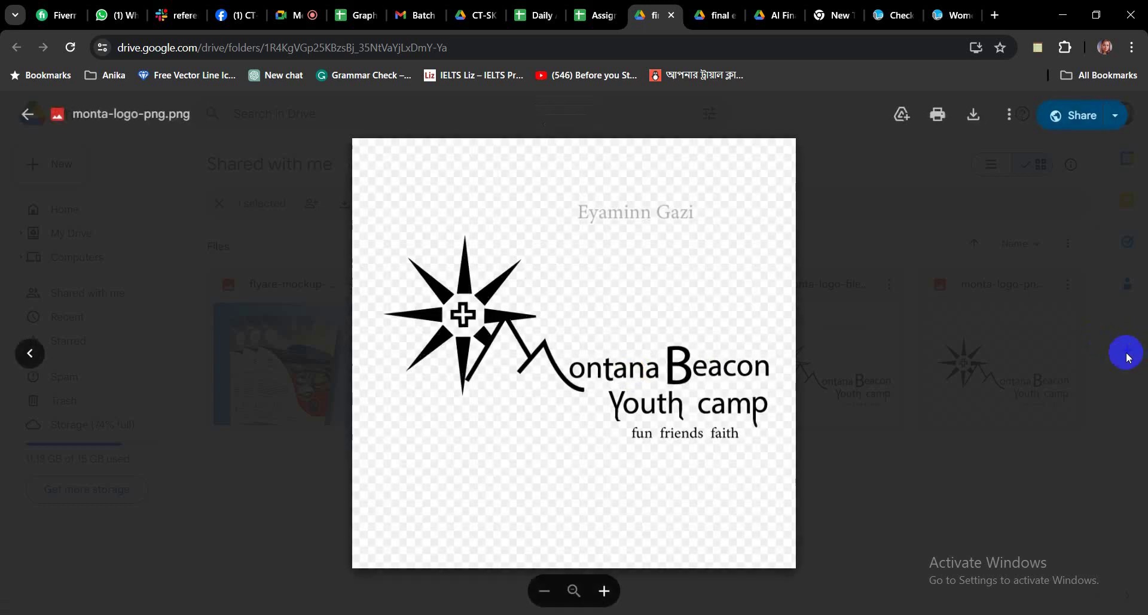
left_click(931, 530)
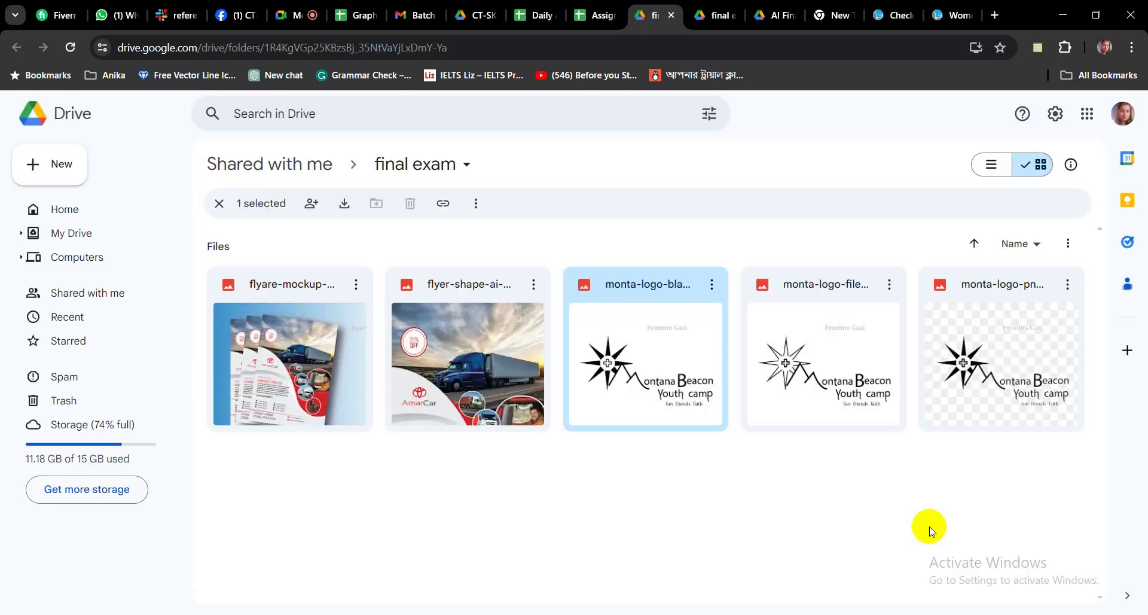
Open flyer-shape-ai-final.jpg, start a screen capture around the whole flyer, and set the annotation colour to blue
double_click(515, 389)
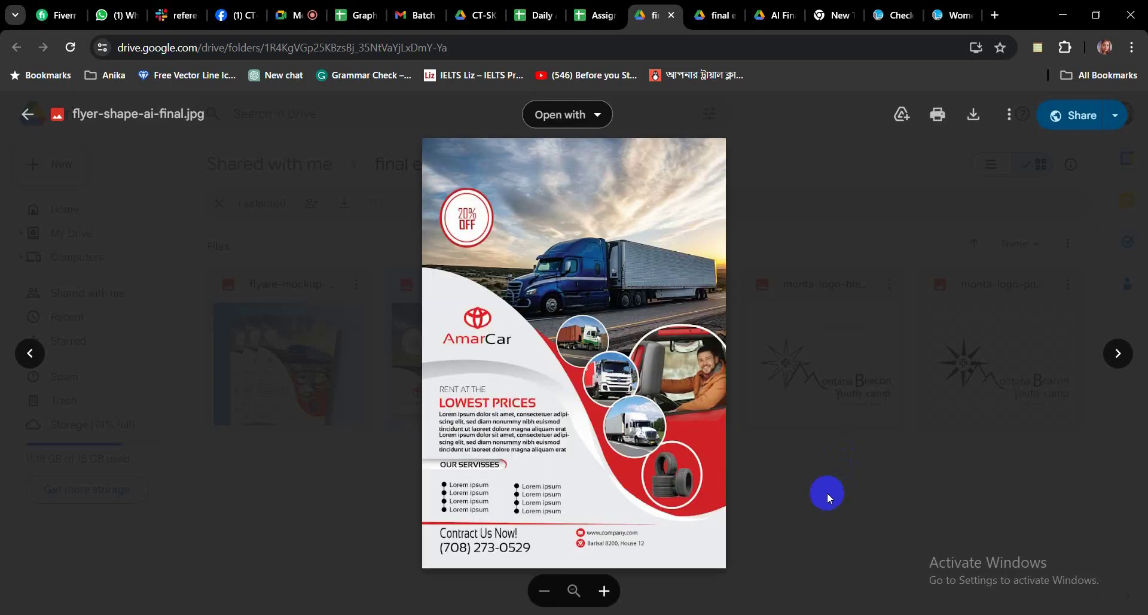
key("Print")
left_click_drag(358, 118, 821, 605)
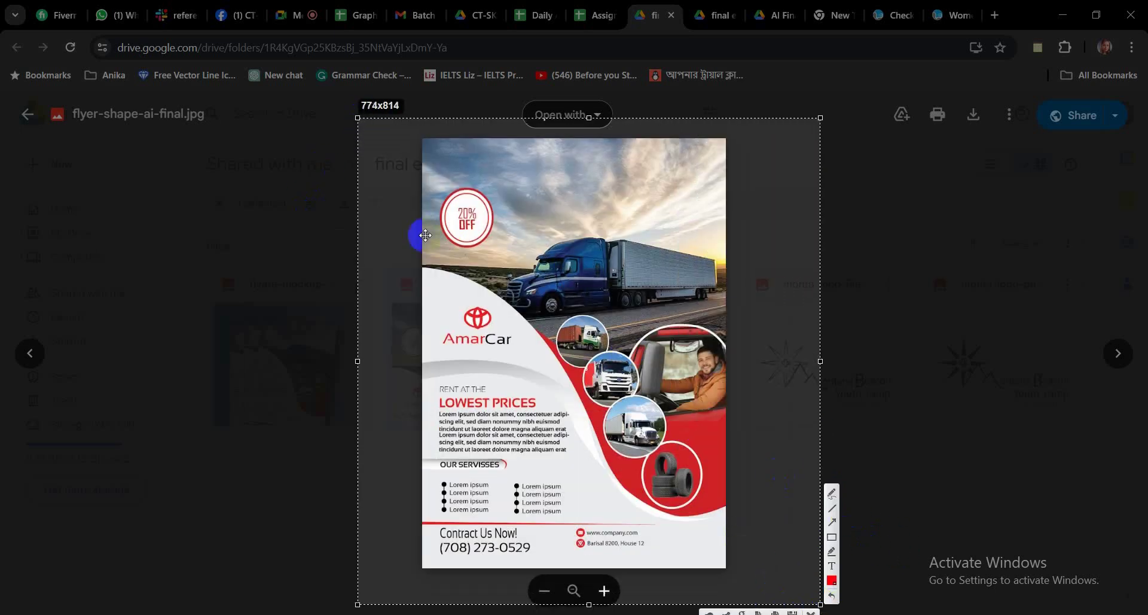
left_click(834, 556)
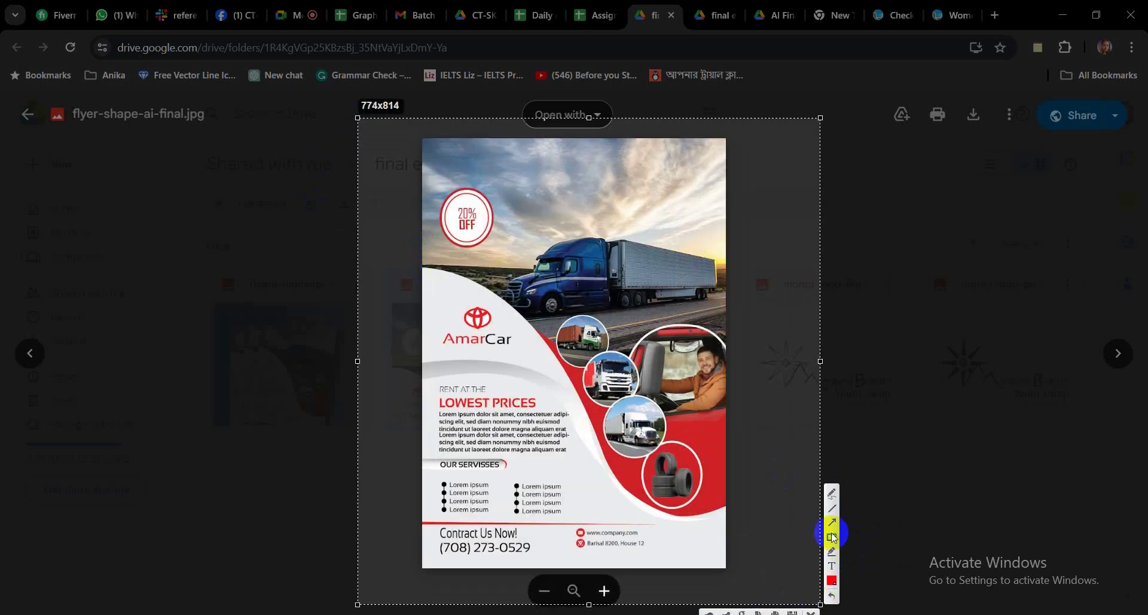
left_click(832, 581)
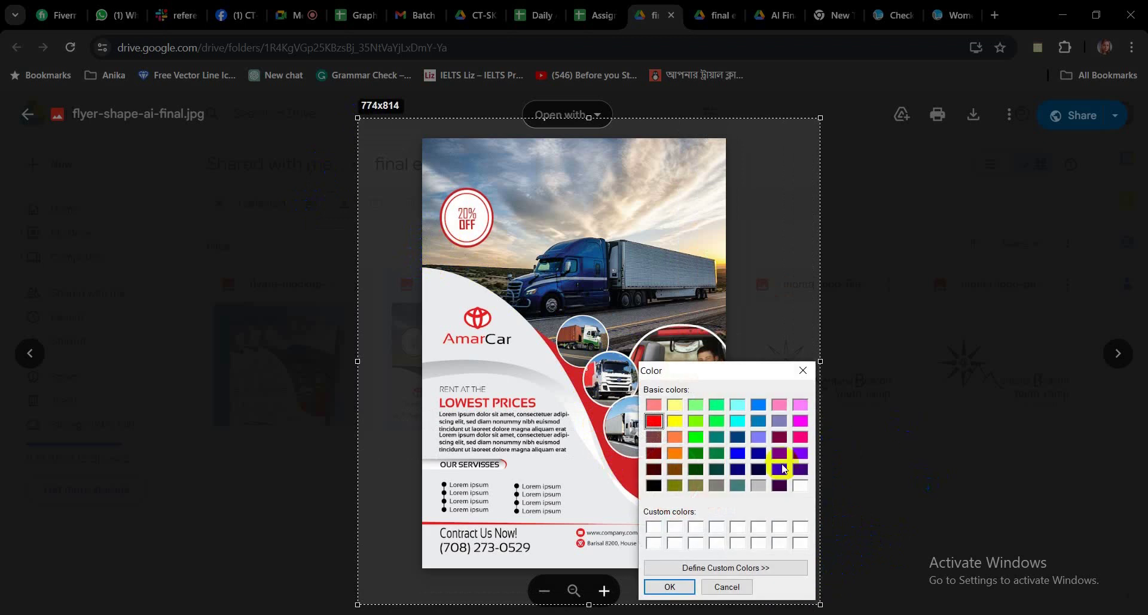
left_click(738, 452)
left_click(670, 586)
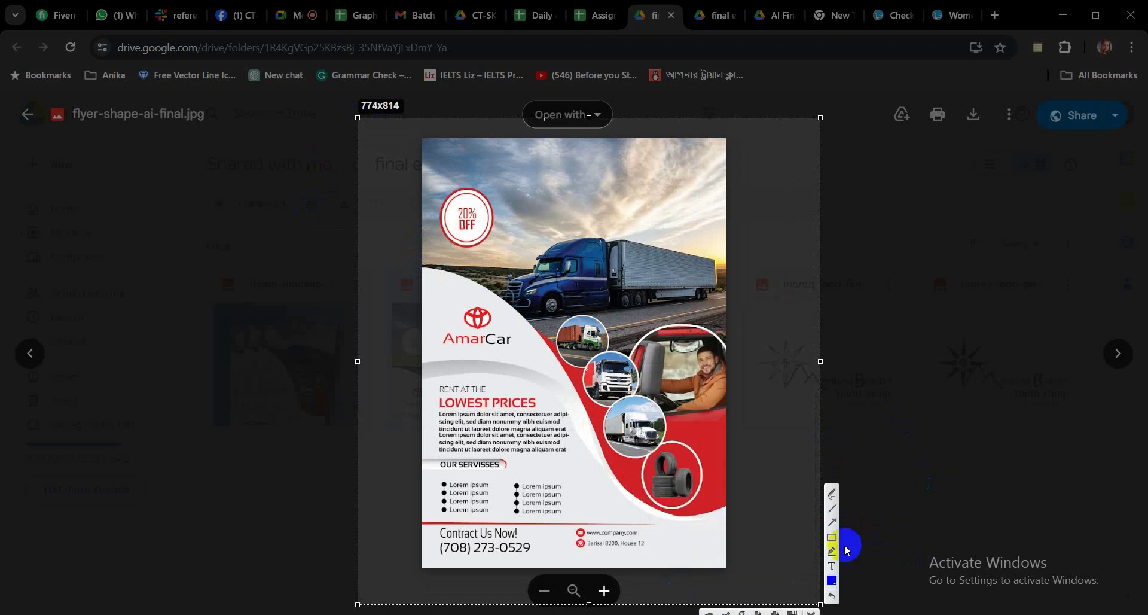
Draw blue rectangles around three spots along the flyer's white curve and around the grey arc below the AmarCar logo
mouse_move(677, 516)
left_mouse_down()
mouse_move(666, 507)
mouse_move(687, 523)
left_mouse_up()
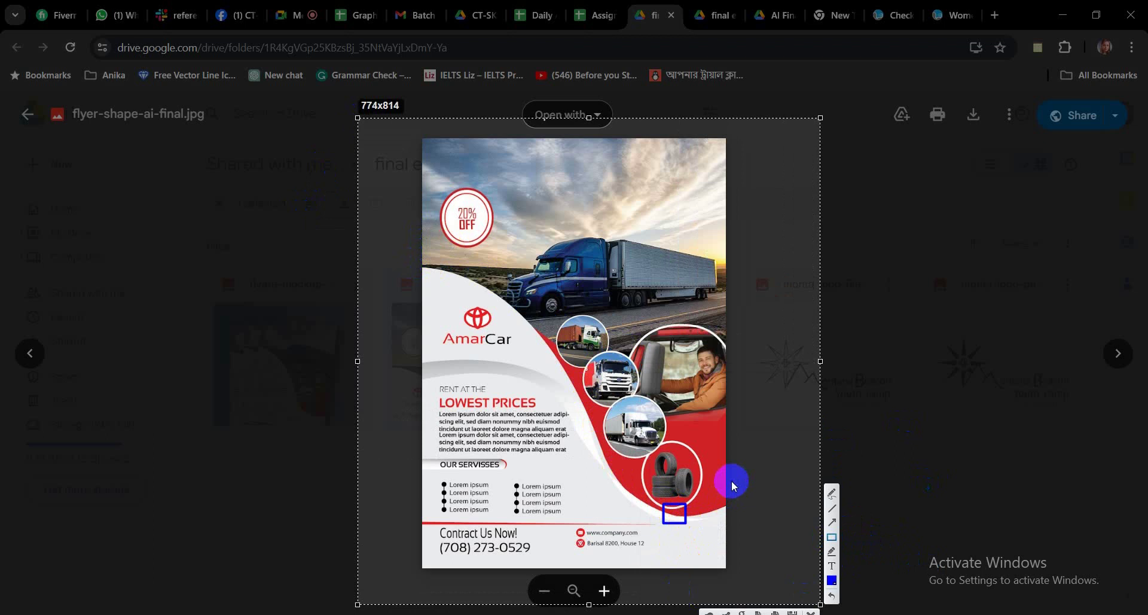
left_click_drag(615, 477, 633, 499)
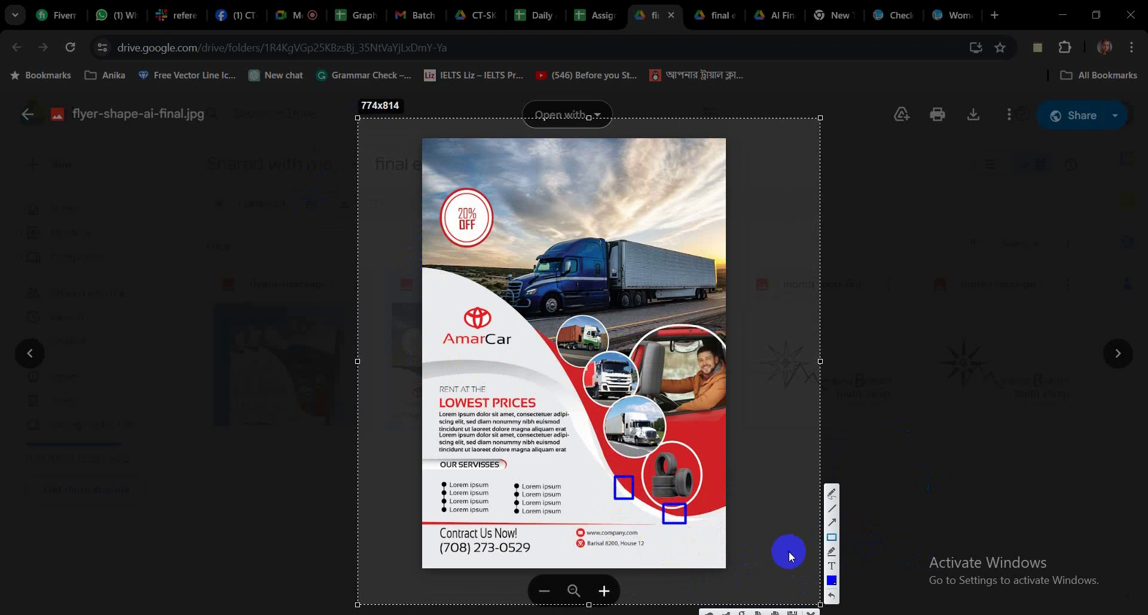
left_click_drag(563, 407, 603, 466)
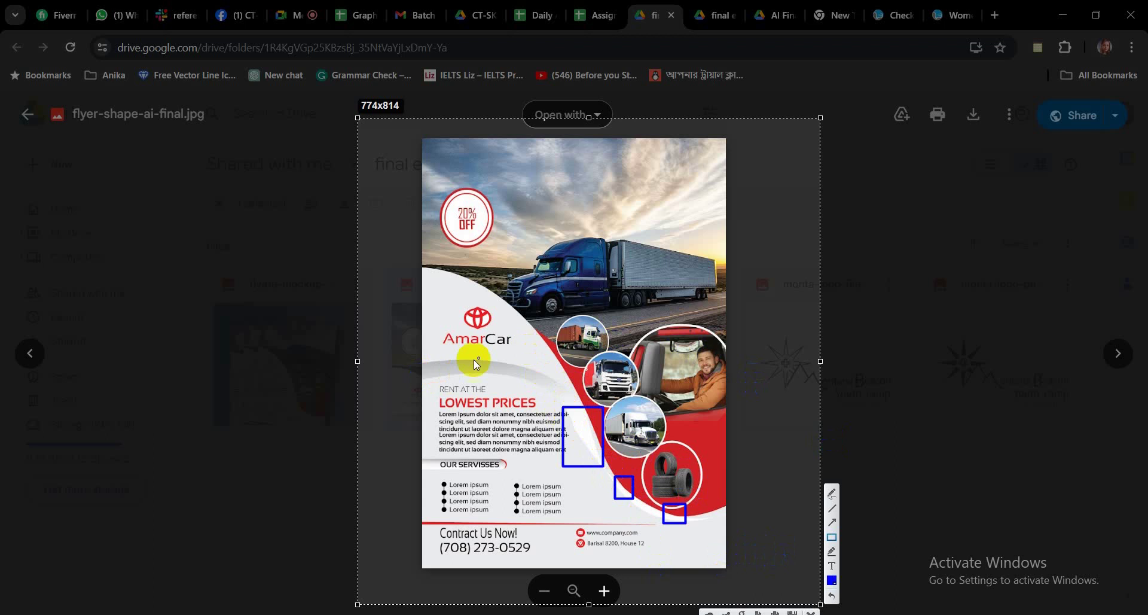
left_click_drag(405, 345, 557, 393)
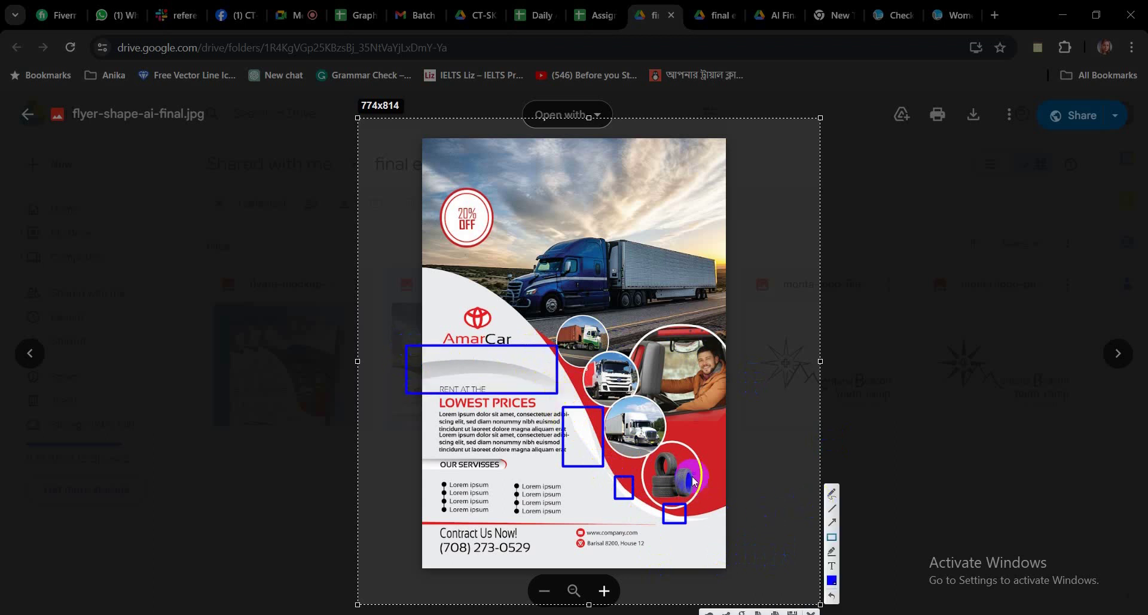
Draw blue arrows at the tyre picture, the contact line and the space beside the services list, plus two crossing arrows over the text block
left_click(832, 522)
left_click_drag(786, 376, 689, 452)
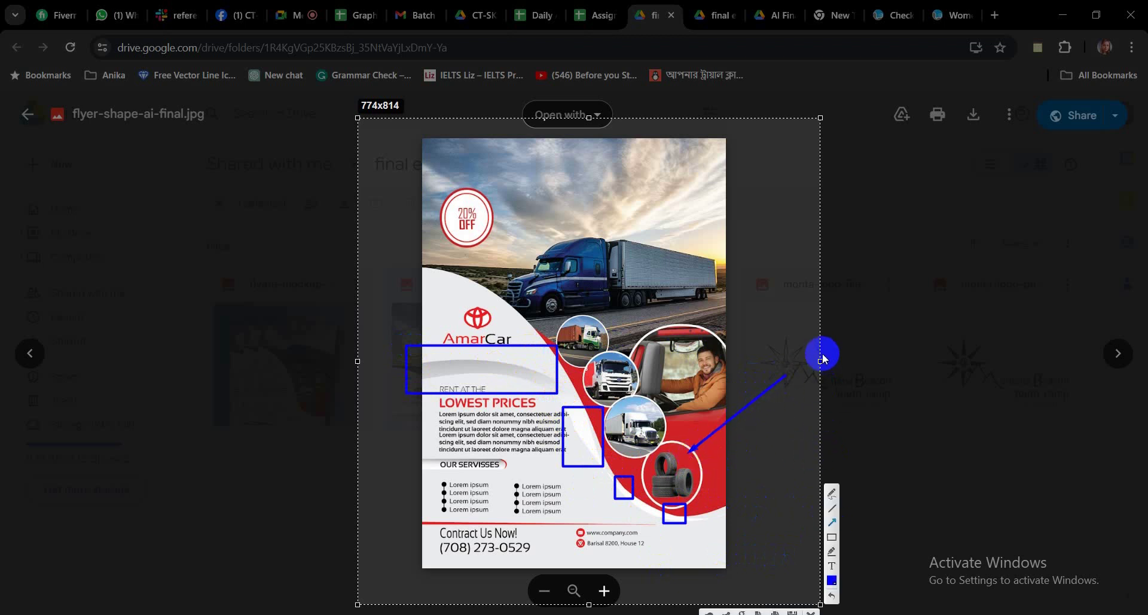
left_click(710, 486)
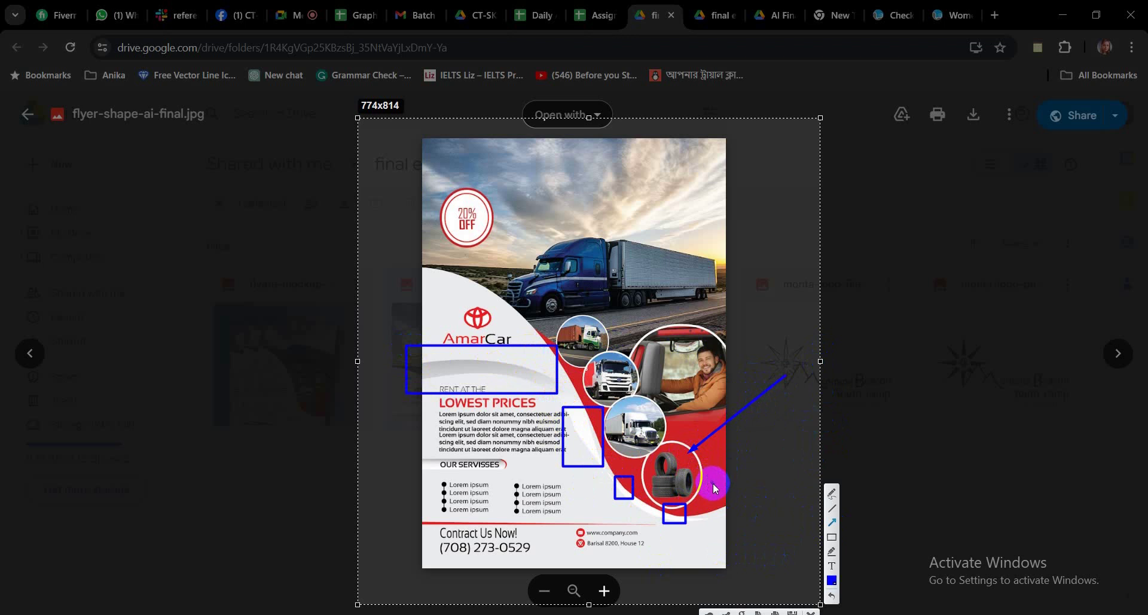
mouse_move(651, 529)
left_mouse_down()
mouse_move(697, 558)
mouse_move(704, 548)
mouse_move(682, 534)
left_mouse_up()
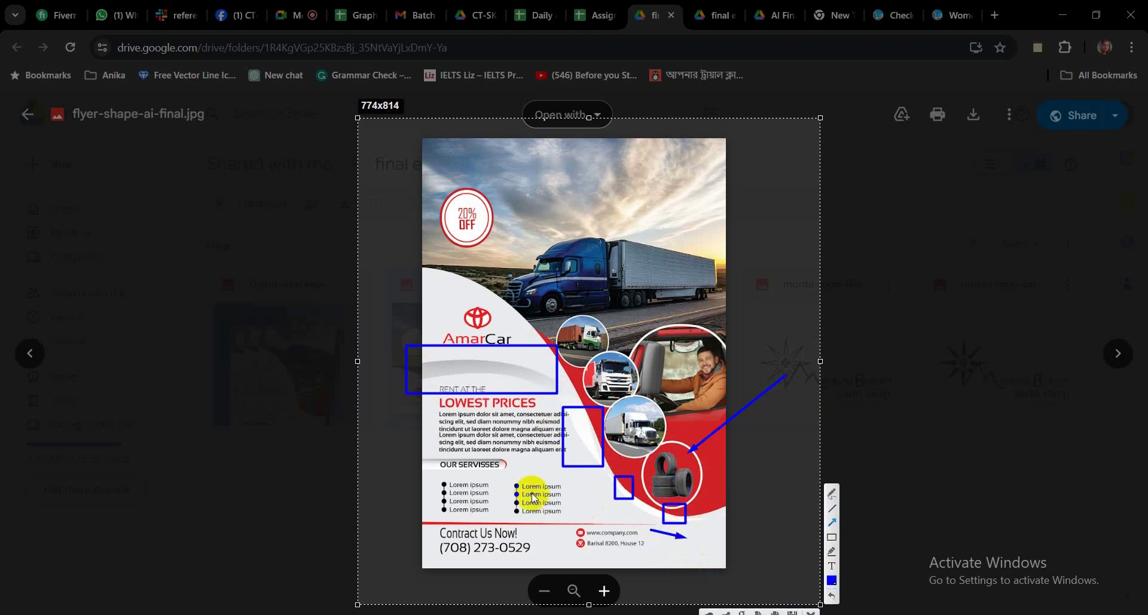
left_click_drag(577, 490, 592, 499)
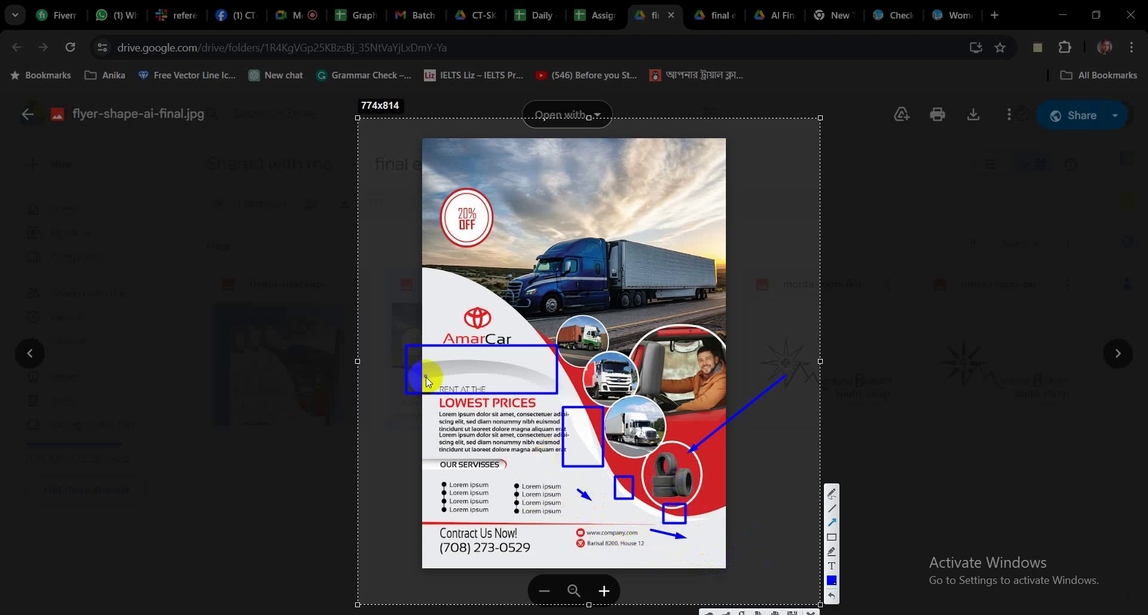
left_click_drag(429, 384, 560, 509)
left_click_drag(560, 401, 441, 507)
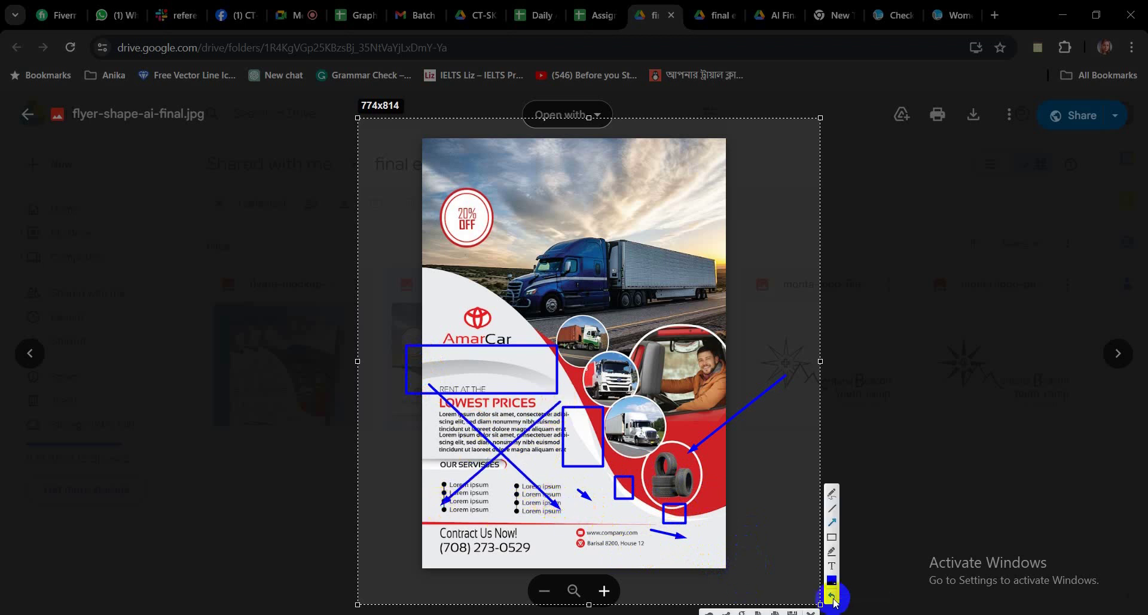
Discard the annotated capture, leave the flyer preview, and close the trainee's Drive folder
left_click(811, 611)
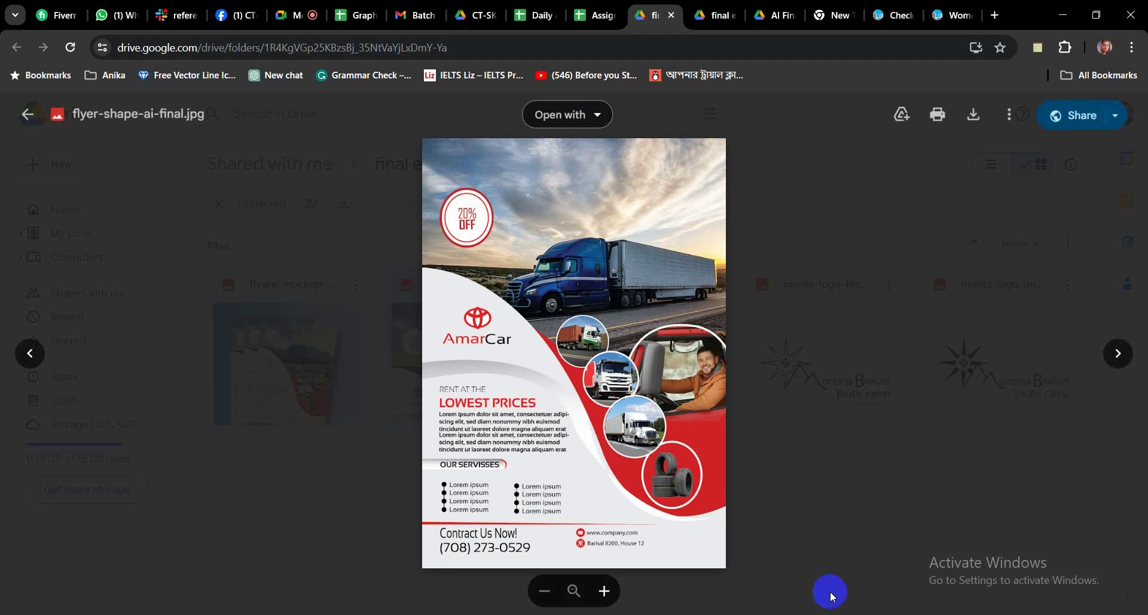
left_click(824, 189)
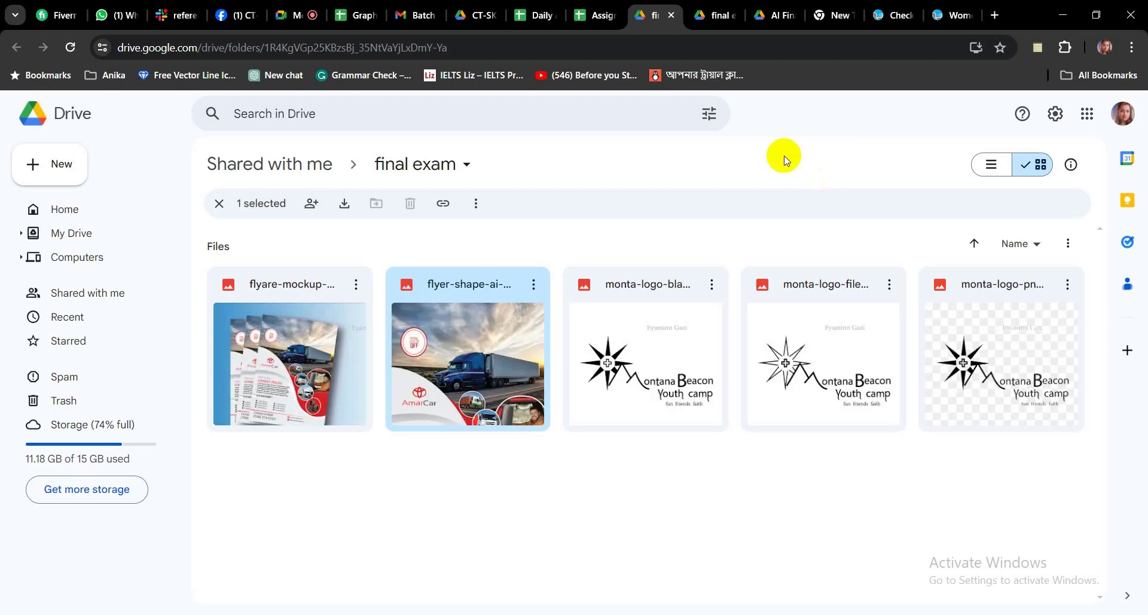
left_click(674, 16)
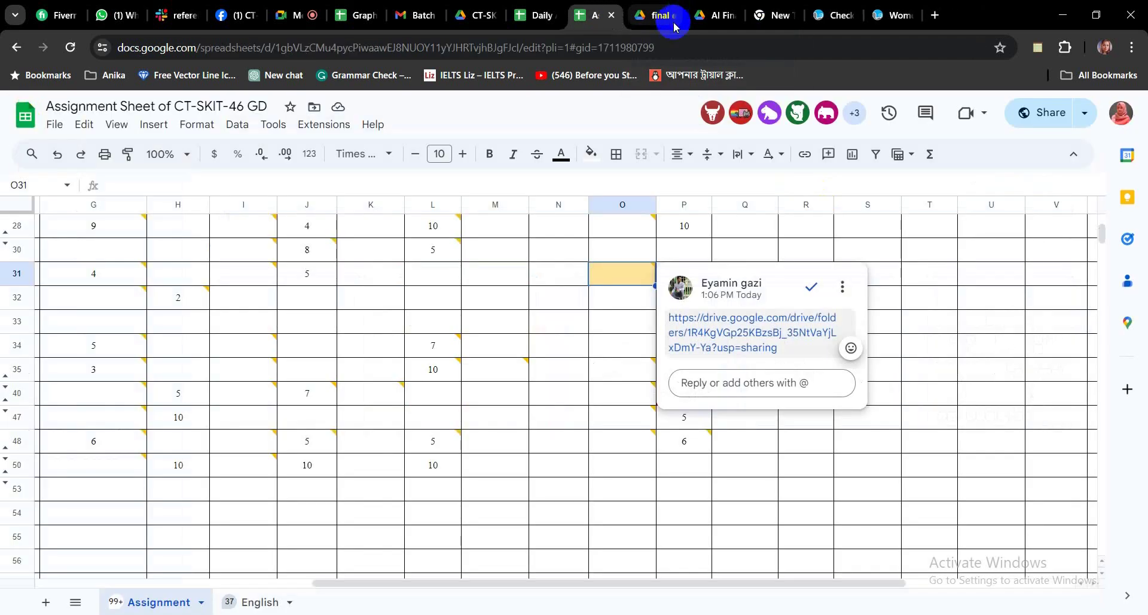
Insert a blank column before the Name of Trainee column in the assignment sheet and narrow it
left_click(1005, 310)
scroll(905, 418, "up", 7)
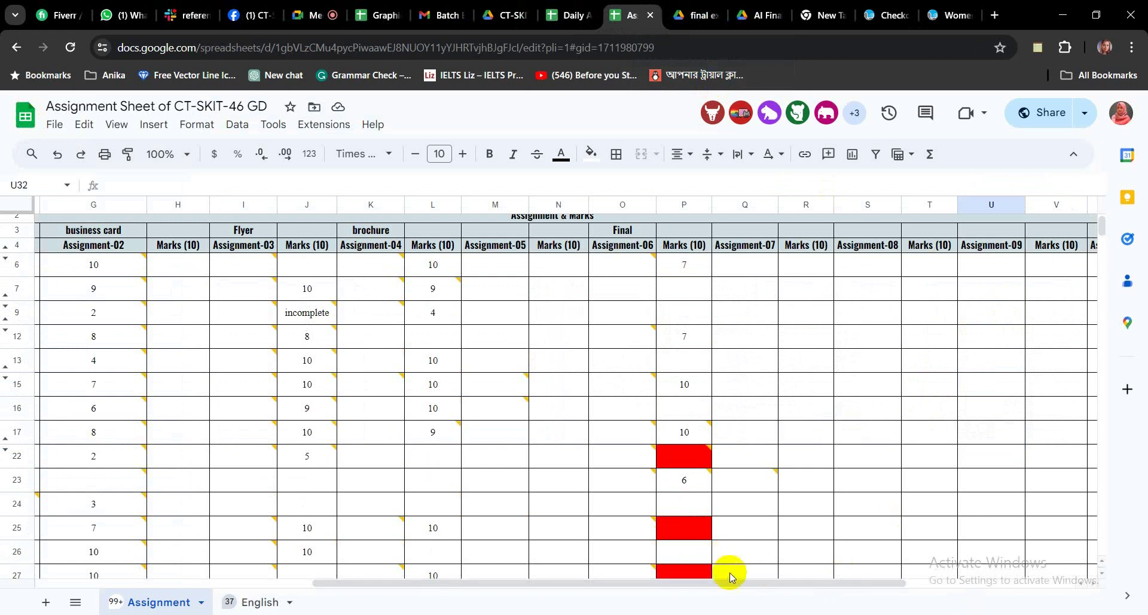
left_click_drag(745, 583, 354, 571)
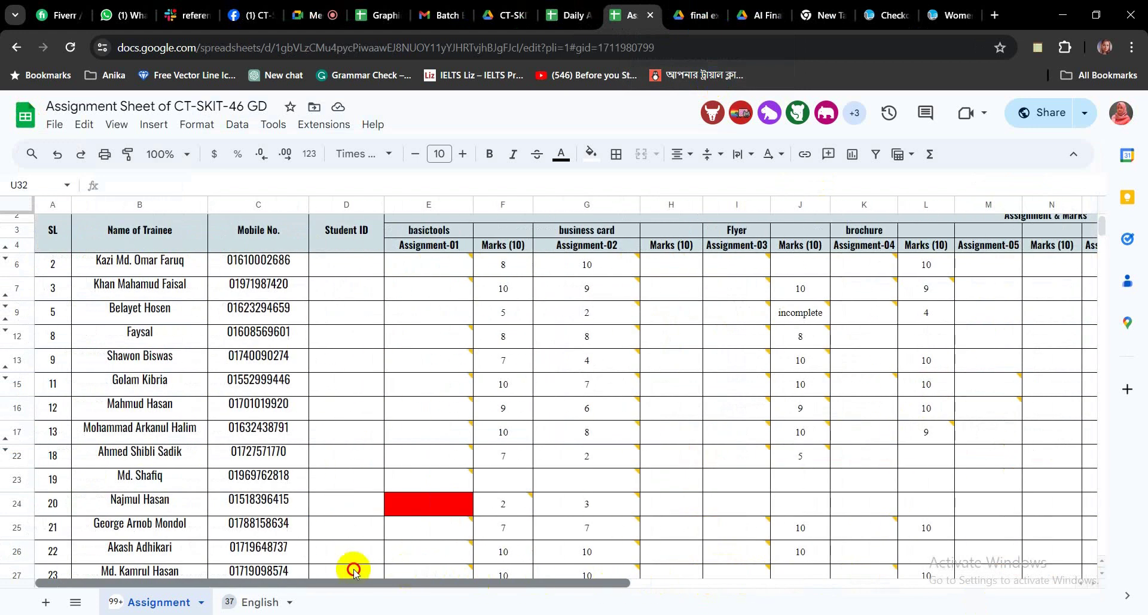
left_click(94, 269)
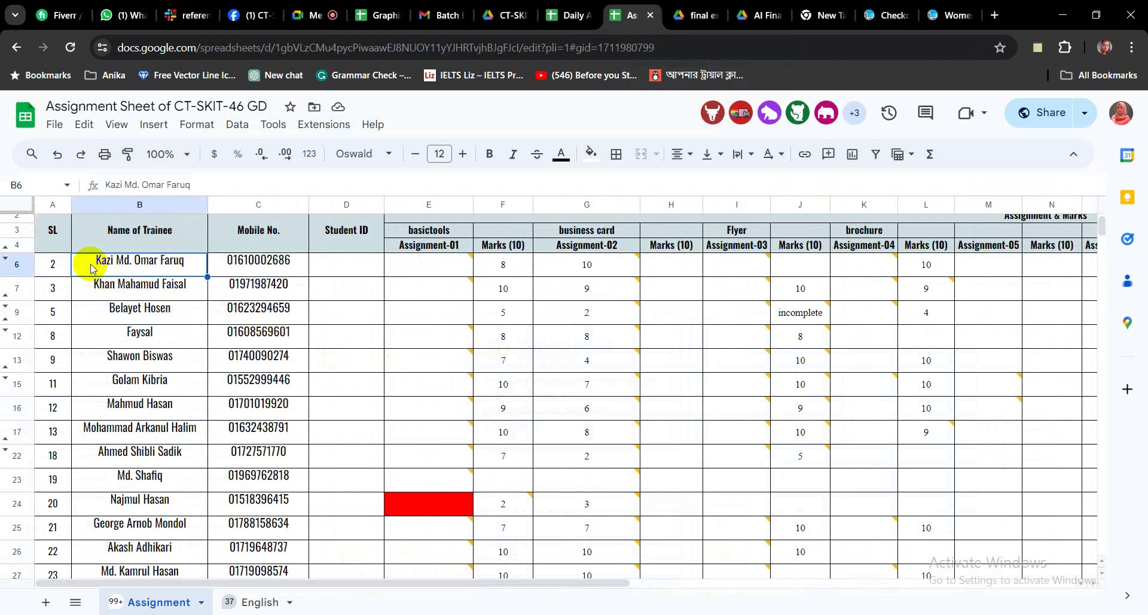
right_click(91, 269)
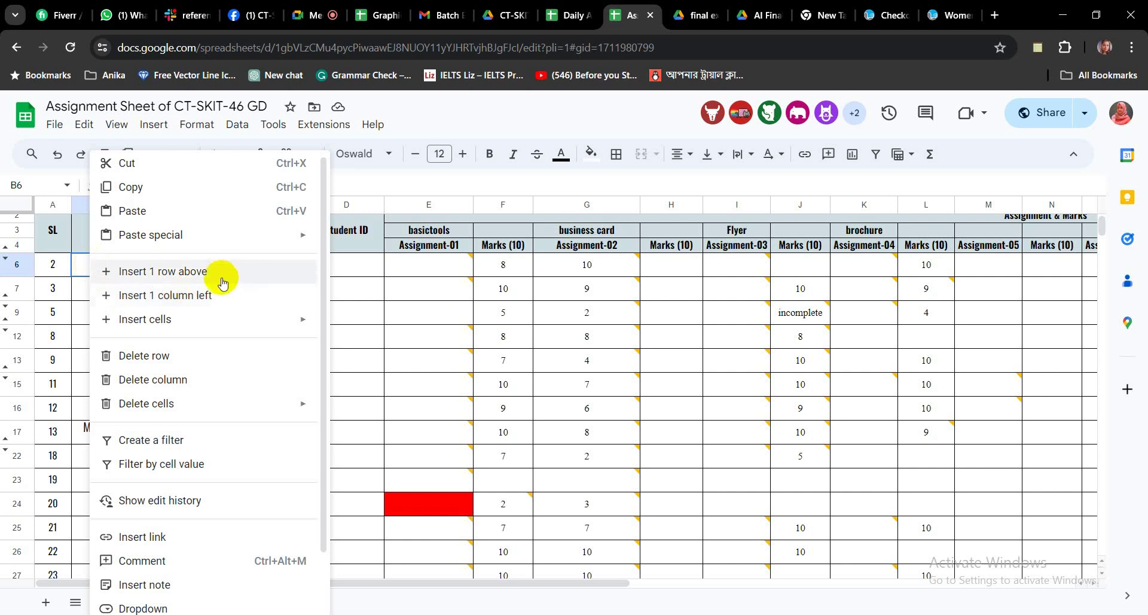
left_click(213, 301)
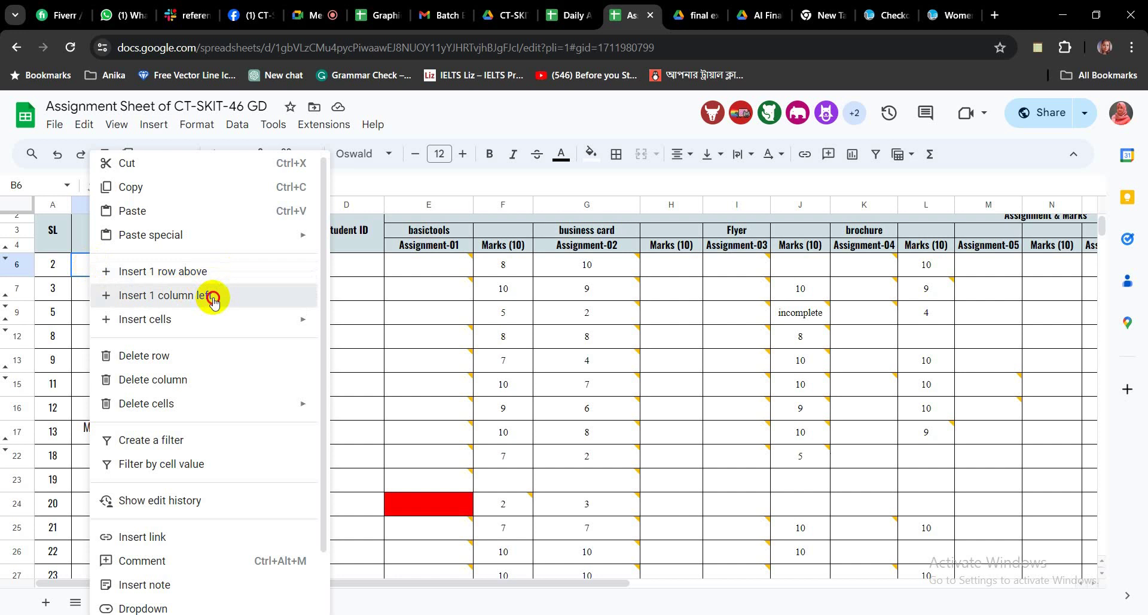
left_click(214, 301)
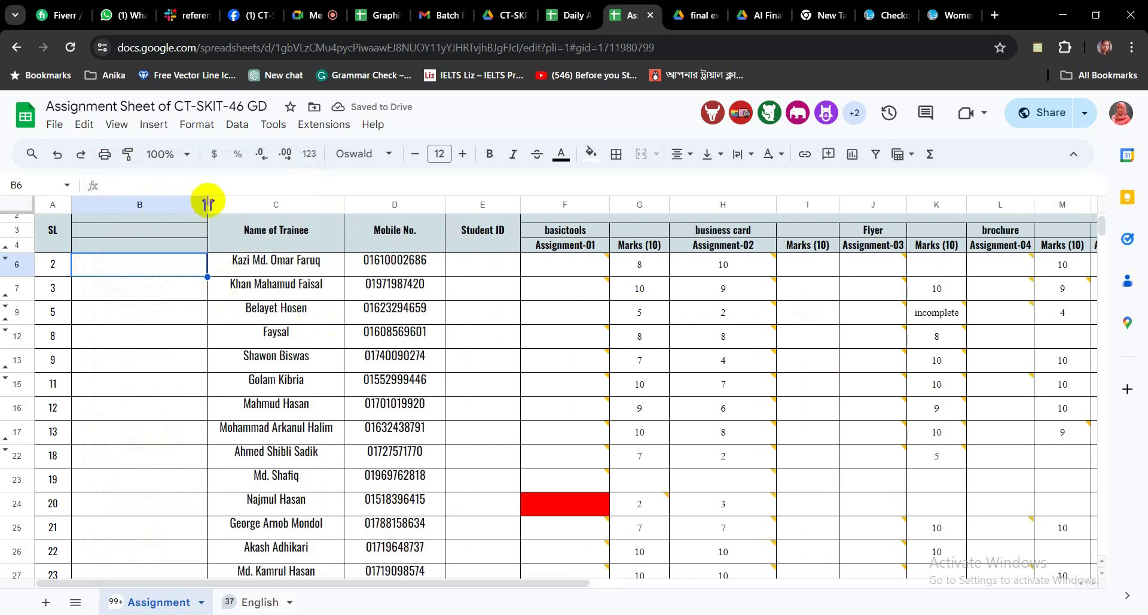
left_click_drag(208, 203, 126, 203)
left_click(311, 358)
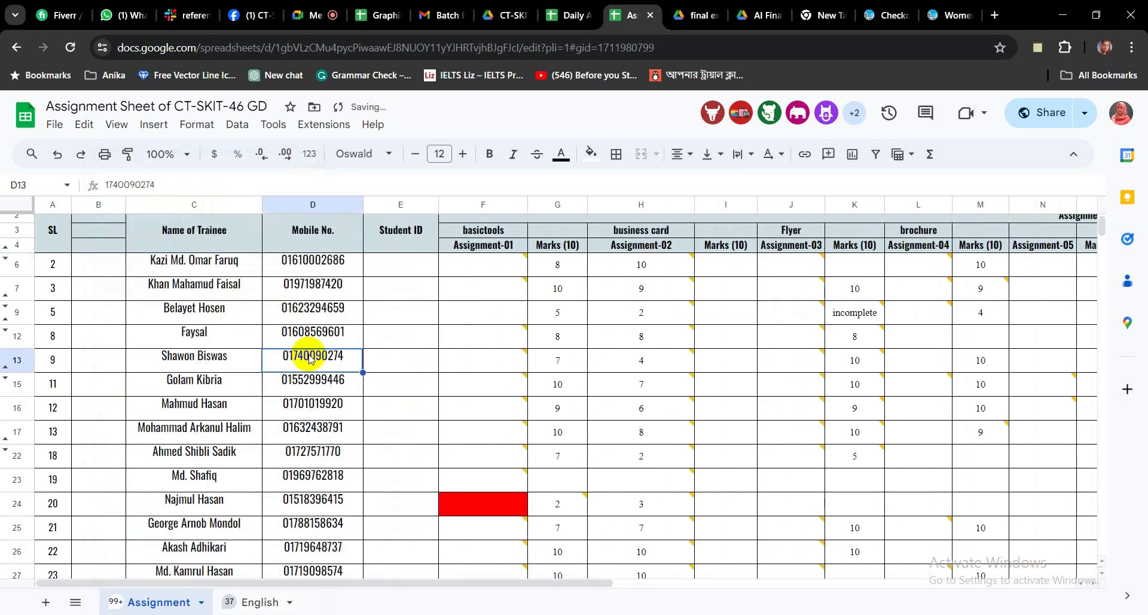
Enter 1 and 2 in the first two visible trainee rows of the blank column B
left_click(87, 263)
type("1")
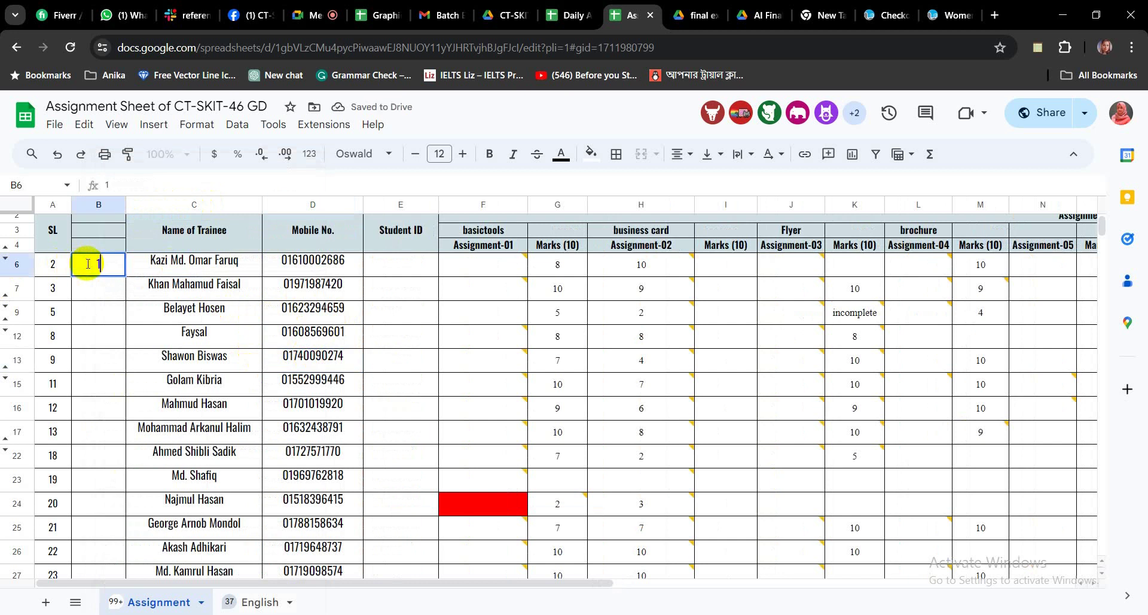
key("Return")
type("1")
key("Return")
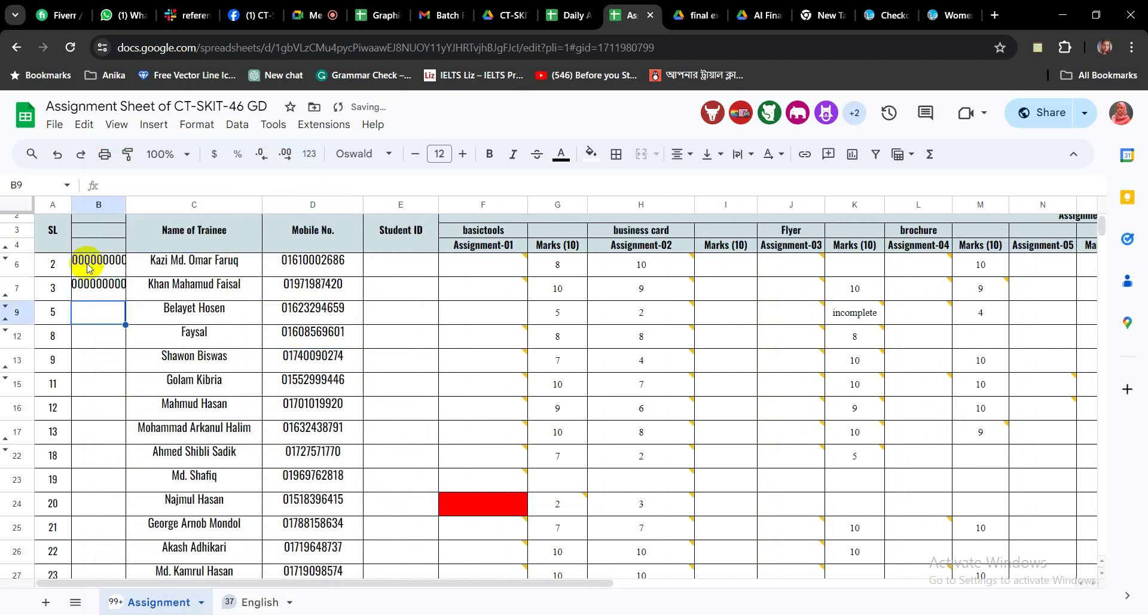
right_click(99, 204)
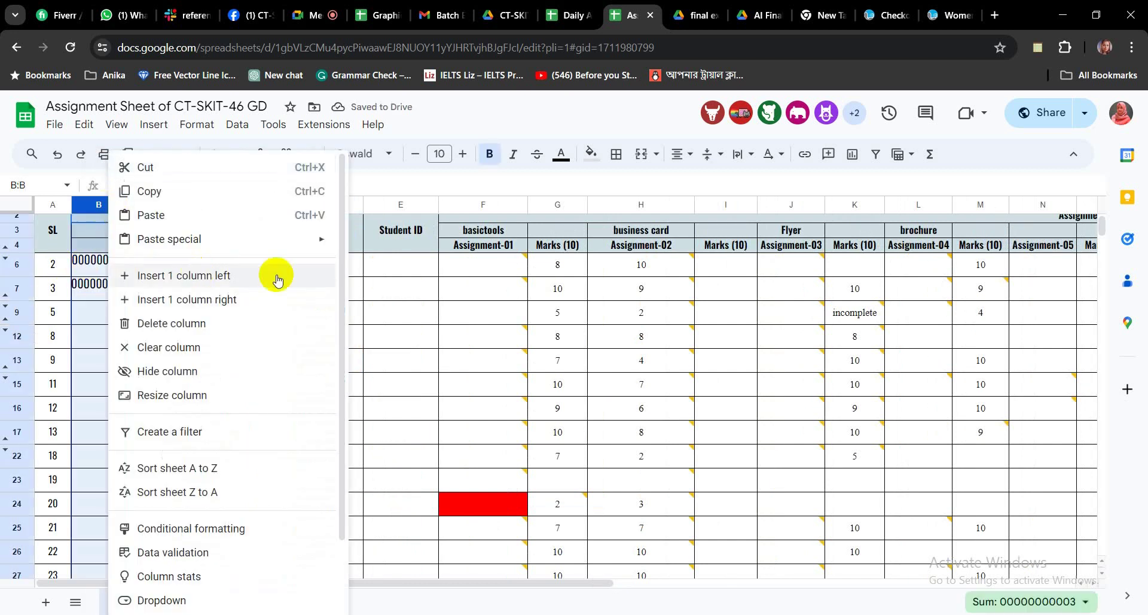
left_click(392, 339)
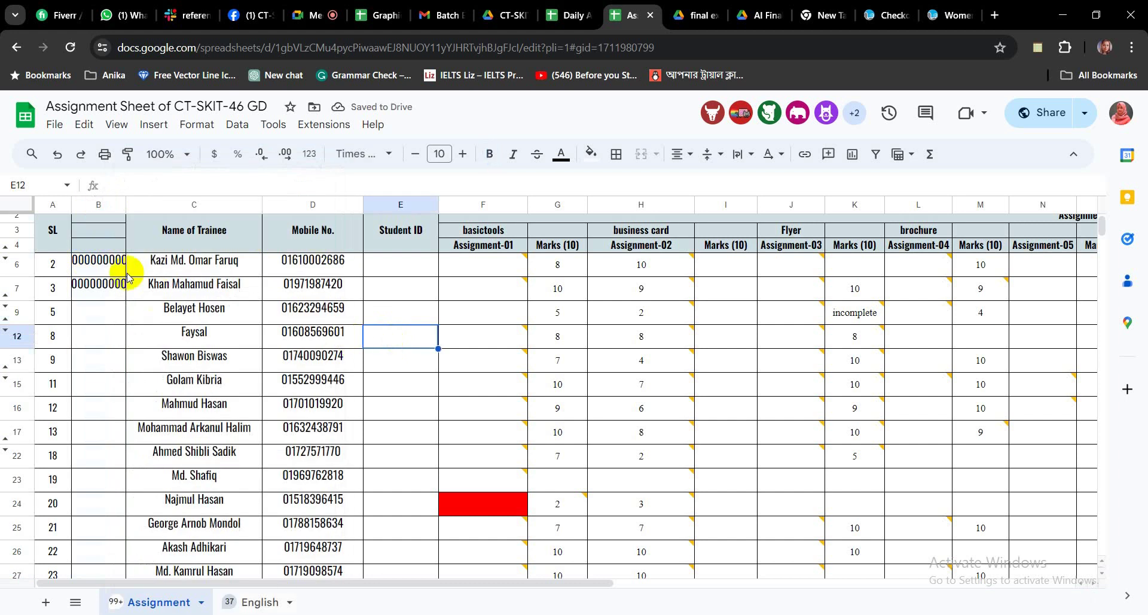
Format column B as plain text and clear its contents
left_click(99, 205)
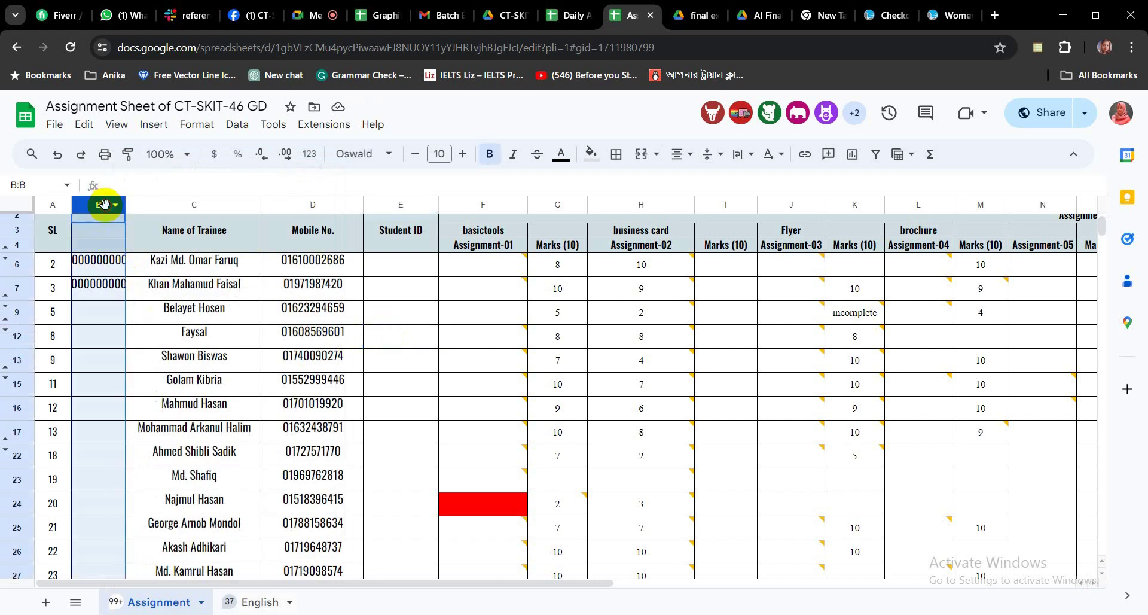
left_click(154, 124)
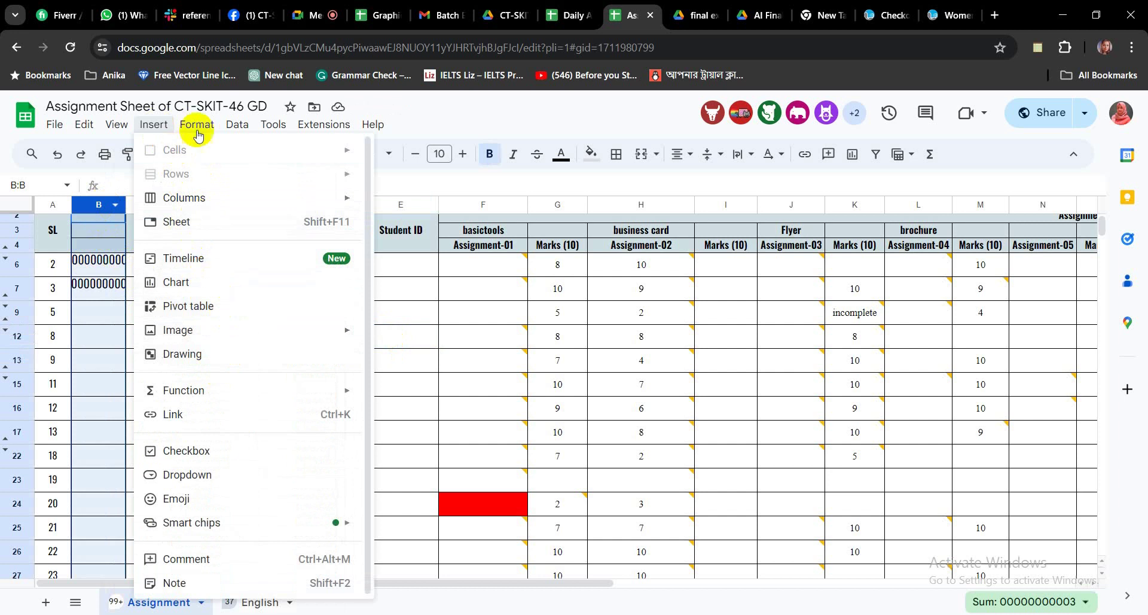
mouse_move(197, 122)
mouse_move(265, 190)
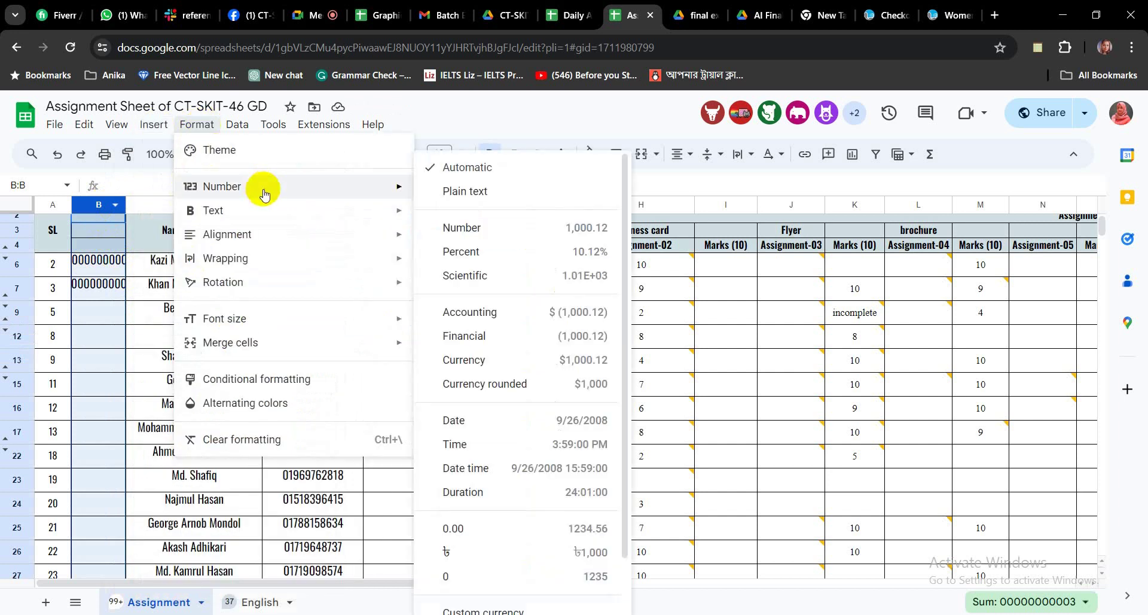
left_click(451, 190)
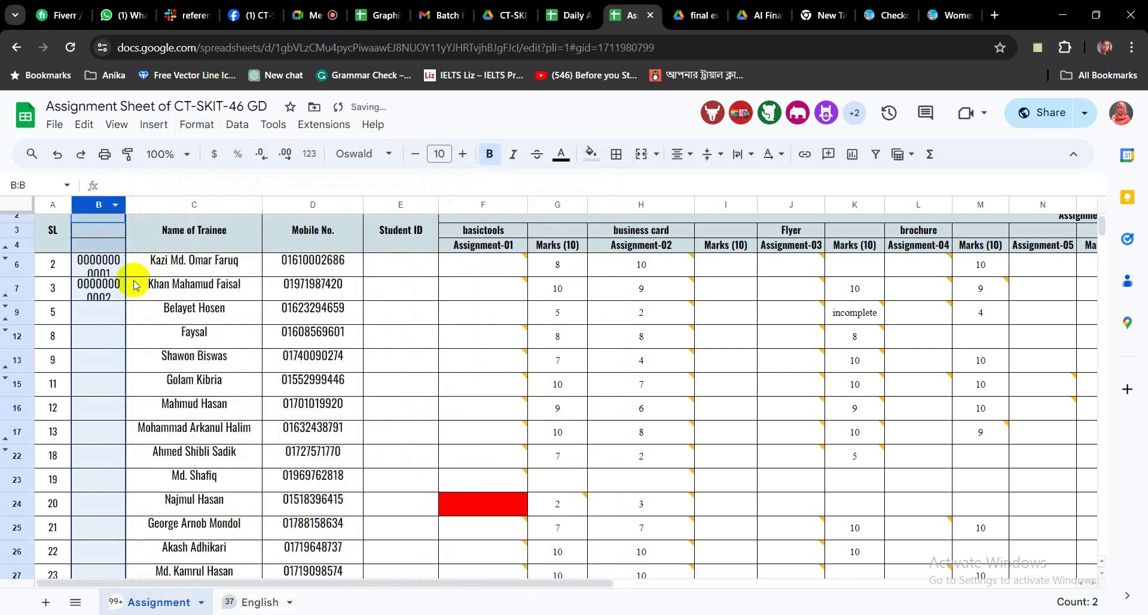
key("Delete")
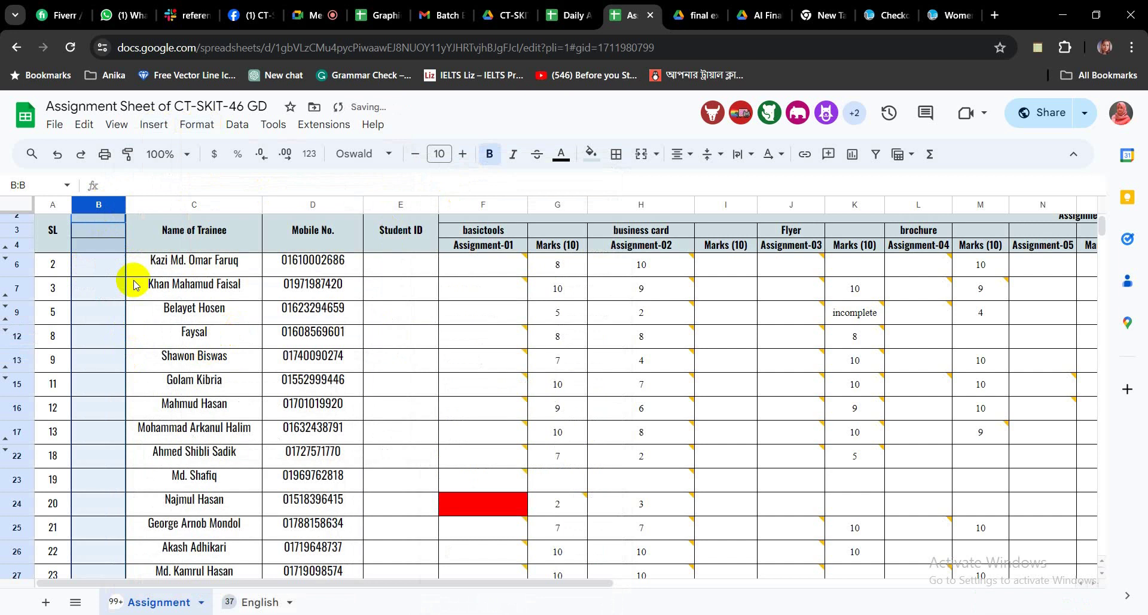
Enter 1 and 2 in cells B6 and B7 and autofill the number series down to row 27
left_click(134, 286)
left_click(91, 268)
type("1")
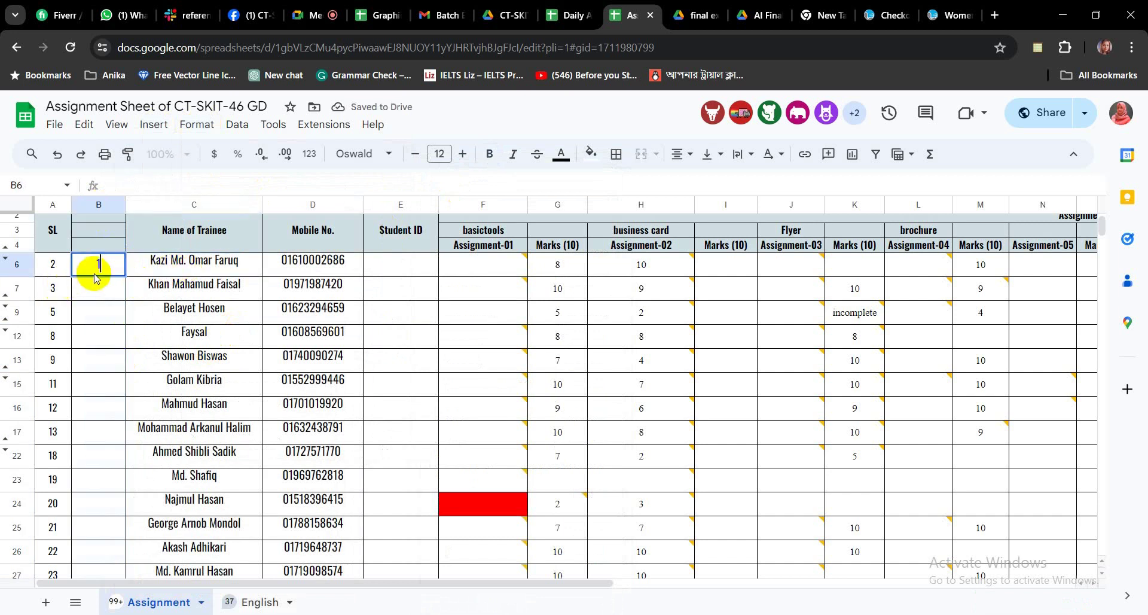
key("Return")
type("2")
key("Return")
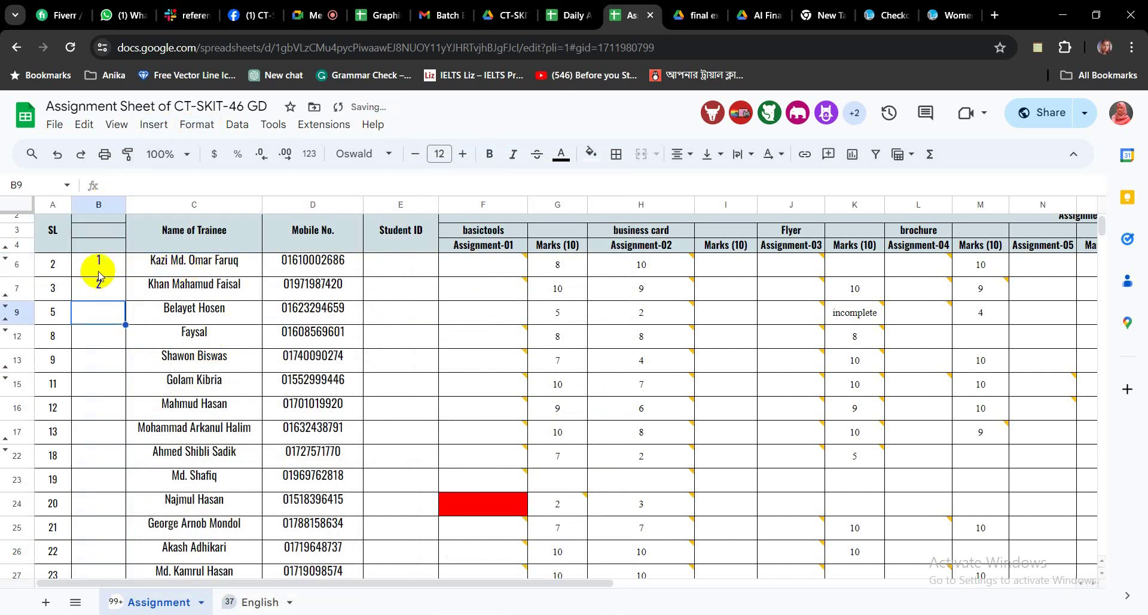
left_click_drag(99, 275, 120, 563)
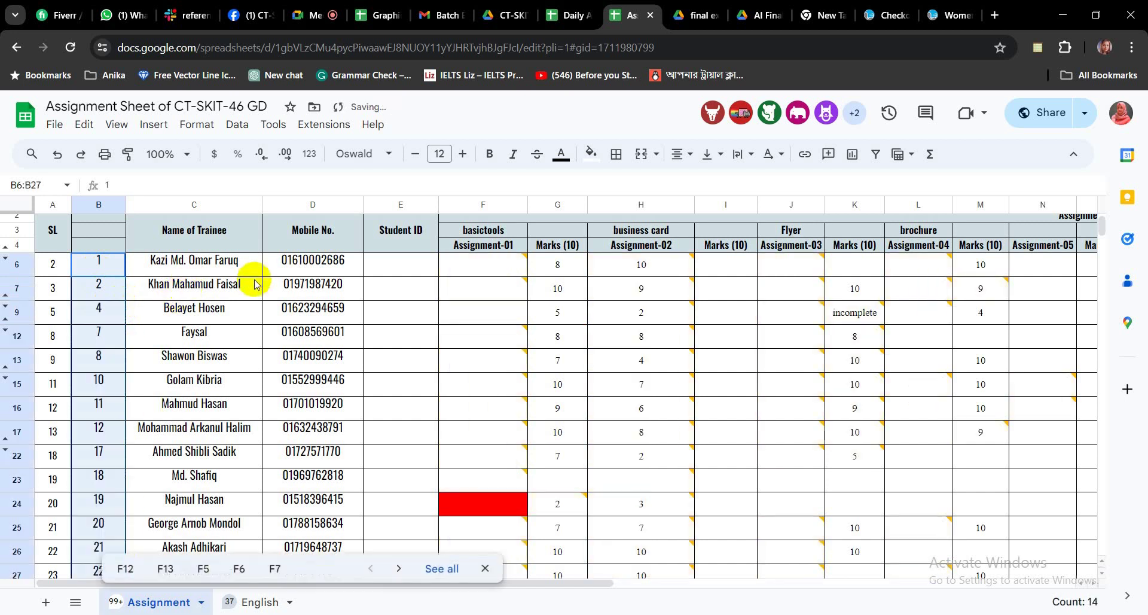
Extend the column B number series down to row 50, then clear the whole series
scroll(253, 290, "down", 1)
scroll(251, 289, "down", 5)
scroll(251, 288, "up", 1)
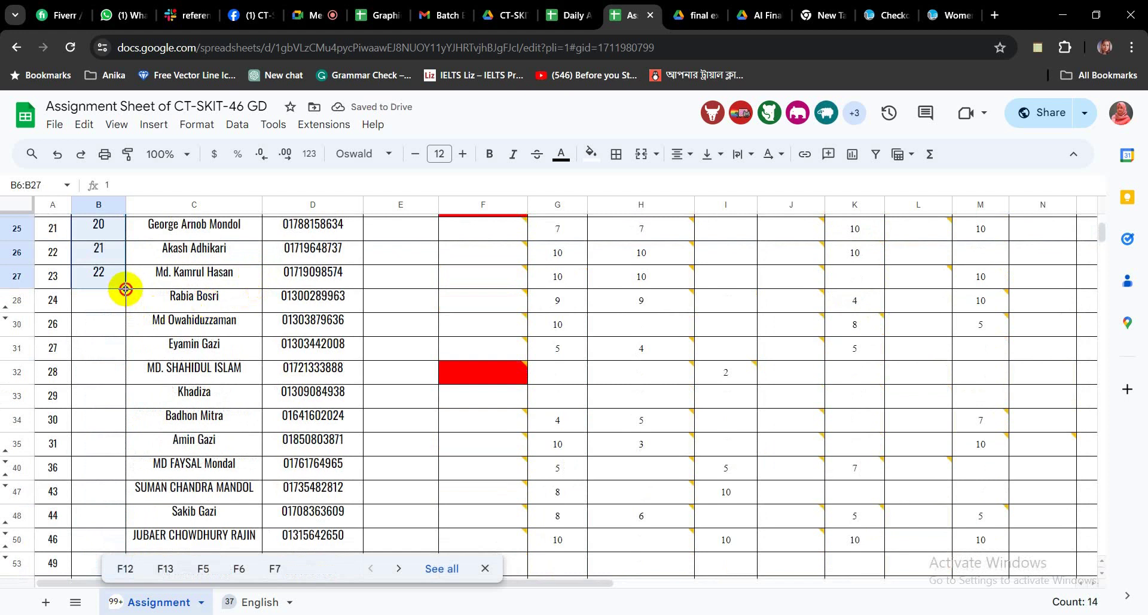
left_click_drag(126, 289, 124, 544)
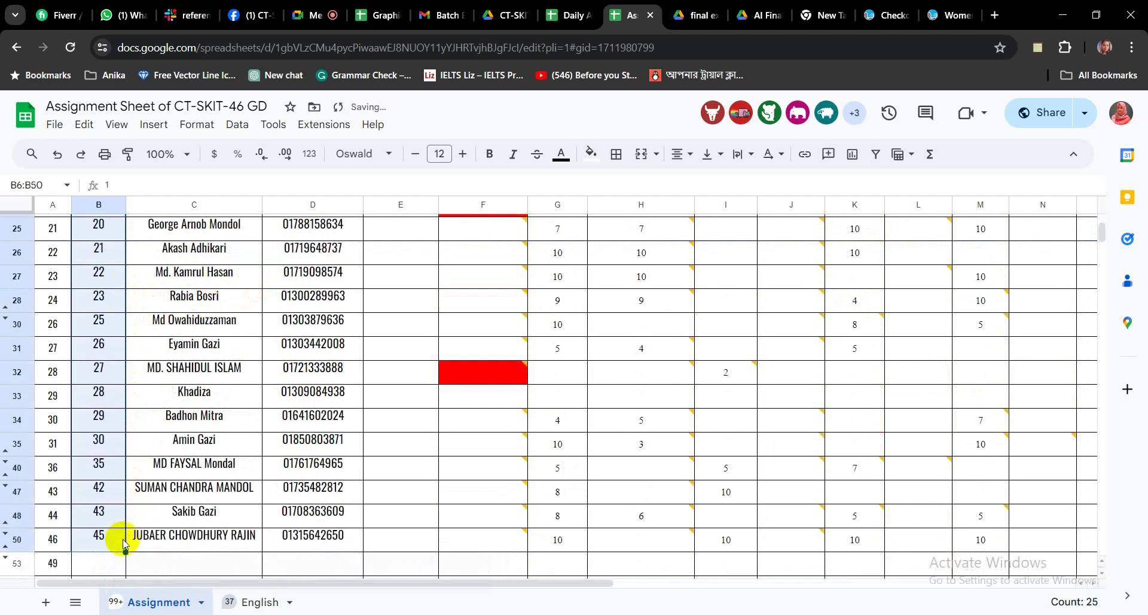
scroll(286, 389, "up", 5)
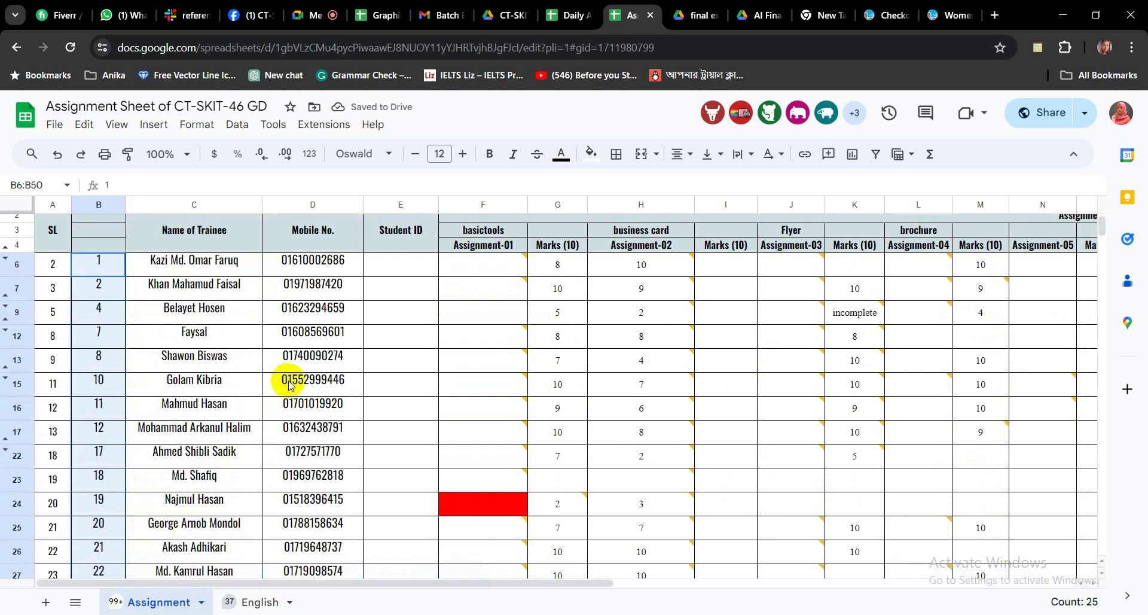
key("Delete")
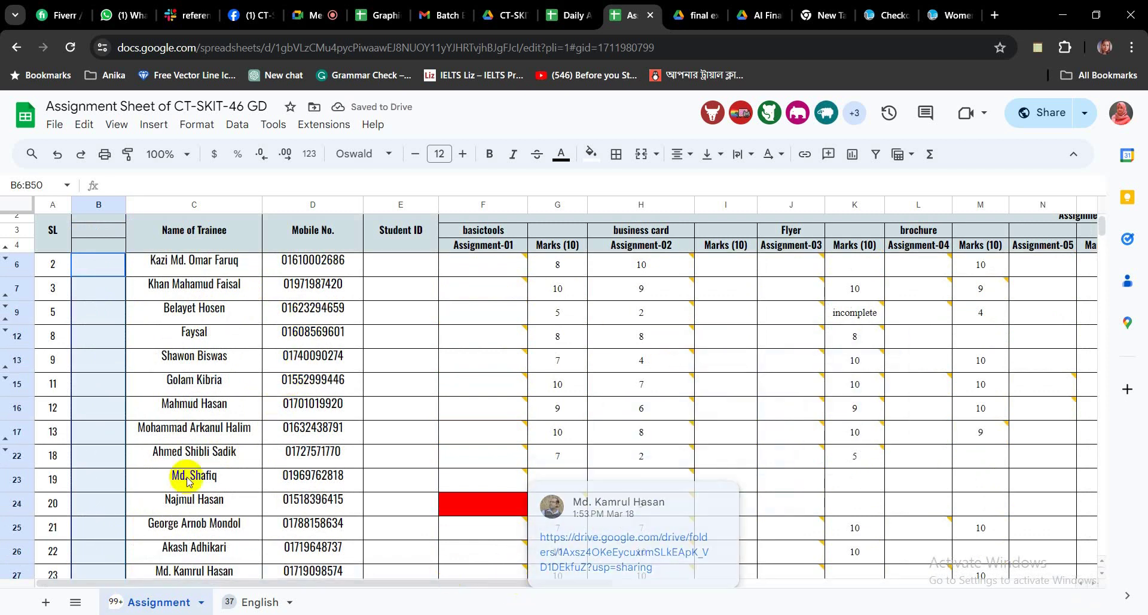
left_click(269, 363)
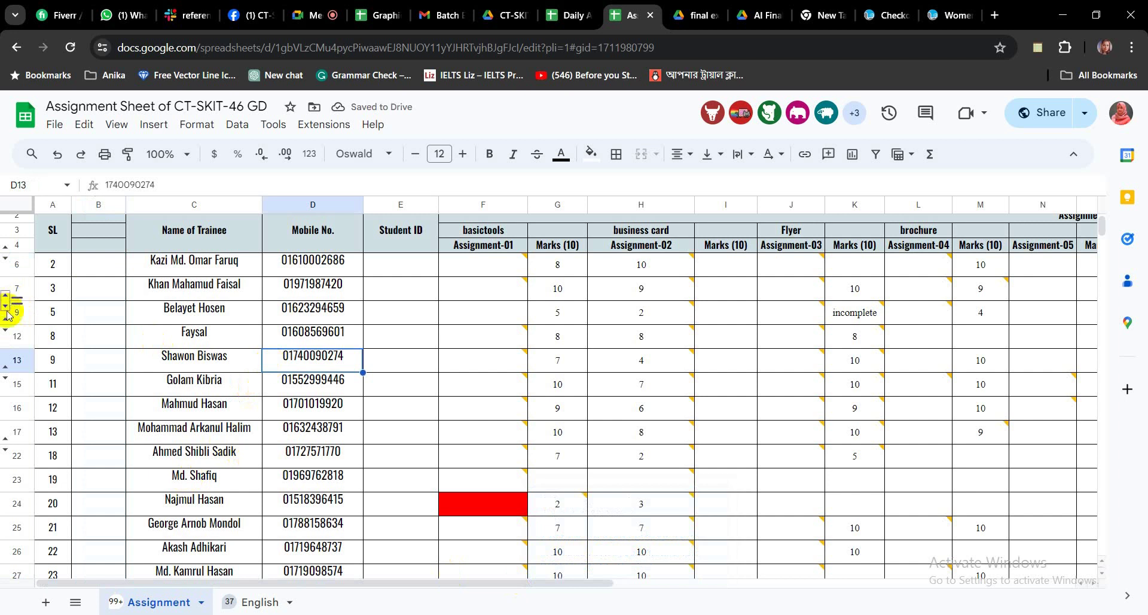
Number the first nine visible trainees 1 to 9 in column B, from row 6 to row 22
left_click(108, 274)
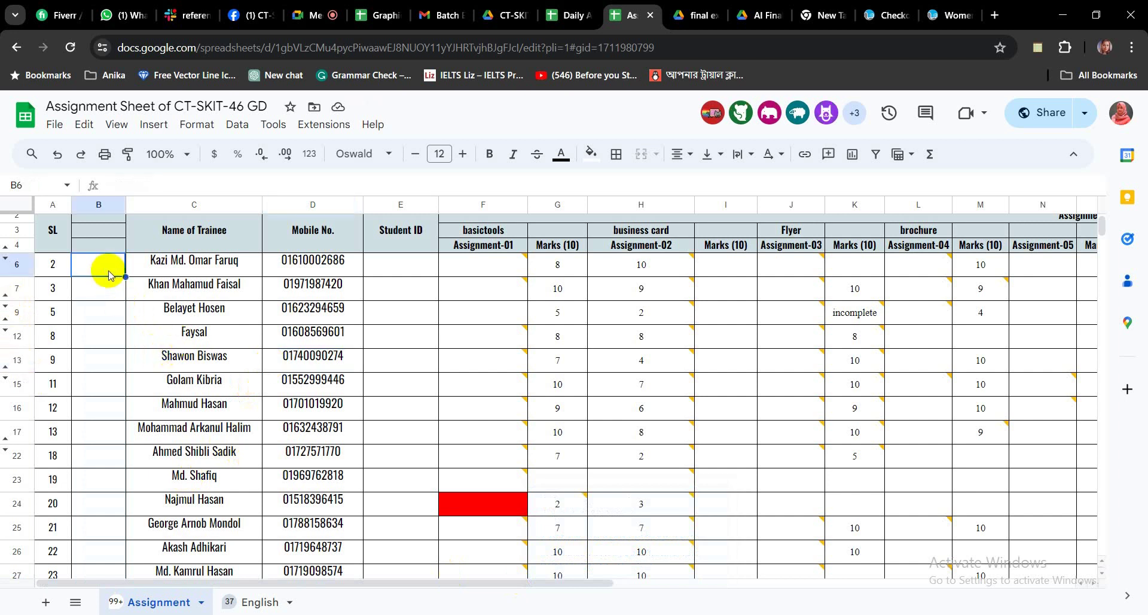
type("1")
key("Return")
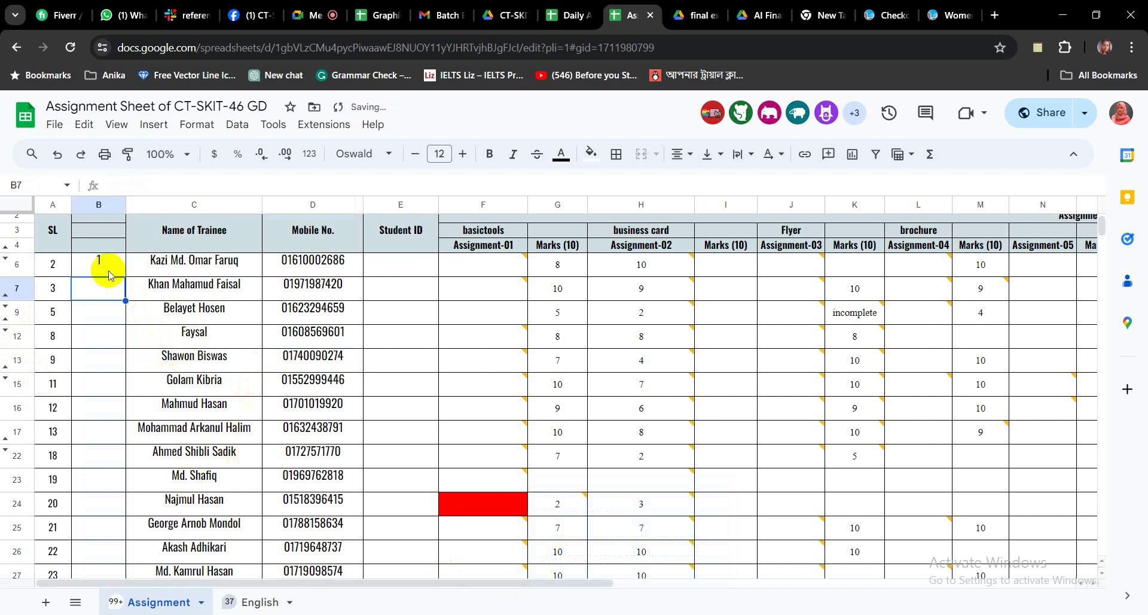
type("2")
key("Return")
type("3")
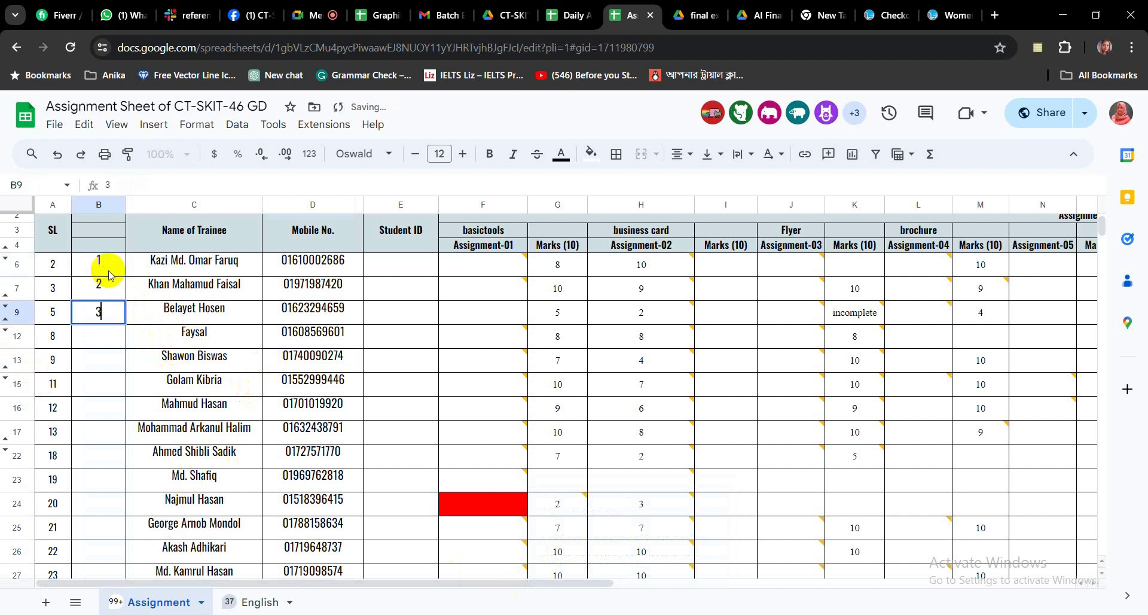
key("Return")
type("4")
key("Return")
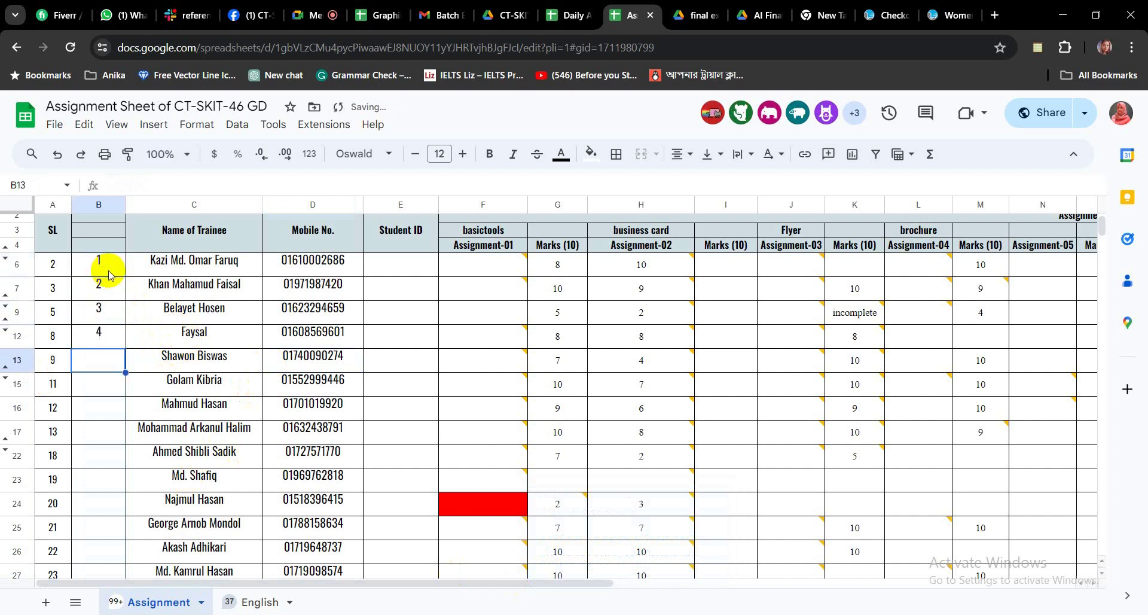
type("5")
key("Return")
type("6")
key("Return")
type("7")
key("Return")
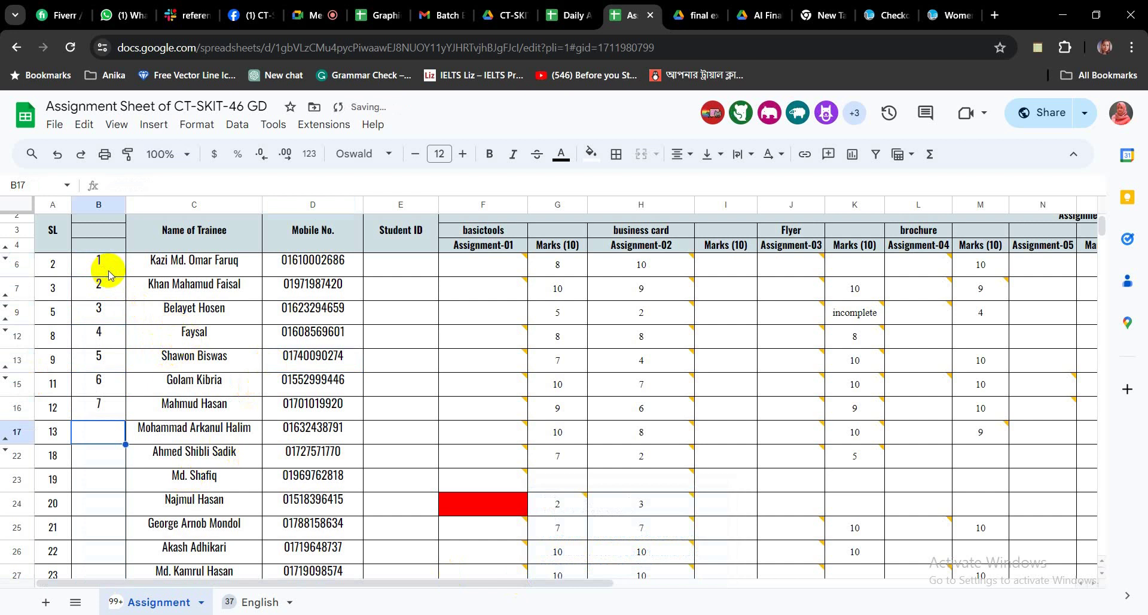
type("8")
key("Return")
type("9")
key("Return")
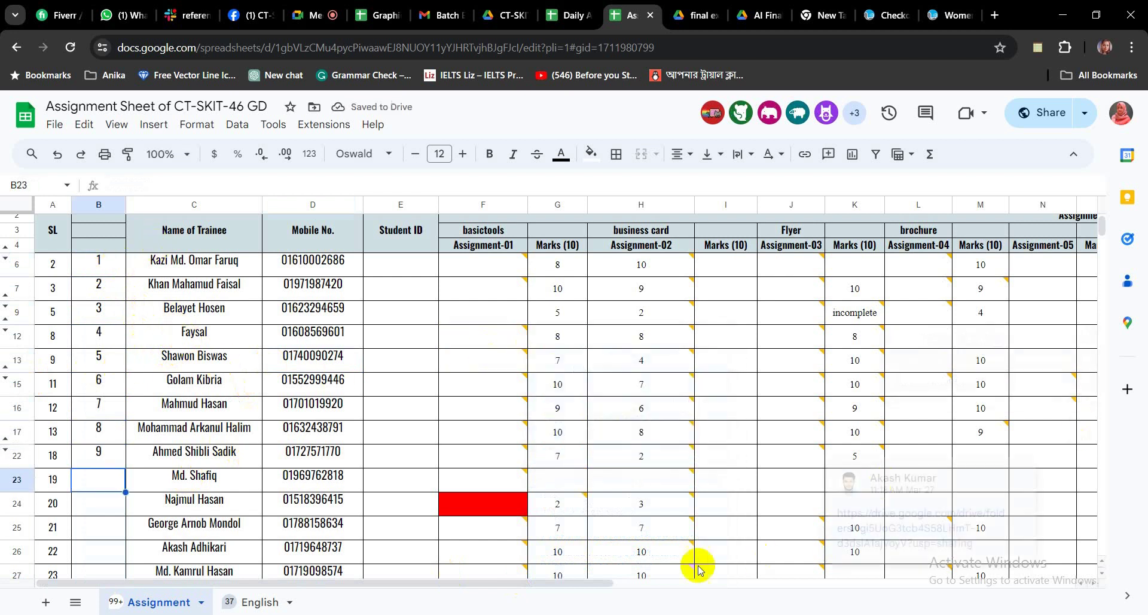
Examine the Final assignment marks down to the last trainee row and look back over the trainee list
mouse_move(869, 350)
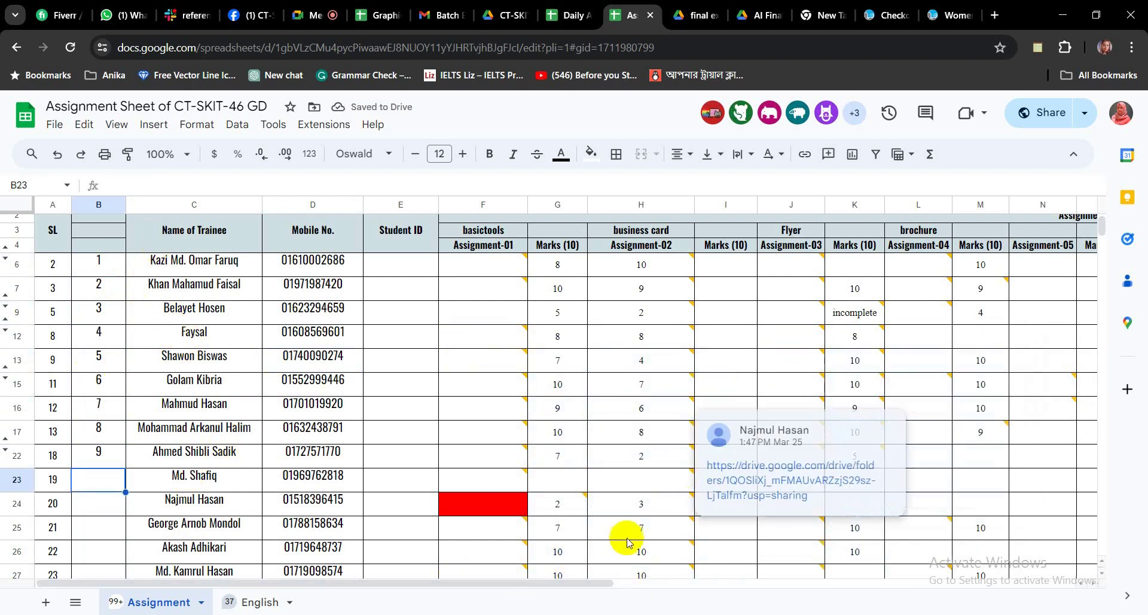
left_click_drag(554, 583, 867, 553)
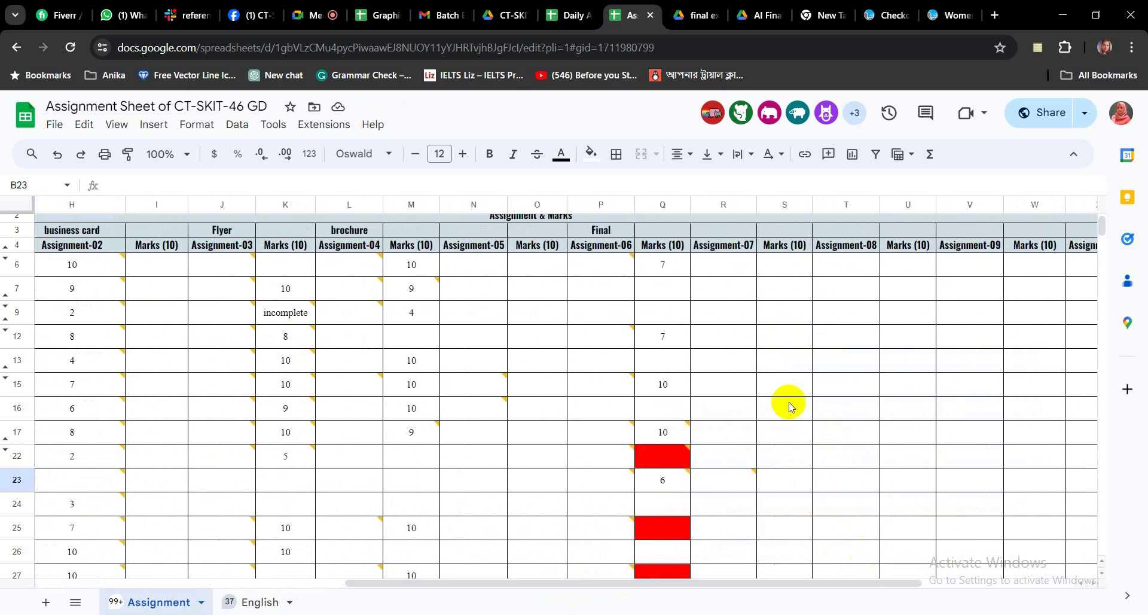
scroll(790, 402, "down", 10)
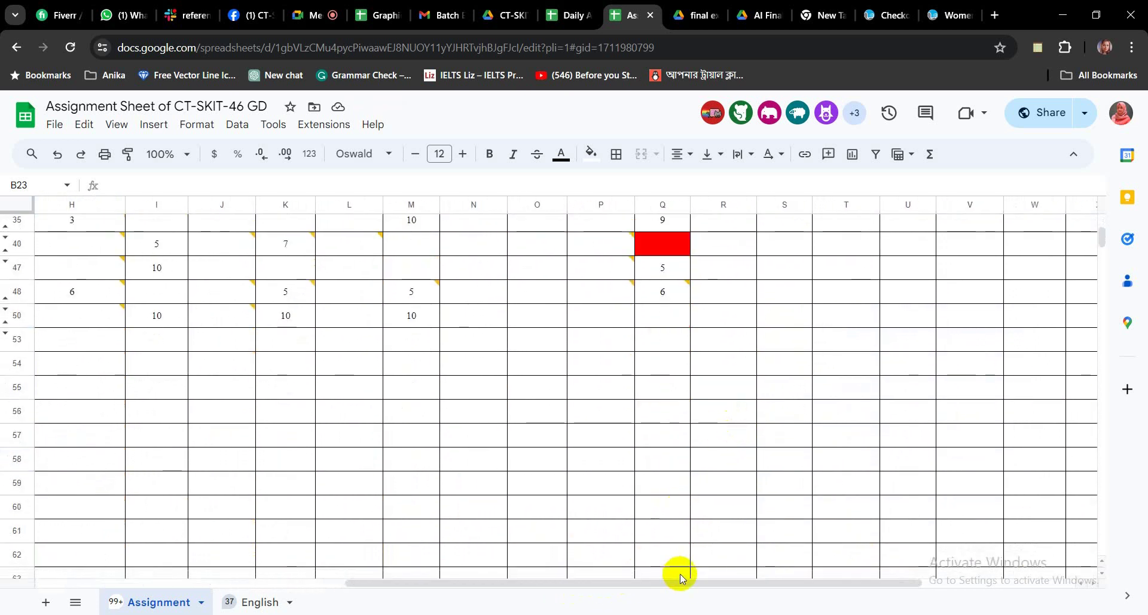
left_click_drag(679, 585, 351, 579)
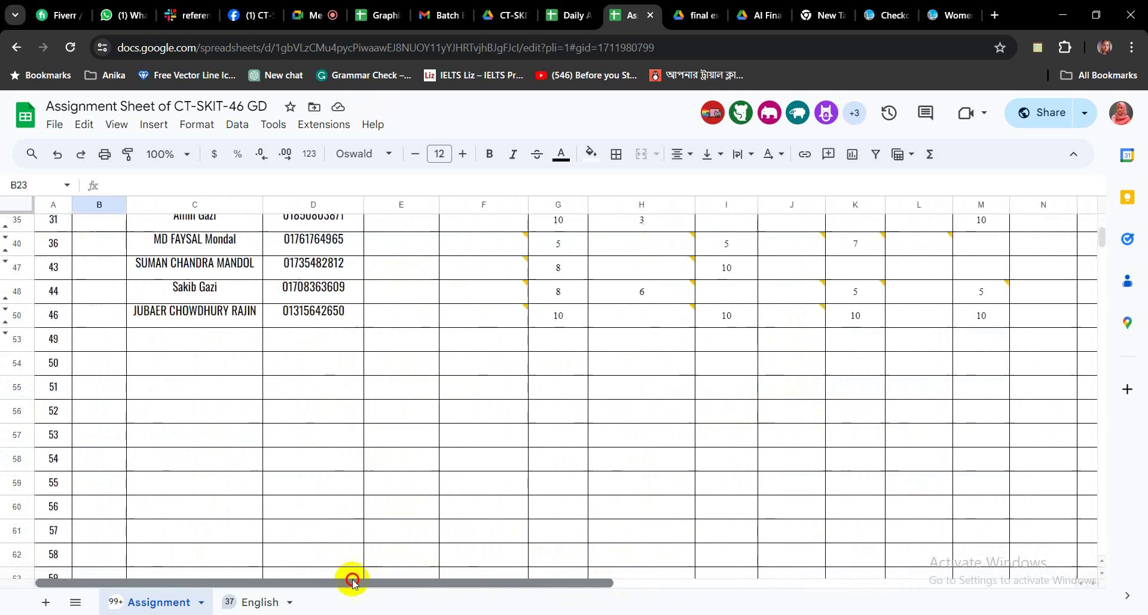
scroll(615, 485, "up", 5)
scroll(615, 484, "up", 2)
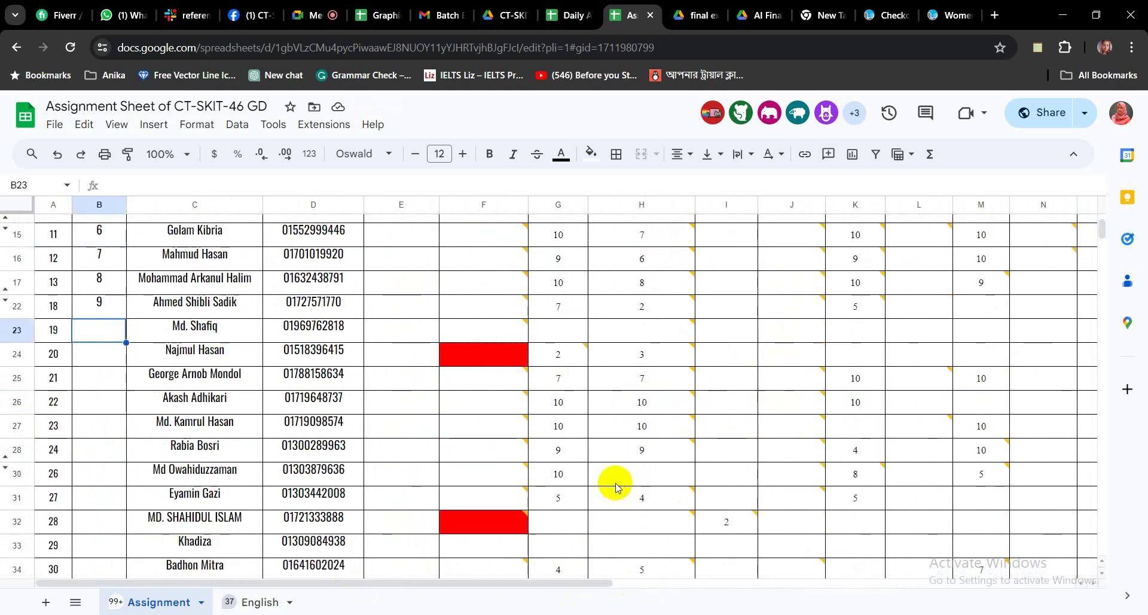
scroll(616, 485, "down", 4)
scroll(614, 485, "up", 10)
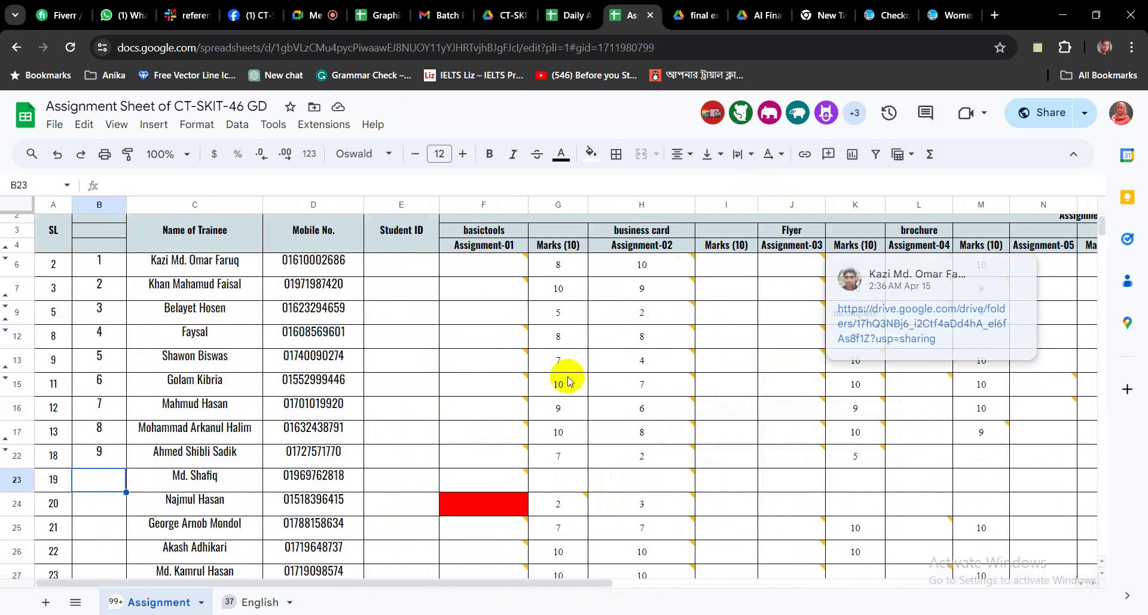
Review the trainees' marks across the assignment columns, checking the blank brochure marks in rows 12, 22, 23 and 24 and the totals
left_click_drag(531, 584, 808, 518)
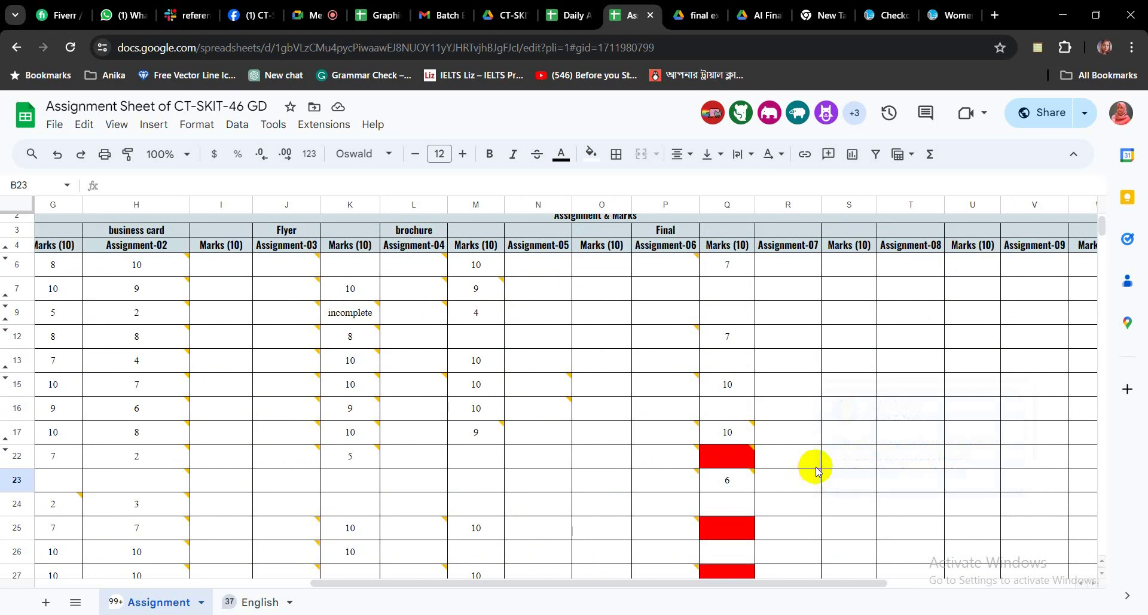
left_click(485, 344)
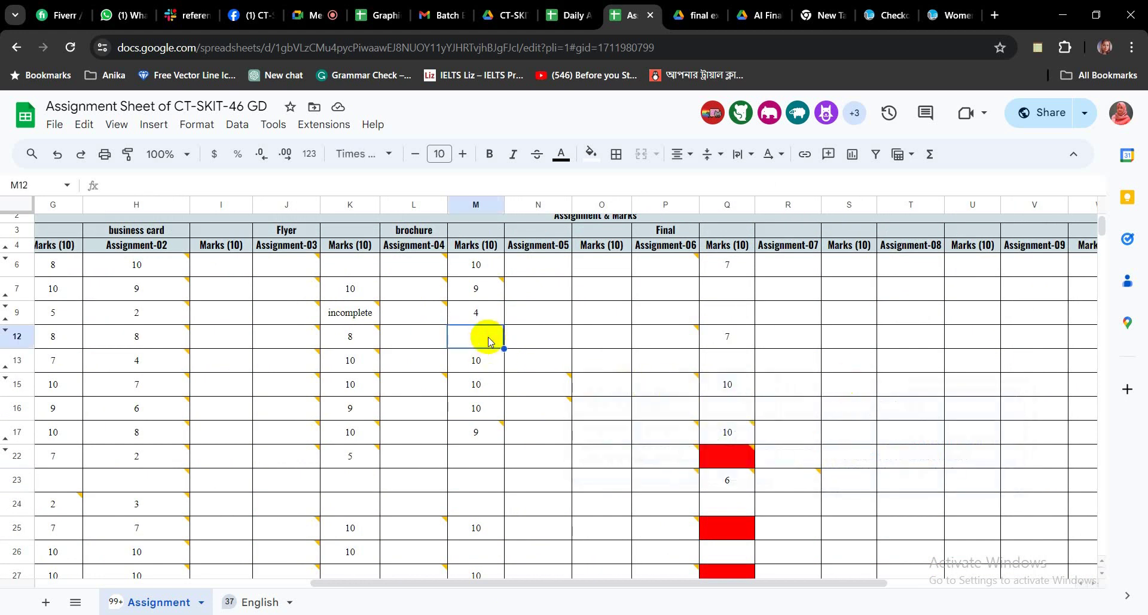
left_click(488, 461)
left_click(489, 481)
left_click(489, 506)
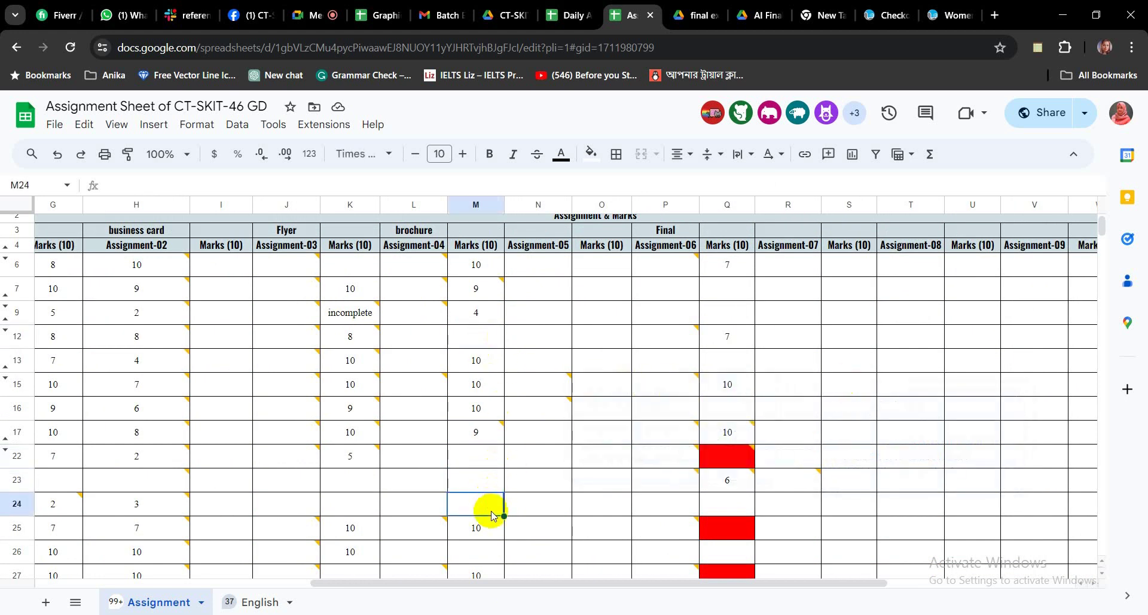
left_click_drag(561, 585, 431, 584)
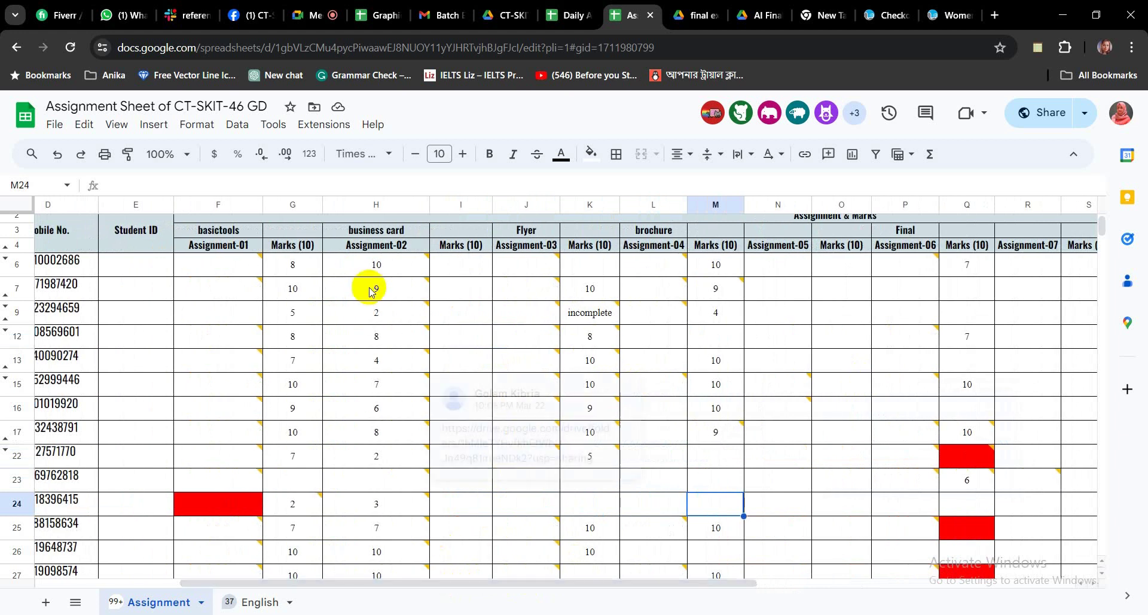
left_click_drag(566, 585, 968, 571)
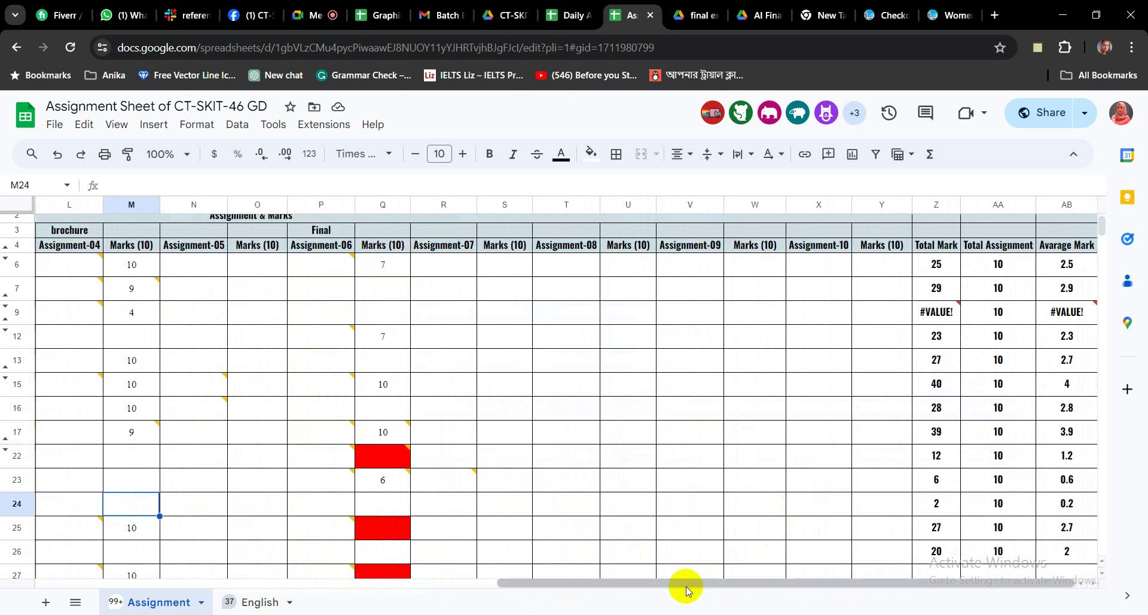
left_click_drag(686, 585, 550, 589)
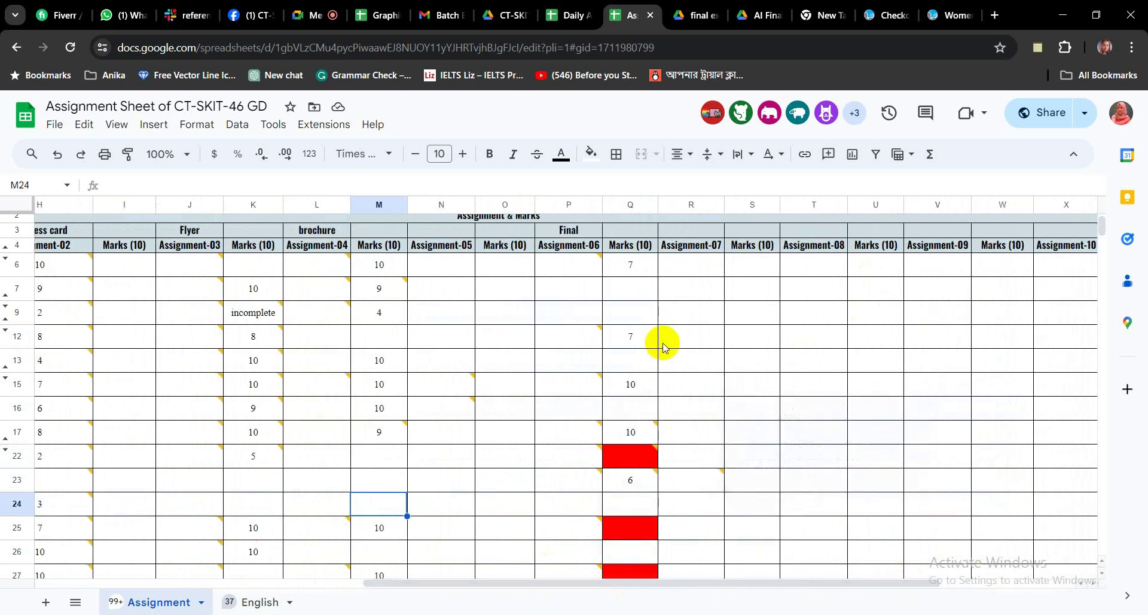
Look over the Final assignment marks down to the last trainee row and back to the sheet header
scroll(682, 335, "down", 5)
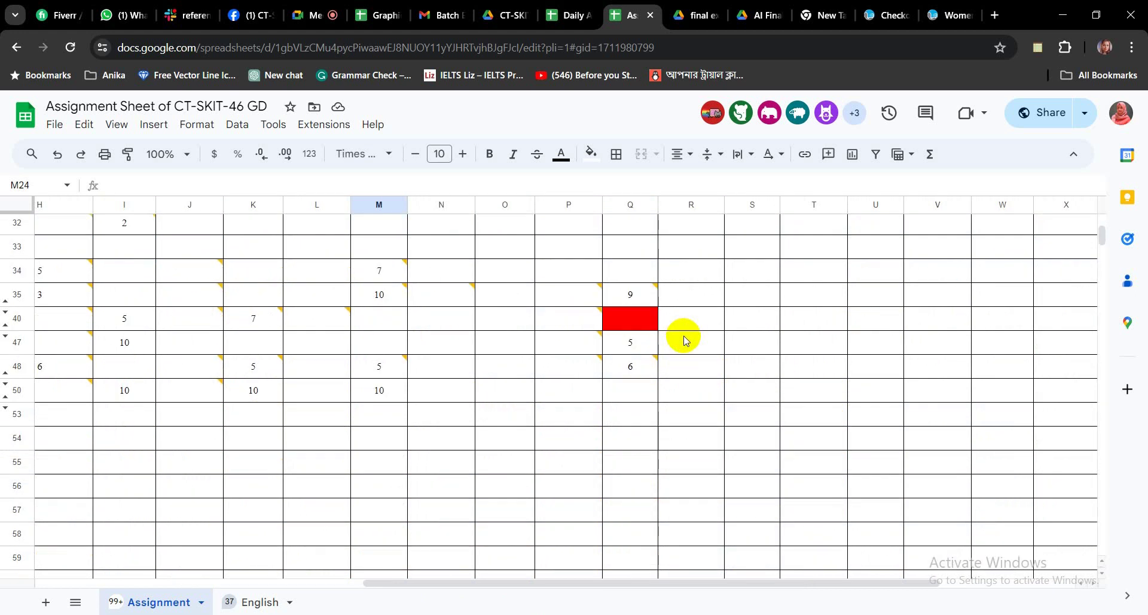
scroll(684, 340, "up", 6)
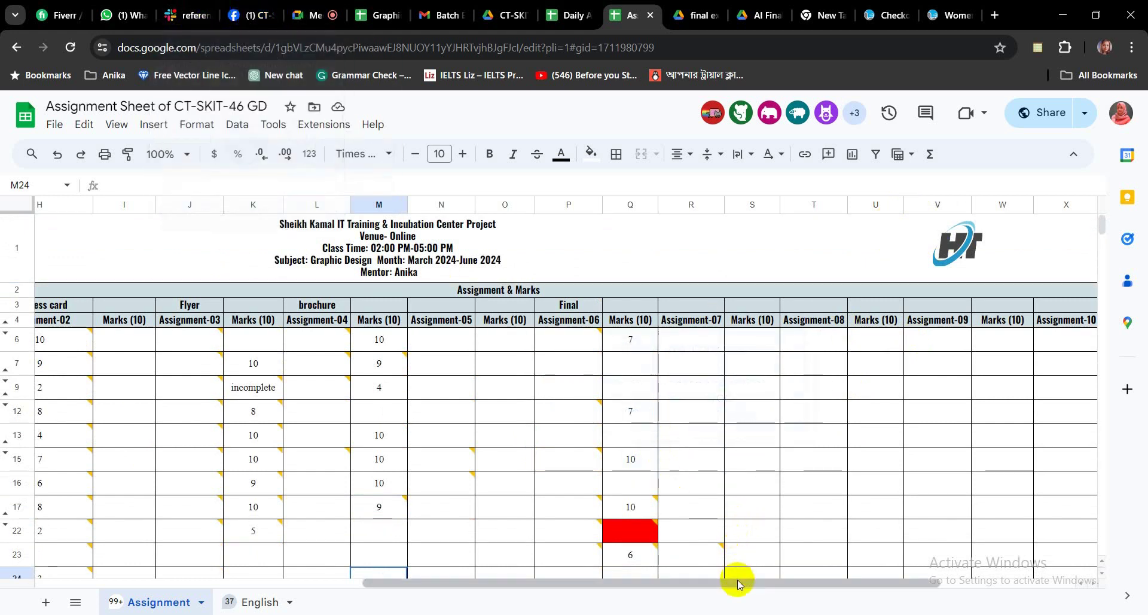
left_click_drag(737, 583, 690, 589)
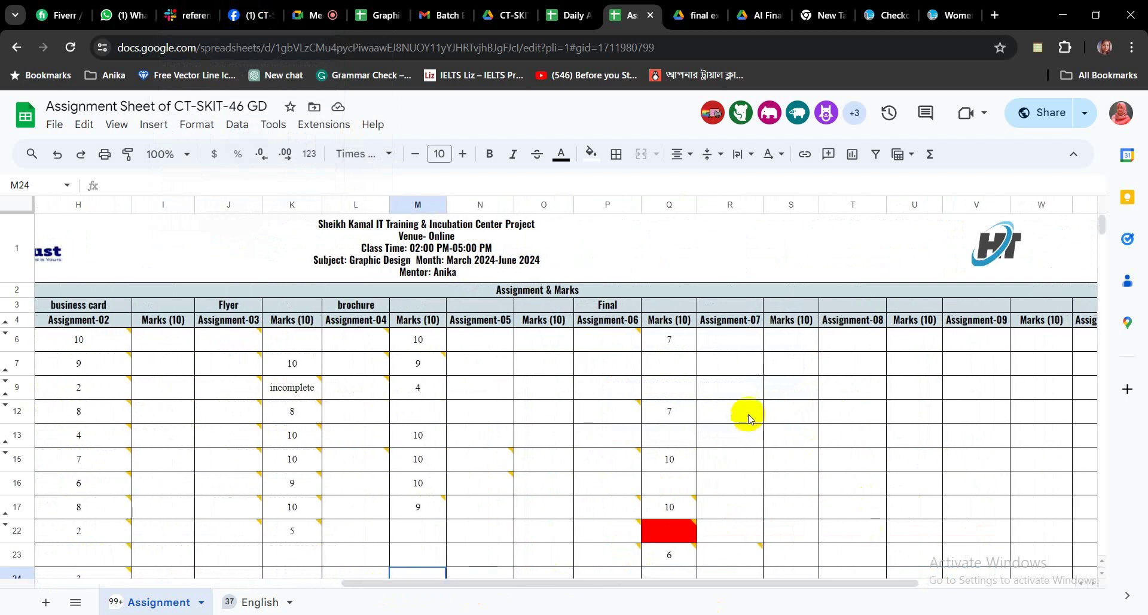
Switch to the Google Meet call and check the options for the current presentation
left_click(310, 22)
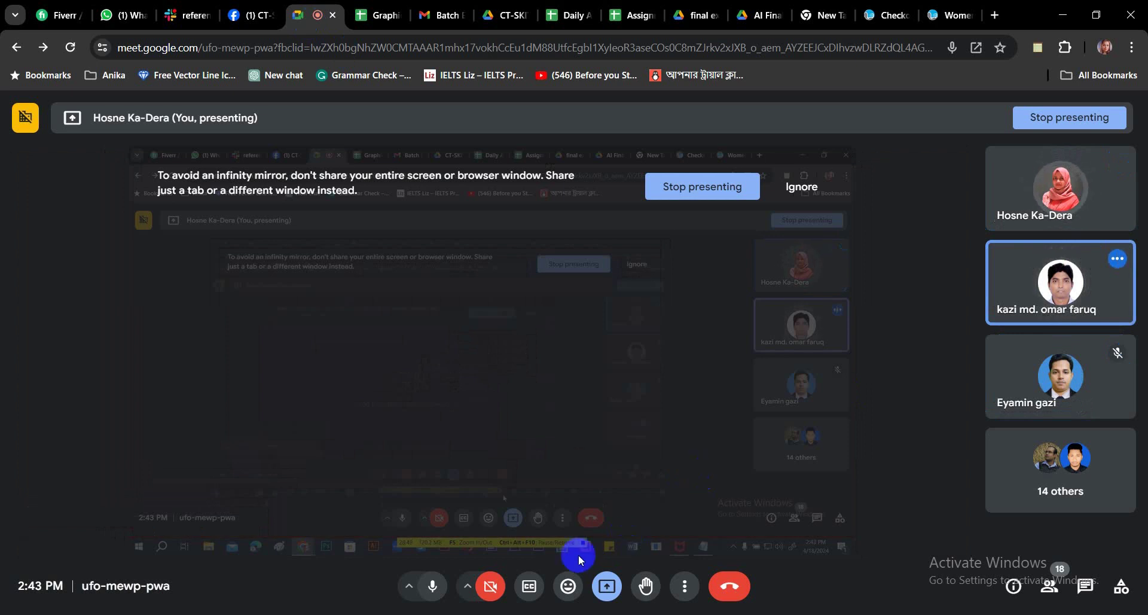
left_click(613, 592)
left_click(613, 593)
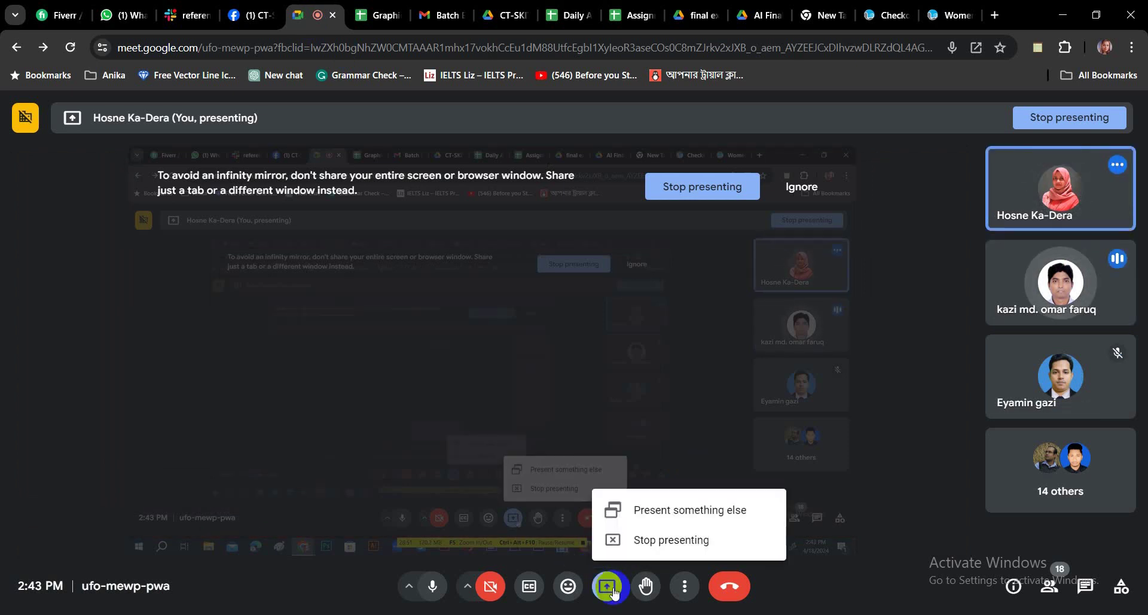
left_click(613, 591)
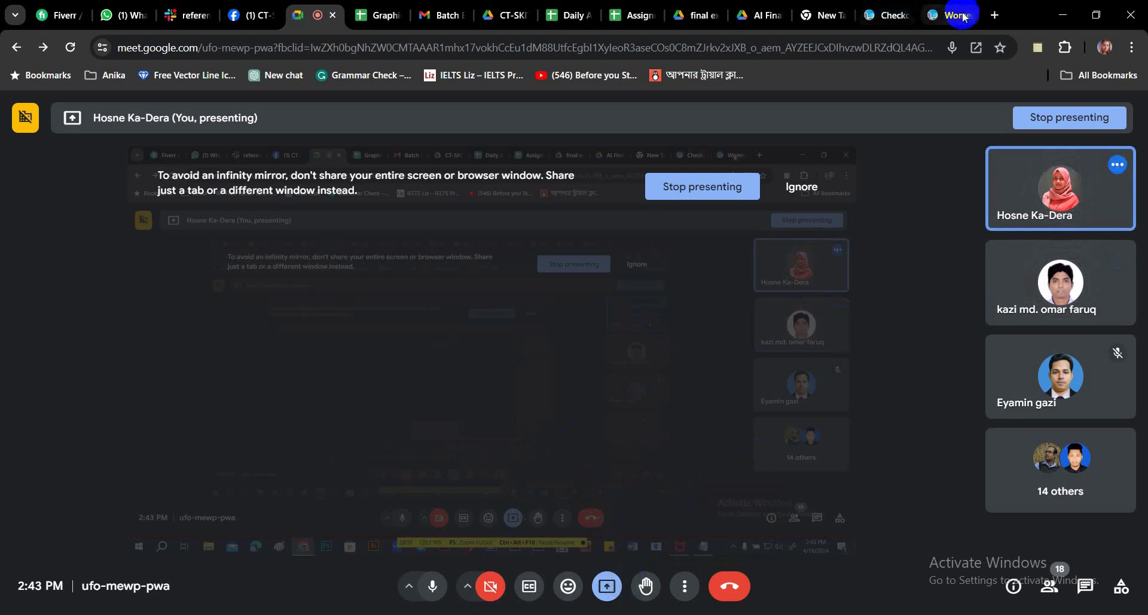
Search Google in a new tab for "social media banner size 2024" and highlight the featured size answer and the query
left_click(996, 15)
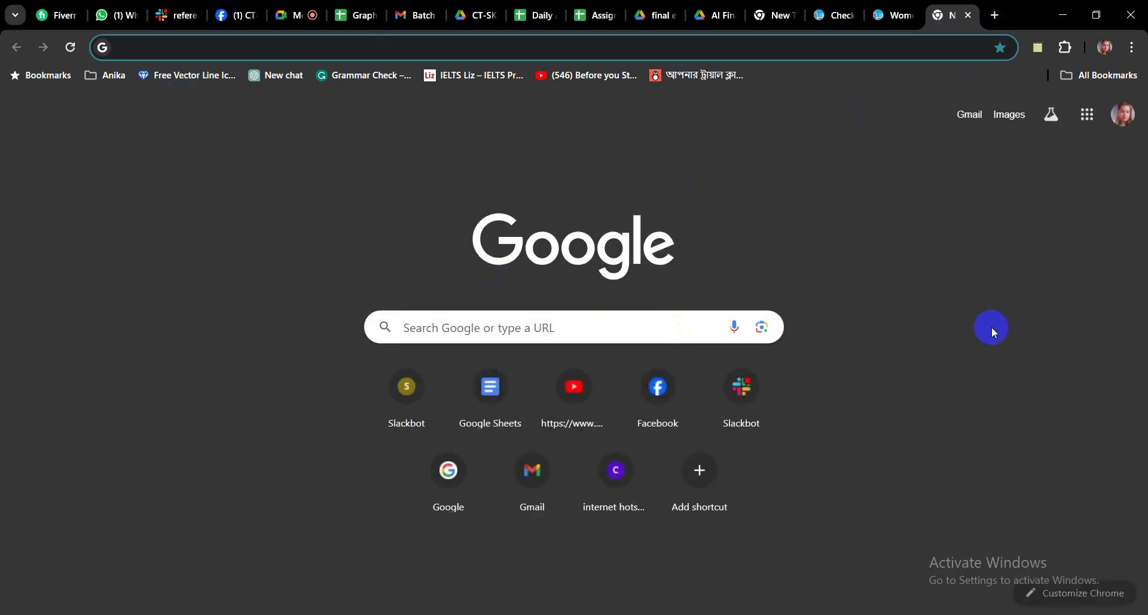
left_click(572, 328)
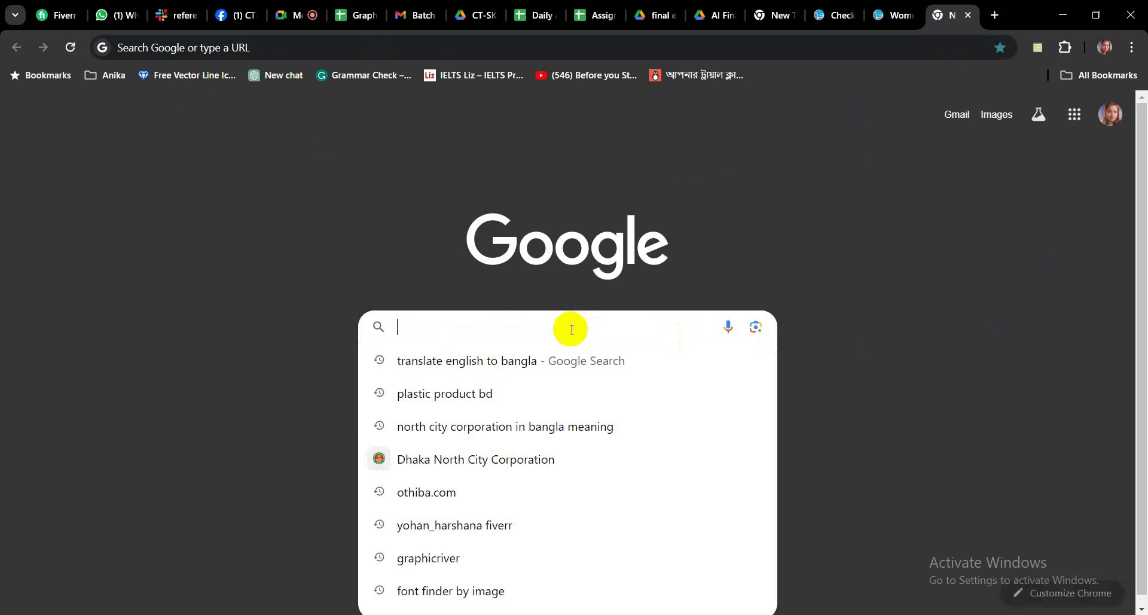
type("soci")
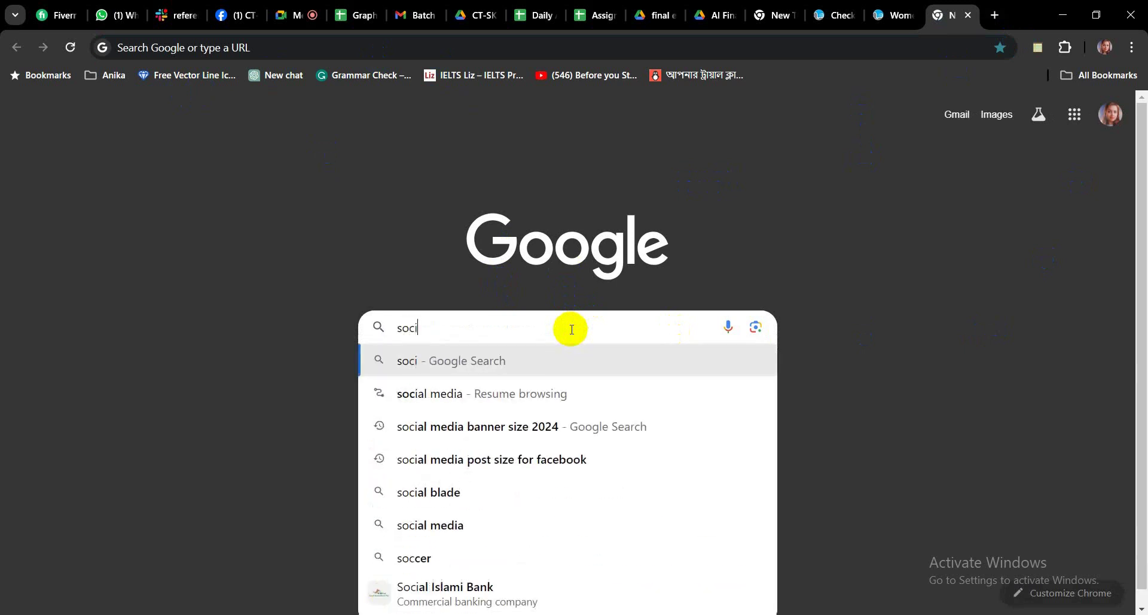
type("al med")
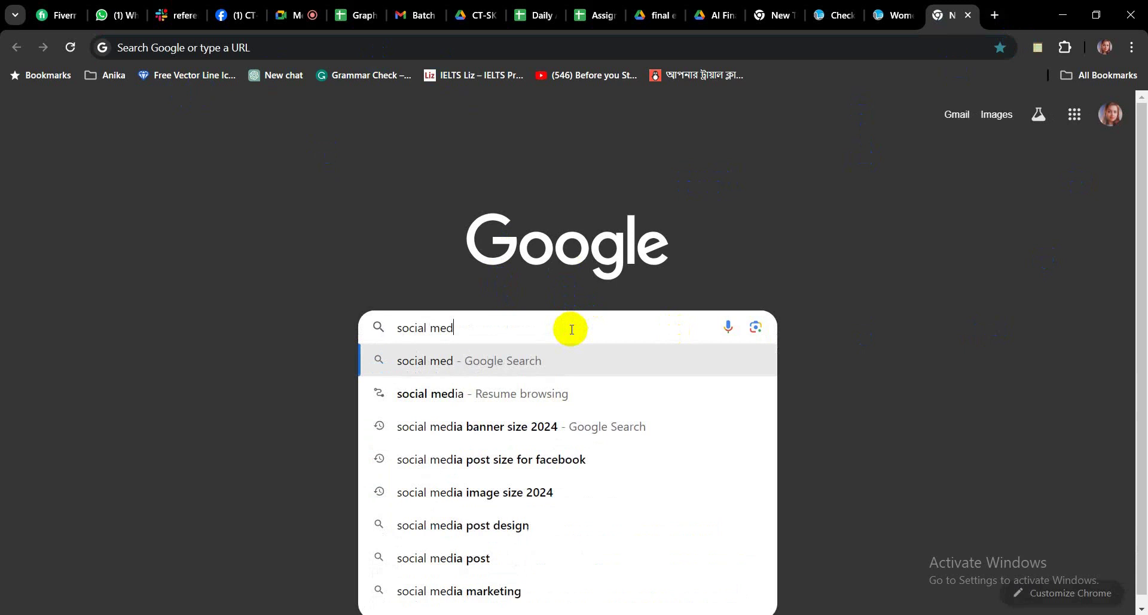
type("ia banner ")
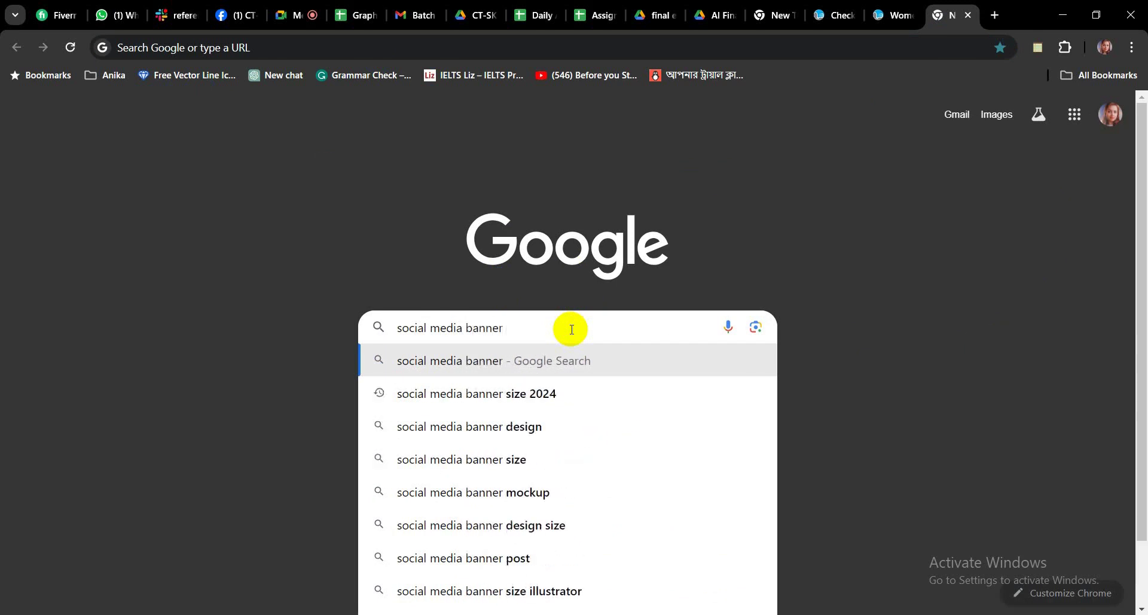
type("size")
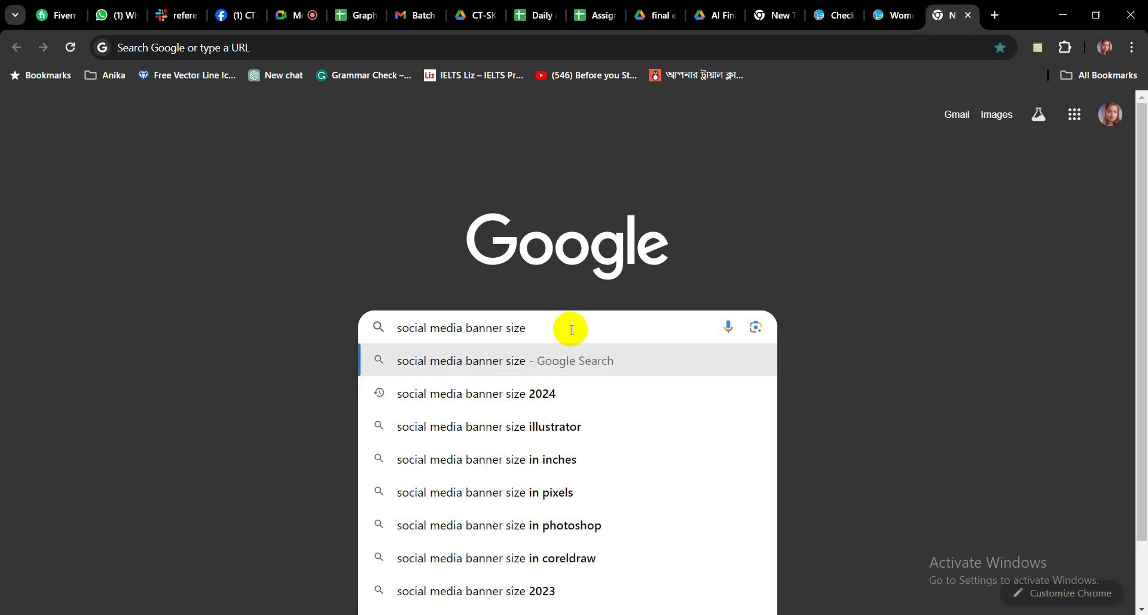
left_click(573, 394)
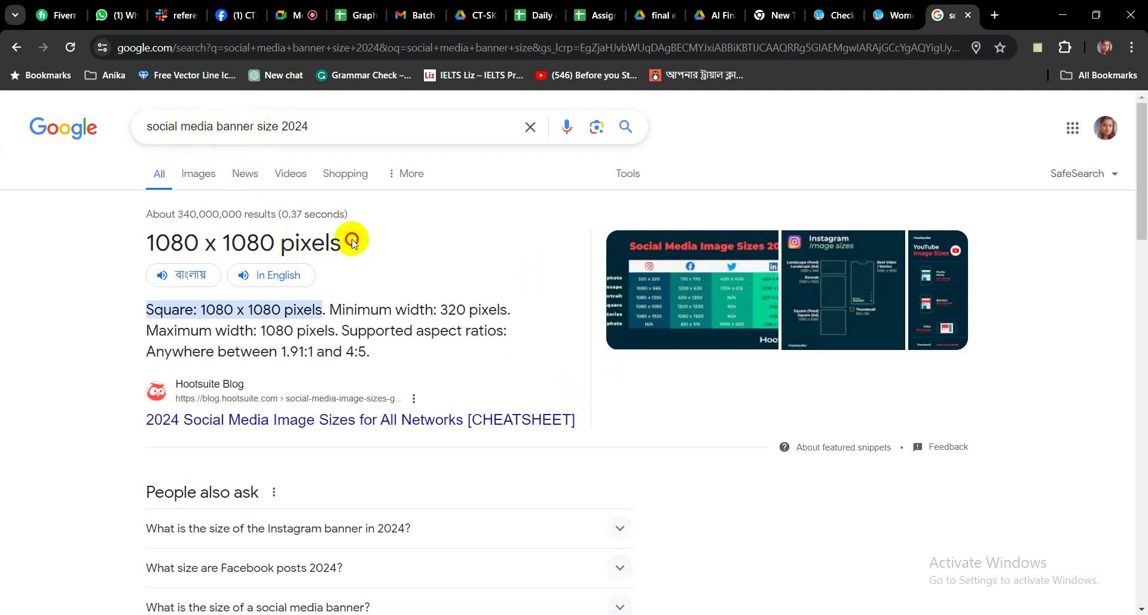
left_click_drag(353, 241, 142, 255)
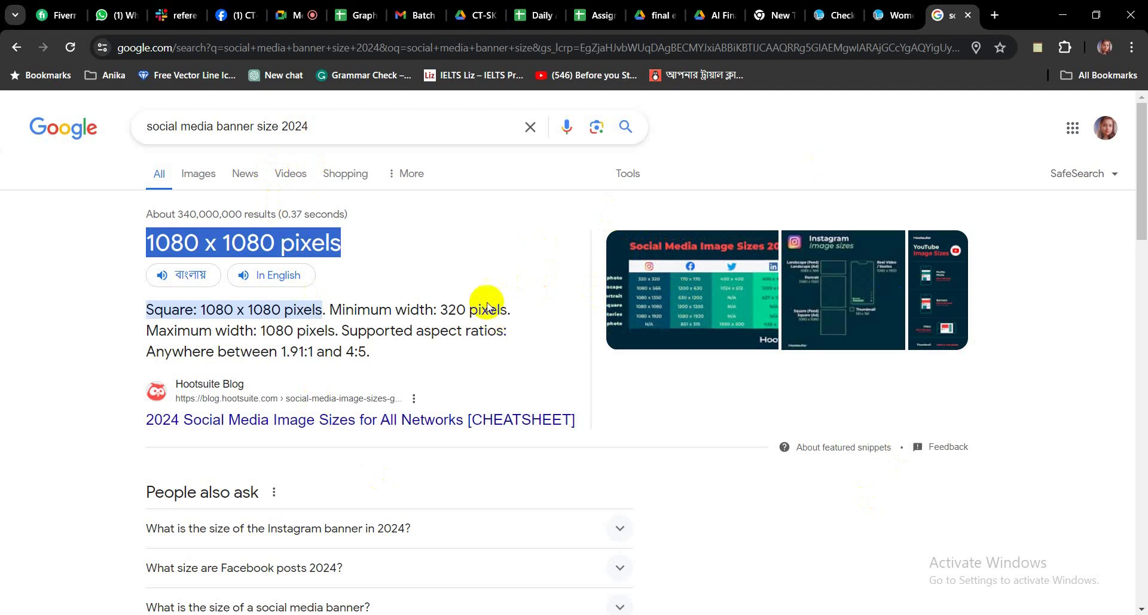
left_click_drag(332, 127, 121, 116)
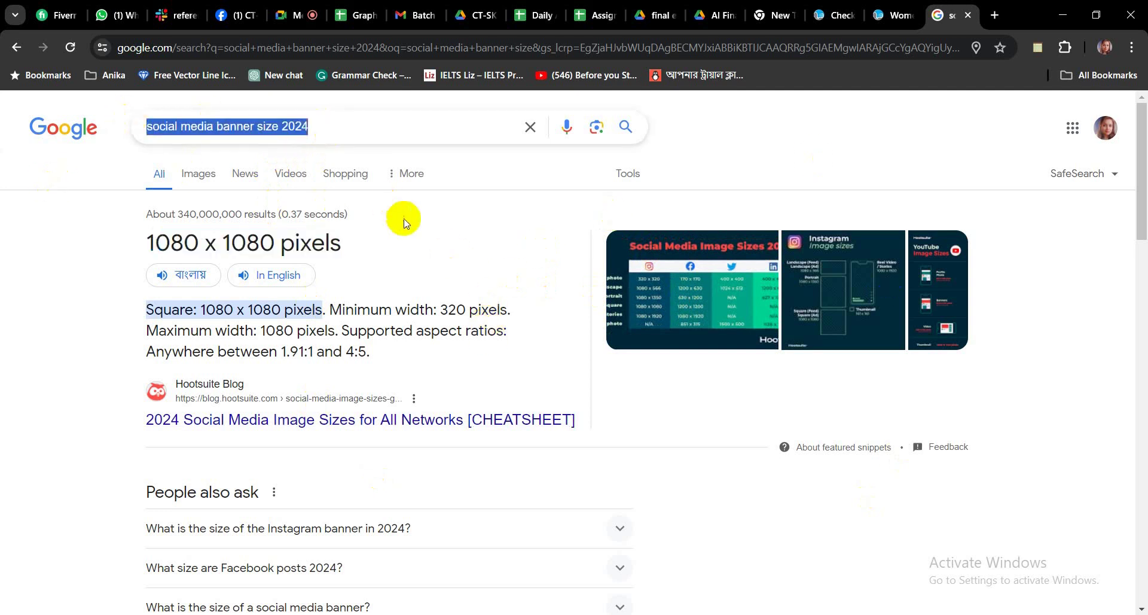
Open Brandwatch's 2024 Social Media Image Sizes Guide and Hootsuite's 2024 image sizes cheatsheet from the results in separate new tabs
scroll(407, 251, "down", 5)
scroll(408, 266, "down", 3)
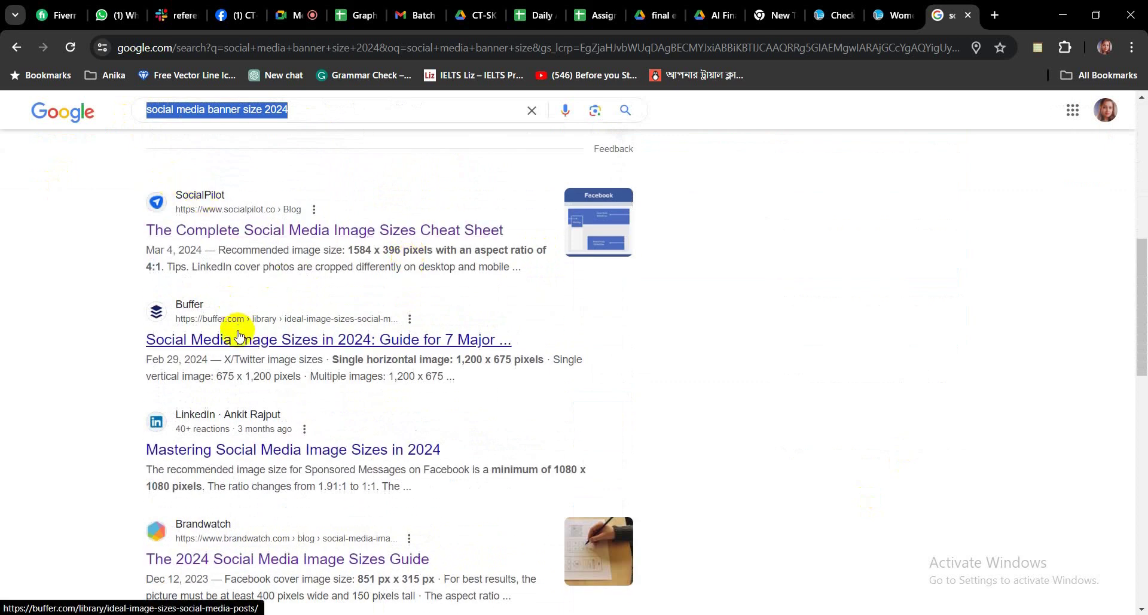
right_click(268, 564)
left_click(296, 378)
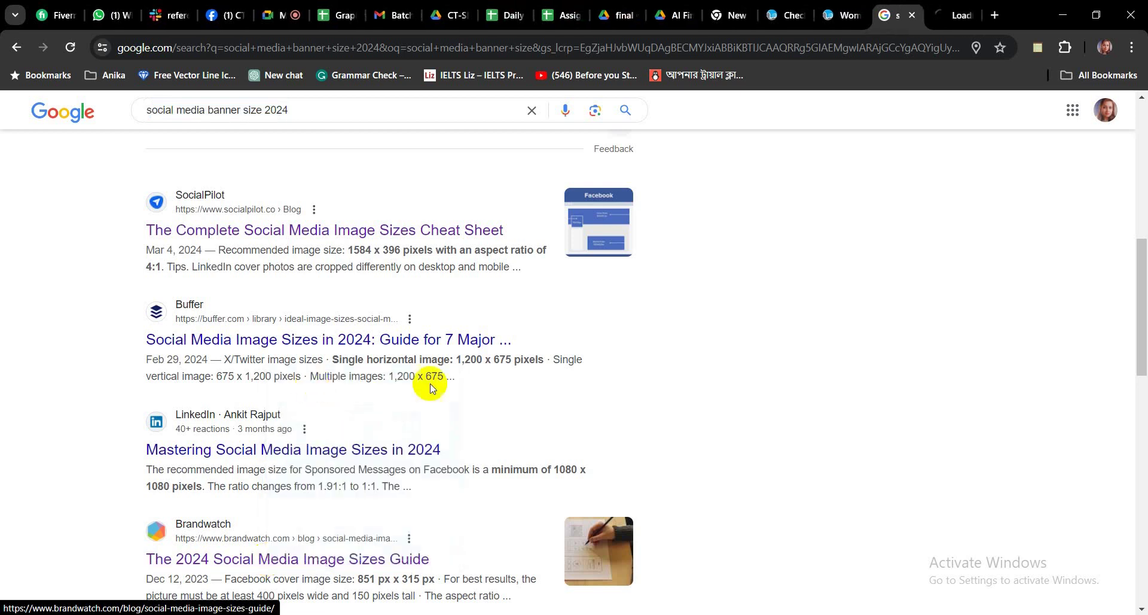
scroll(559, 401, "up", 10)
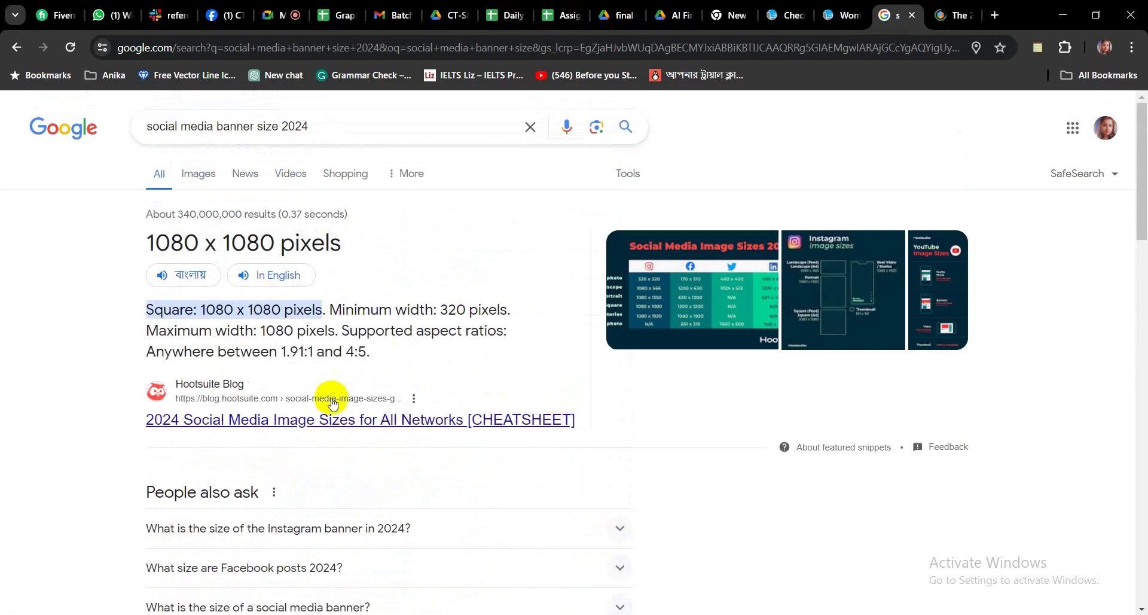
right_click(334, 419)
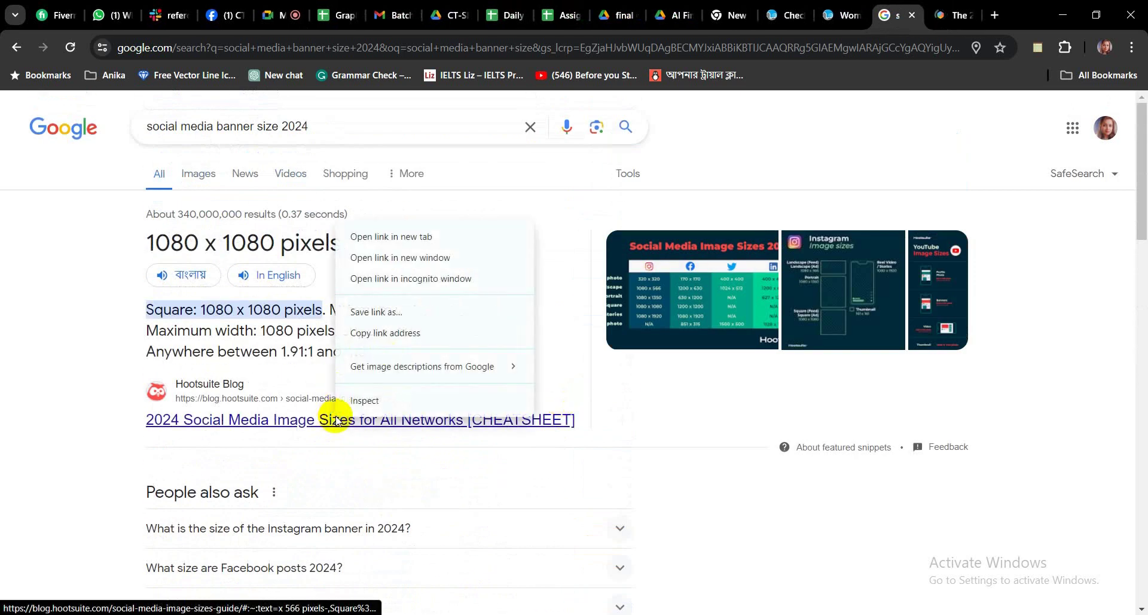
left_click(371, 242)
Examine the Brandwatch guide's platform list and its Facebook profile picture and cover image size guidelines
left_click(892, 17)
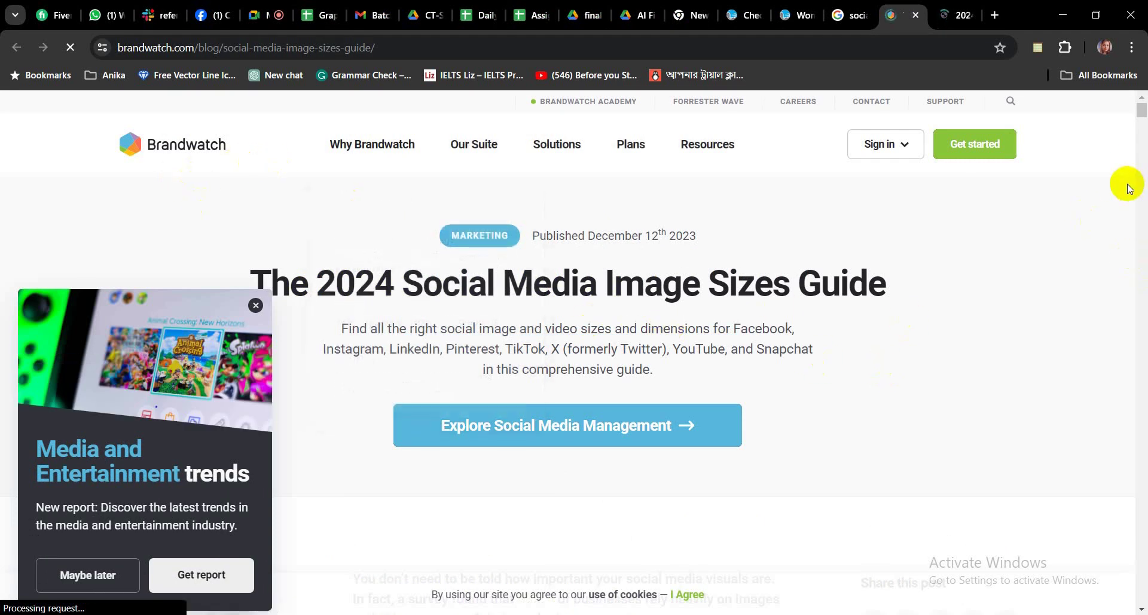
scroll(1115, 296, "down", 15)
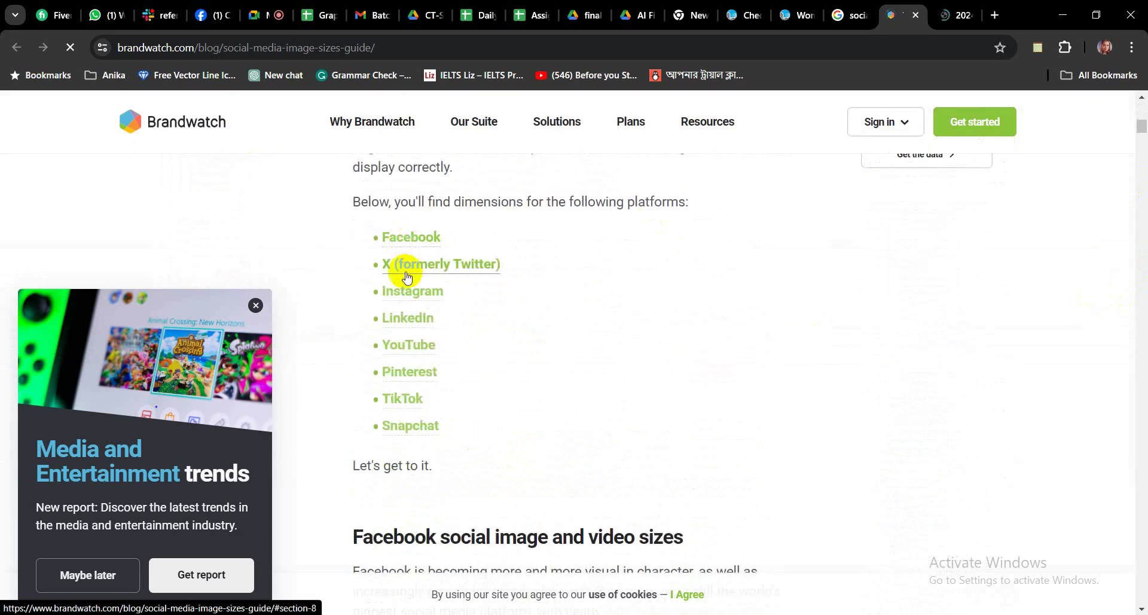
scroll(728, 414, "down", 9)
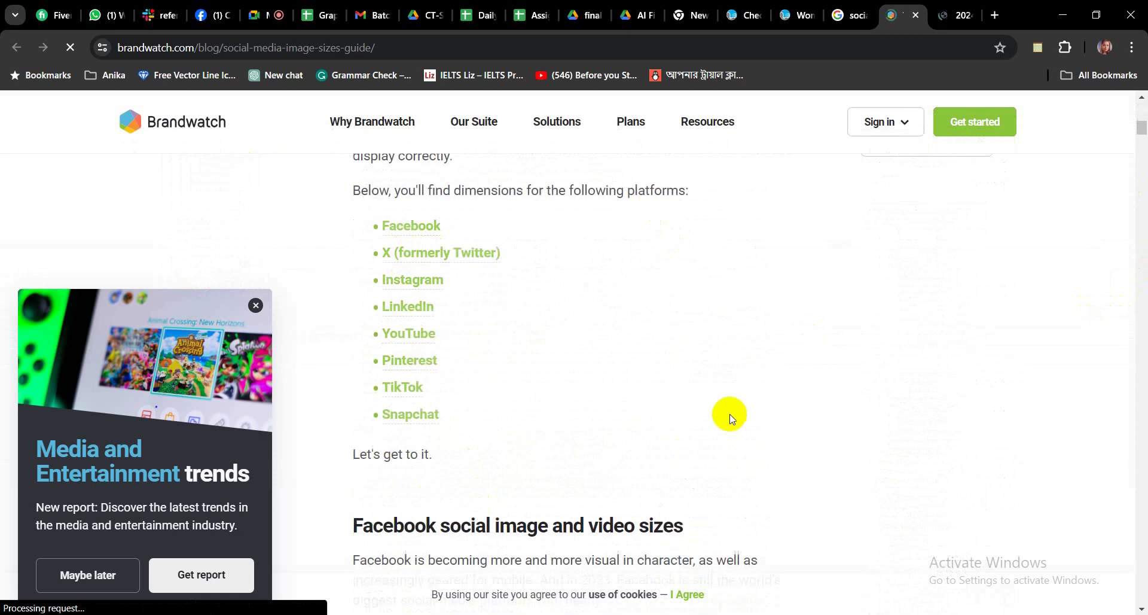
scroll(729, 417, "down", 6)
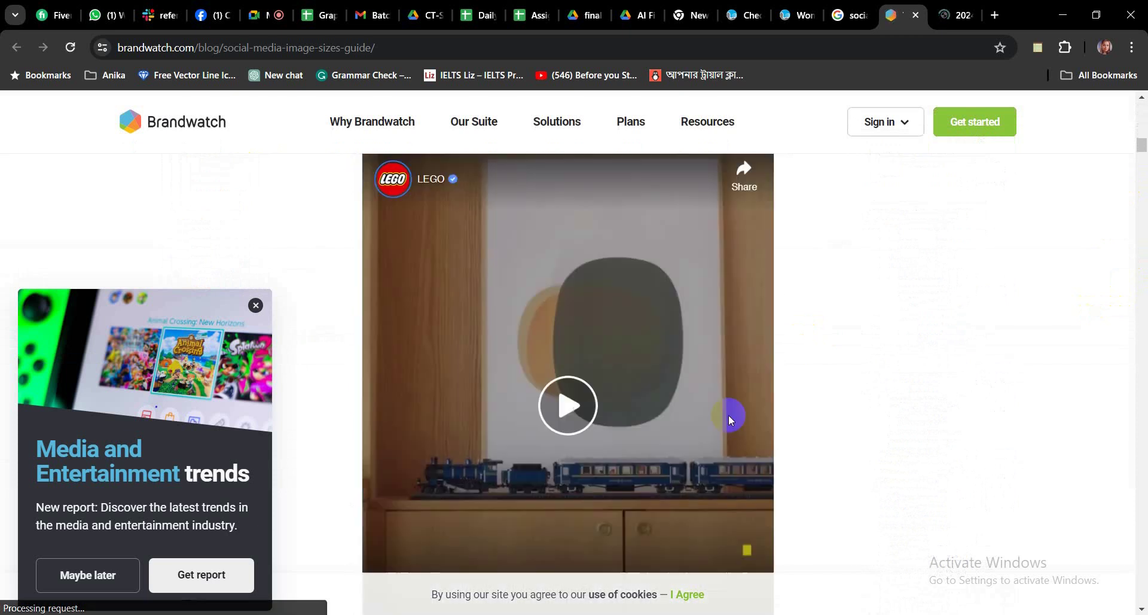
scroll(727, 421, "down", 5)
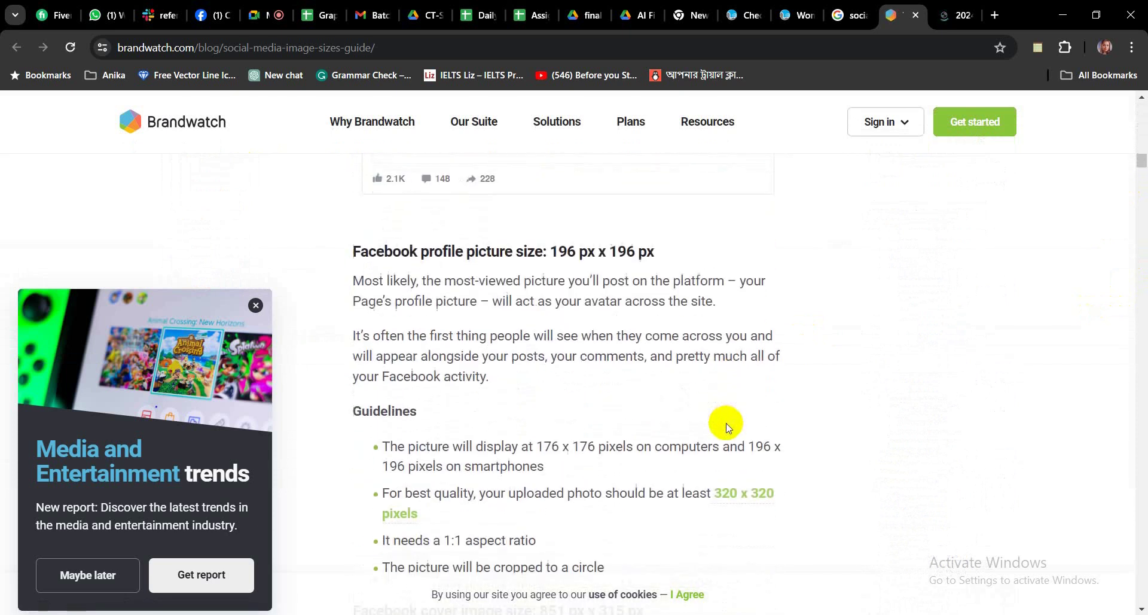
scroll(449, 389, "down", 5)
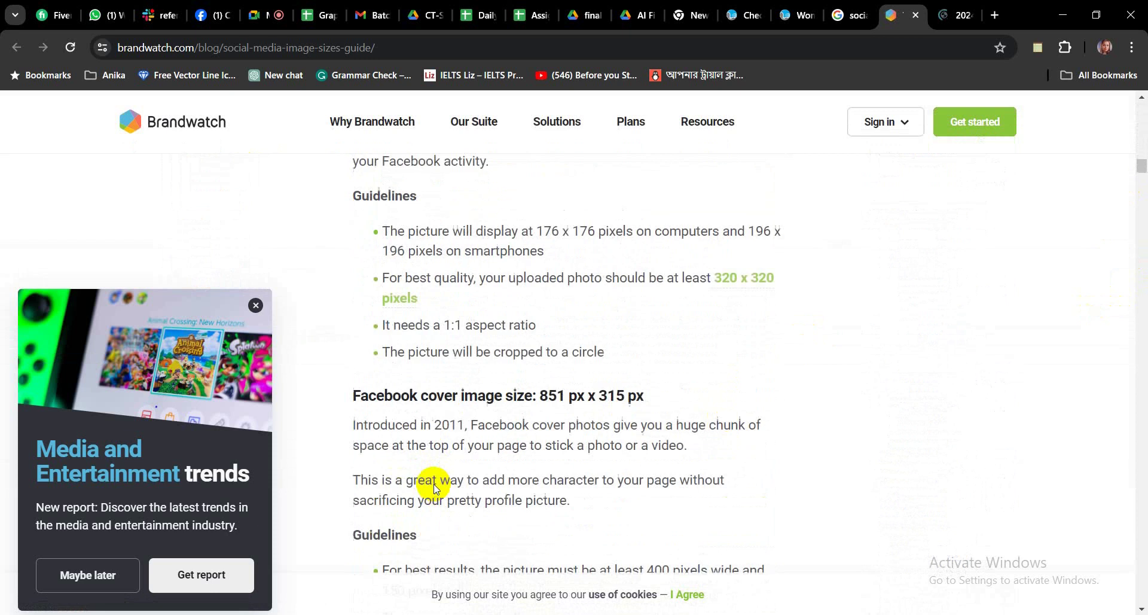
scroll(492, 419, "down", 14)
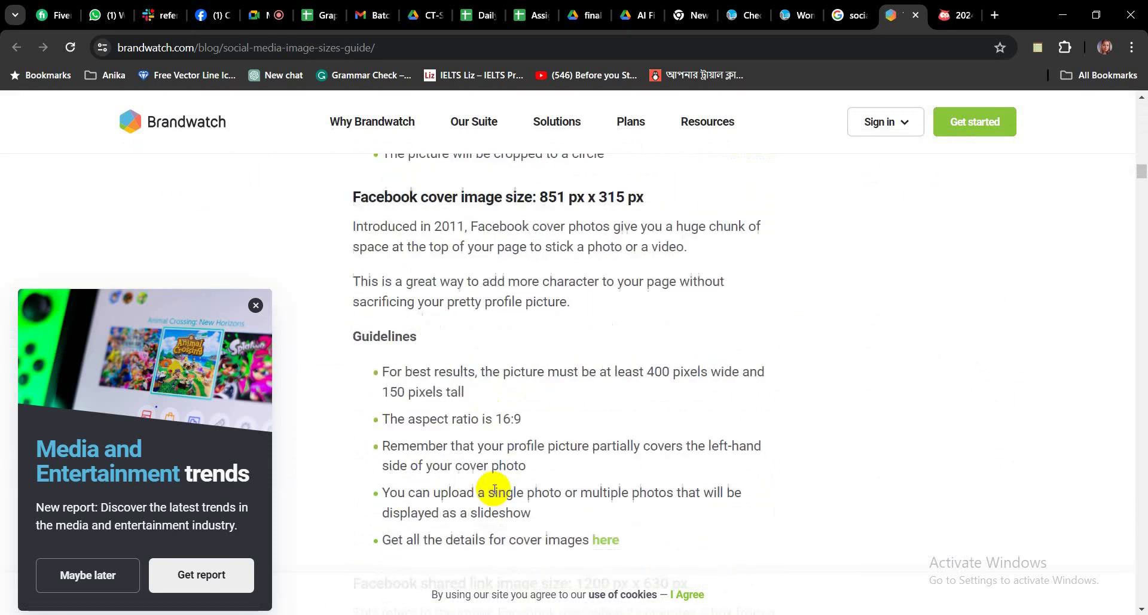
Dismiss the trial offer on the Hootsuite cheatsheet and find its quick Social Media Image Sizes 2024 table
left_click(951, 16)
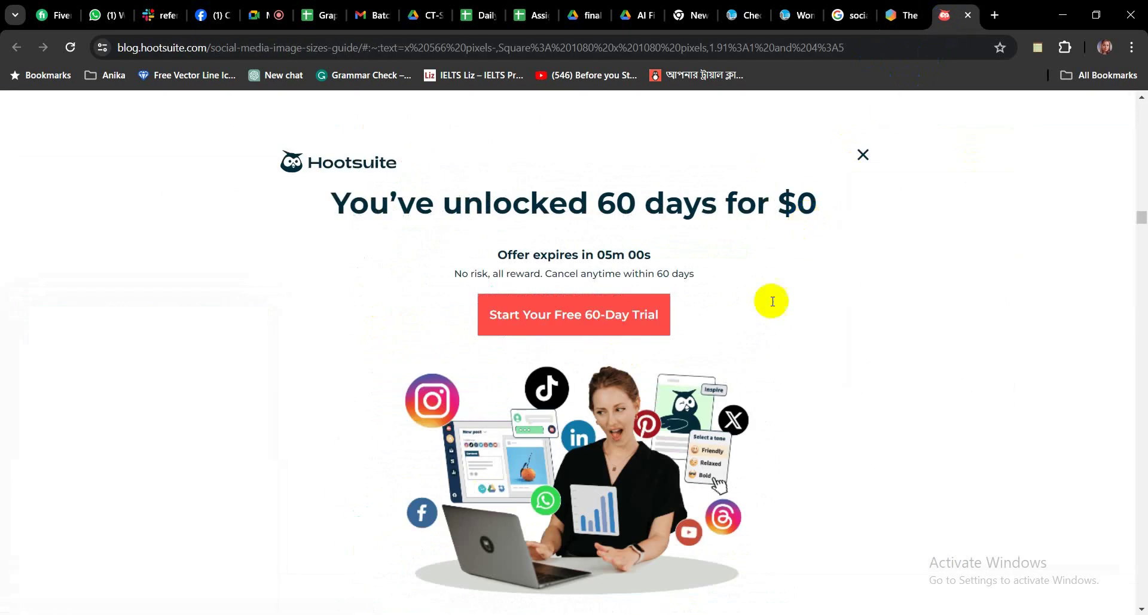
left_click(862, 155)
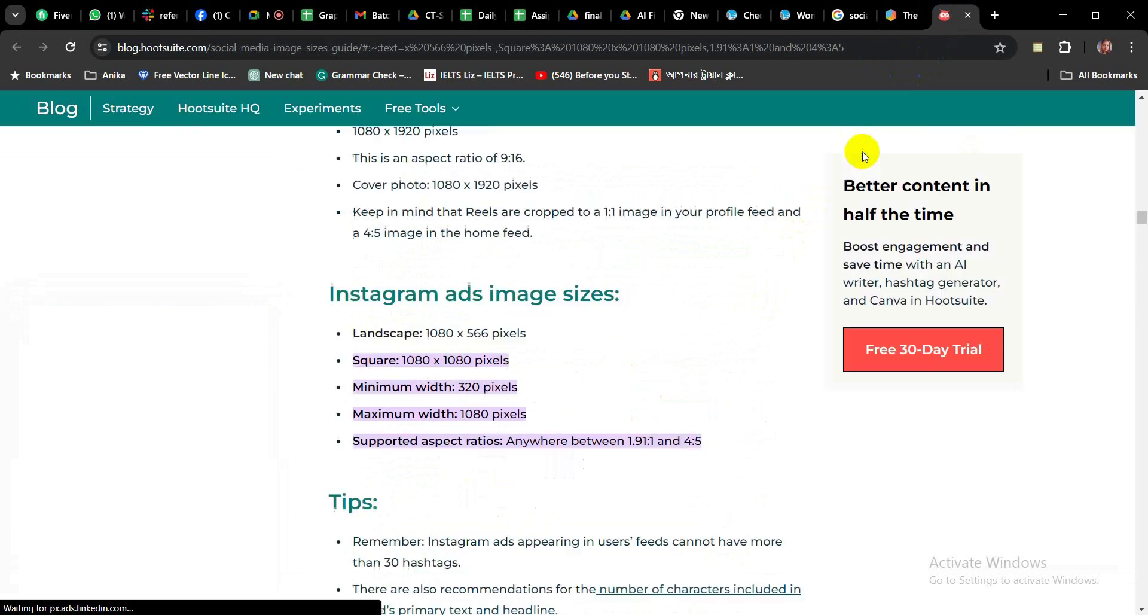
scroll(722, 337, "up", 15)
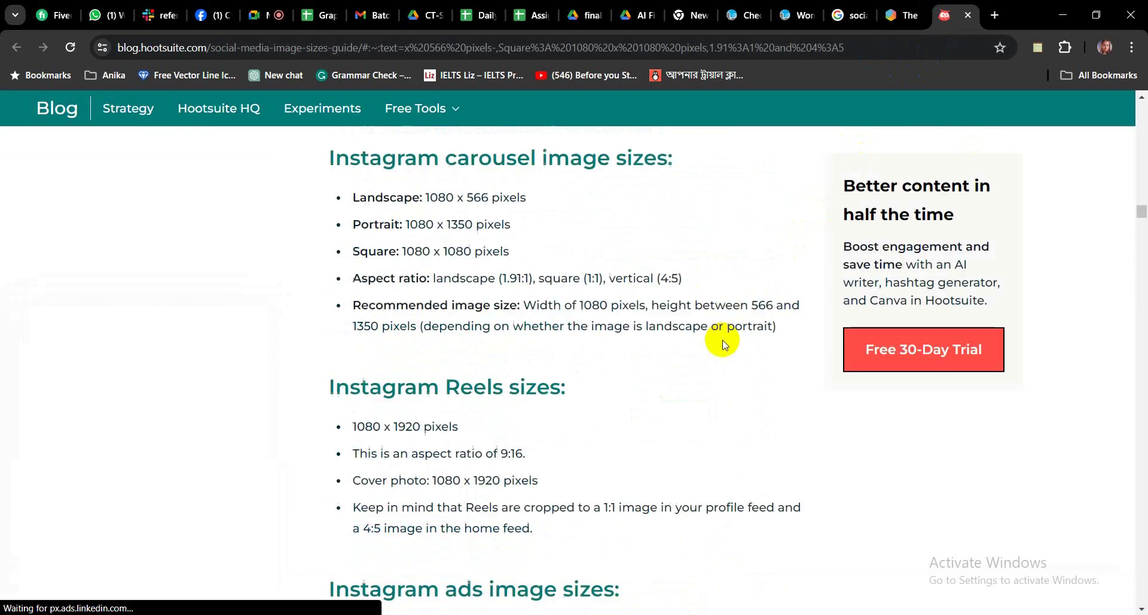
scroll(723, 339, "up", 15)
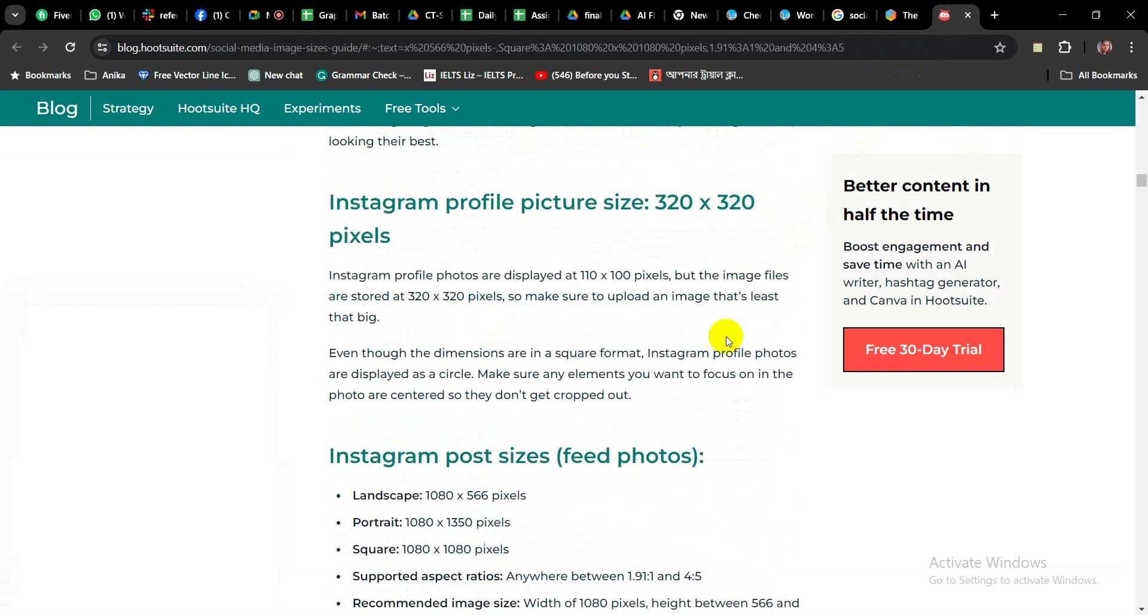
scroll(1142, 174, "up", 3)
left_click_drag(1143, 173, 1142, 108)
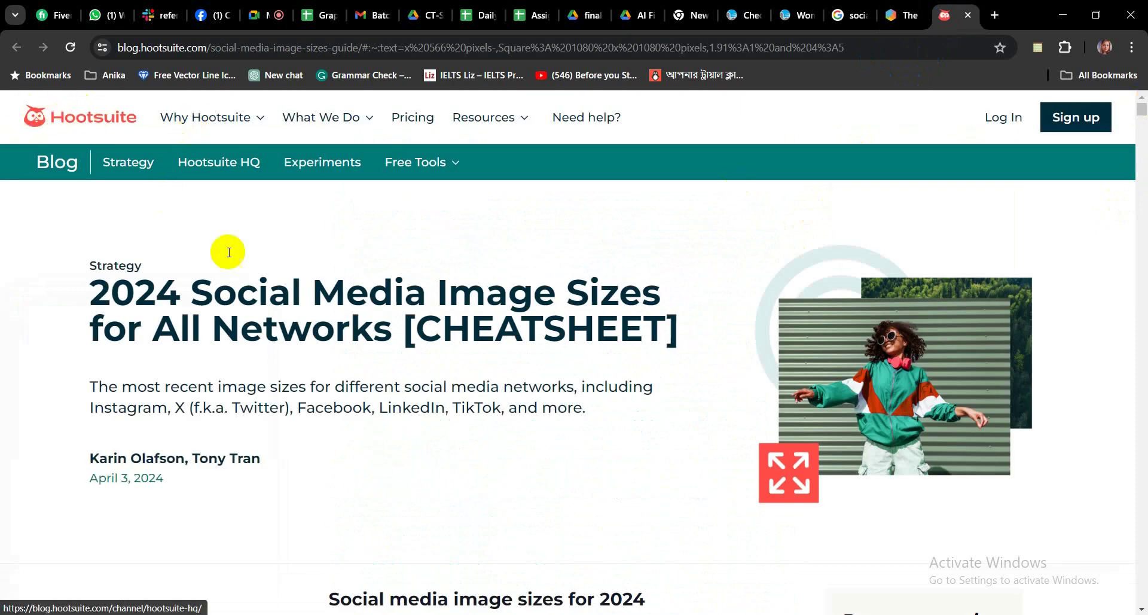
scroll(633, 461, "down", 4)
scroll(634, 463, "down", 15)
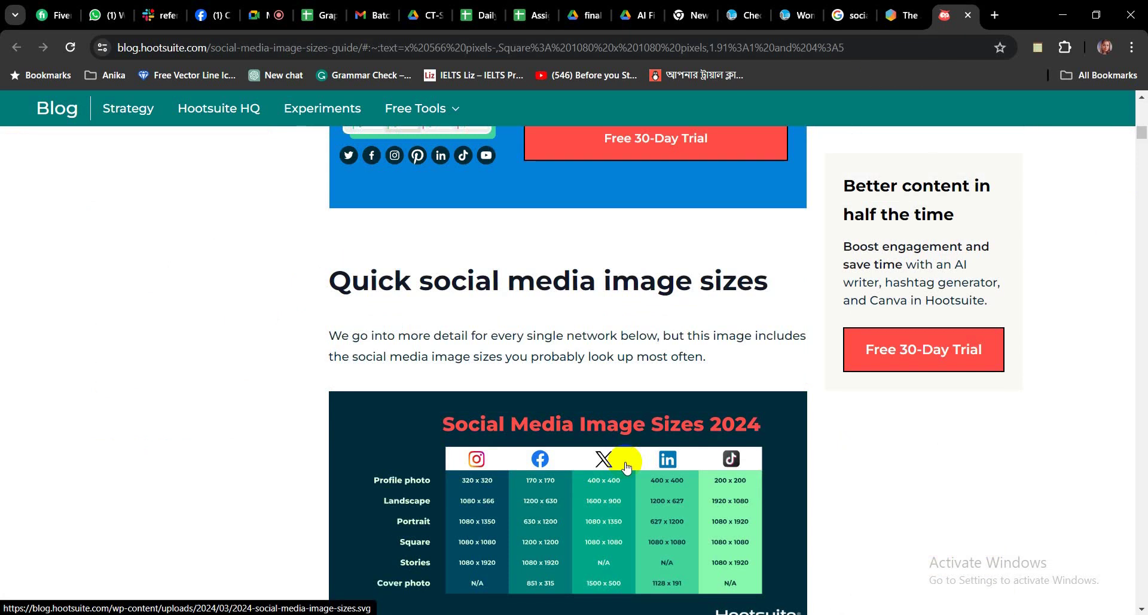
Check the Google Meet call and return to the Hootsuite image sizes table
left_click(256, 23)
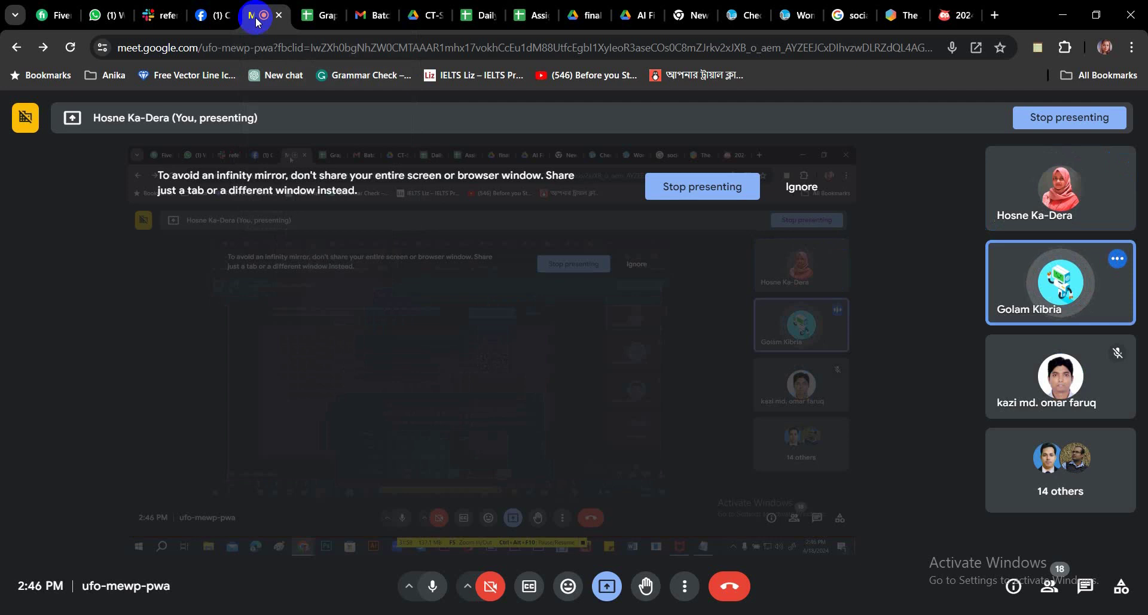
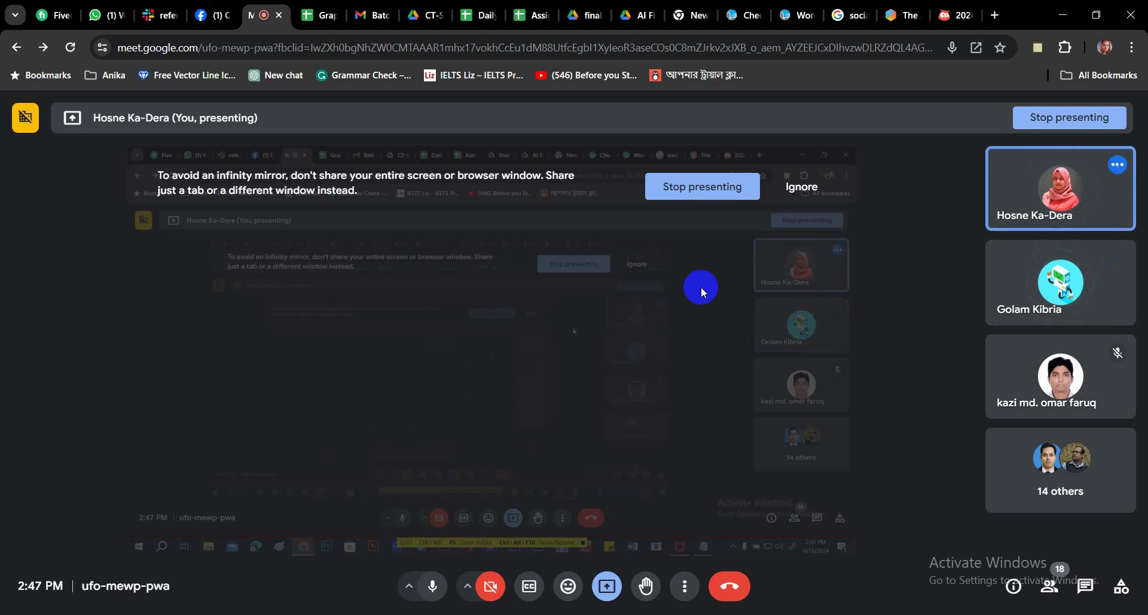
left_click(959, 17)
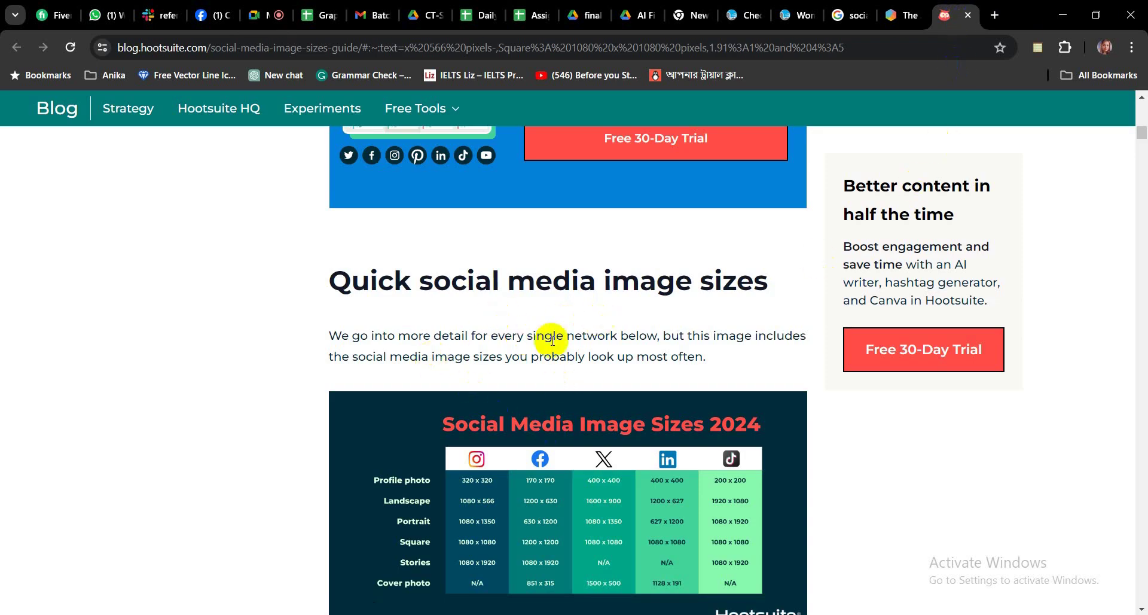
Examine the Social Media Image Sizes 2024 table and highlight the profile photo, landscape, portrait and square sizes under Basic Instagram image sizes
scroll(552, 341, "down", 3)
scroll(553, 341, "down", 3)
scroll(546, 341, "up", 1)
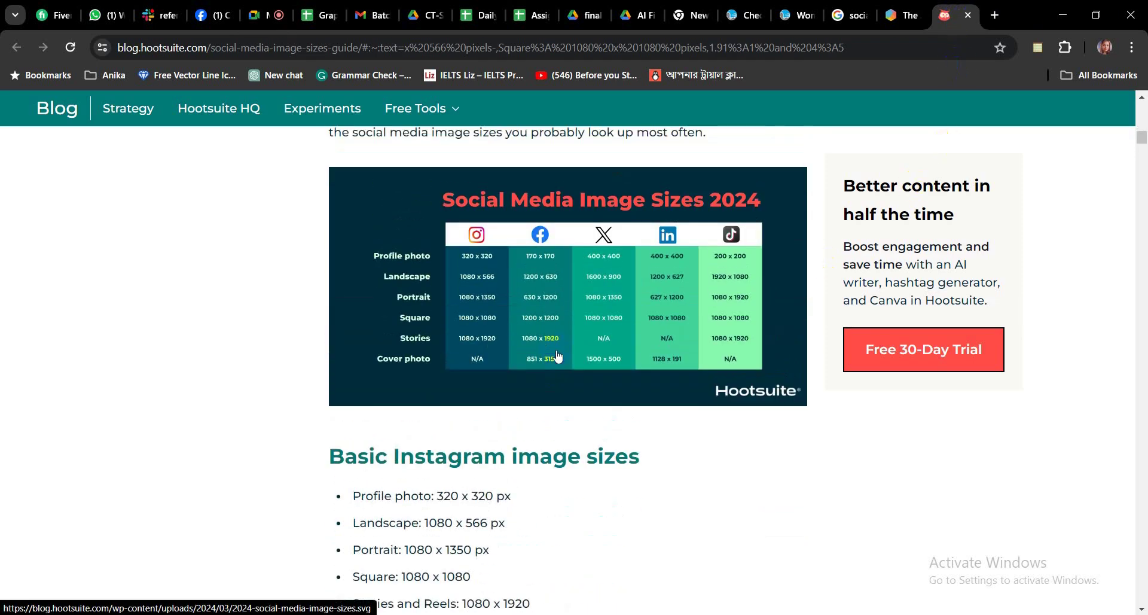
scroll(556, 351, "down", 1)
scroll(556, 353, "down", 1)
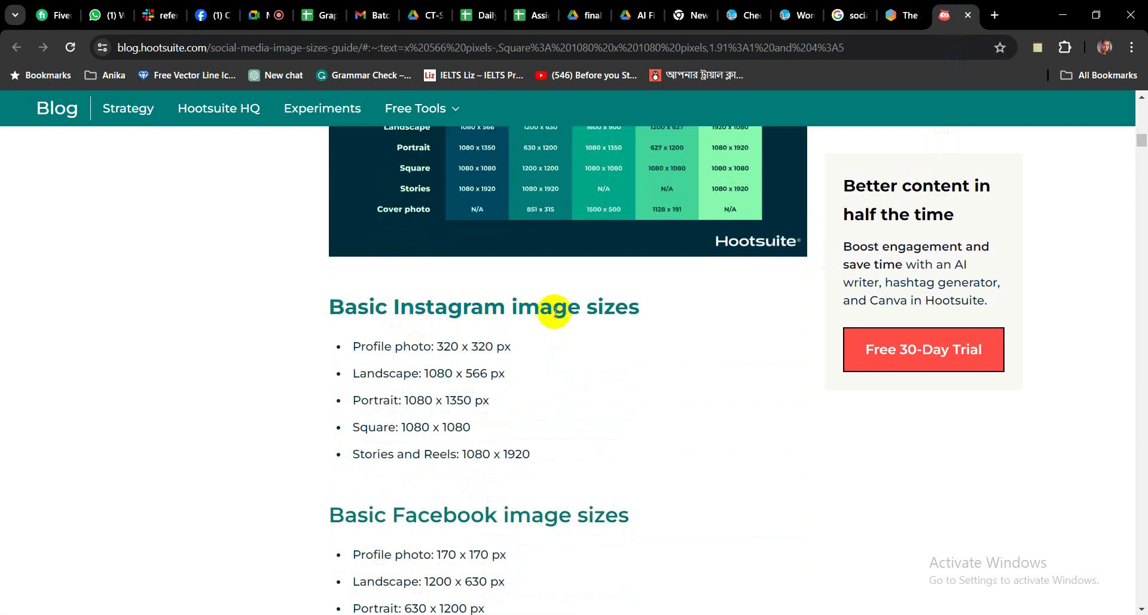
scroll(556, 325, "down", 1)
left_click_drag(437, 271, 507, 297)
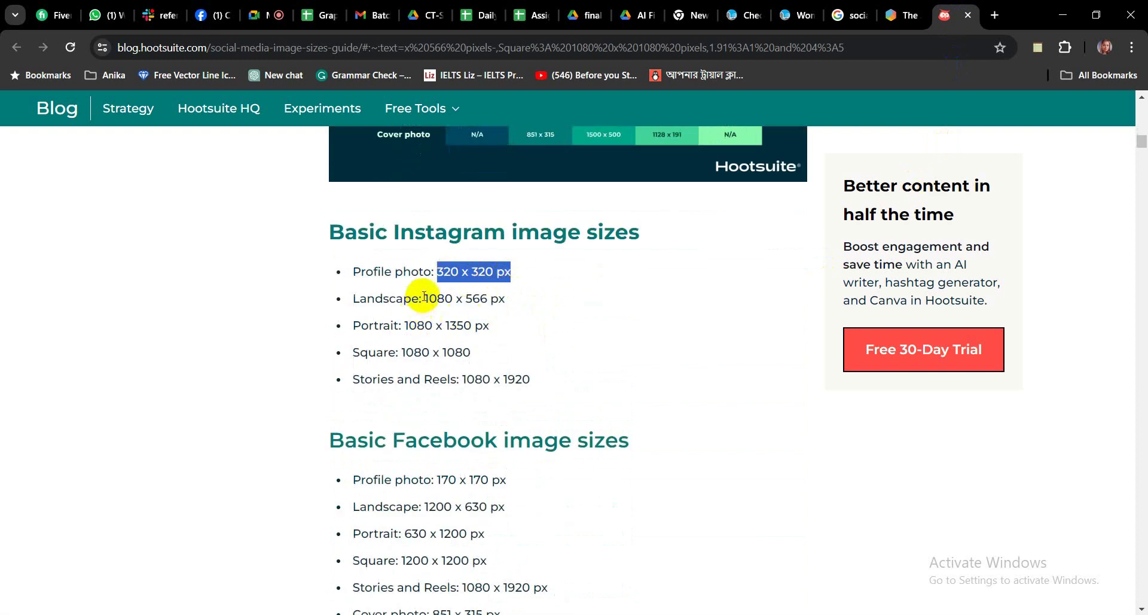
left_click_drag(424, 297, 507, 315)
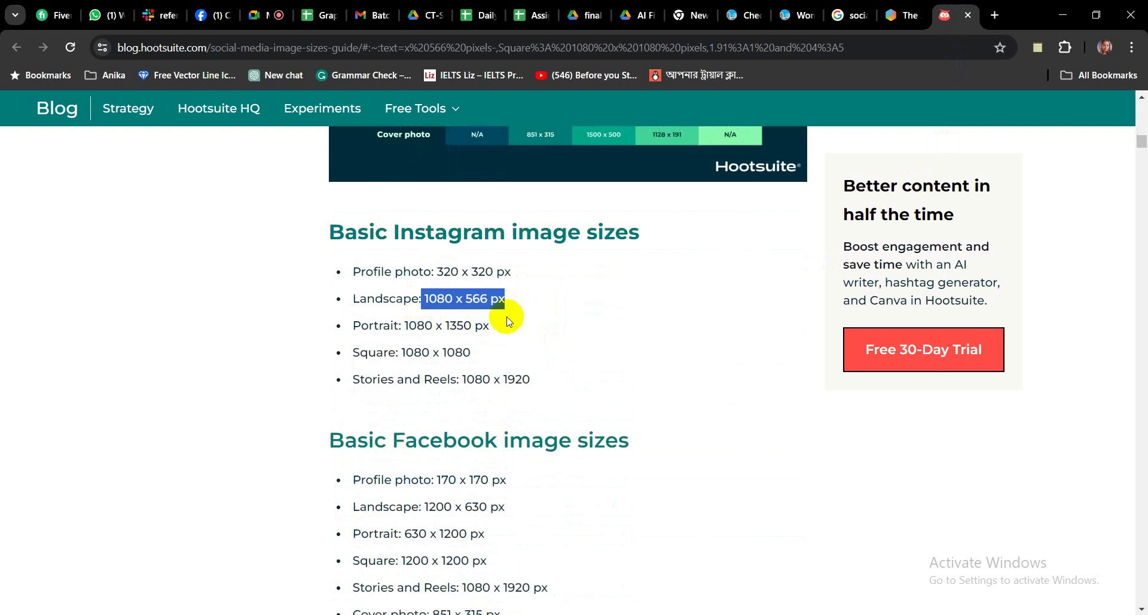
left_click_drag(408, 325, 531, 331)
left_click_drag(406, 353, 521, 392)
Highlight the TikTok profile photo size and review the basic LinkedIn, X and Facebook image size lists
scroll(562, 392, "down", 3)
scroll(584, 393, "down", 10)
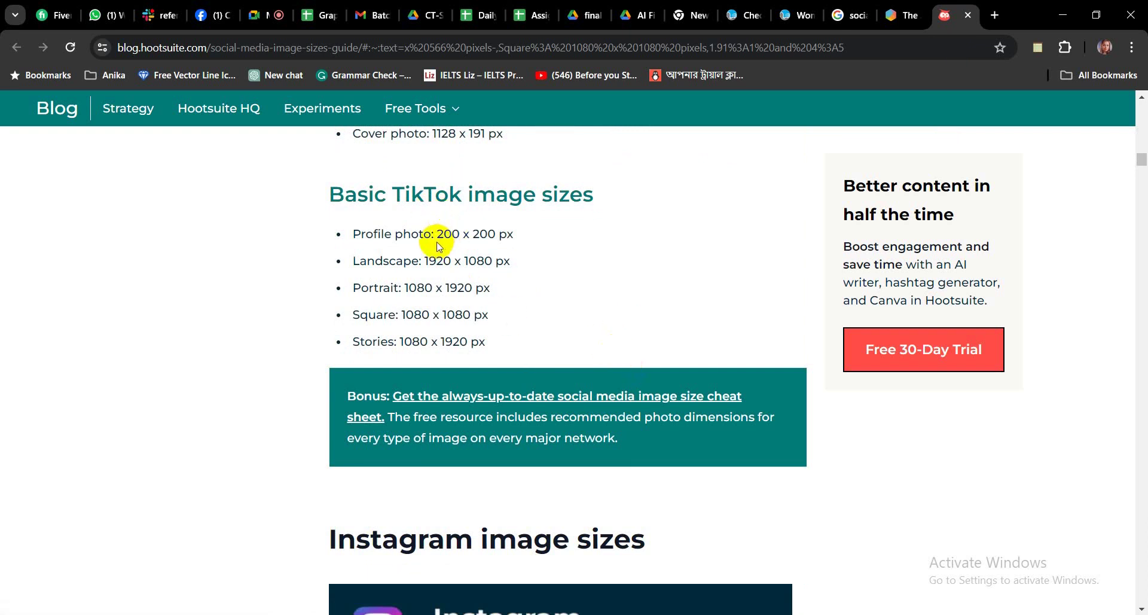
left_click_drag(438, 234, 513, 234)
scroll(584, 277, "up", 5)
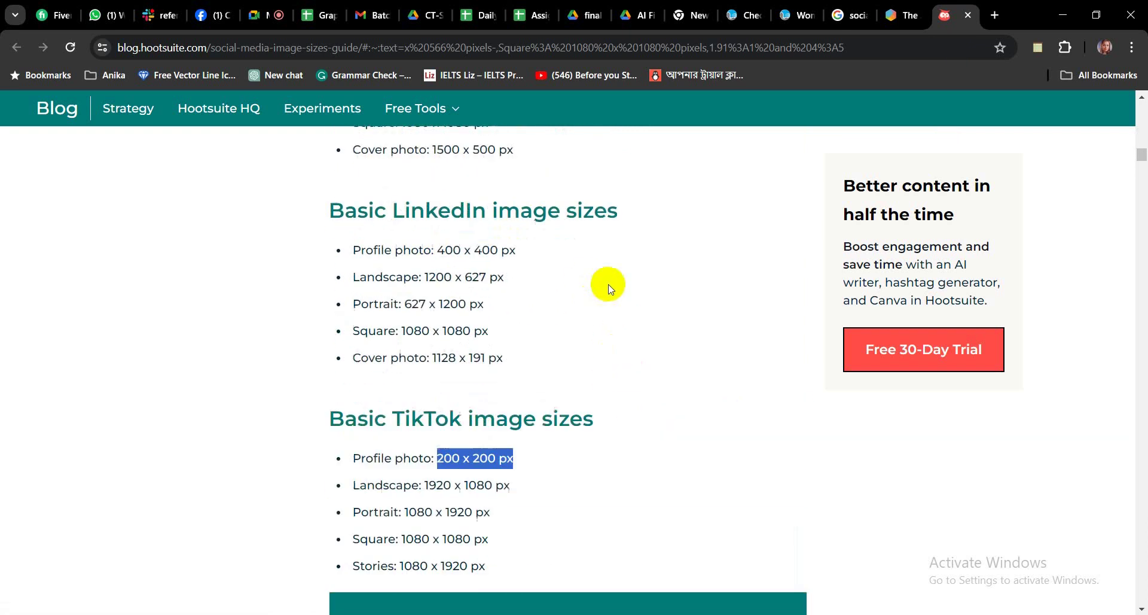
scroll(538, 293, "up", 2)
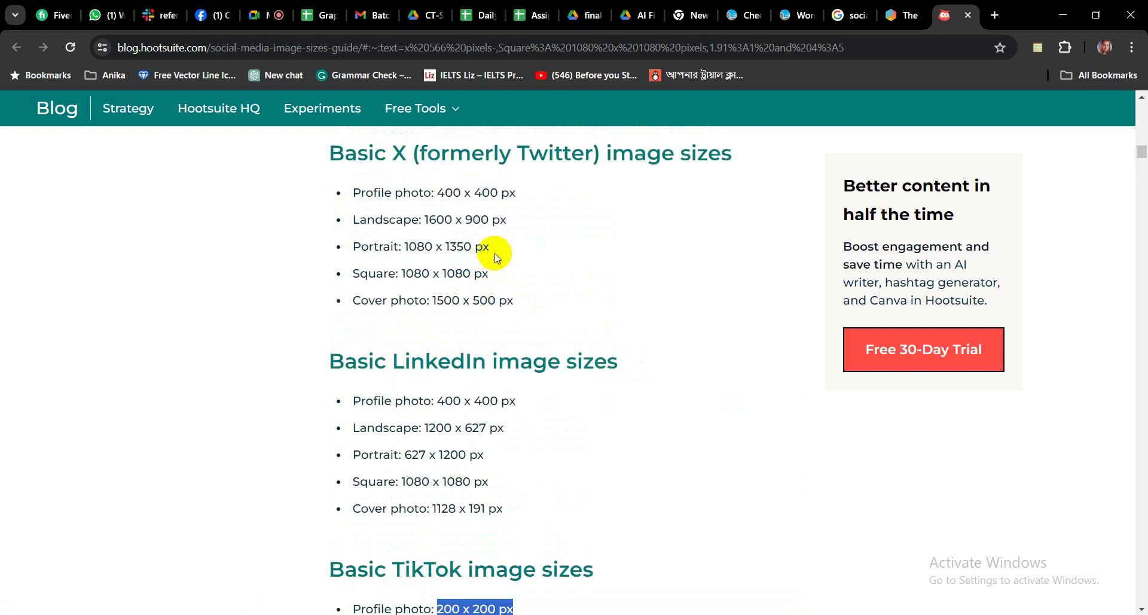
scroll(515, 257, "up", 2)
scroll(598, 348, "up", 4)
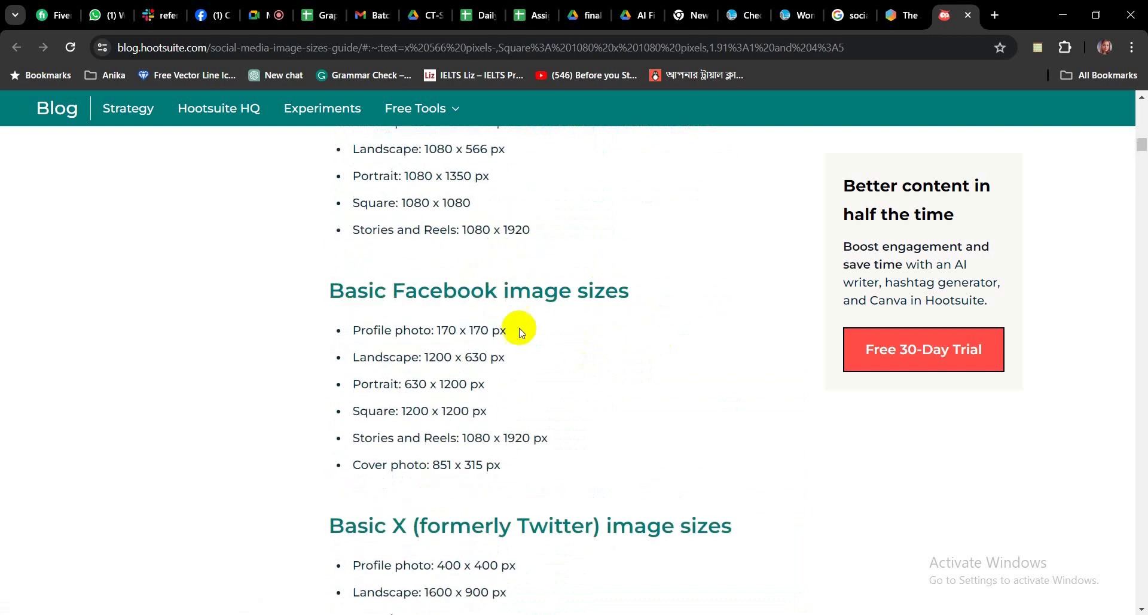
Examine the Instagram image sizes diagram with its feed, ad, reel and thumbnail formats
scroll(495, 419, "down", 5)
scroll(497, 422, "down", 15)
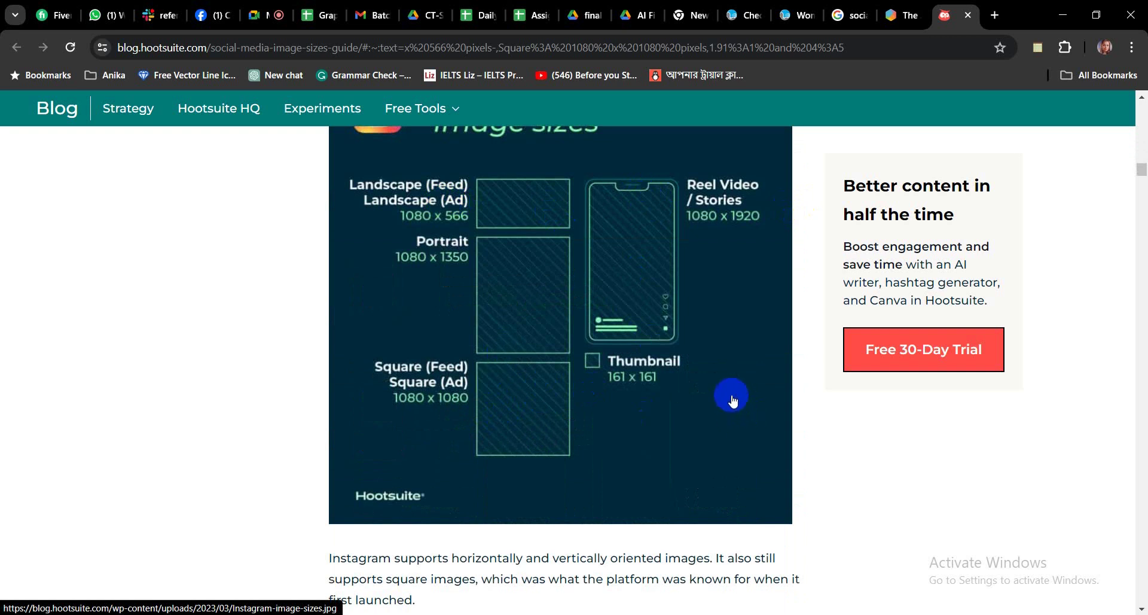
scroll(735, 397, "down", 2)
scroll(734, 393, "down", 2)
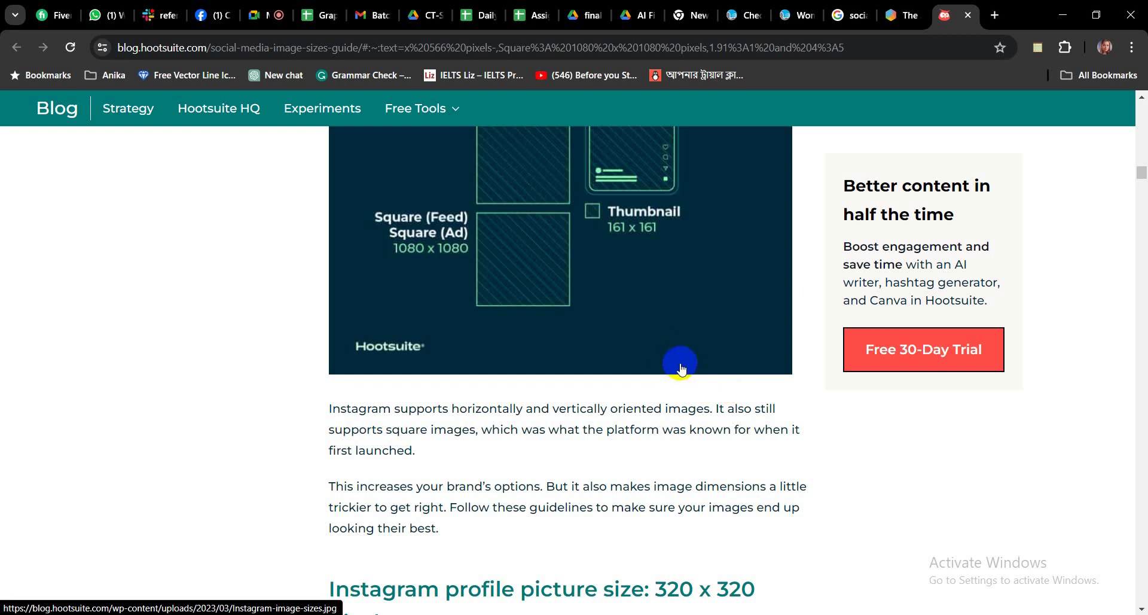
left_click(995, 15)
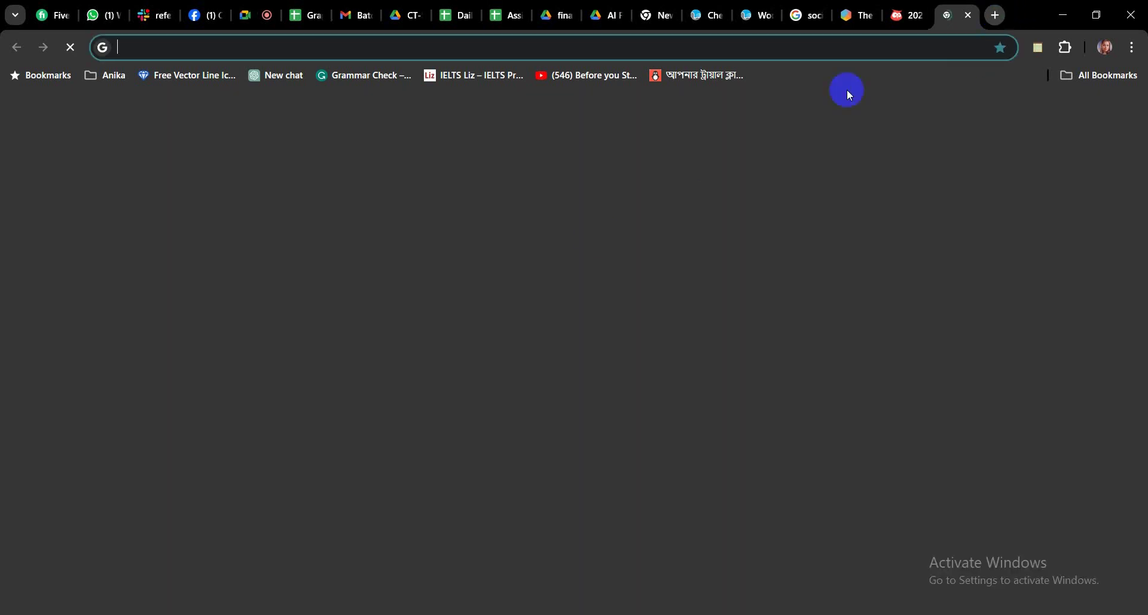
left_click(603, 326)
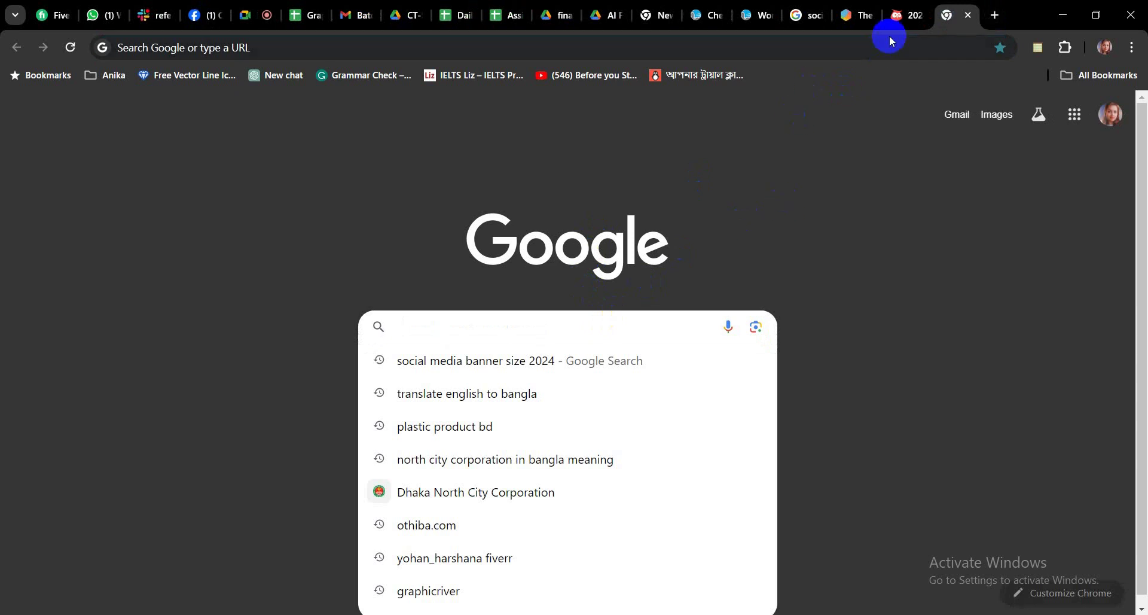
left_click(910, 15)
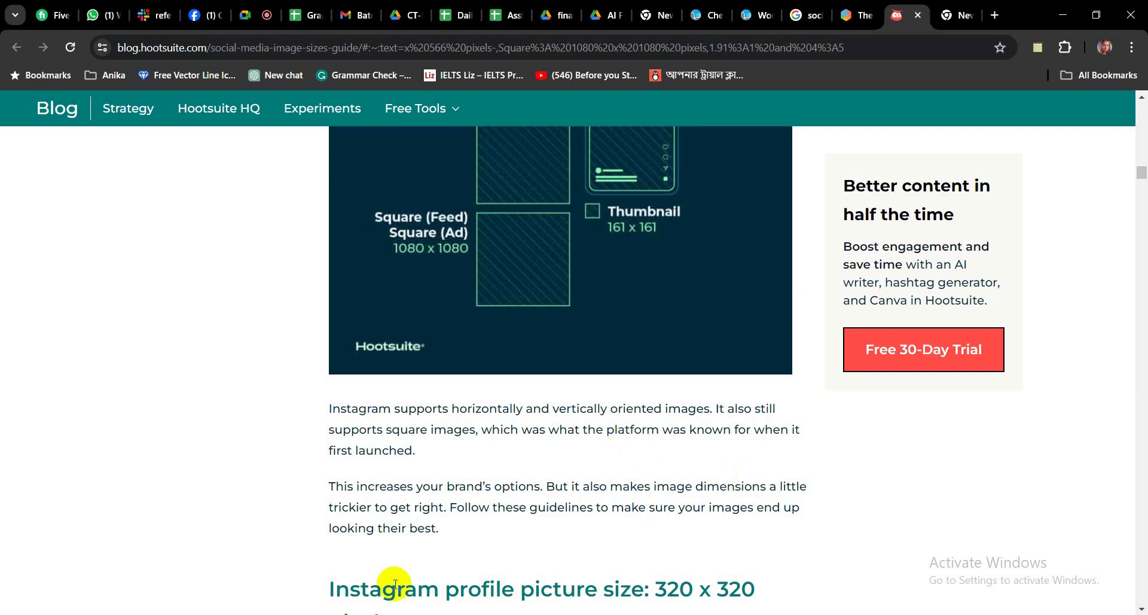
Examine the Instagram post sizes for feed photos and compare them with the basic LinkedIn and TikTok size lists and the Instagram diagram
scroll(615, 481, "down", 6)
scroll(615, 485, "down", 4)
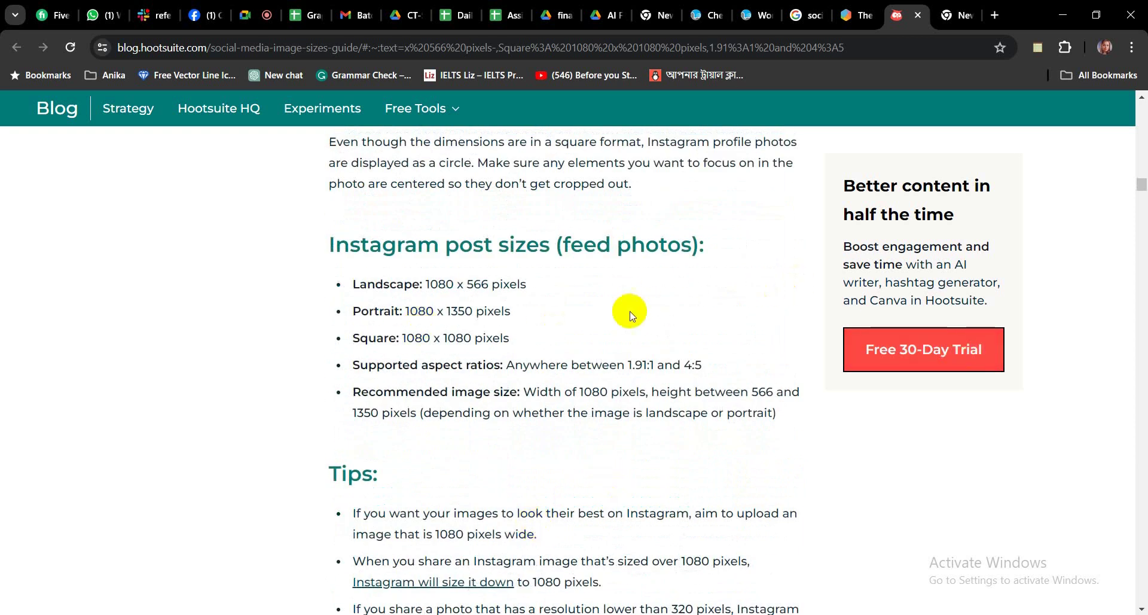
scroll(538, 328, "up", 6)
scroll(541, 332, "up", 7)
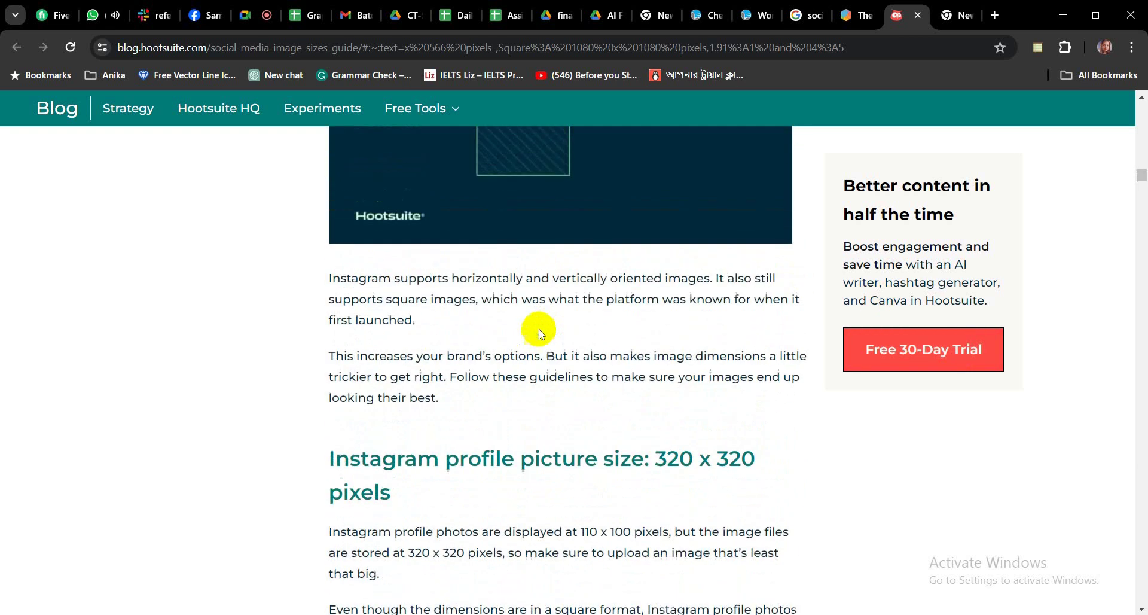
scroll(532, 332, "up", 6)
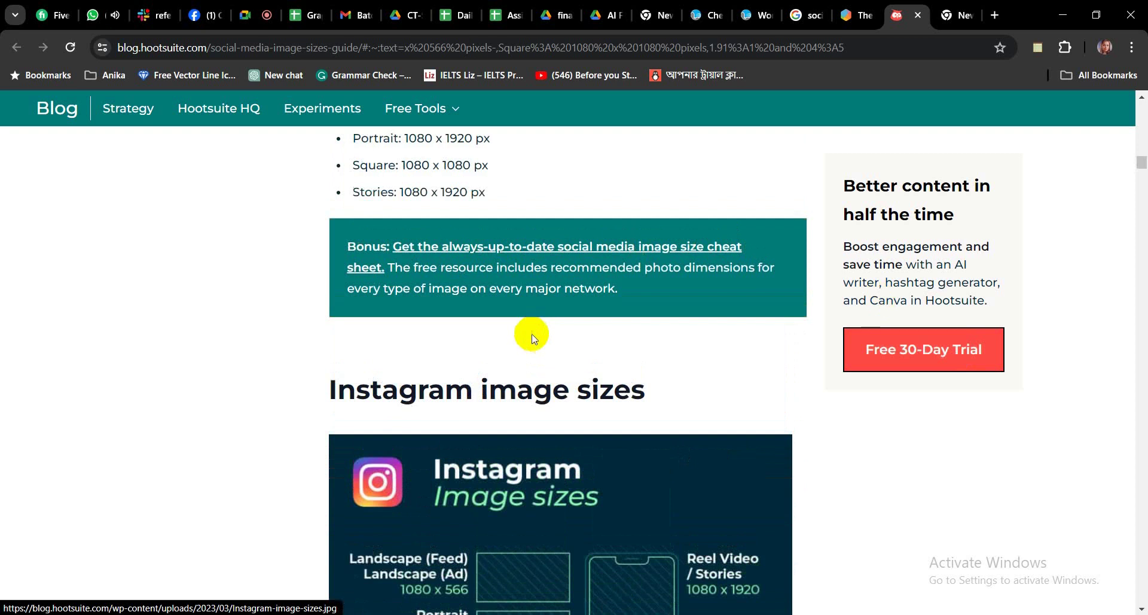
scroll(482, 316, "up", 1)
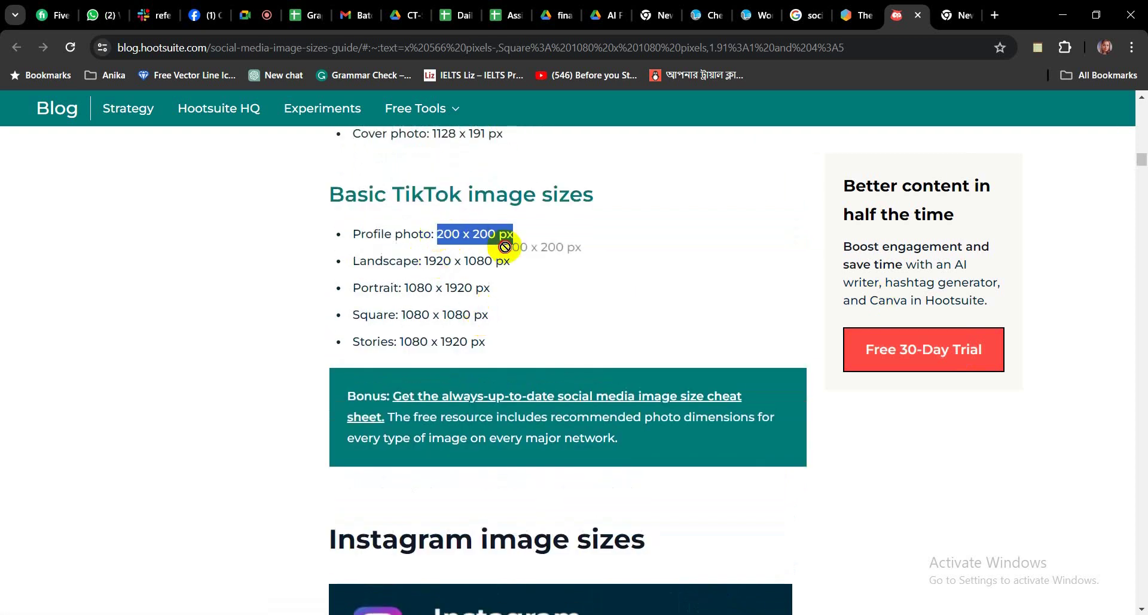
scroll(687, 432, "up", 2)
scroll(687, 432, "up", 2)
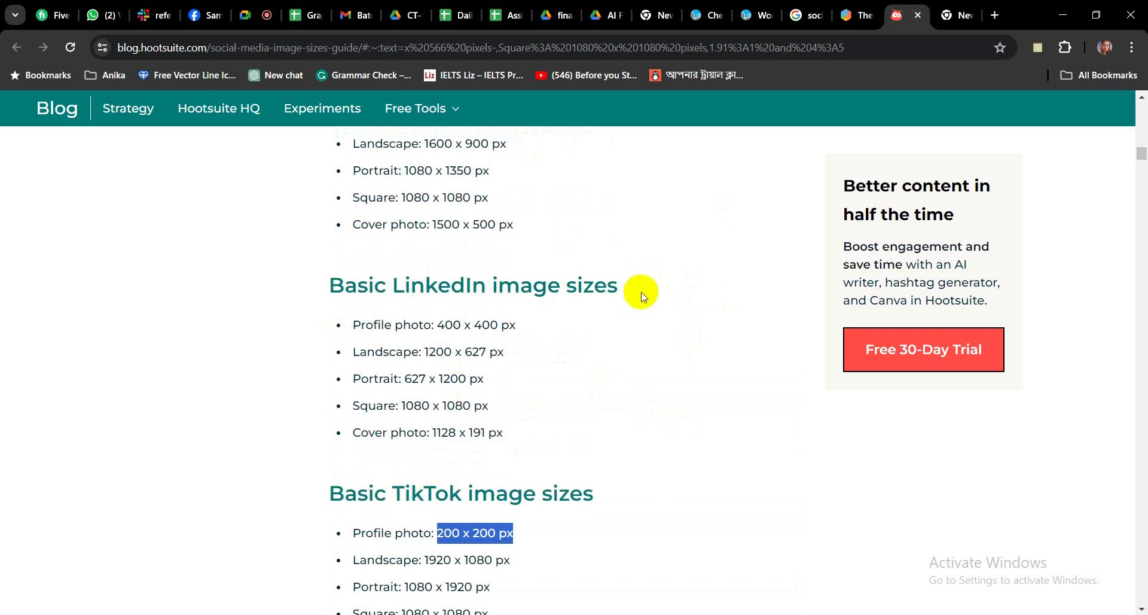
scroll(658, 292, "down", 3)
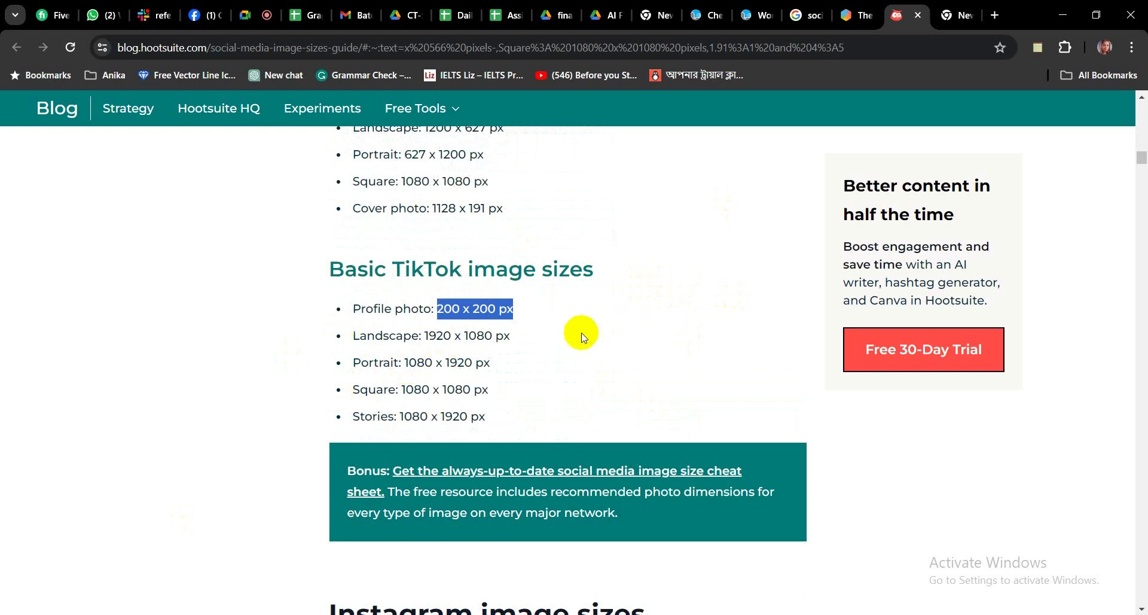
scroll(584, 338, "down", 3)
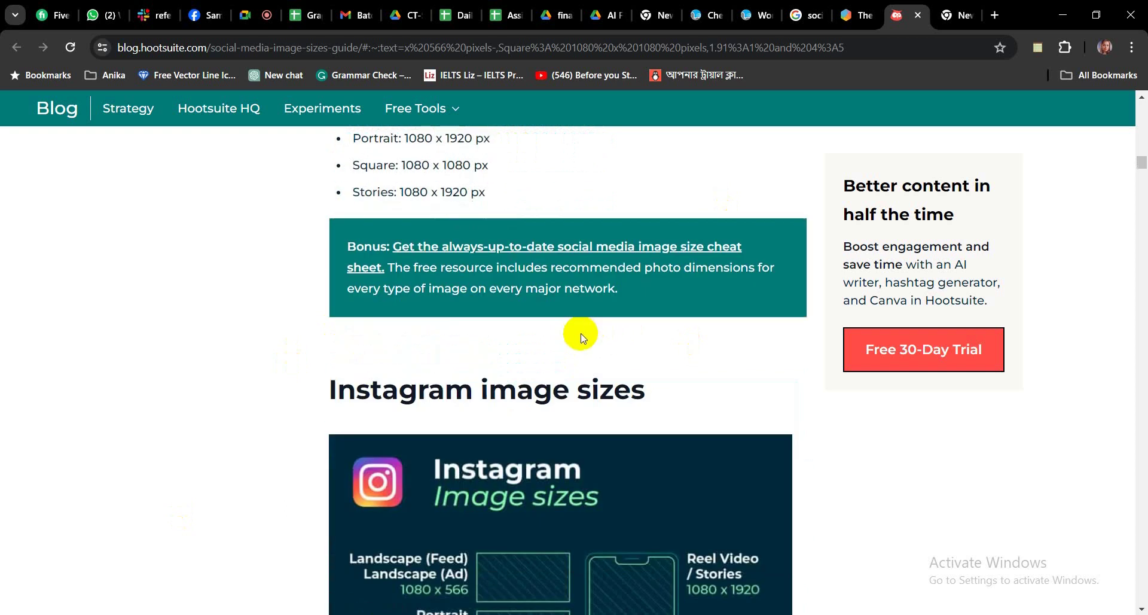
scroll(584, 337, "down", 9)
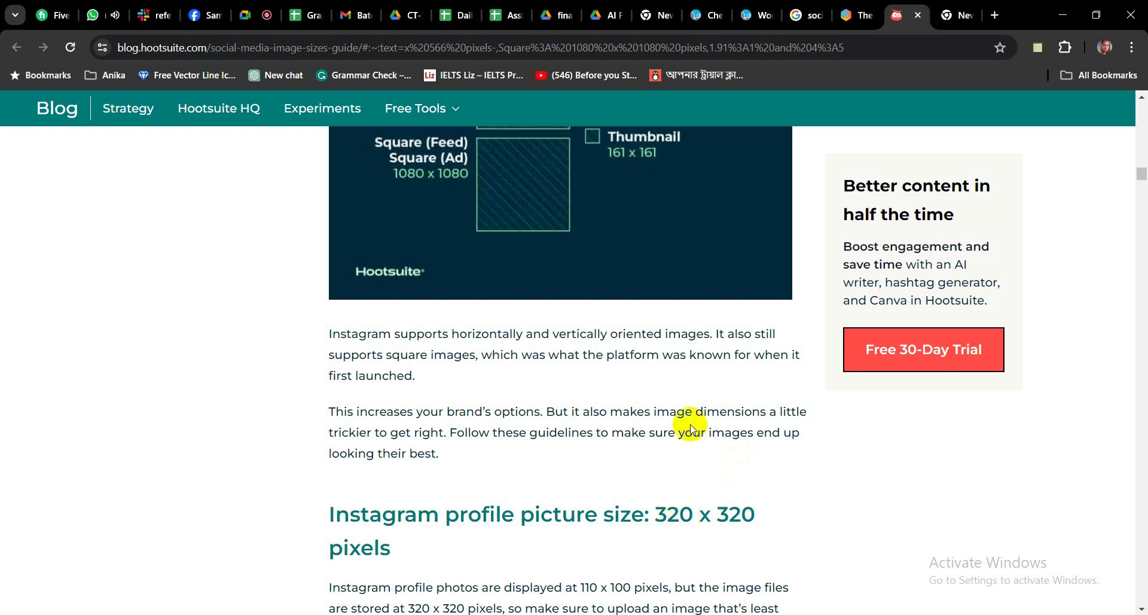
After checking the Google Meet call, search Google for "graphicriver" in a new tab and open the GraphicRiver site
left_click(248, 18)
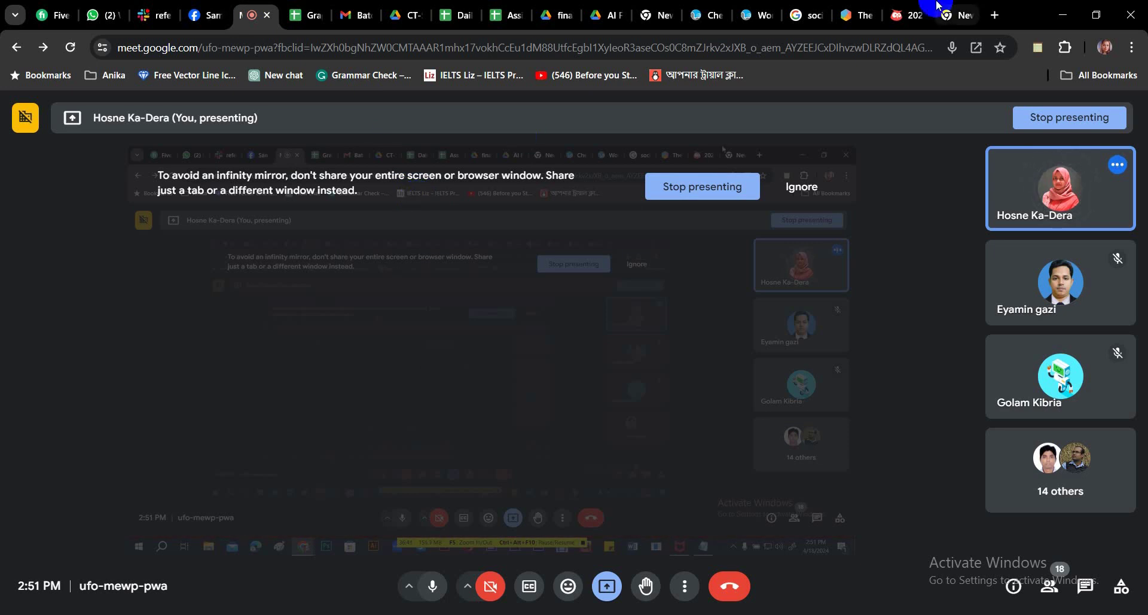
left_click(994, 16)
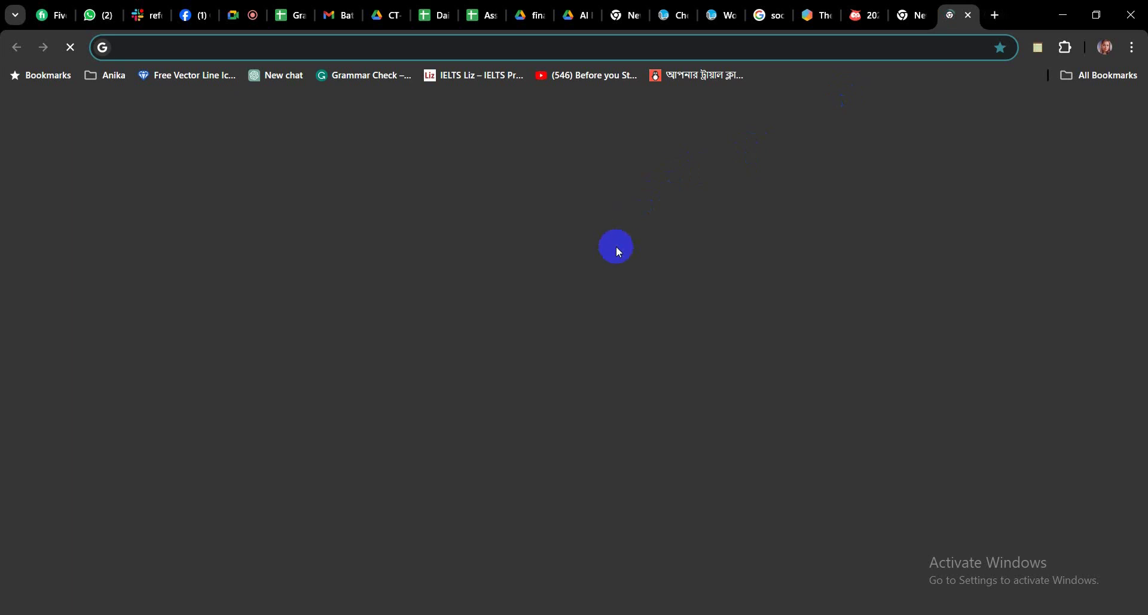
left_click(568, 327)
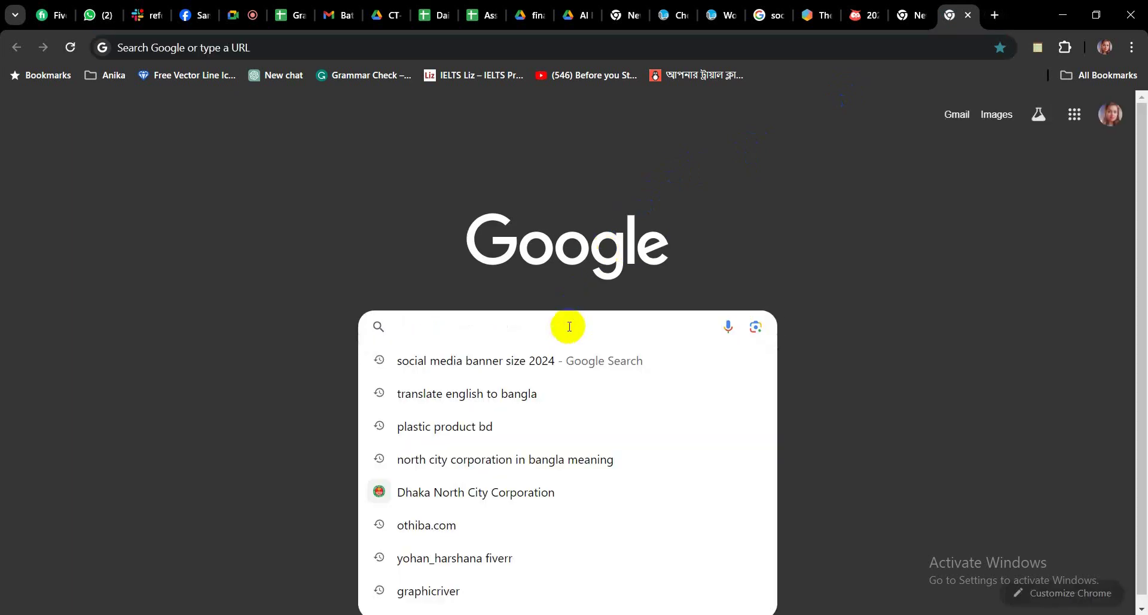
type("grap")
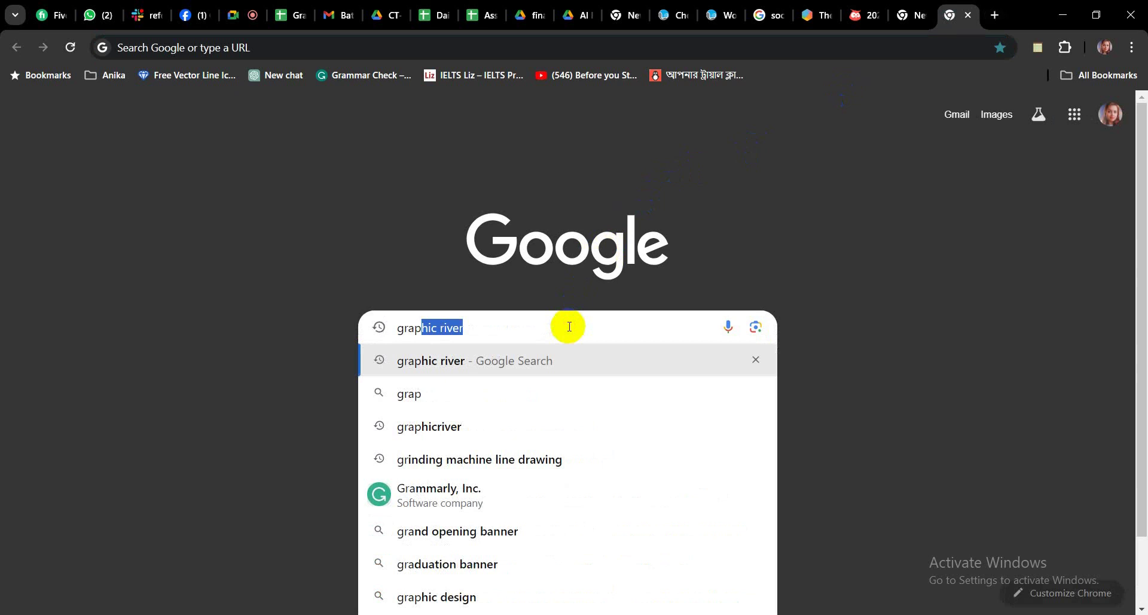
type("hicriver")
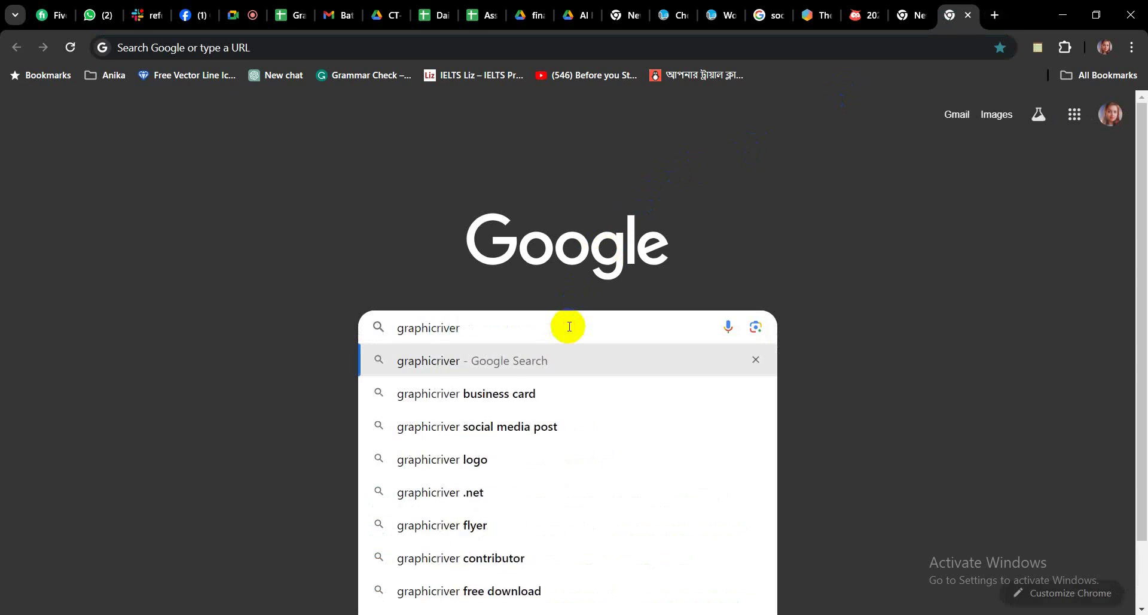
key("Return")
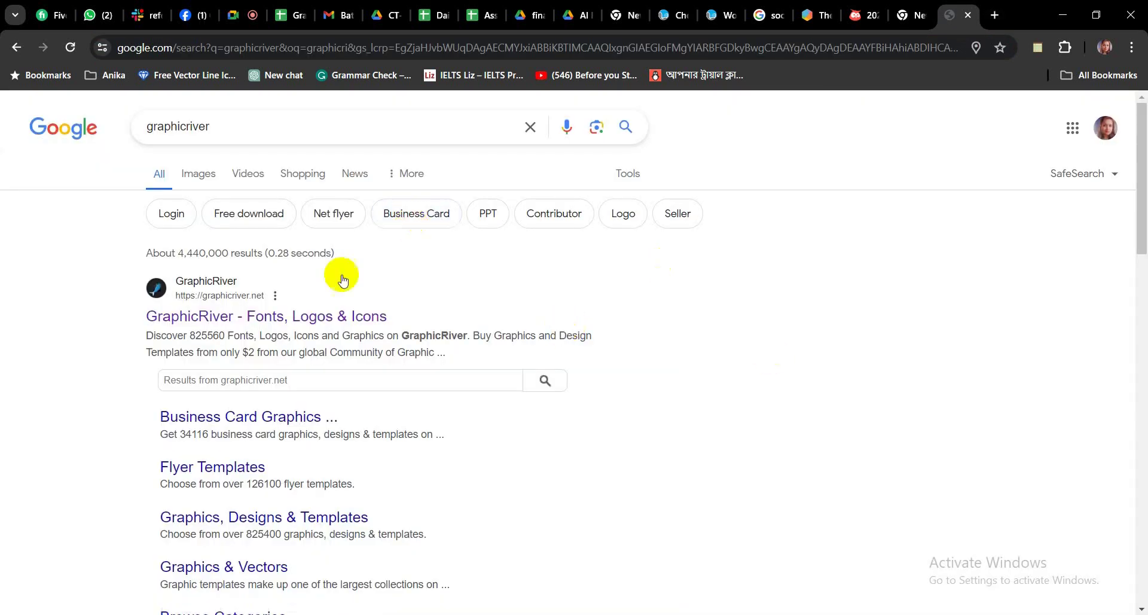
left_click(378, 316)
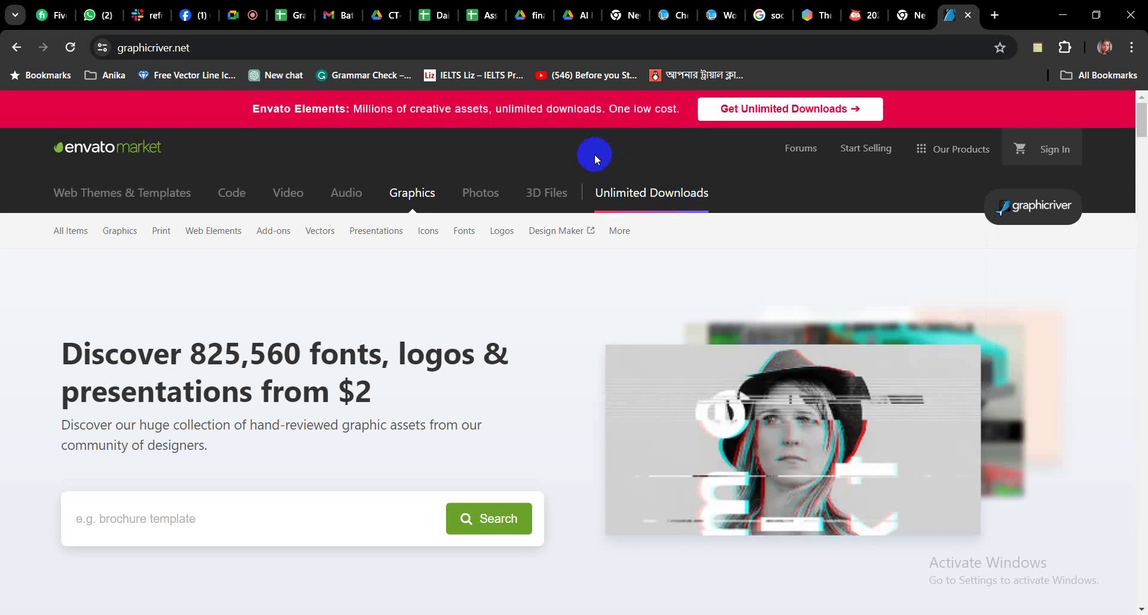
Search GraphicRiver for "social media banner"
mouse_move(166, 235)
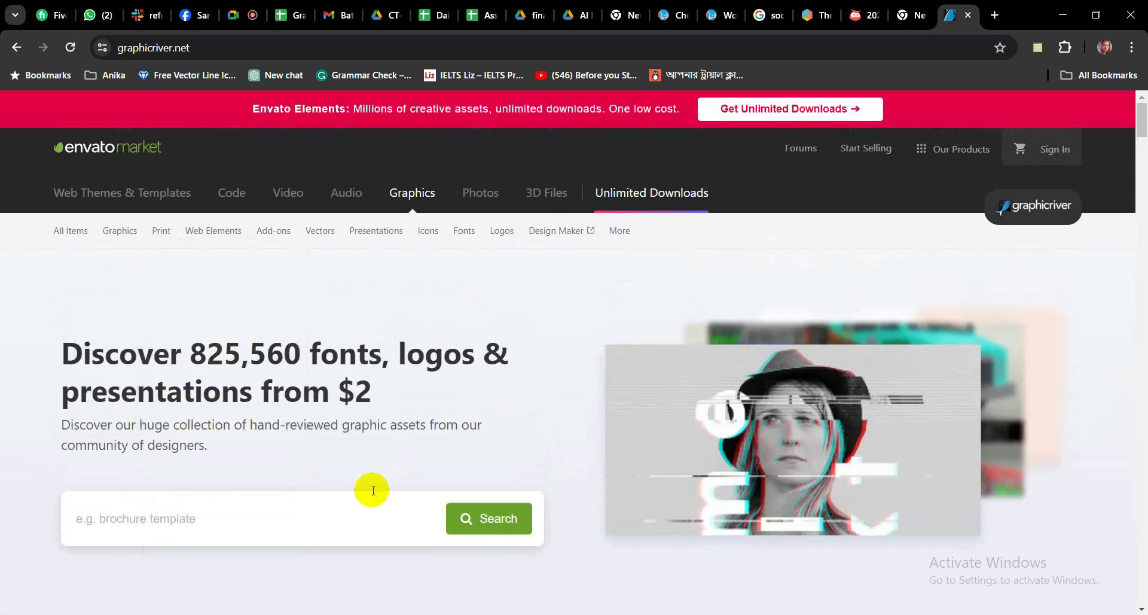
left_click(357, 525)
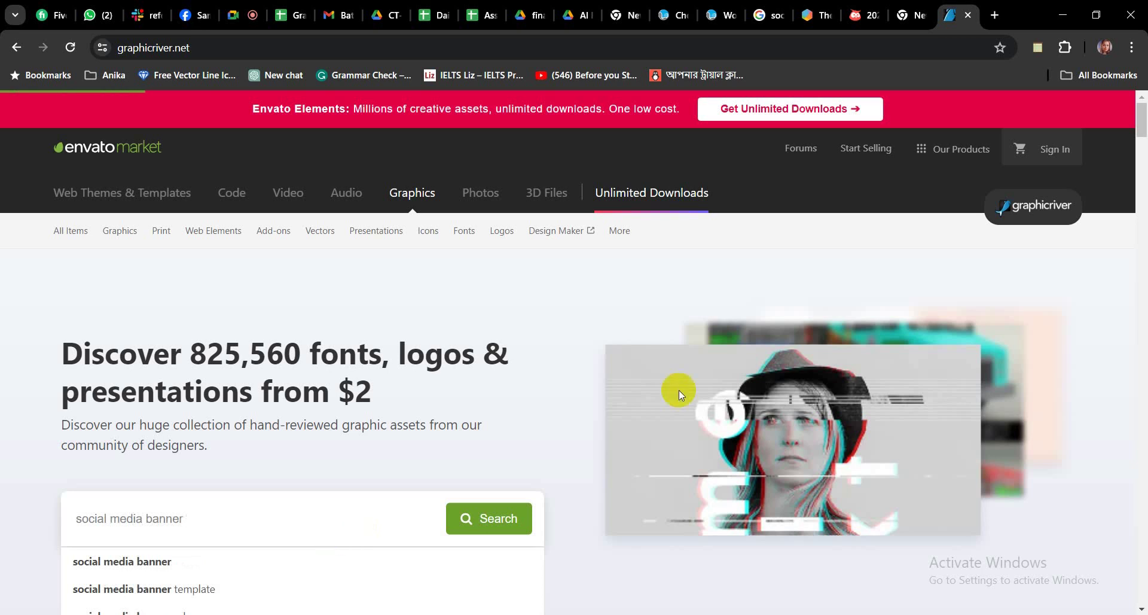
key("Return")
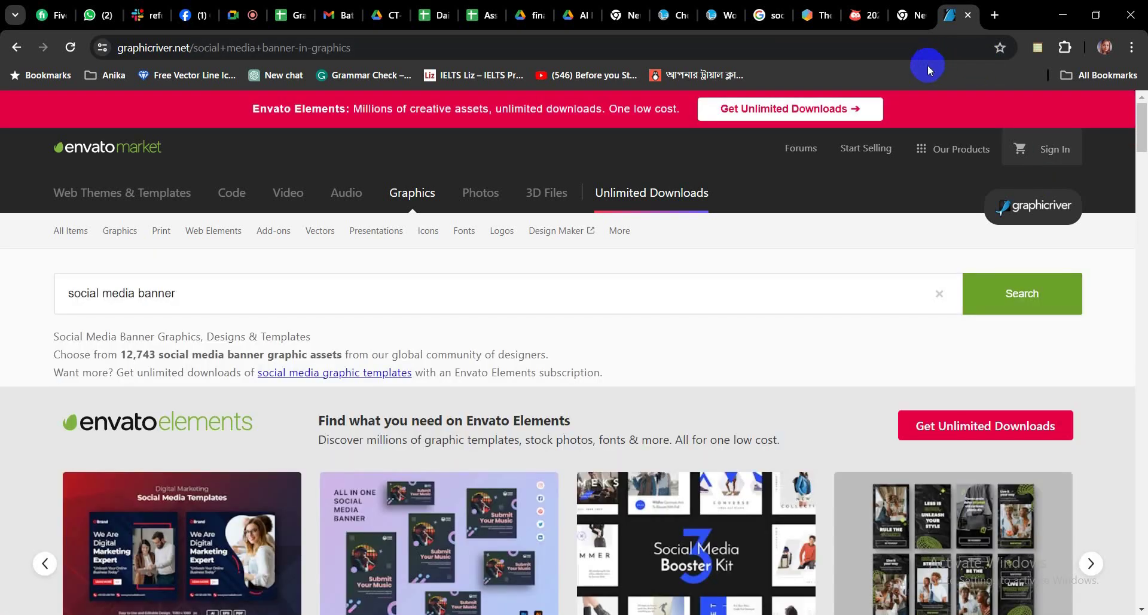
Find the Multiuse Social Media Banners item with the Instagram promo banners in the results and open it in a new tab
scroll(766, 386, "down", 10)
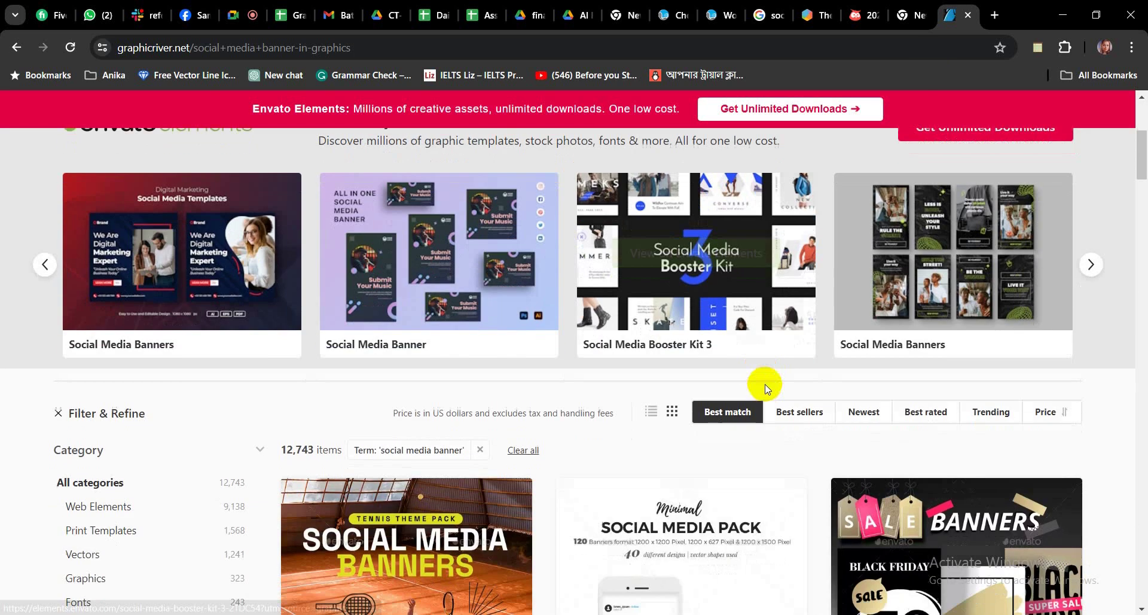
scroll(766, 386, "down", 5)
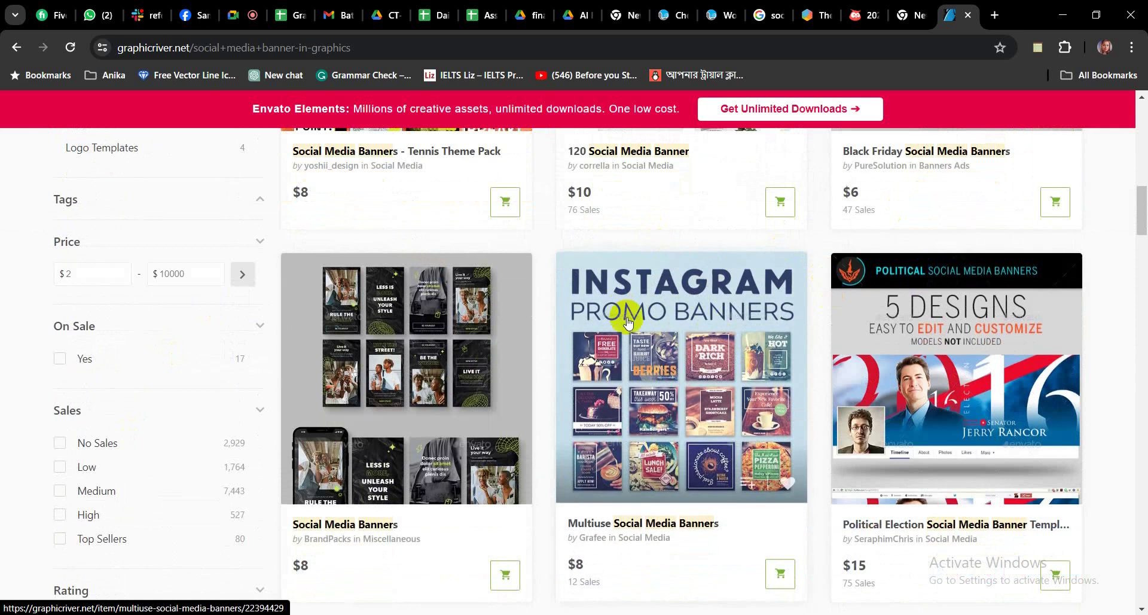
right_click(728, 386)
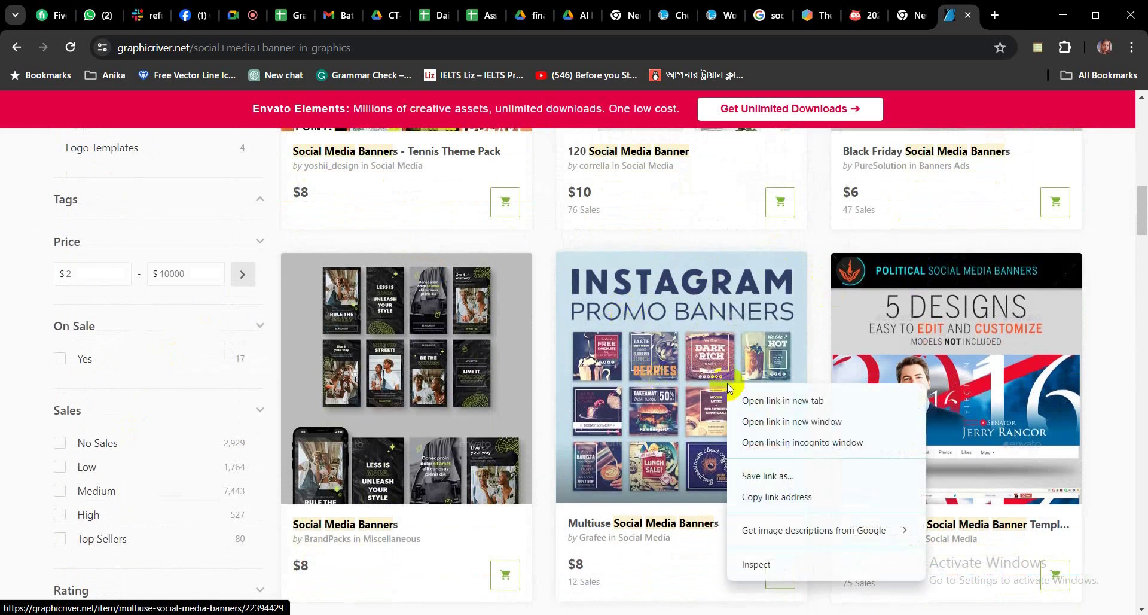
left_click(750, 401)
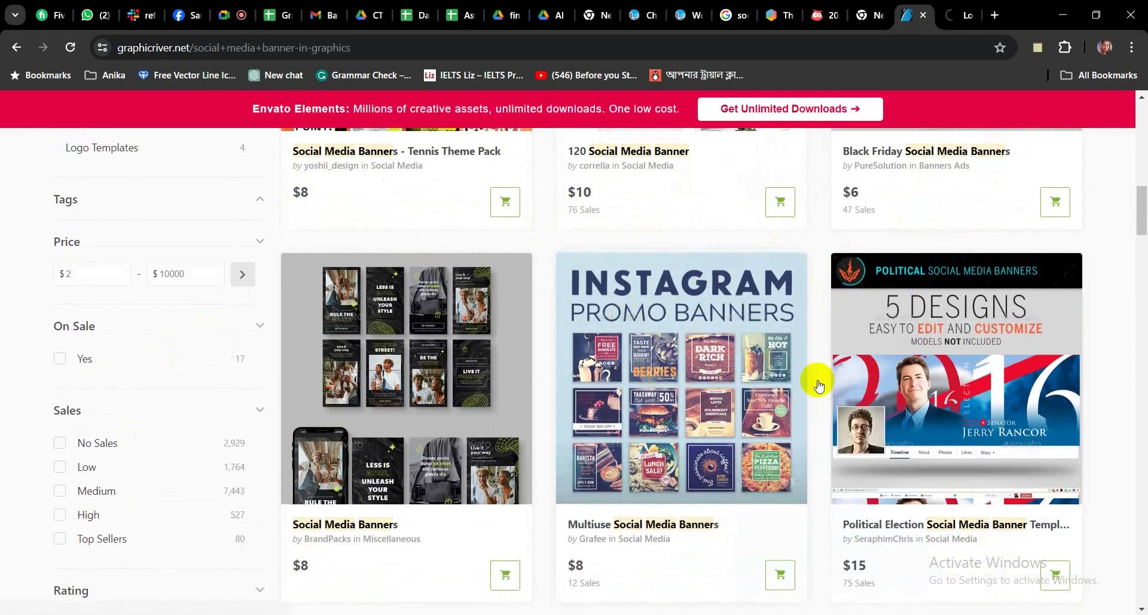
Find the $5 Social Media Banner Pack with the purple multi-design preview in the results and open it in a new tab
scroll(756, 418, "down", 2)
scroll(756, 418, "down", 5)
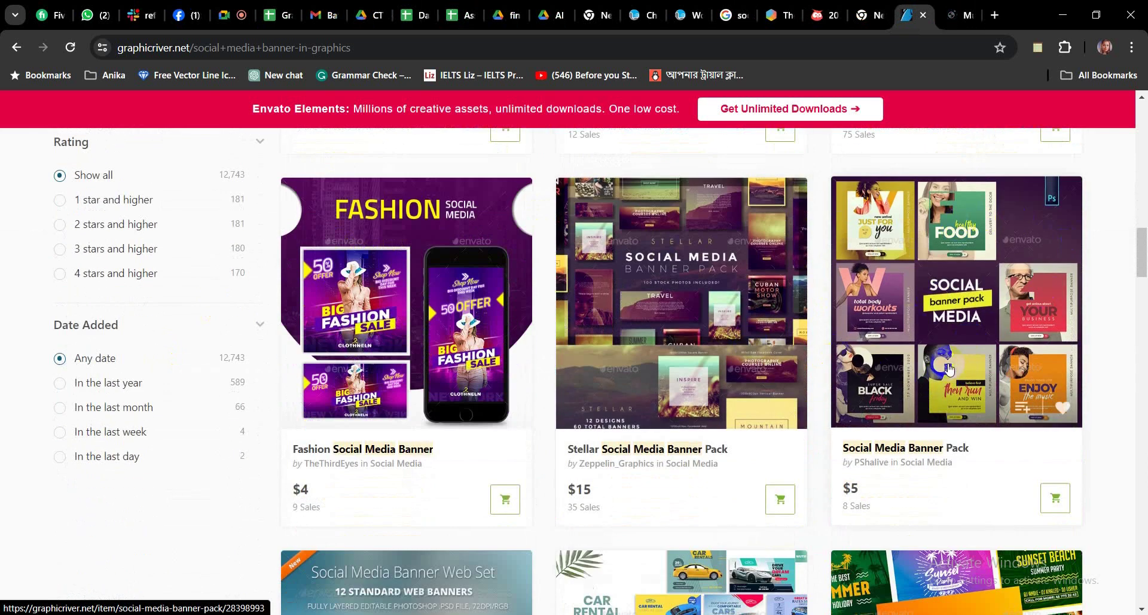
right_click(950, 362)
left_click(871, 383)
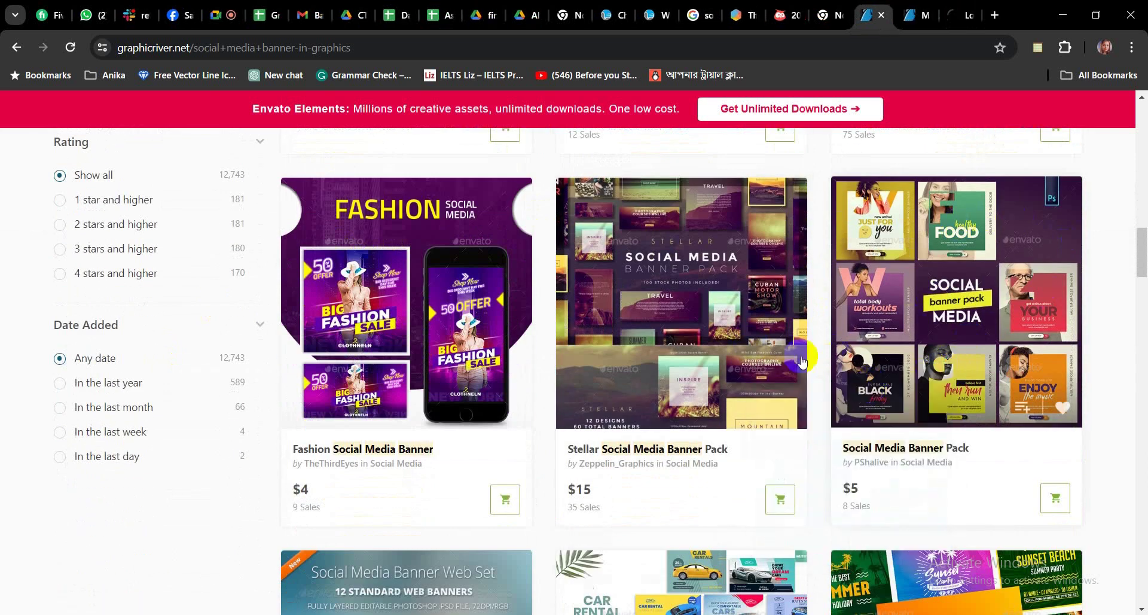
Find the Real Estate Social Media Banner item further down the results and open it in a new tab
scroll(802, 361, "down", 14)
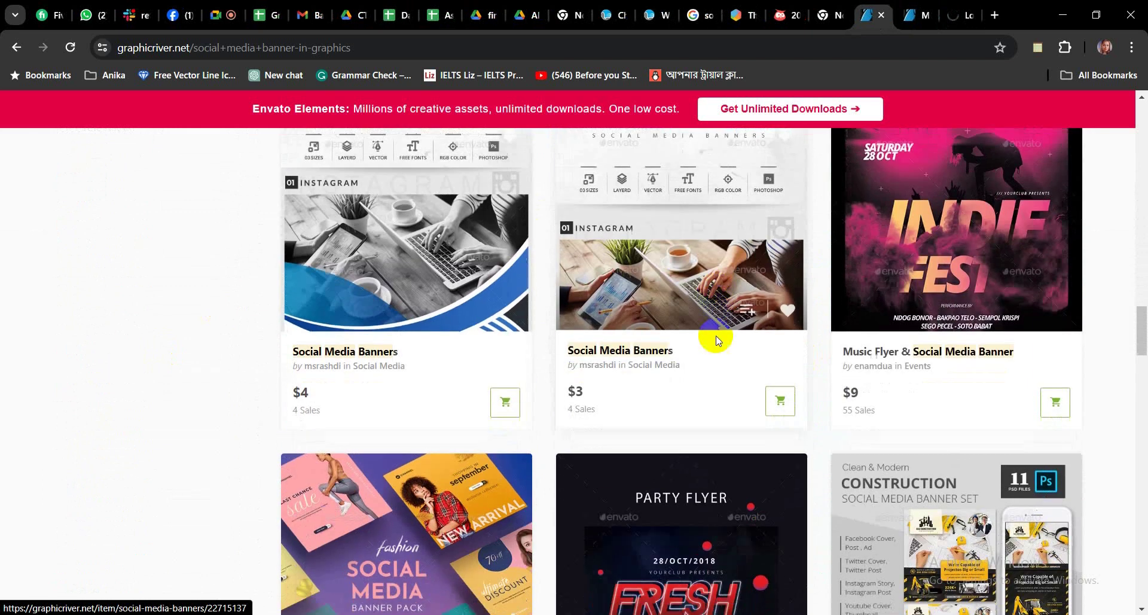
scroll(718, 340, "down", 1)
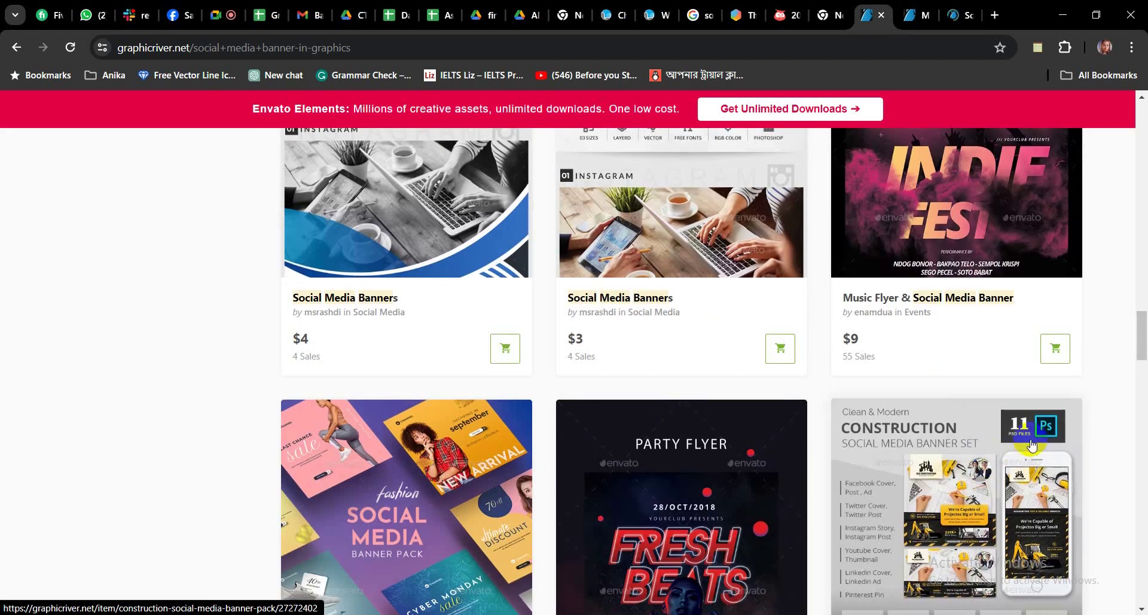
left_click_drag(1144, 329, 1143, 383)
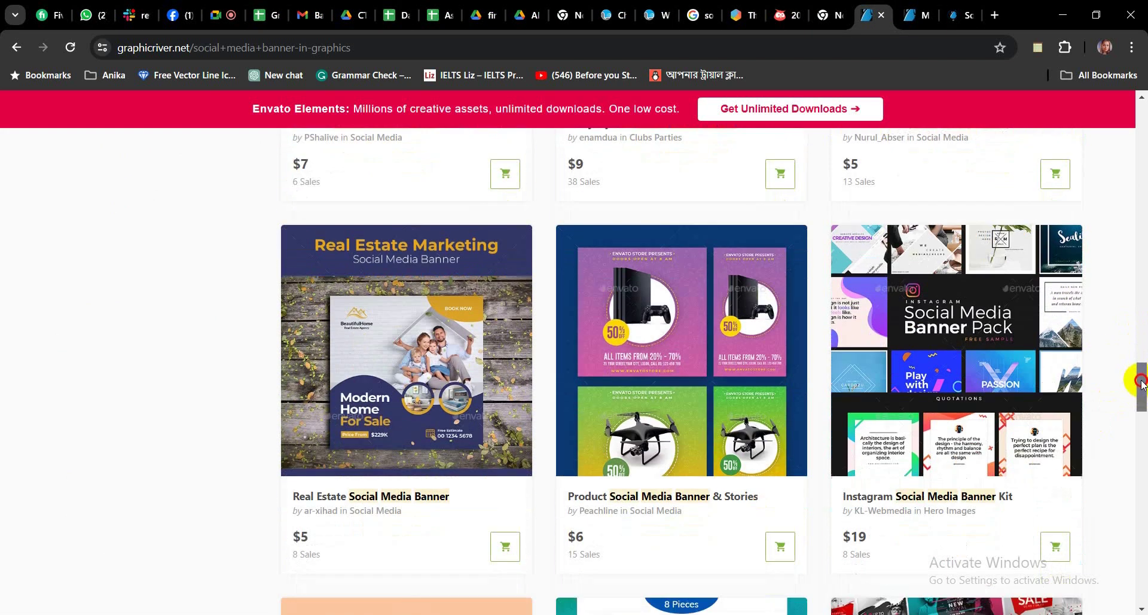
right_click(436, 382)
left_click(454, 392)
Look through the results below the real estate item, including the Valentine, Sports and Sale social media banners
scroll(861, 386, "down", 10)
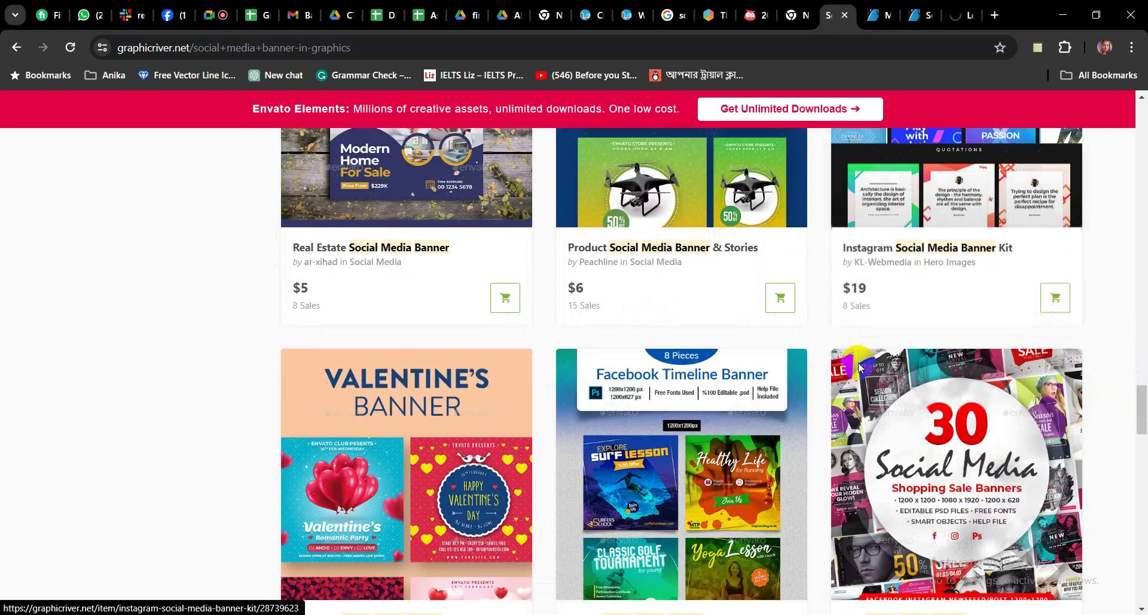
scroll(859, 366, "up", 3)
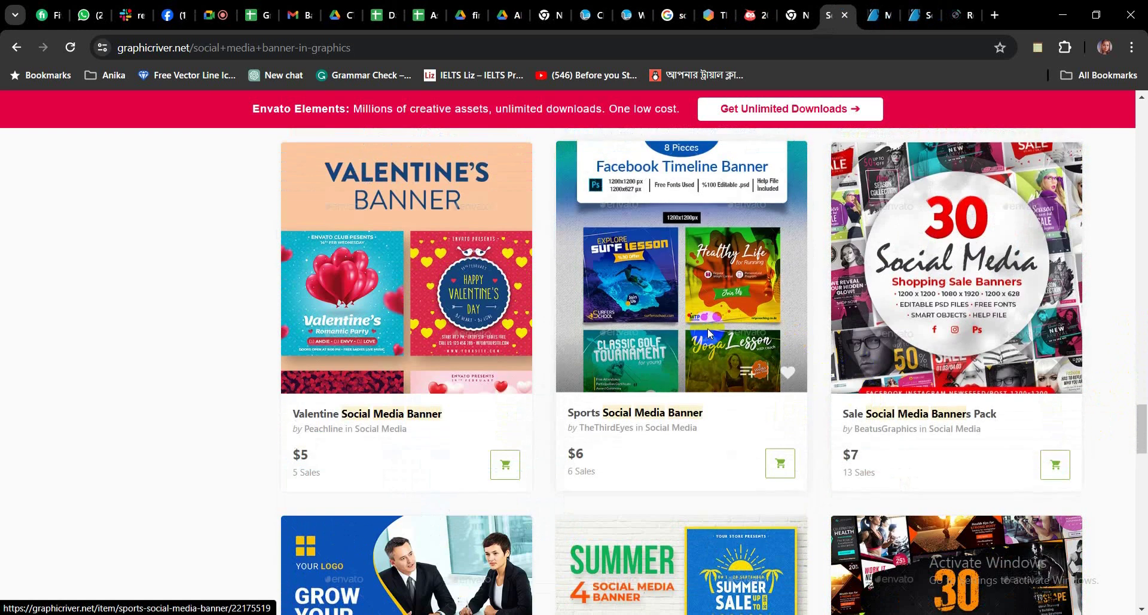
Open the Sports Social Media Banner and the Valentine Social Media Banner items in separate new browser tabs
right_click(708, 327)
left_click(736, 342)
scroll(736, 347, "down", 3)
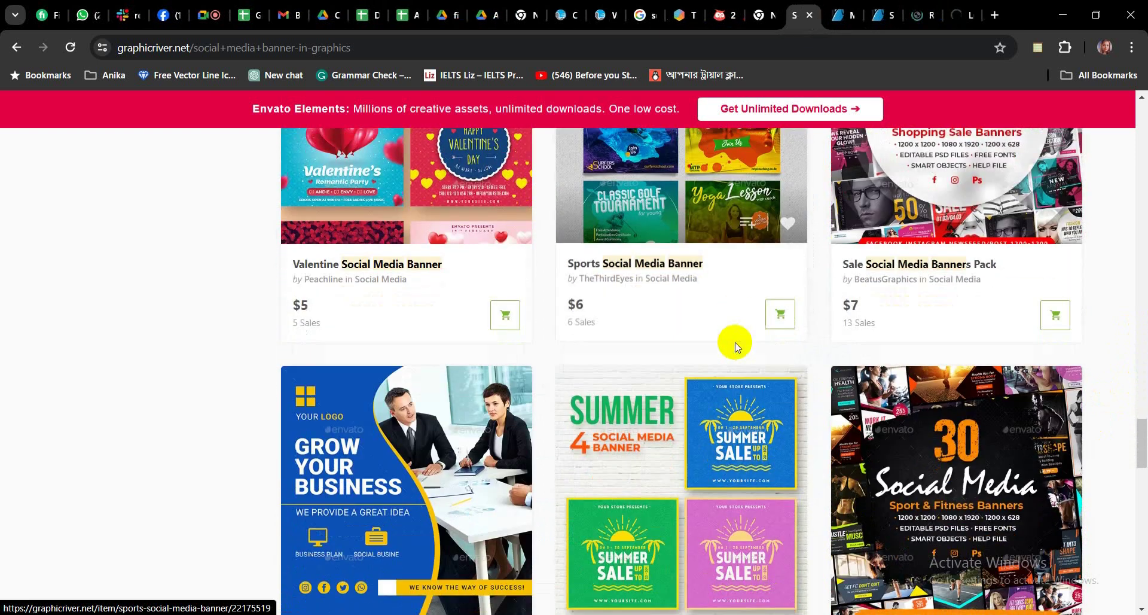
scroll(735, 347, "down", 3)
scroll(598, 287, "up", 4)
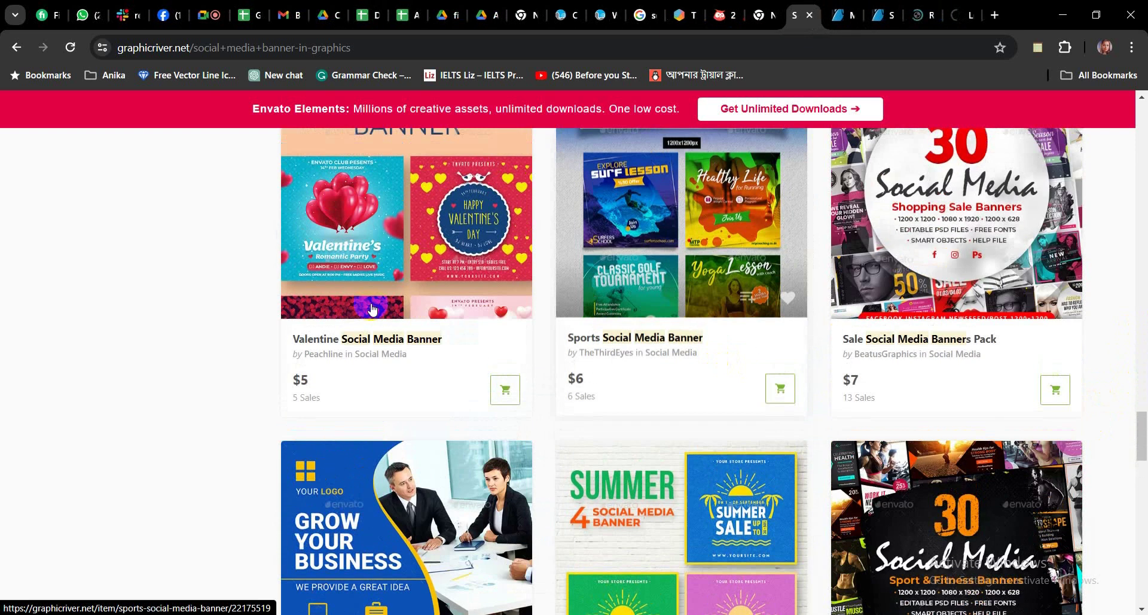
right_click(369, 238)
left_click(389, 247)
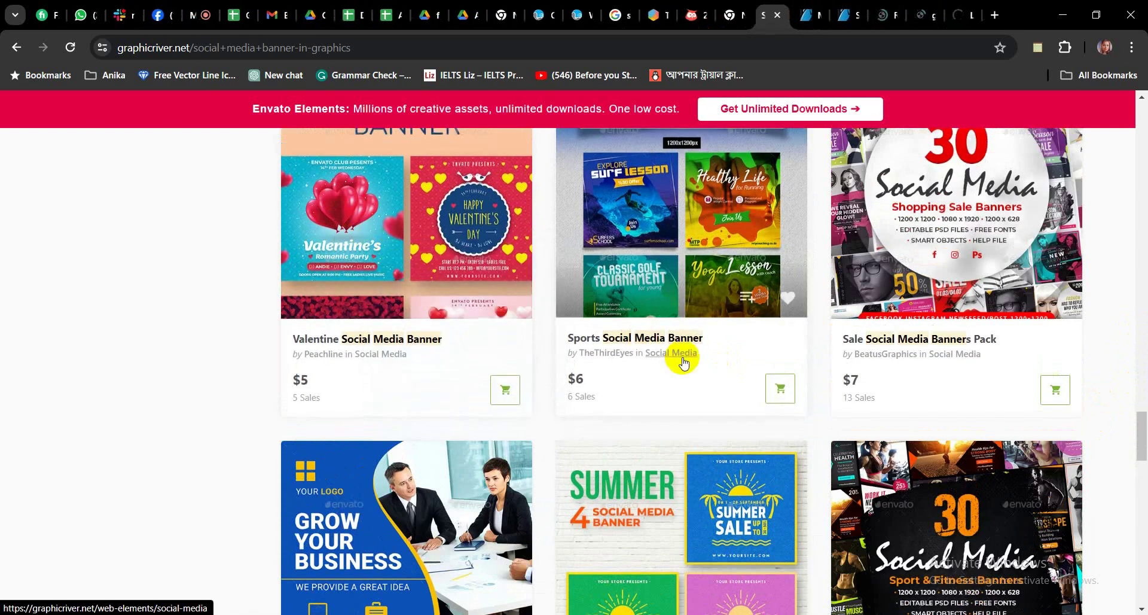
Go to page 2 of the social media banner search results
scroll(684, 362, "down", 10)
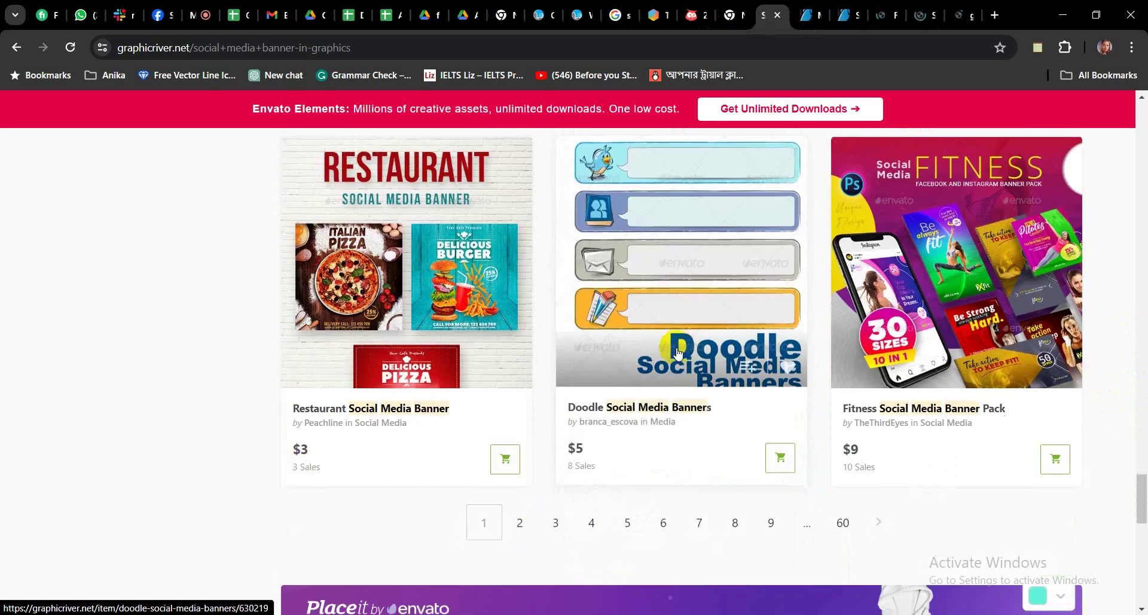
scroll(678, 353, "down", 2)
left_click(519, 376)
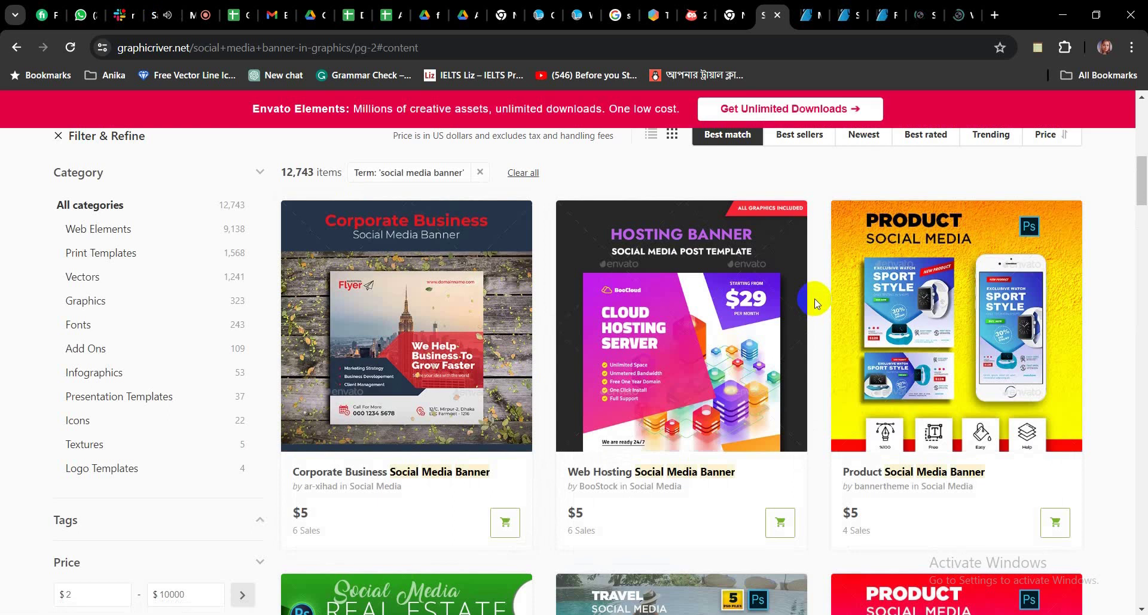
Open the Electro House Party Flyer & Social Media Banner from the page 2 results in a new browser tab
scroll(804, 317, "down", 3)
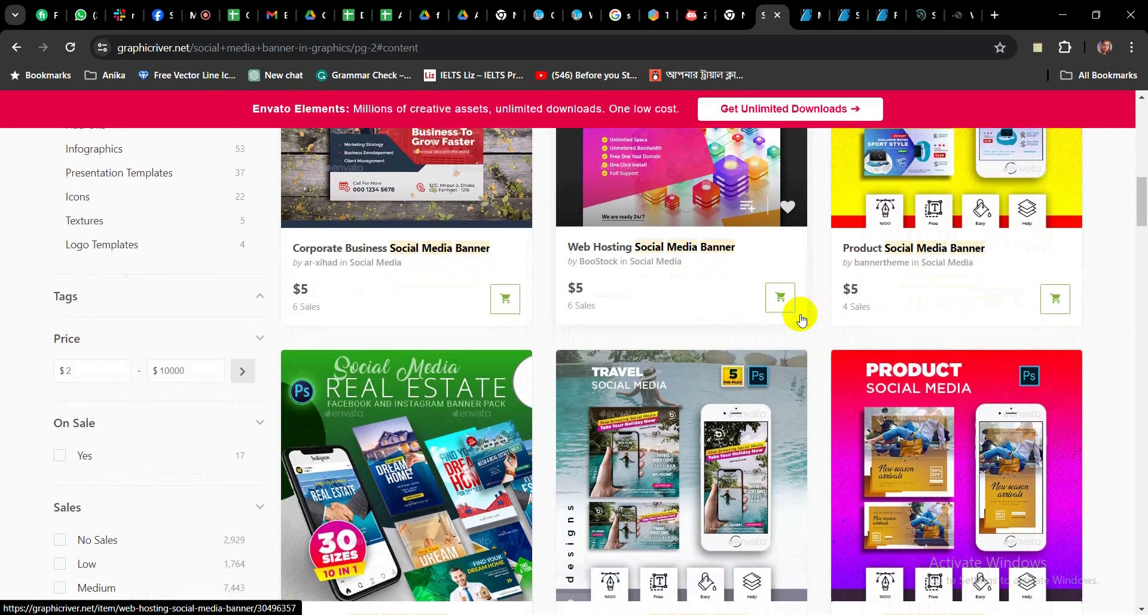
scroll(802, 319, "down", 2)
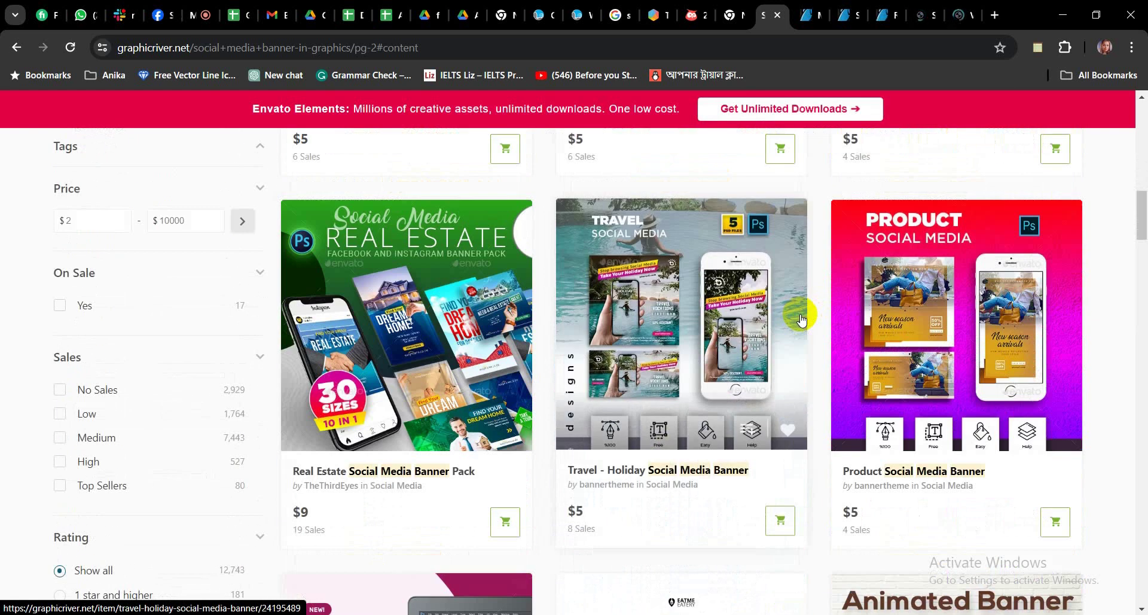
scroll(801, 320, "down", 2)
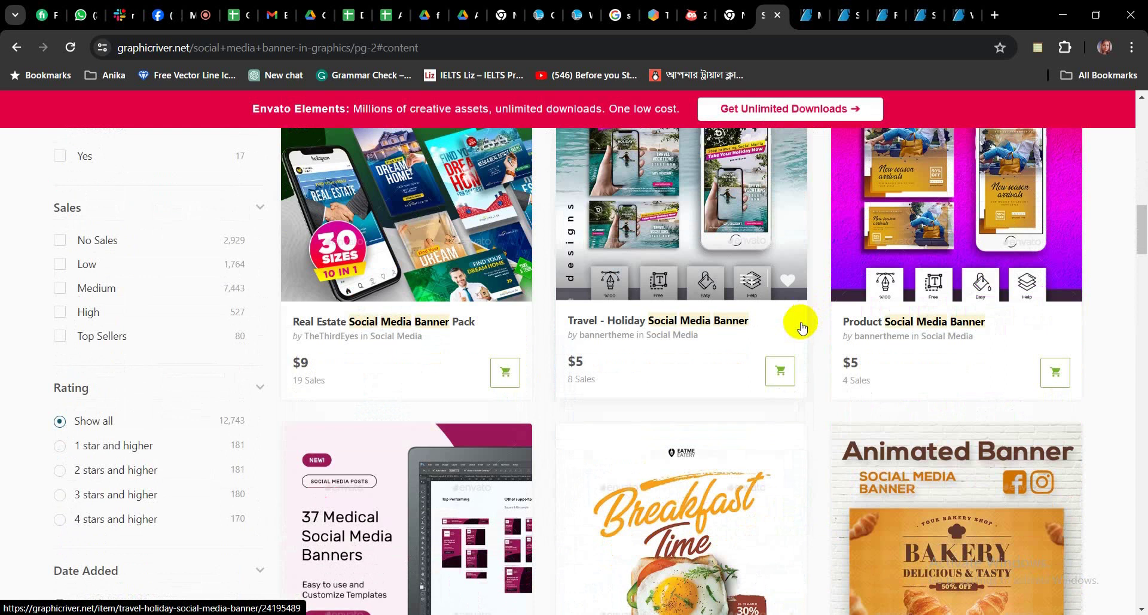
scroll(802, 326, "down", 2)
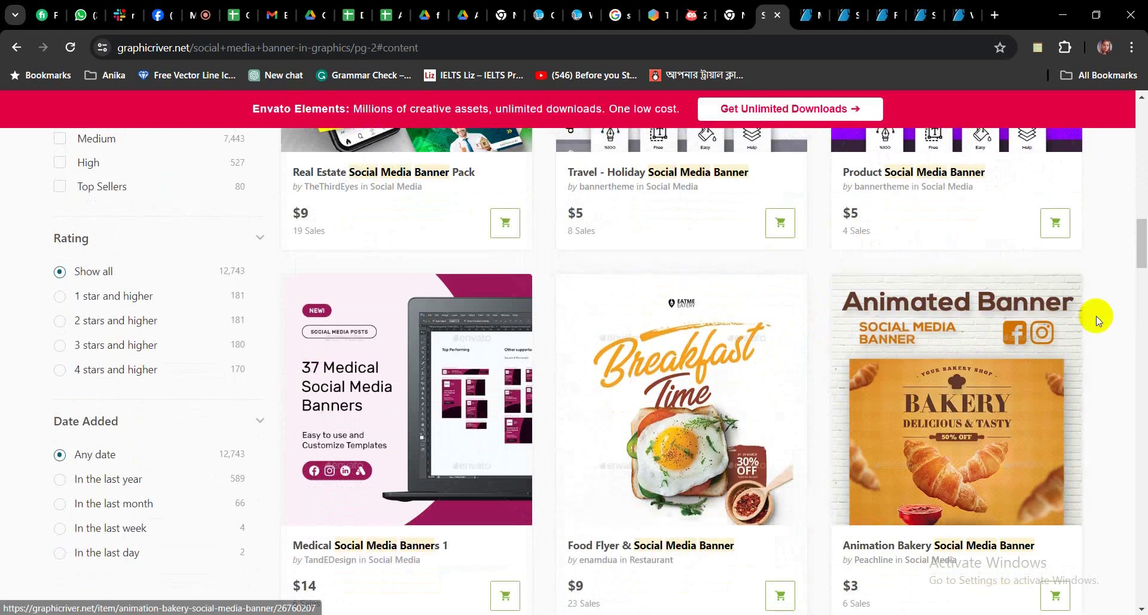
scroll(1097, 317, "down", 1)
scroll(1096, 321, "down", 5)
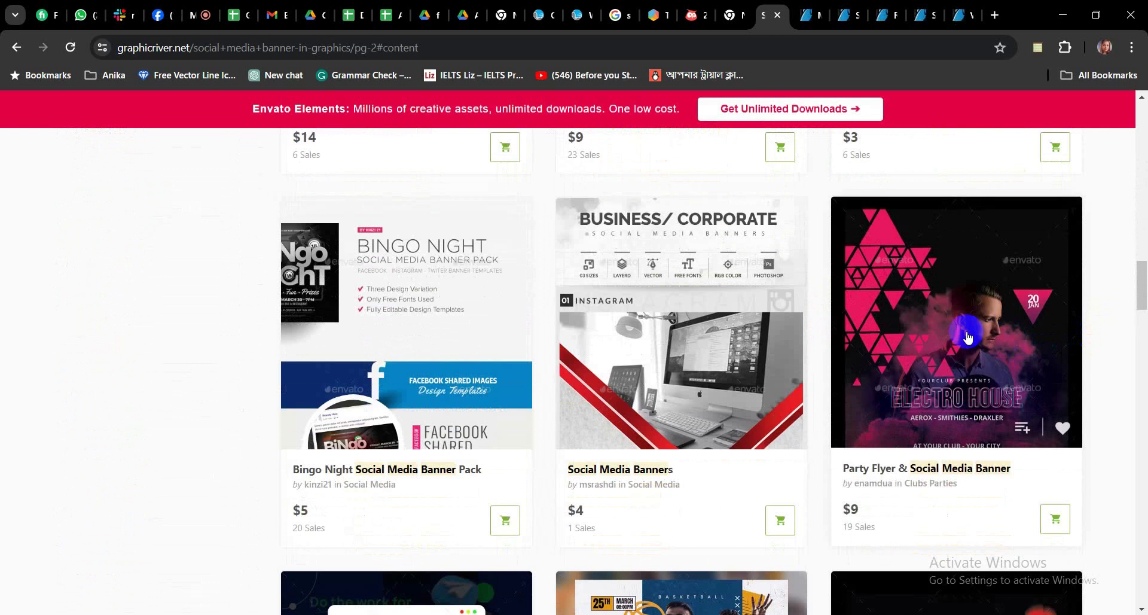
right_click(966, 333)
left_click(892, 345)
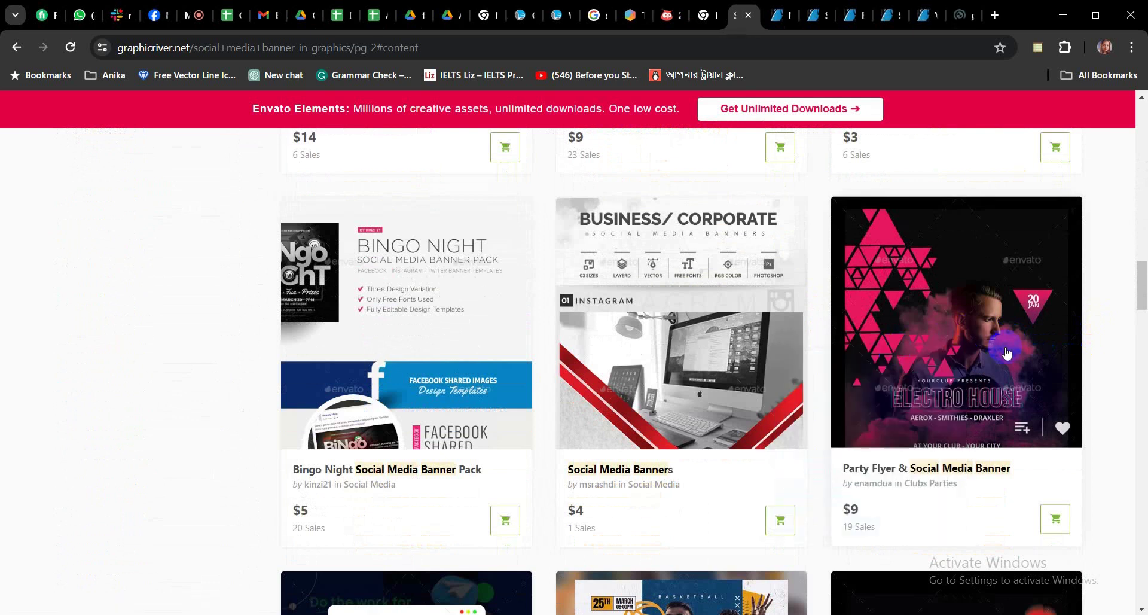
Look through the remaining banner designs on page 2 and go to page 3 of the results
scroll(1006, 353, "down", 5)
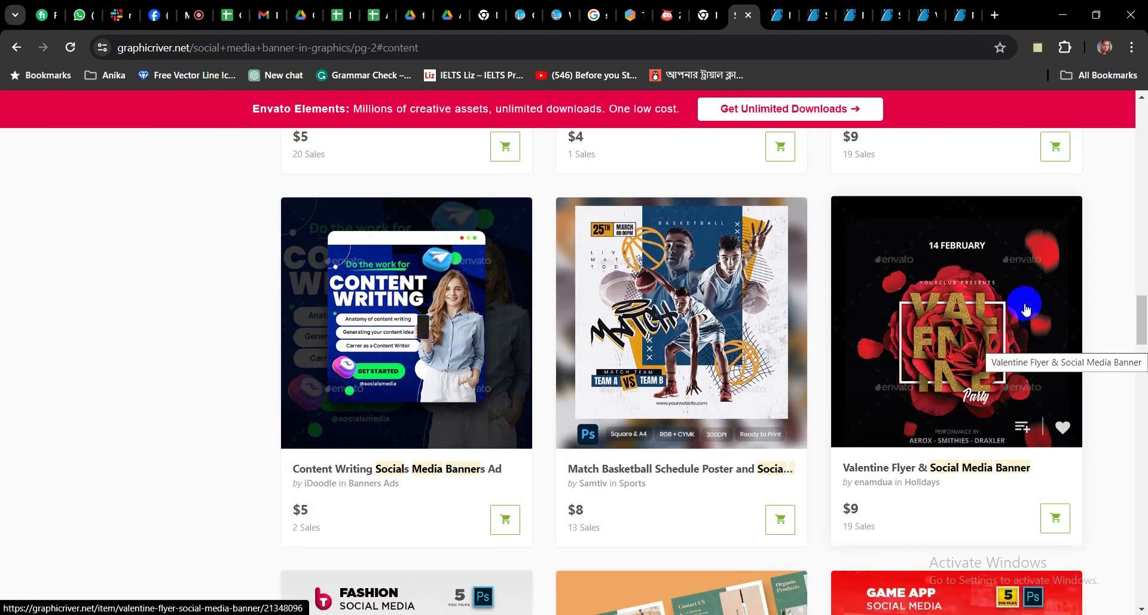
scroll(1000, 324, "down", 1)
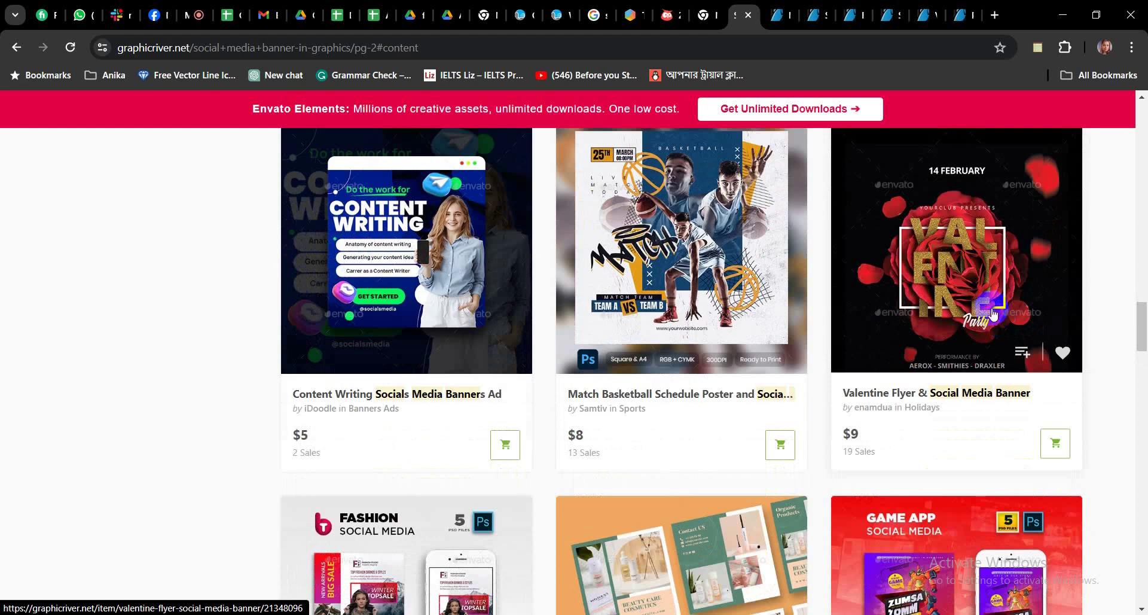
scroll(991, 312, "down", 4)
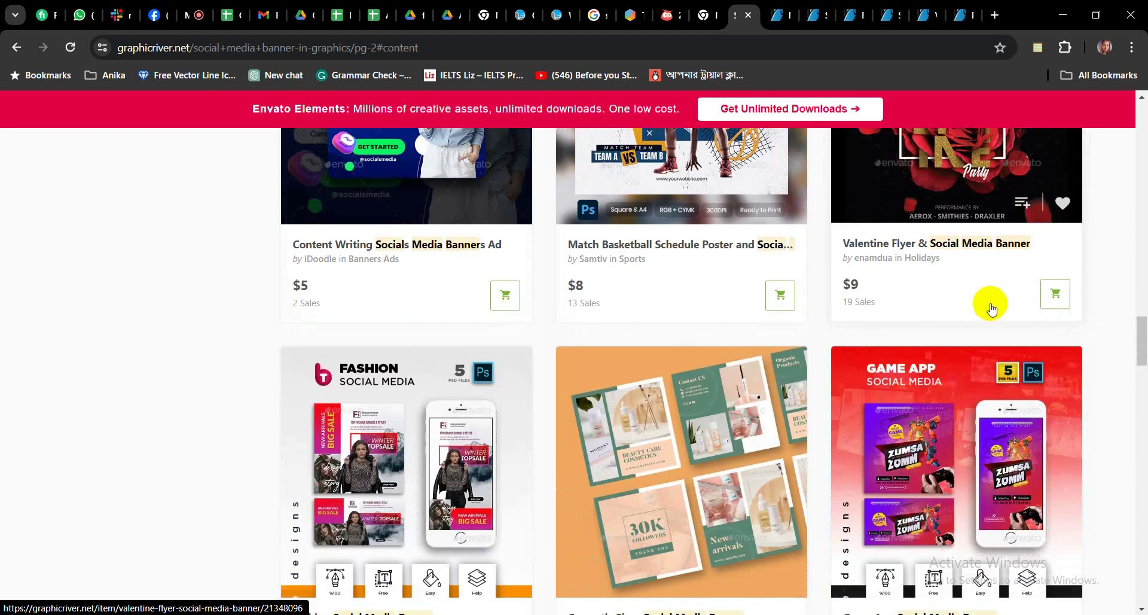
scroll(992, 309, "down", 4)
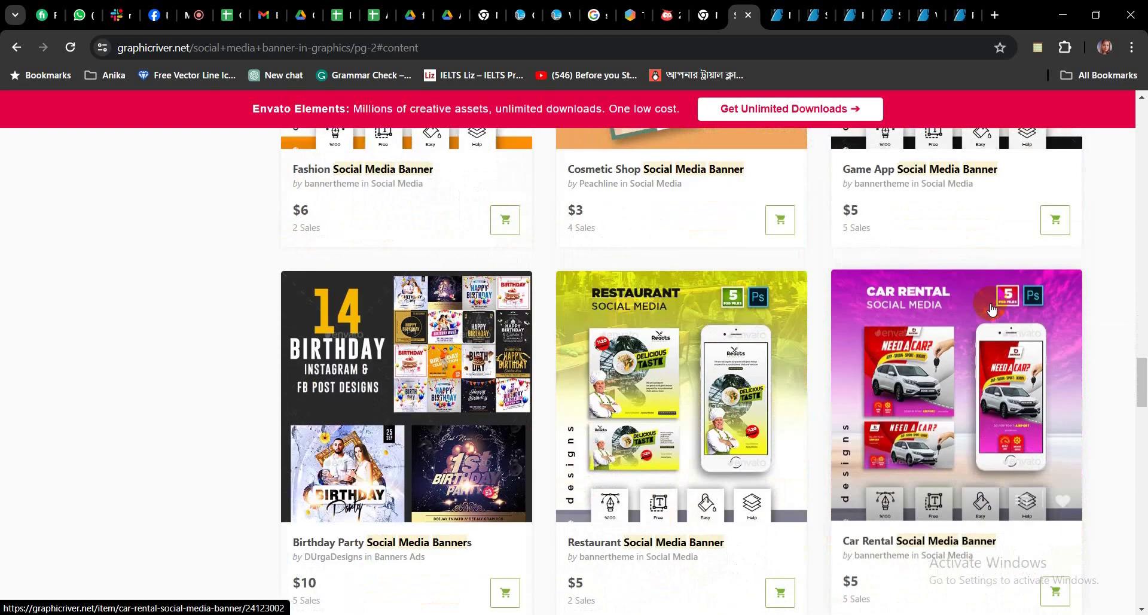
scroll(991, 309, "down", 6)
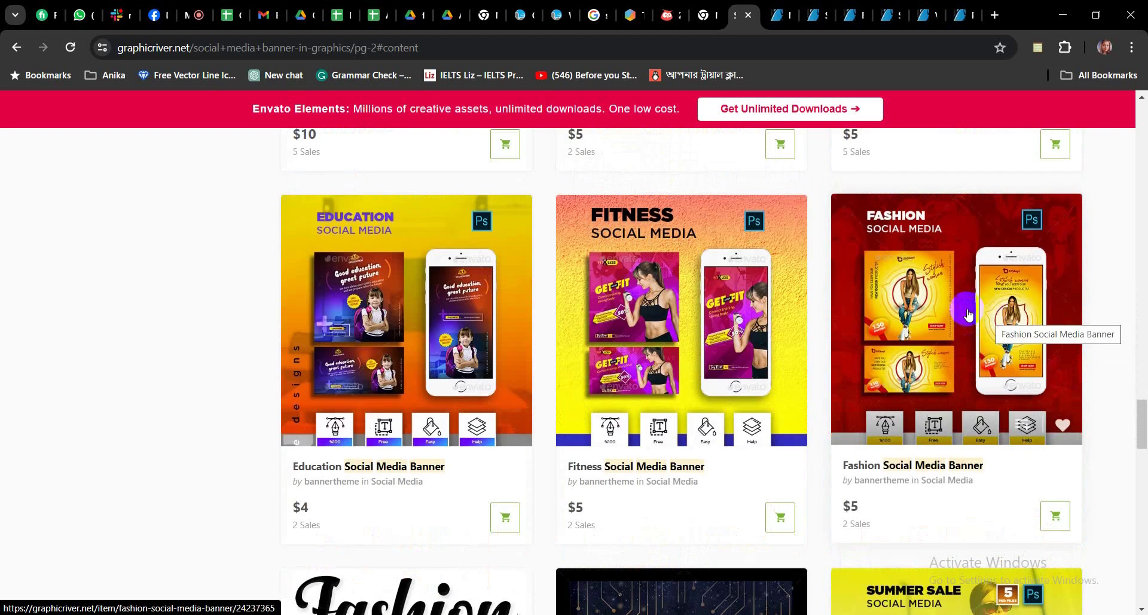
scroll(968, 312, "down", 5)
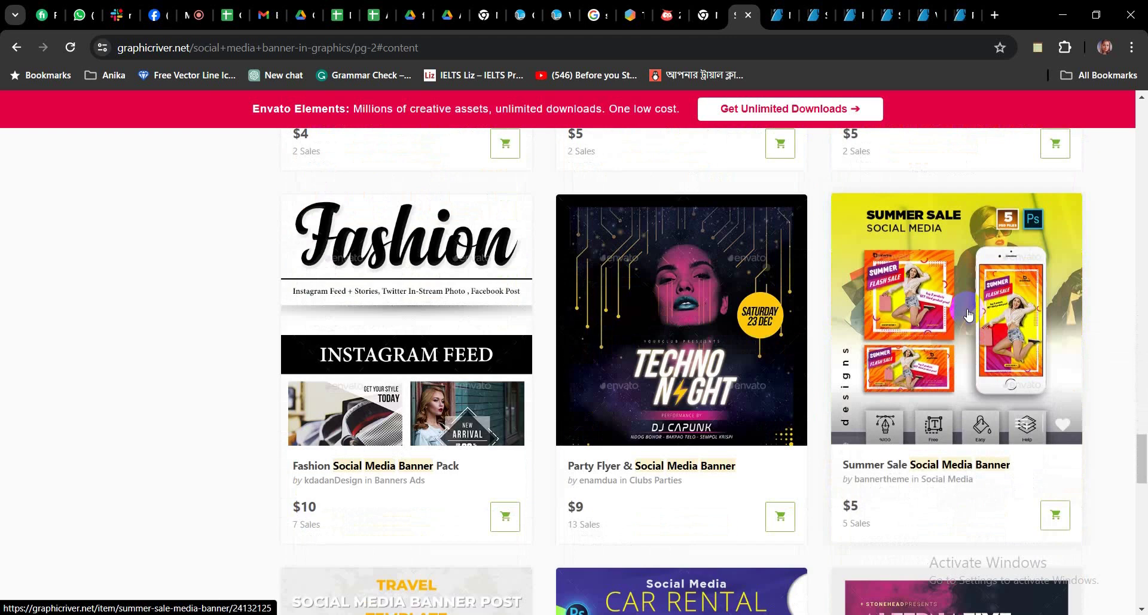
scroll(969, 313, "down", 2)
scroll(963, 326, "down", 2)
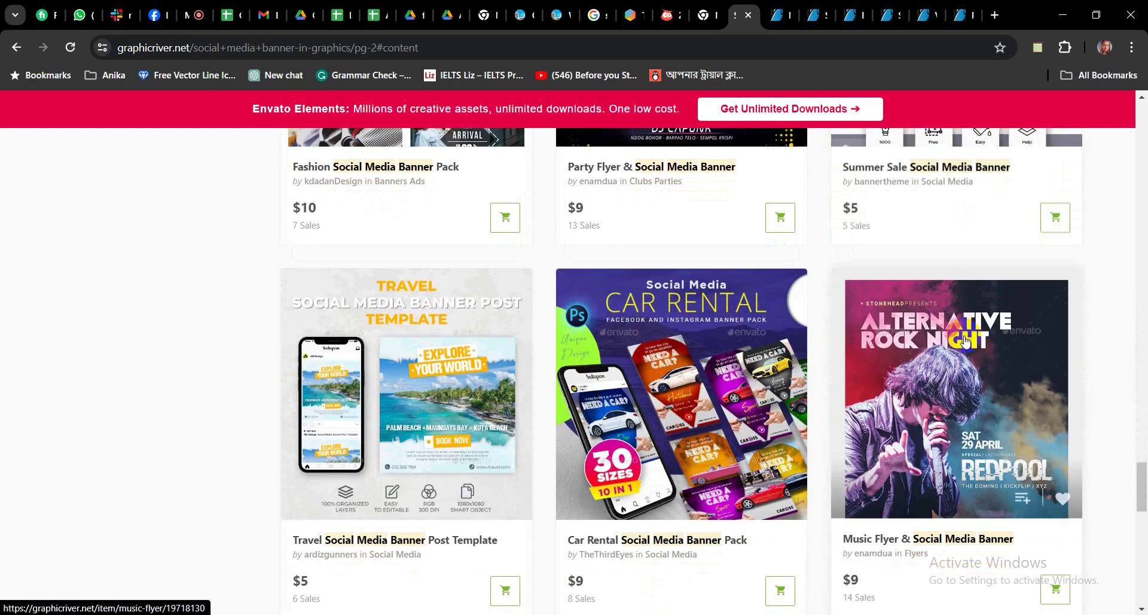
scroll(960, 353, "down", 2)
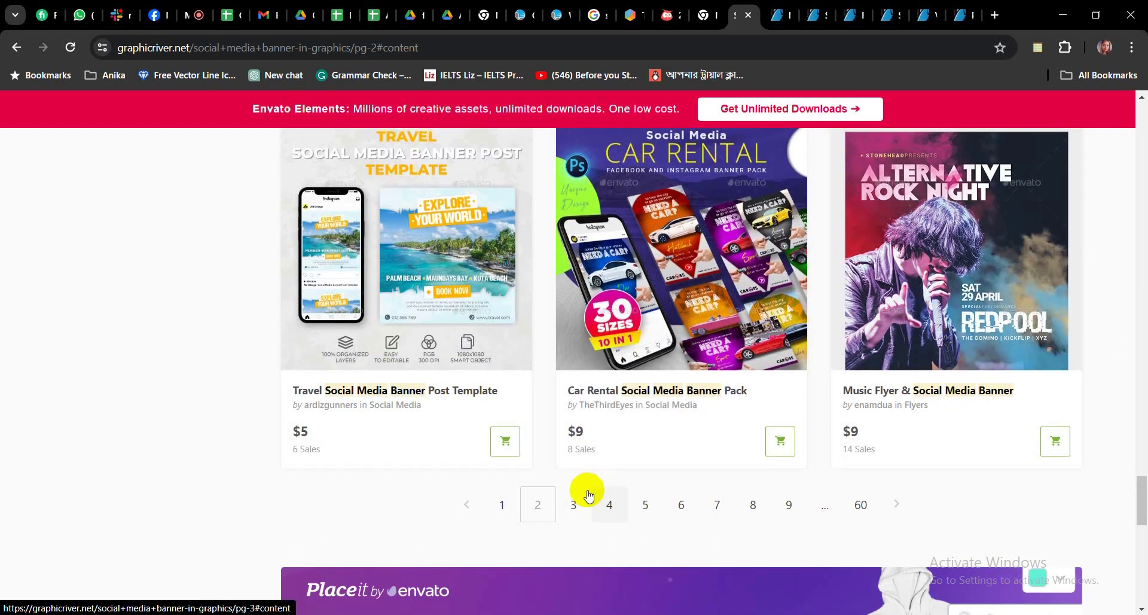
left_click(572, 507)
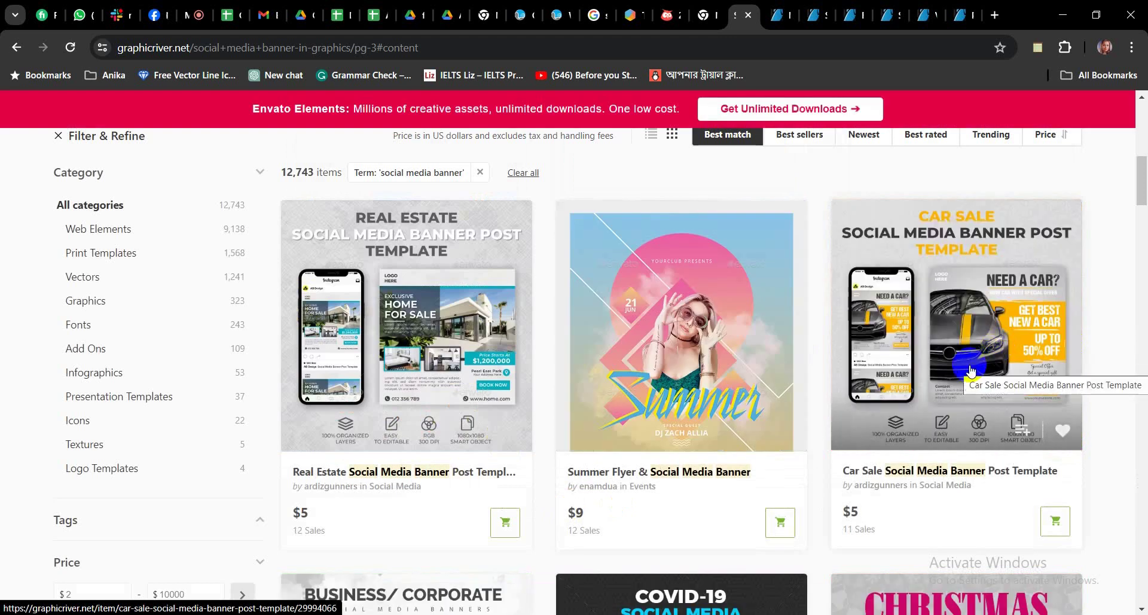
Open the Winter Social Media Banner with the Winter Party design from page 3 in a new browser tab
scroll(971, 371, "down", 5)
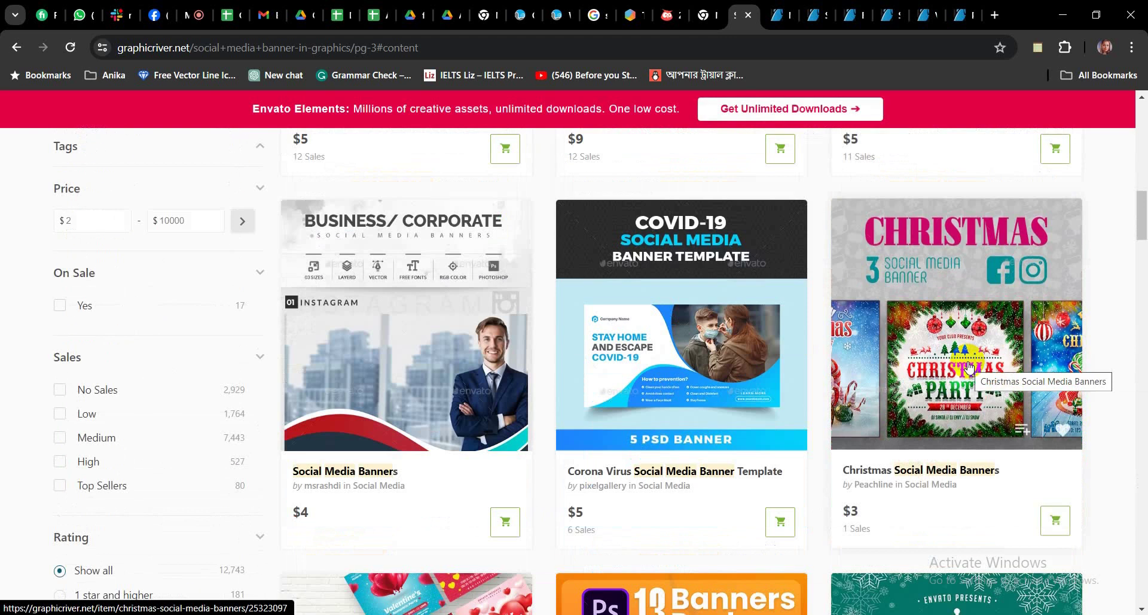
scroll(547, 430, "down", 5)
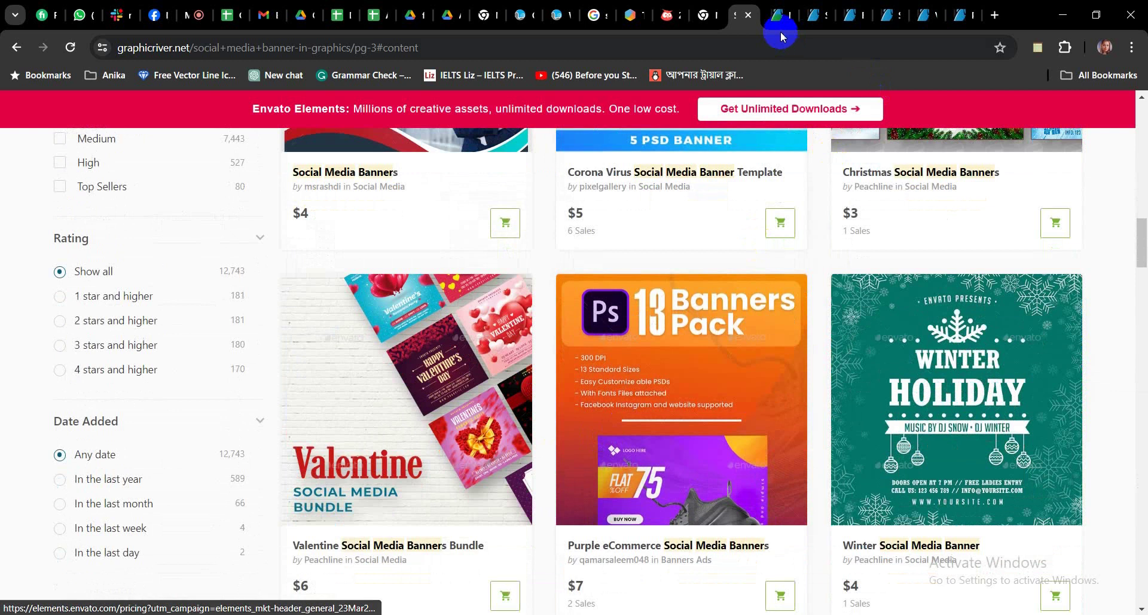
scroll(766, 418, "down", 5)
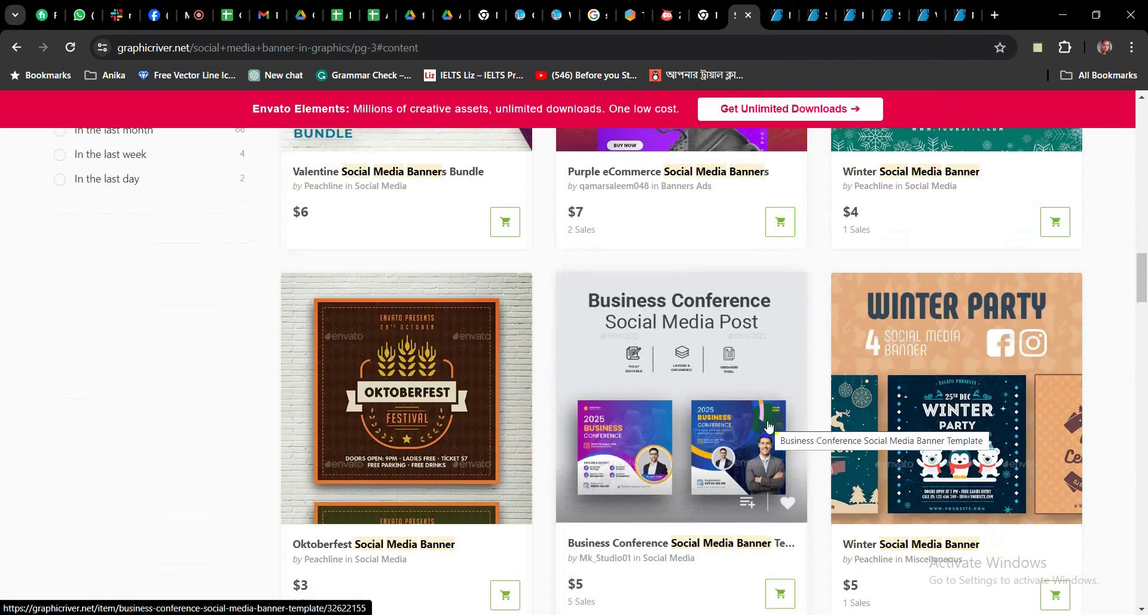
scroll(769, 426, "down", 1)
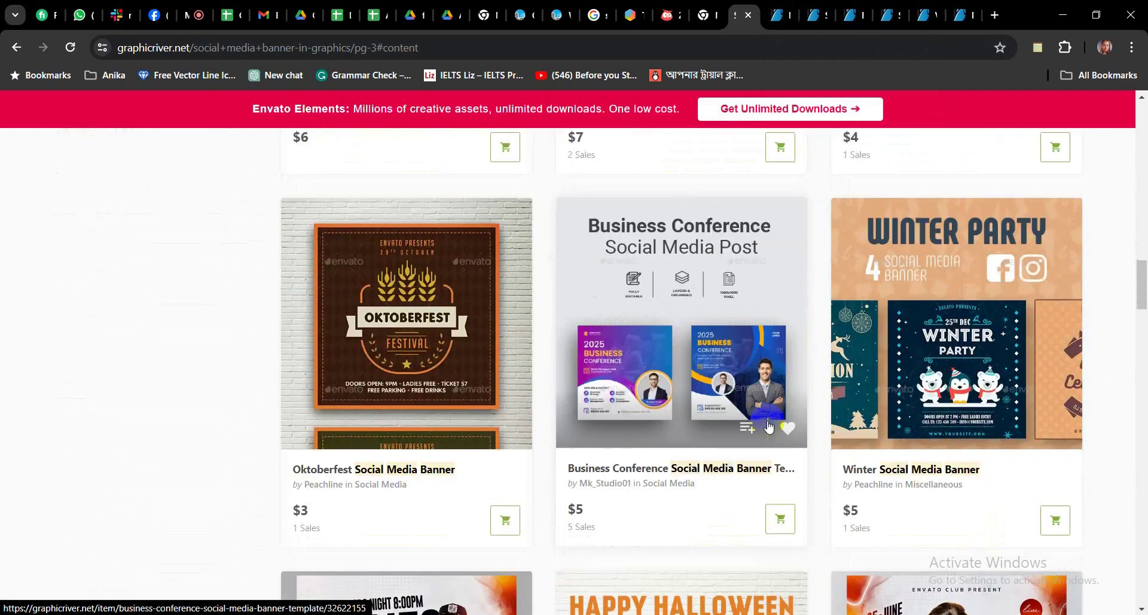
right_click(924, 396)
left_click(931, 401)
Open the Back to School Social Media Banner from the page 3 results in a new browser tab
scroll(915, 409, "down", 5)
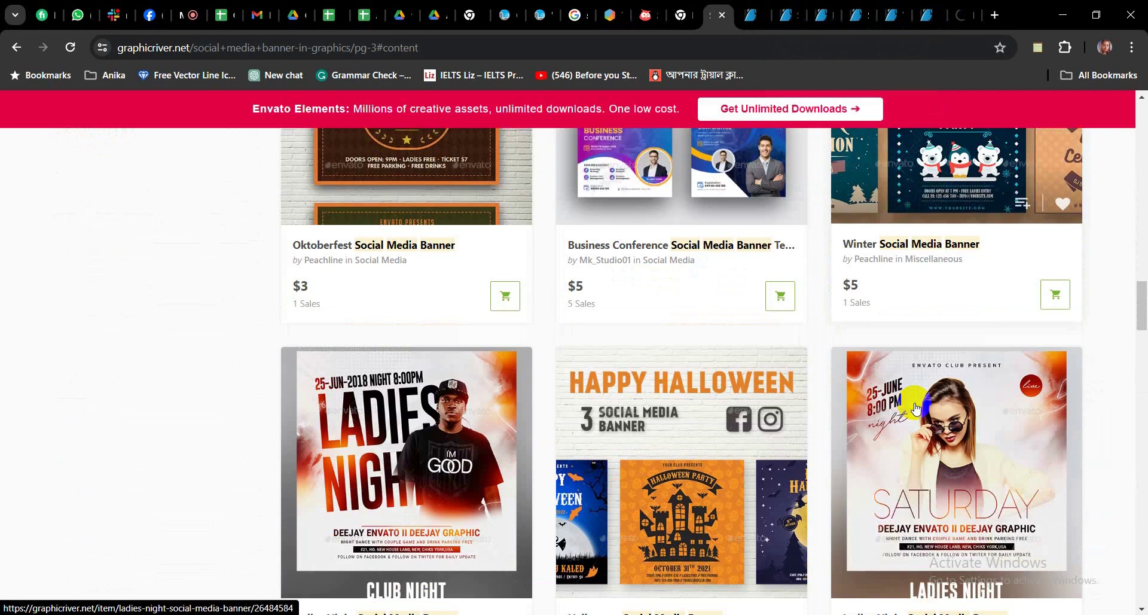
scroll(915, 407, "down", 8)
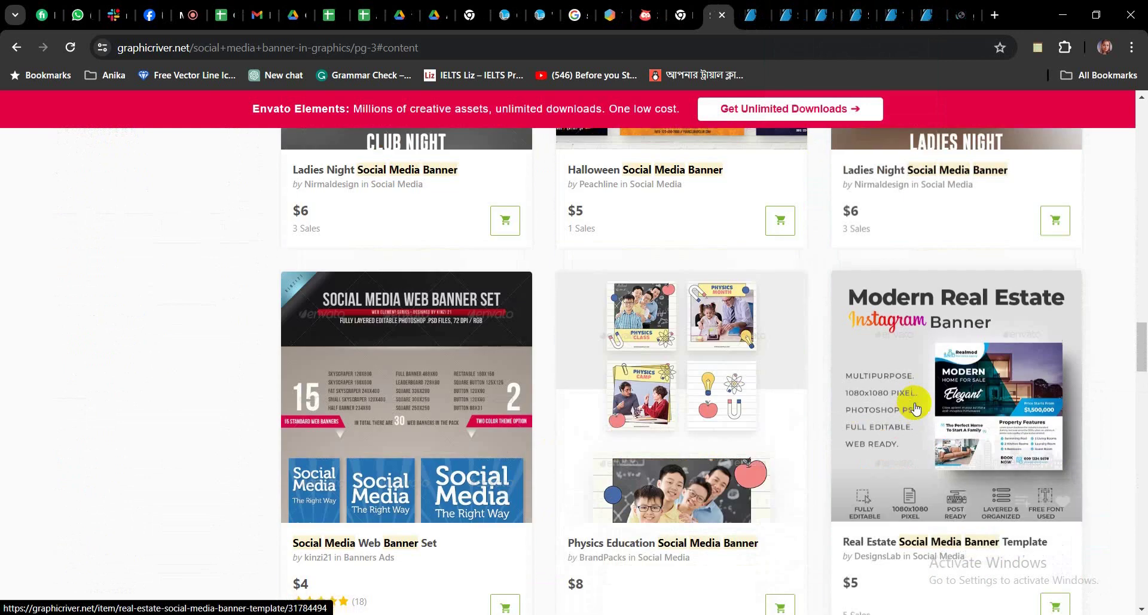
scroll(915, 417, "down", 1)
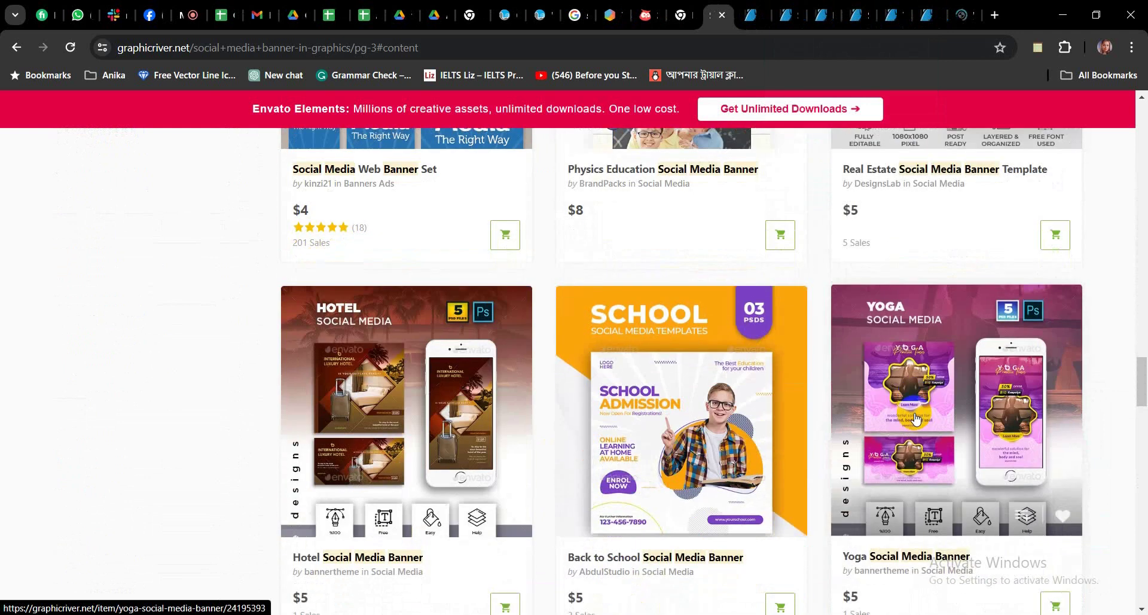
scroll(915, 418, "down", 1)
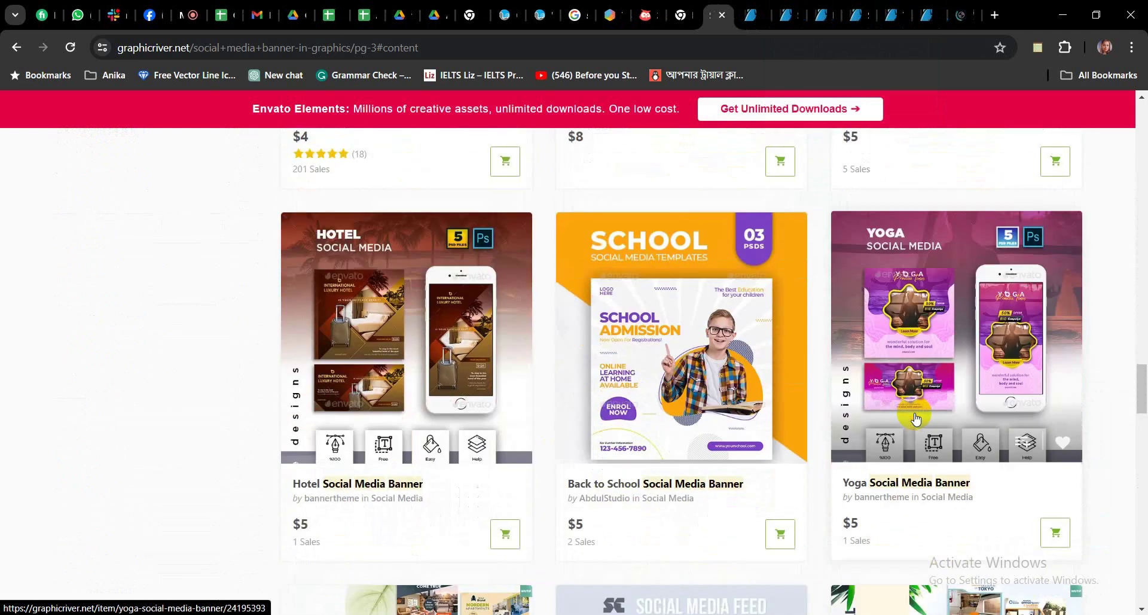
right_click(649, 402)
left_click(690, 223)
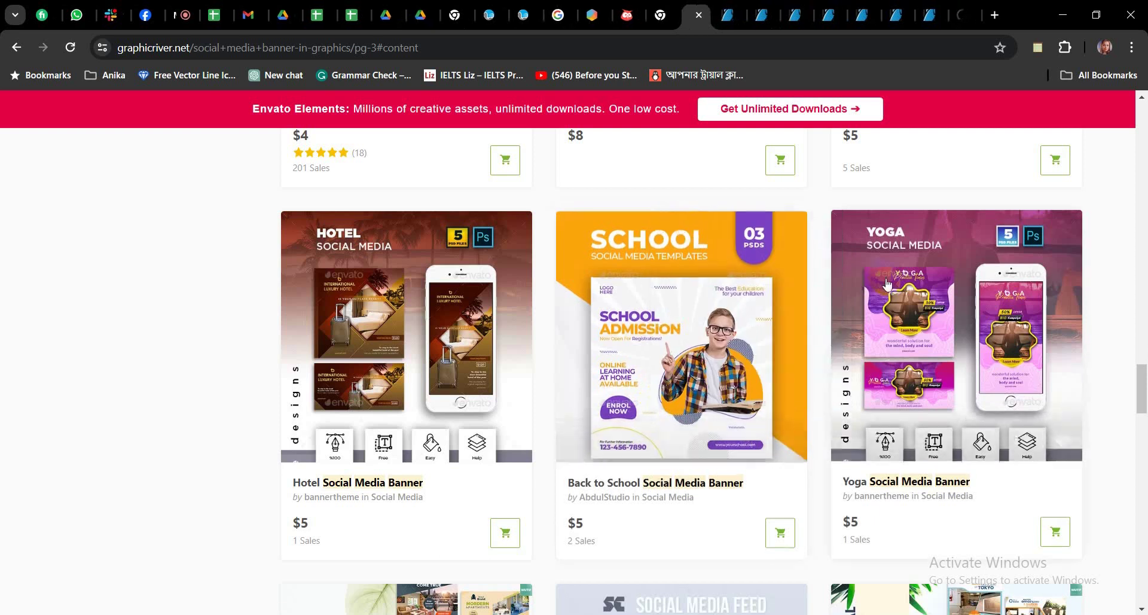
Change the search term to "travel social media banner" and run the search
scroll(690, 226, "up", 6)
left_click_drag(1142, 359, 1142, 105)
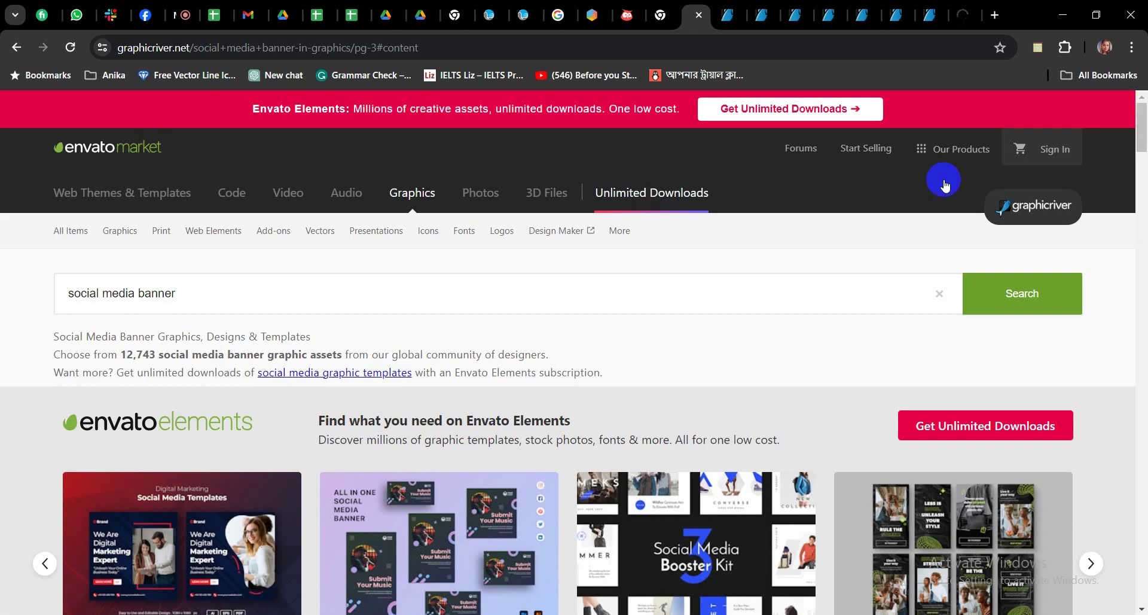
left_click(69, 292)
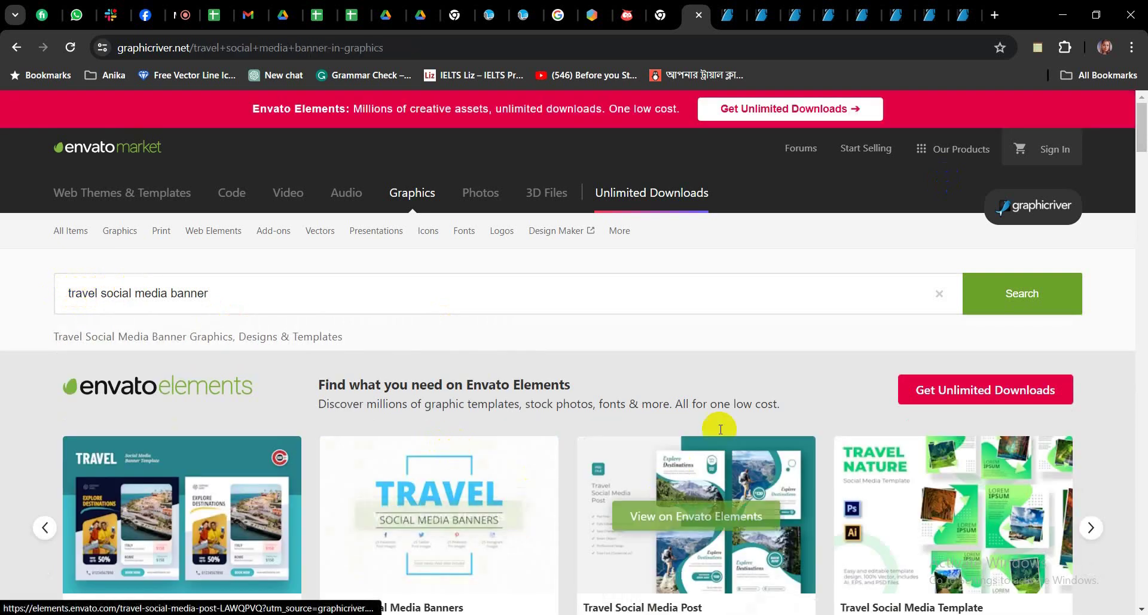
Open the Travel Holiday Social Media Banner Template by DesignsLab from the travel results in a new browser tab
scroll(739, 387, "down", 3)
scroll(739, 386, "down", 5)
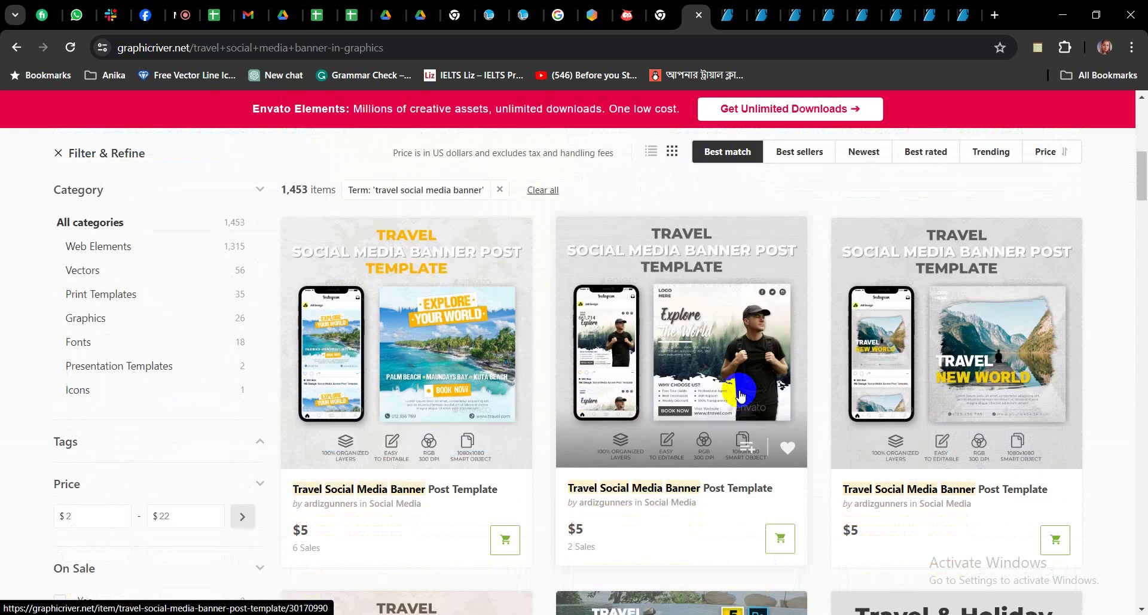
scroll(981, 387, "down", 5)
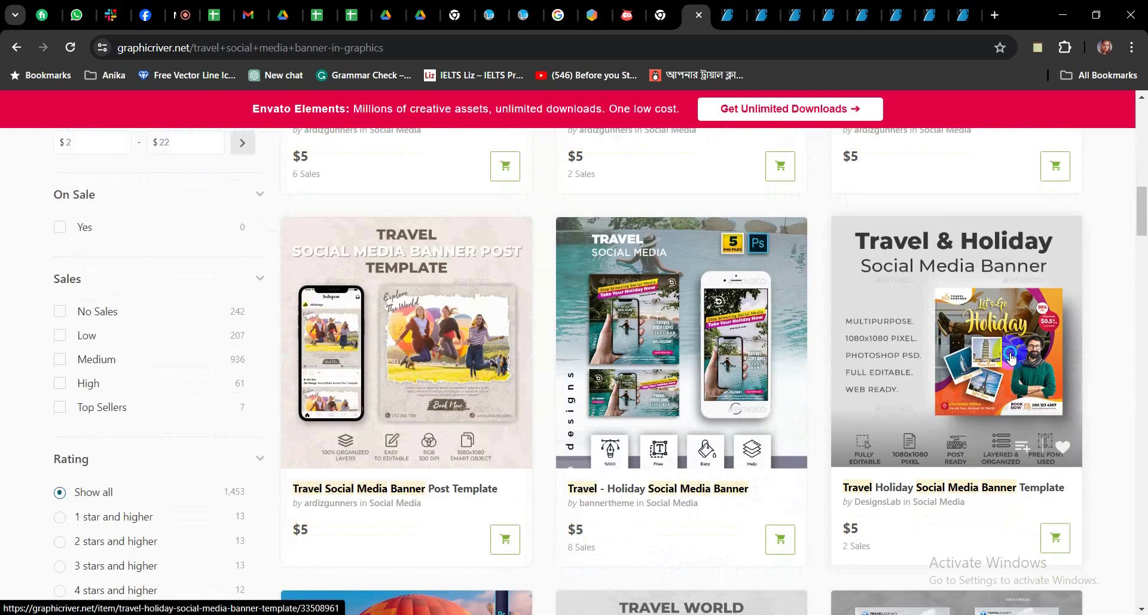
right_click(1011, 358)
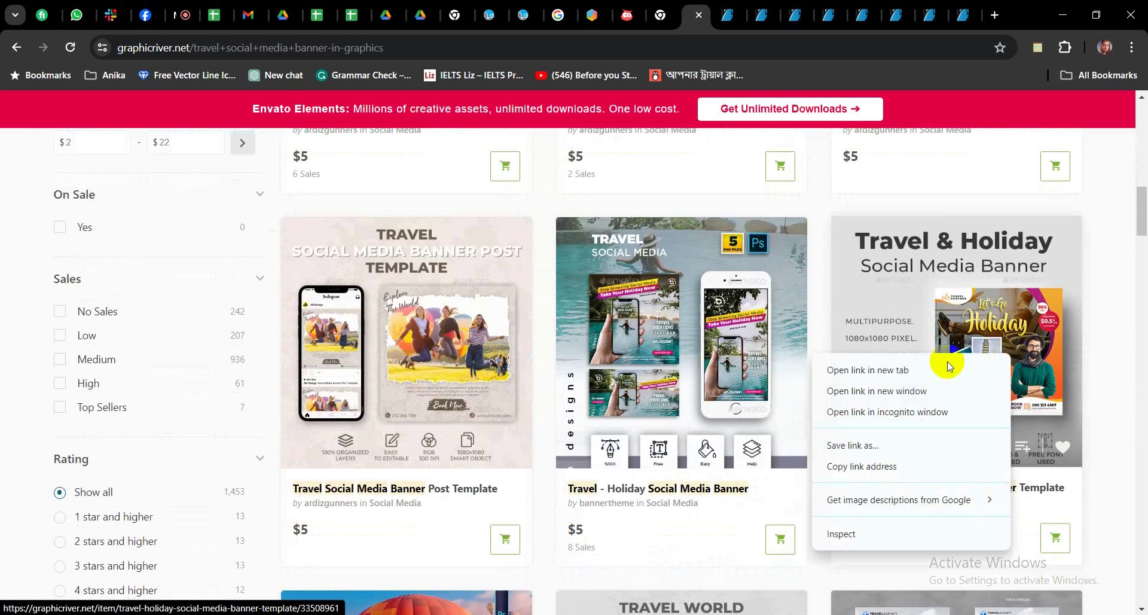
left_click(903, 370)
scroll(906, 375, "down", 5)
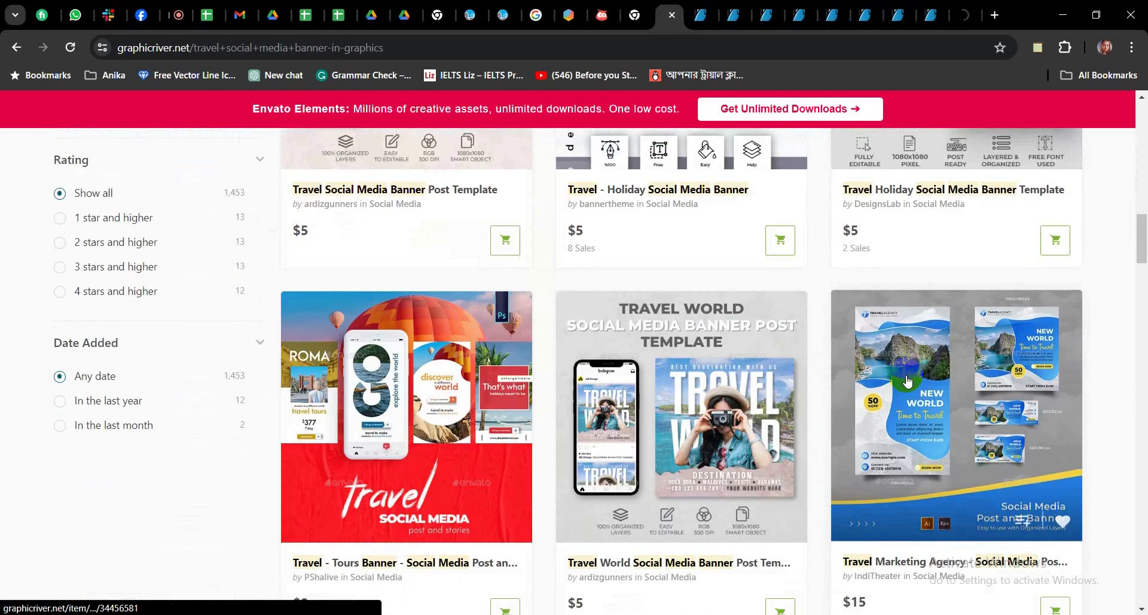
Open the Travel Agency Ads item from the travel search results in a new browser tab
scroll(908, 379, "down", 10)
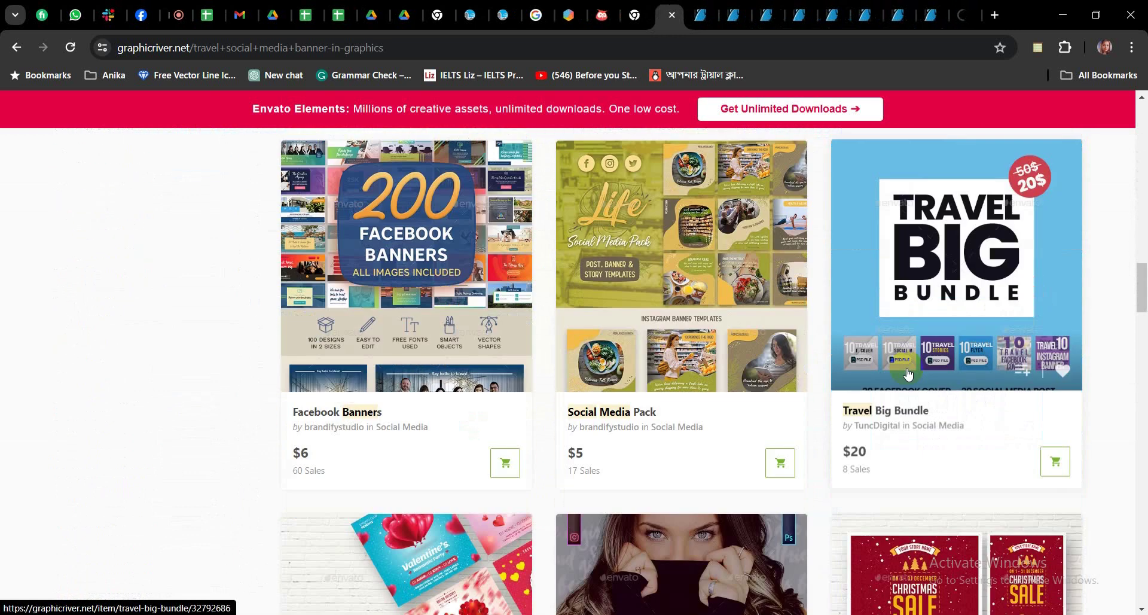
scroll(907, 374, "down", 14)
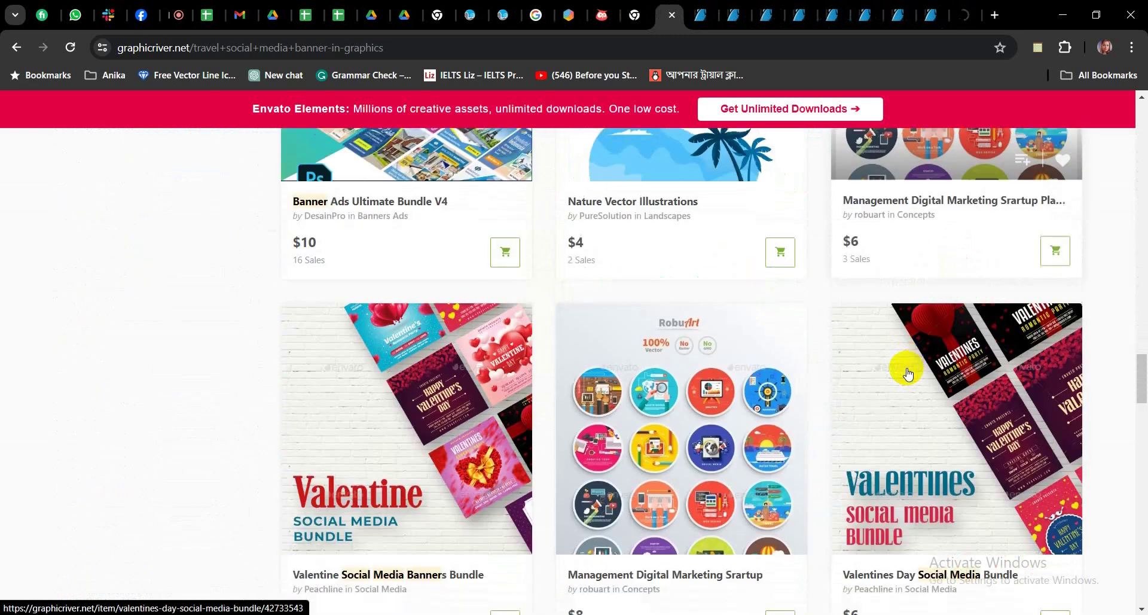
scroll(907, 368, "down", 4)
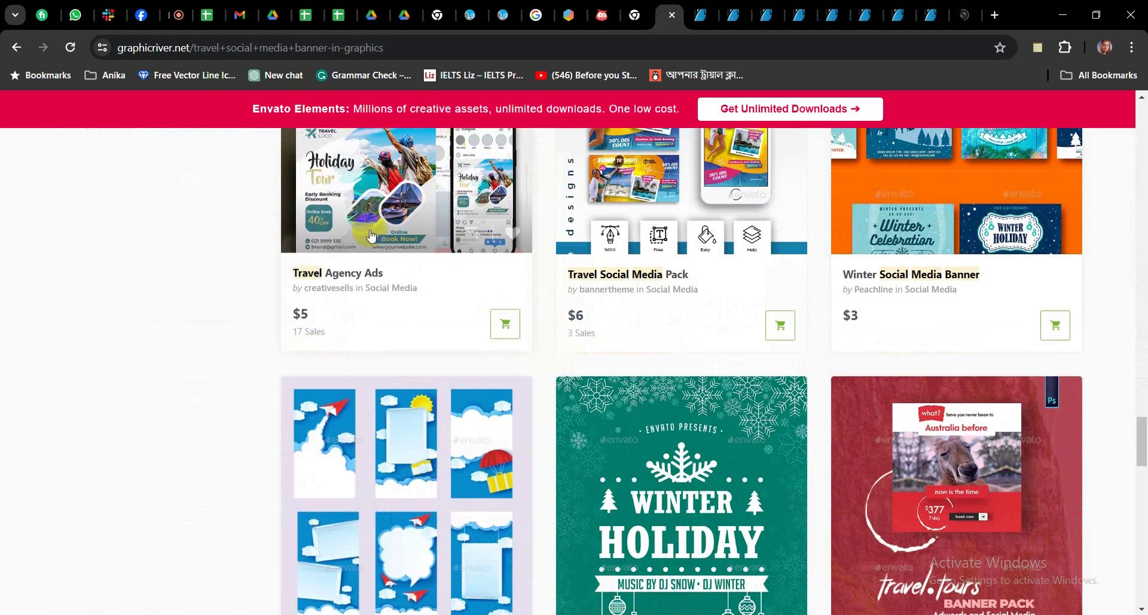
right_click(347, 201)
left_click(373, 226)
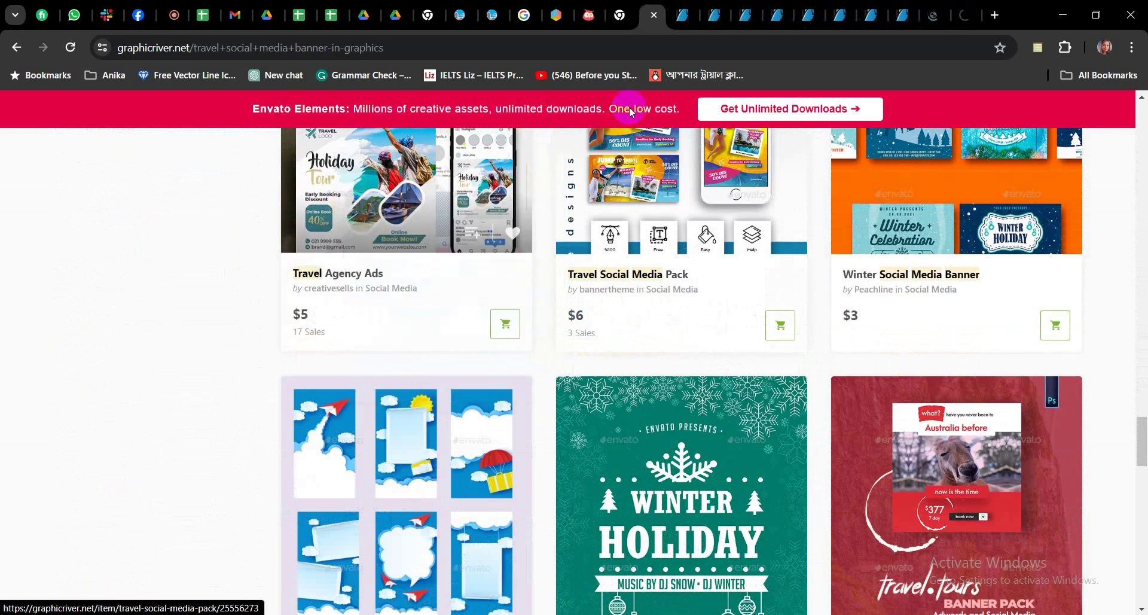
left_click(686, 24)
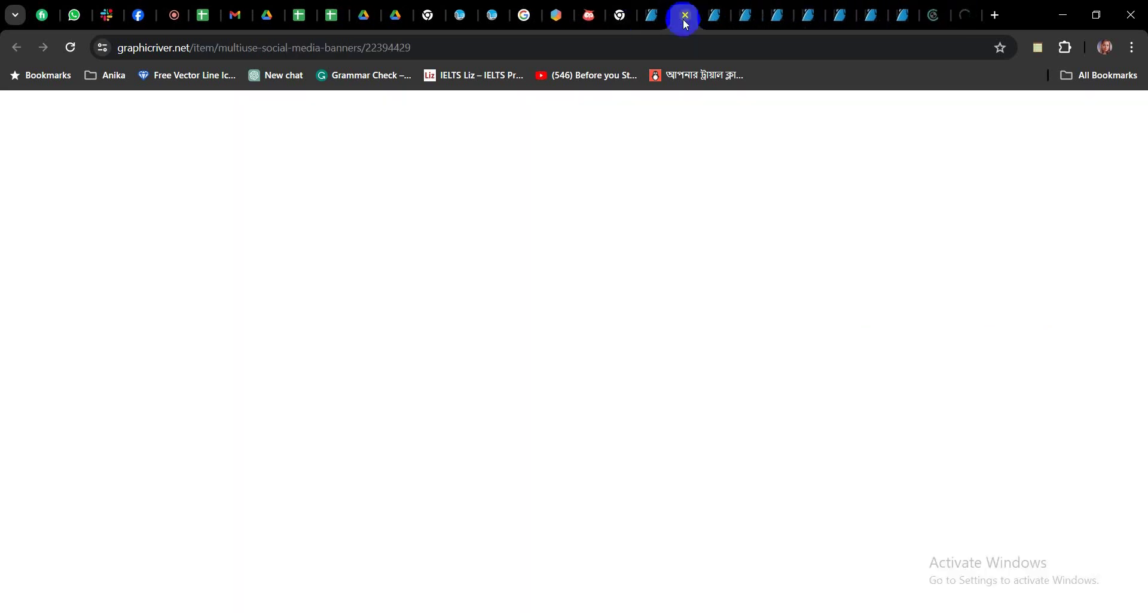
left_click(171, 15)
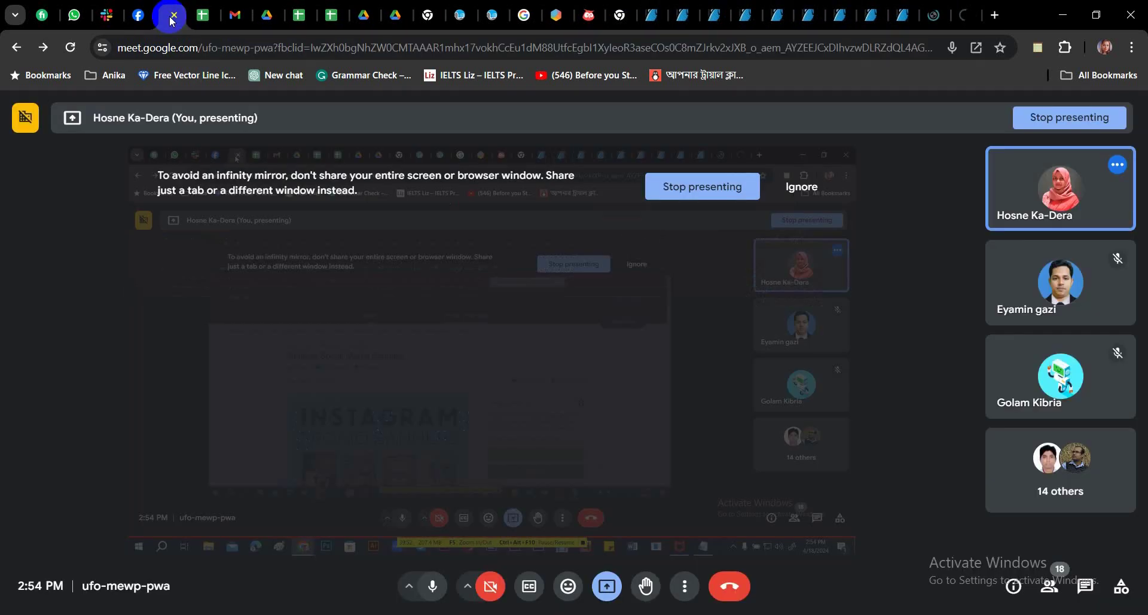
left_click(653, 15)
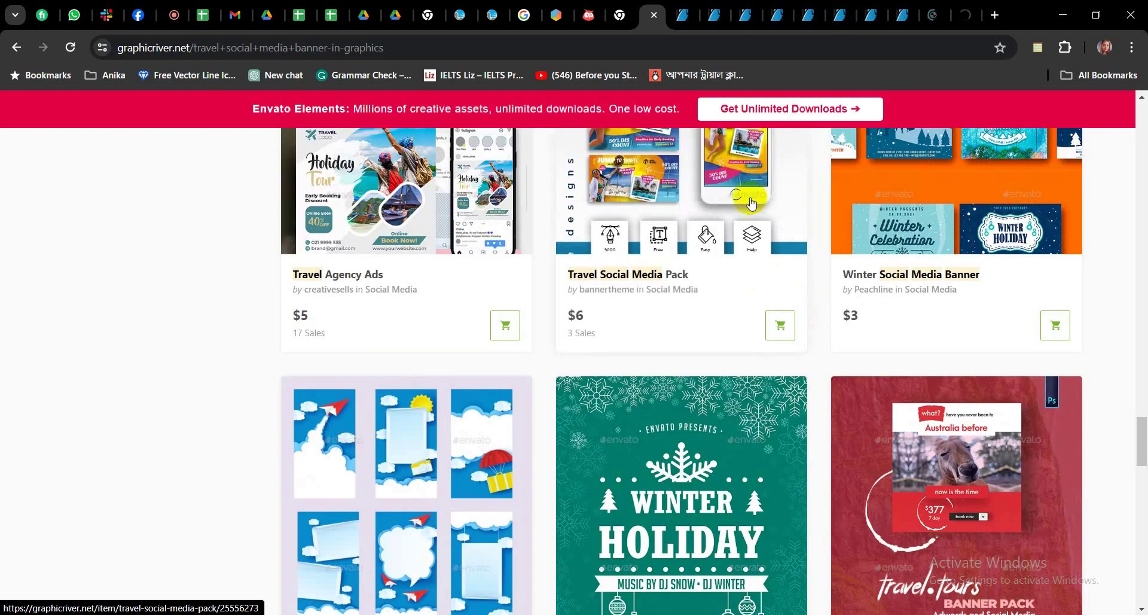
Copy the Multiuse Social Media Banners page link and send it in the Google Meet in-call messages
left_click(684, 15)
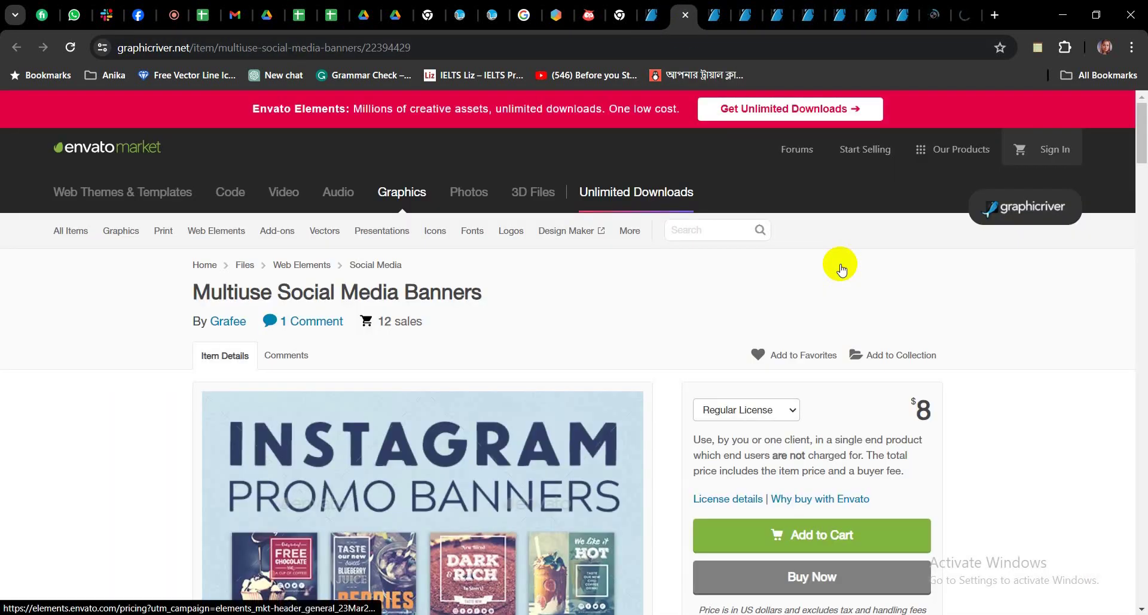
scroll(718, 302, "down", 2)
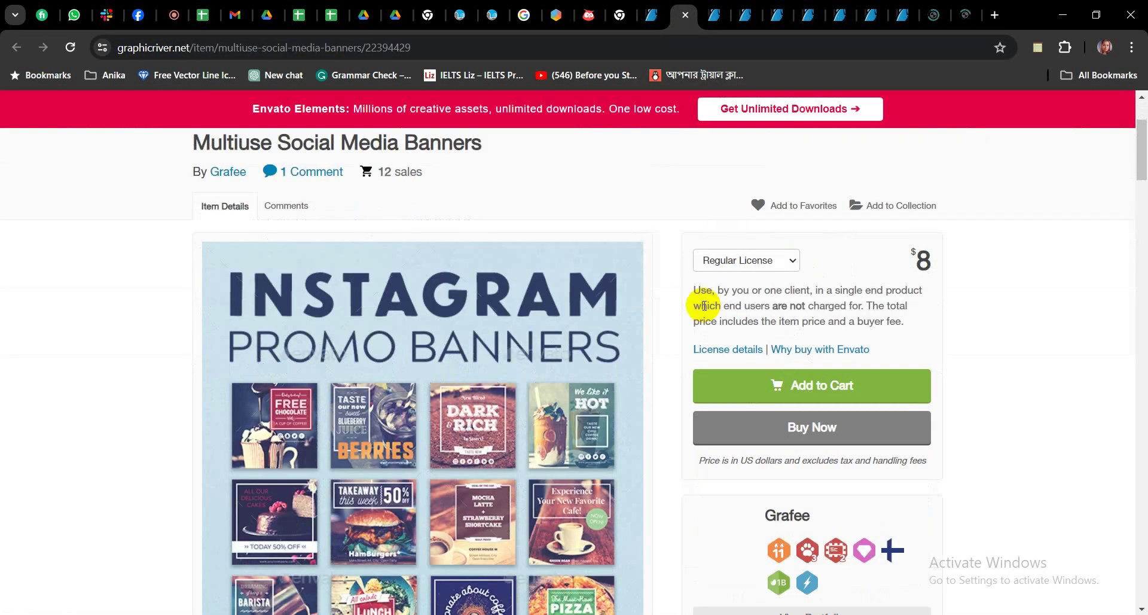
left_click(382, 47)
key("ctrl+c")
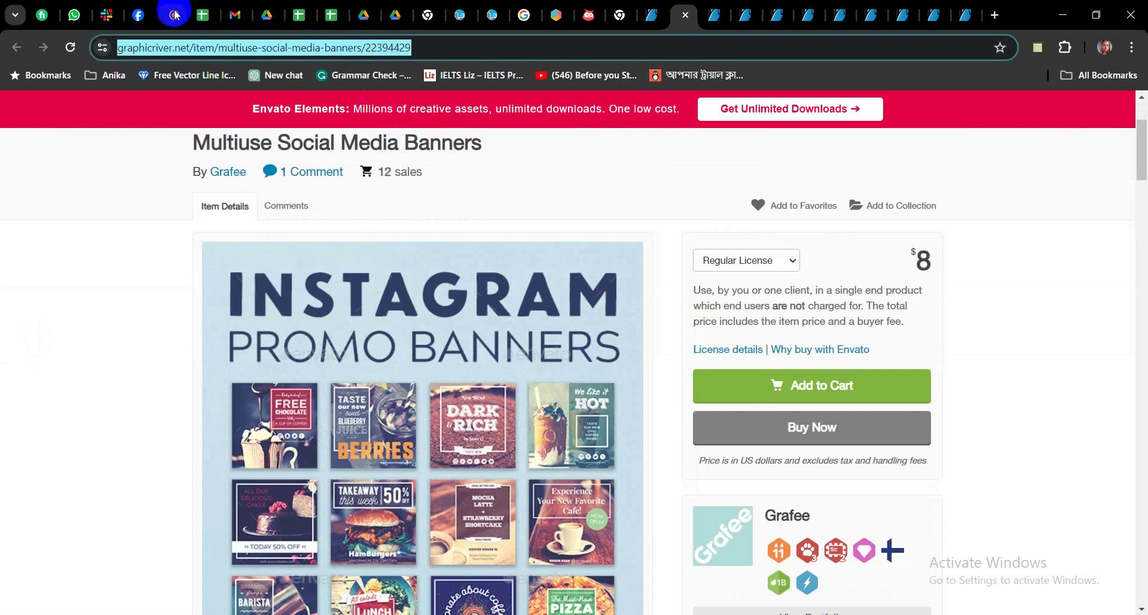
left_click(174, 15)
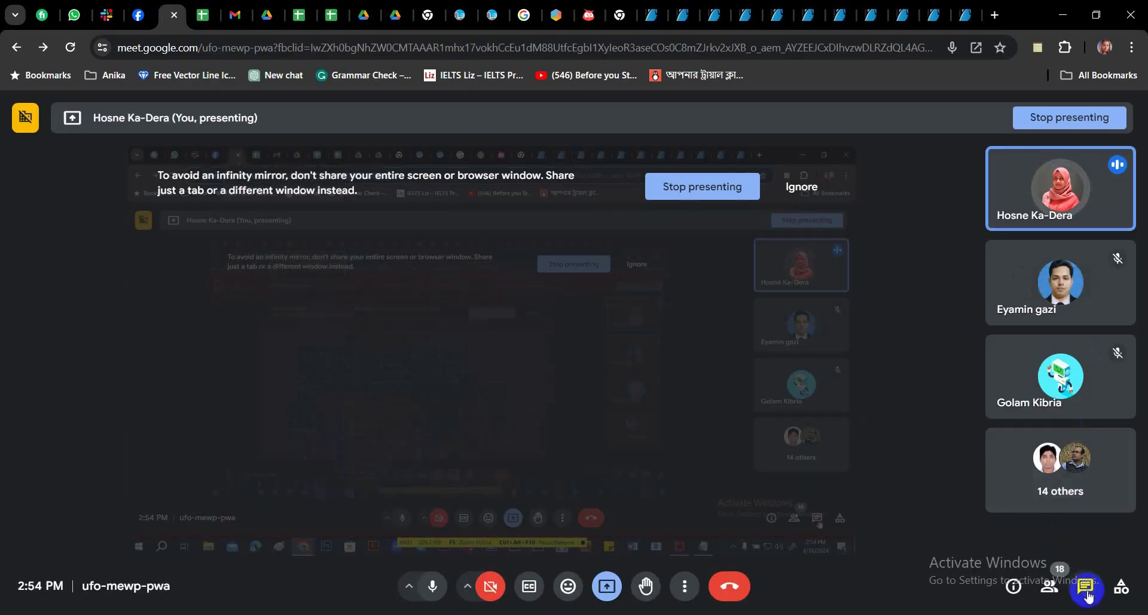
left_click(1086, 587)
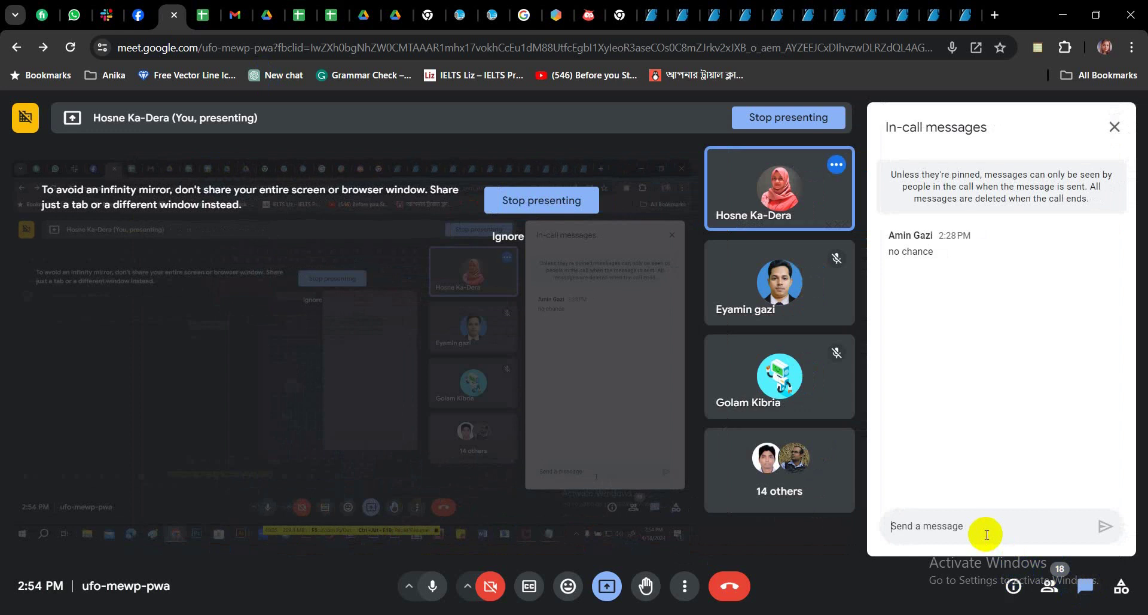
key("ctrl+v")
key("Return")
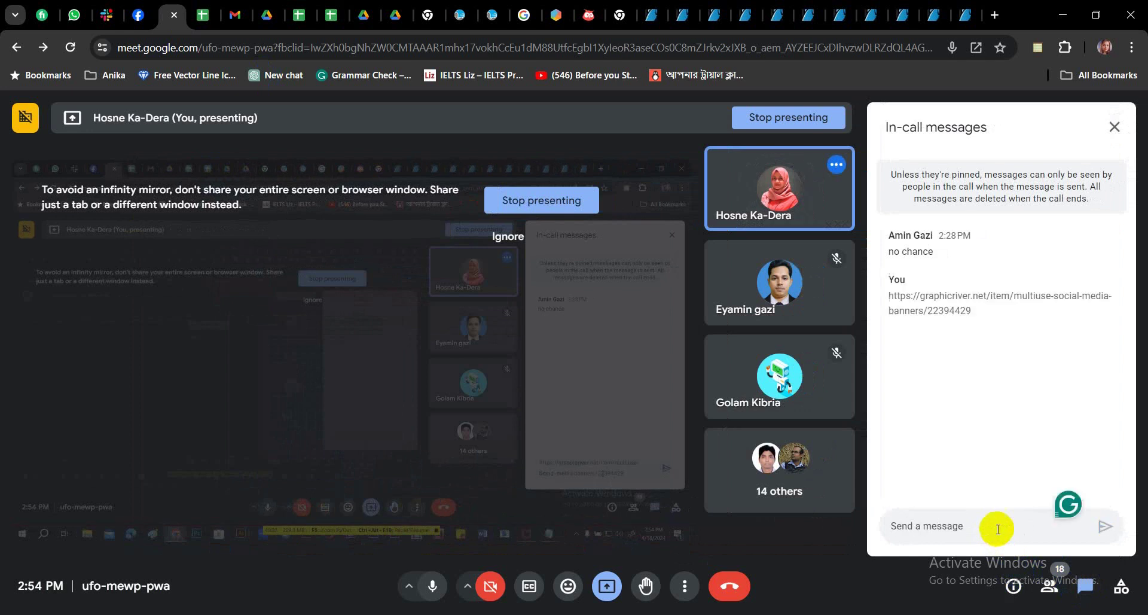
Return to the Multiuse Social Media Banners page and examine the large Free Chocolate banner preview
left_click(685, 27)
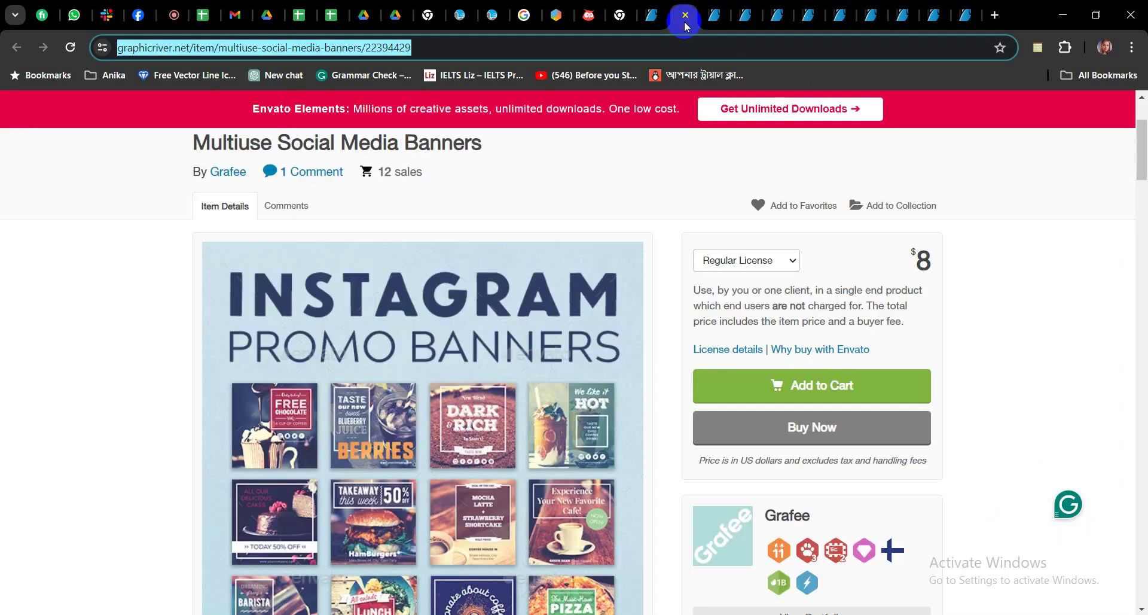
scroll(511, 469, "down", 3)
scroll(511, 469, "down", 6)
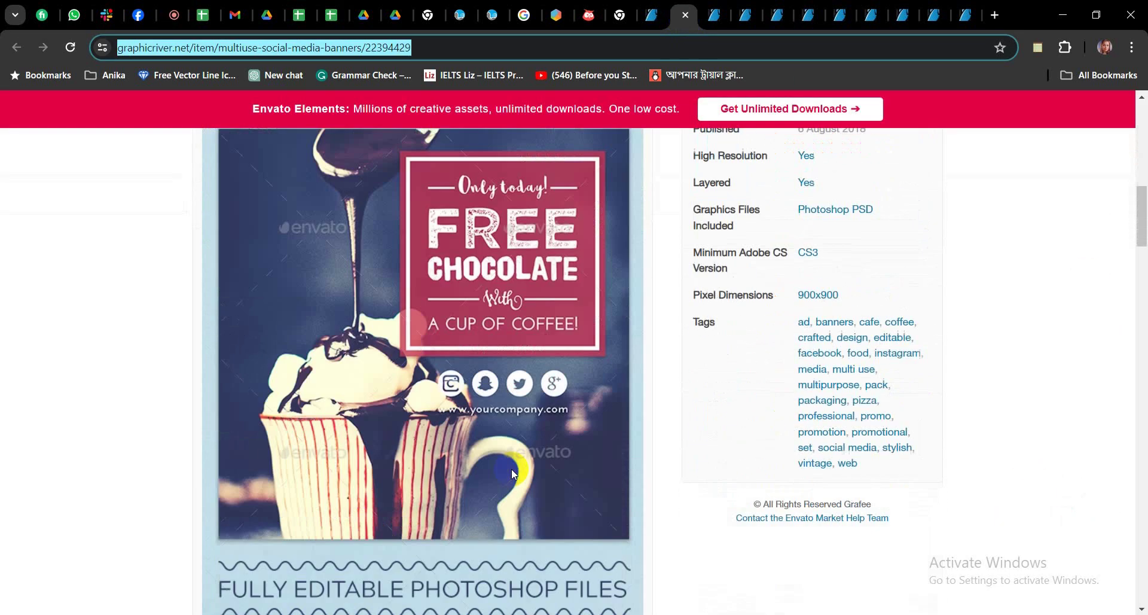
scroll(512, 468, "up", 2)
scroll(515, 476, "down", 1)
scroll(519, 483, "down", 1)
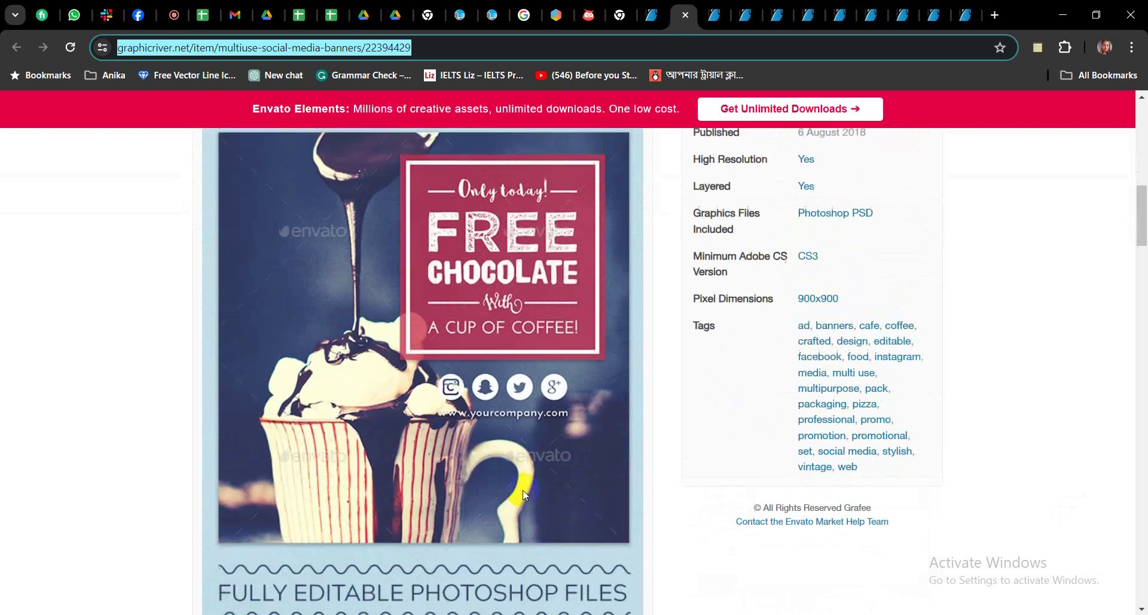
scroll(359, 466, "up", 1)
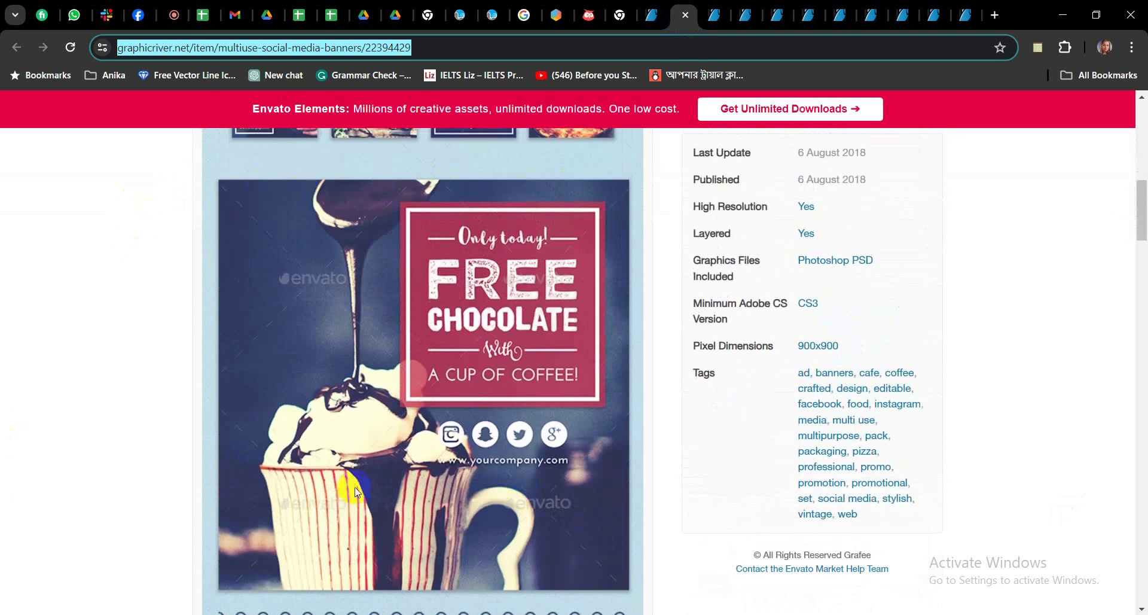
scroll(372, 483, "down", 3)
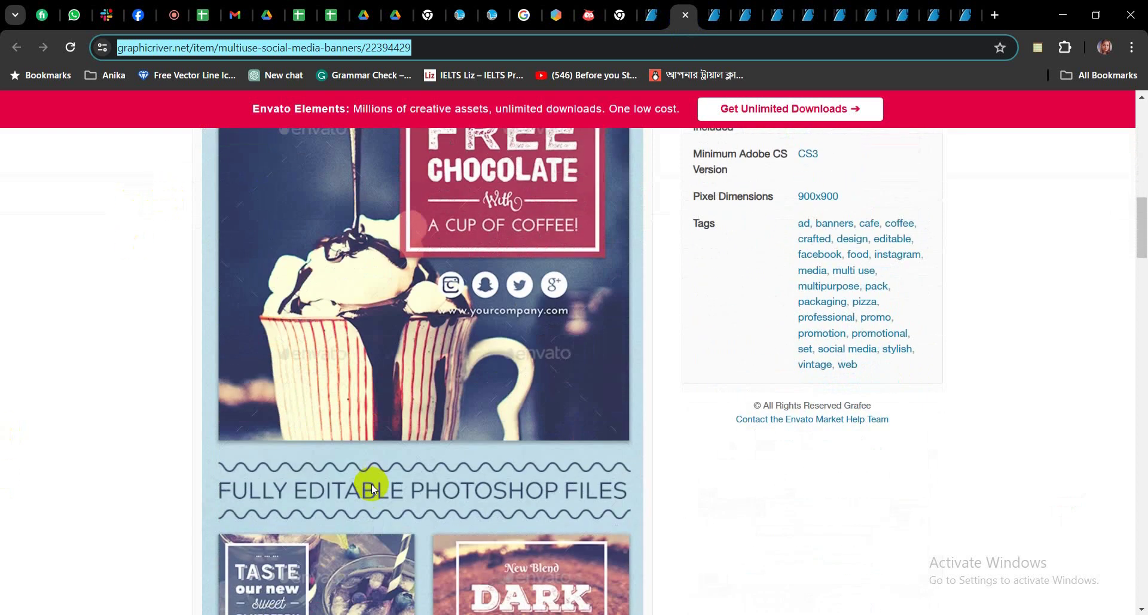
scroll(403, 458, "up", 3)
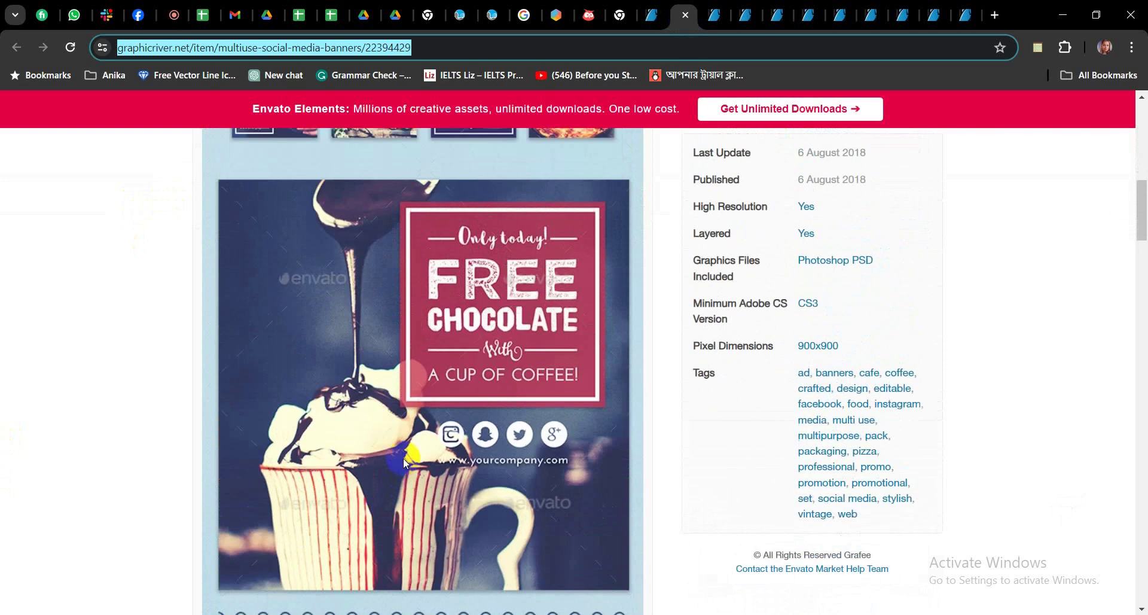
Frame the Free Chocolate banner in a screen capture, outline its social icons and text box with blue rectangles, and close the capture
key("Print")
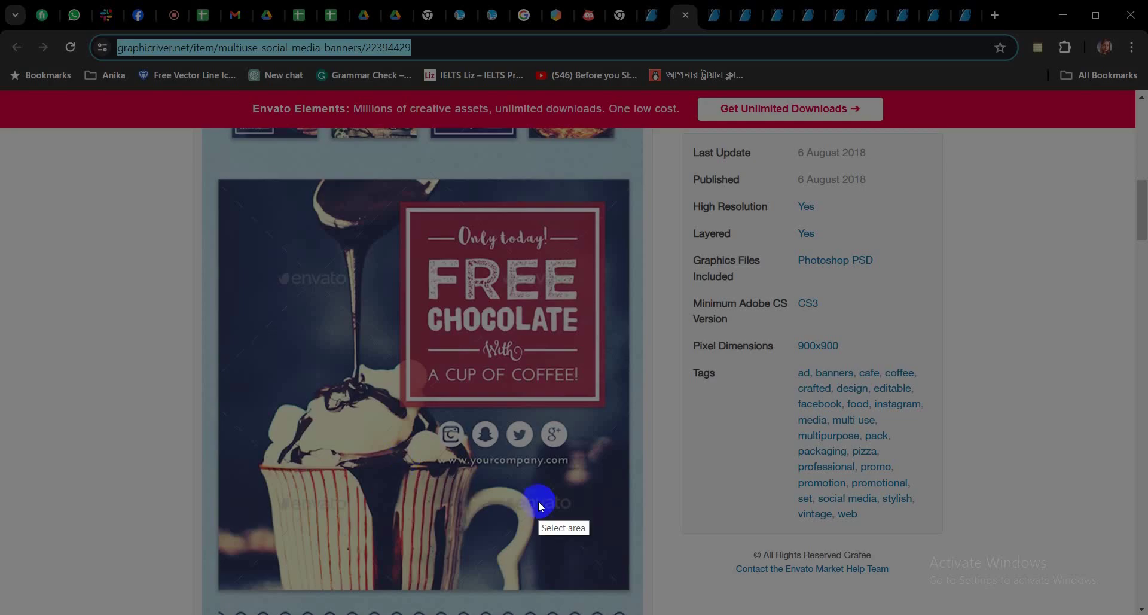
mouse_move(189, 157)
left_mouse_down()
mouse_move(585, 426)
mouse_move(670, 607)
left_mouse_up()
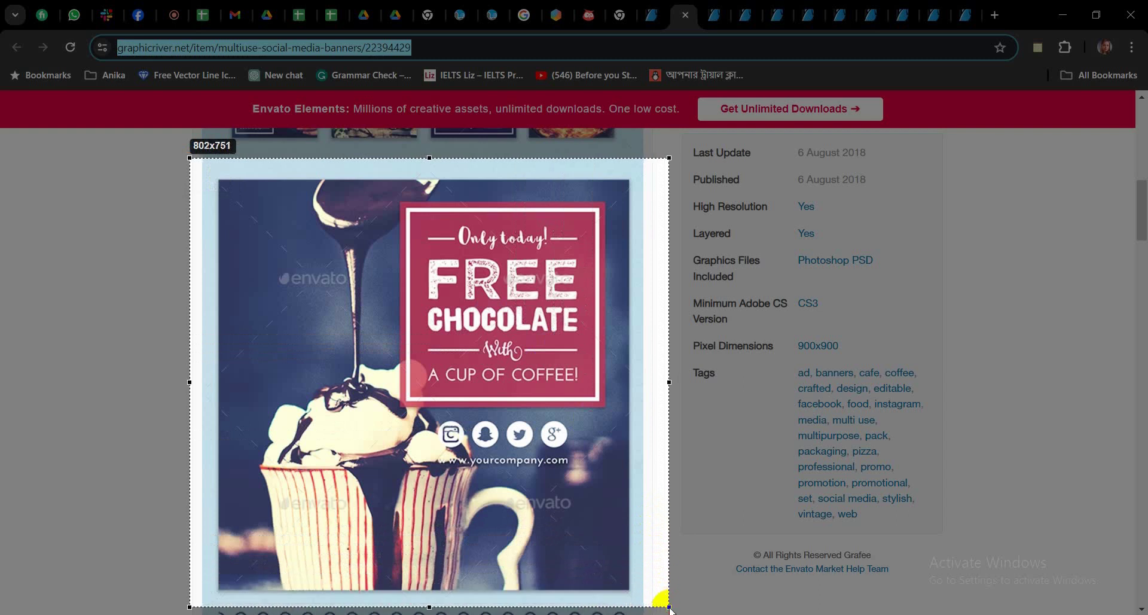
left_click(682, 540)
left_click_drag(432, 415, 579, 450)
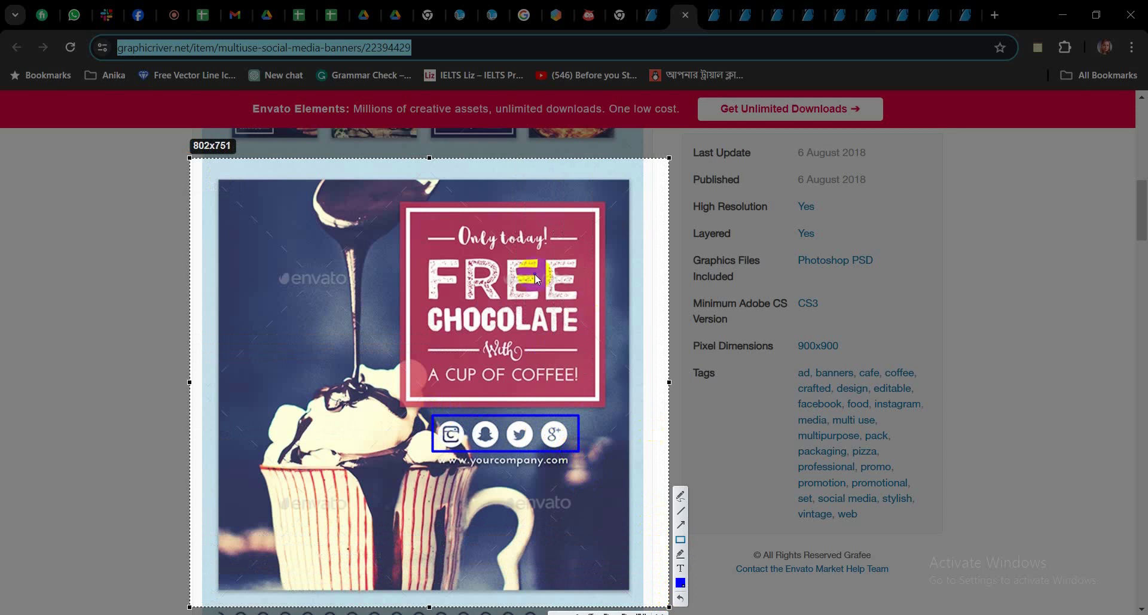
mouse_move(401, 199)
left_mouse_down()
mouse_move(545, 326)
mouse_move(603, 406)
left_mouse_up()
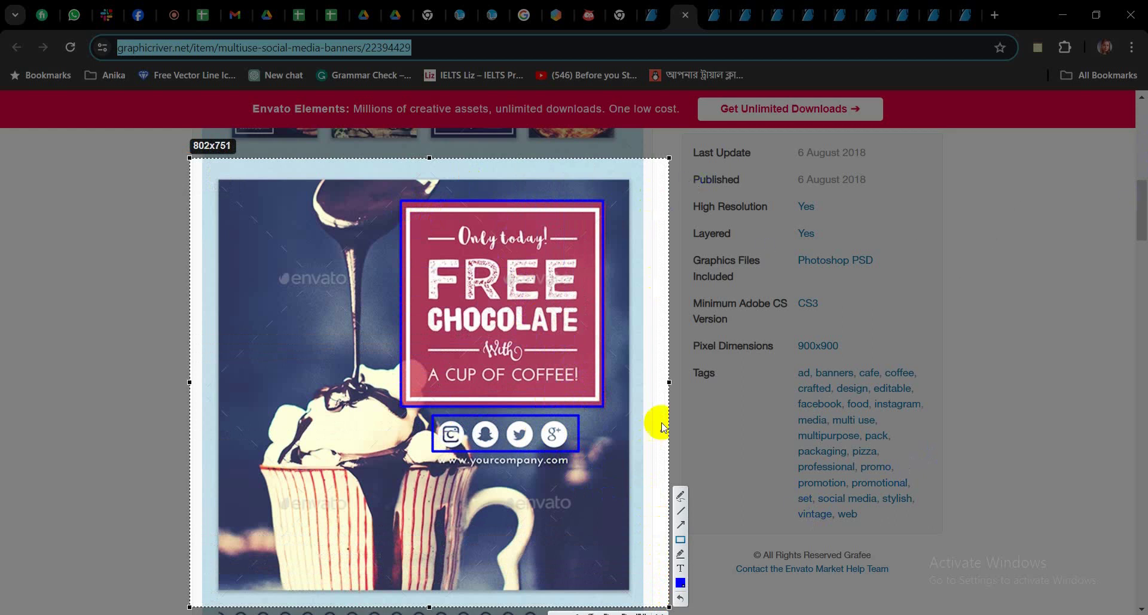
left_click(658, 610)
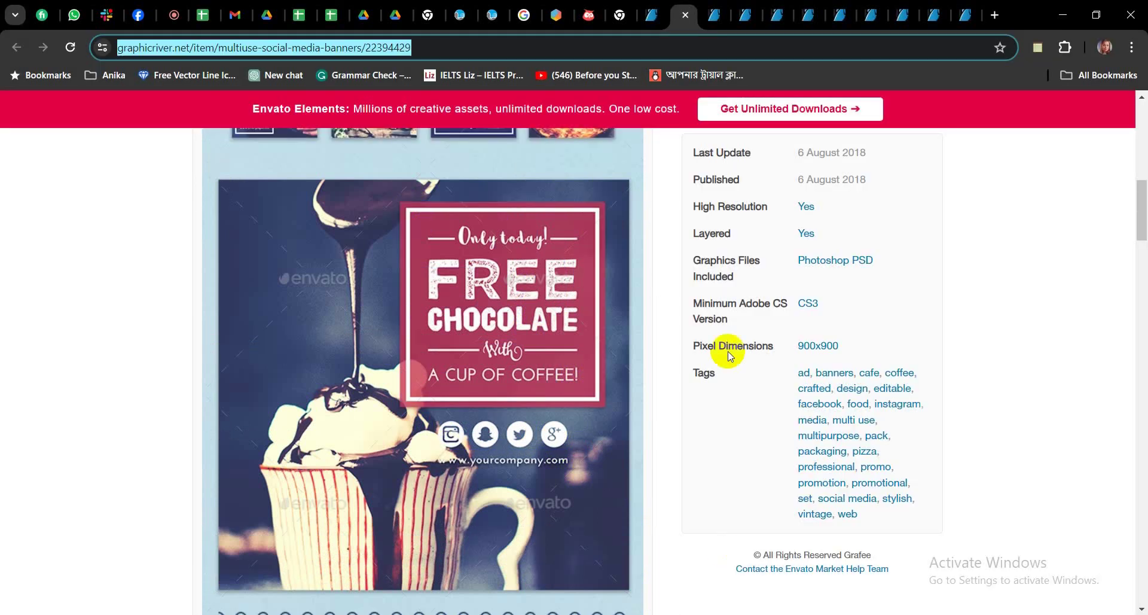
Frame the "We like it HOT" drink banner in a screen capture with the rectangle tool active, and cancel the capture
scroll(694, 313, "down", 9)
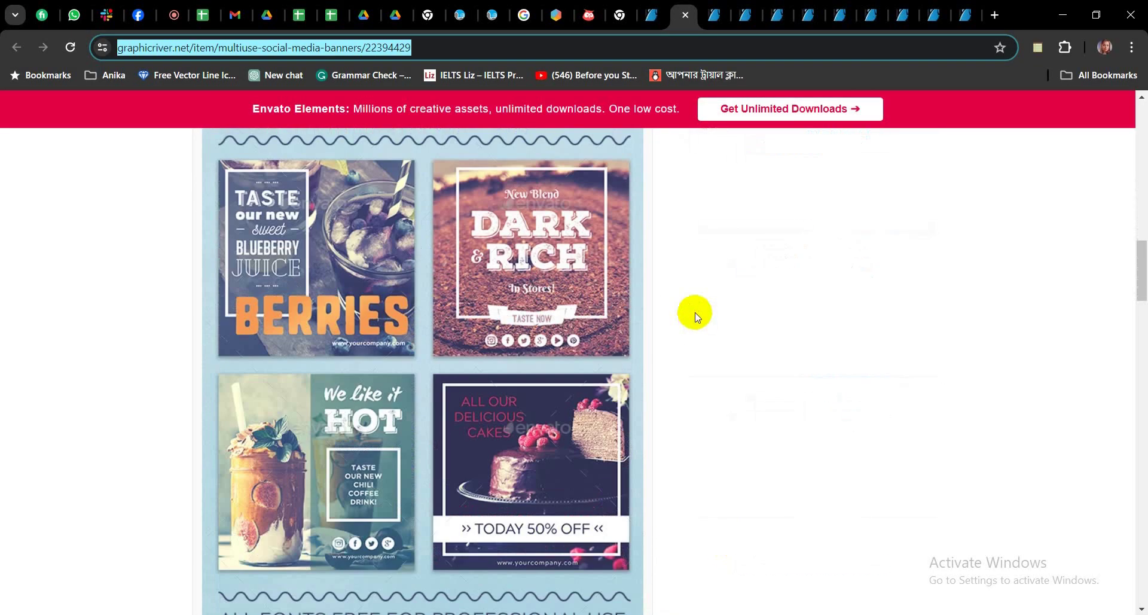
scroll(695, 313, "down", 1)
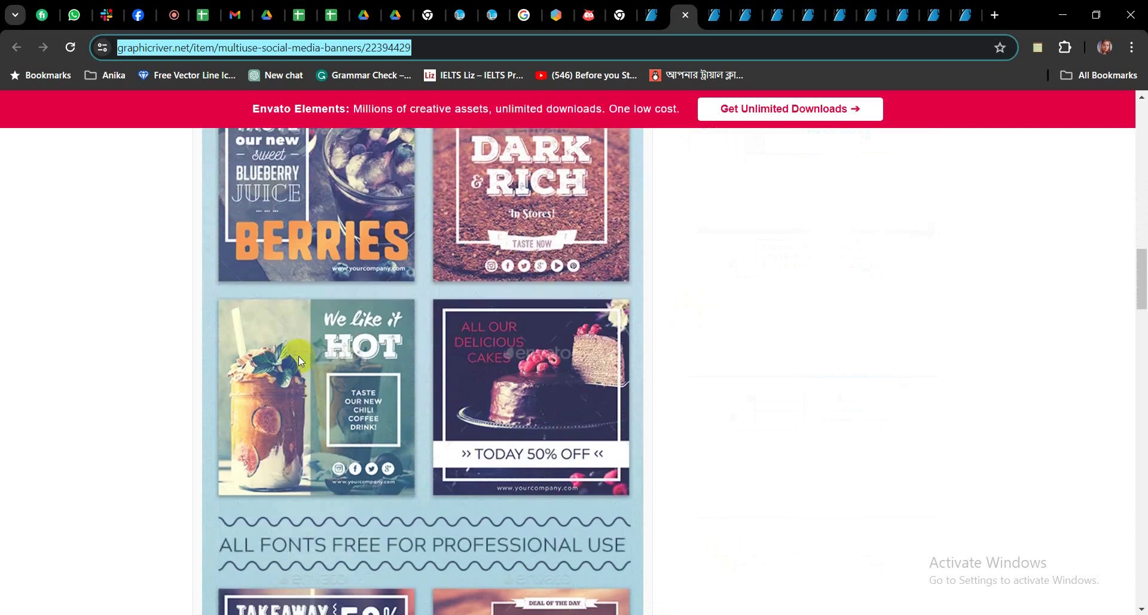
key("Print")
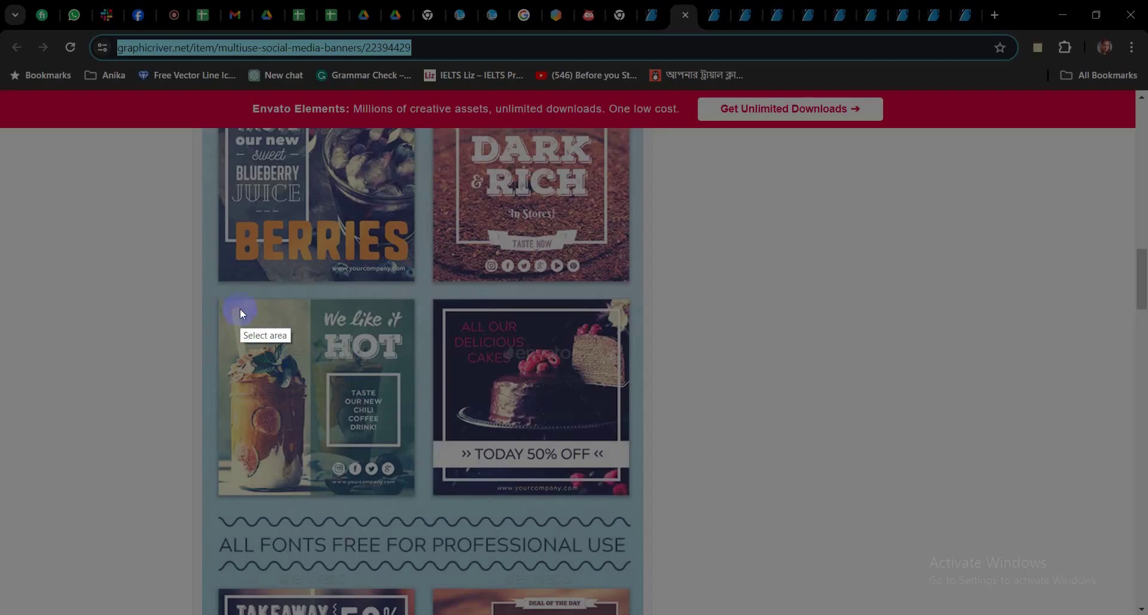
left_click_drag(209, 289, 425, 517)
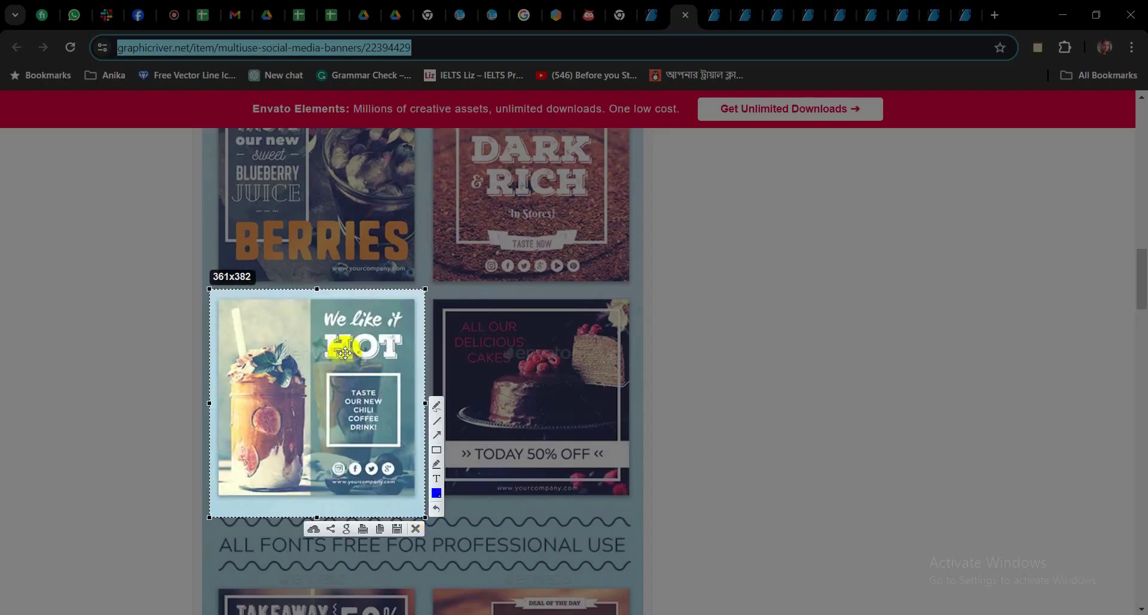
left_click(437, 450)
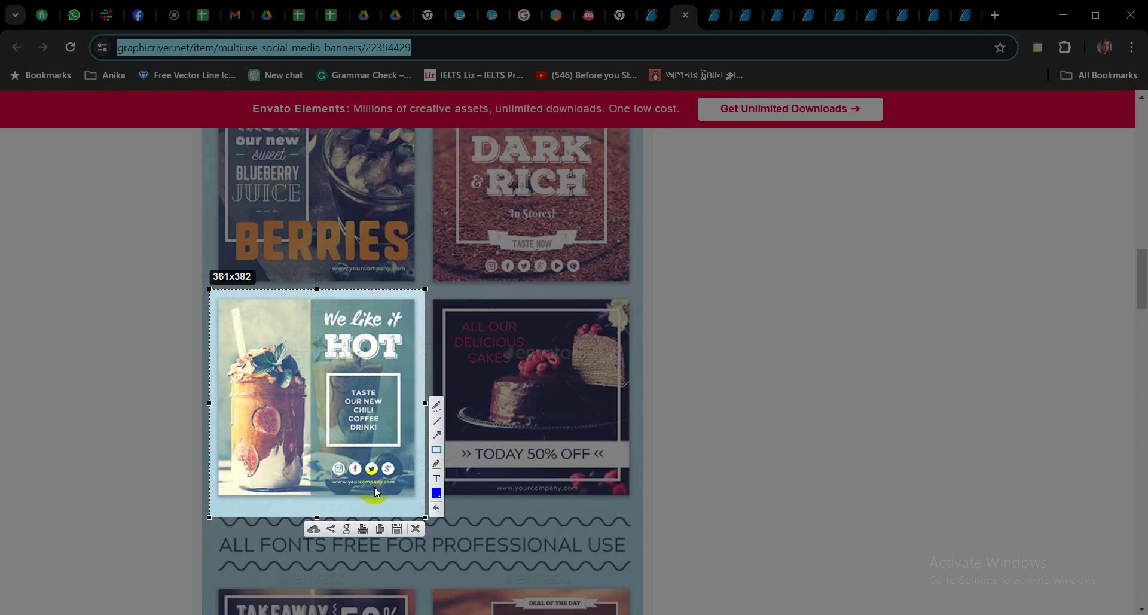
left_click(416, 529)
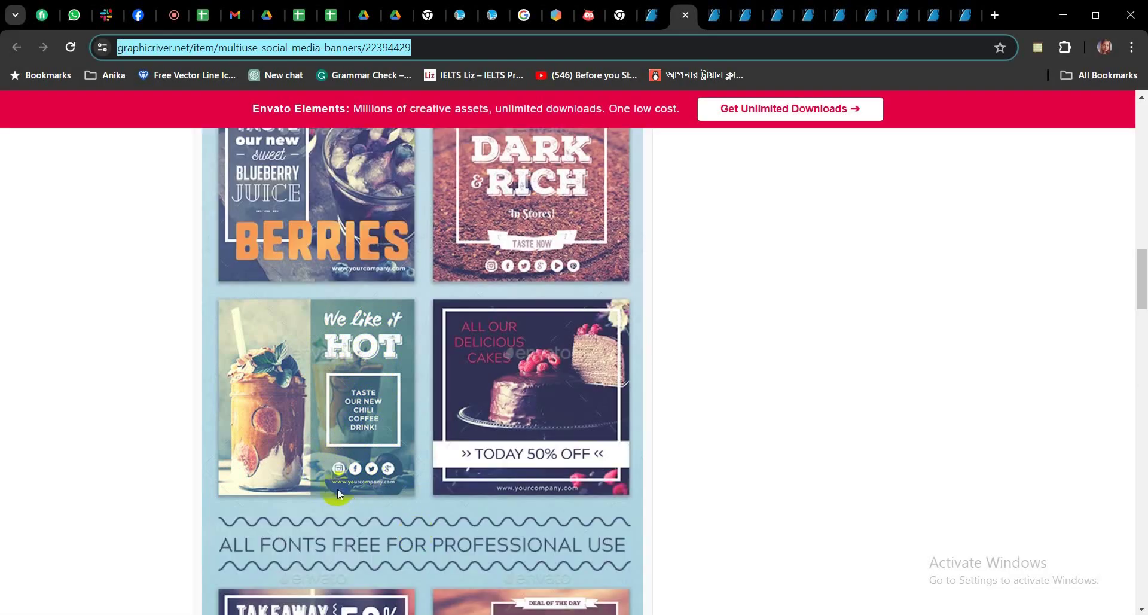
Examine the cake, hamburger, cafe and barista banner layouts in the item preview, and show the desktop
left_click(514, 339)
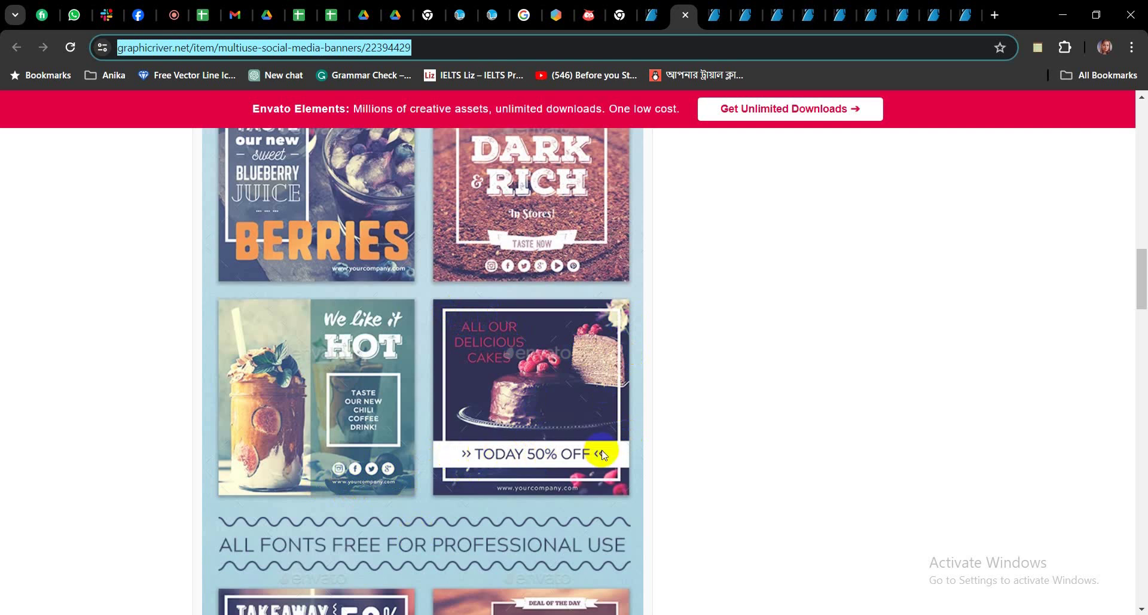
scroll(604, 454, "down", 6)
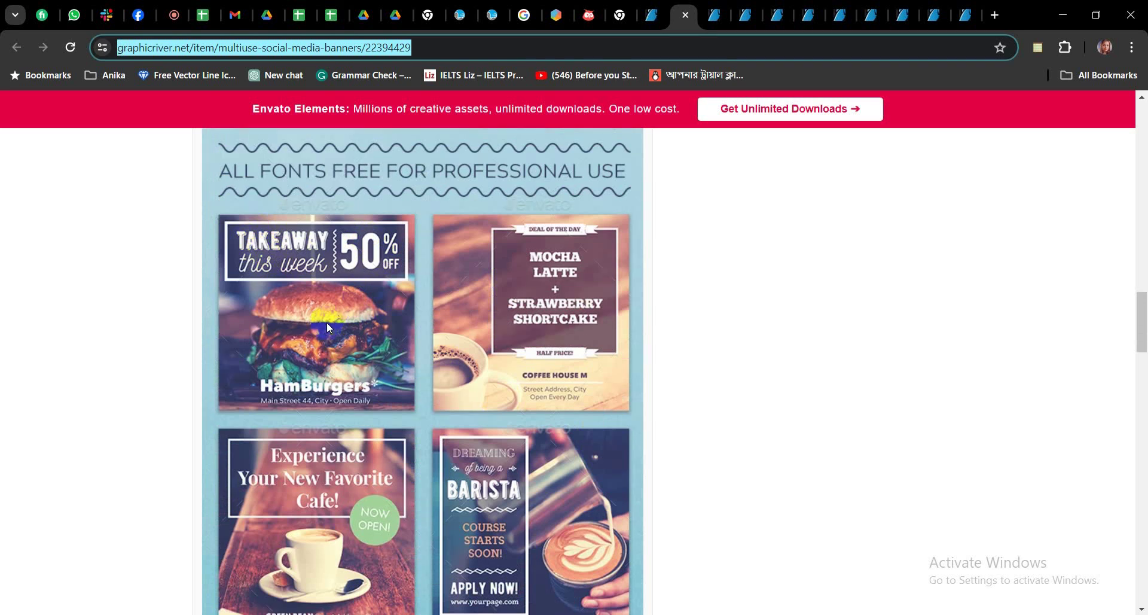
scroll(326, 322, "down", 3)
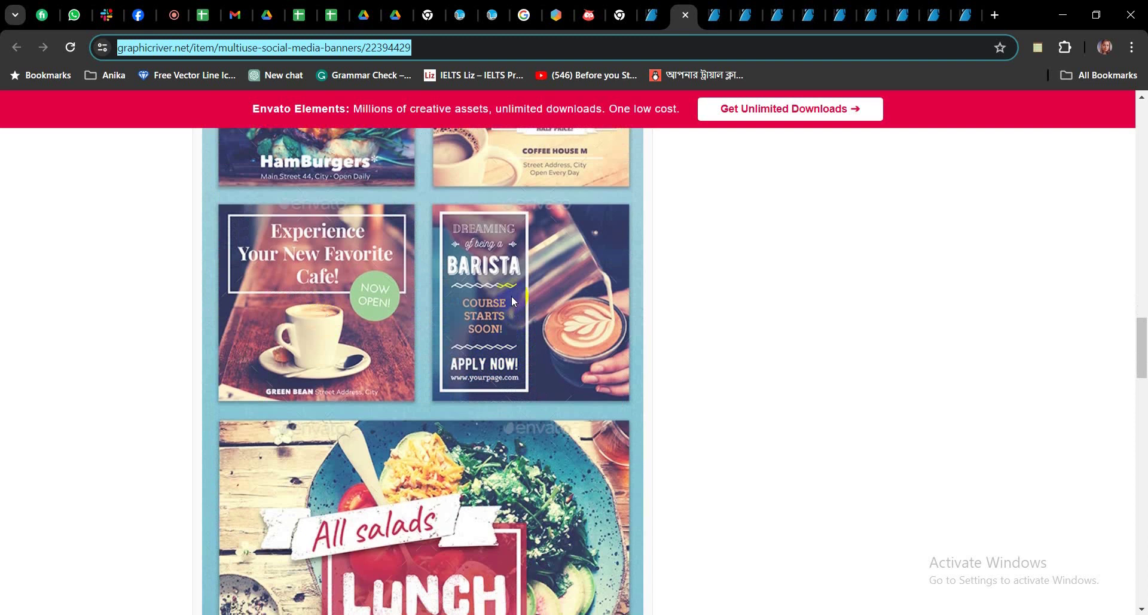
left_click(730, 368)
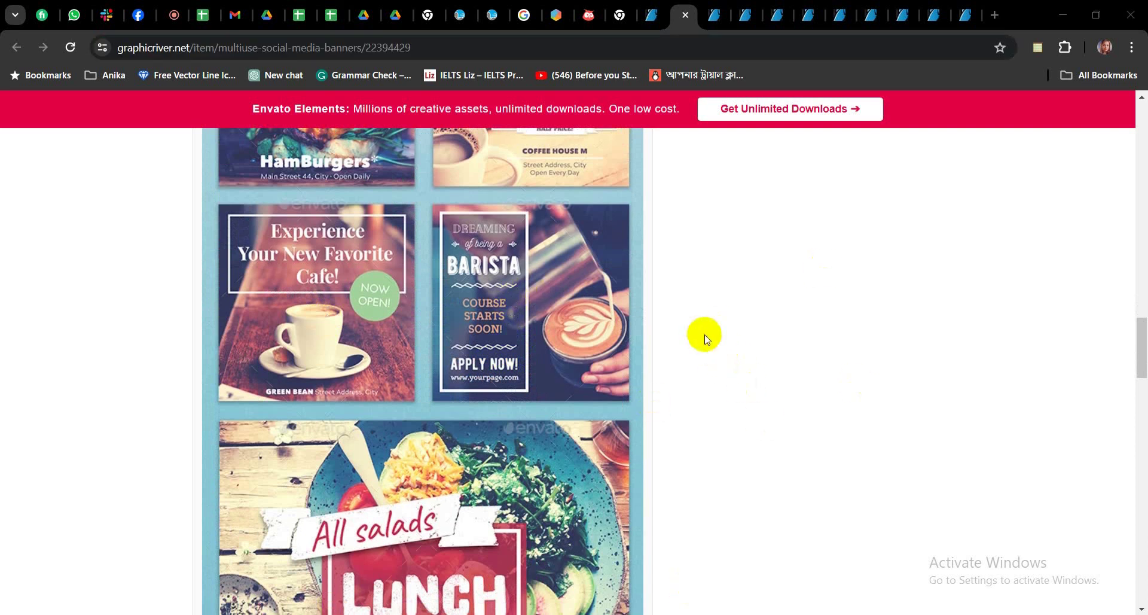
key("super+d")
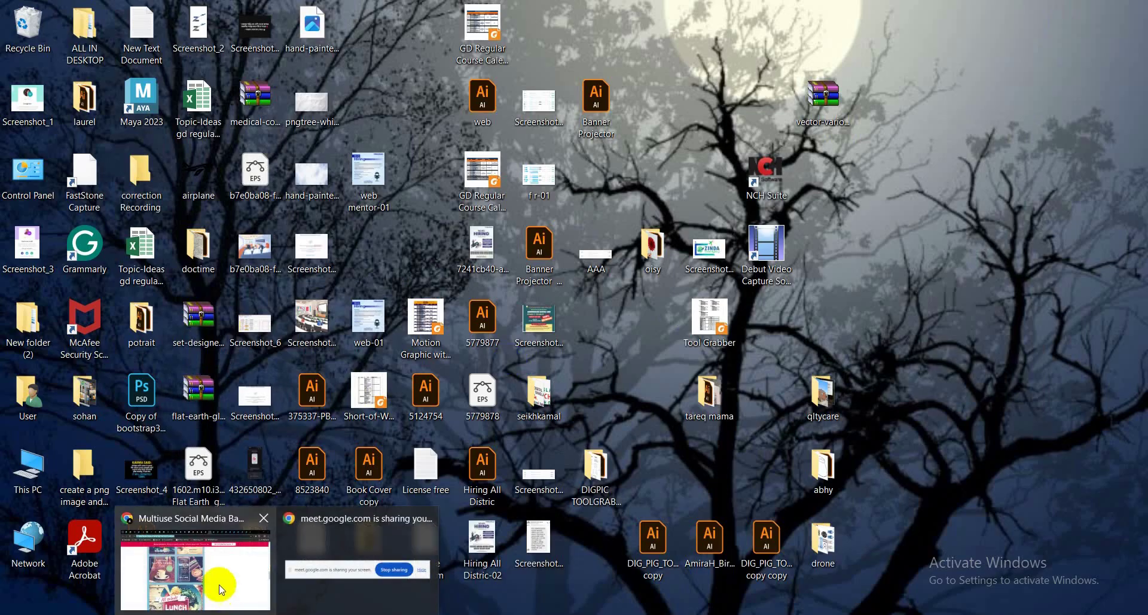
Switch from the browser to Illustrator and start a new document
left_click(203, 568)
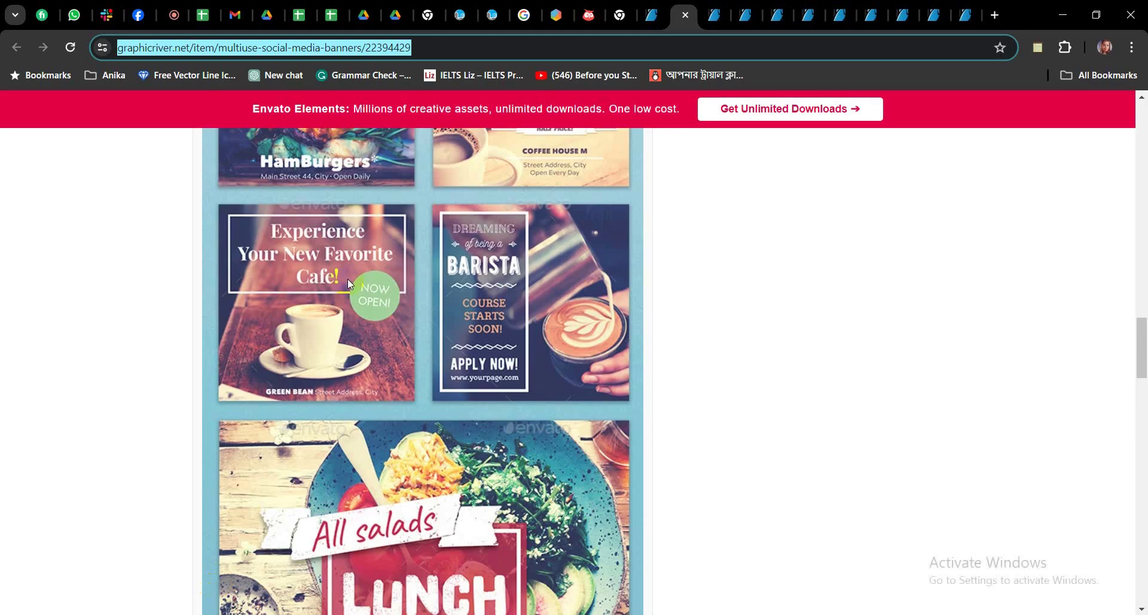
left_click(174, 15)
left_click(426, 594)
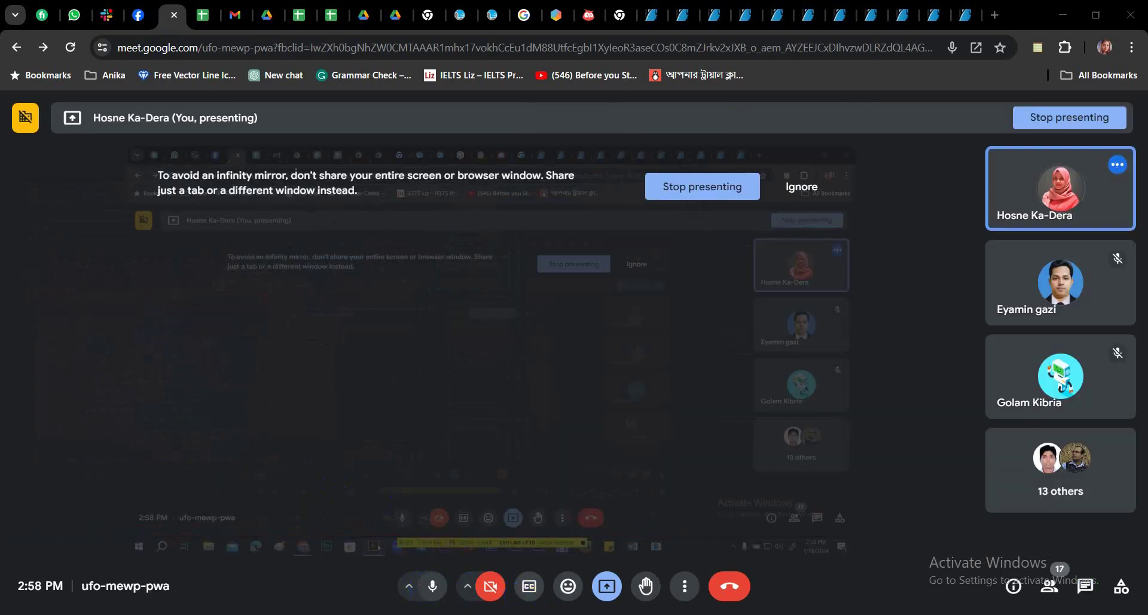
mouse_move(389, 605)
left_click(395, 532)
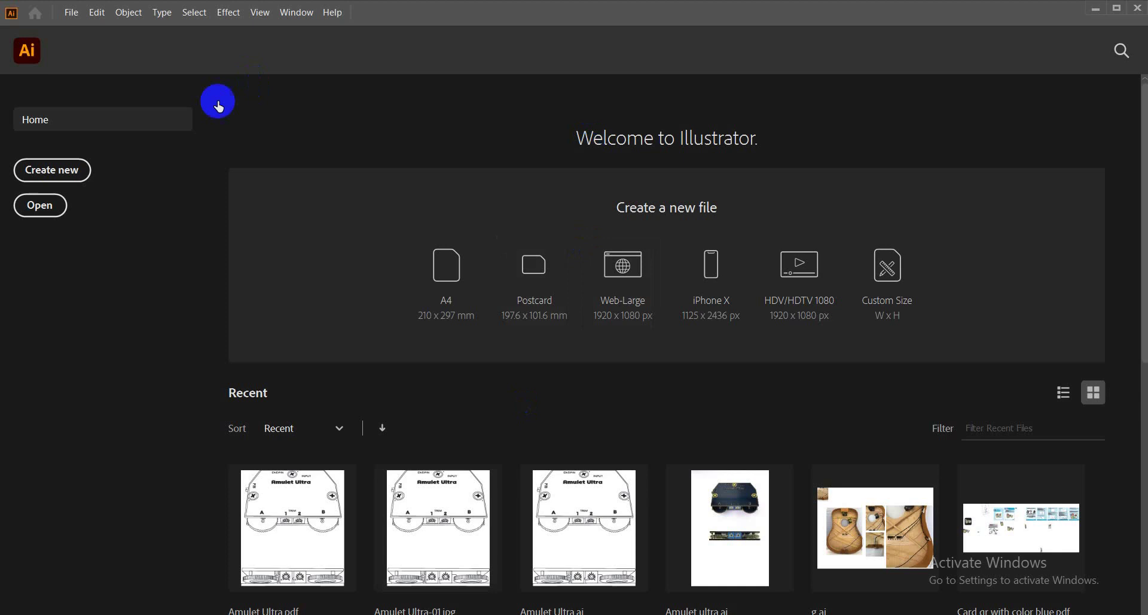
left_click(77, 170)
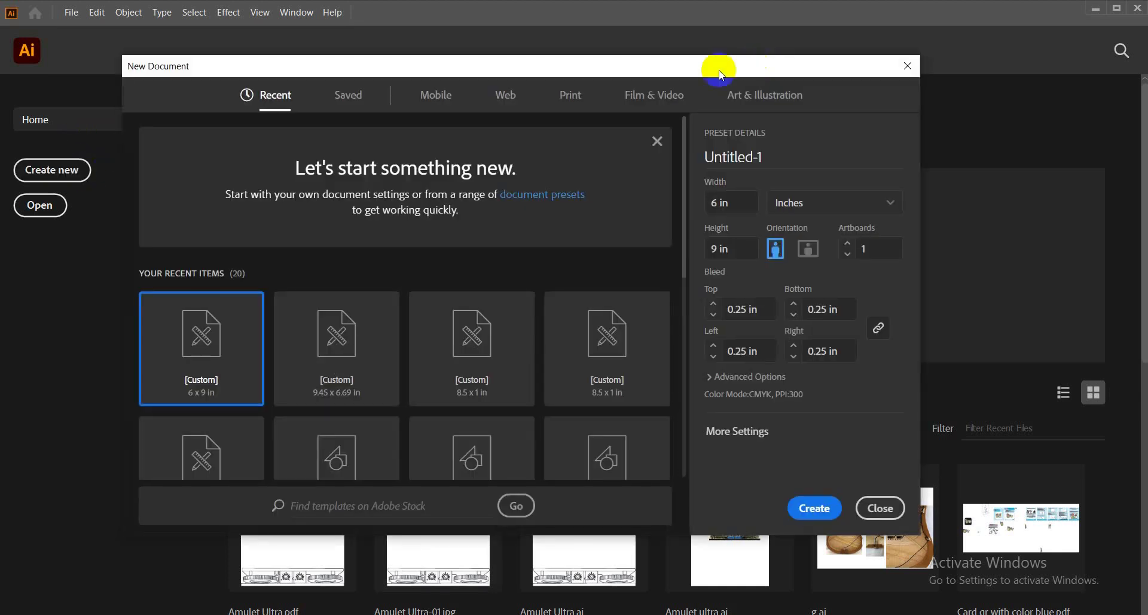
Set the new document's units to pixels and its size to 1080 × 1080 px
left_click(844, 206)
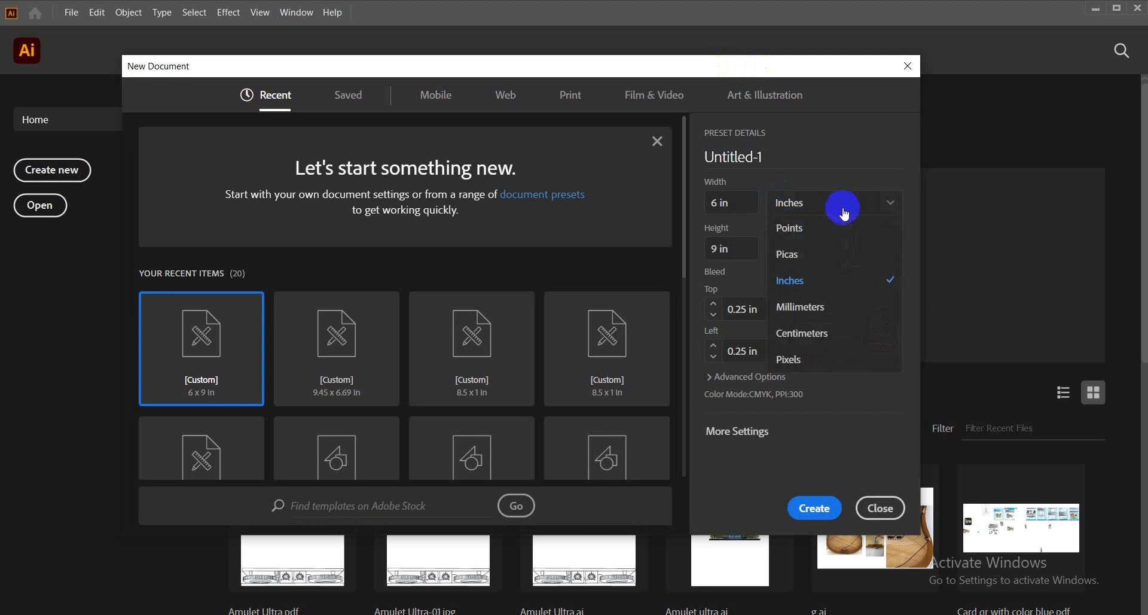
left_click(821, 362)
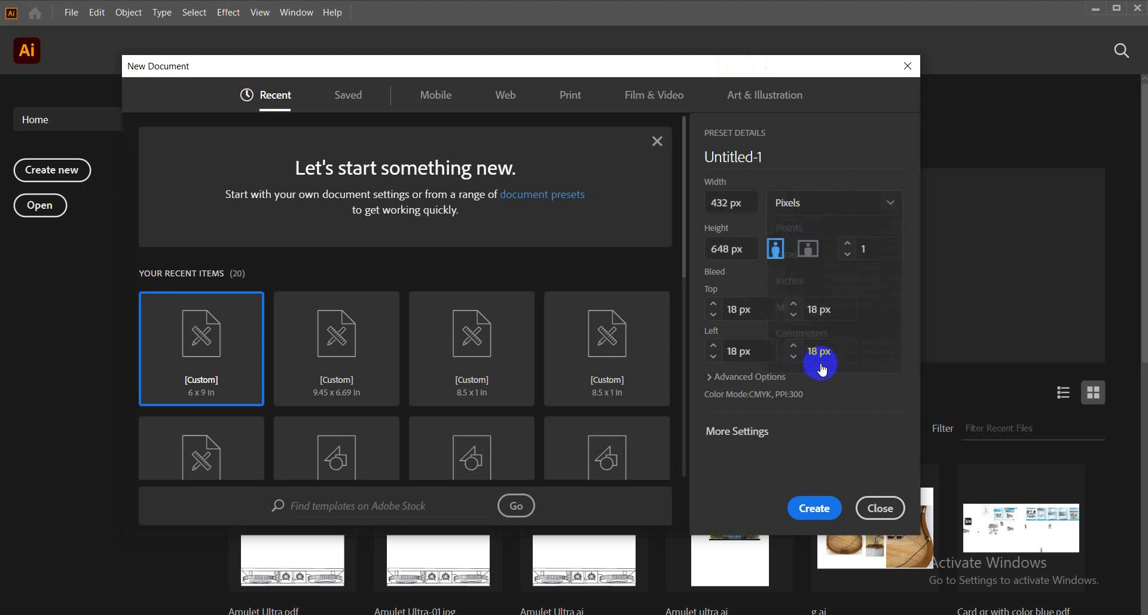
left_click_drag(727, 202, 671, 203)
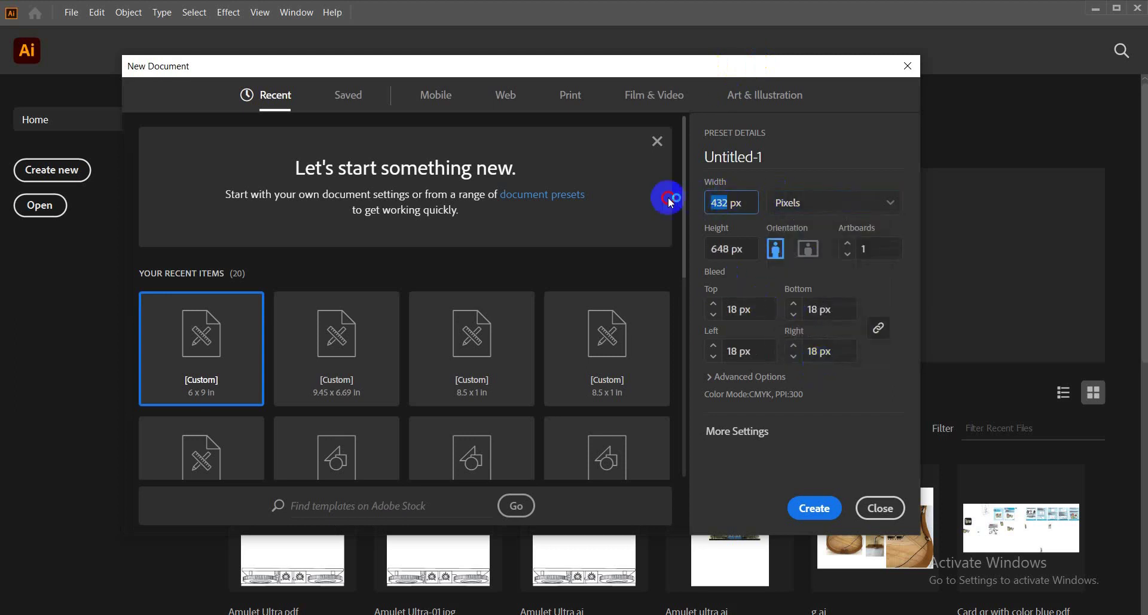
type("1080")
double_click(728, 248)
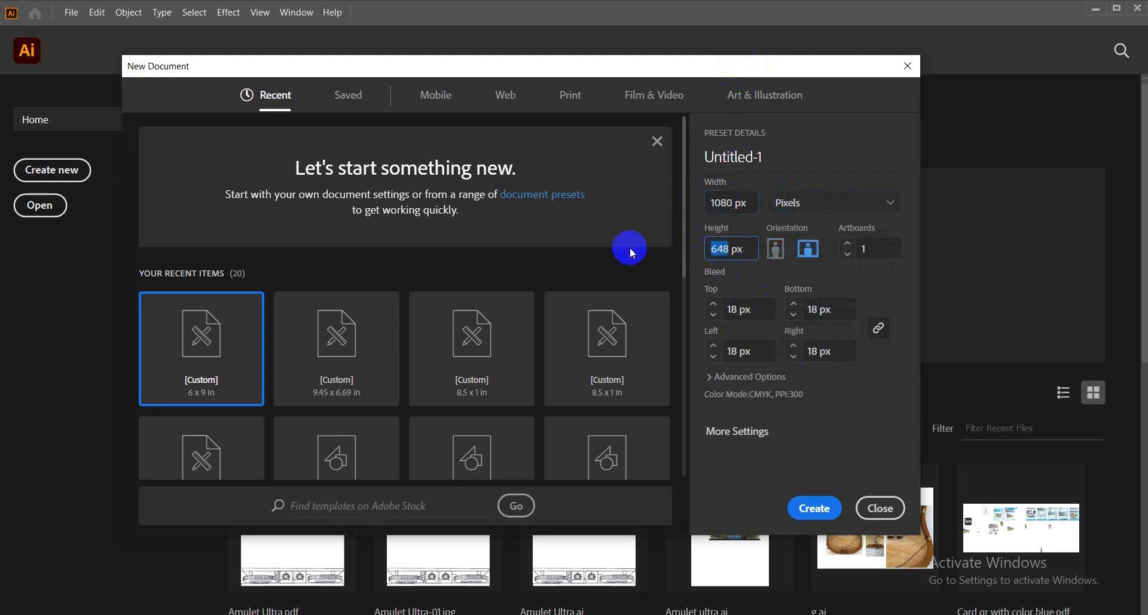
type("1080")
Set the new document's bleed to 0 px on all sides
double_click(738, 308)
type("0")
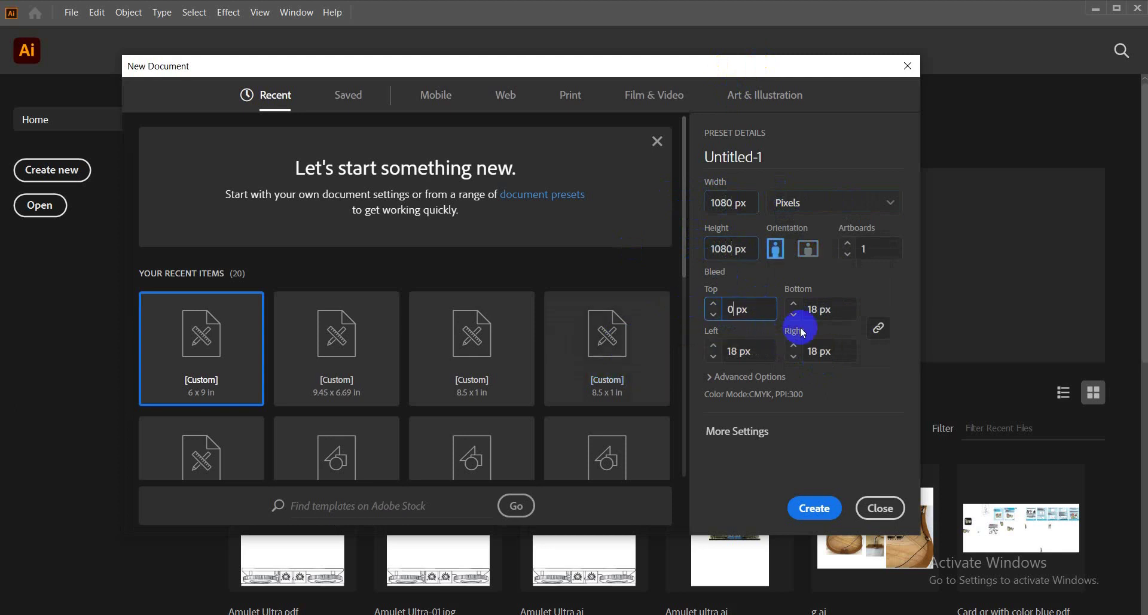
key("Tab")
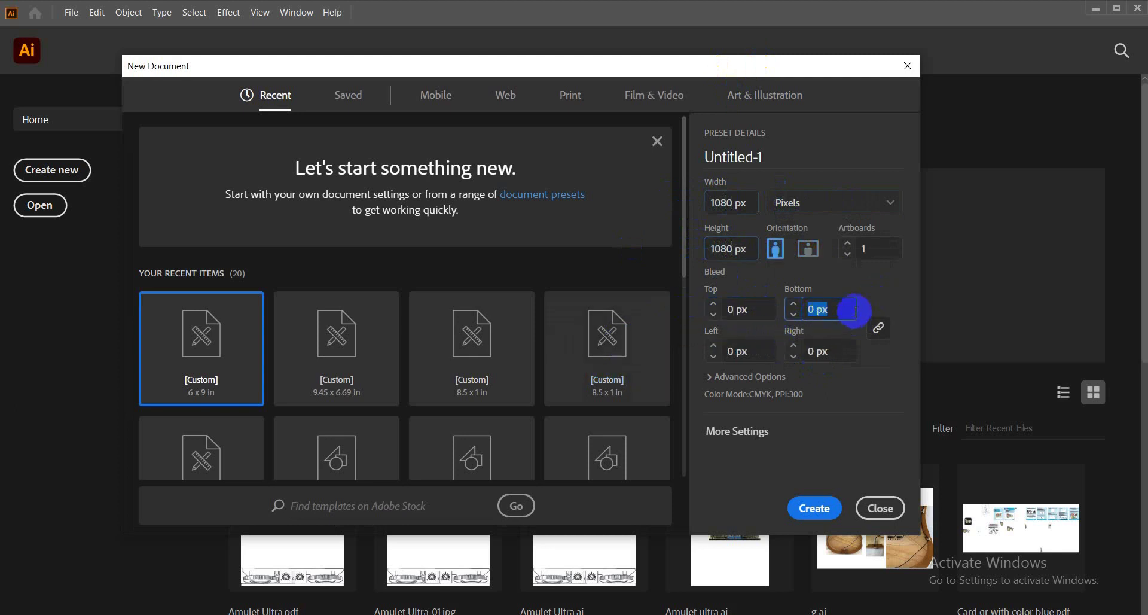
type("2")
double_click(857, 312)
type("0")
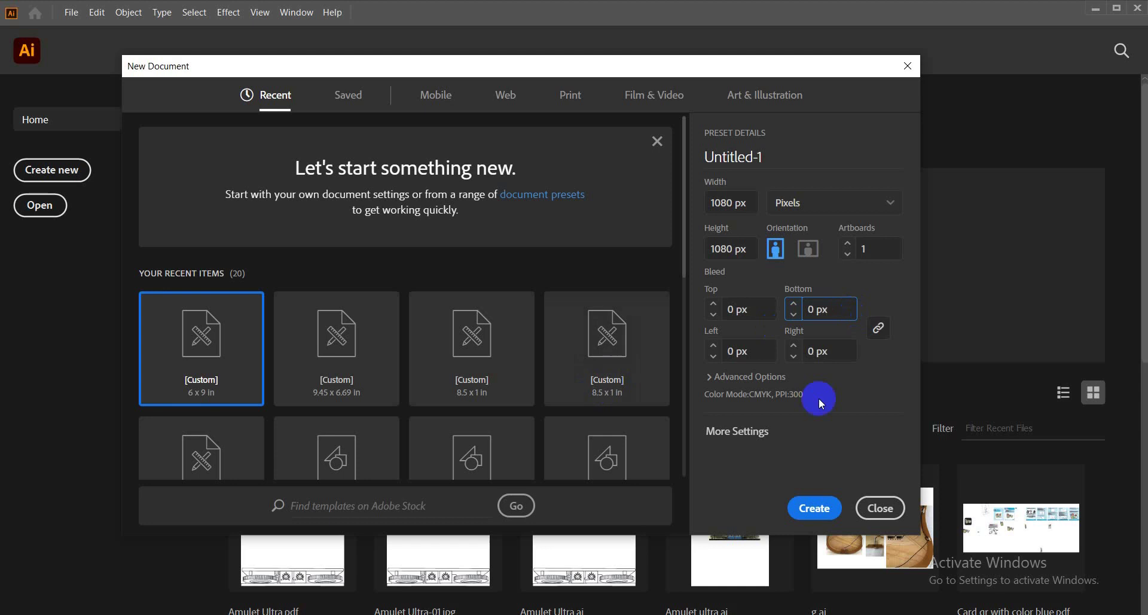
In the additional document settings, set the color mode to RGB and choose the Web profile
left_click(742, 432)
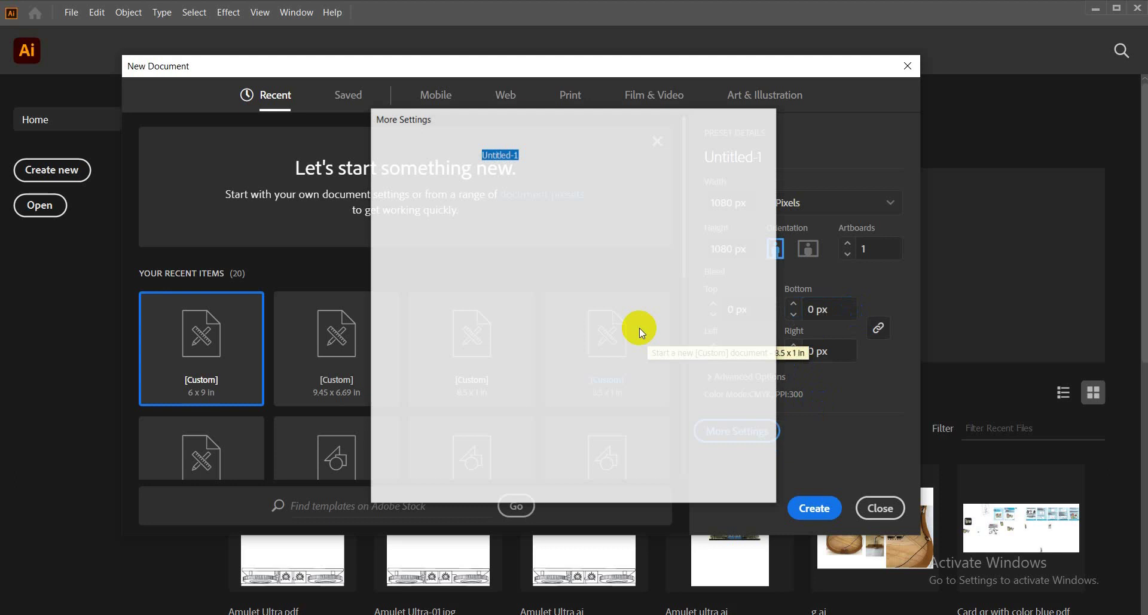
left_click(525, 388)
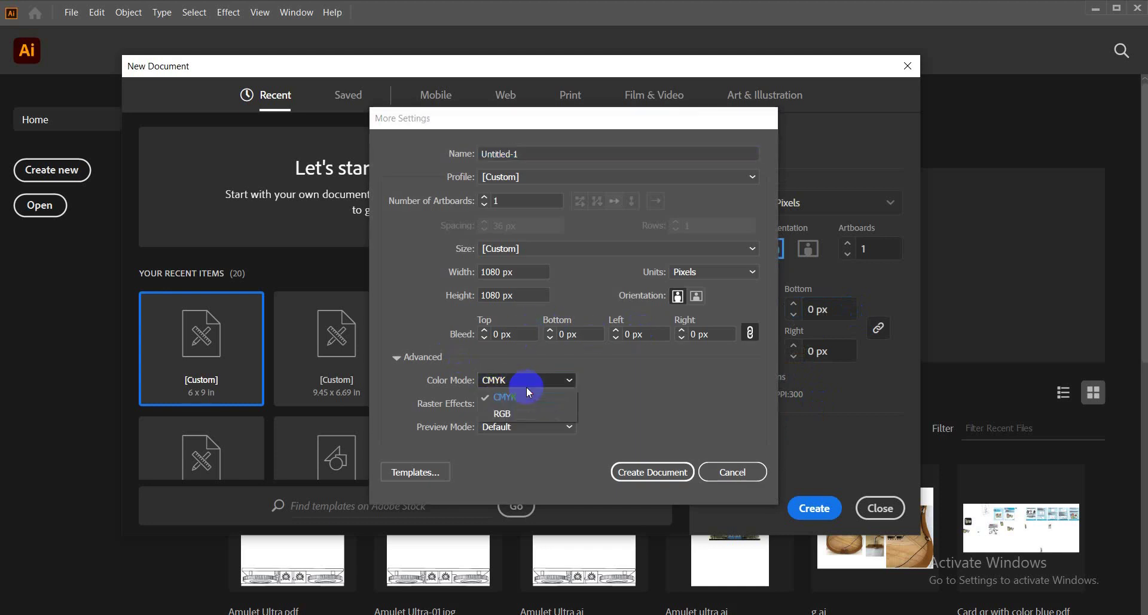
left_click(518, 414)
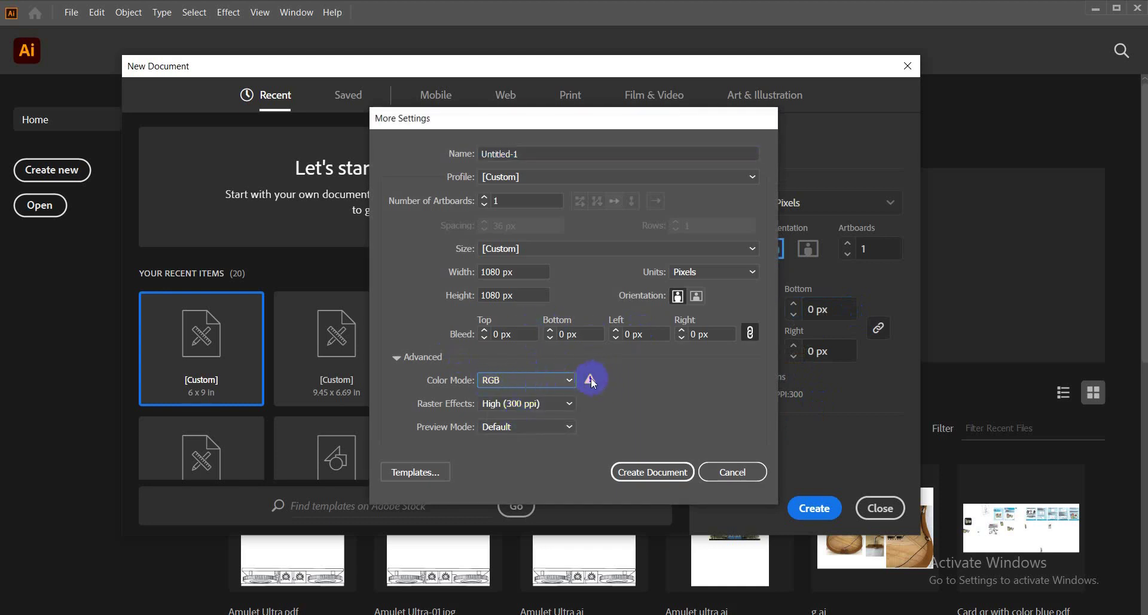
mouse_move(592, 381)
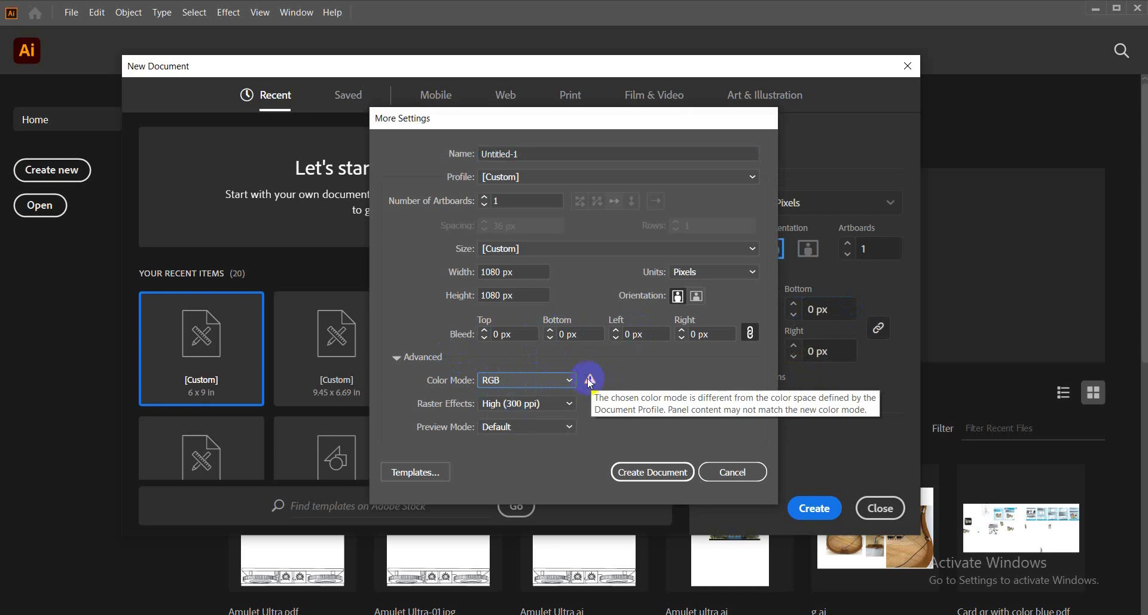
left_click(533, 177)
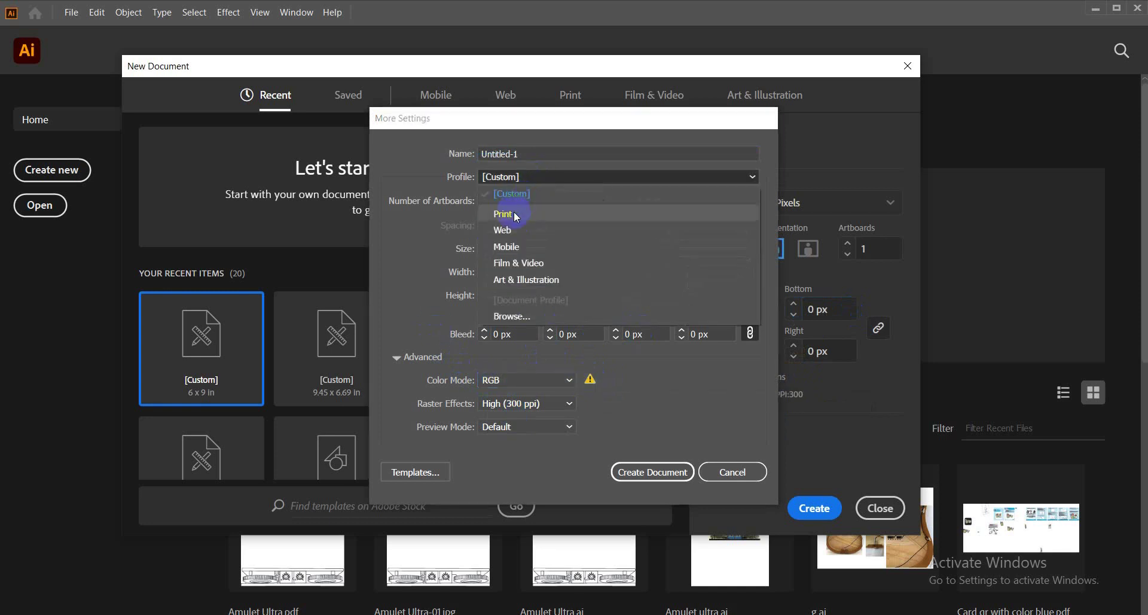
left_click(518, 229)
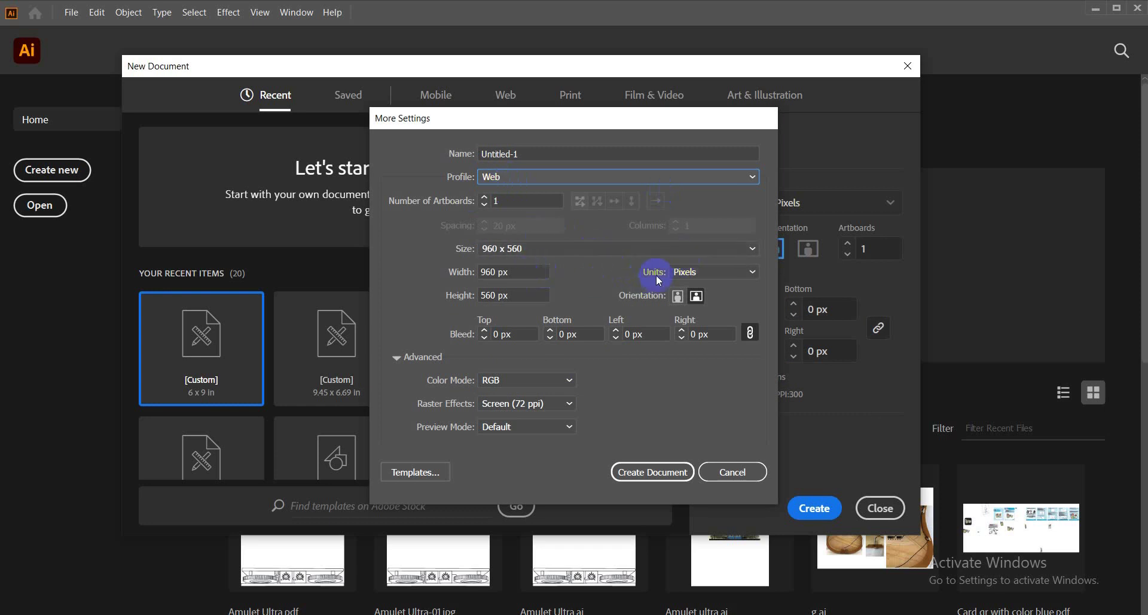
Set the width and height to 1080 px with Screen (72 ppi) raster effects, and create the document
double_click(496, 270)
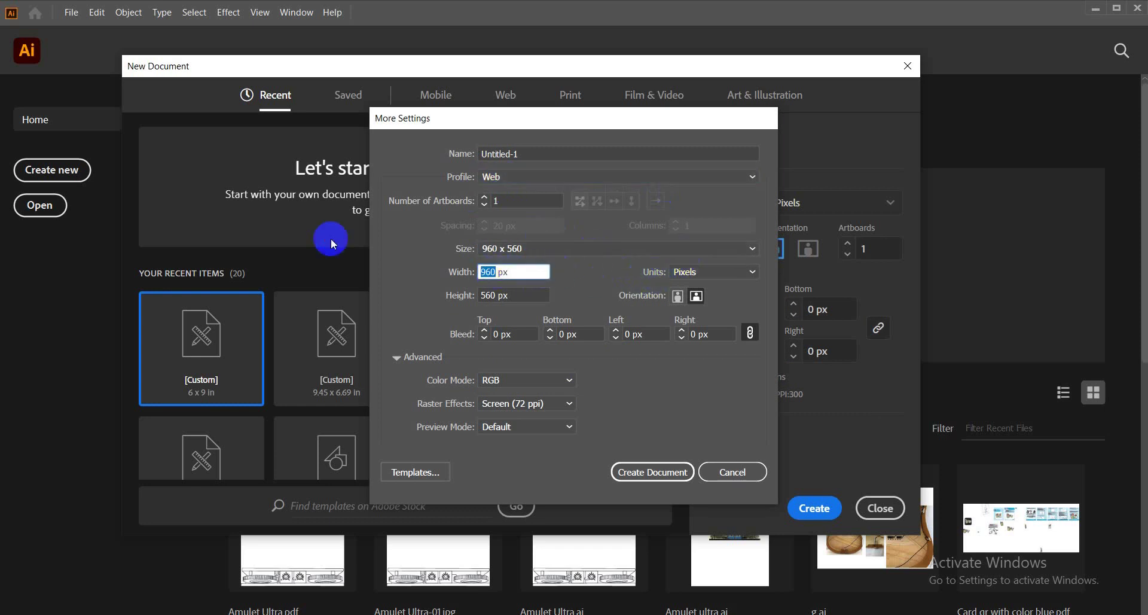
type("1080")
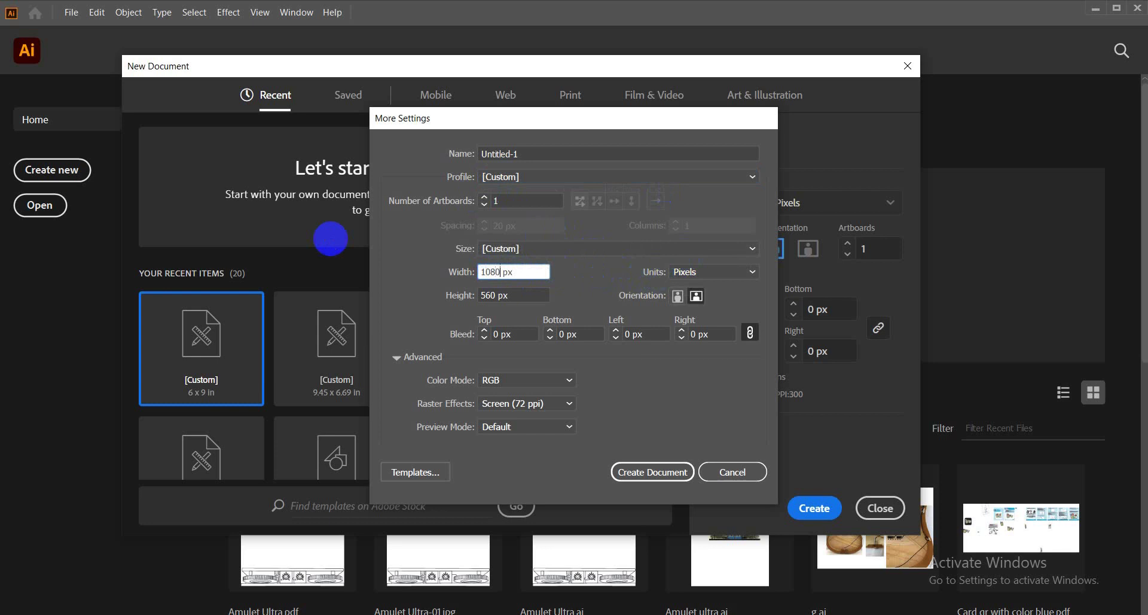
double_click(489, 295)
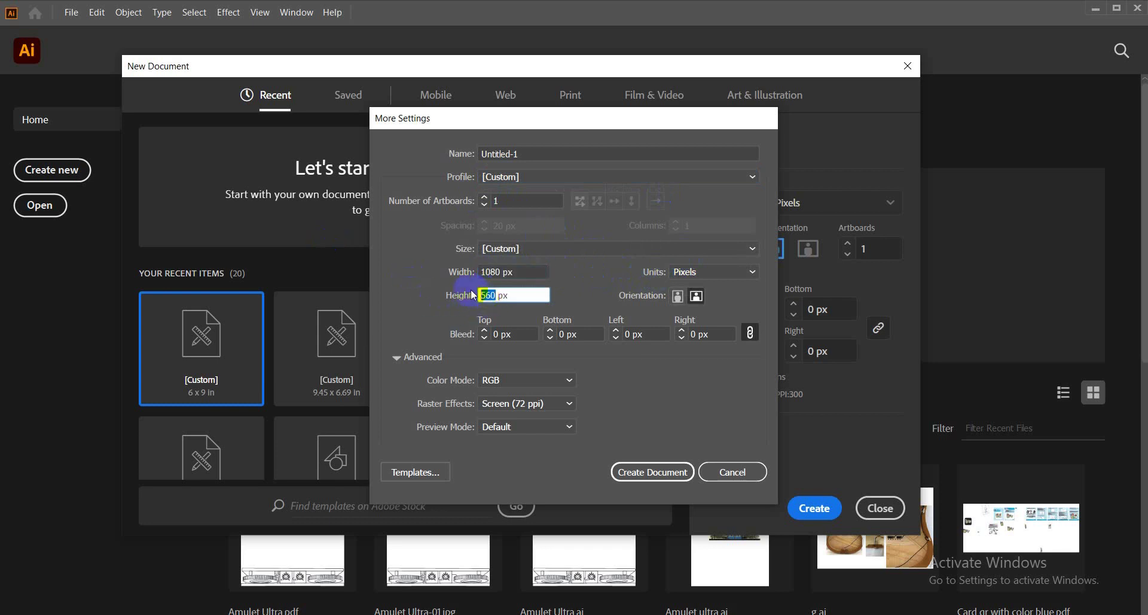
type("1080")
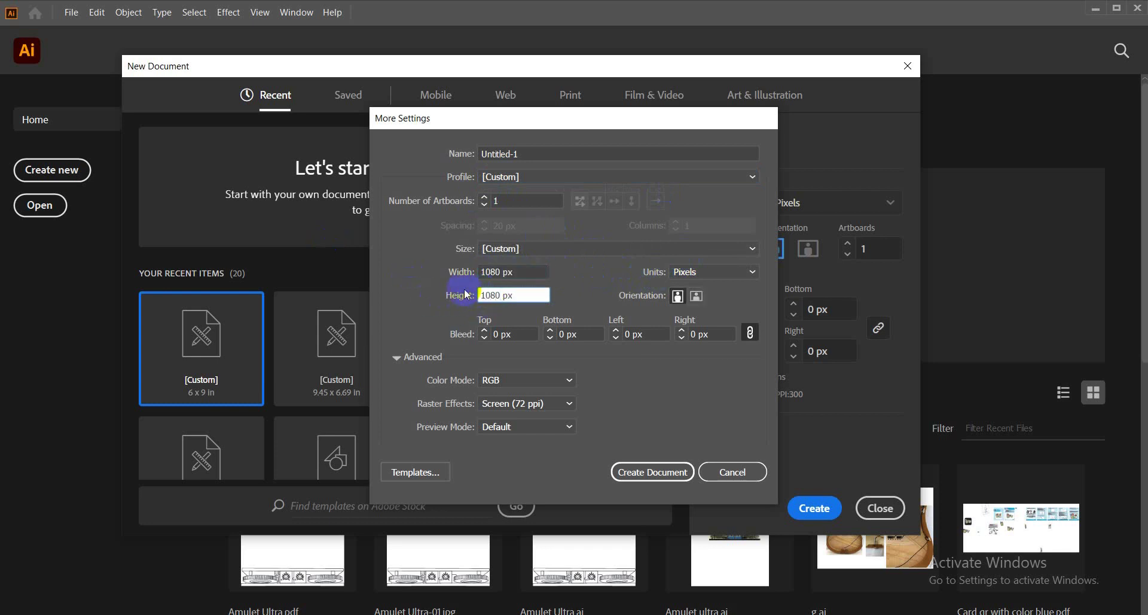
left_click(497, 409)
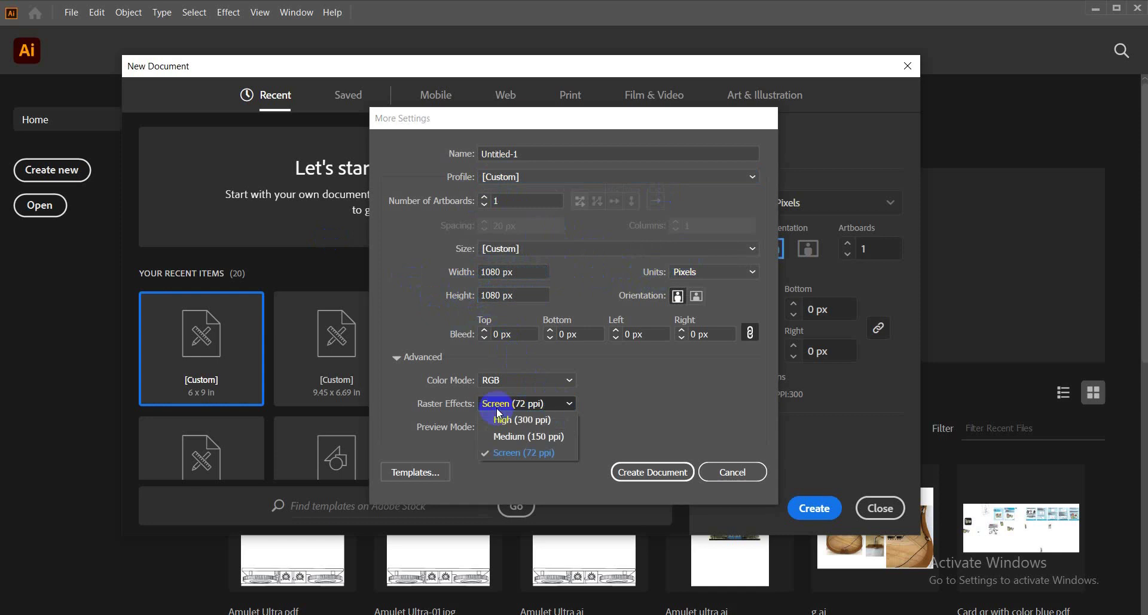
left_click(520, 454)
left_click(658, 471)
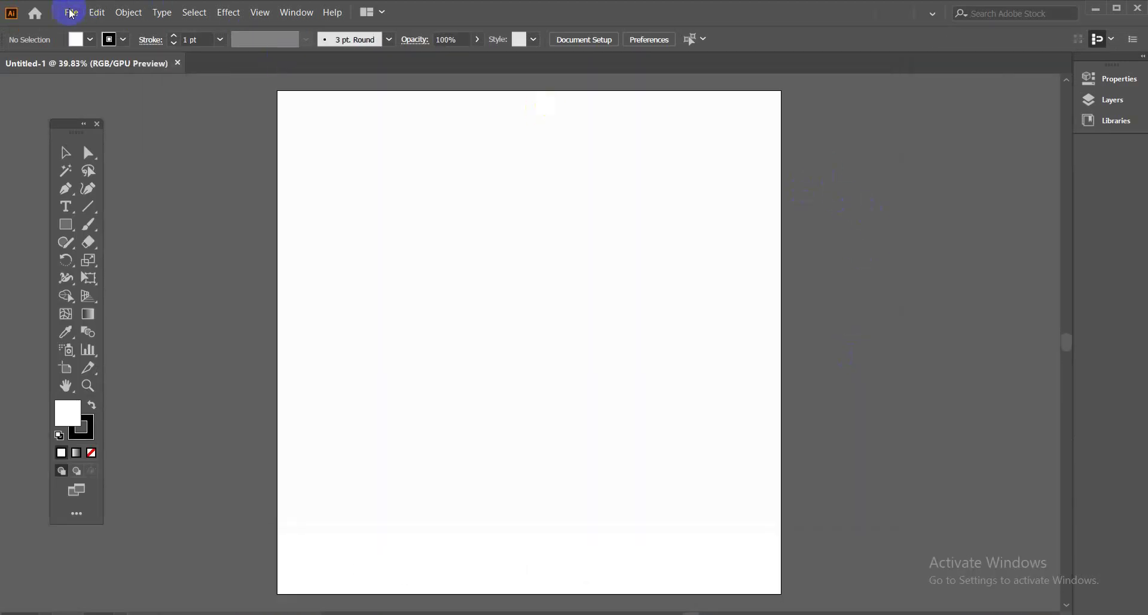
Place the baking-chocolate-close-up-2014693 image from the photoshop work folder across the full artboard width, starting at its upper edge
left_click(72, 13)
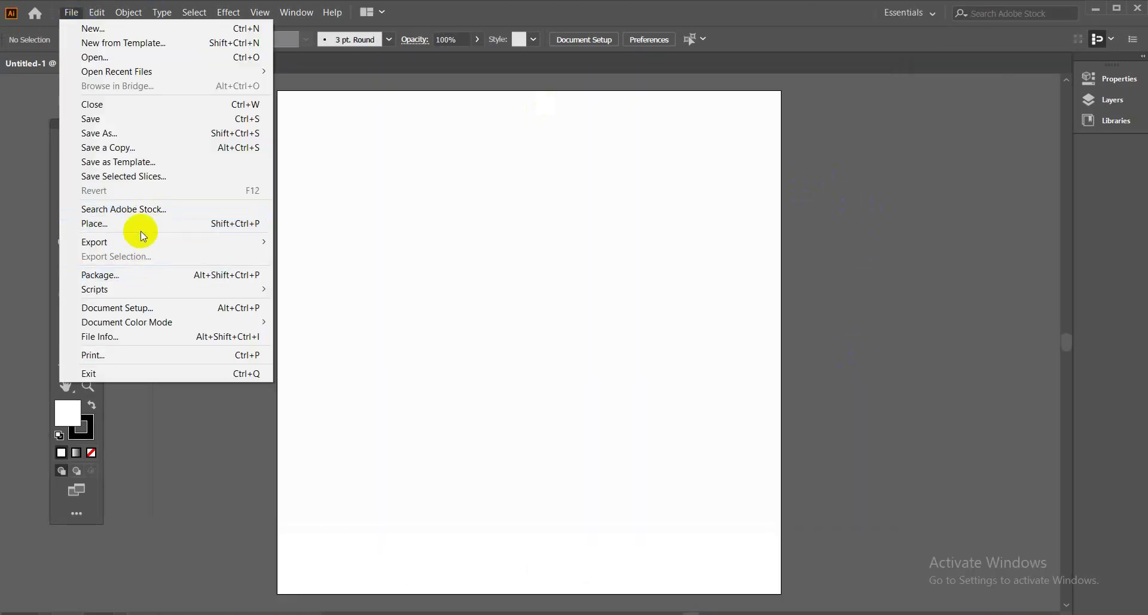
left_click(141, 229)
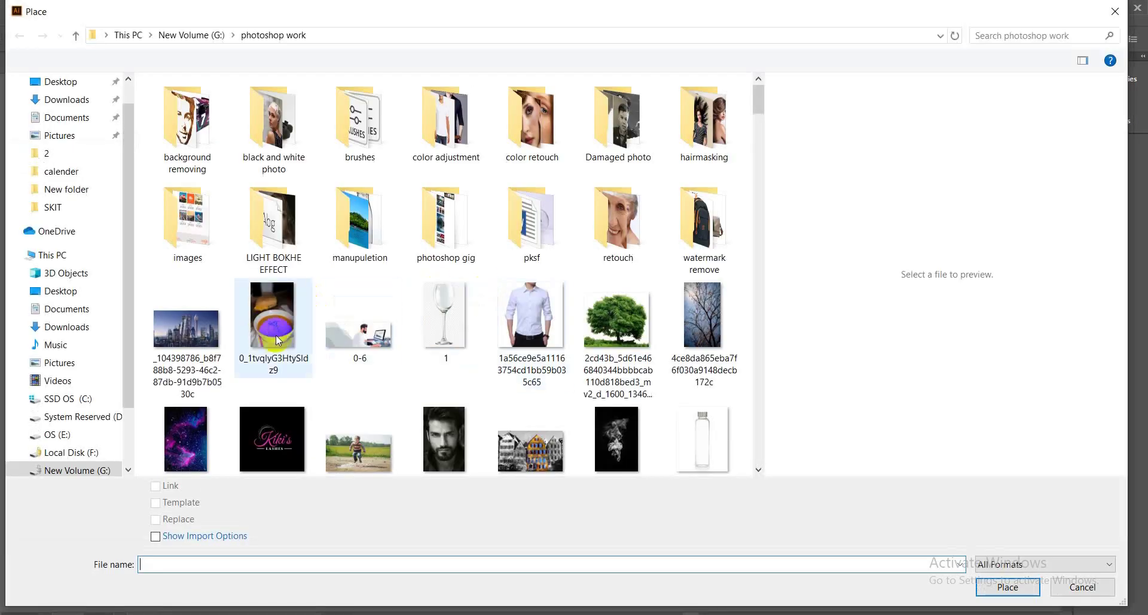
scroll(121, 333, "down", 2)
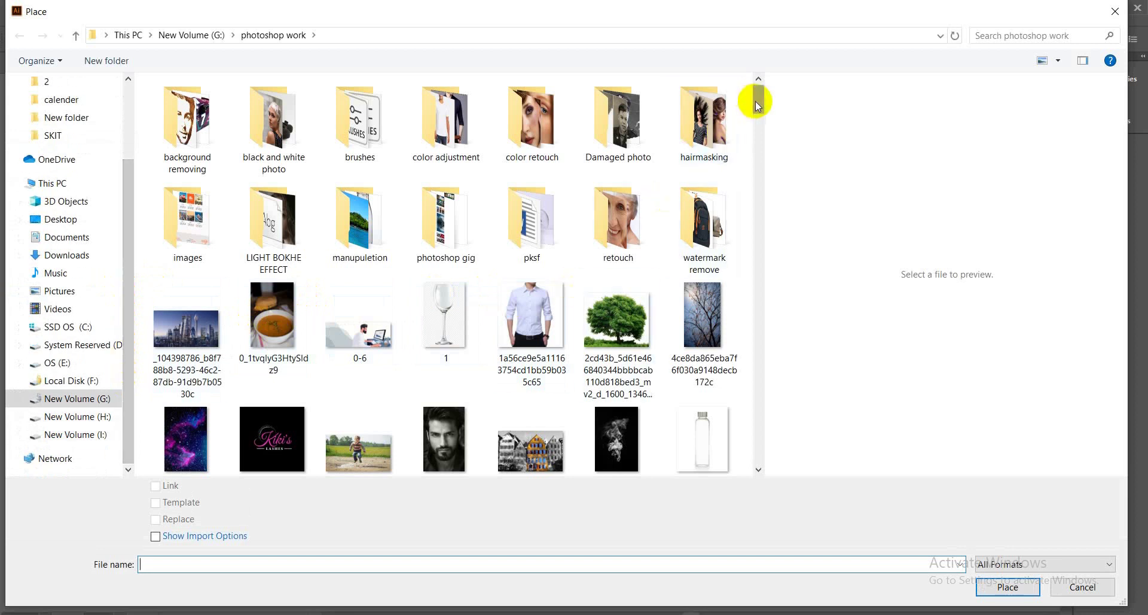
left_click_drag(756, 102, 761, 214)
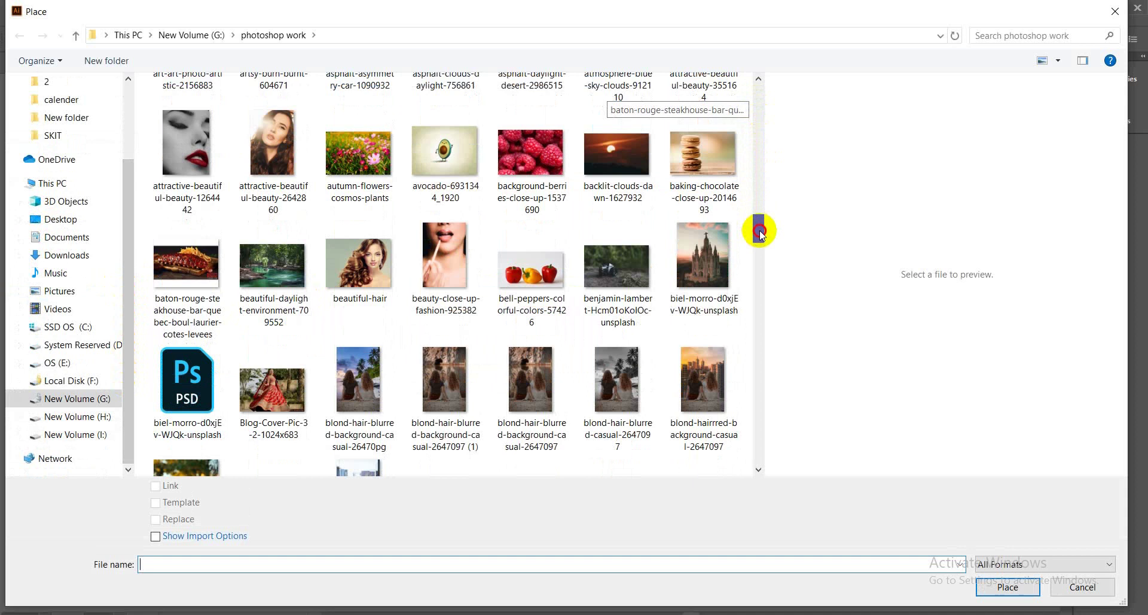
left_click(704, 183)
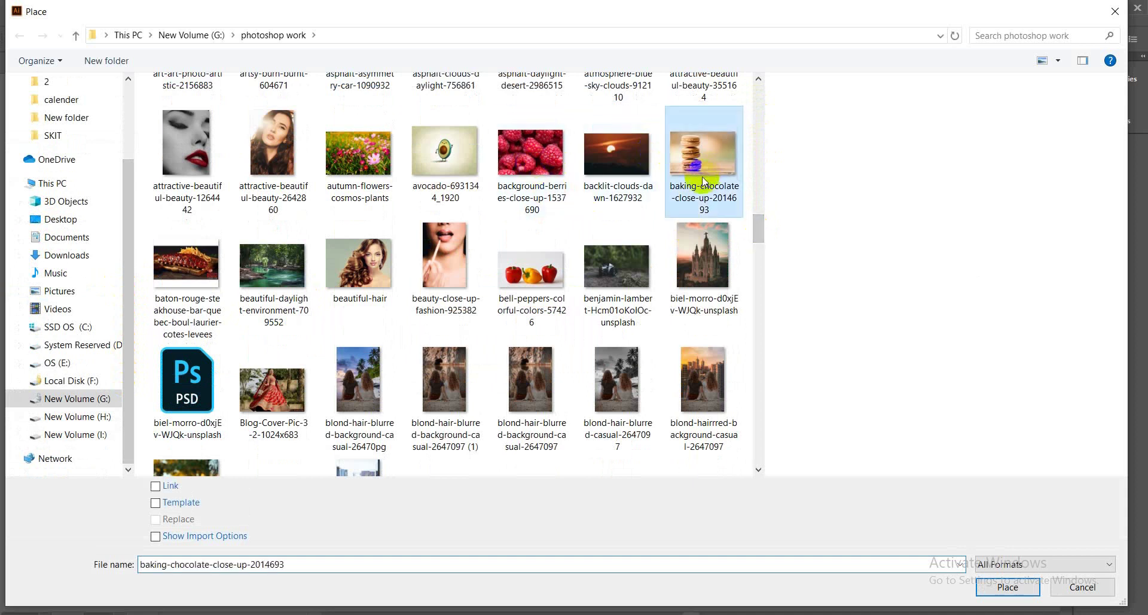
left_click(1008, 588)
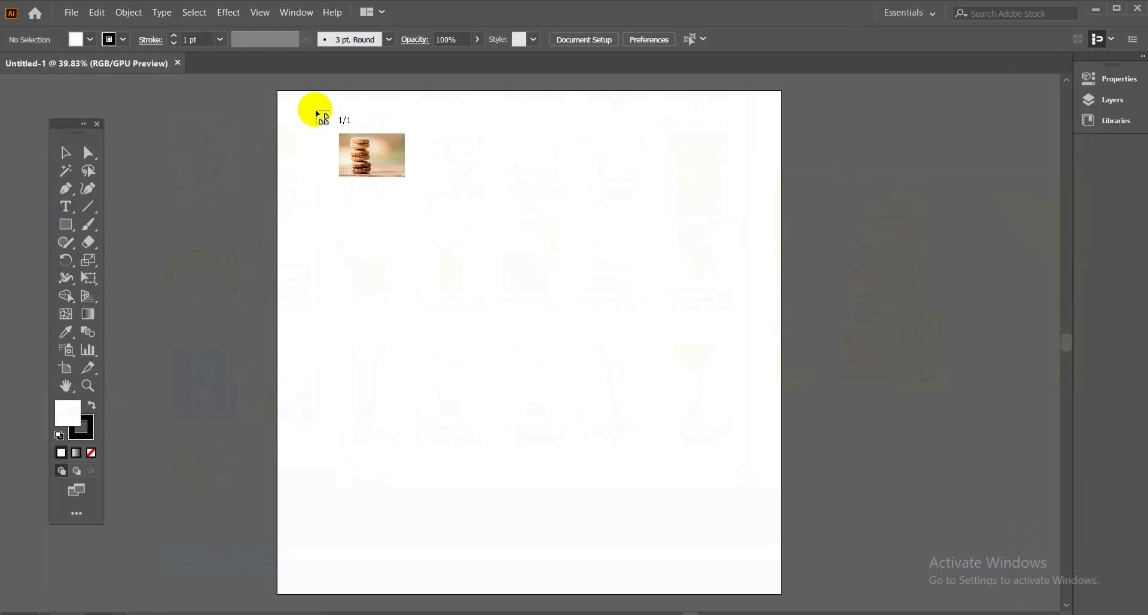
left_click_drag(277, 91, 783, 598)
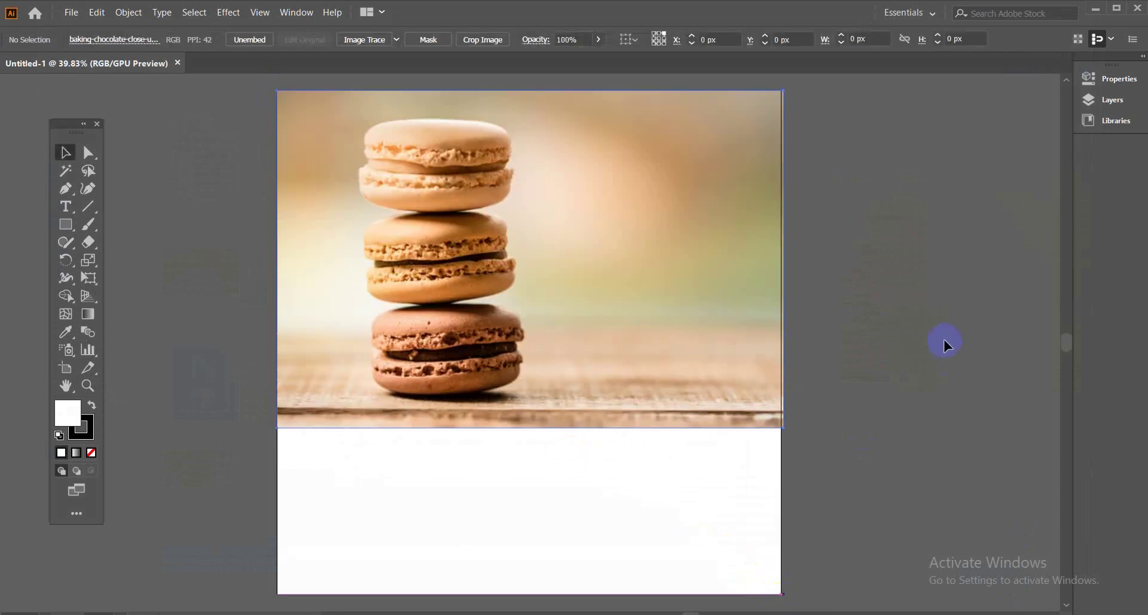
Move the macaron image down on the artboard to about Y 139 px and keep it selected
left_click_drag(637, 366, 642, 279)
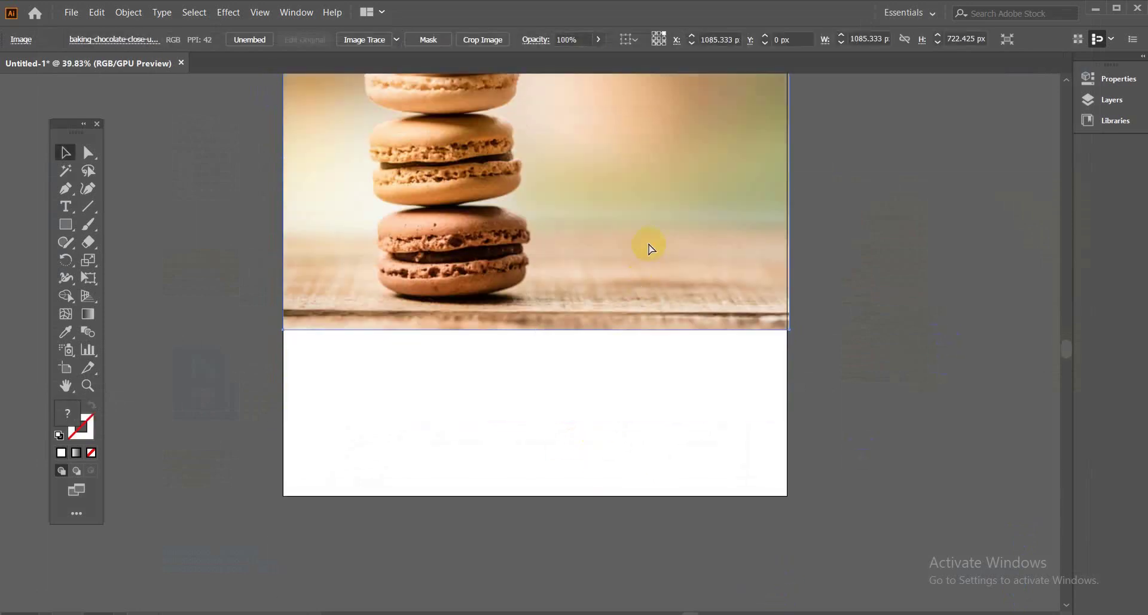
key("ctrl+minus")
left_click_drag(672, 375, 584, 302)
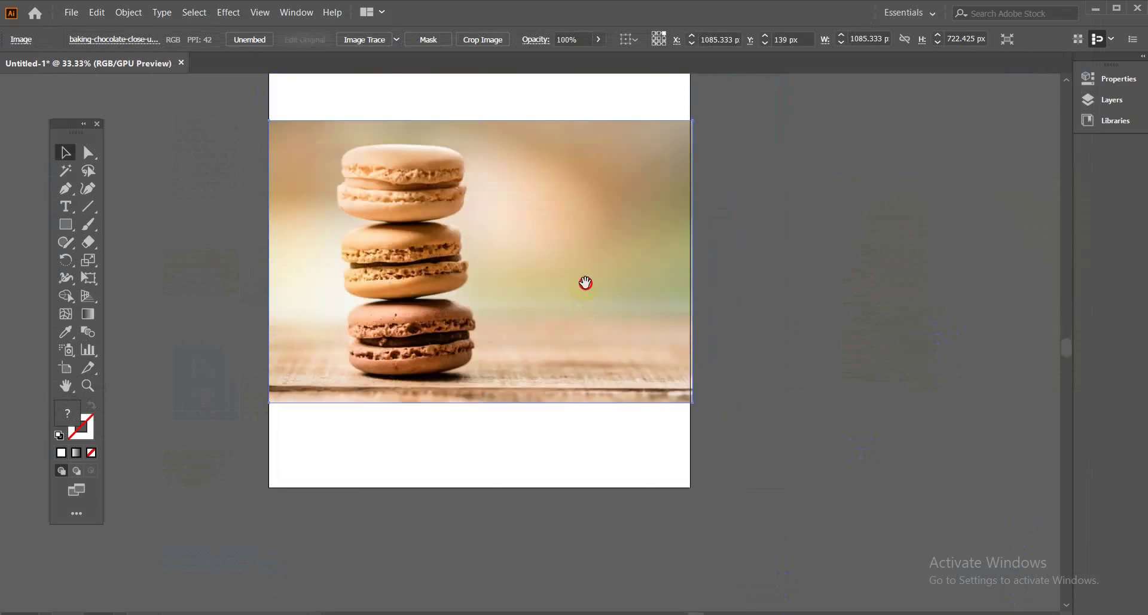
left_click(444, 274)
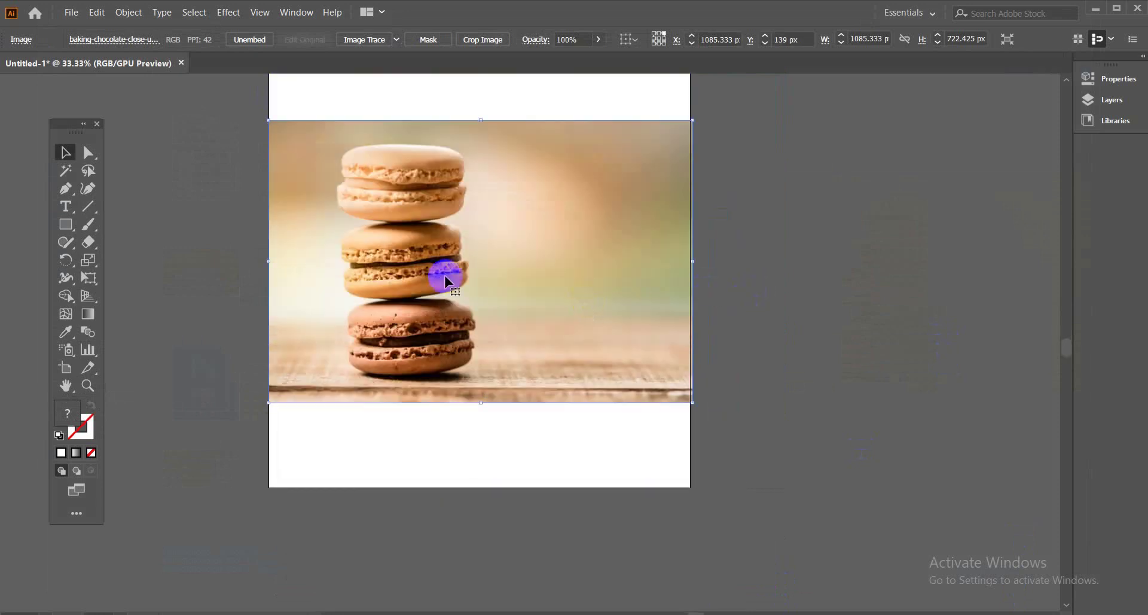
Draw a white 1080 × 1080 px rectangle covering the whole artboard and return to the Selection tool
left_click_drag(162, 205, 172, 223)
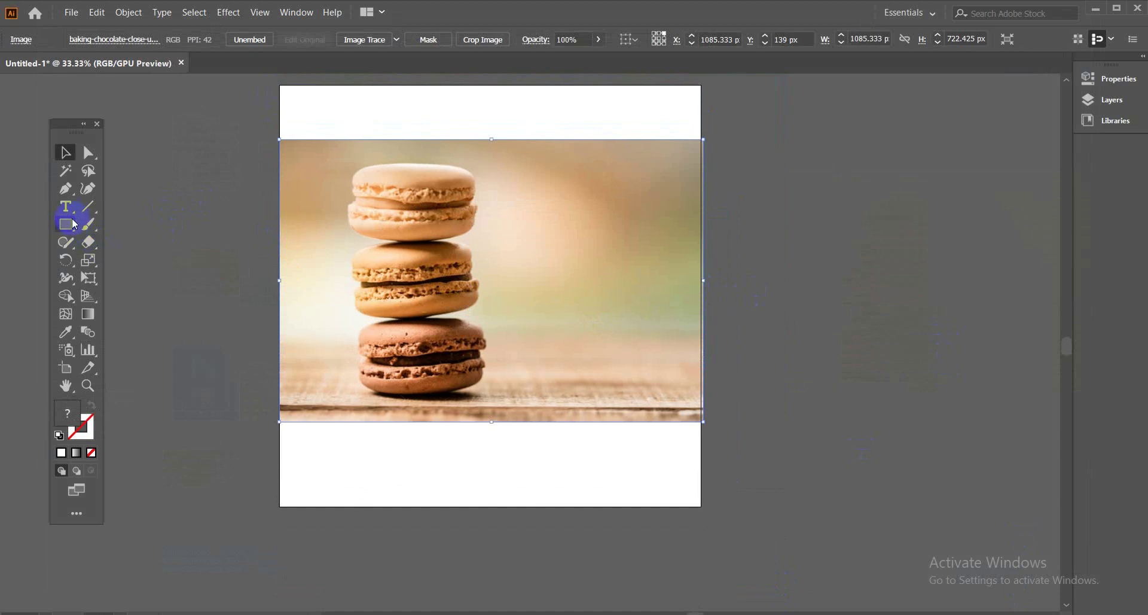
left_click_drag(276, 89, 701, 507)
left_click(66, 153)
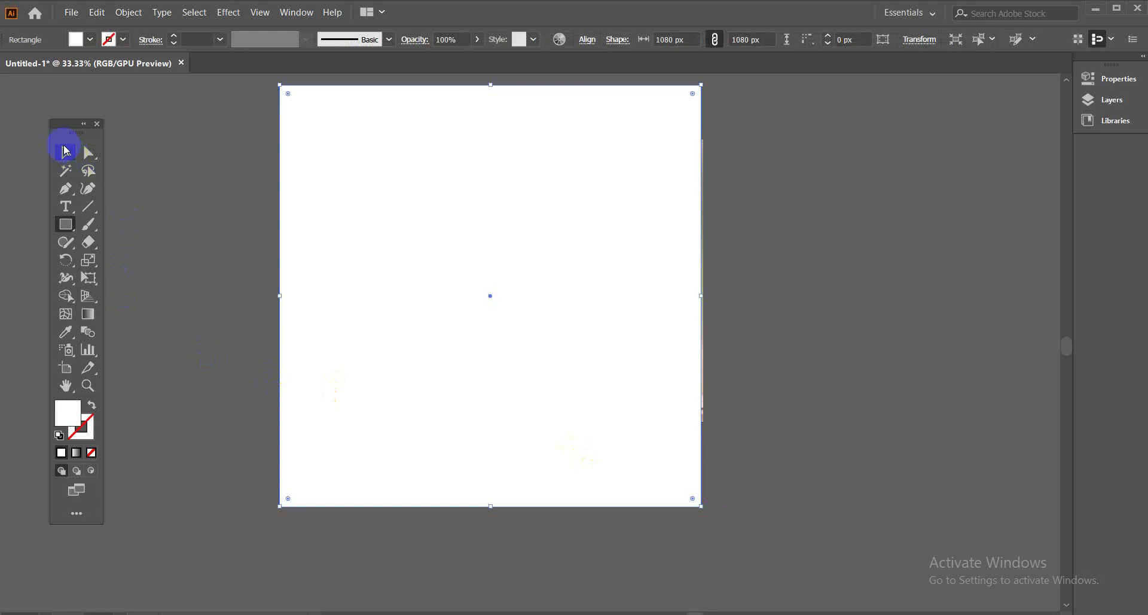
Send the white rectangle behind the macaron image, move the image down to about Y 154 px, and deselect it
right_click(509, 249)
mouse_move(616, 465)
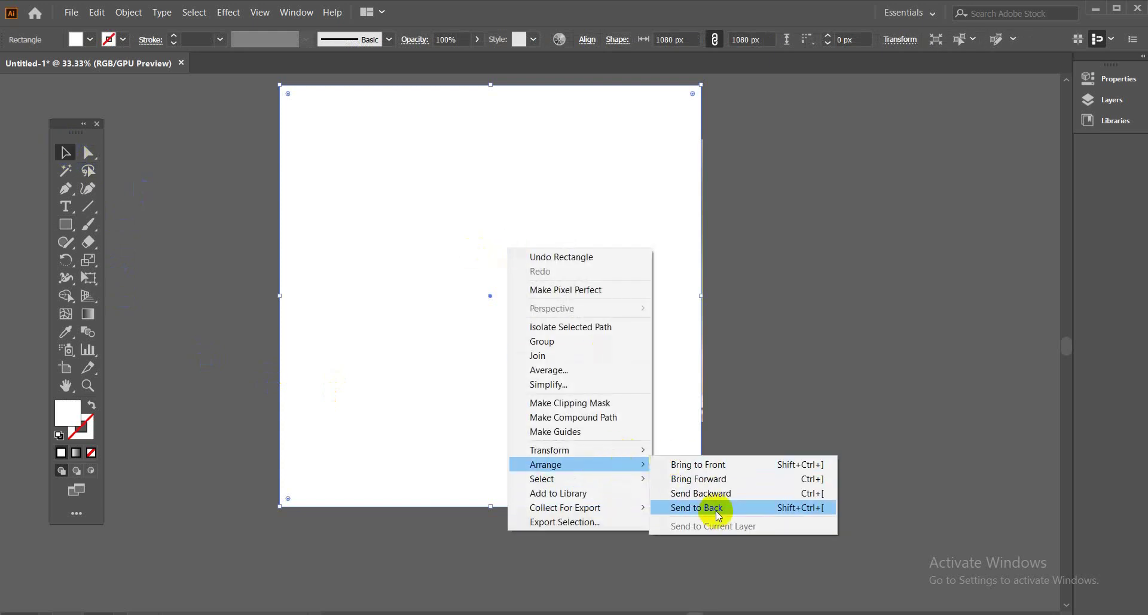
left_click(718, 508)
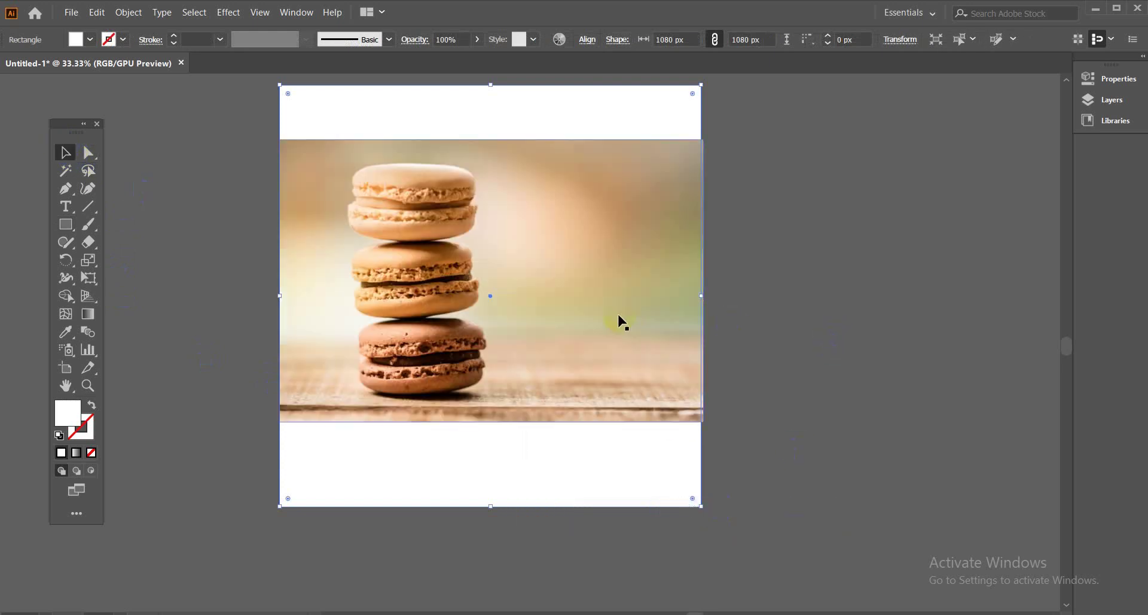
left_click_drag(617, 315, 617, 321)
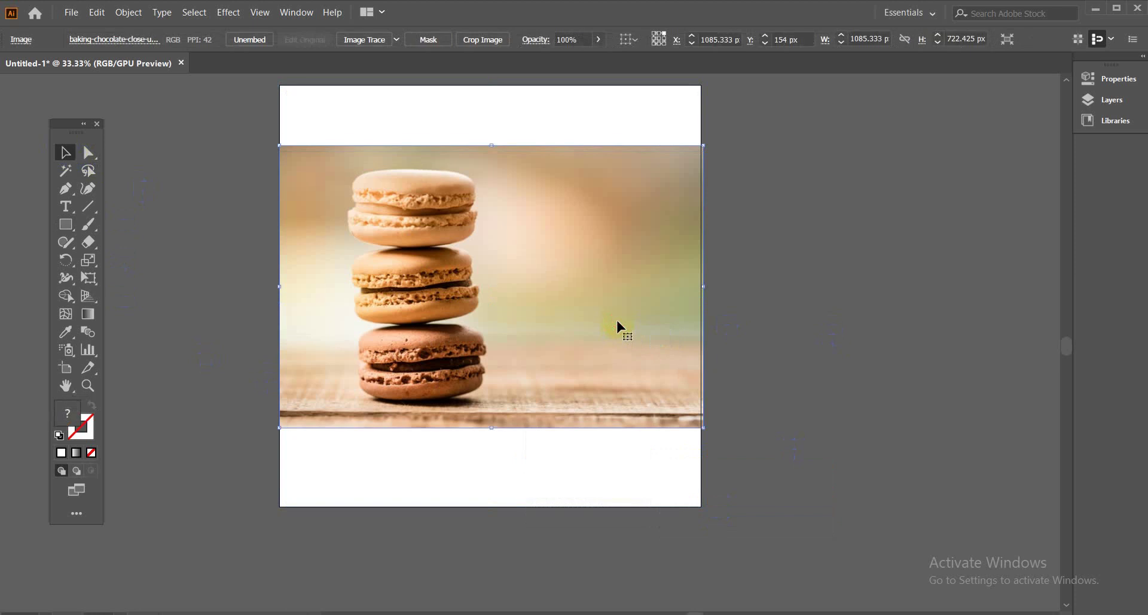
left_click(842, 264)
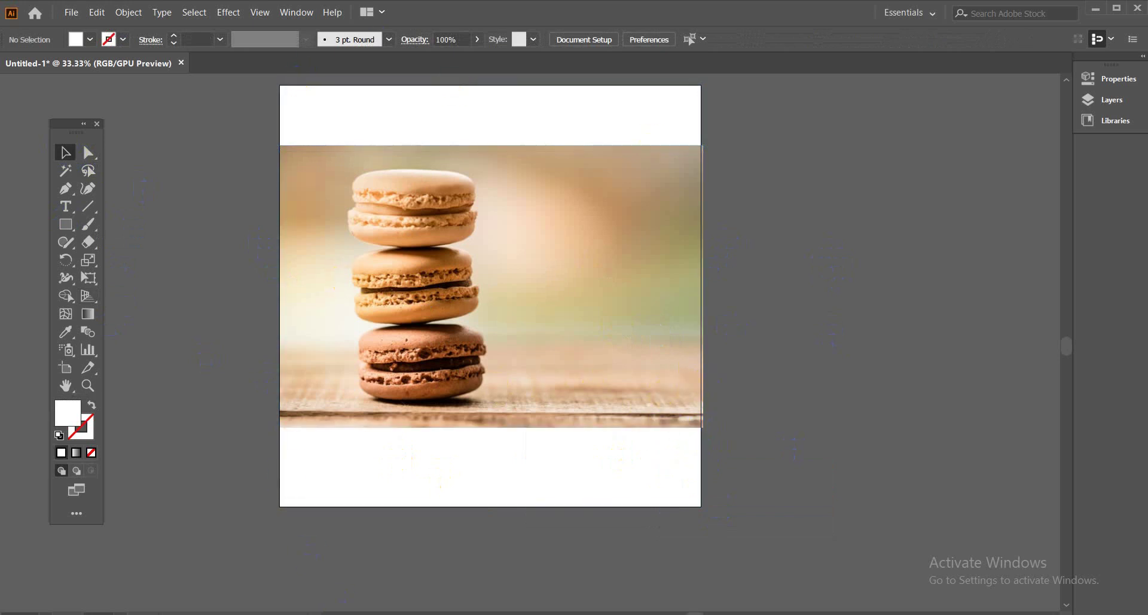
Switch to Chrome, search Google for freepick in a new tab, and open the Freepik website
mouse_move(278, 607)
left_click(226, 588)
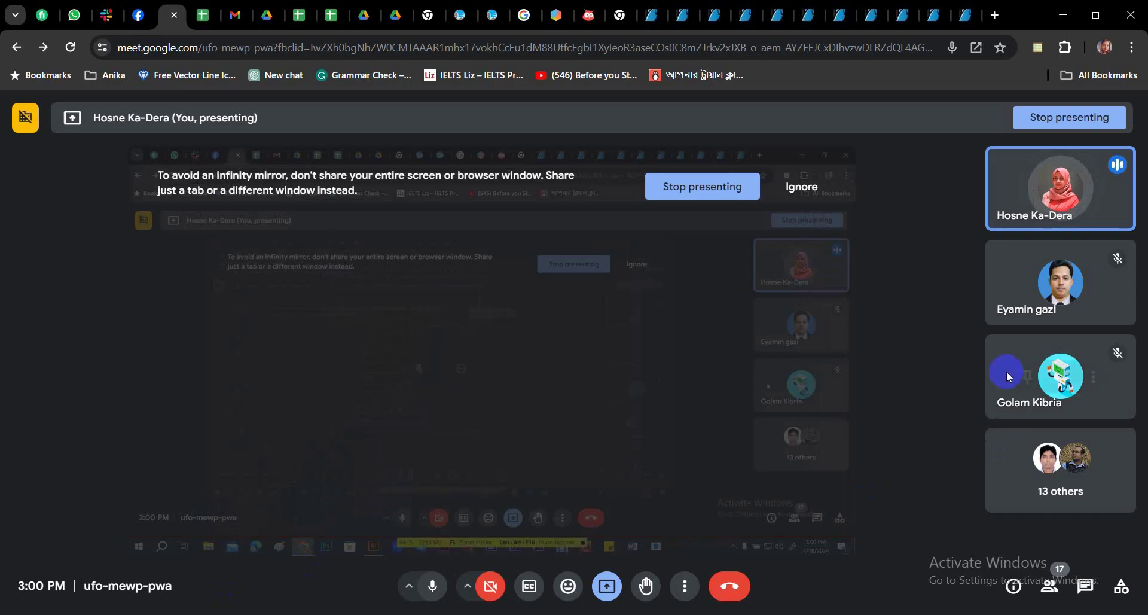
key("ctrl+t")
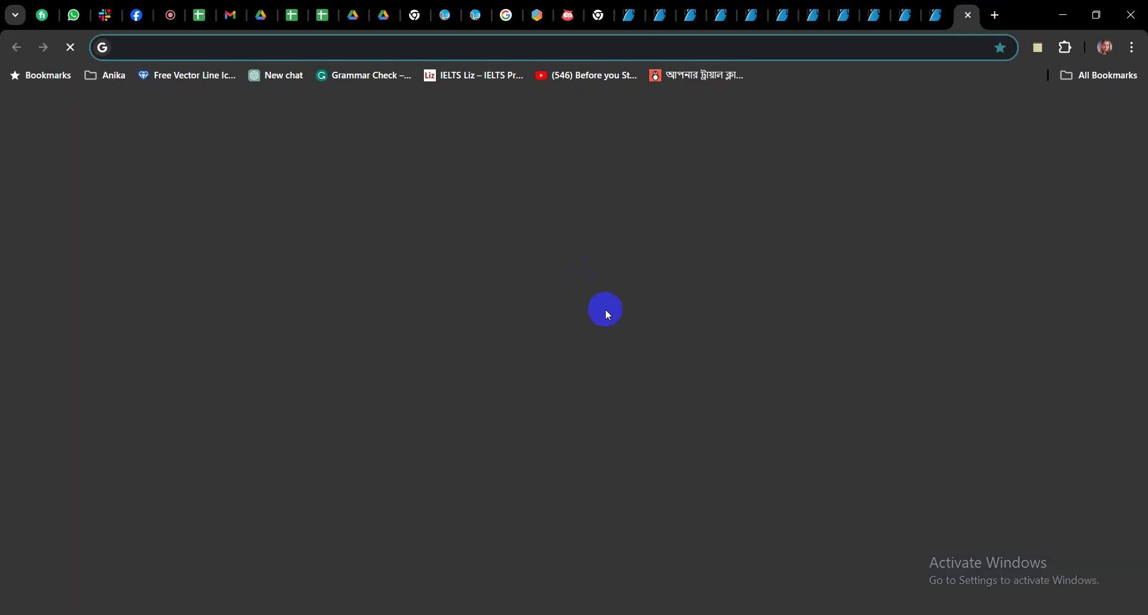
left_click(587, 327)
type("f")
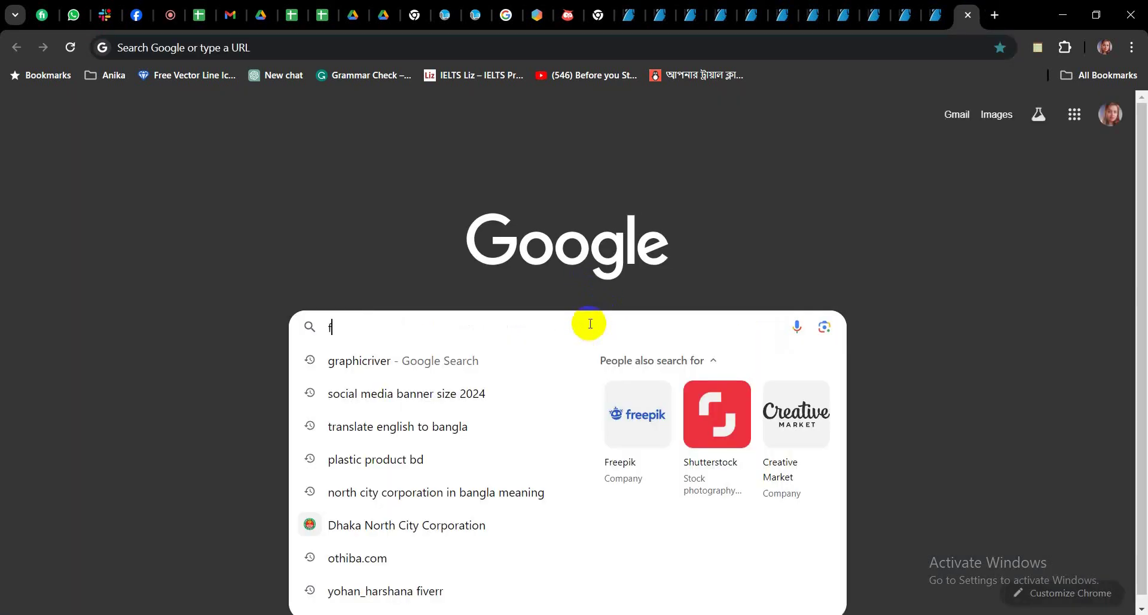
type("reepick")
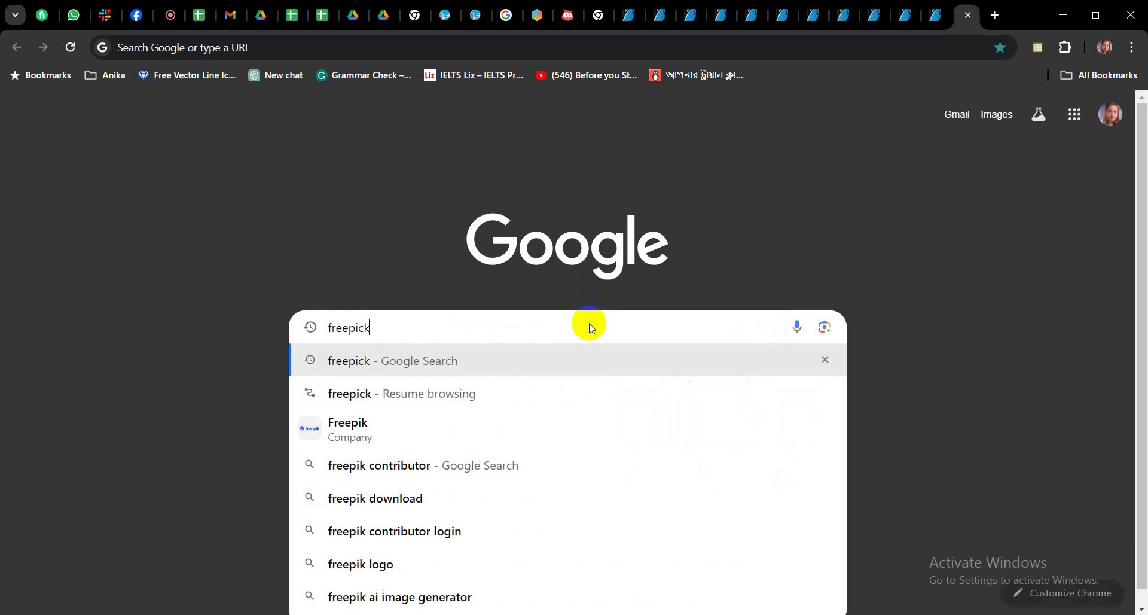
key("Return")
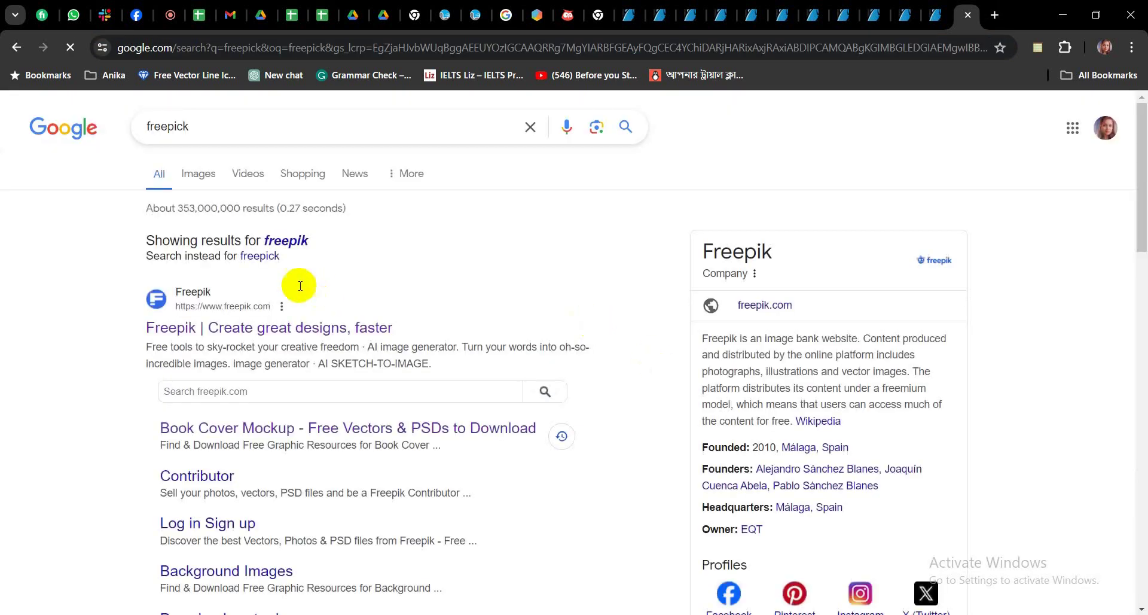
left_click(290, 329)
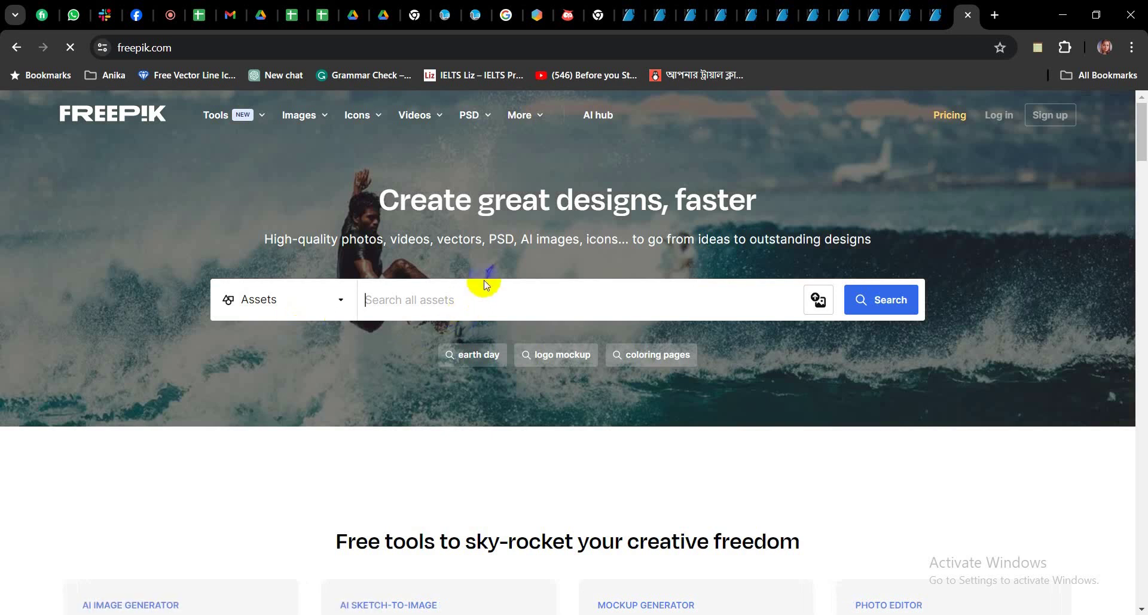
Search all Freepik assets for "social media icon"
left_click(496, 298)
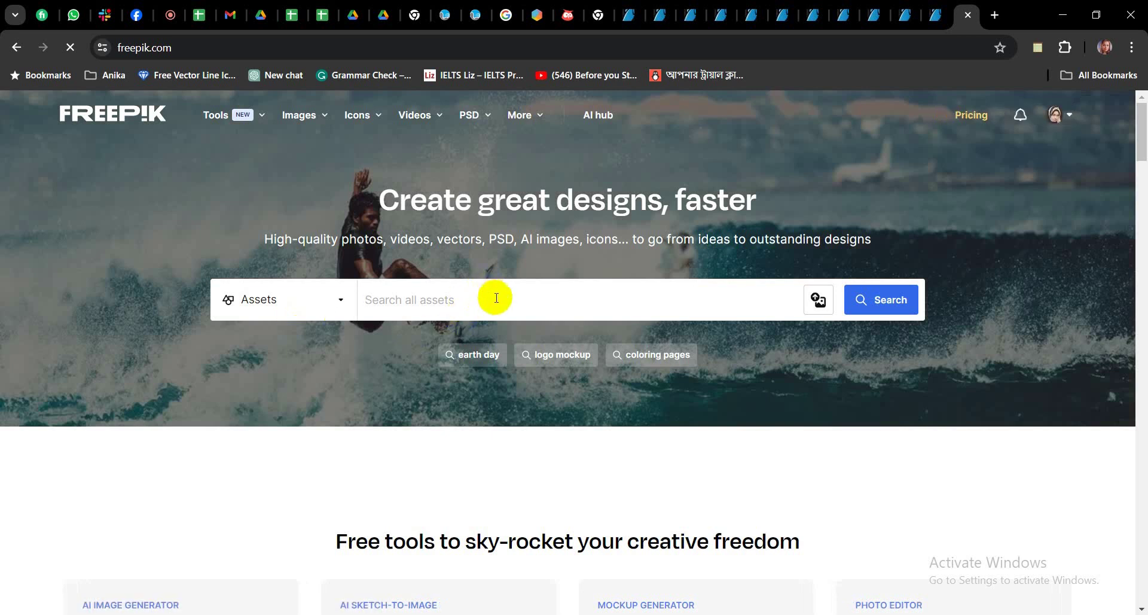
scroll(1068, 197, "down", 7)
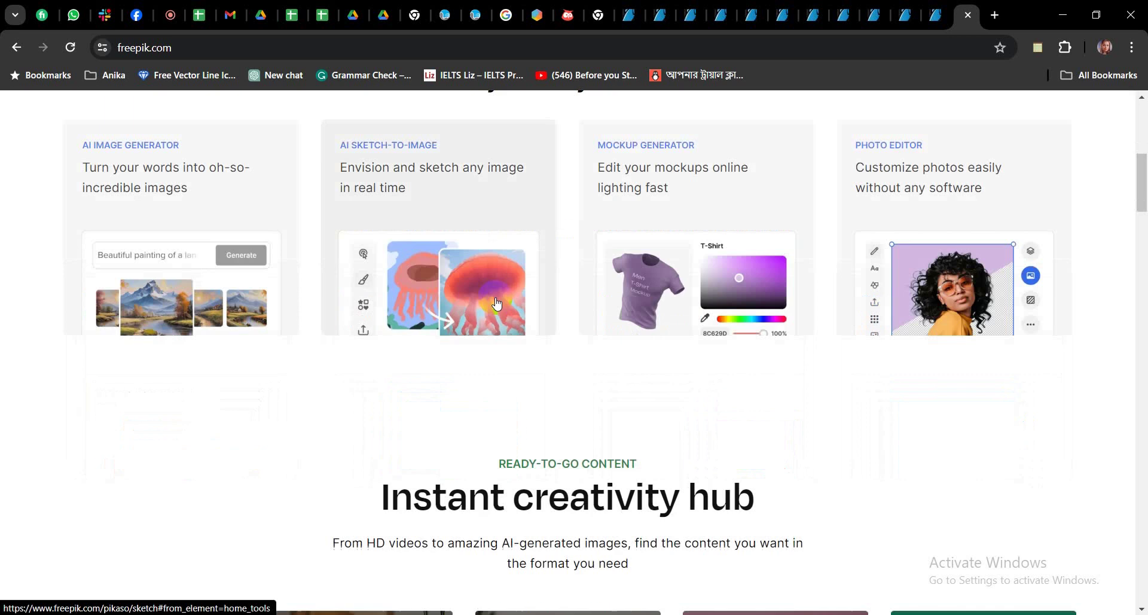
left_click_drag(1140, 184, 1140, 90)
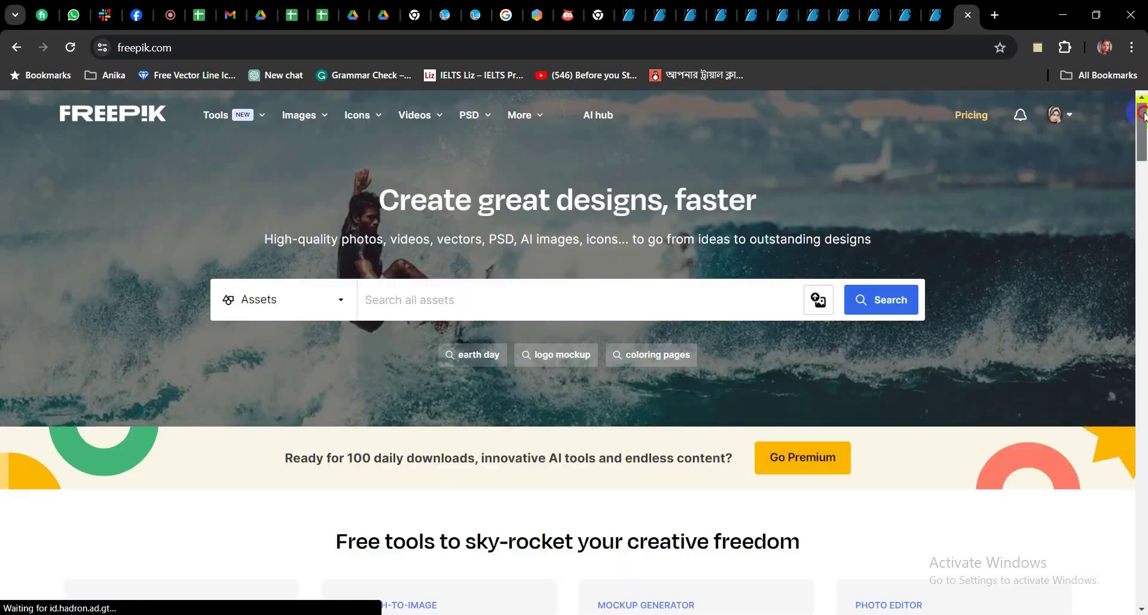
type("social media icon")
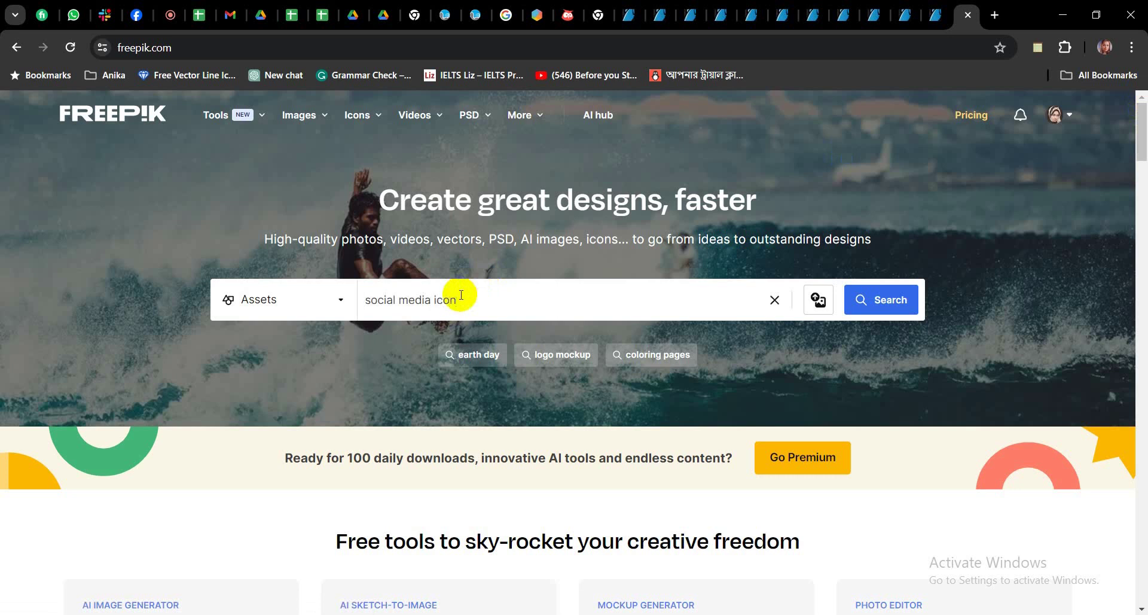
key("Return")
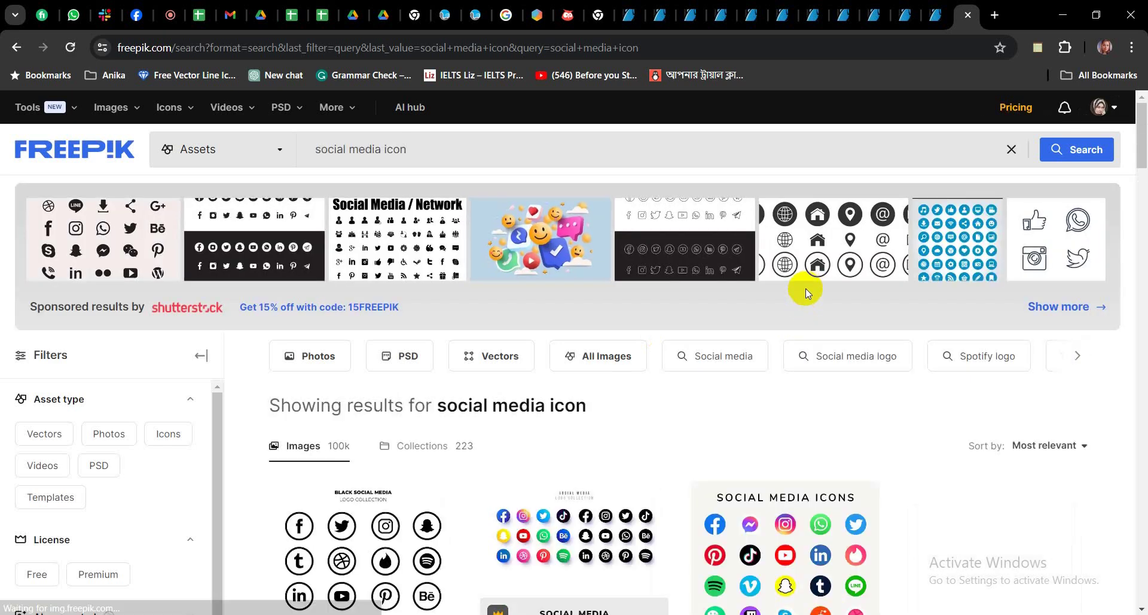
Browse the icon results, open the freepik Social media logo collection with black ringed circular icons, and start its free download
scroll(806, 289, "down", 10)
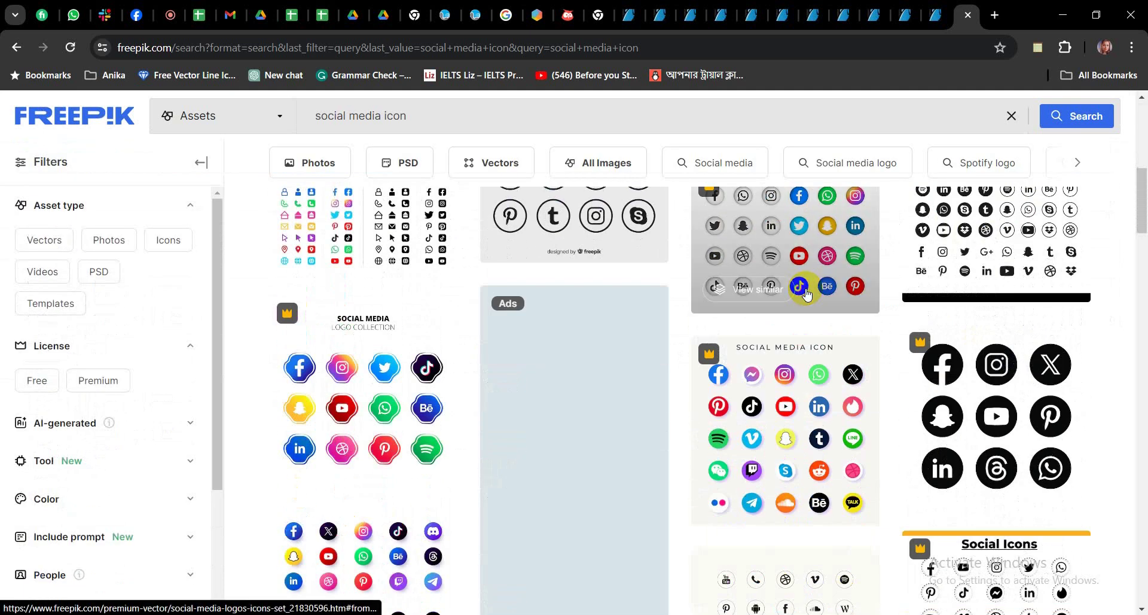
scroll(814, 514, "down", 3)
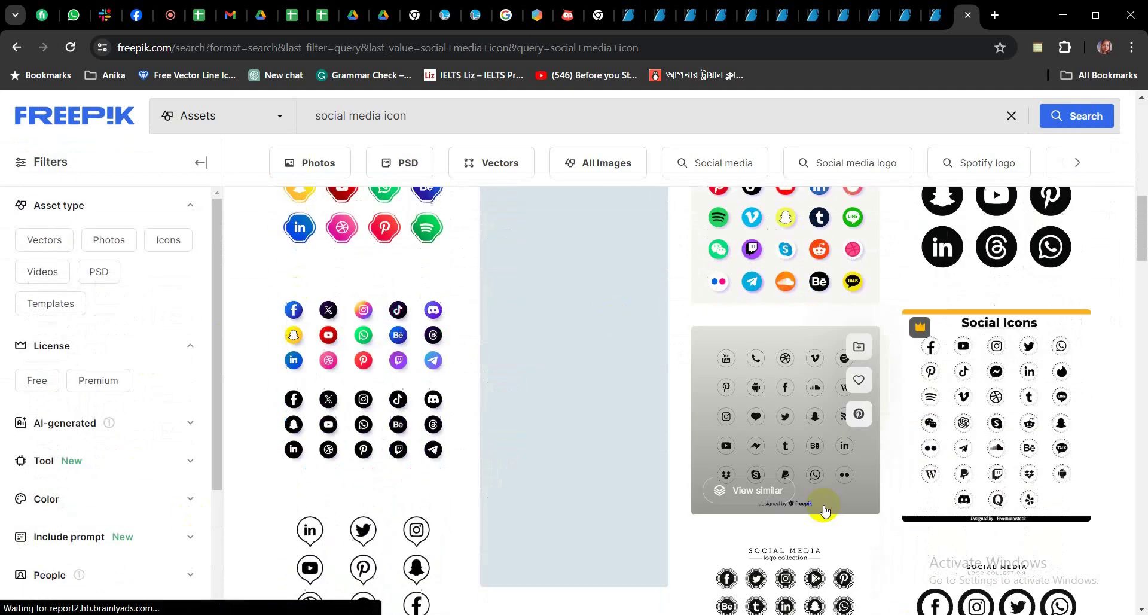
scroll(813, 532, "down", 2)
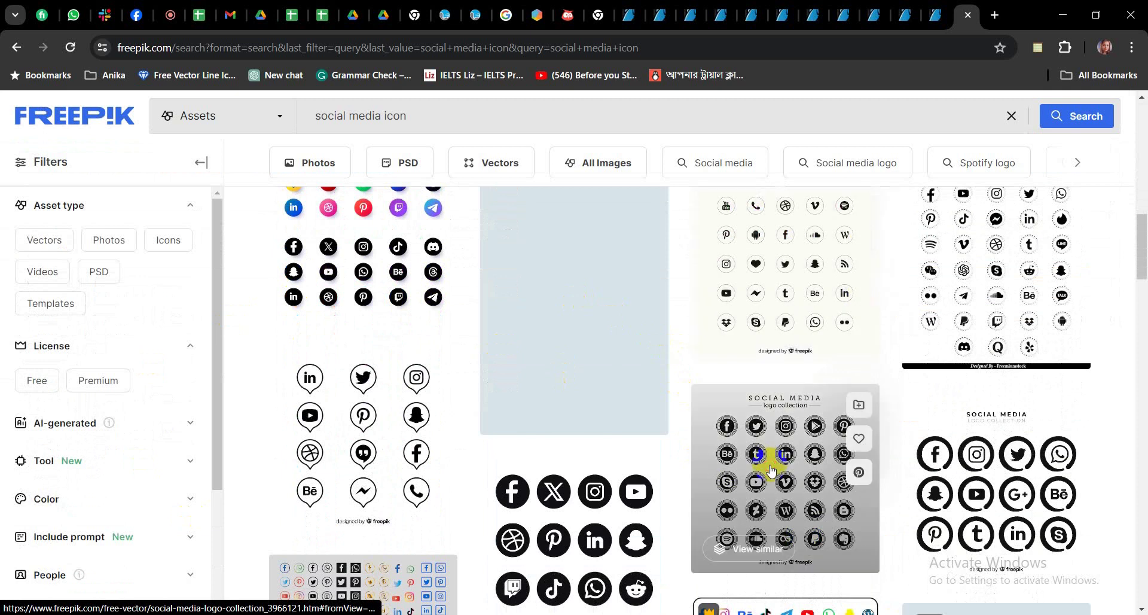
left_click(771, 470)
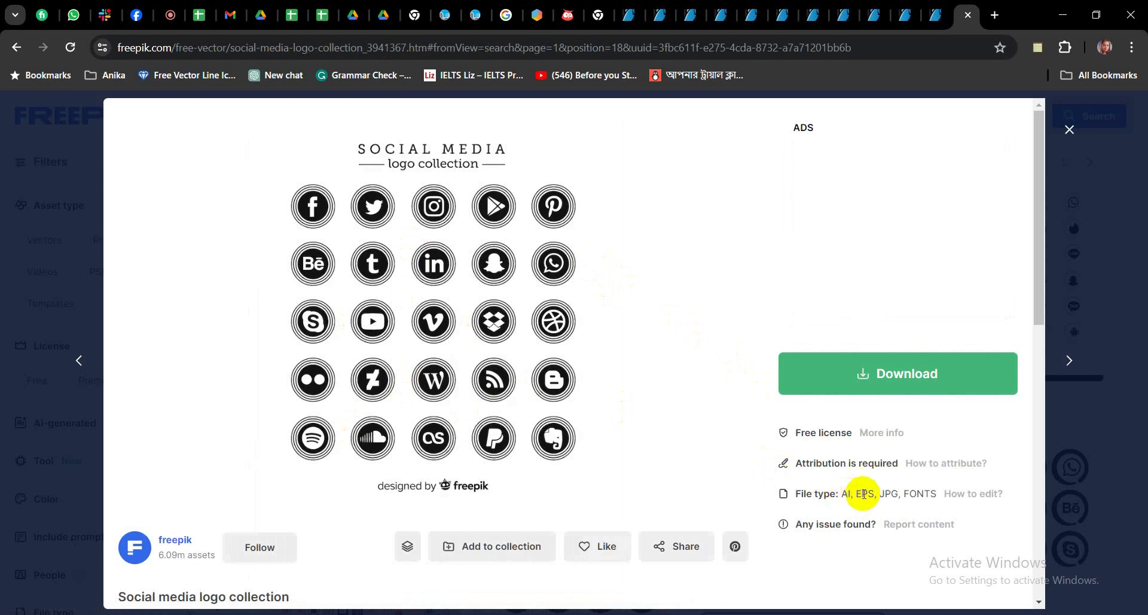
left_click(900, 382)
left_click(878, 567)
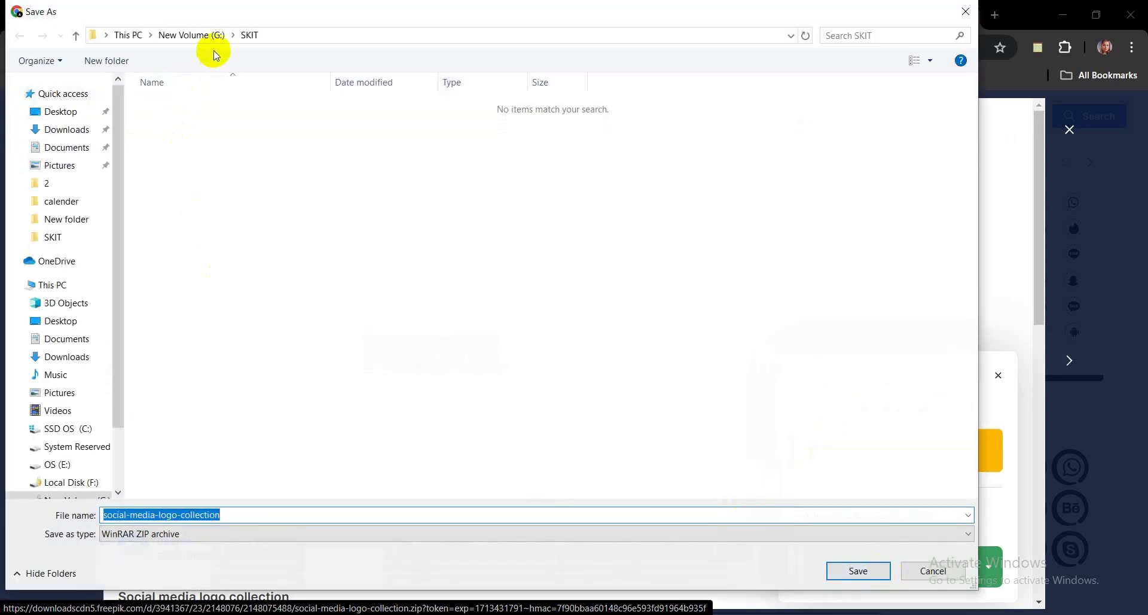
Save the social-media-logo-collection archive in a new folder named social media banner inside the skit 44 folder on the Desktop
left_click(195, 37)
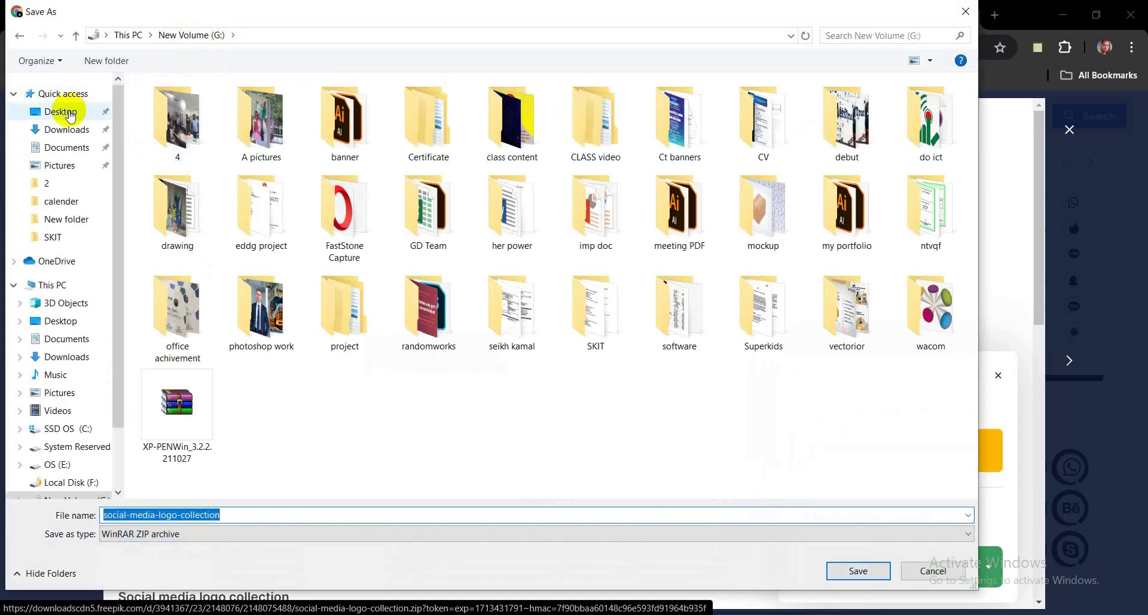
left_click(68, 111)
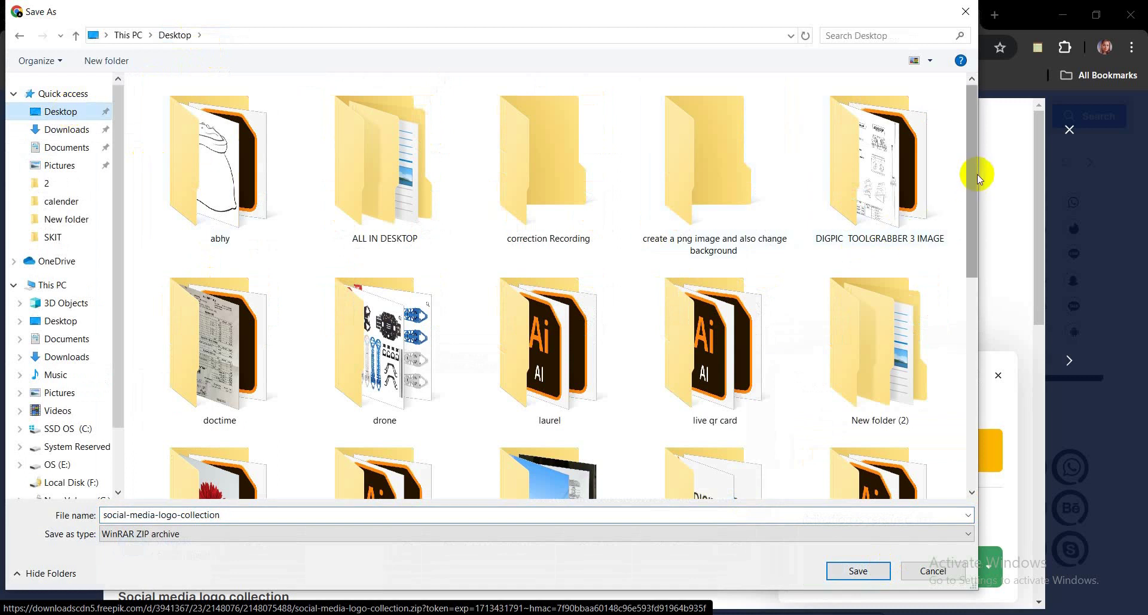
left_click_drag(977, 174, 930, 319)
double_click(896, 246)
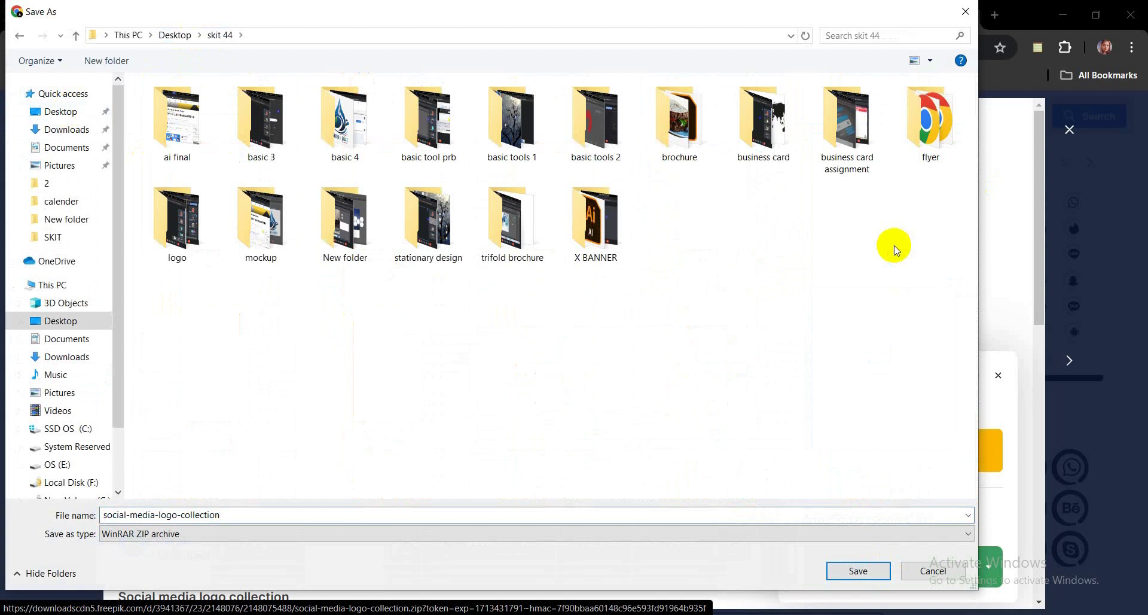
left_click(107, 62)
type("social media")
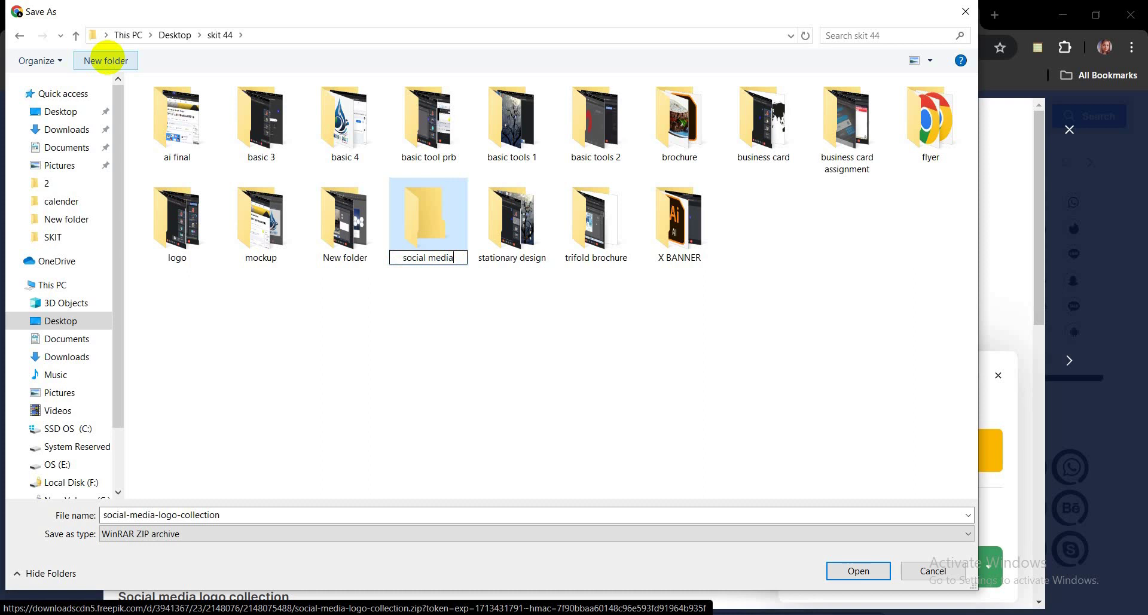
type(" banner")
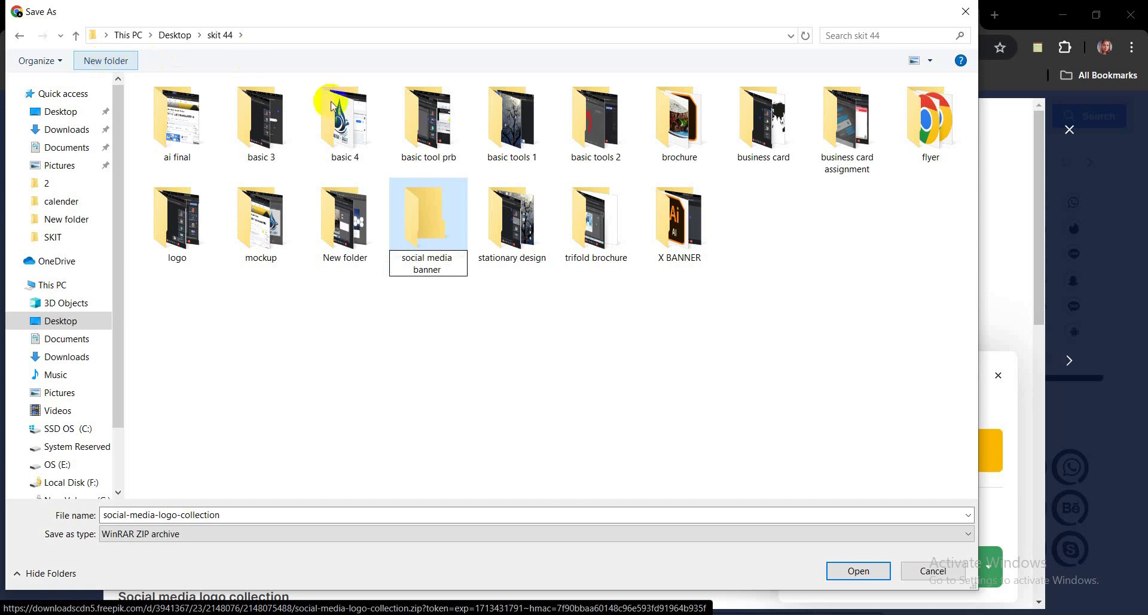
double_click(448, 210)
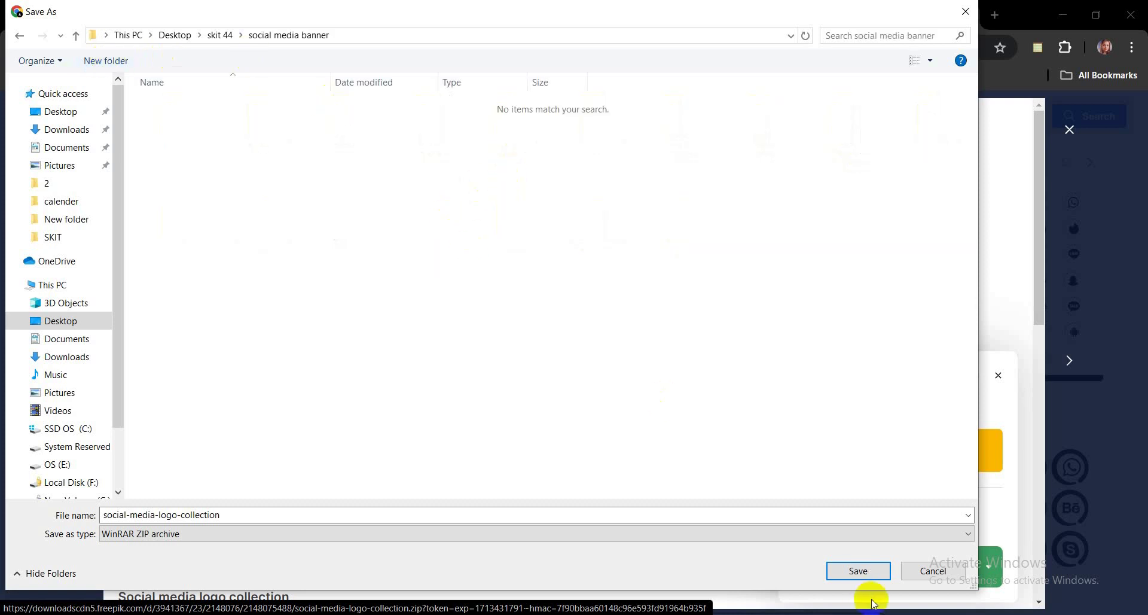
left_click(867, 575)
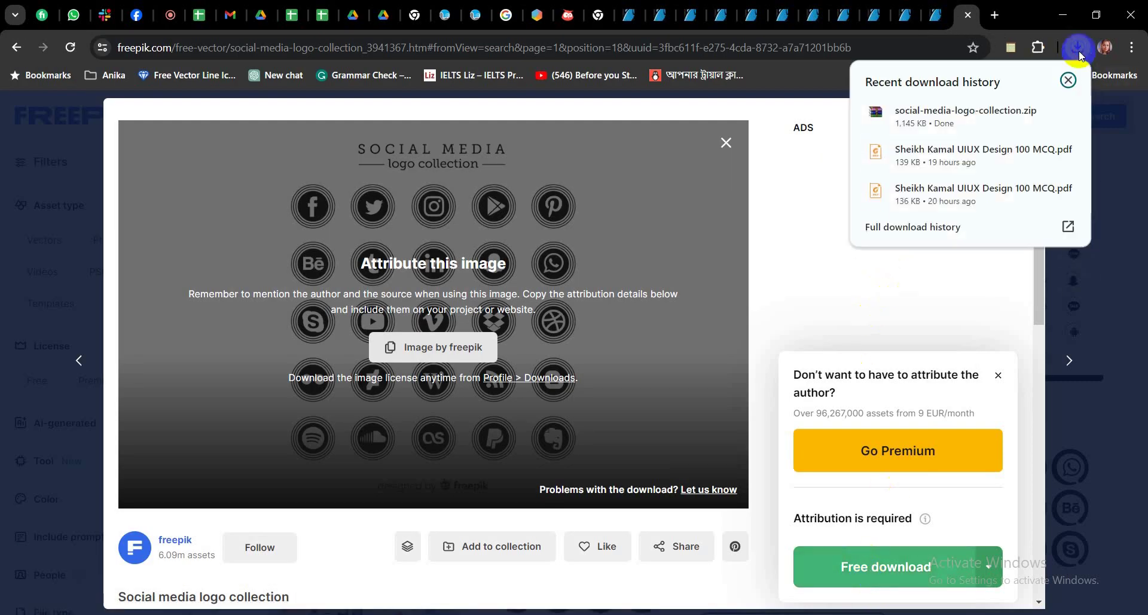
Show the downloaded archive in its folder, extract its files there, and open the 2087817 Illustrator file
left_click(1036, 112)
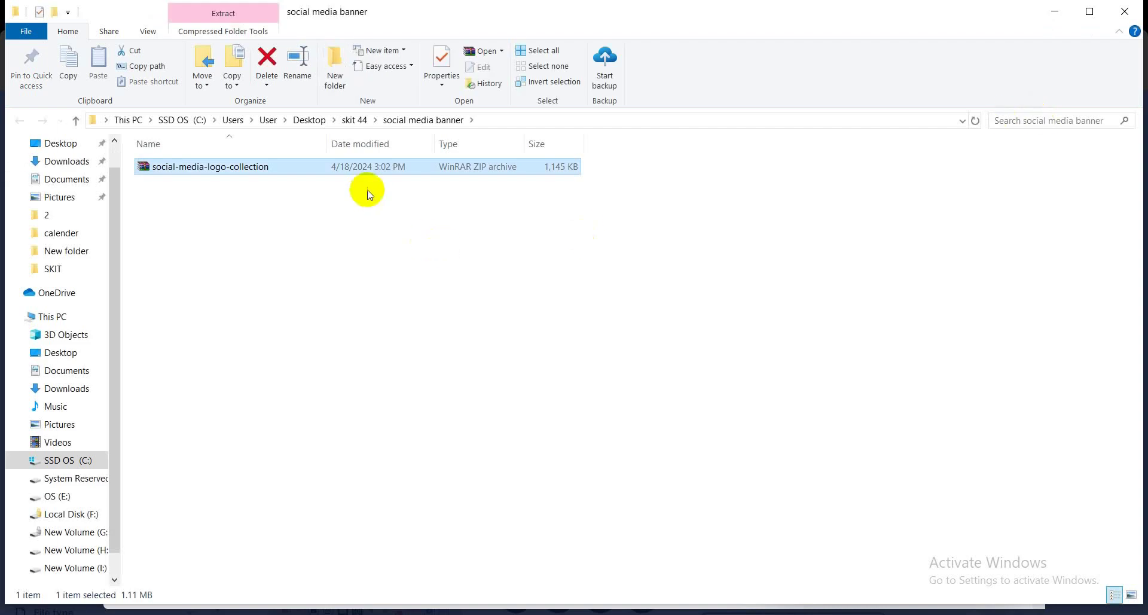
right_click(378, 166)
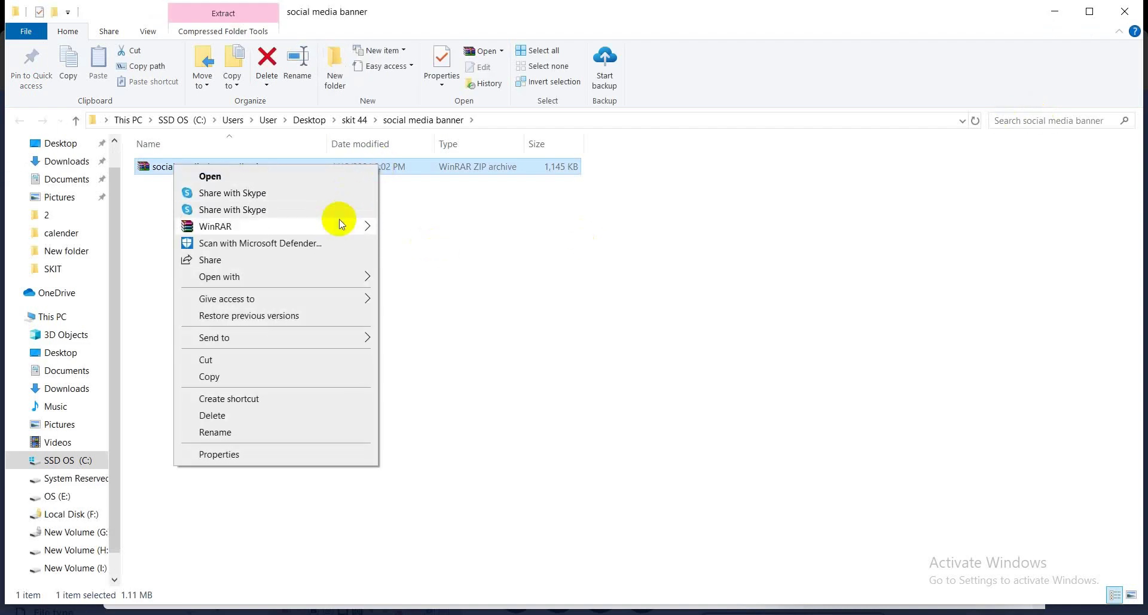
mouse_move(336, 226)
left_click(448, 262)
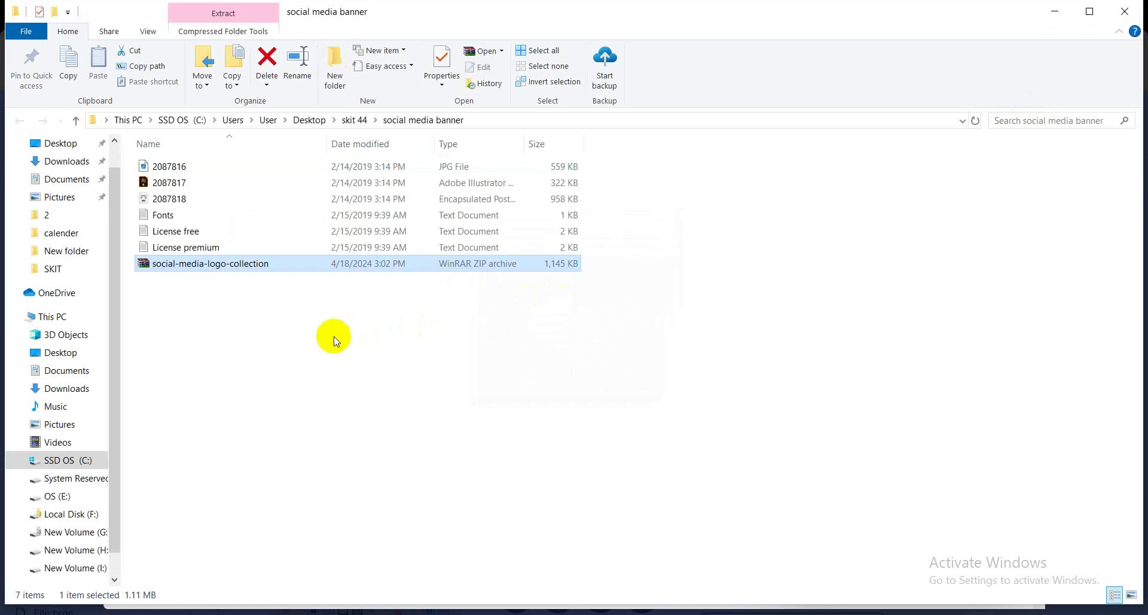
left_click(188, 169)
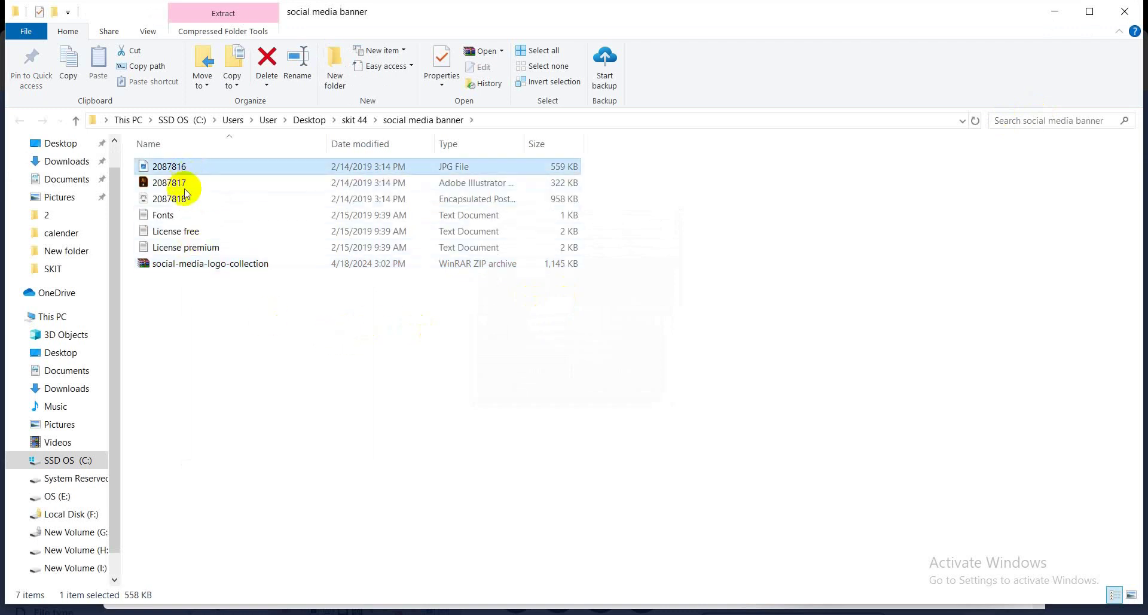
double_click(182, 184)
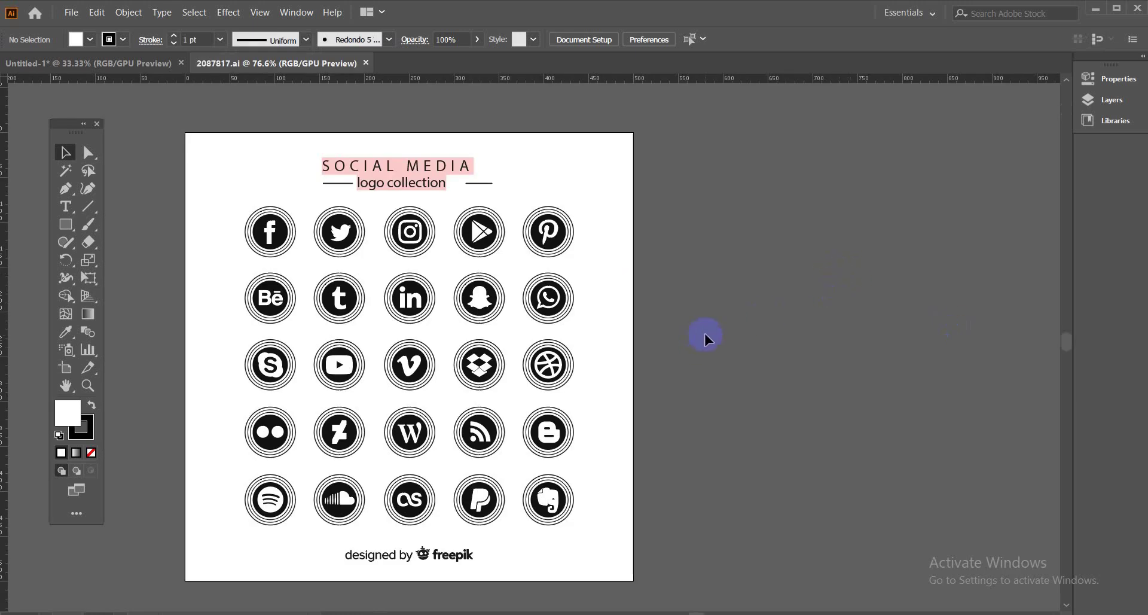
Move the Facebook, Twitter, Instagram and LinkedIn icons off the artboard into a horizontal row beside it
left_click(285, 241)
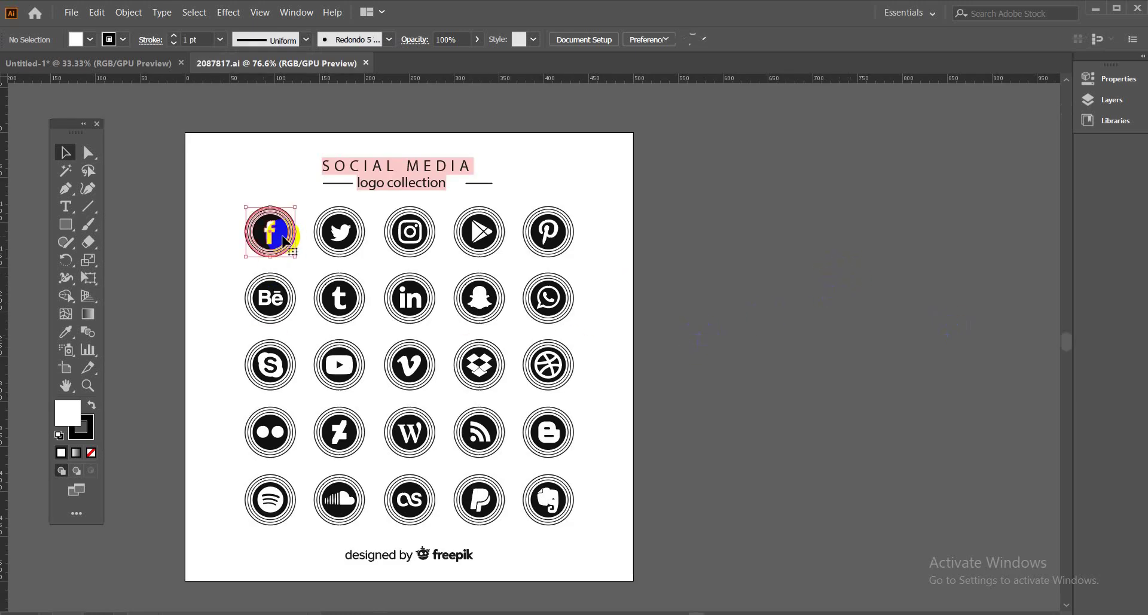
left_click_drag(285, 241, 800, 241)
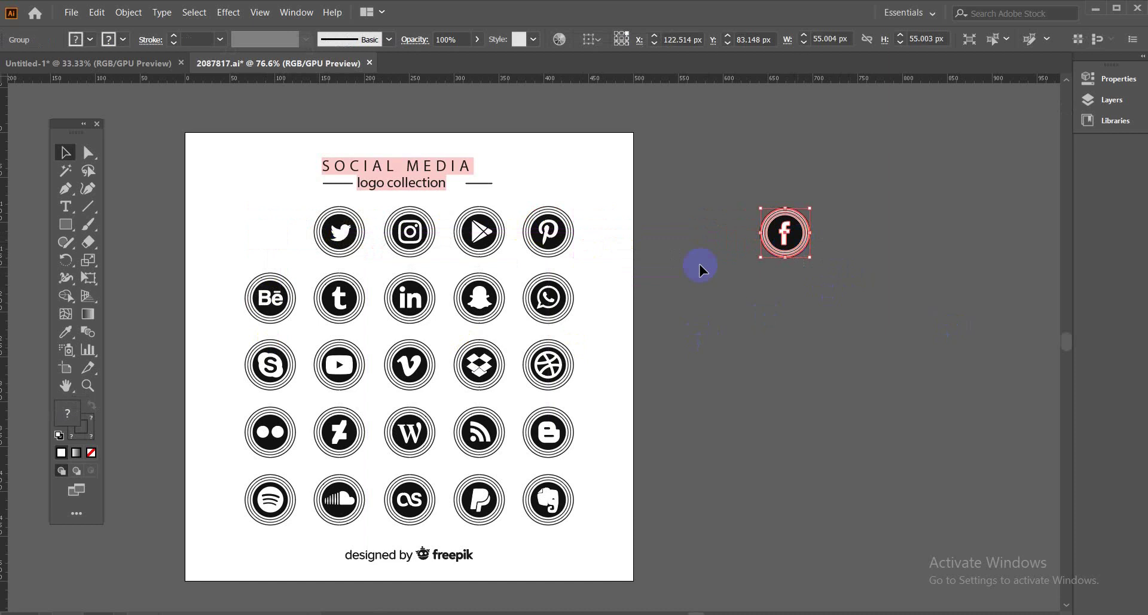
left_click_drag(335, 235, 845, 244)
left_click_drag(418, 234, 916, 233)
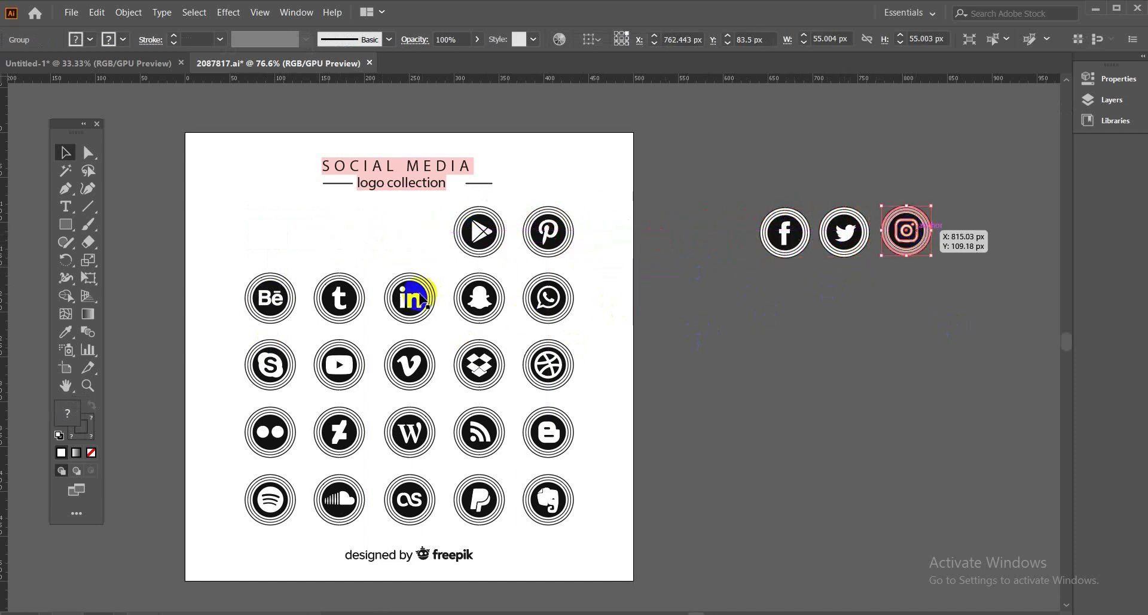
left_click_drag(422, 298, 990, 233)
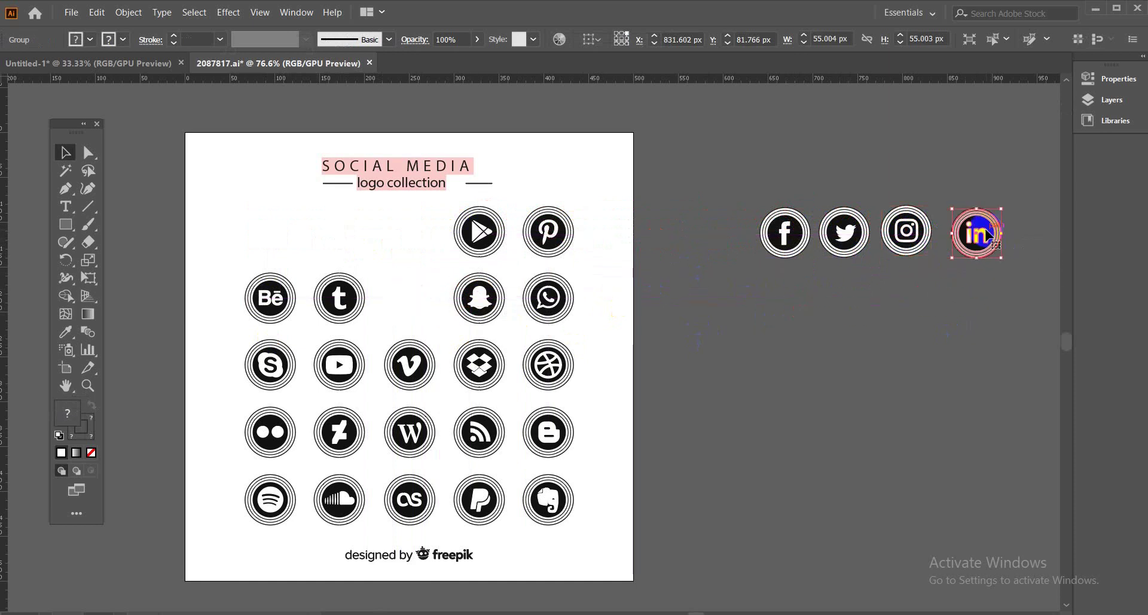
Copy the four separated icons into the Untitled-1 banner and place them in its lower-right corner below the photo
key("ctrl+a")
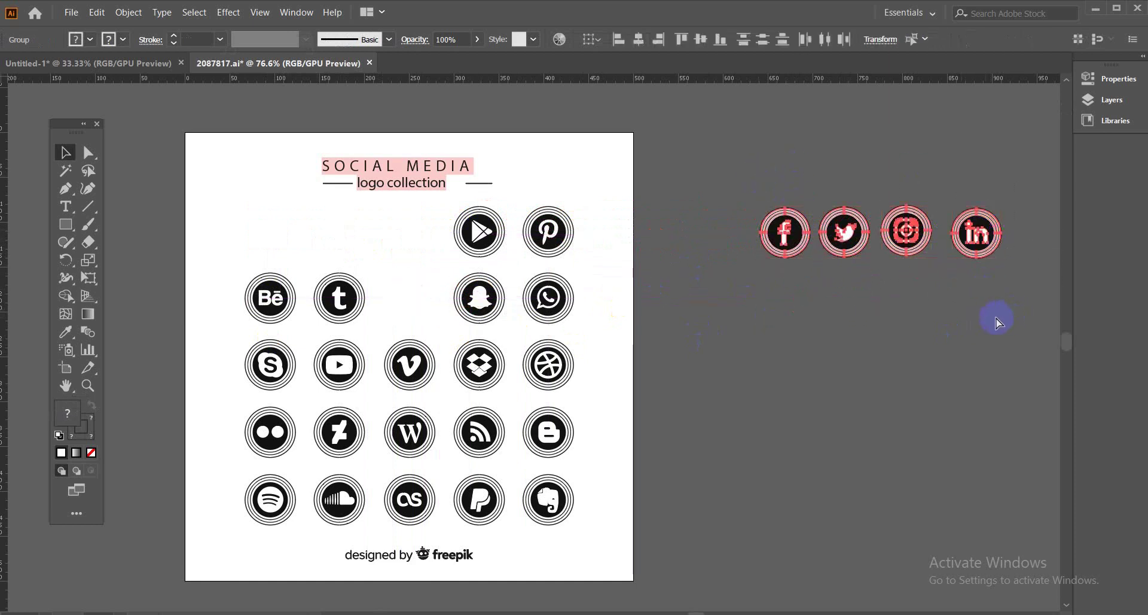
left_click(114, 63)
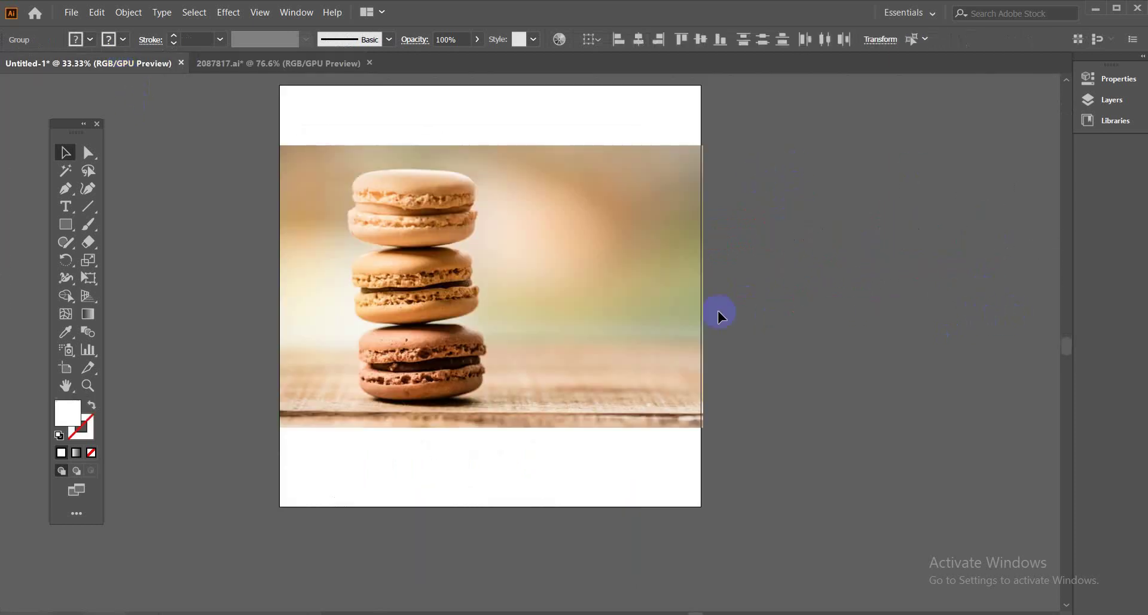
key("ctrl+v")
mouse_move(545, 339)
left_mouse_down()
mouse_move(605, 442)
mouse_move(630, 469)
mouse_move(656, 461)
left_mouse_up()
left_click(799, 446)
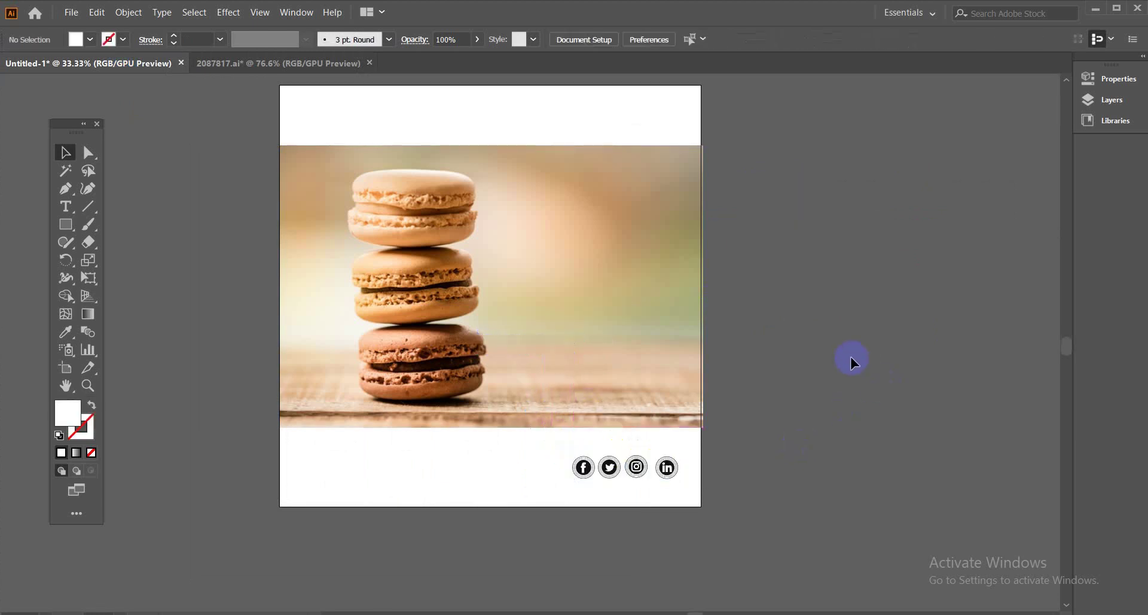
Enlarge the macaron photo to about 1697 × 1130 px and position it so the macarons fill the artboard's left side
scroll(831, 363, "up", 3)
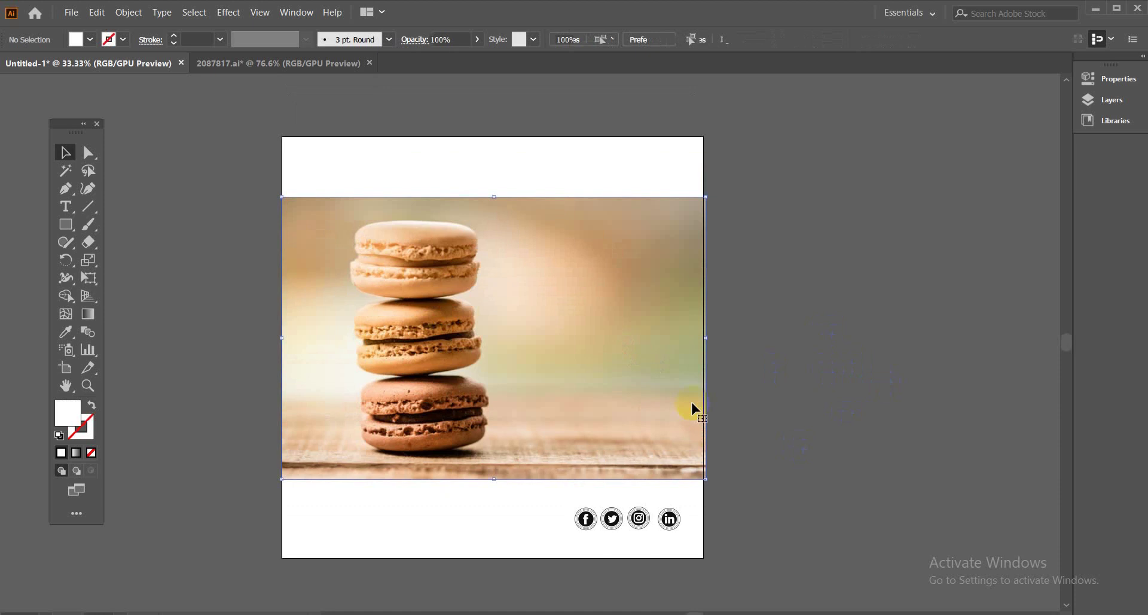
left_click(707, 479)
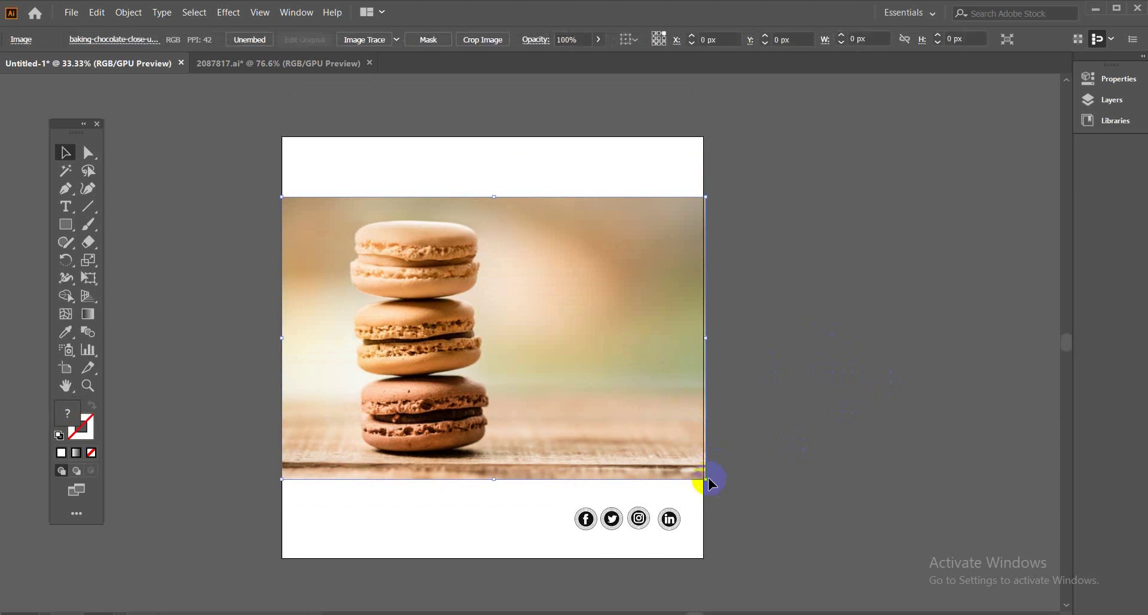
left_click_drag(709, 481, 826, 557)
left_click_drag(549, 385, 573, 388)
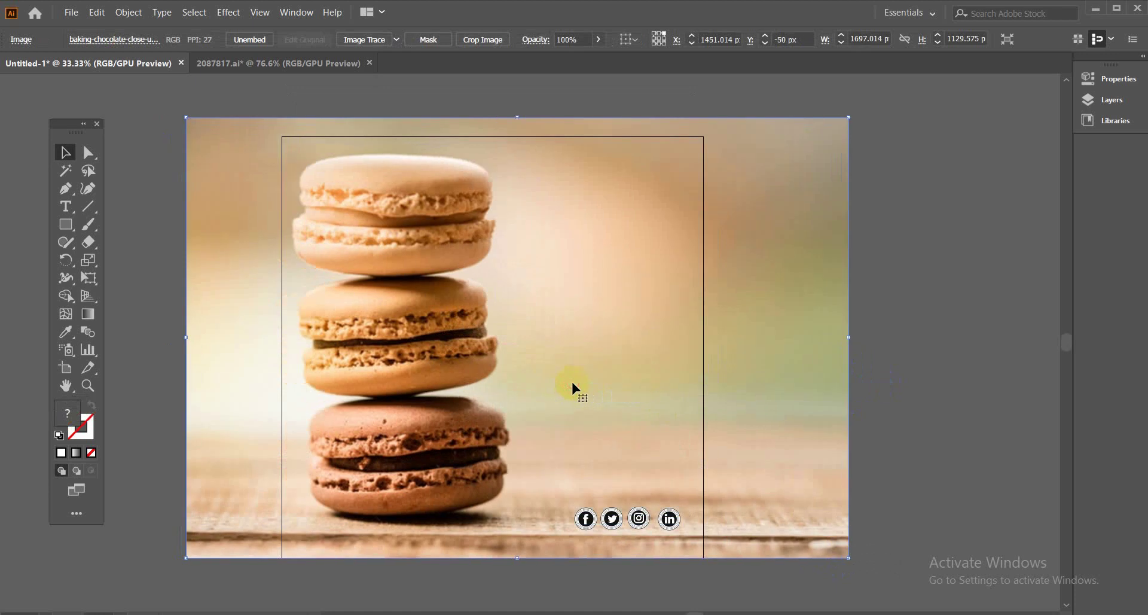
Send the macaron photo to the back and clip it to the white 1080 × 1080 px square with a clipping mask
right_click(643, 257)
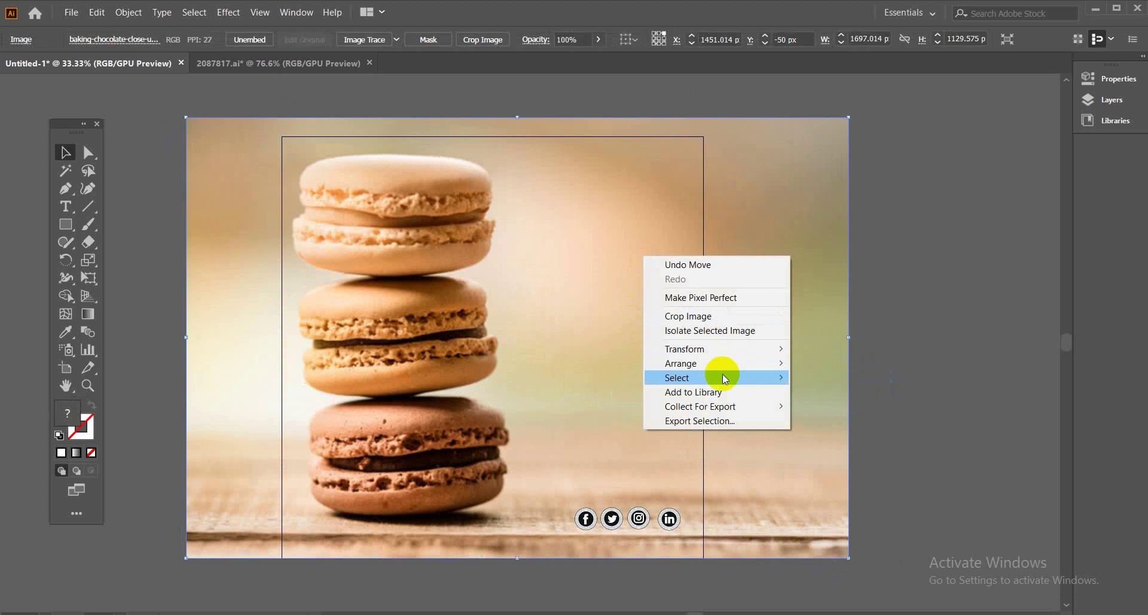
mouse_move(723, 363)
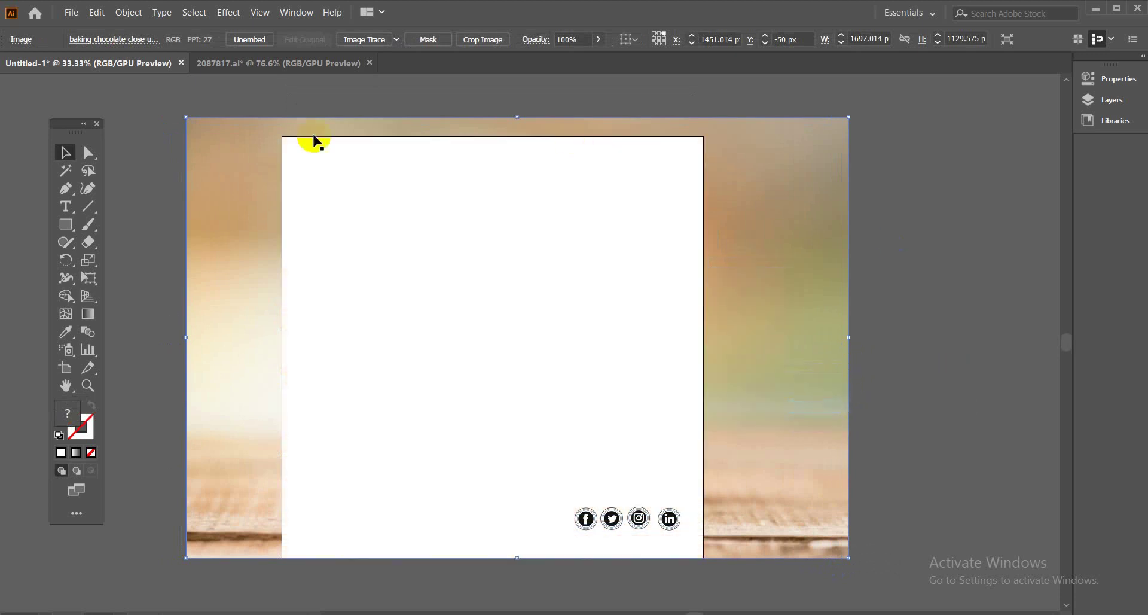
left_click(444, 166, "shift")
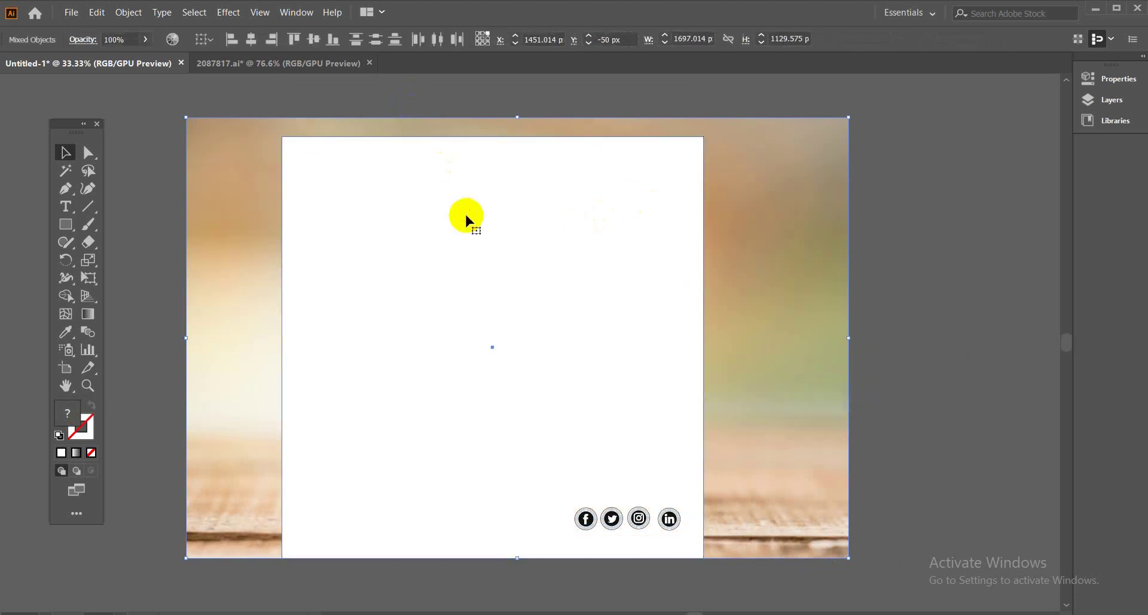
right_click(469, 220)
left_click(492, 256)
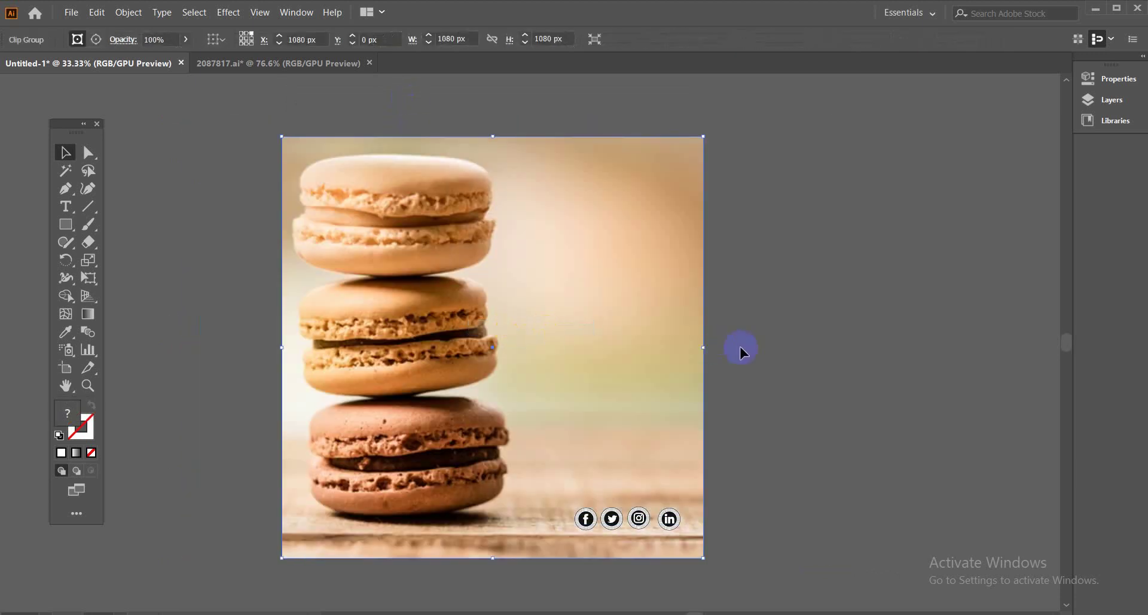
left_click(831, 357)
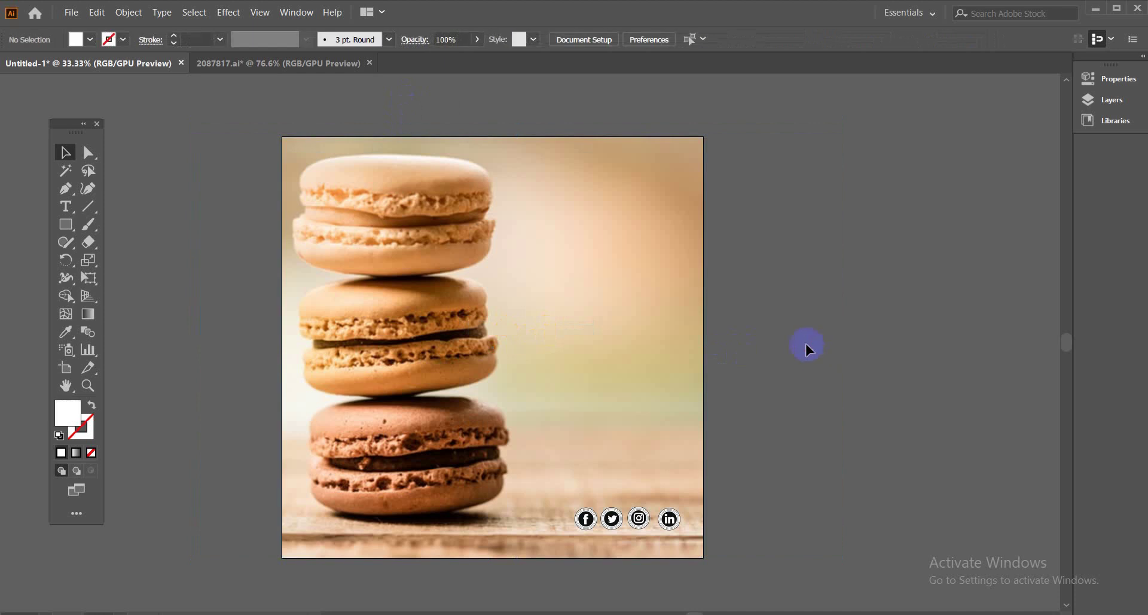
Draw a white rectangle about 393 × 804 px to the right of the macarons and give it a black stroke
left_click(65, 224)
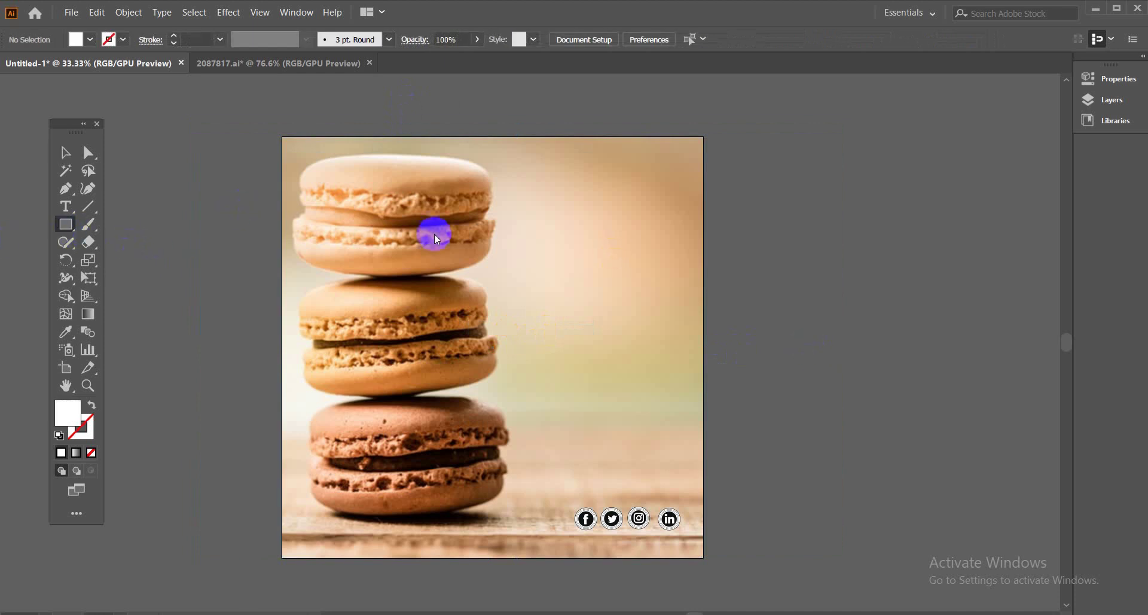
left_click_drag(530, 170, 684, 484)
left_click(123, 39)
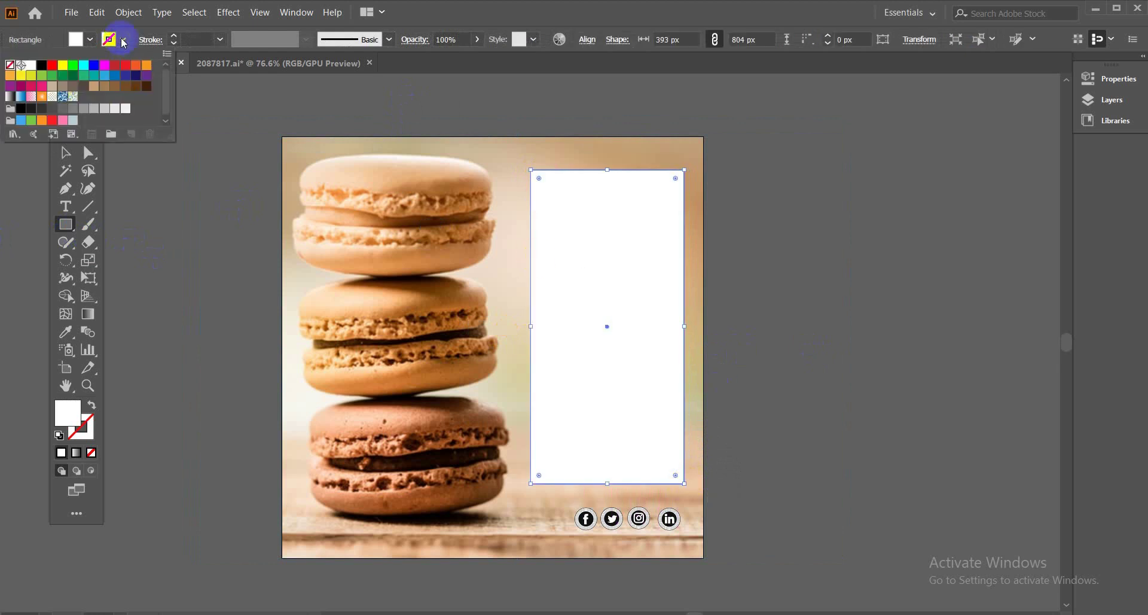
left_click(41, 65)
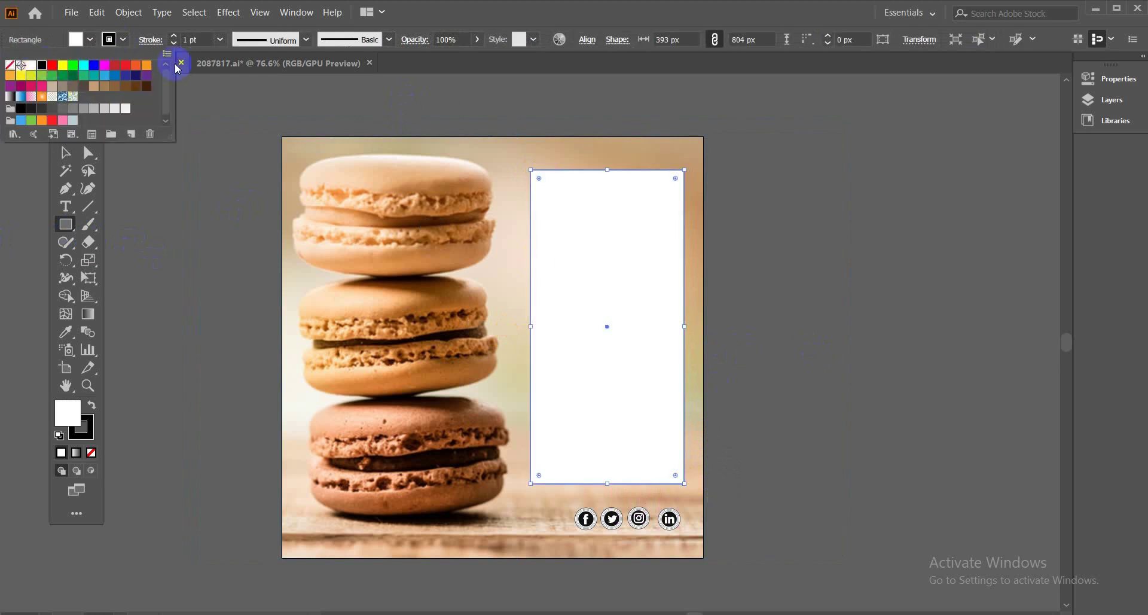
Set the white rectangle's stroke weight to 4 pt
left_click(220, 40)
left_click(222, 39)
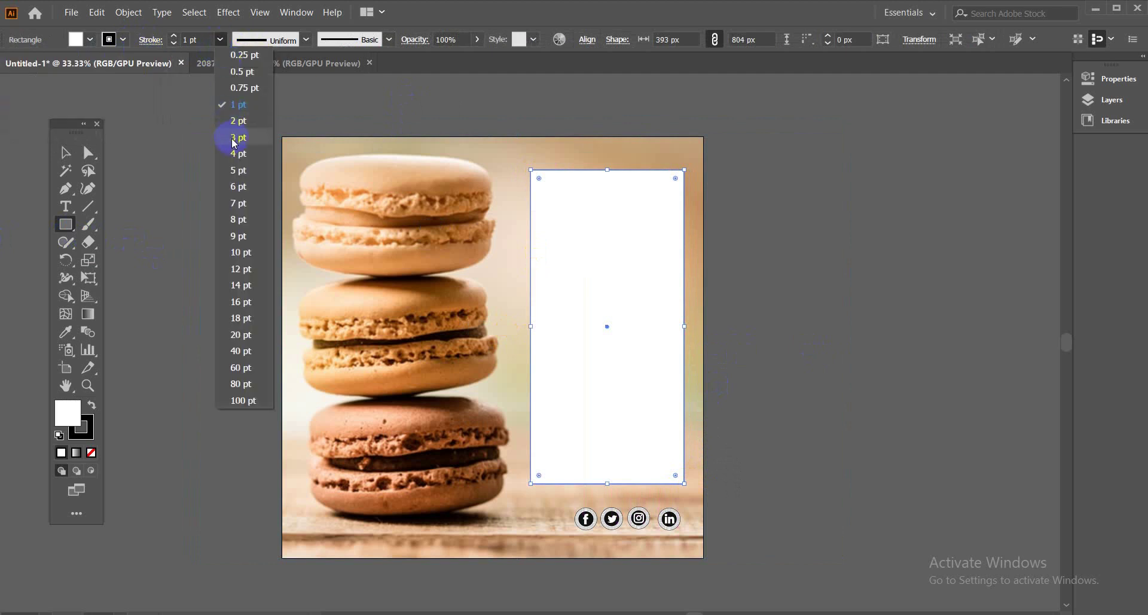
left_click(234, 138)
left_click(220, 40)
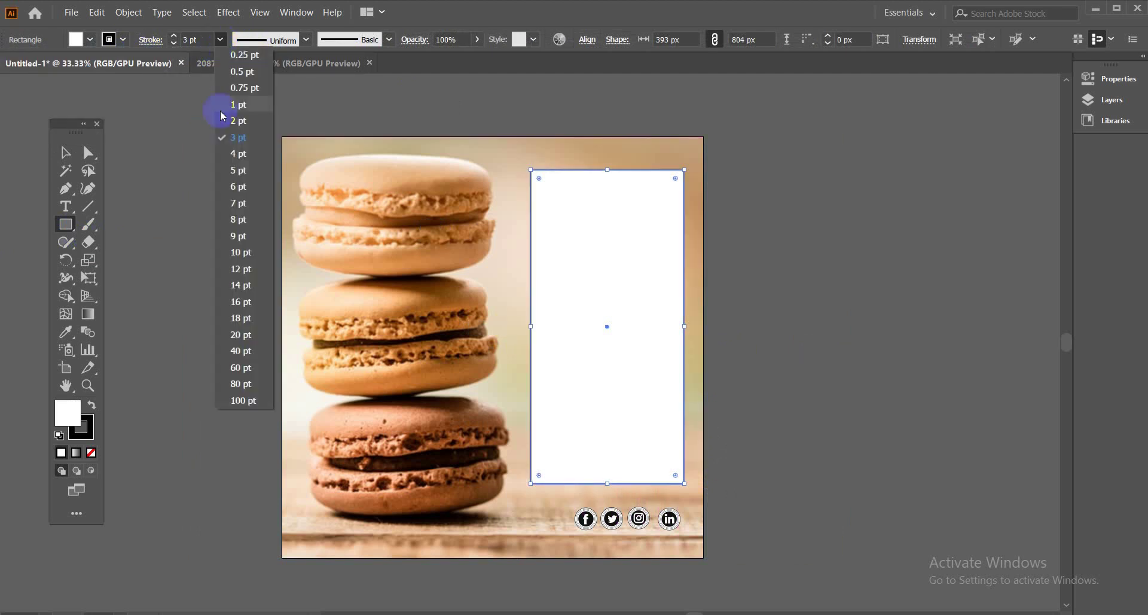
left_click(227, 154)
left_click(65, 152)
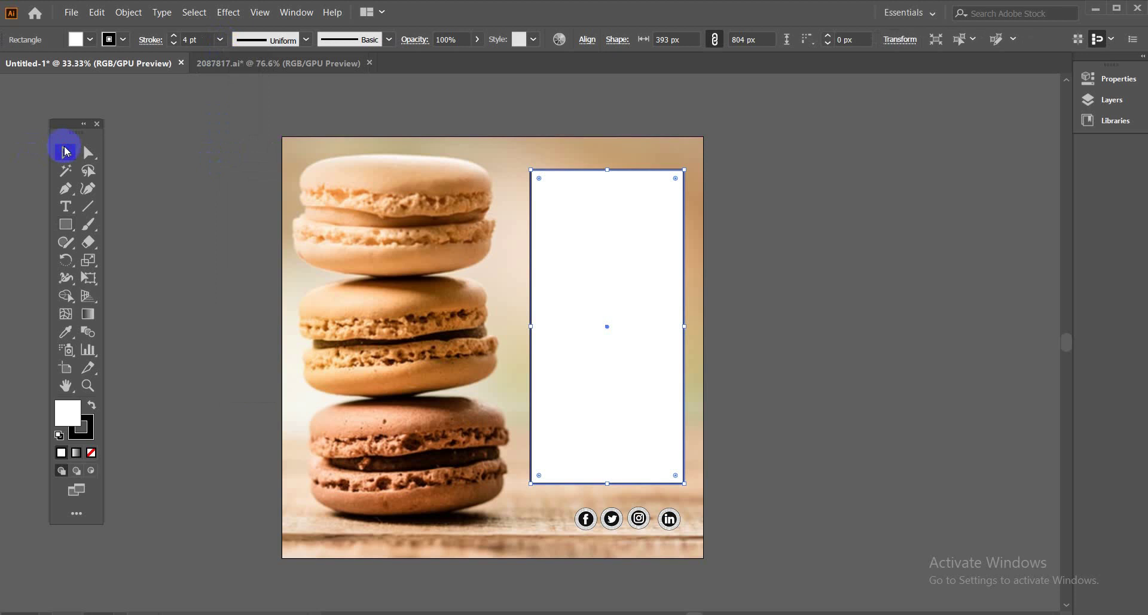
left_click(154, 169)
Start a Zig Zag distort effect on the white rectangle with its preview enabled
left_click(630, 254)
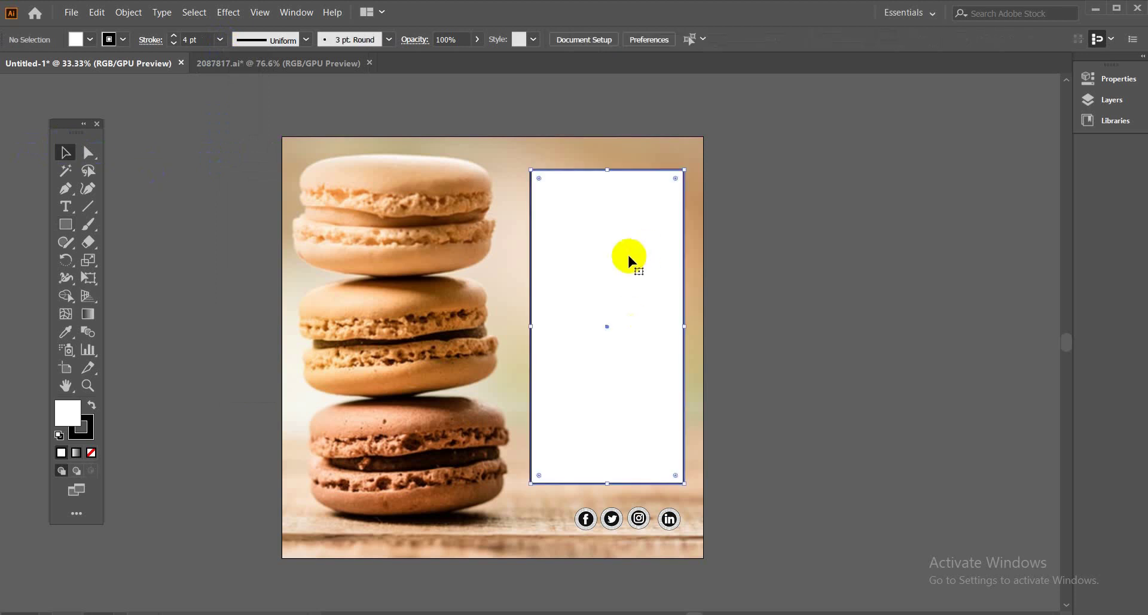
left_click(237, 14)
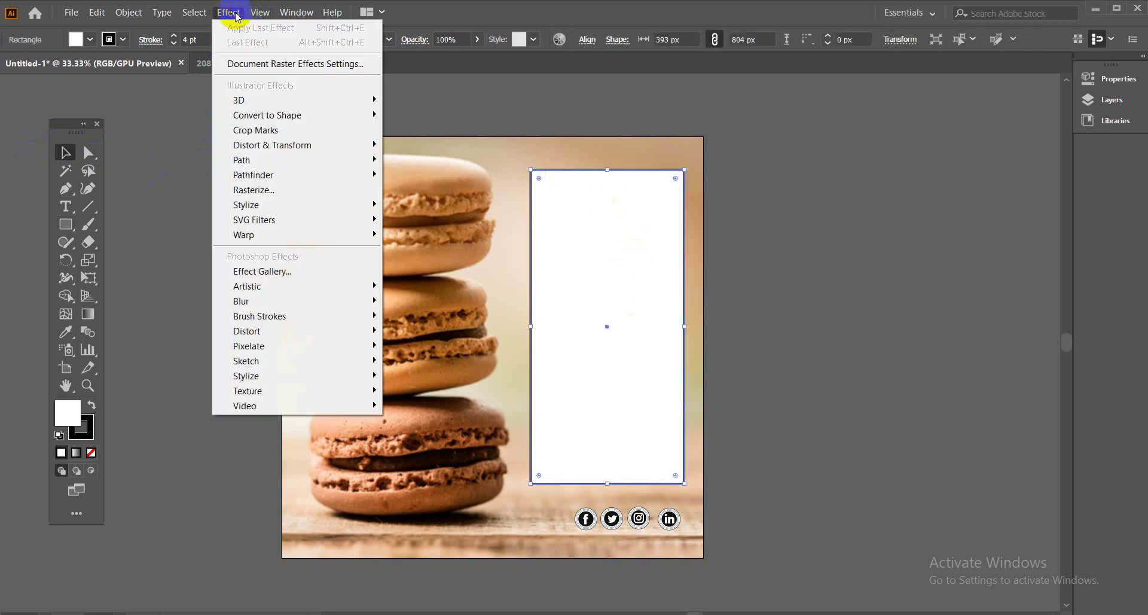
mouse_move(286, 149)
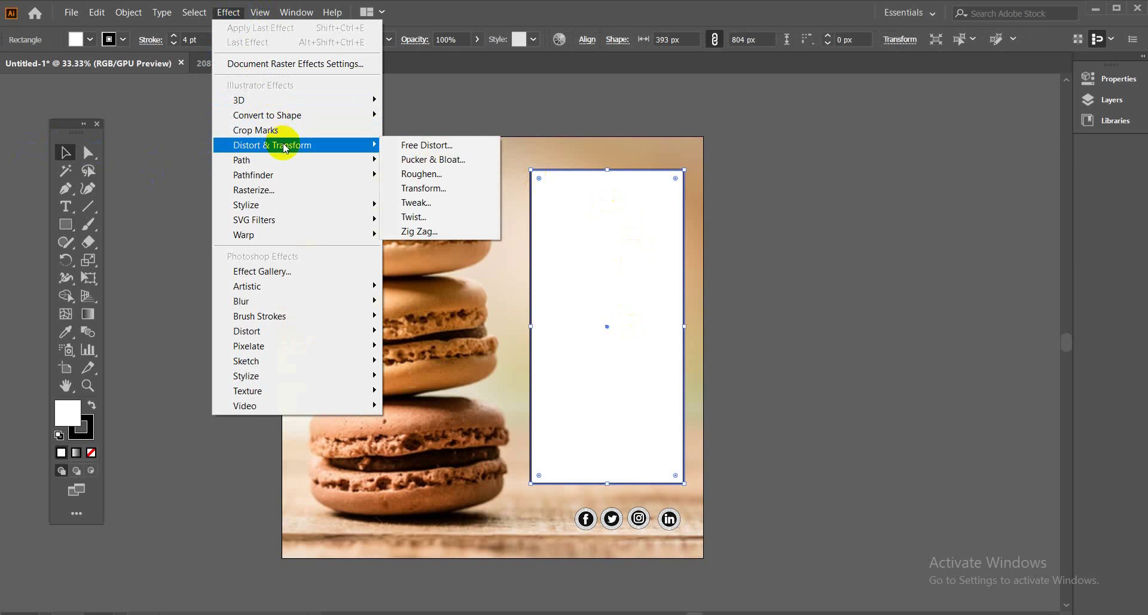
left_click(430, 232)
left_click_drag(825, 84, 874, 87)
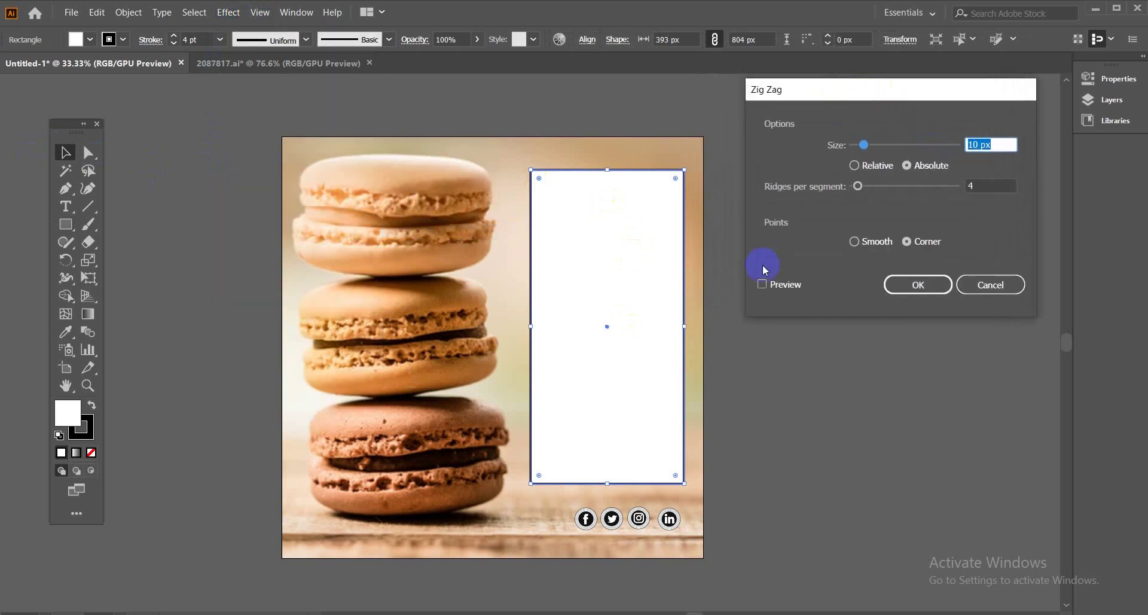
left_click(762, 284)
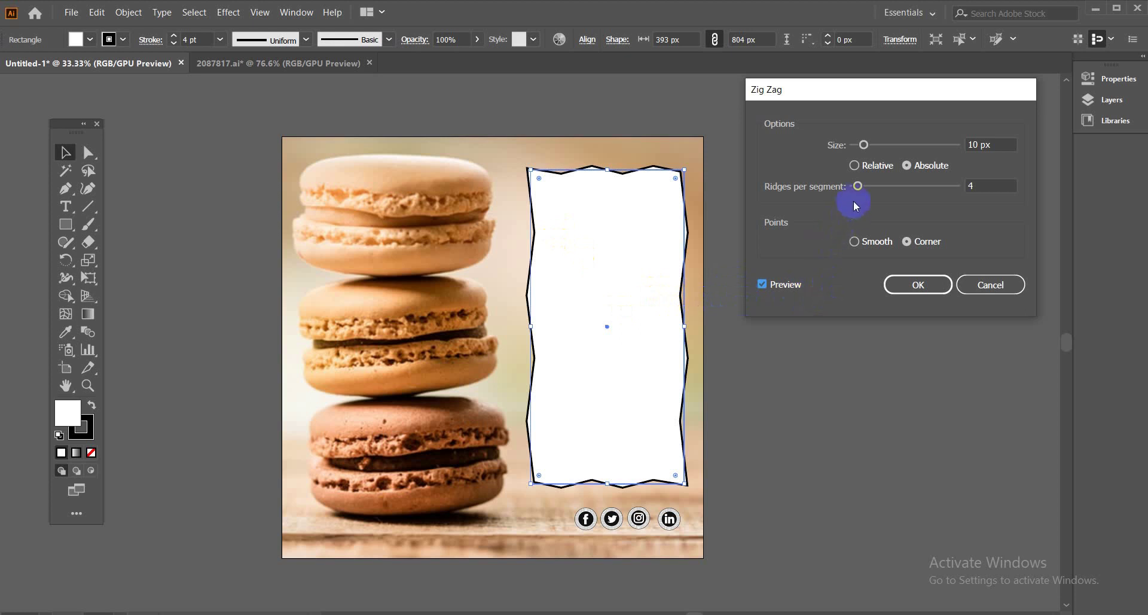
Try smooth Zig Zag points with 10 ridges per segment, then a relative size of 4% with 7 ridges
left_click_drag(863, 185, 869, 188)
left_click(855, 241)
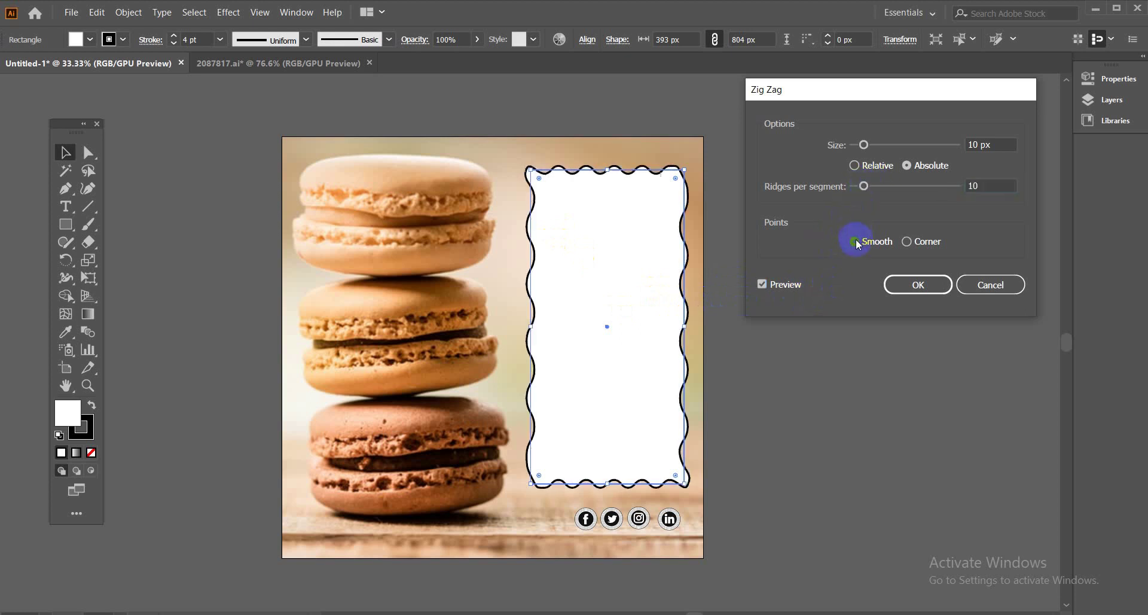
left_click(856, 165)
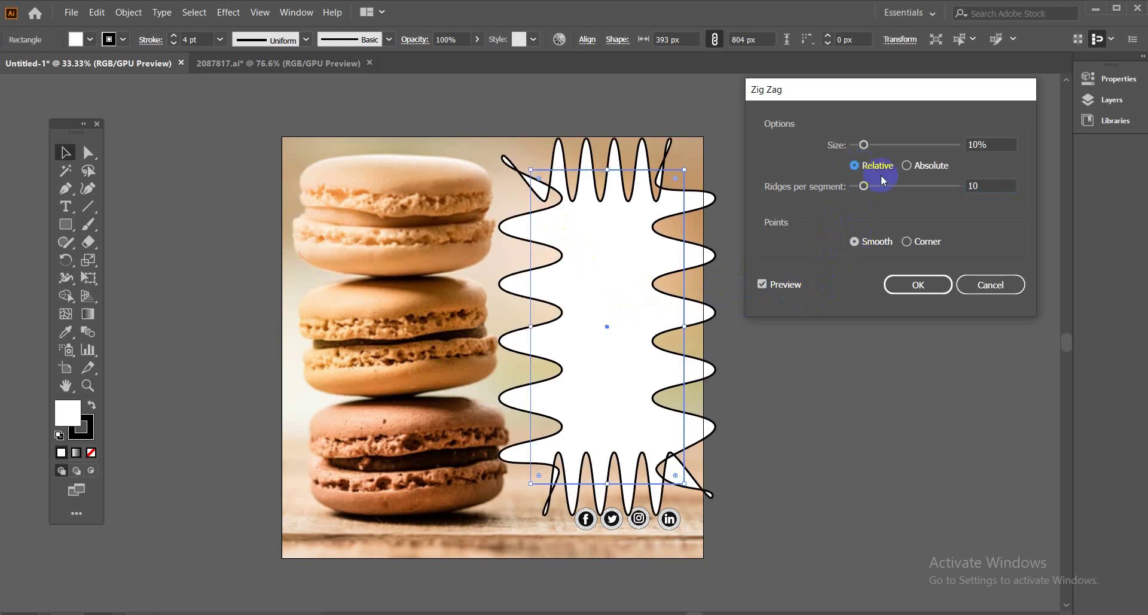
left_click_drag(864, 145, 860, 151)
left_click_drag(858, 188, 861, 193)
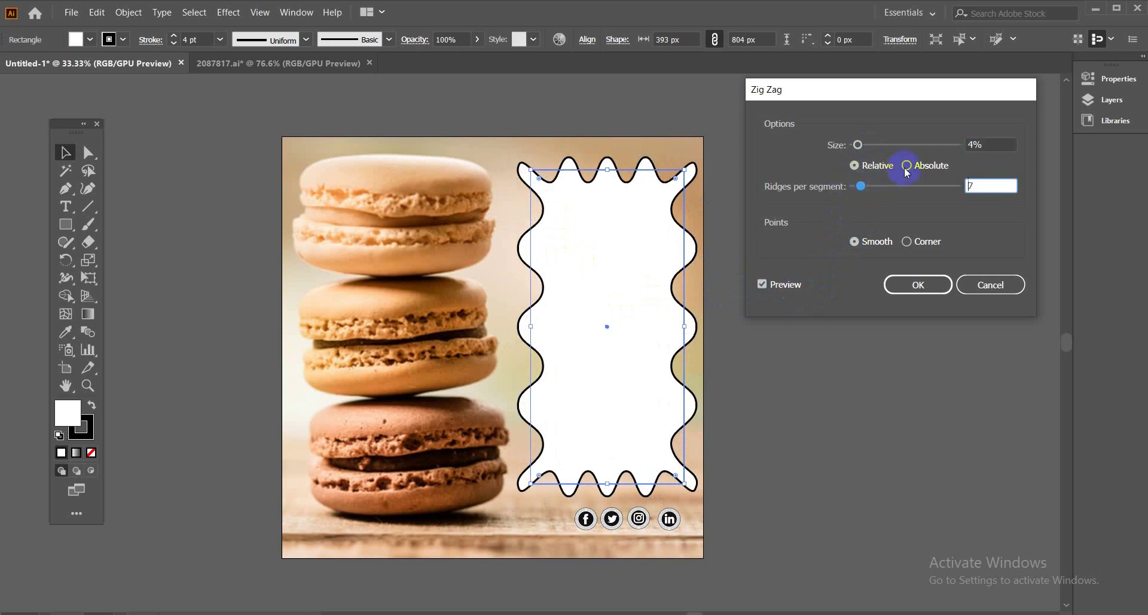
Apply the Zig Zag effect with an absolute size of 9 px, 13 ridges per segment and corner points
left_click(907, 166)
left_click(859, 146)
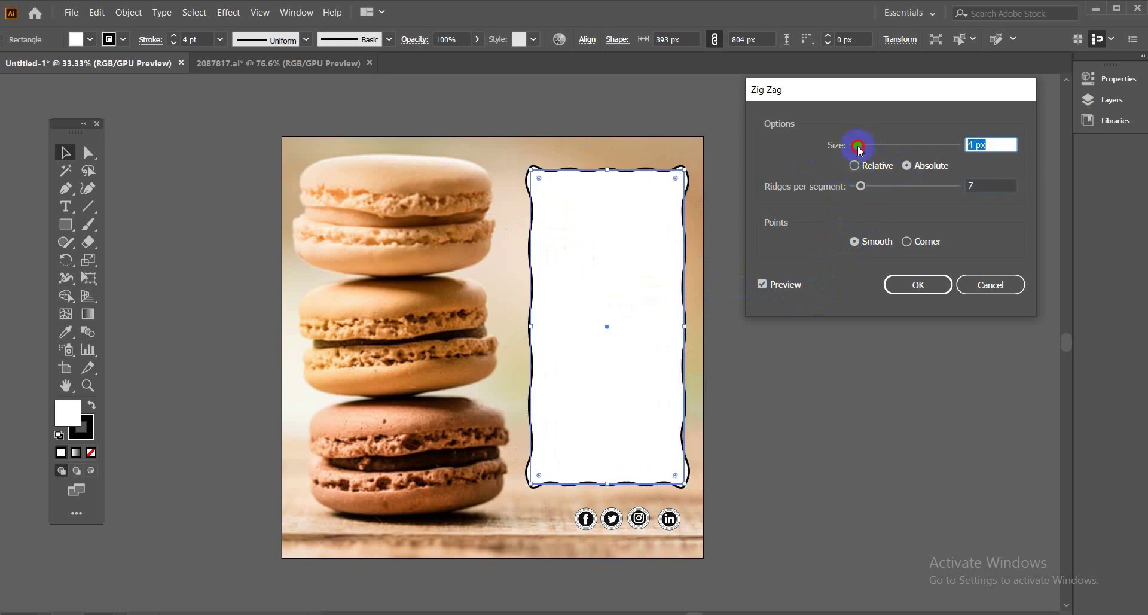
left_click_drag(860, 150, 866, 150)
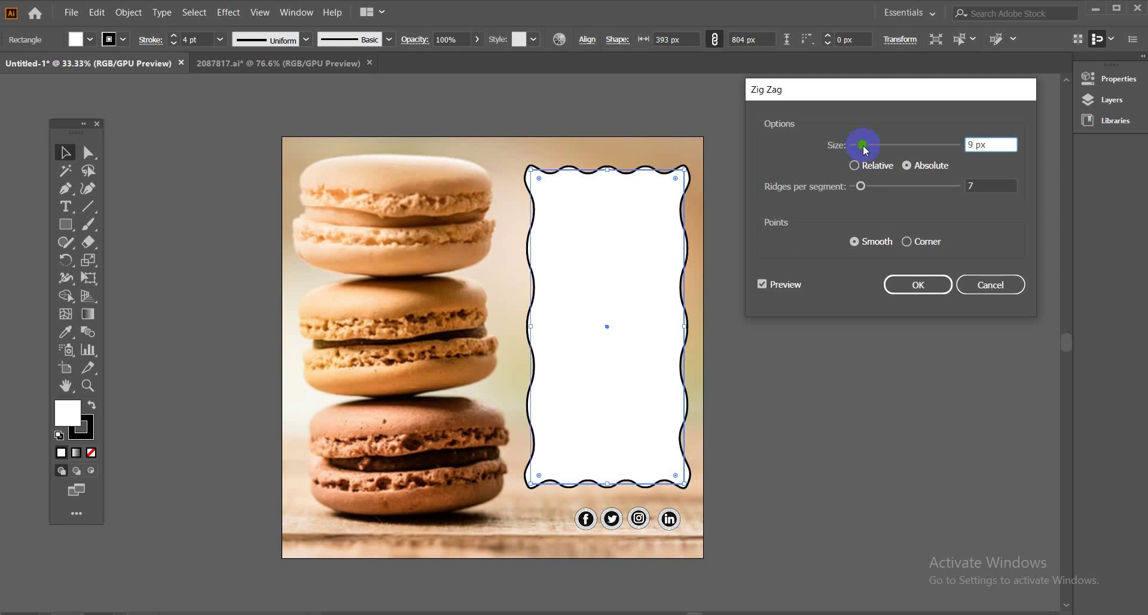
left_click(906, 242)
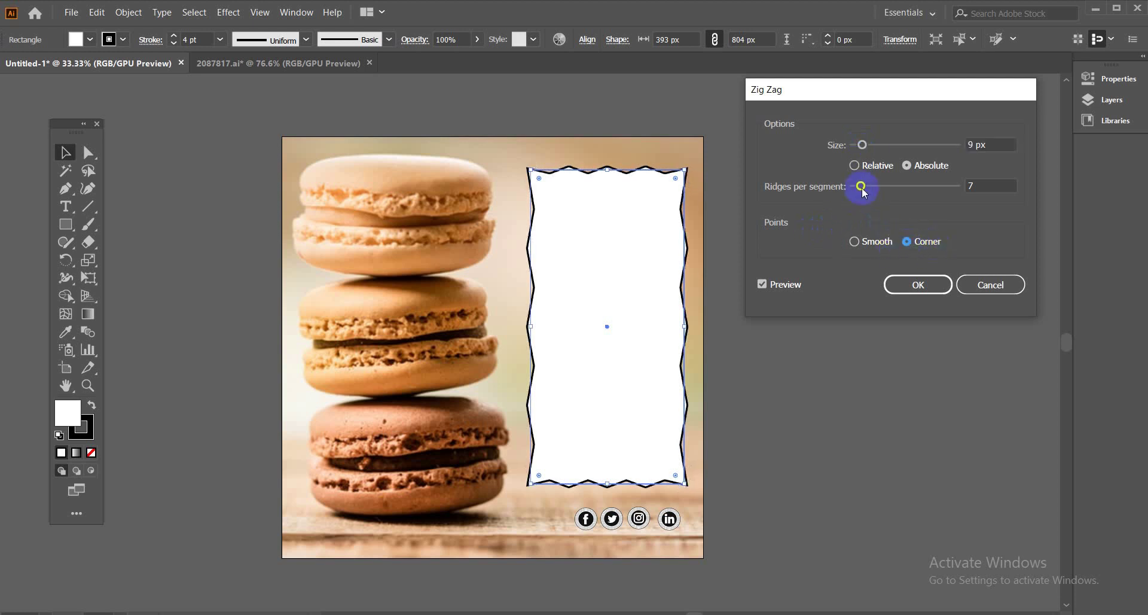
left_click_drag(862, 186, 867, 186)
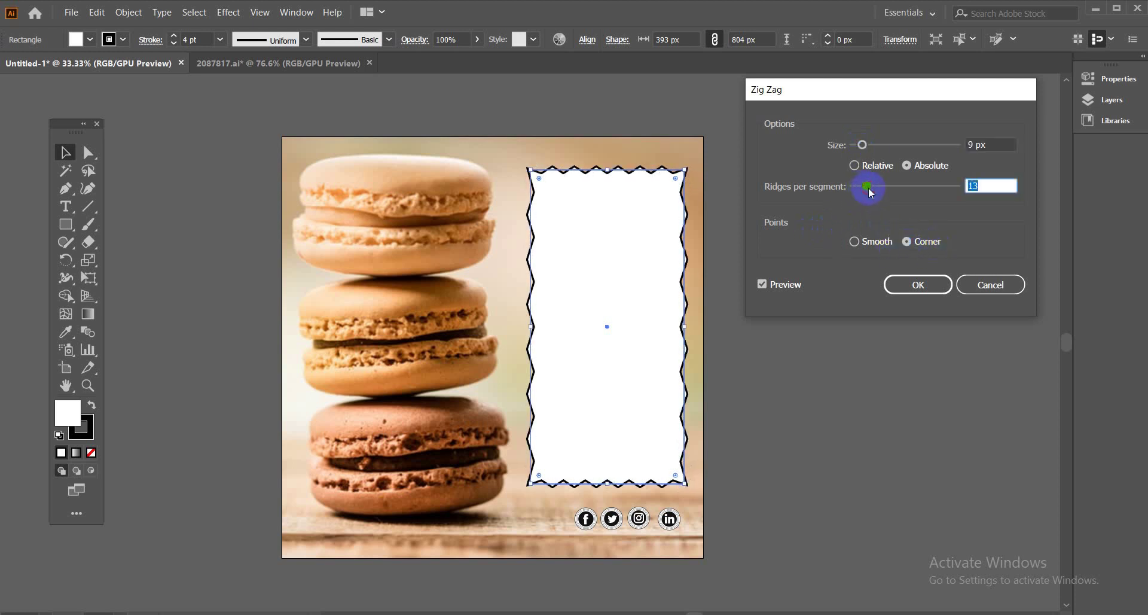
left_click(934, 285)
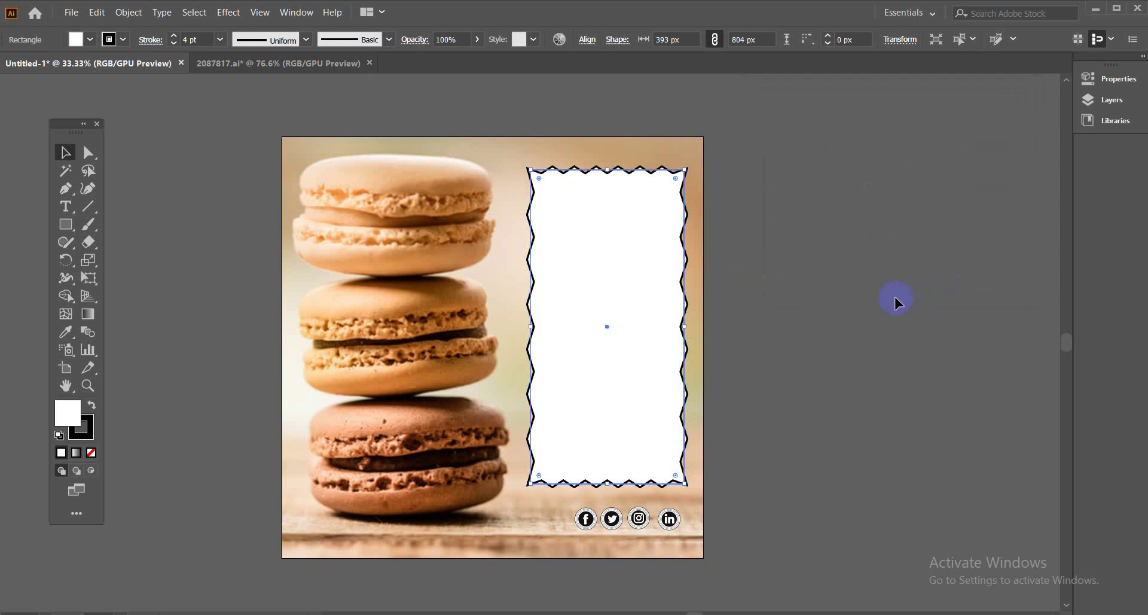
left_click(636, 303)
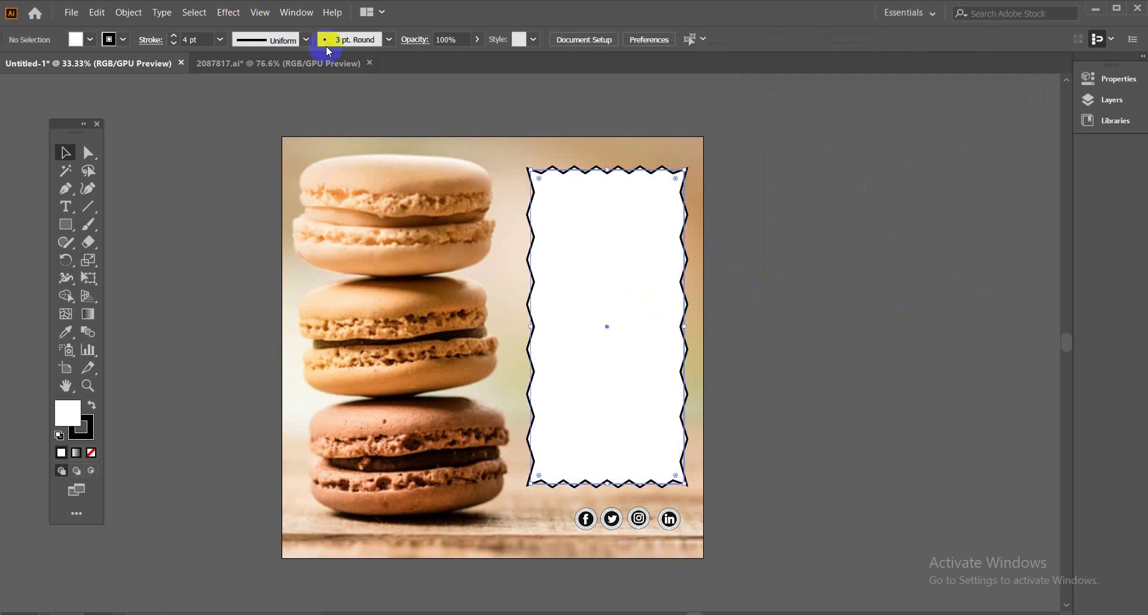
Show the transparency settings for the zigzag panel and try Multiply blending, then set its blending mode to Soft Light
left_click(296, 12)
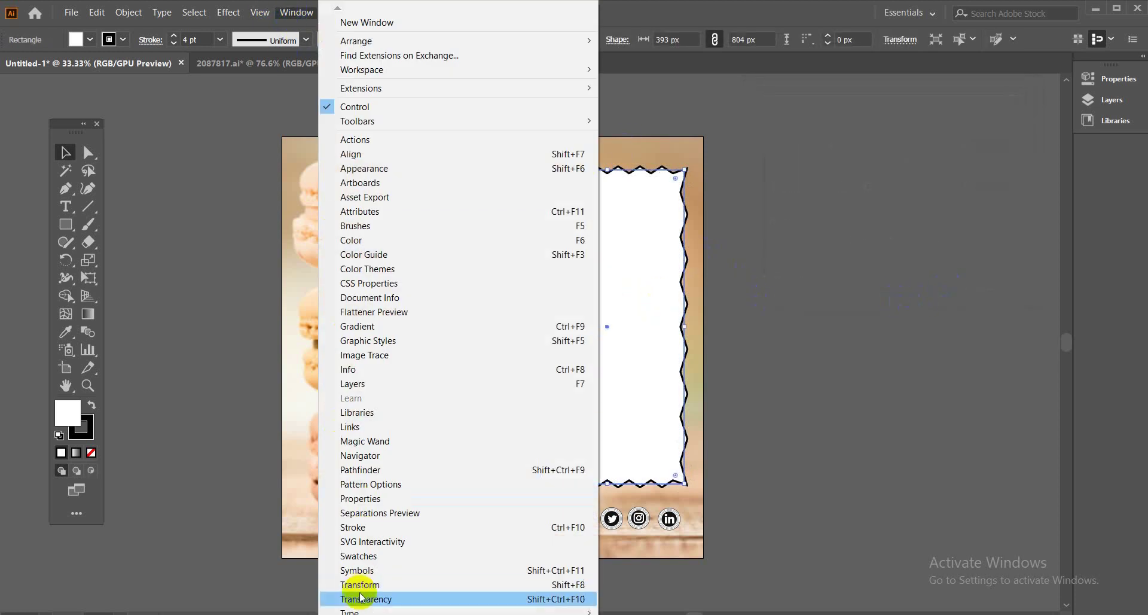
left_click(368, 599)
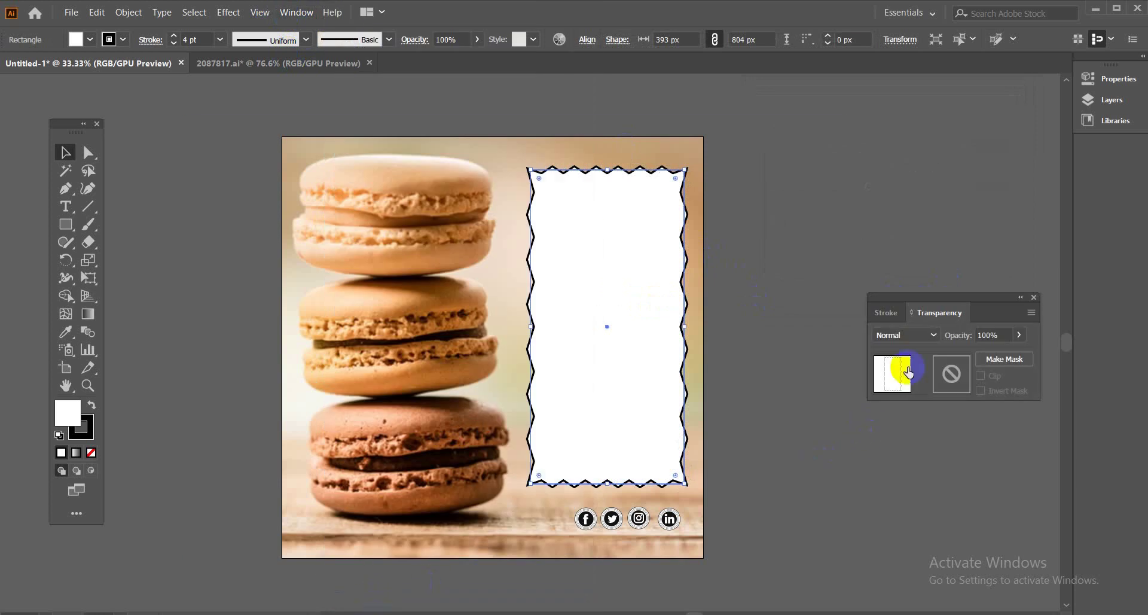
left_click_drag(970, 294, 915, 166)
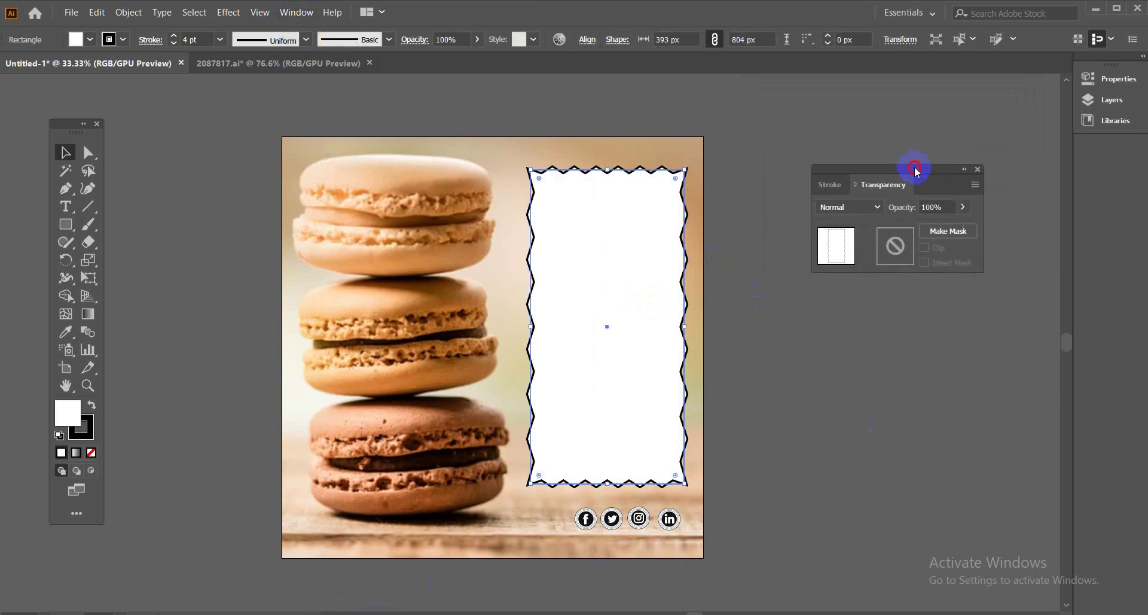
left_click(872, 209)
left_click(844, 261)
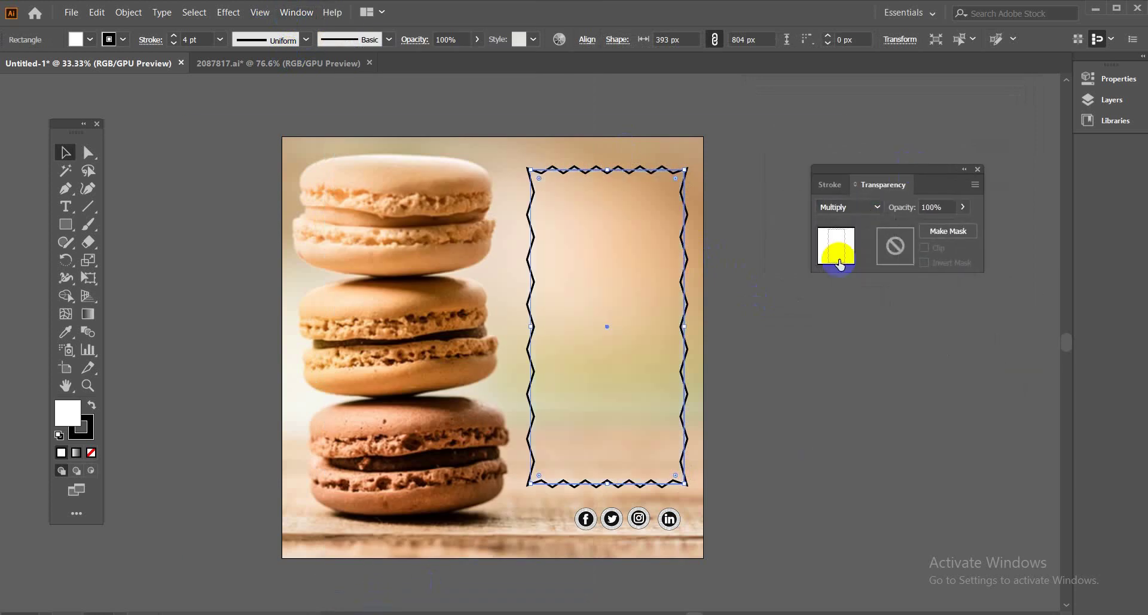
left_click_drag(923, 175, 894, 147)
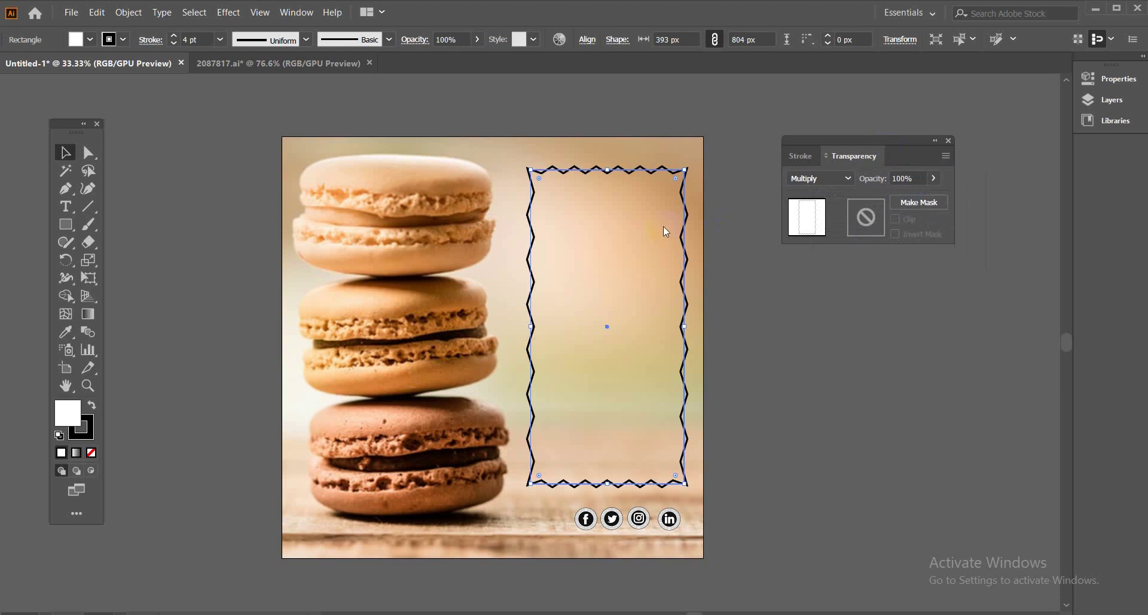
left_click(825, 178)
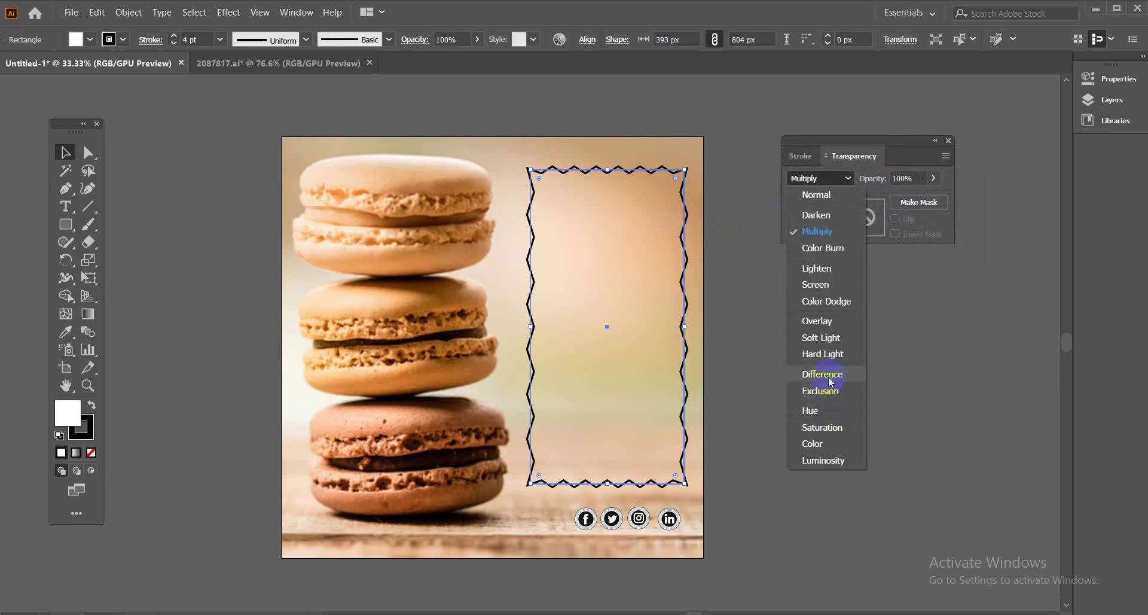
left_click(829, 338)
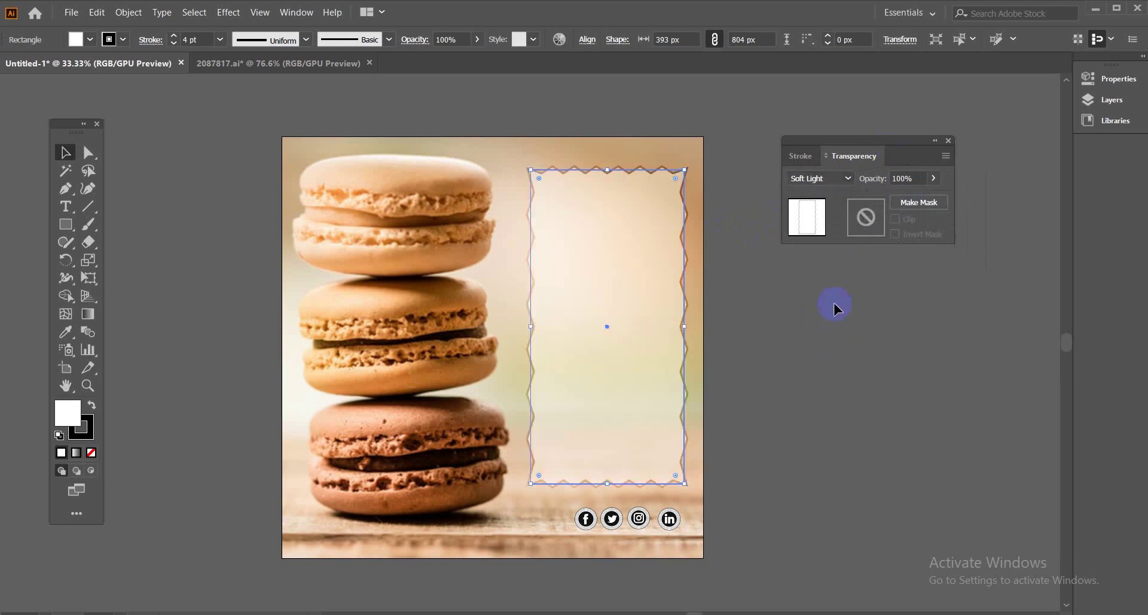
left_click_drag(914, 142, 913, 140)
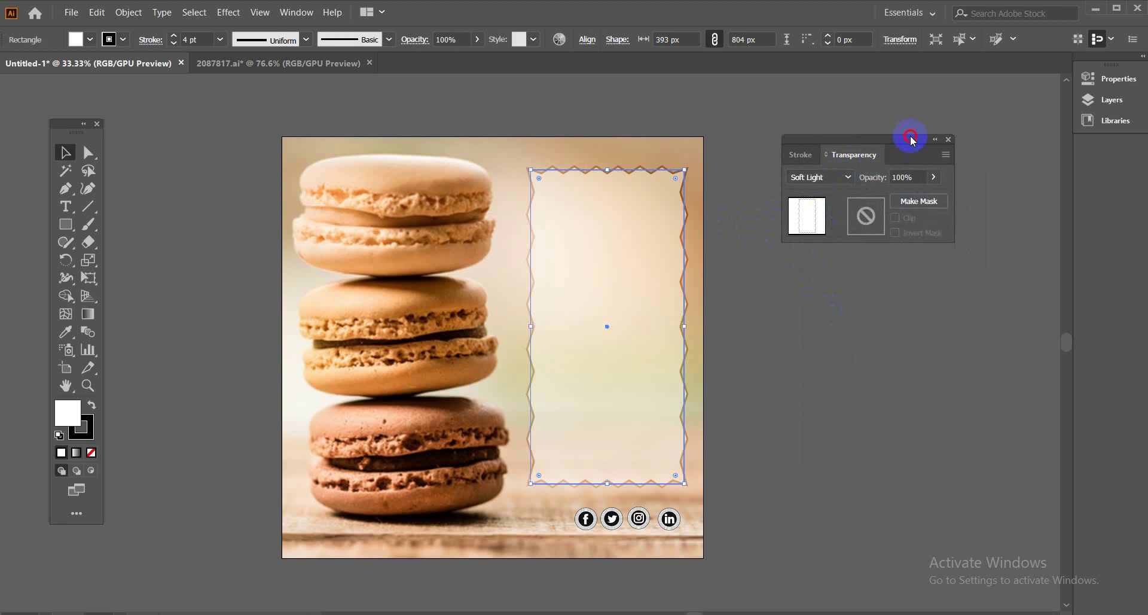
Try Overlay, Lighten and Exclusion blending modes on the zigzag panel
left_click(848, 177)
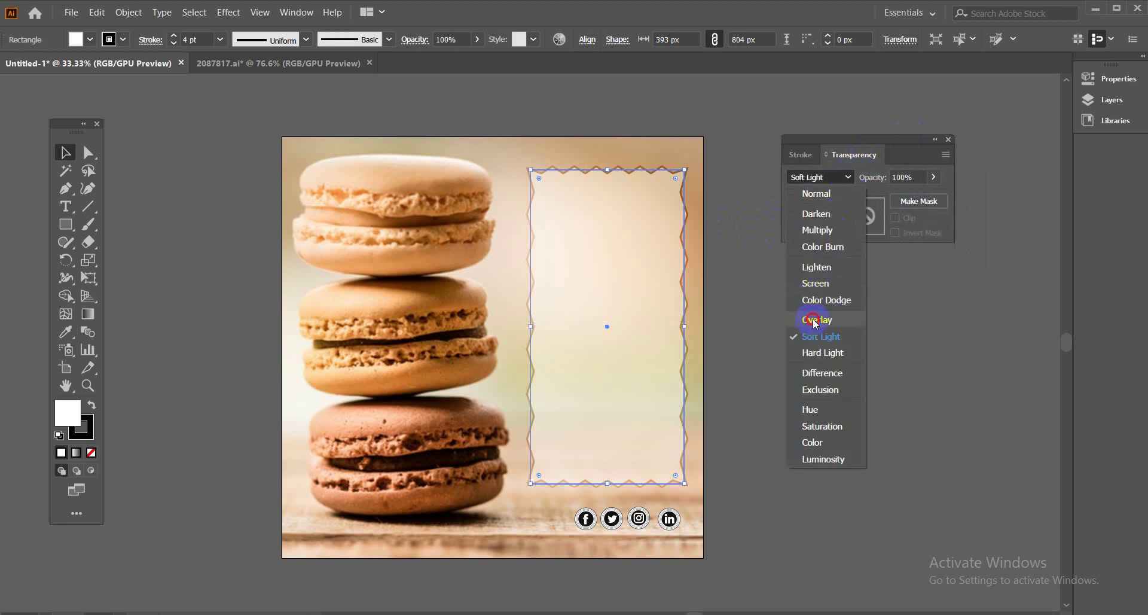
left_click(815, 319)
left_click(831, 179)
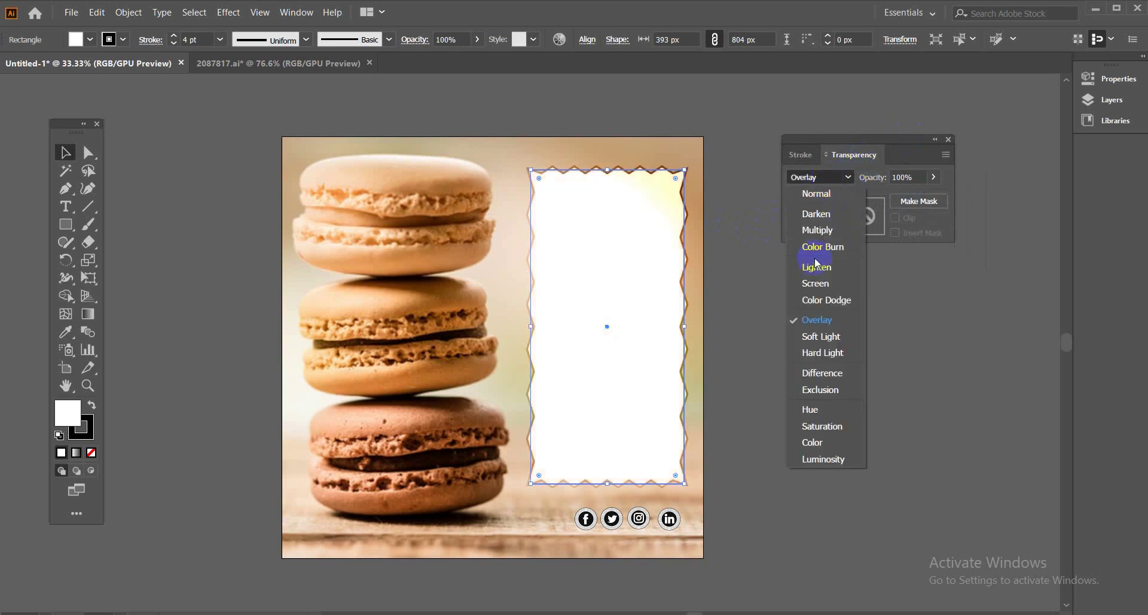
left_click(817, 267)
left_click(830, 177)
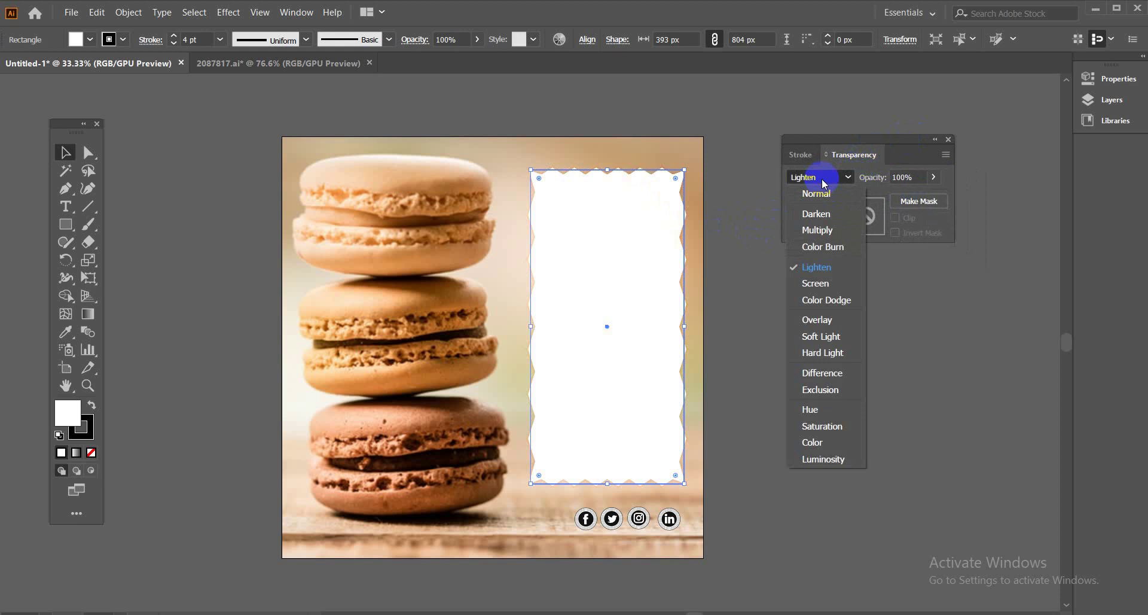
left_click(818, 390)
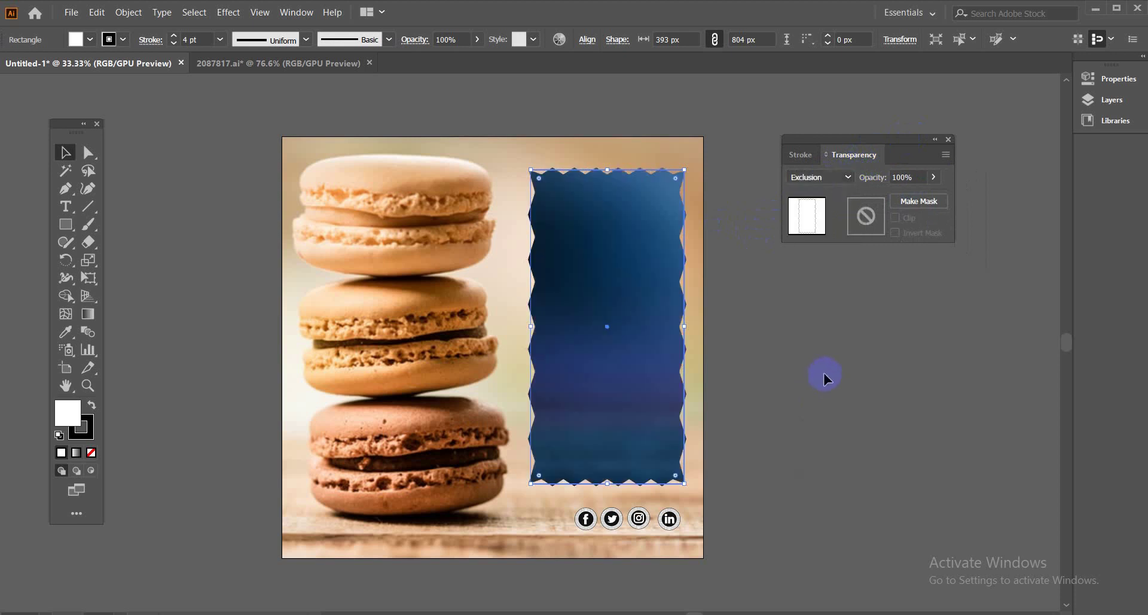
Compare Overlay and Exclusion blending on the zigzag panel once more, then set it to Soft Light and close the transparency settings
left_click(830, 177)
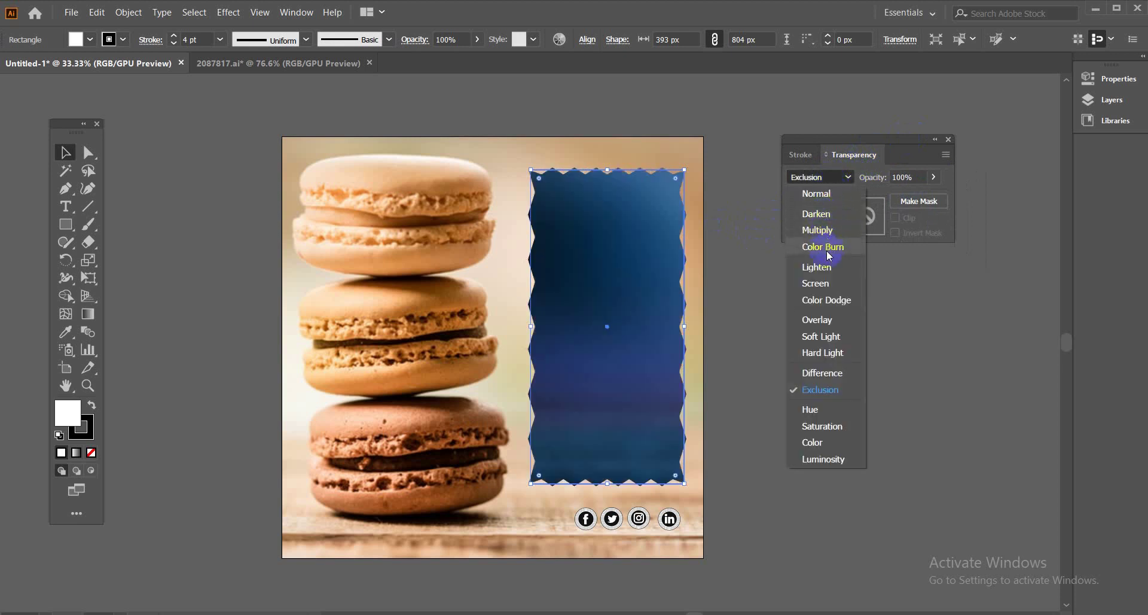
left_click(818, 320)
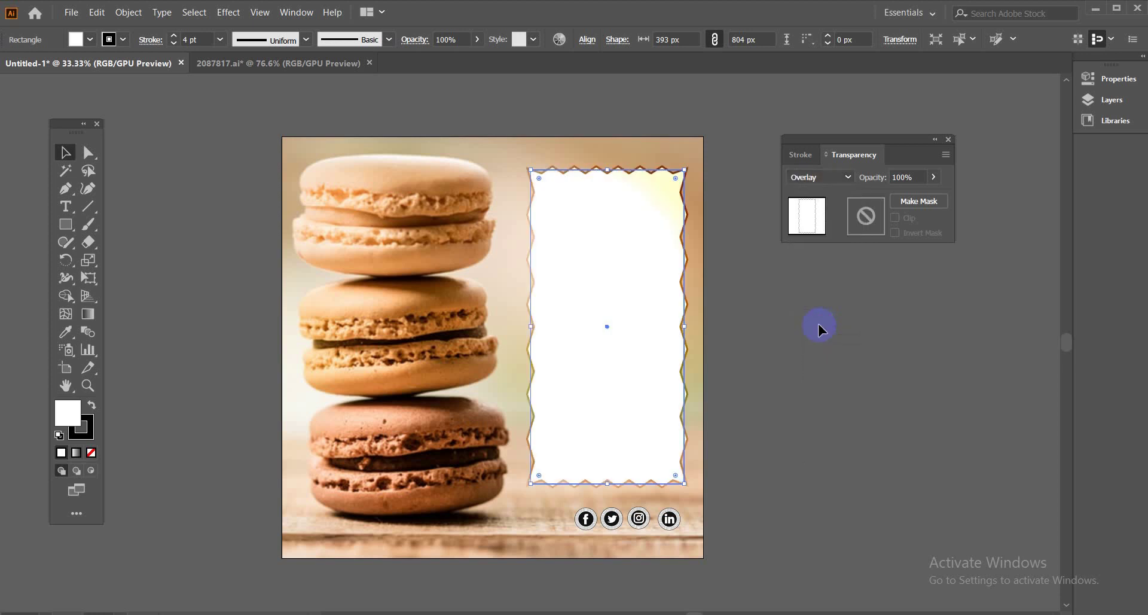
left_click(831, 177)
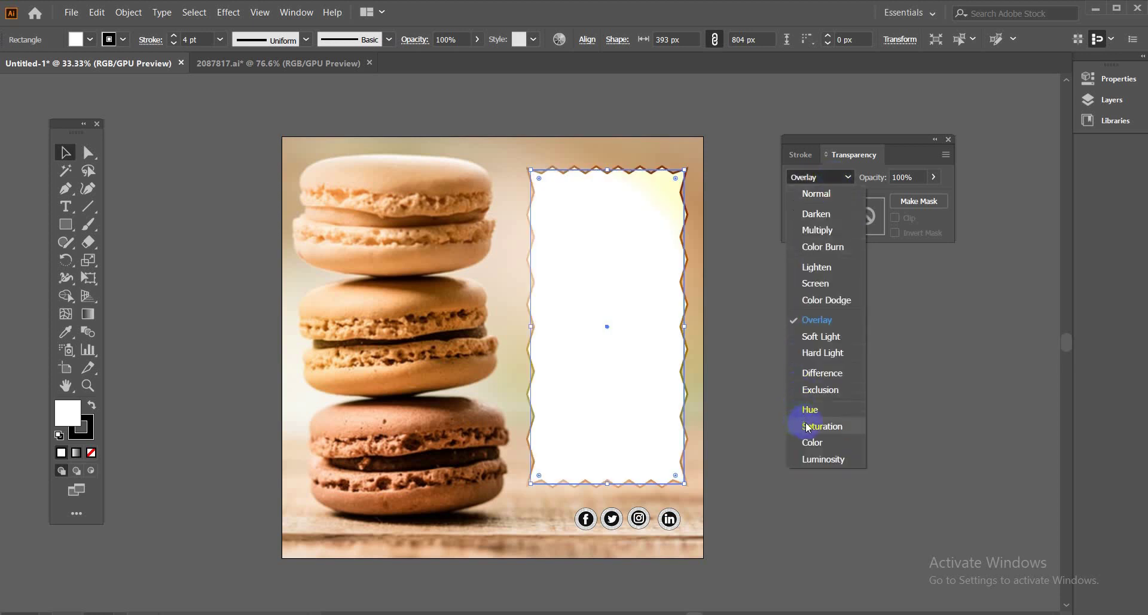
left_click(821, 390)
left_click(829, 178)
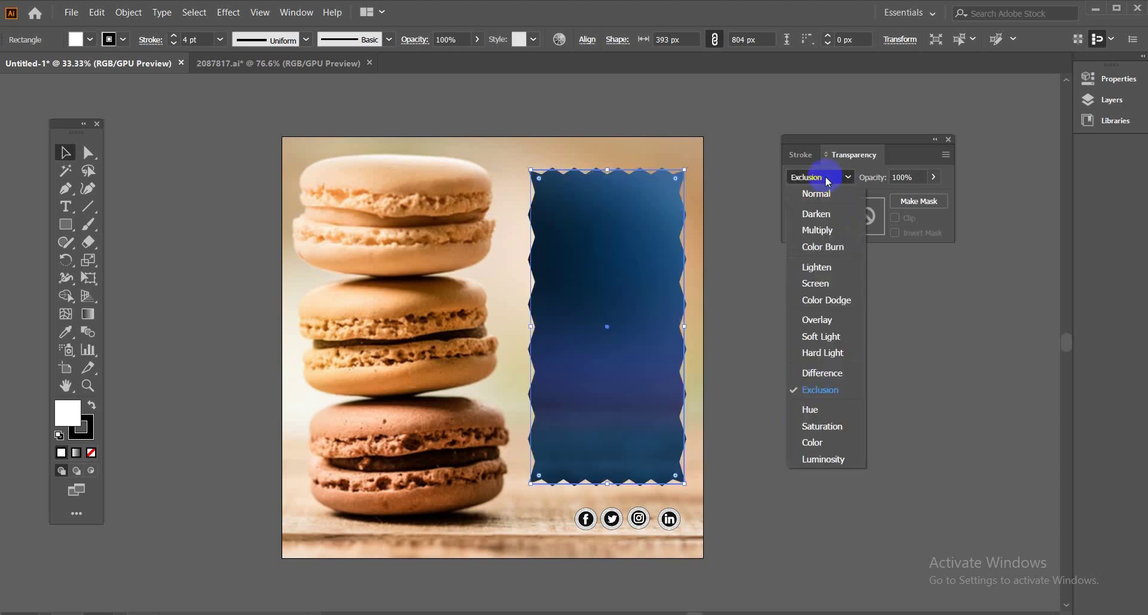
left_click(825, 337)
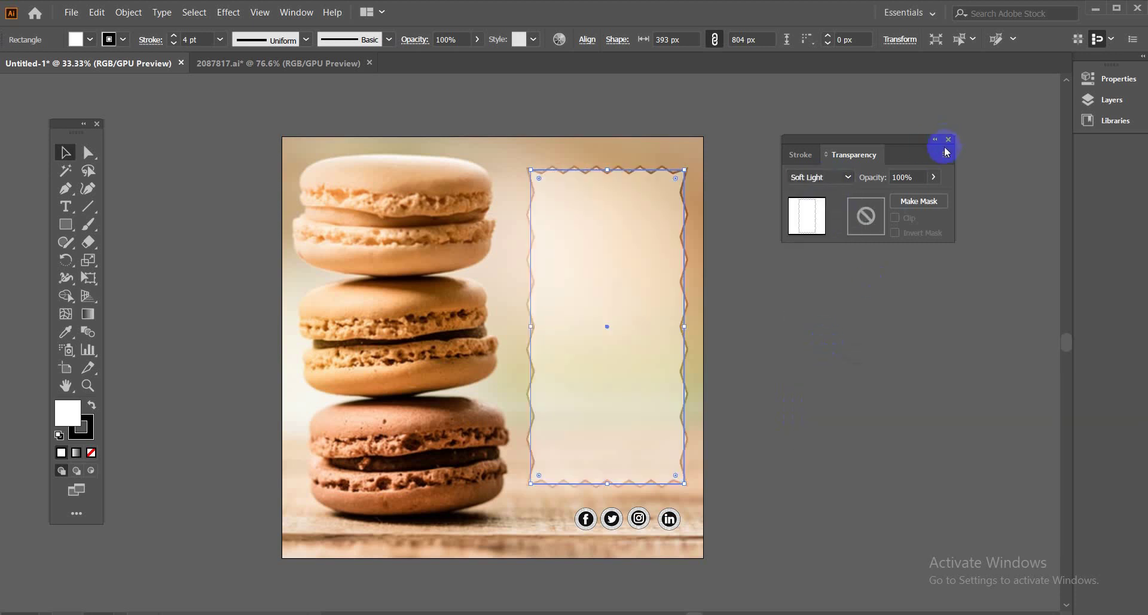
left_click(947, 144)
left_click(803, 343)
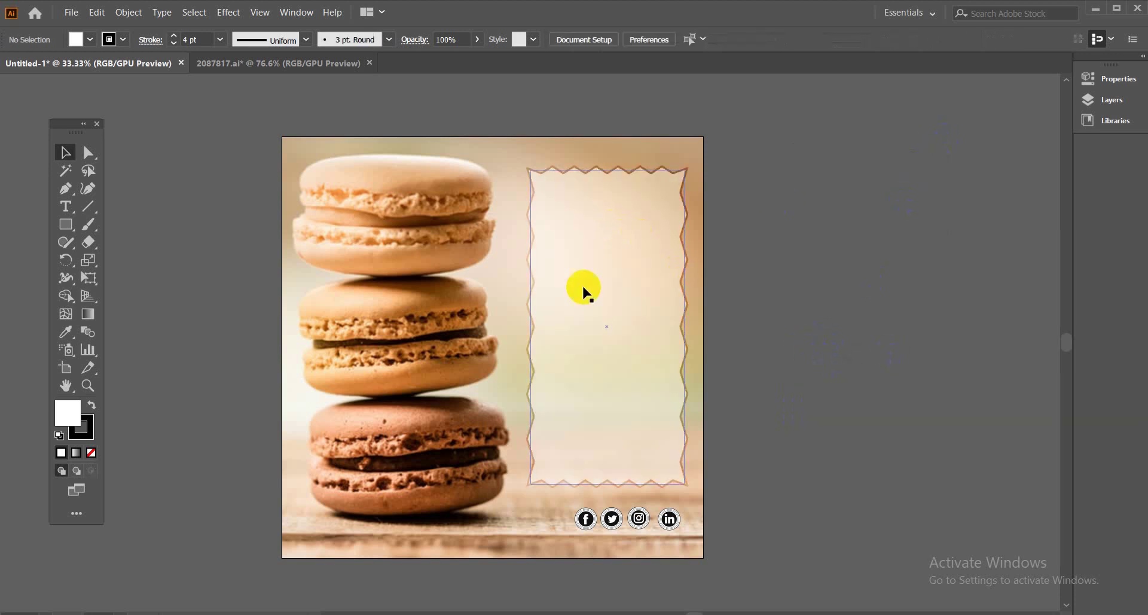
Move the four social media icons together so they sit centred just beneath the zigzag panel
left_click(641, 335)
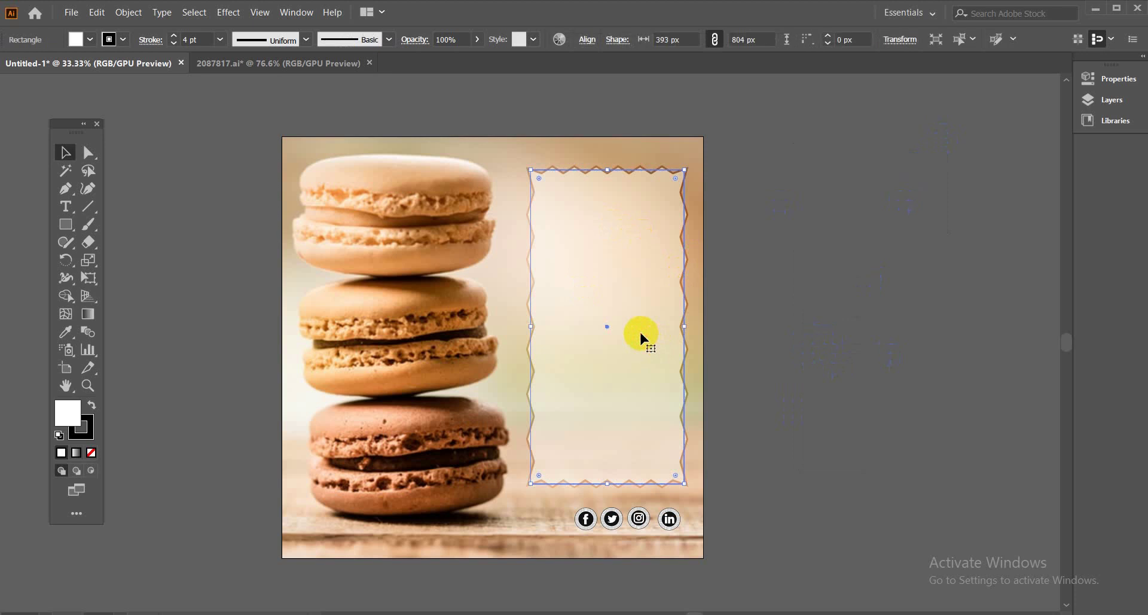
left_click(612, 518)
left_click(556, 516)
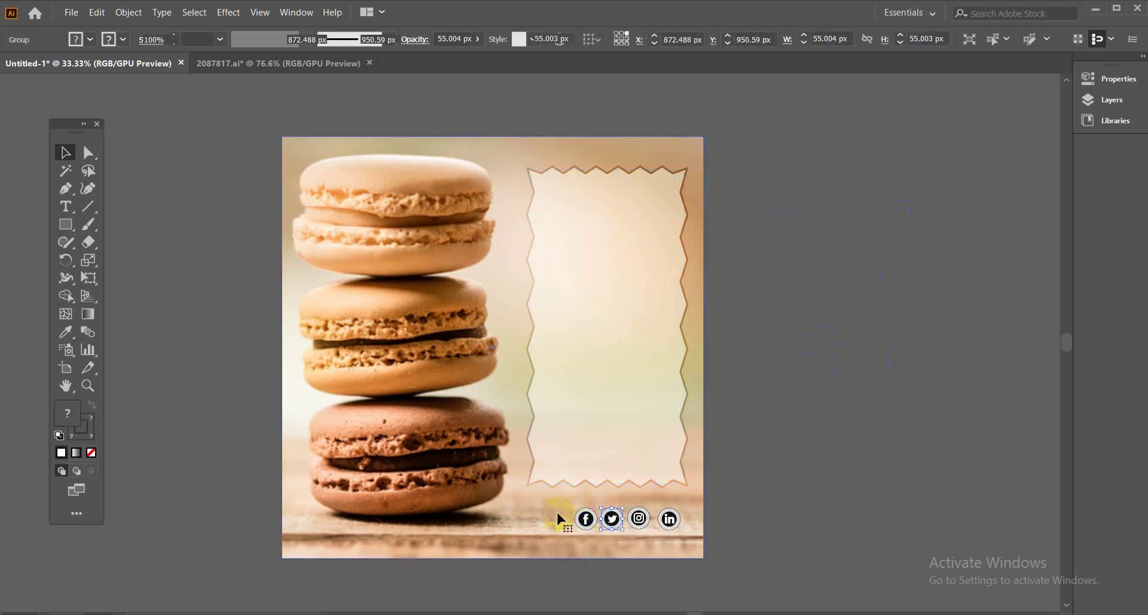
left_click(558, 516)
left_click(686, 548)
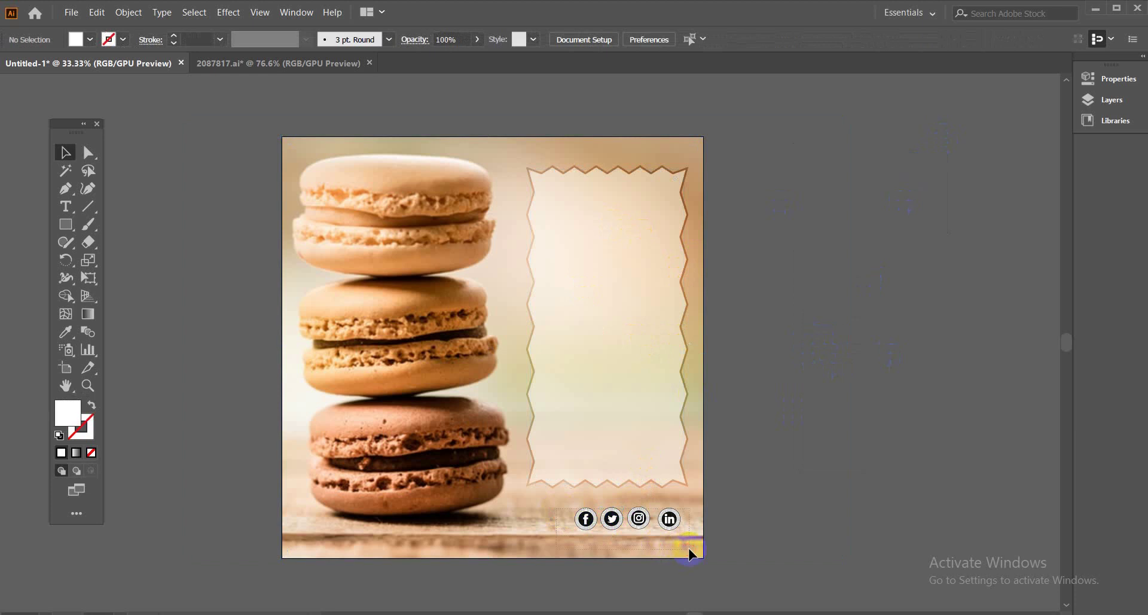
left_click_drag(670, 526, 643, 508)
left_click(817, 449)
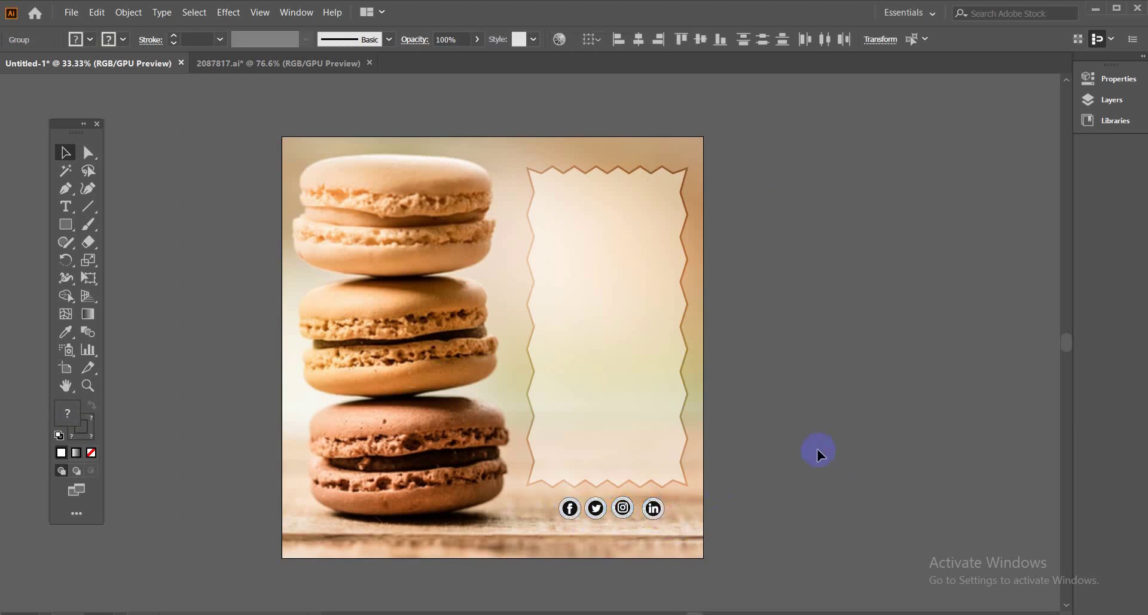
Draw a full-height white rectangle over the artboard's right part and narrow it to 485 × 1080 px, clear of the macarons
left_click(67, 226)
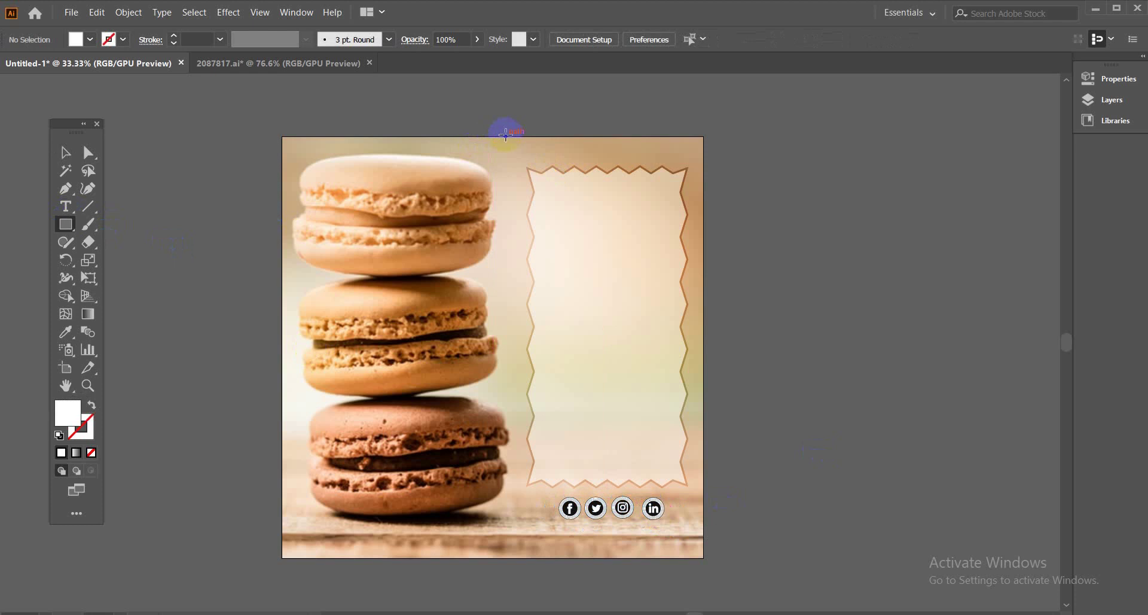
left_click_drag(504, 136, 703, 556)
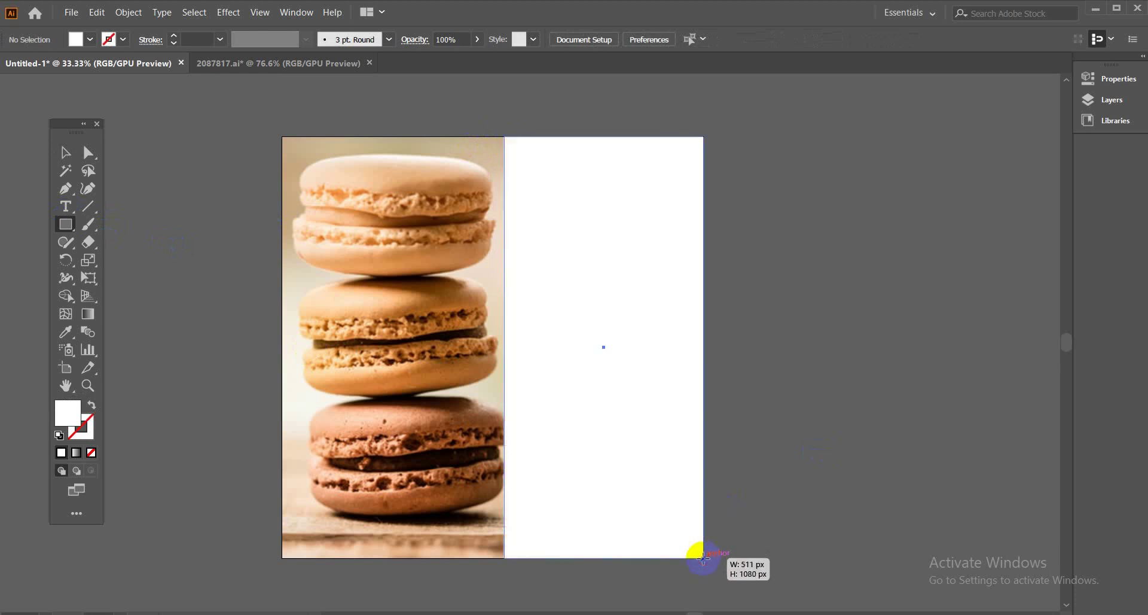
left_click_drag(505, 347, 515, 346)
left_click(65, 153)
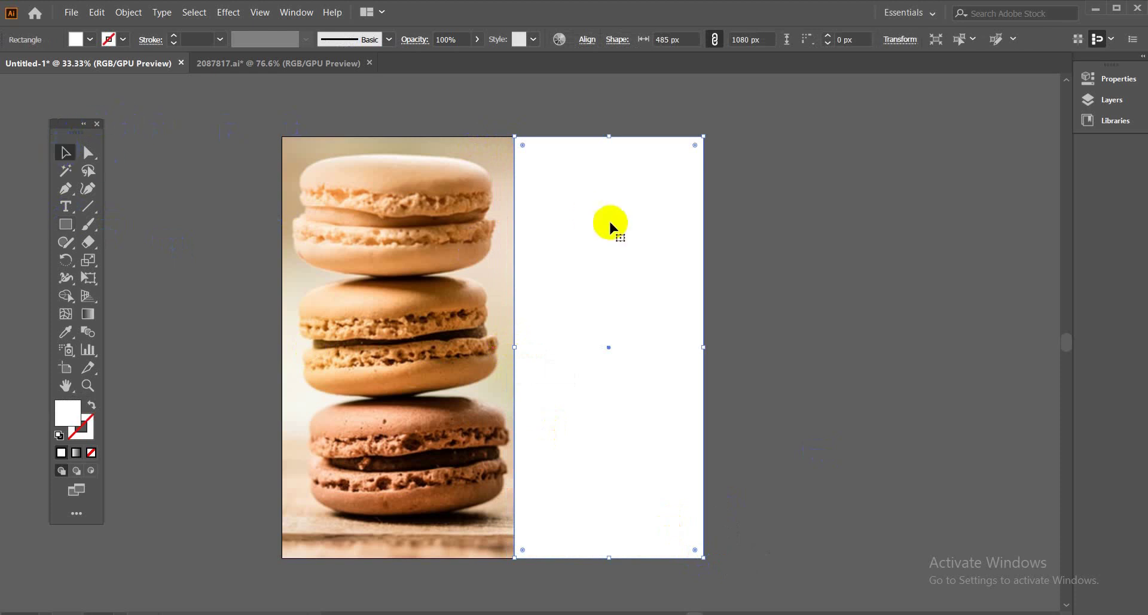
Move the new white rectangle off the artboard and bring the zigzag panel and social media icons to the front
mouse_move(604, 219)
left_mouse_down()
mouse_move(884, 244)
mouse_move(918, 235)
left_mouse_up()
left_click(664, 281)
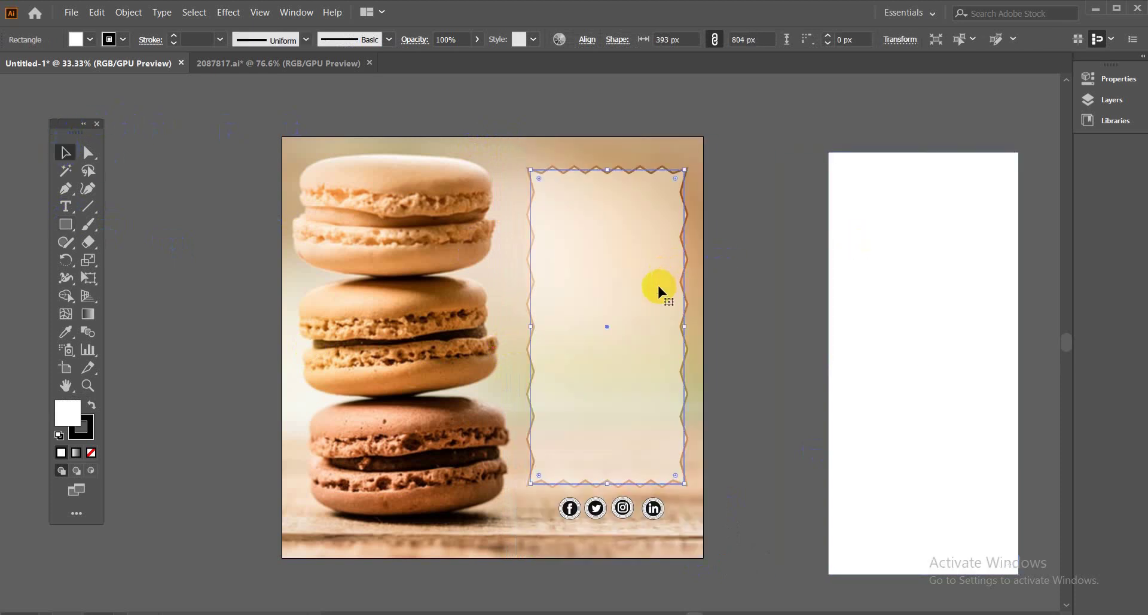
left_click_drag(544, 508, 710, 543)
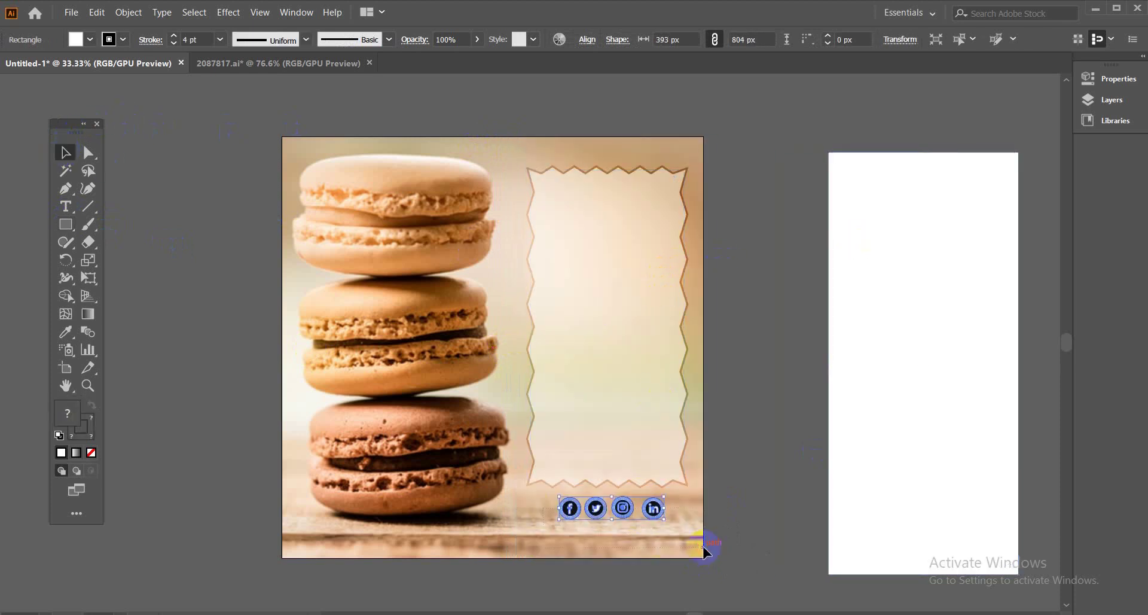
right_click(616, 401)
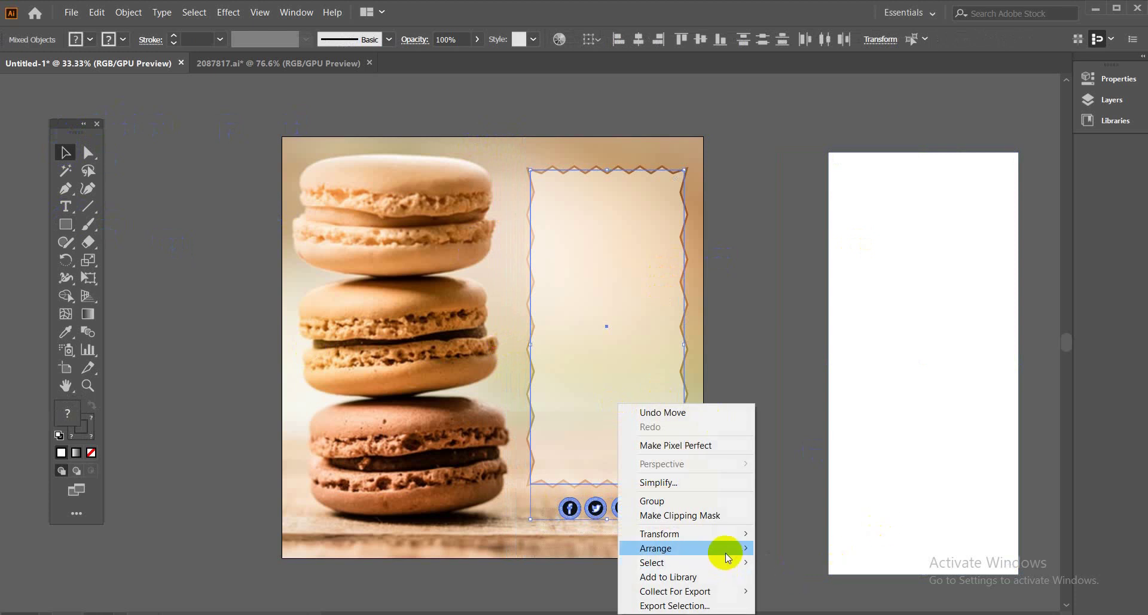
mouse_move(726, 548)
left_click(796, 548)
left_click(771, 423)
Move the white rectangle back behind the zigzag panel and icons, and fill it with black
mouse_move(949, 403)
left_mouse_down()
mouse_move(736, 366)
mouse_move(638, 388)
left_mouse_up()
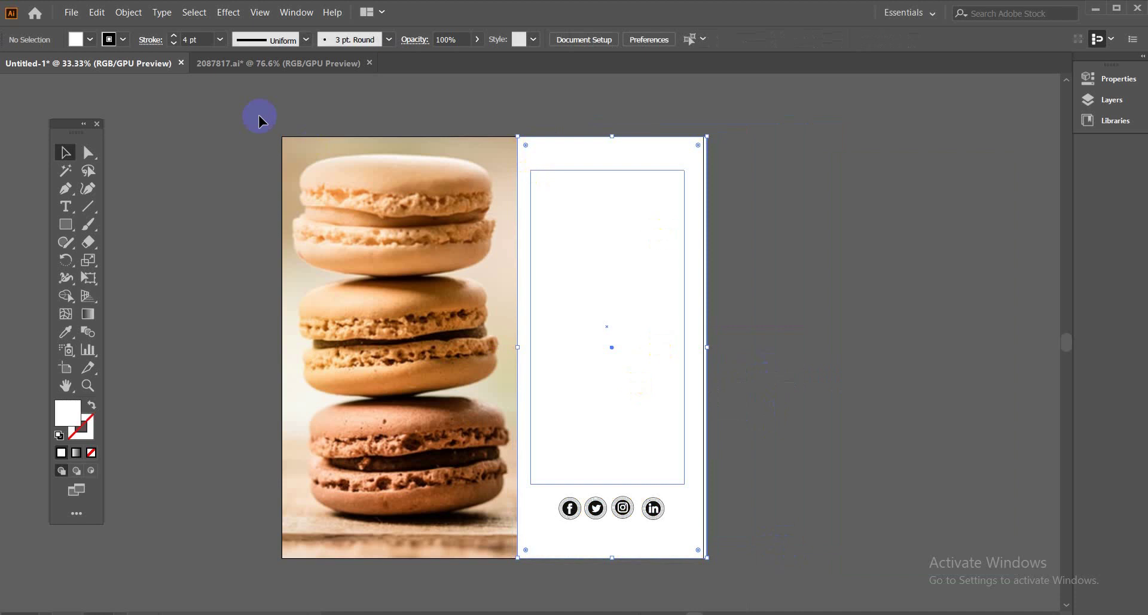
left_click(89, 41)
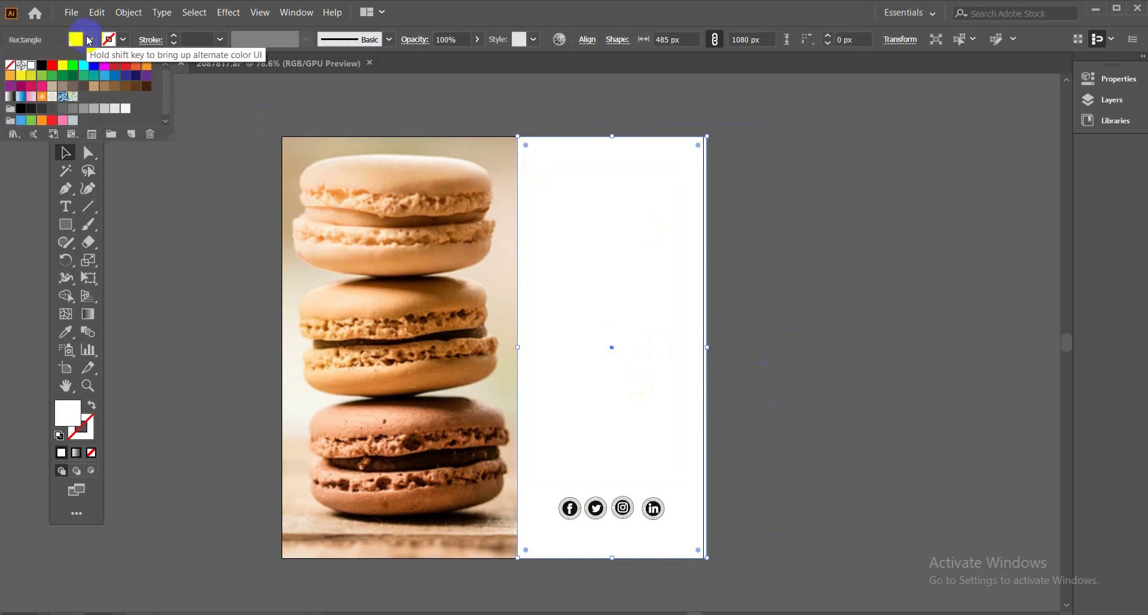
left_click(42, 65)
left_click(174, 67)
left_click(897, 254)
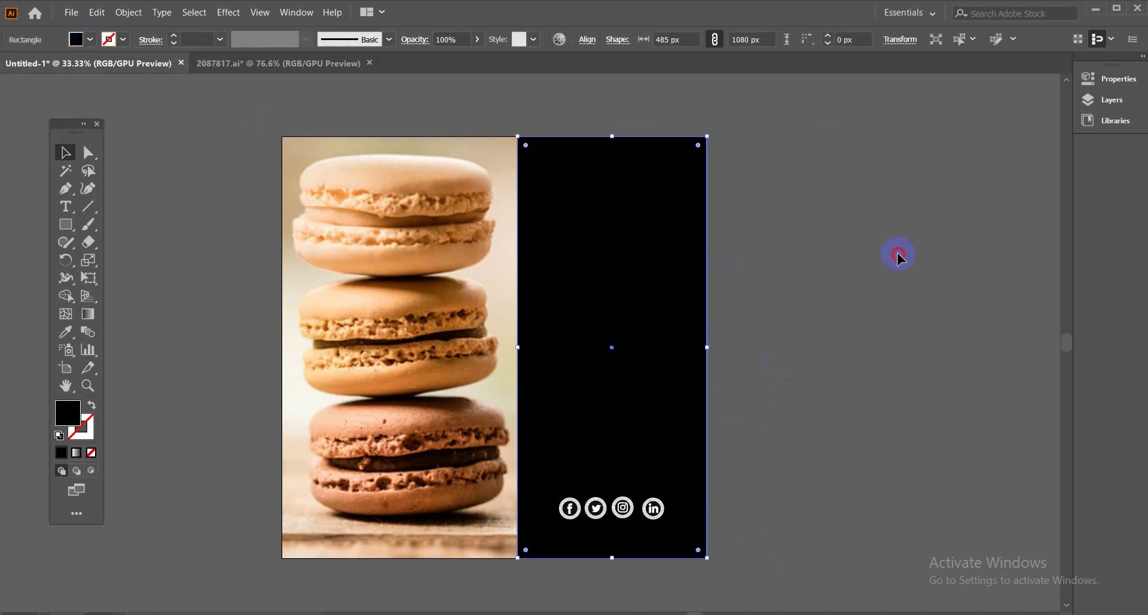
Set the black rectangle's blending mode to Multiply
left_click(694, 148)
left_click(296, 12)
left_click(410, 598)
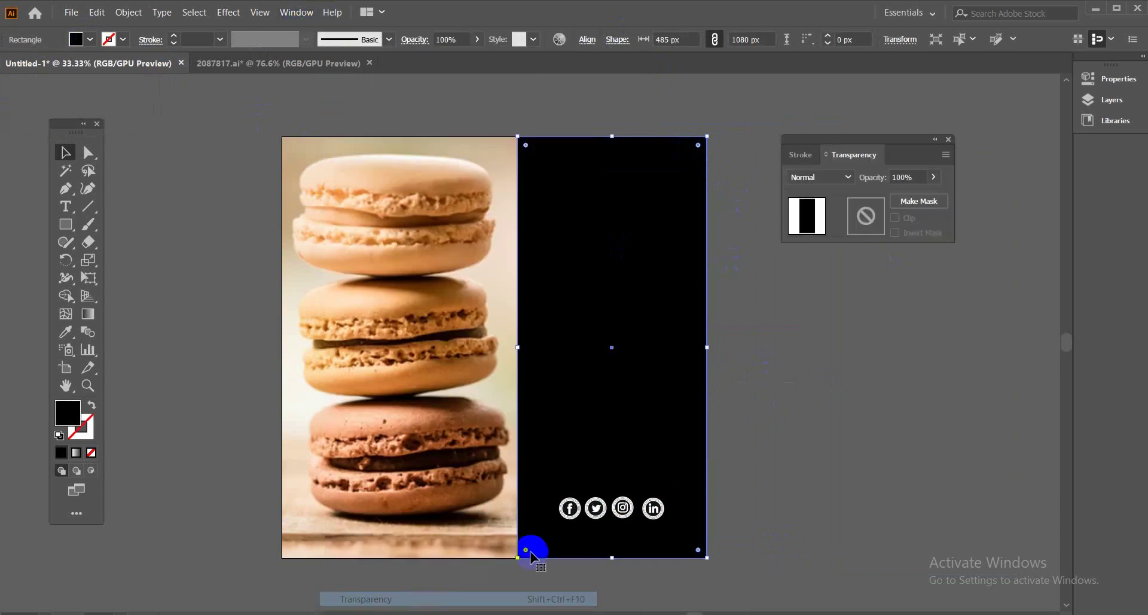
left_click(833, 177)
left_click(825, 228)
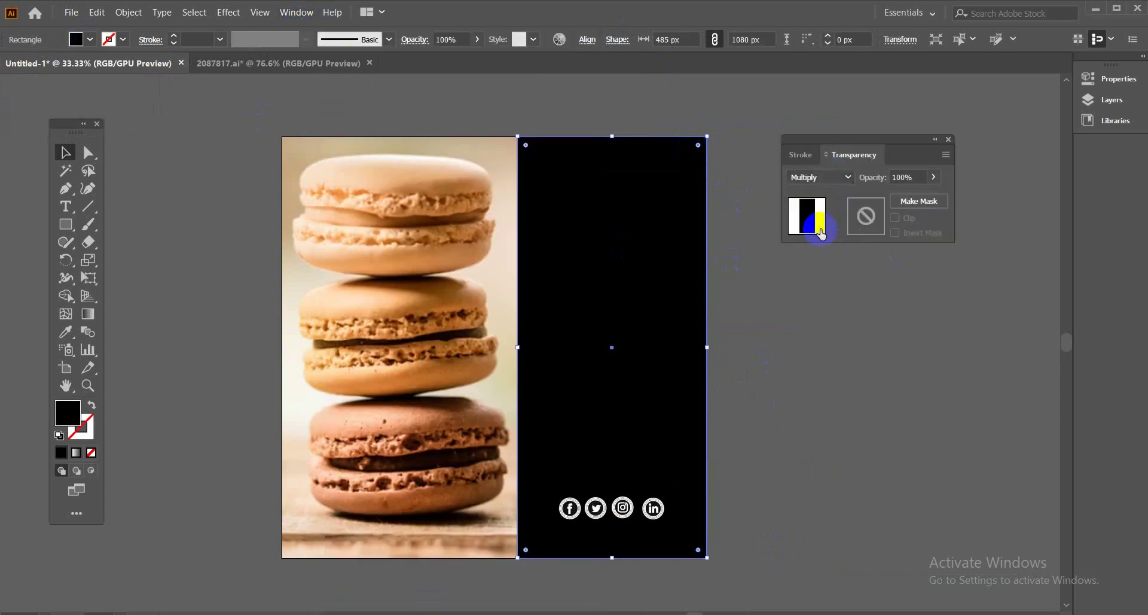
Reduce the black rectangle's opacity to 49%
left_click(709, 179)
left_click(706, 150)
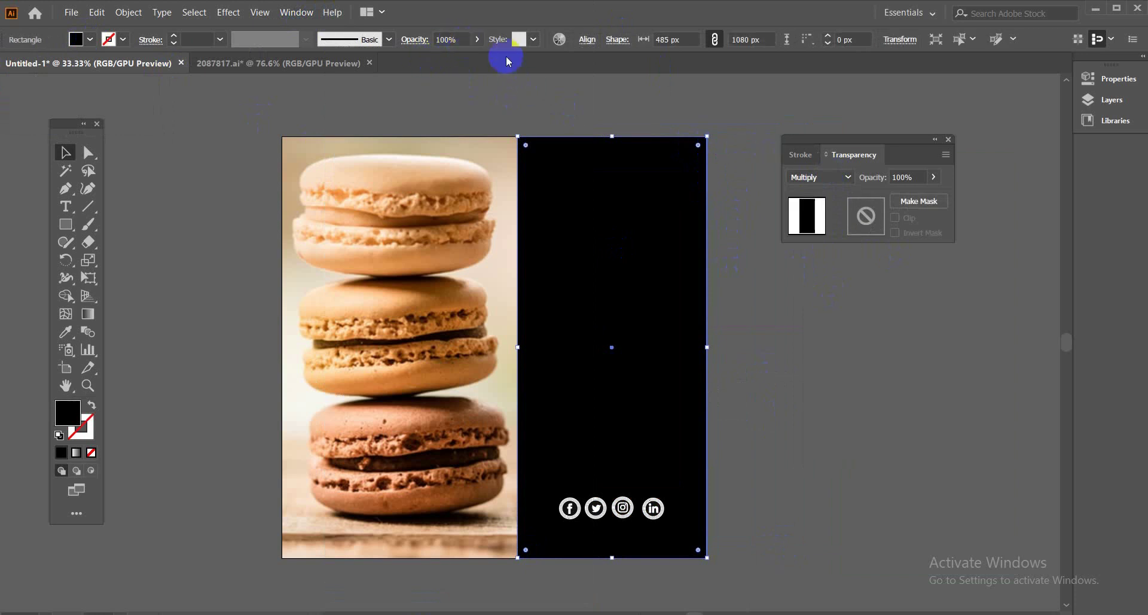
left_click(473, 45)
left_click(446, 57)
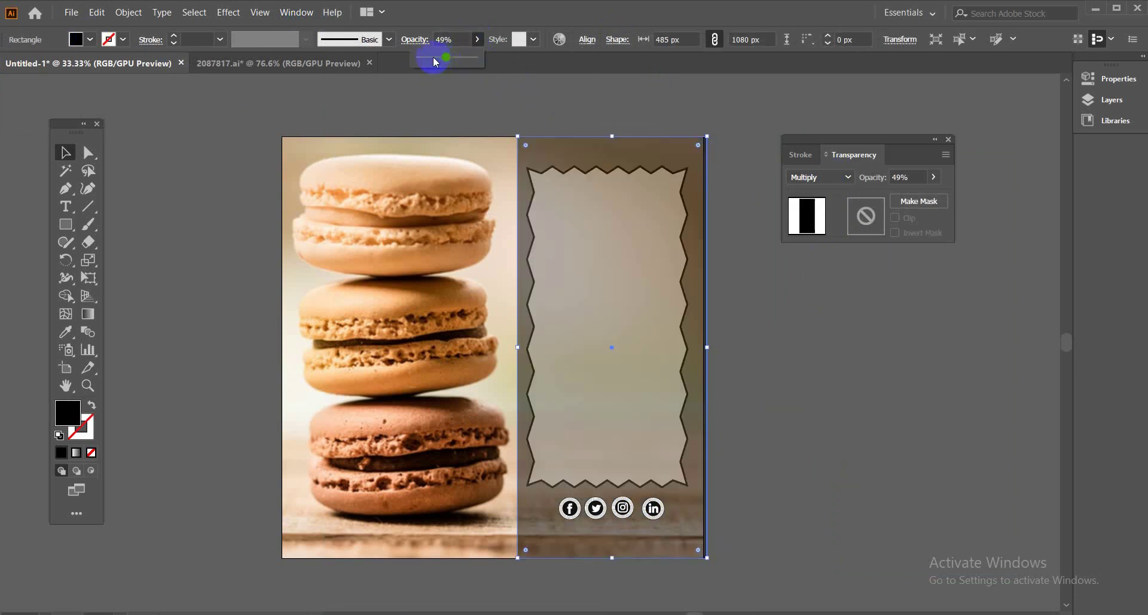
Lower the black rectangle's opacity to 28%
left_click(743, 125)
left_click(634, 148)
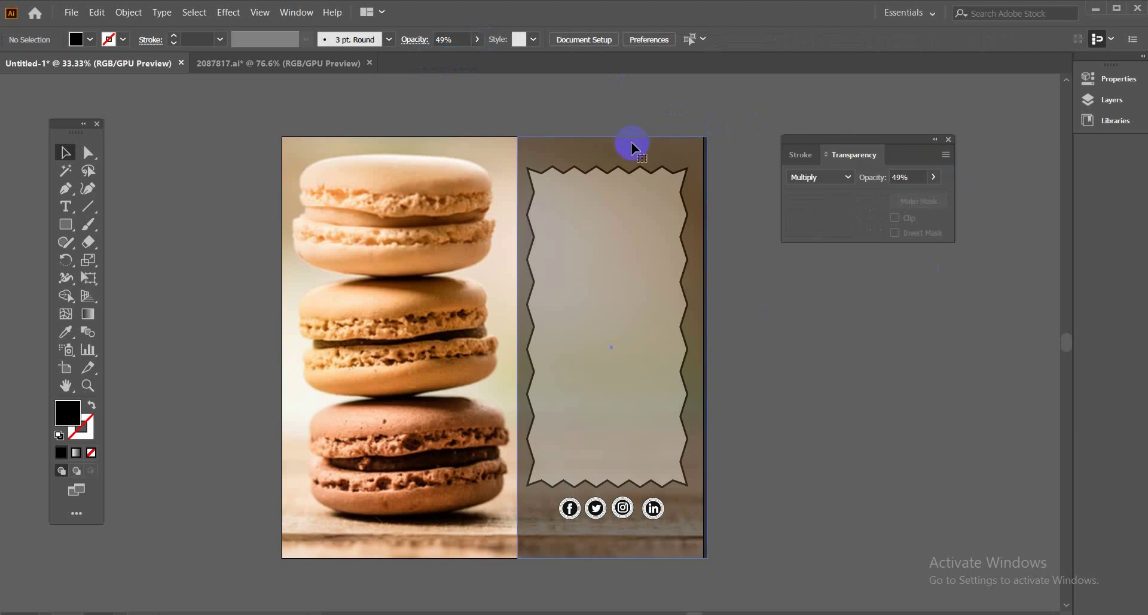
left_click_drag(454, 54, 435, 59)
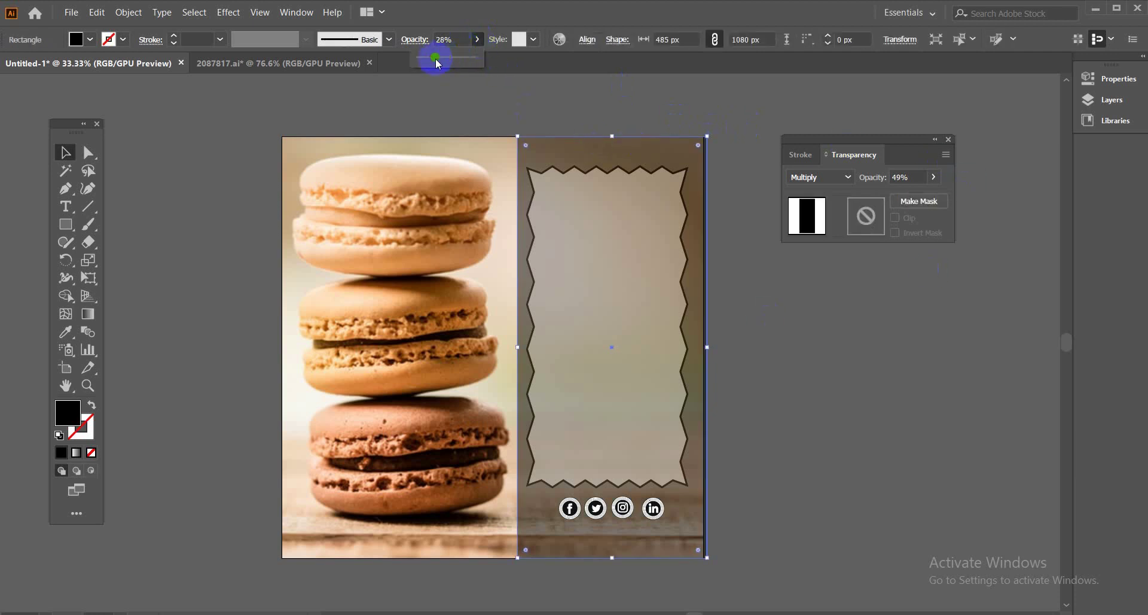
left_click(746, 119)
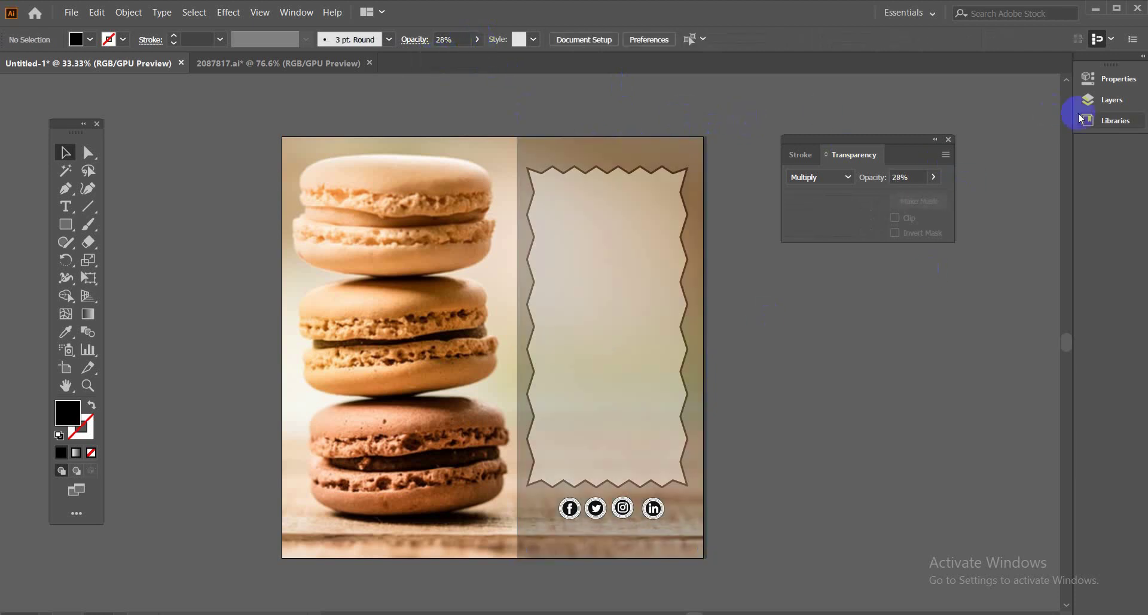
Close the floating transparency settings and set the black rectangle's opacity to 45%
left_click(949, 140)
left_click(698, 150)
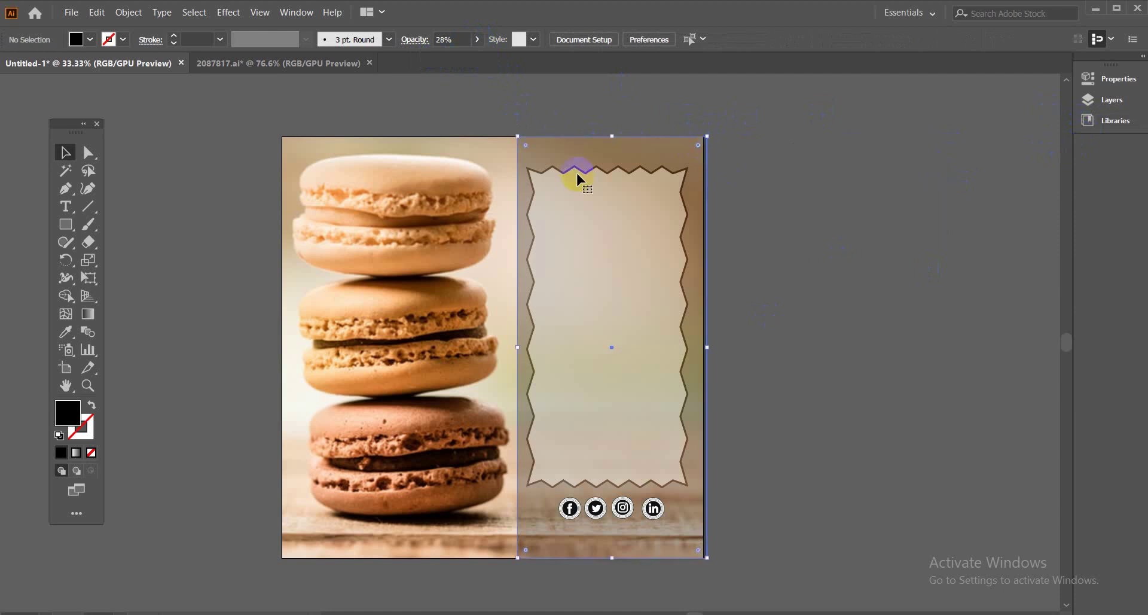
left_click(579, 211)
left_click(681, 160)
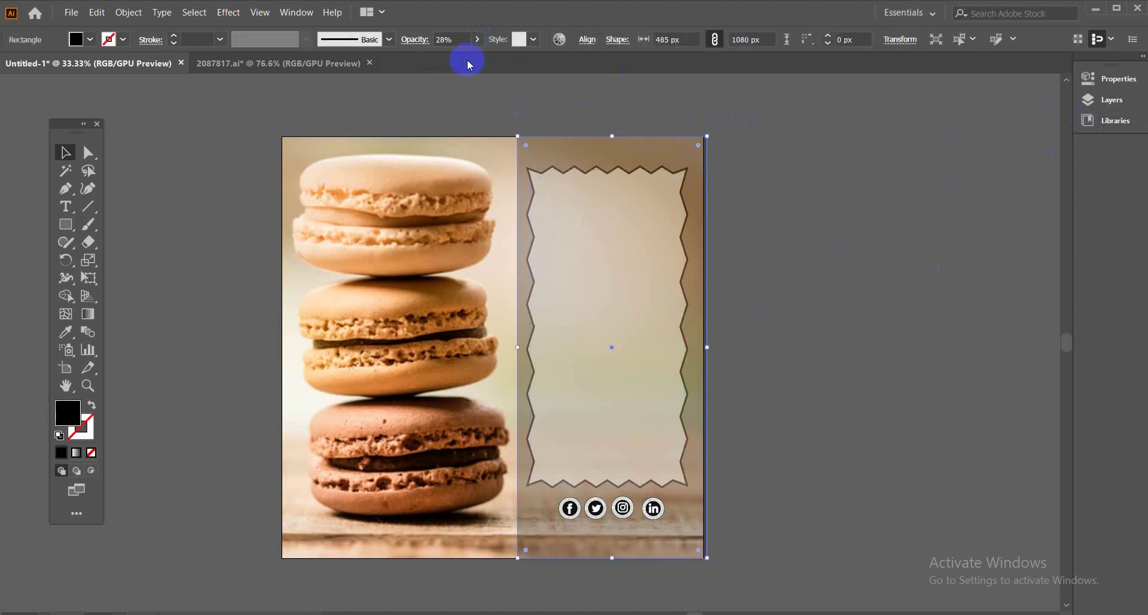
left_click(477, 39)
left_click_drag(478, 57, 448, 63)
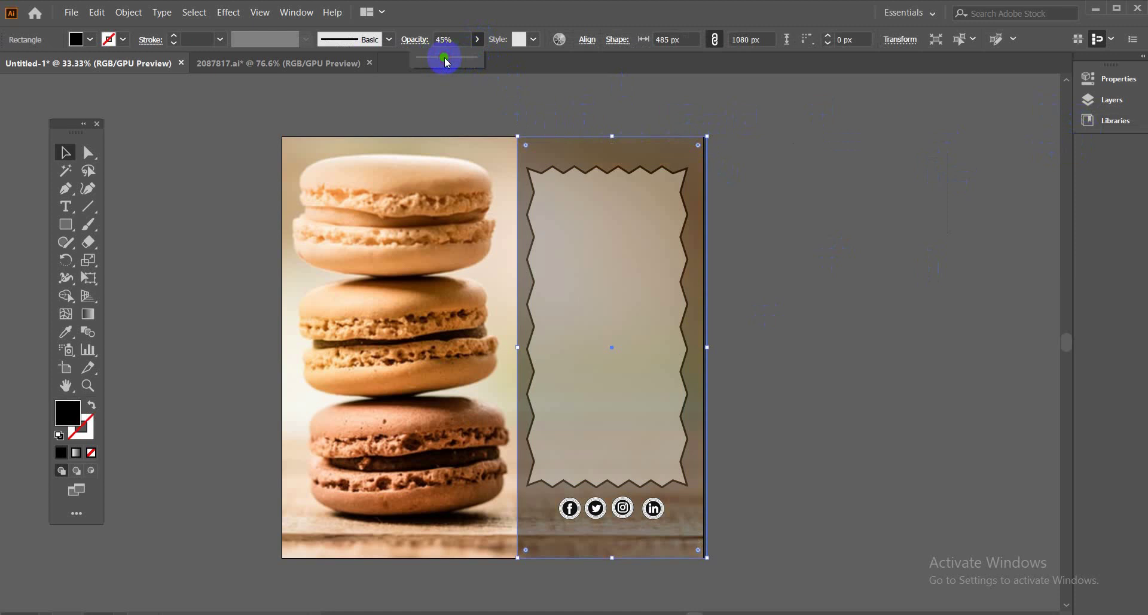
left_click(841, 179)
left_click(775, 392)
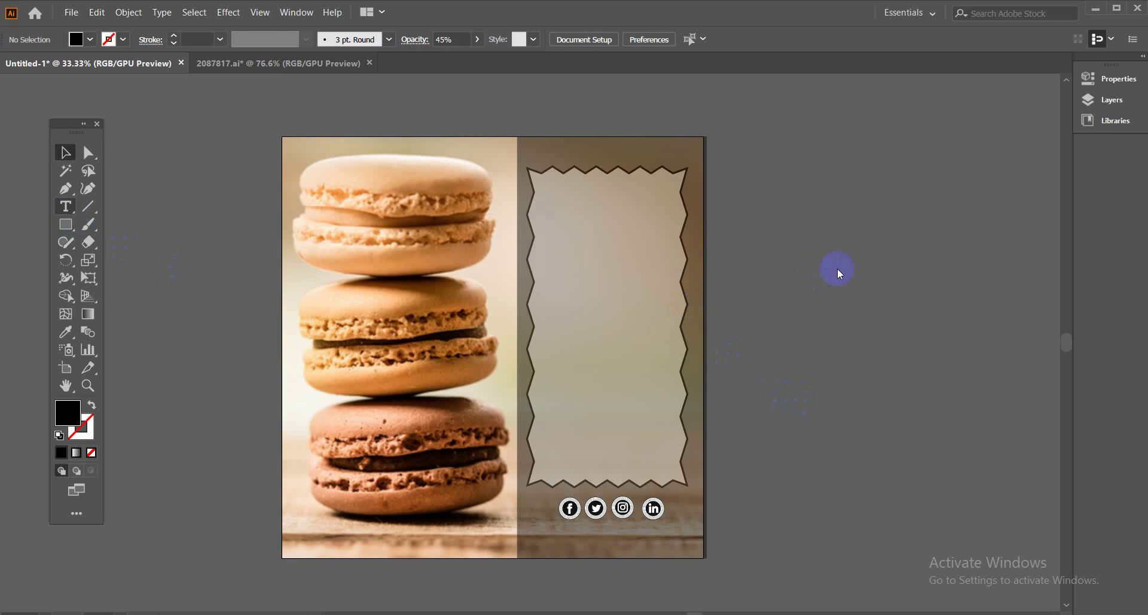
Add the text "50%" beside the artboard, enlarge it to about 200 pt and place it in the upper part of the zigzag panel
left_click_drag(794, 205, 838, 267)
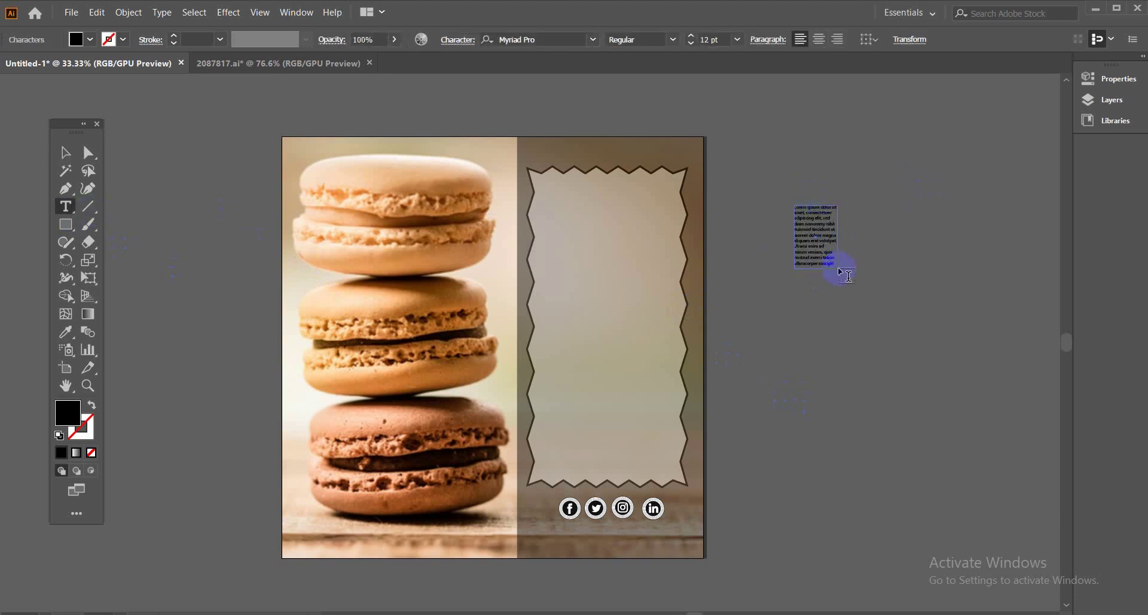
left_click(793, 357)
left_click(66, 154)
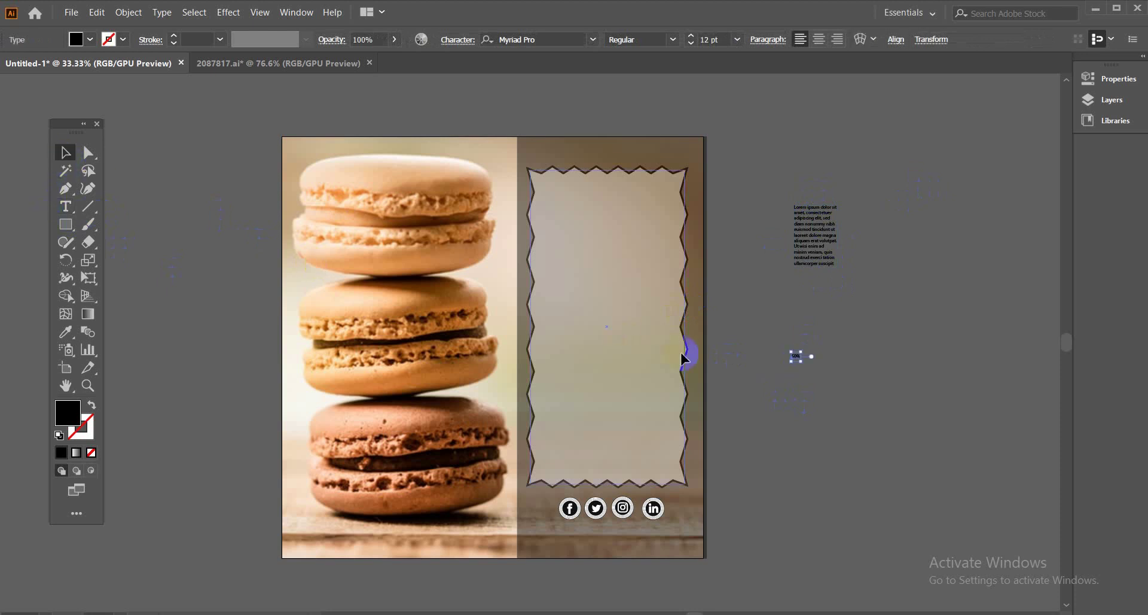
left_click(804, 363)
mouse_move(803, 363)
left_mouse_down()
mouse_move(844, 392)
mouse_move(874, 438)
mouse_move(867, 399)
mouse_move(656, 304)
mouse_move(603, 261)
left_mouse_up()
left_click_drag(757, 178, 536, 176)
Change the font of the "50%" text to Beyond The Mountains
left_click(593, 40)
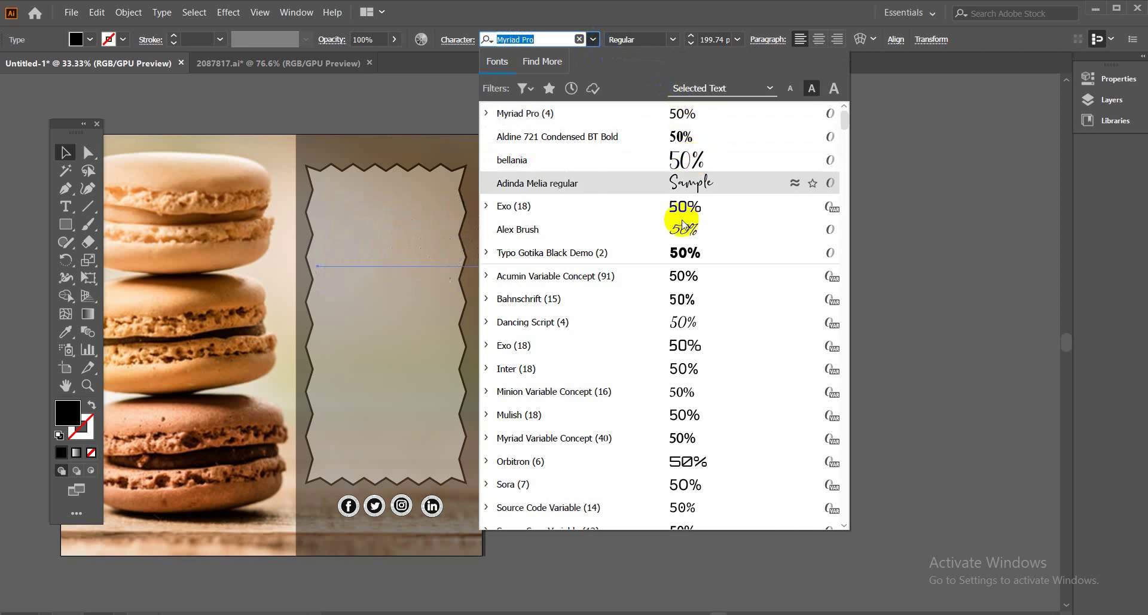
scroll(688, 376, "down", 12)
scroll(695, 378, "down", 2)
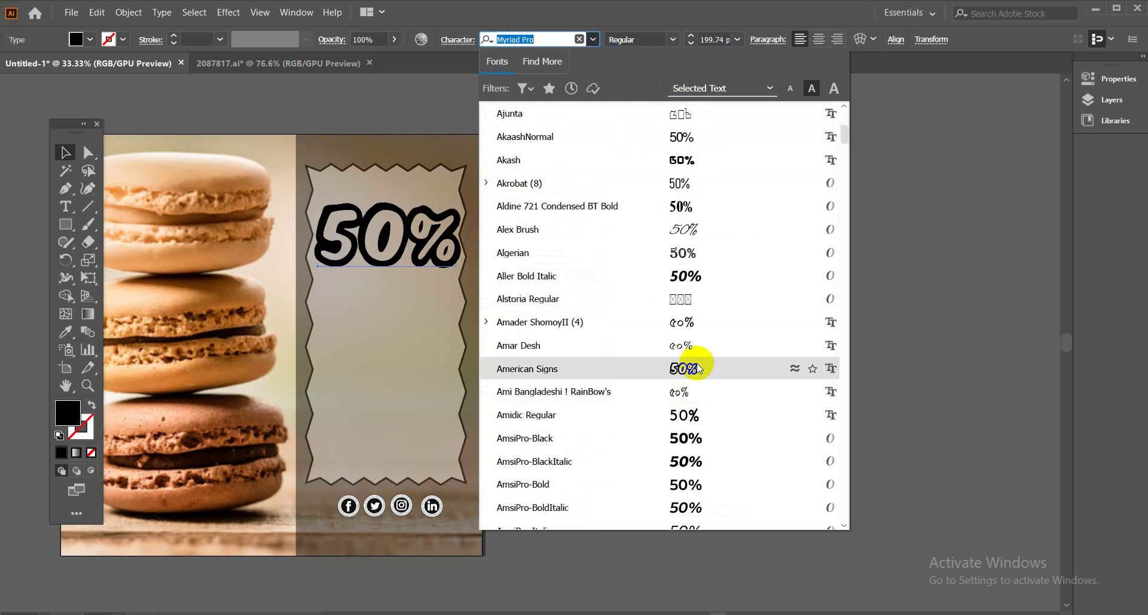
scroll(697, 369, "down", 5)
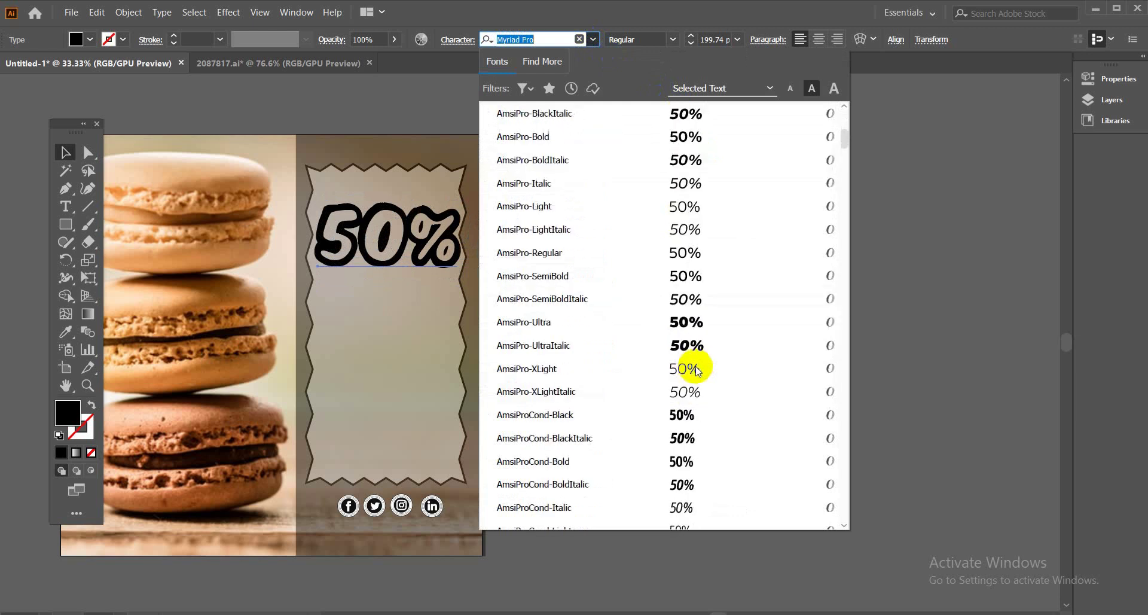
scroll(697, 369, "down", 12)
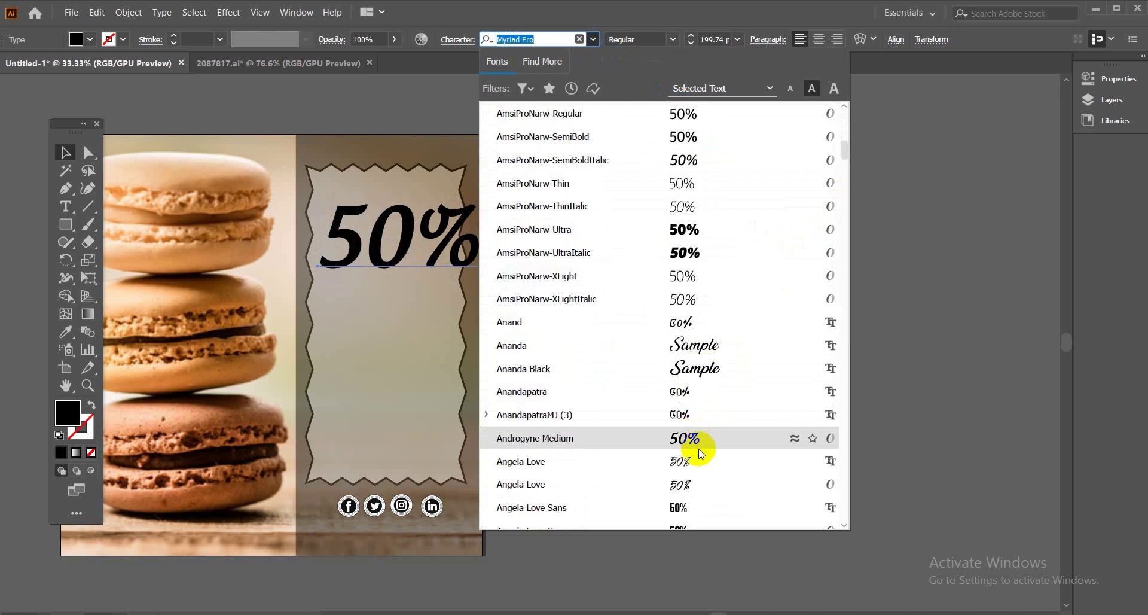
scroll(698, 450, "down", 2)
scroll(691, 412, "down", 2)
scroll(695, 400, "down", 5)
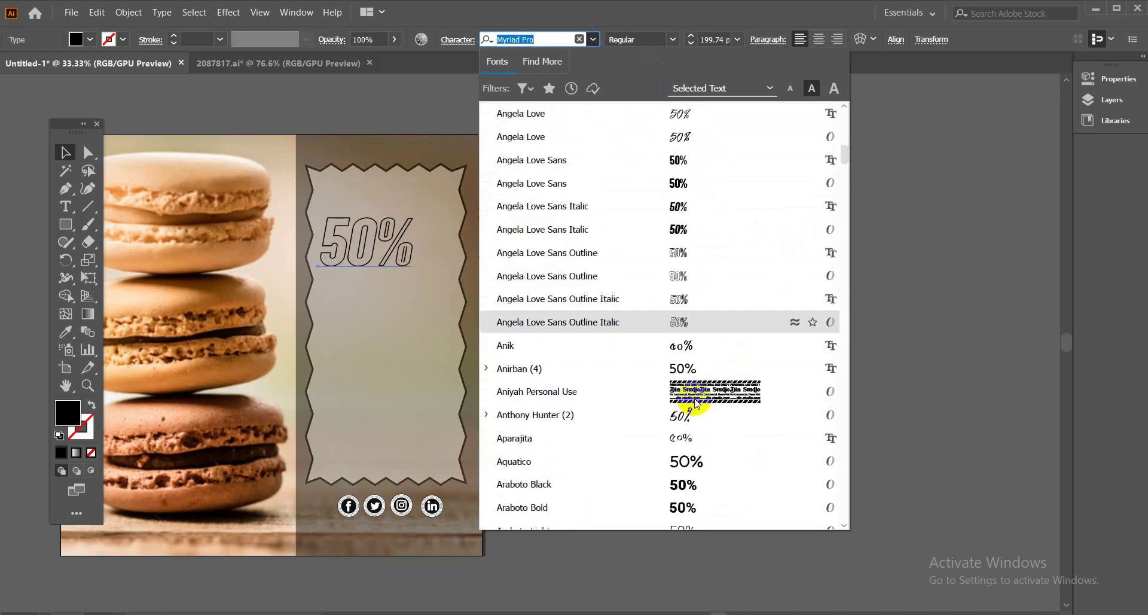
scroll(697, 458, "down", 4)
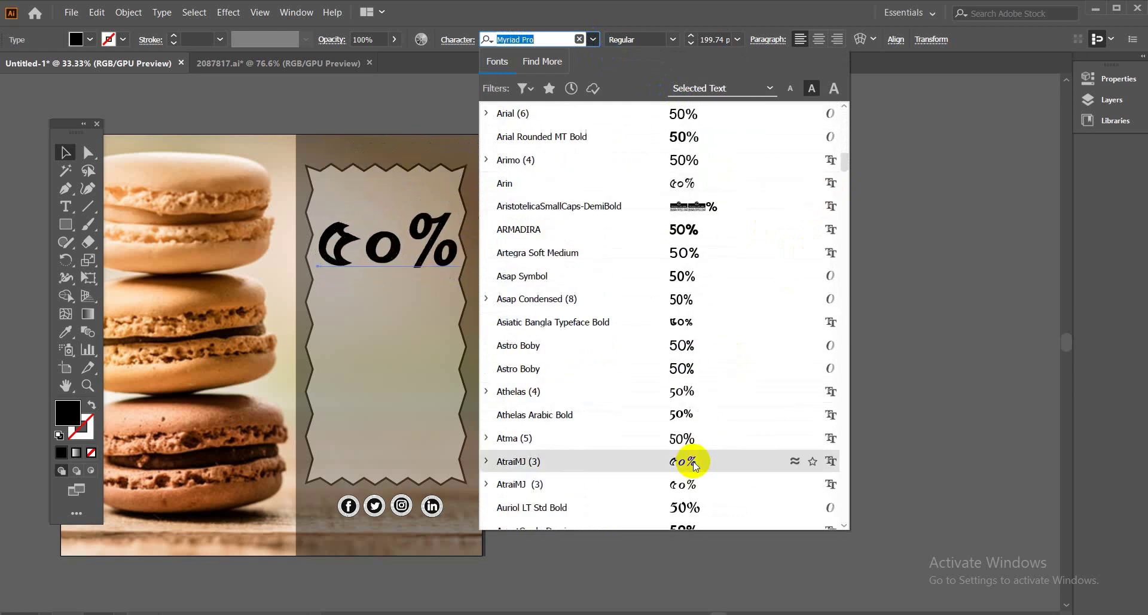
scroll(695, 464, "down", 1)
scroll(696, 465, "down", 4)
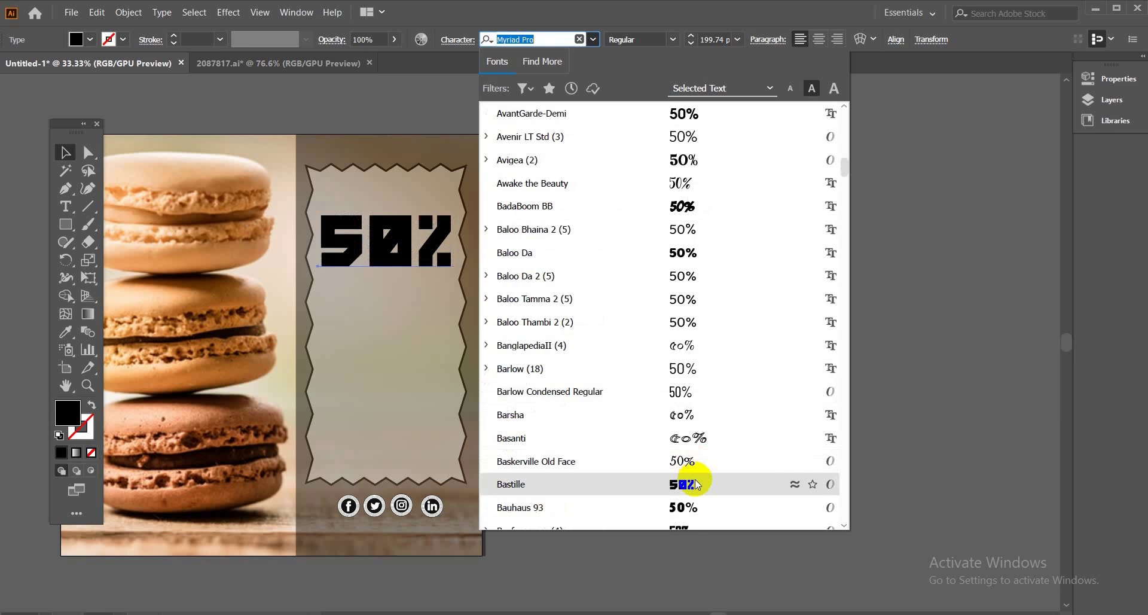
scroll(697, 478, "down", 1)
scroll(696, 483, "down", 4)
scroll(697, 483, "down", 3)
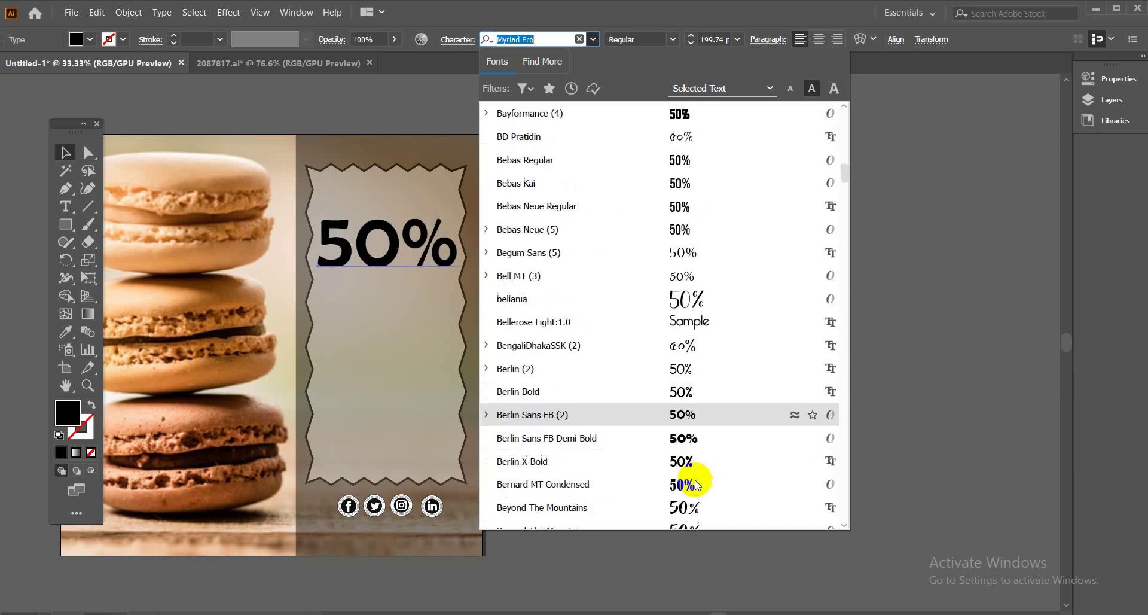
scroll(697, 483, "down", 2)
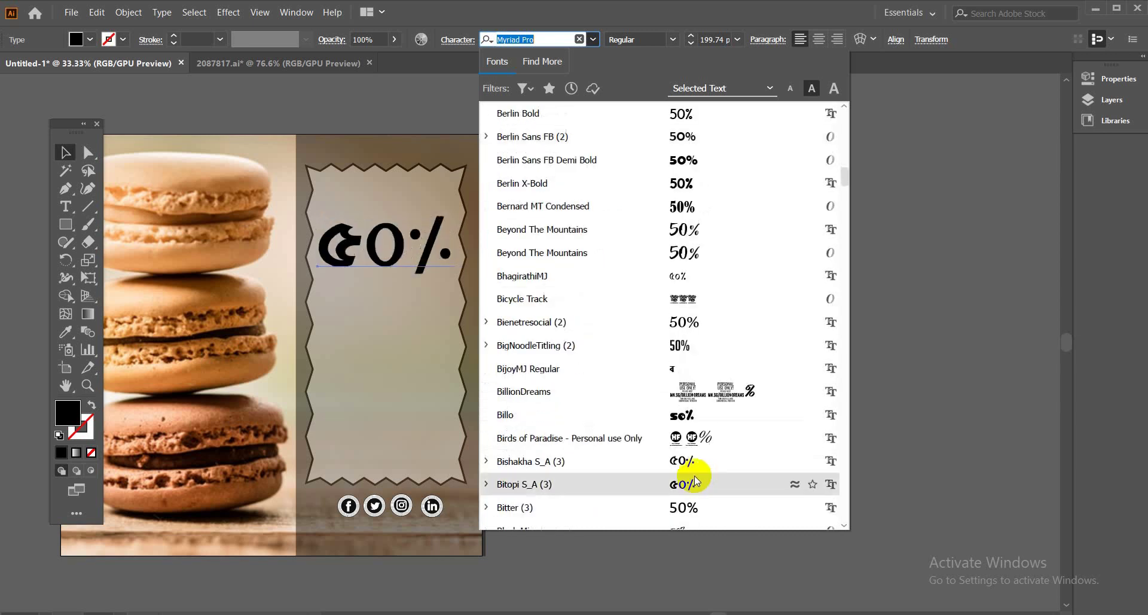
left_click(684, 251)
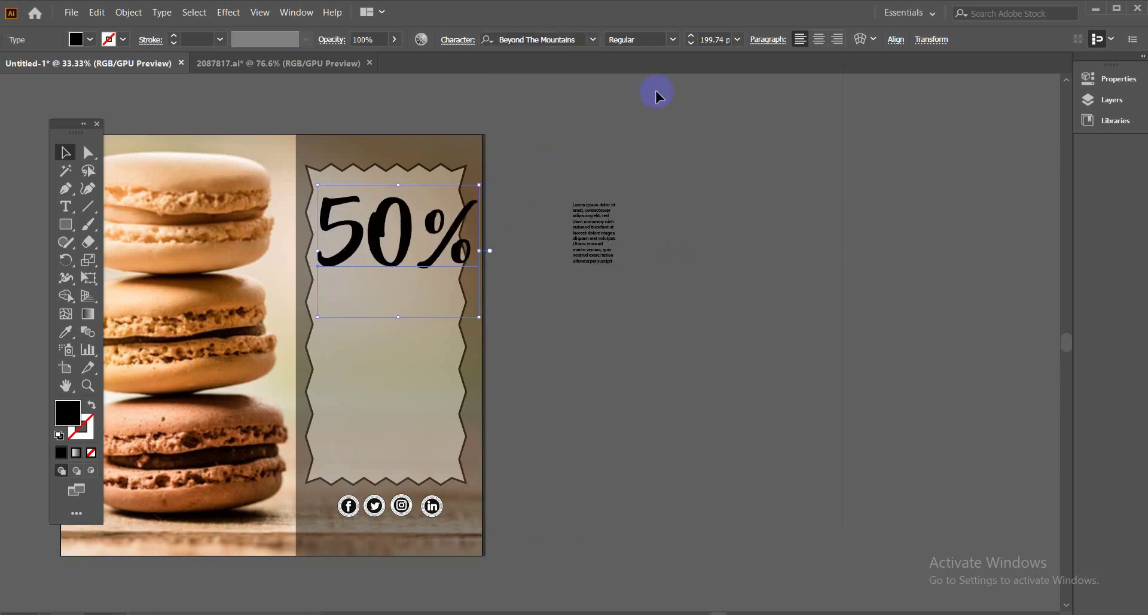
Scale the "50%" text down to about 135 pt and position it within the upper part of the zigzag panel
left_click(479, 186)
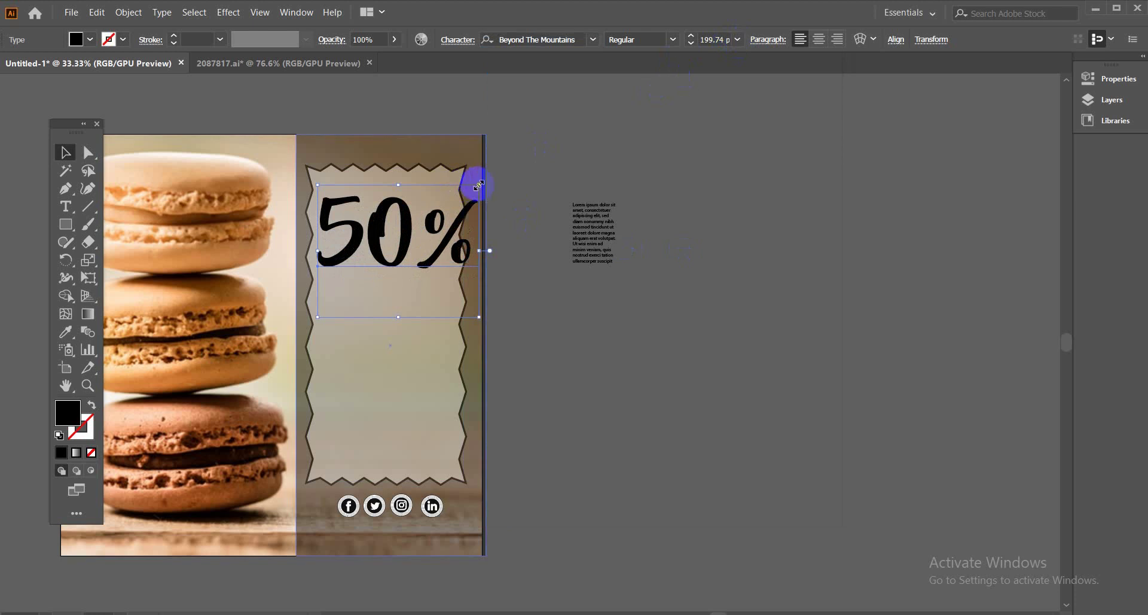
left_click_drag(479, 186, 451, 205)
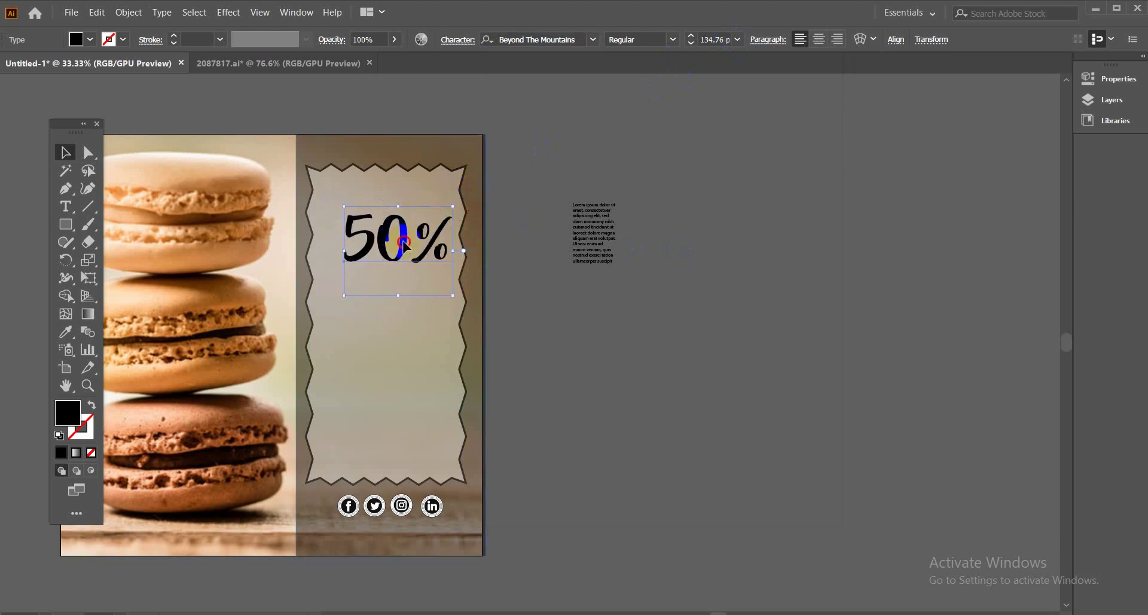
left_click_drag(403, 245, 397, 239)
Add the text "OFF", enlarge it to about 125 pt and place it below "50%" in the zigzag panel
left_click(66, 207)
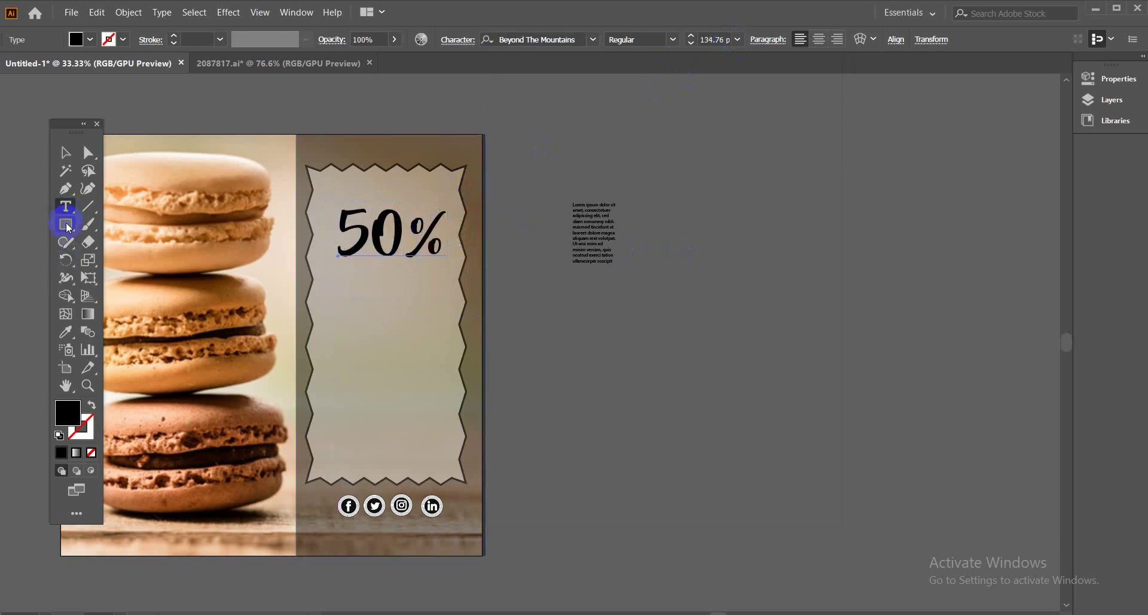
left_click(628, 327)
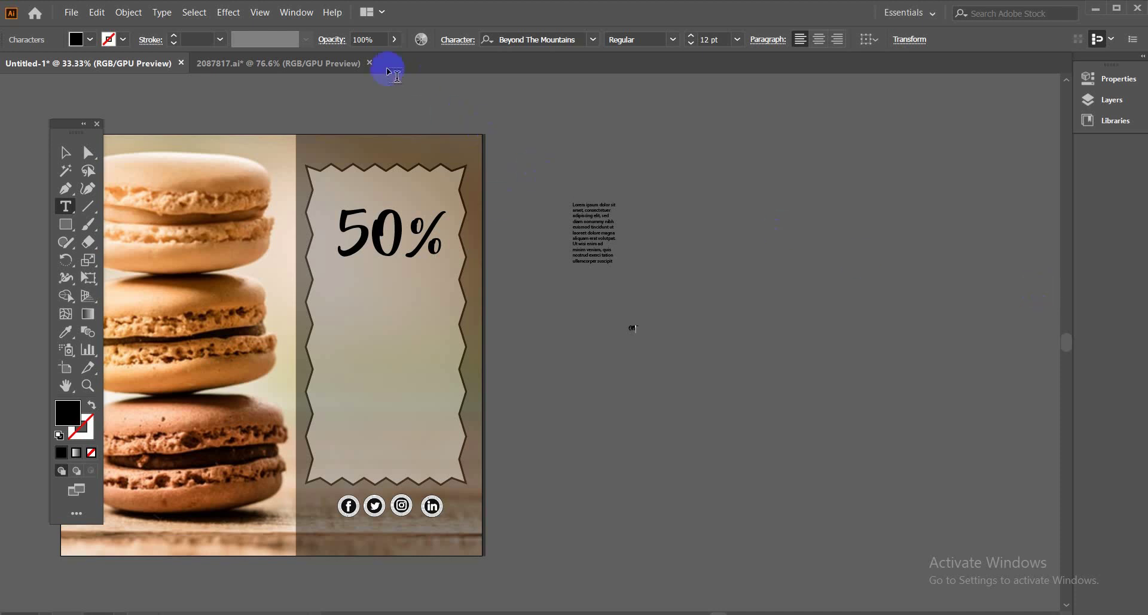
left_click(65, 153)
left_click(661, 346)
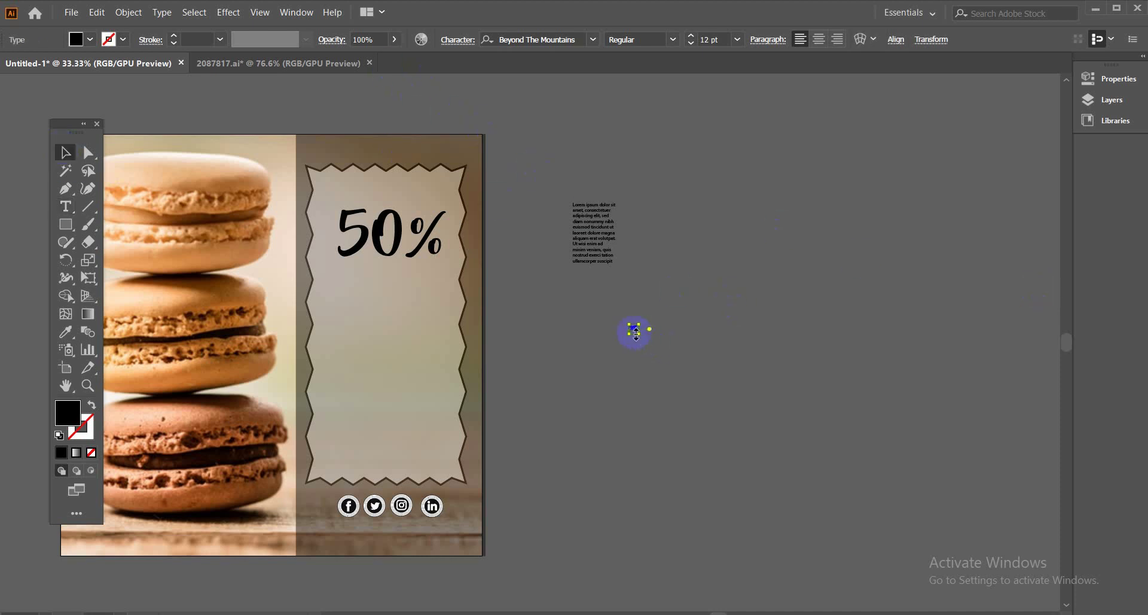
left_click_drag(638, 333, 684, 378)
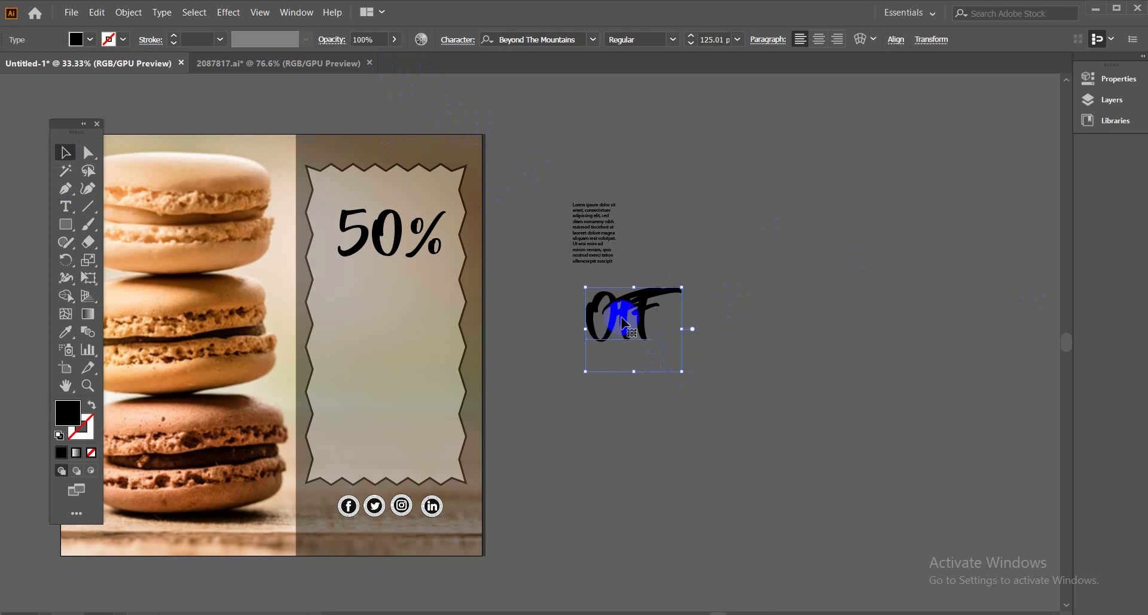
left_click_drag(605, 325, 365, 358)
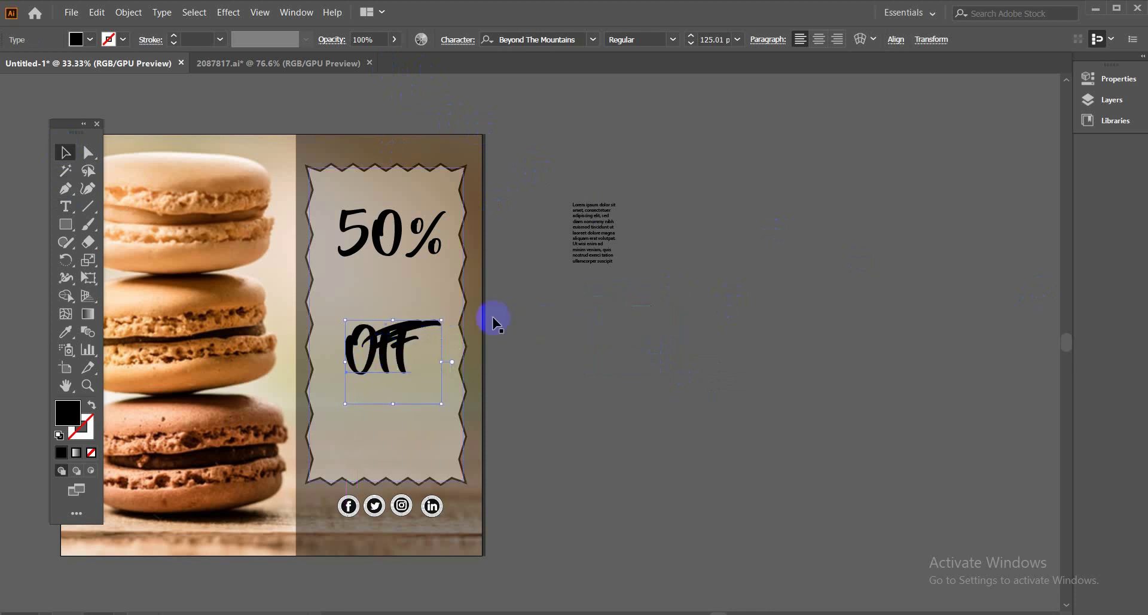
Change the "OFF" text's font to Adinda Melia regular and scale it down slightly to fit inside the zigzag panel
left_click(593, 39)
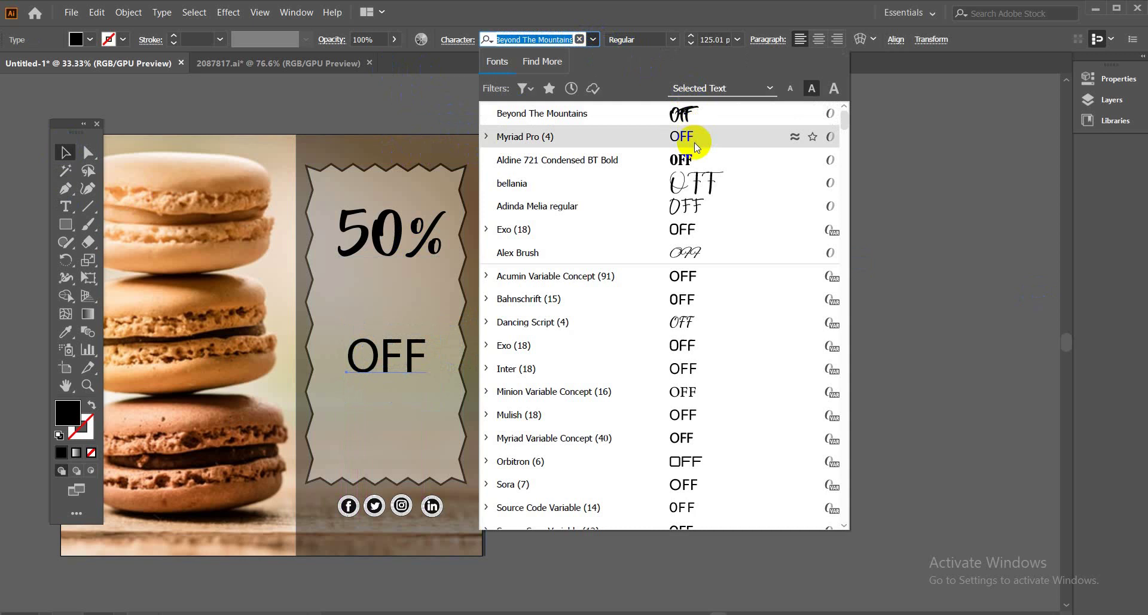
left_click(685, 204)
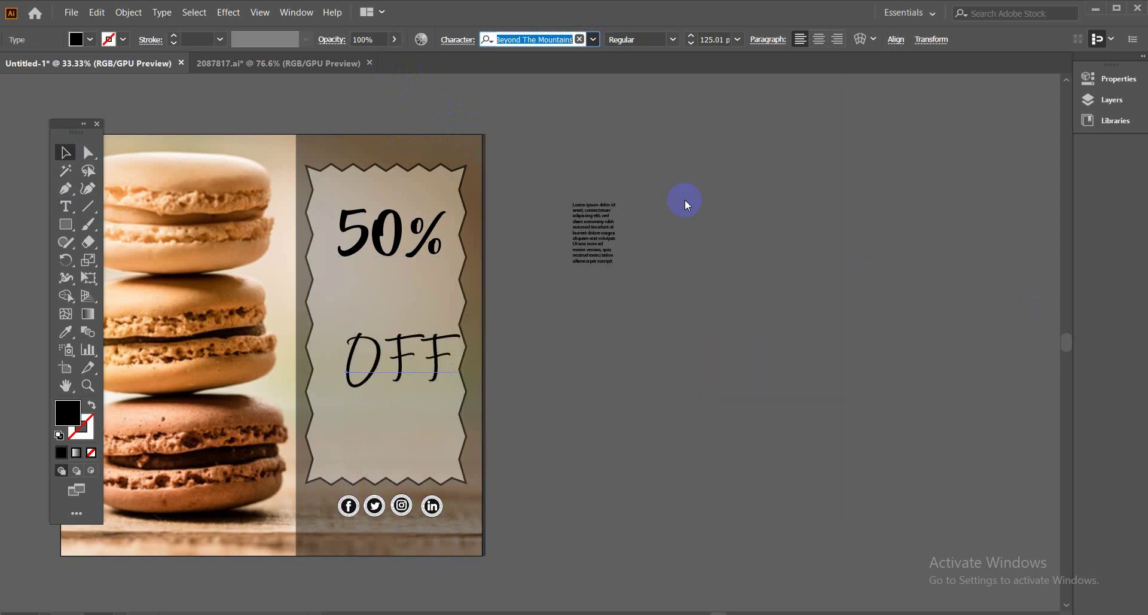
left_click_drag(401, 364, 397, 367)
left_click_drag(454, 335, 441, 338)
Tilt the "50%" text counter-clockwise and move it down to sit just above "OFF"
left_click(397, 256)
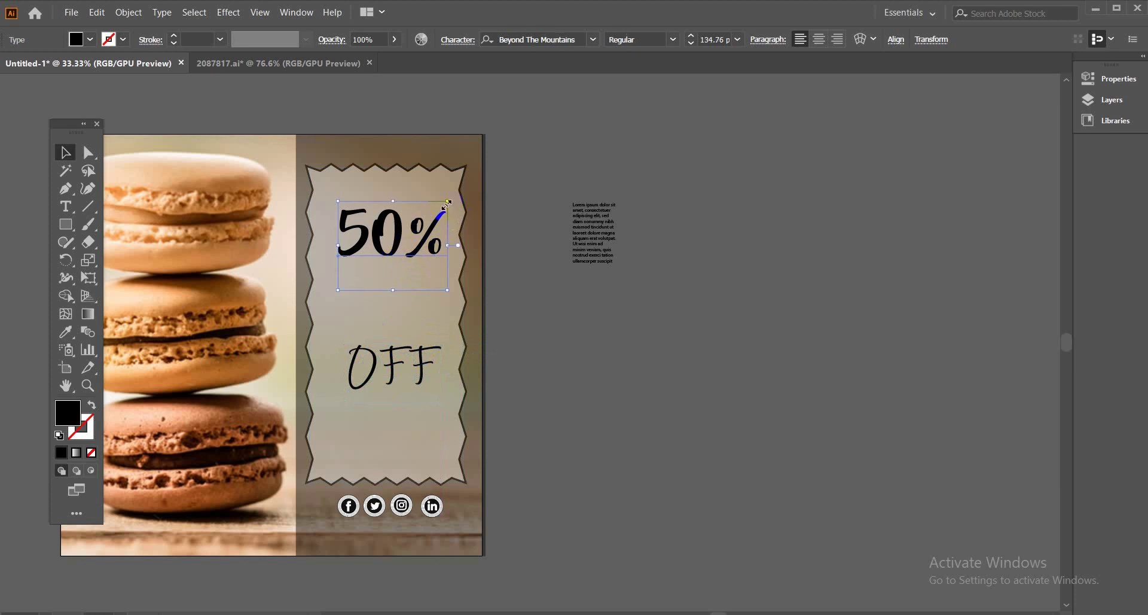
left_click_drag(452, 198, 427, 179)
left_click_drag(398, 234, 401, 288)
left_click(617, 410)
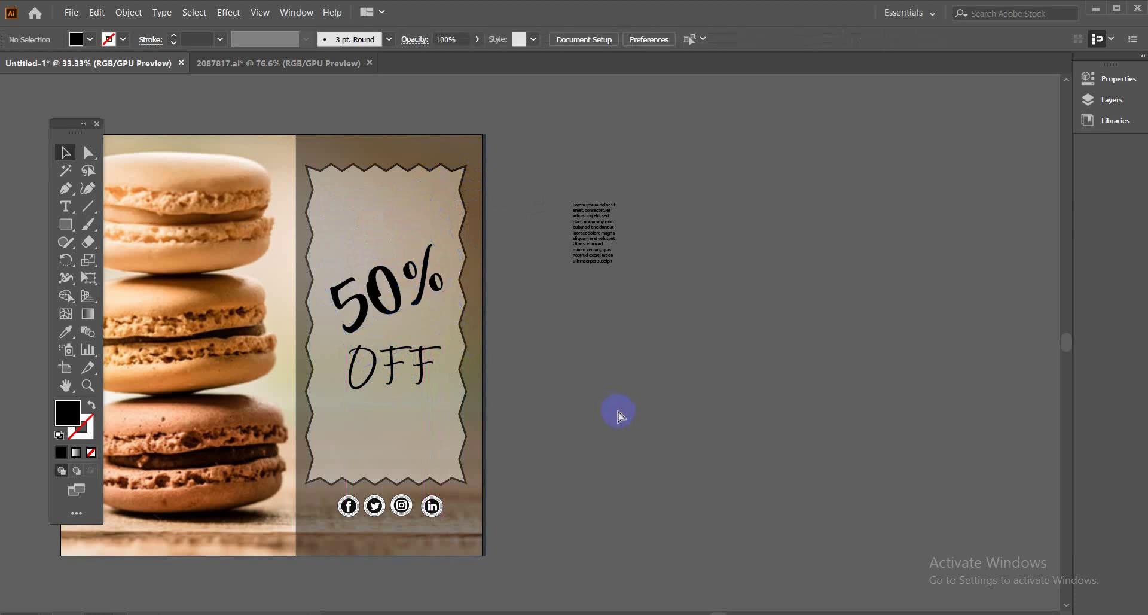
key("ctrl+minus")
key("ctrl+minus")
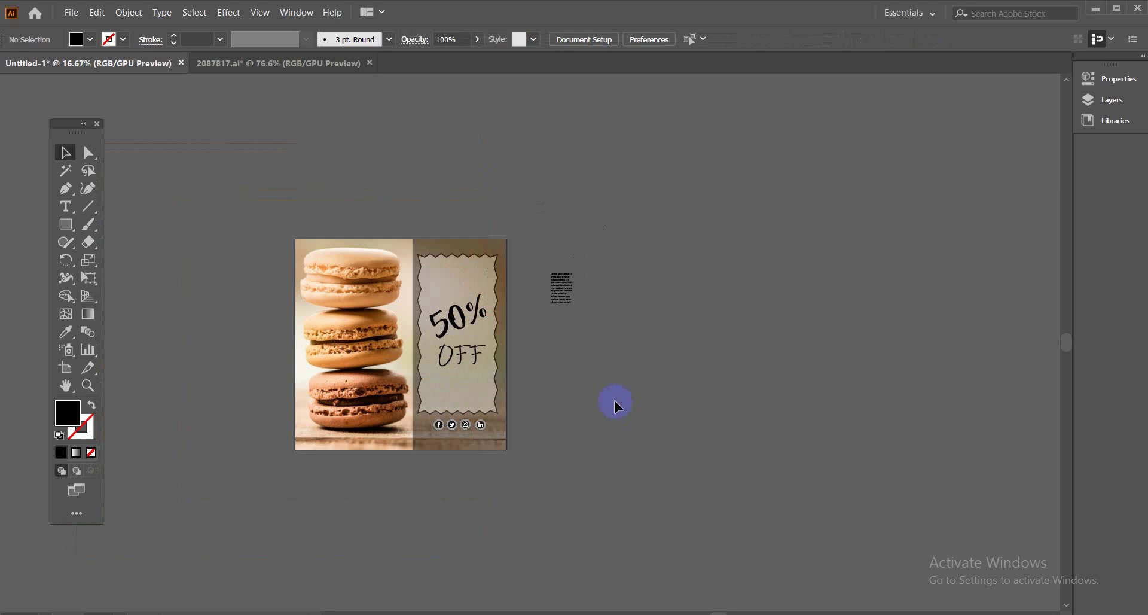
Switch to the browser and examine the coffee, salad and pizza designs on the multiuse social media banners page
mouse_move(278, 613)
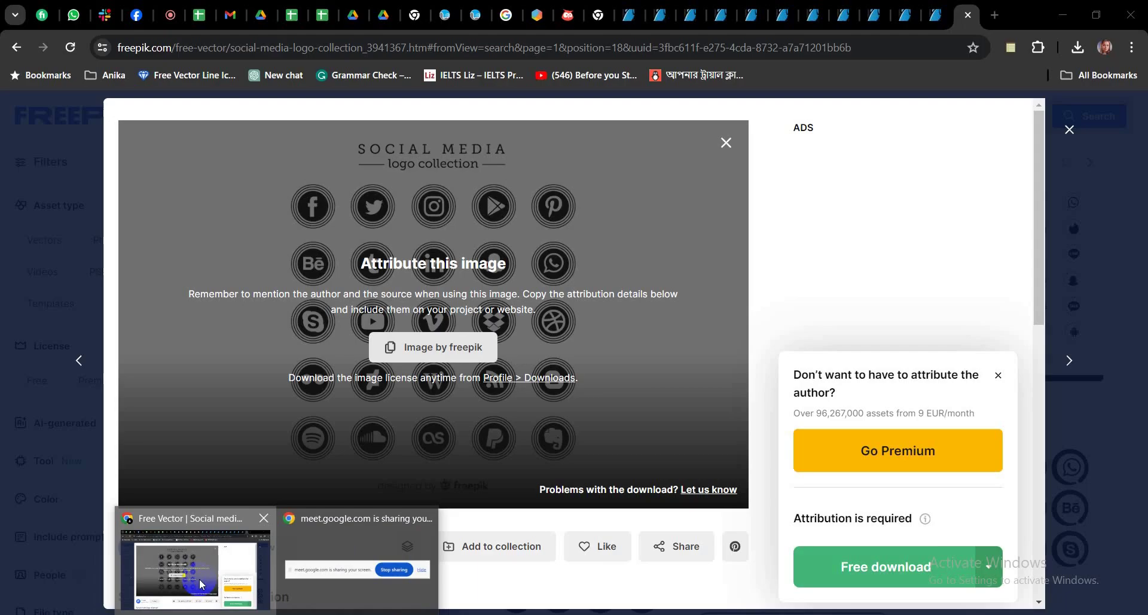
left_click(219, 589)
left_click(161, 25)
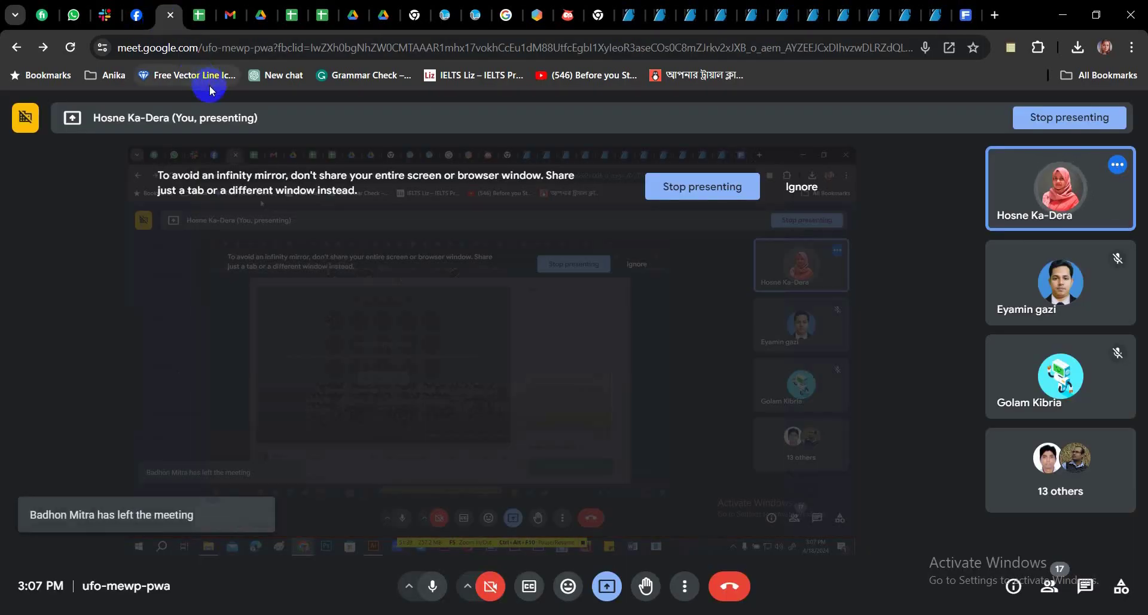
left_click(657, 16)
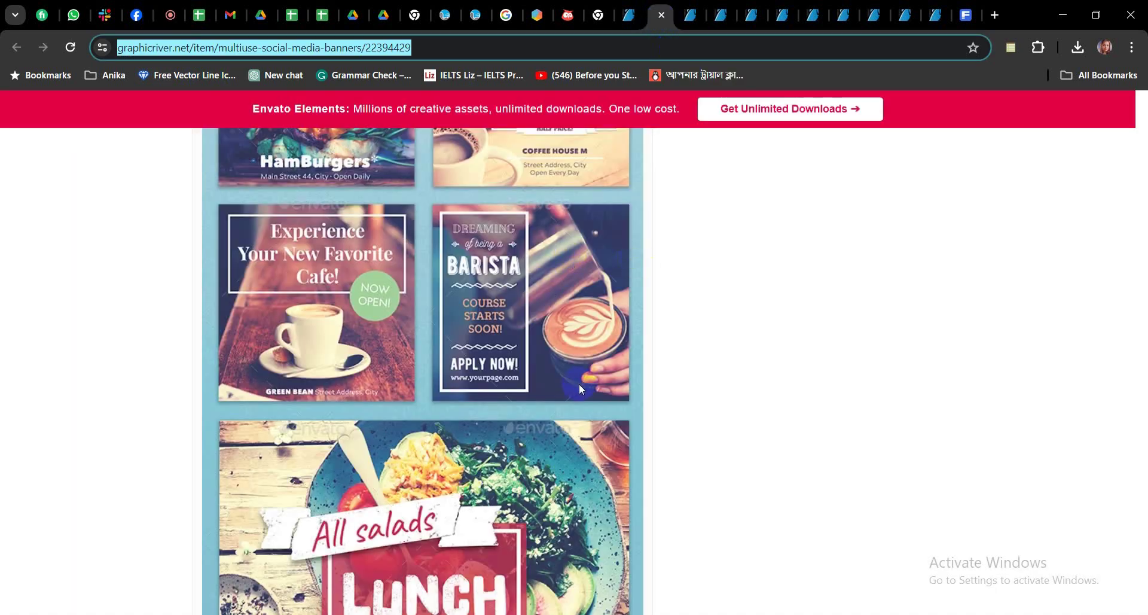
scroll(575, 385, "down", 6)
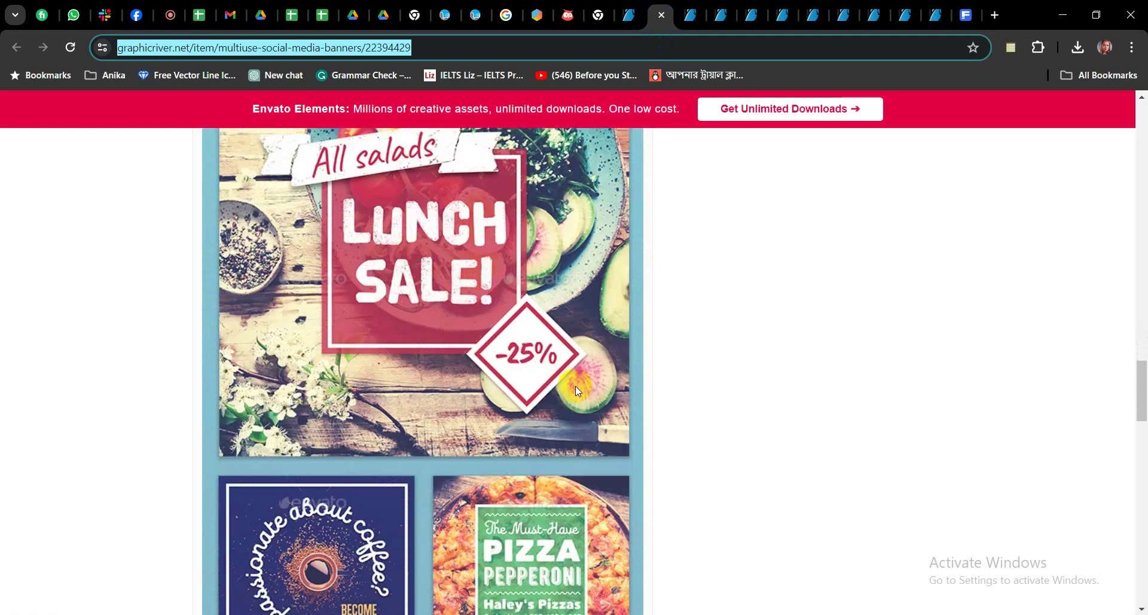
scroll(574, 393, "down", 5)
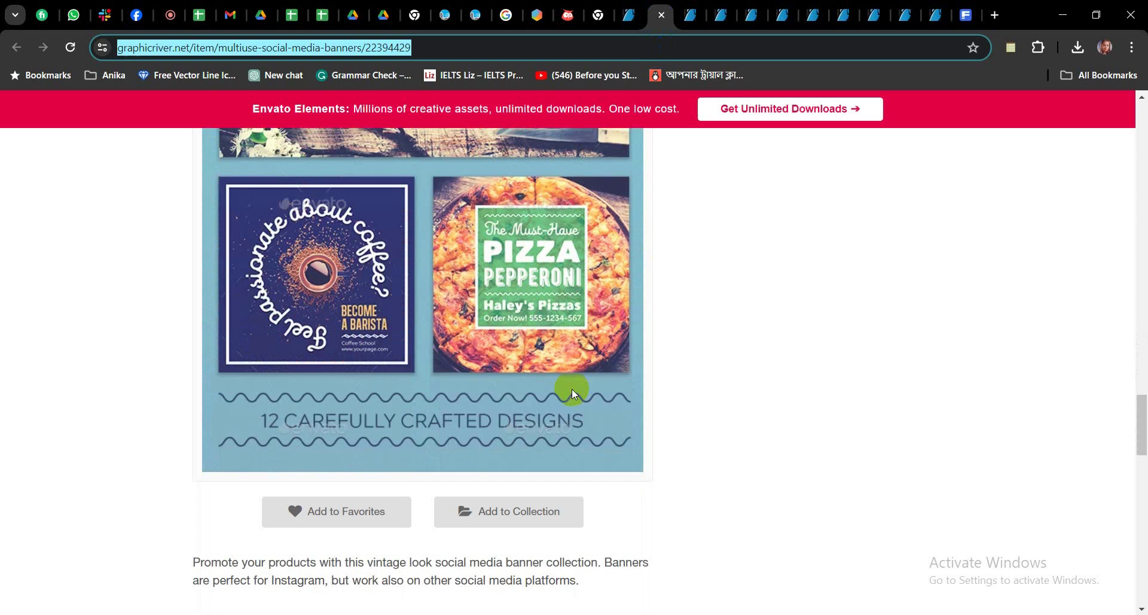
Examine the first four screenshots of the Social Media Banner Pack for layout ideas, and return to Illustrator
left_click(691, 15)
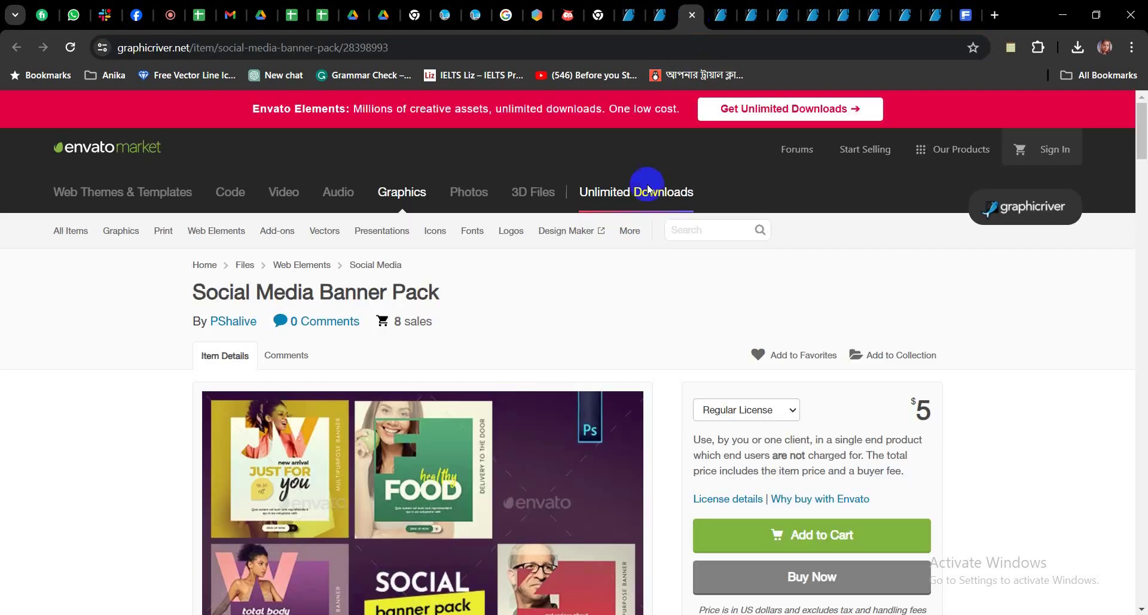
mouse_move(649, 184)
scroll(654, 292, "down", 1)
scroll(673, 323, "down", 2)
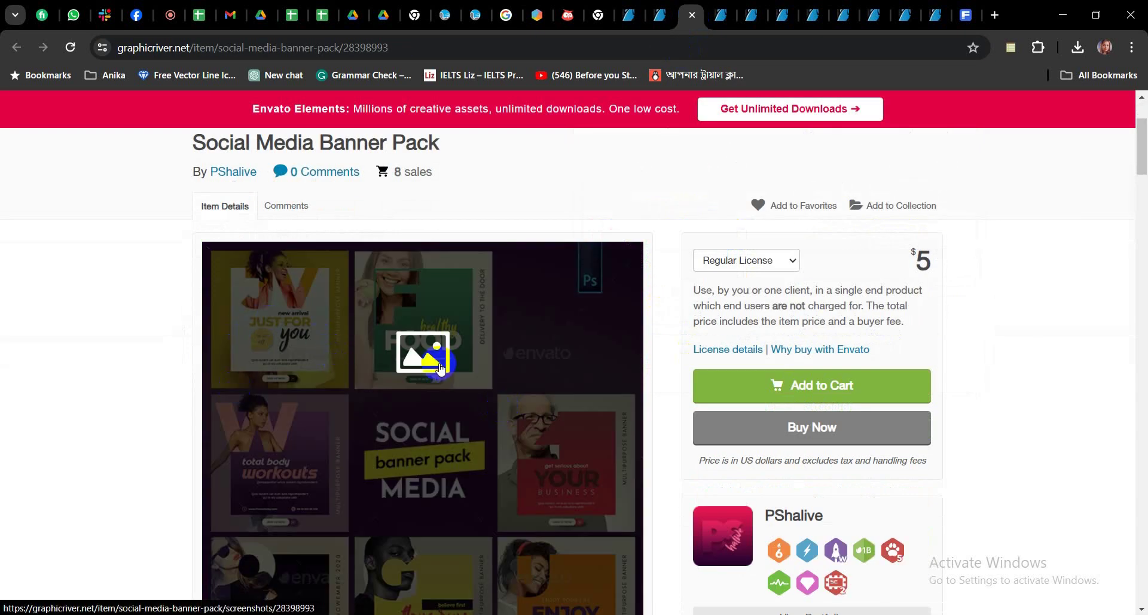
left_click(436, 362)
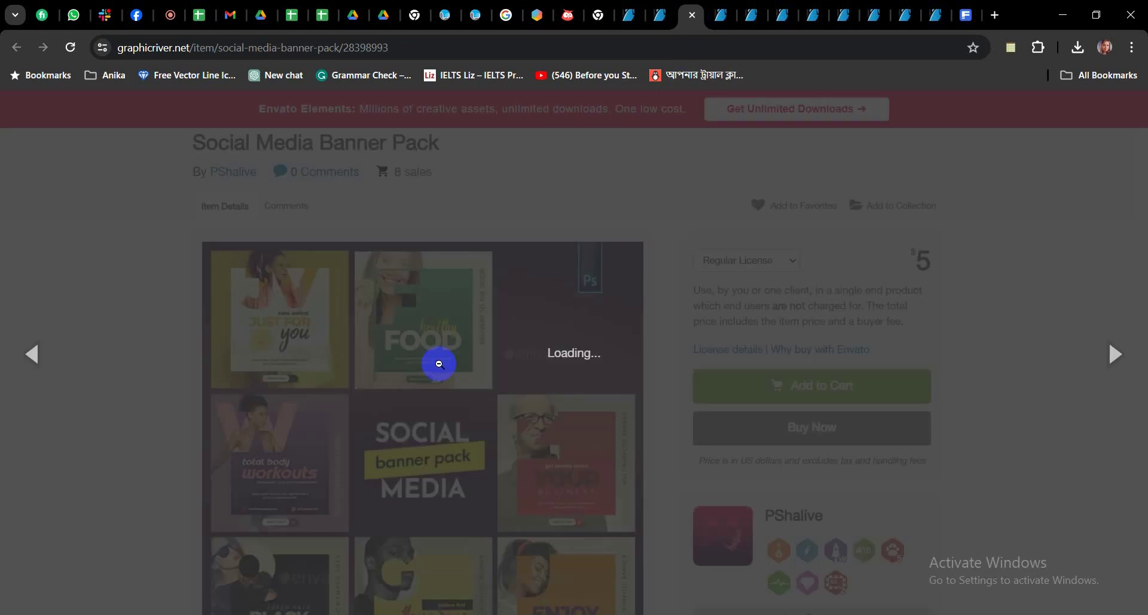
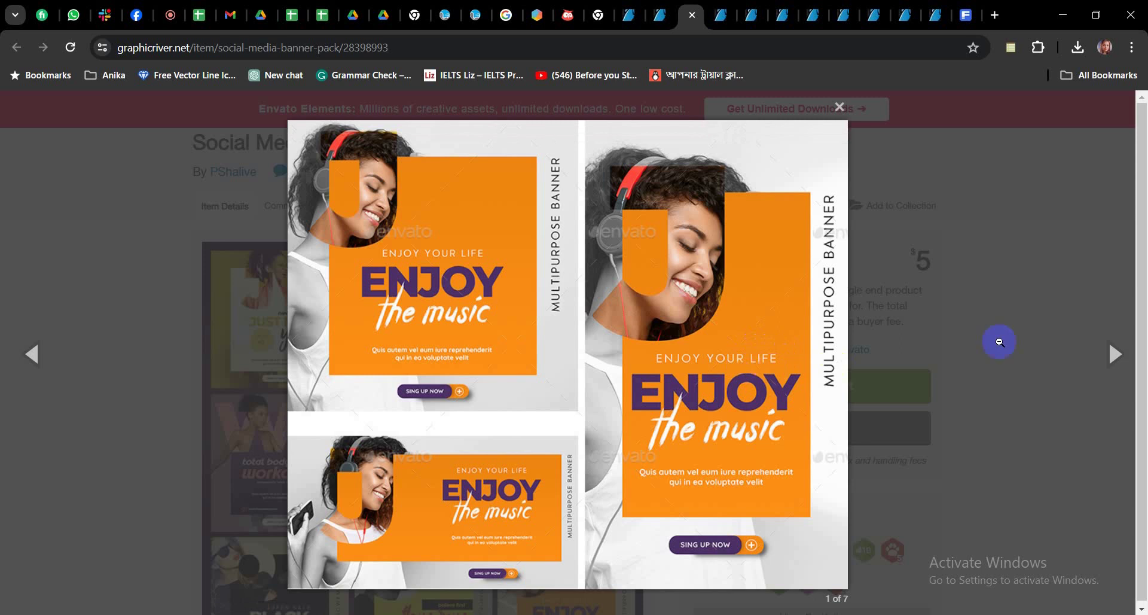
left_click(1118, 358)
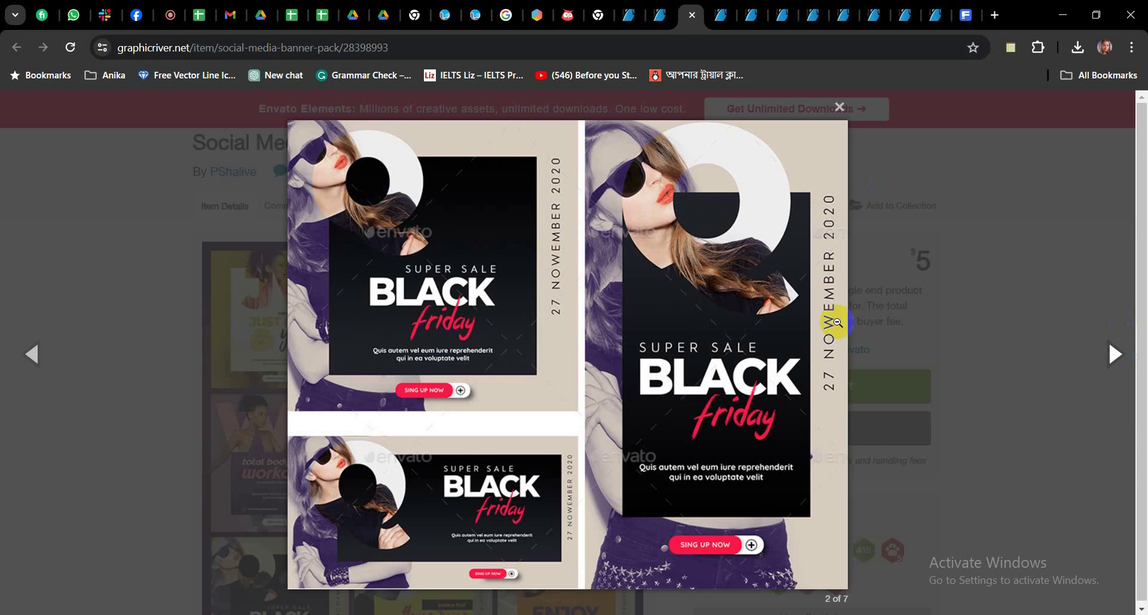
left_click(1117, 357)
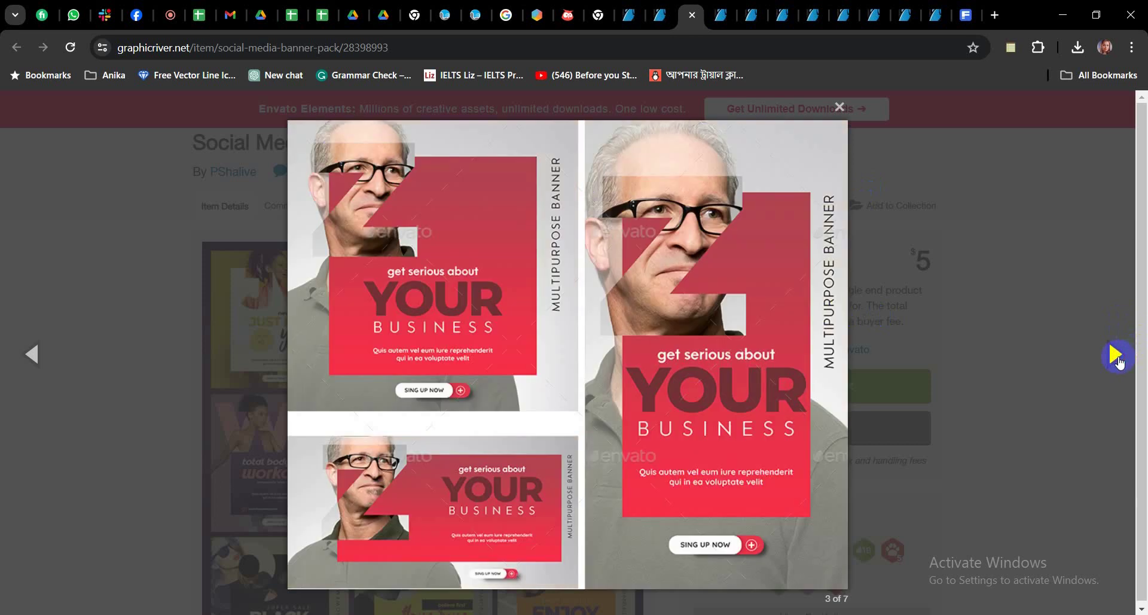
left_click(1117, 357)
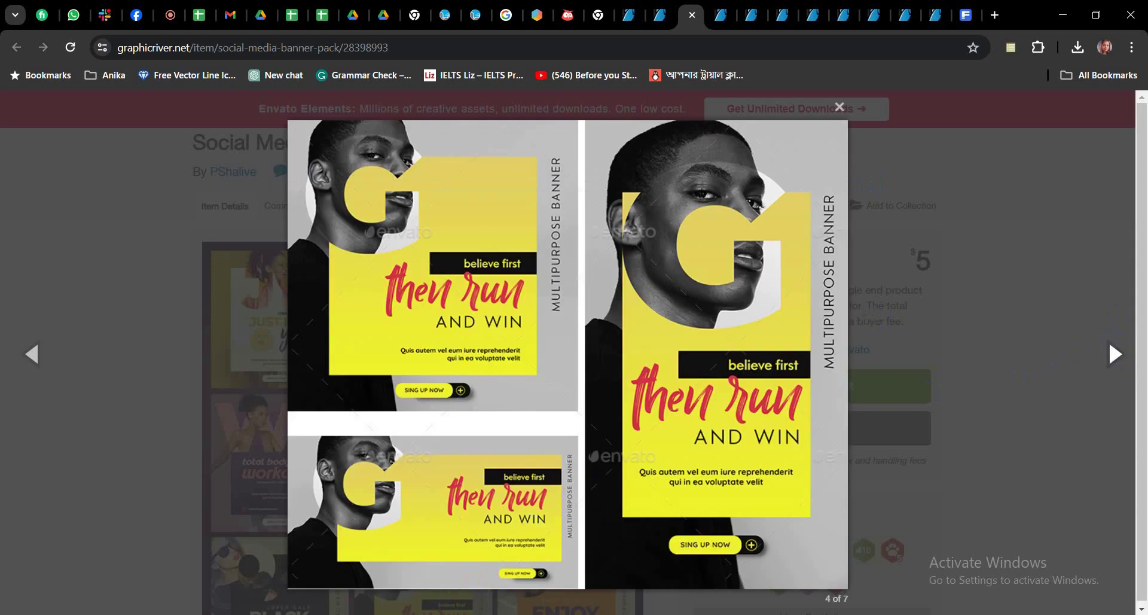
key("alt+Tab")
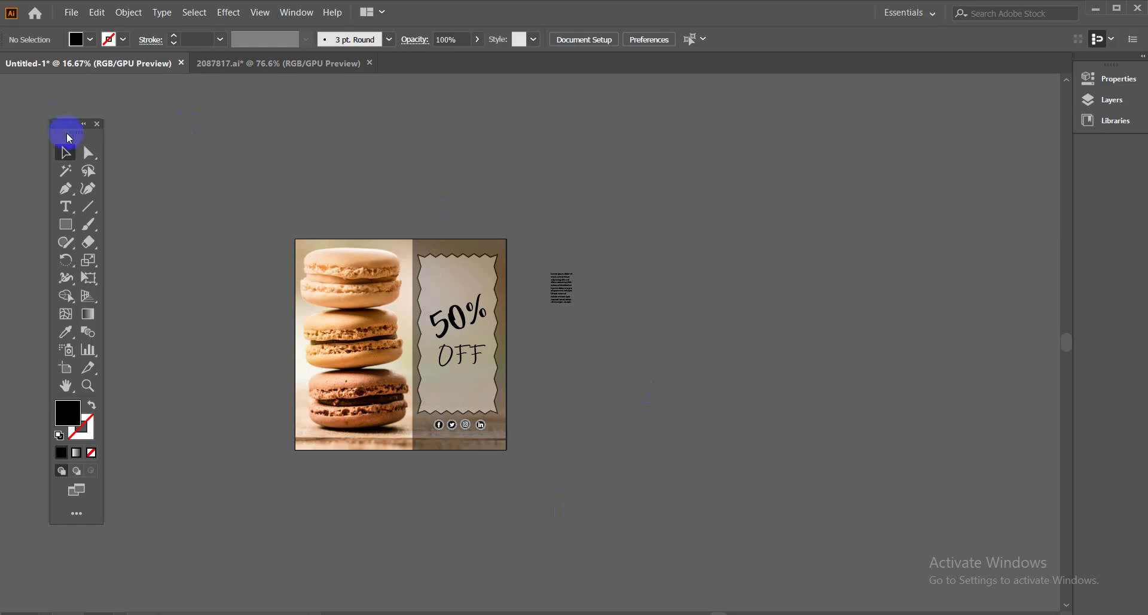
Move the translucent panels, "50% OFF" lettering and social icons off the artboard, leaving only the macaron photo on it
left_click(464, 245)
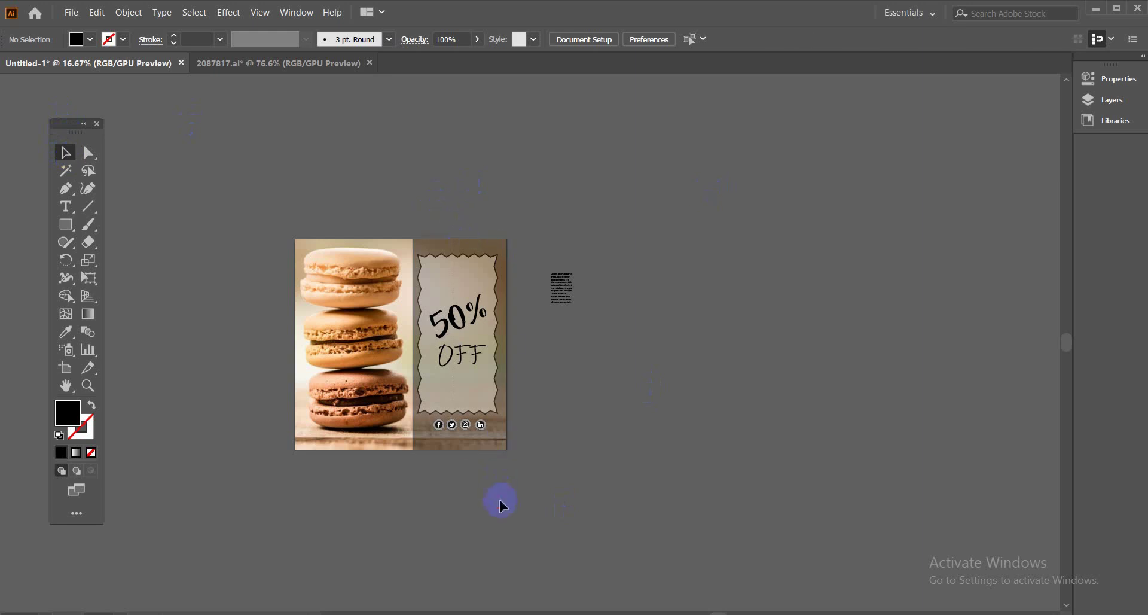
left_click(453, 350)
left_click_drag(454, 350, 790, 346)
left_click(593, 368)
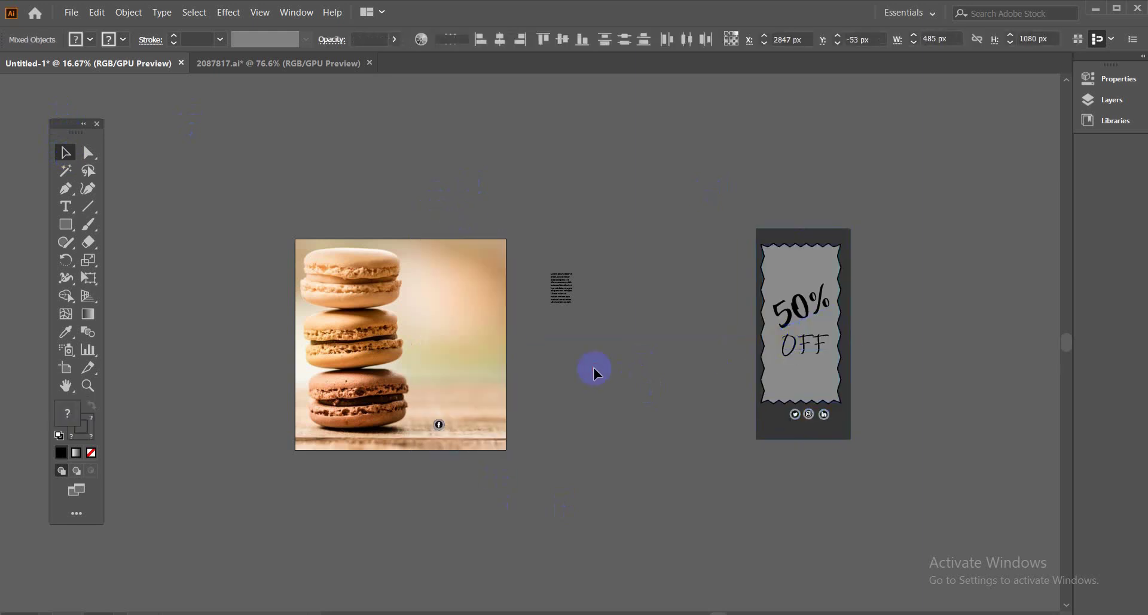
left_click_drag(475, 466, 647, 390)
left_click(563, 436)
Draw a black rectangle about 782 × 680 px over the macaron photo
key("m")
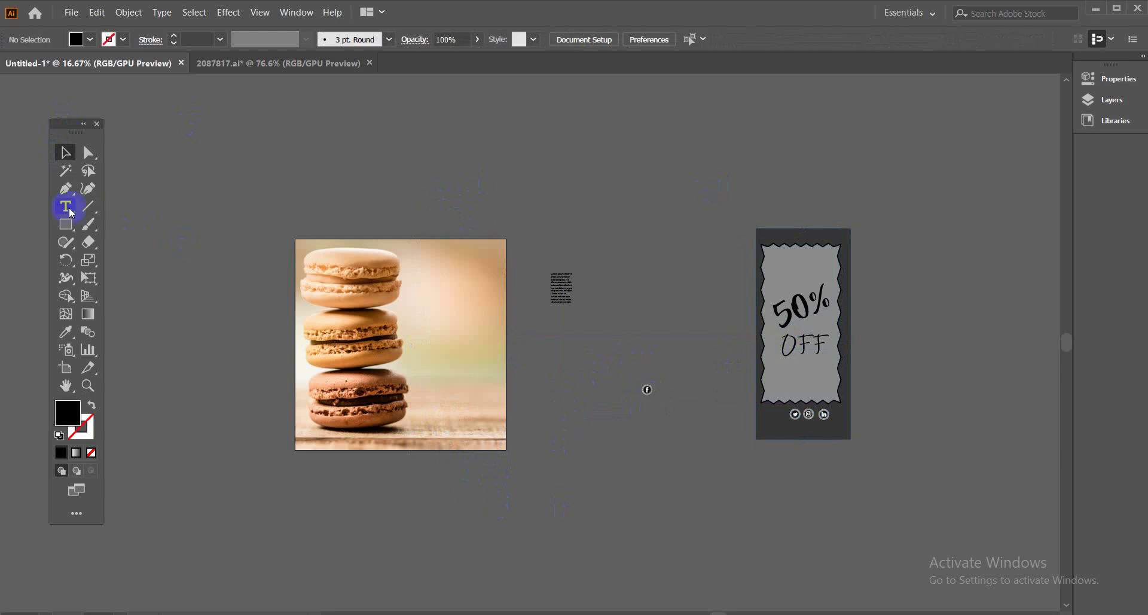
left_click_drag(322, 292, 475, 424)
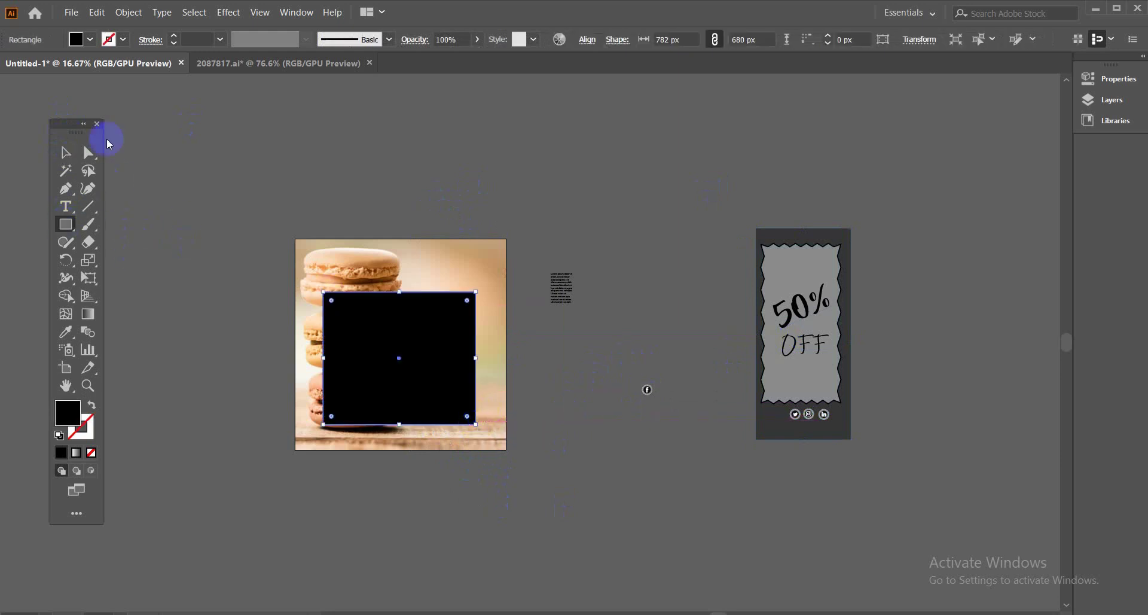
left_click(65, 152)
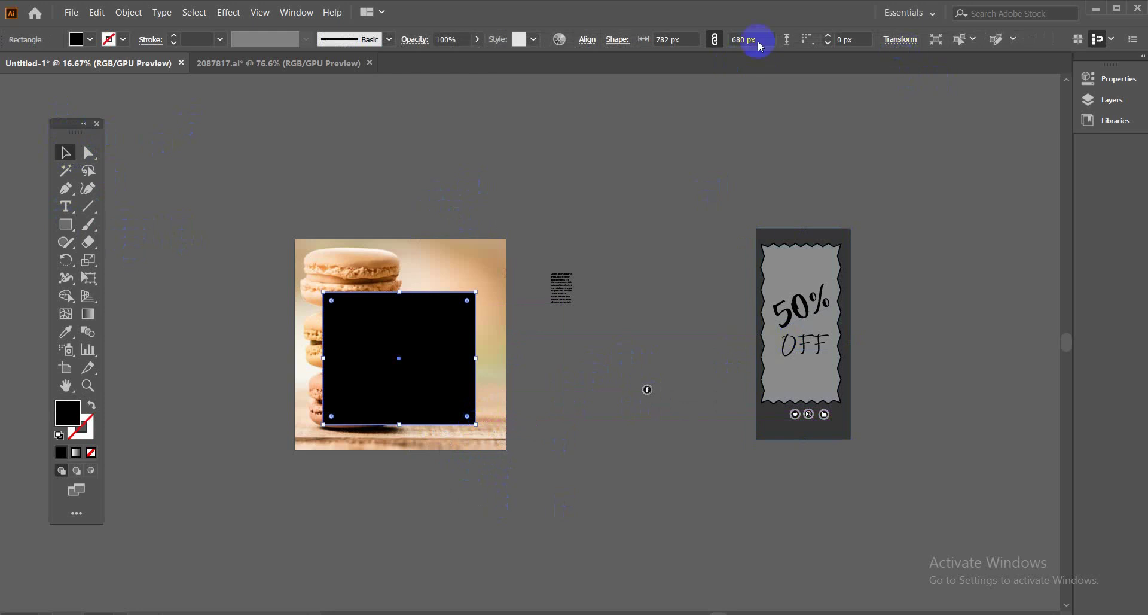
Centre the black rectangle horizontally and vertically on the artboard
left_click(288, 14)
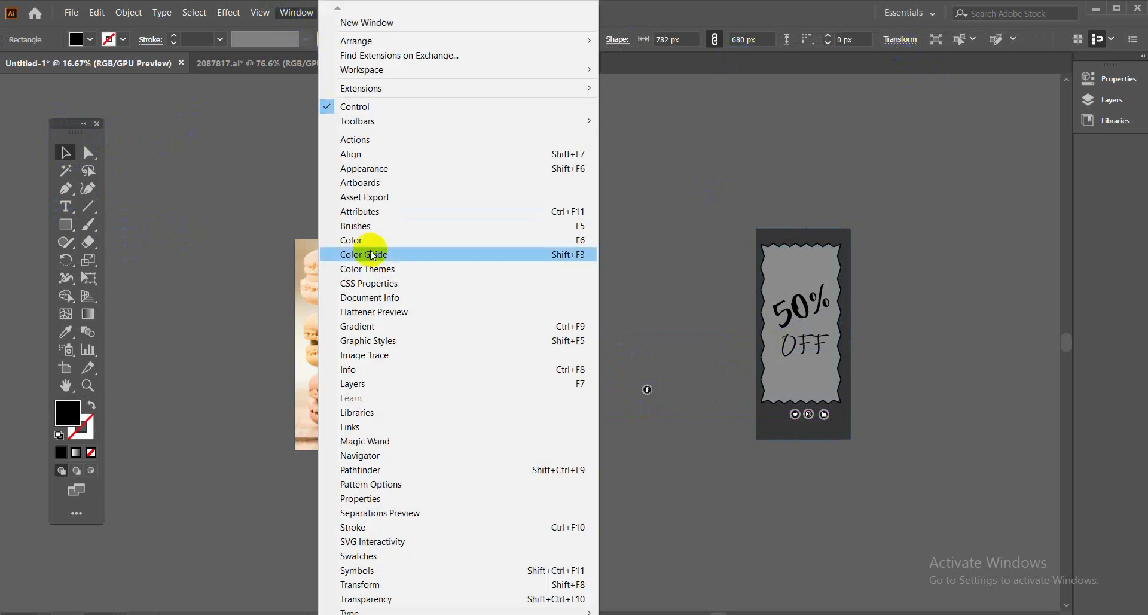
left_click(376, 159)
left_click_drag(307, 336, 736, 131)
left_click(765, 284)
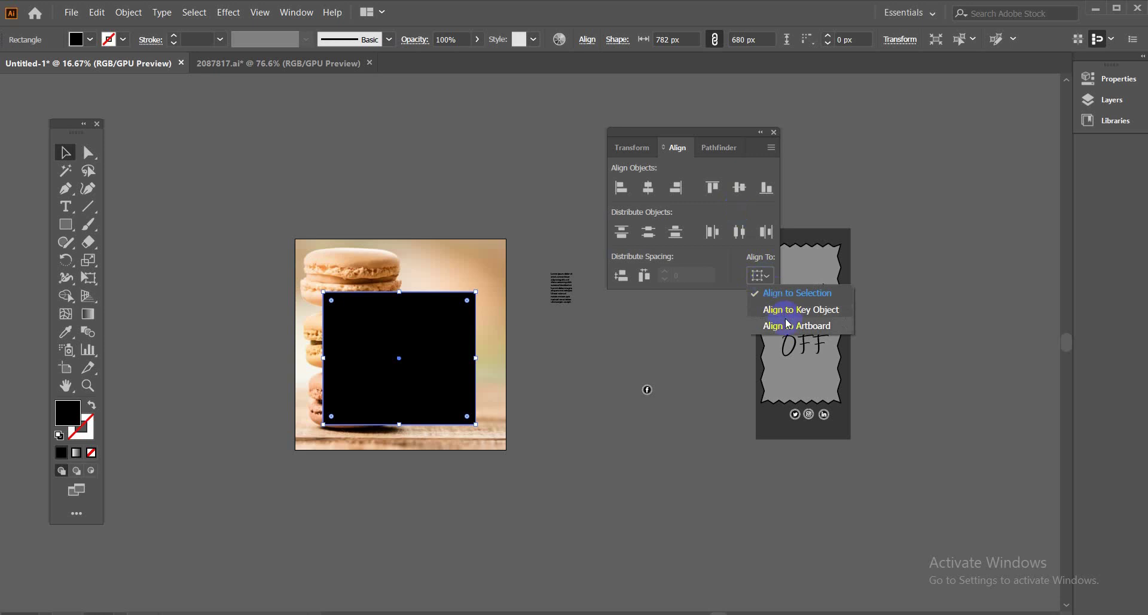
left_click(788, 326)
left_click(647, 188)
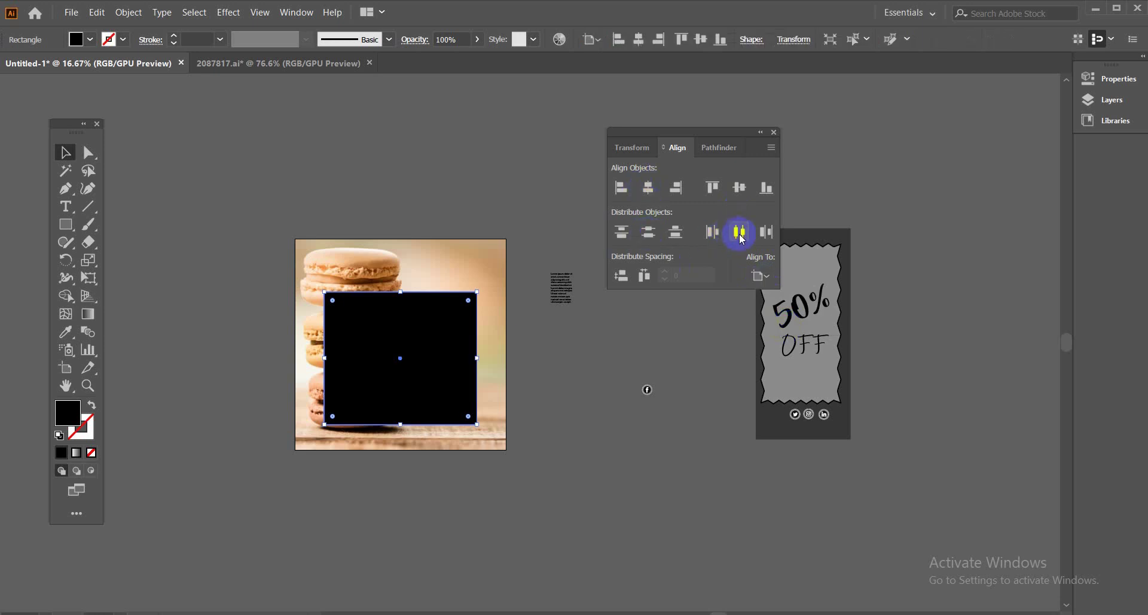
left_click(740, 188)
left_click(586, 406)
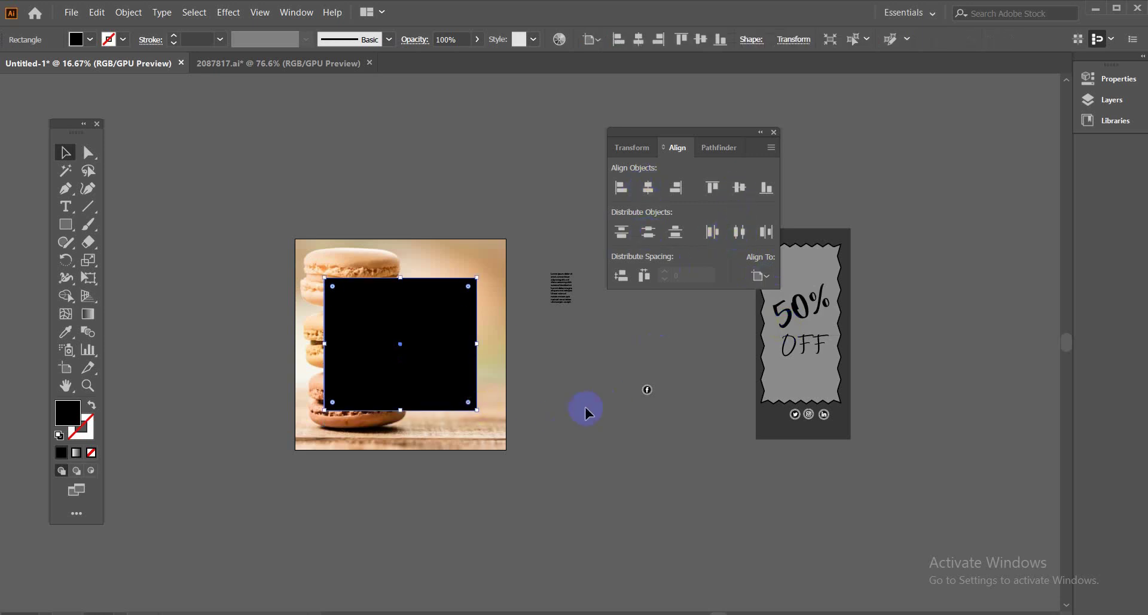
Scale the black rectangle up slightly about its centre and move its left edge inward to uncover more of the macarons
left_click(445, 350)
left_click_drag(480, 413, 488, 420)
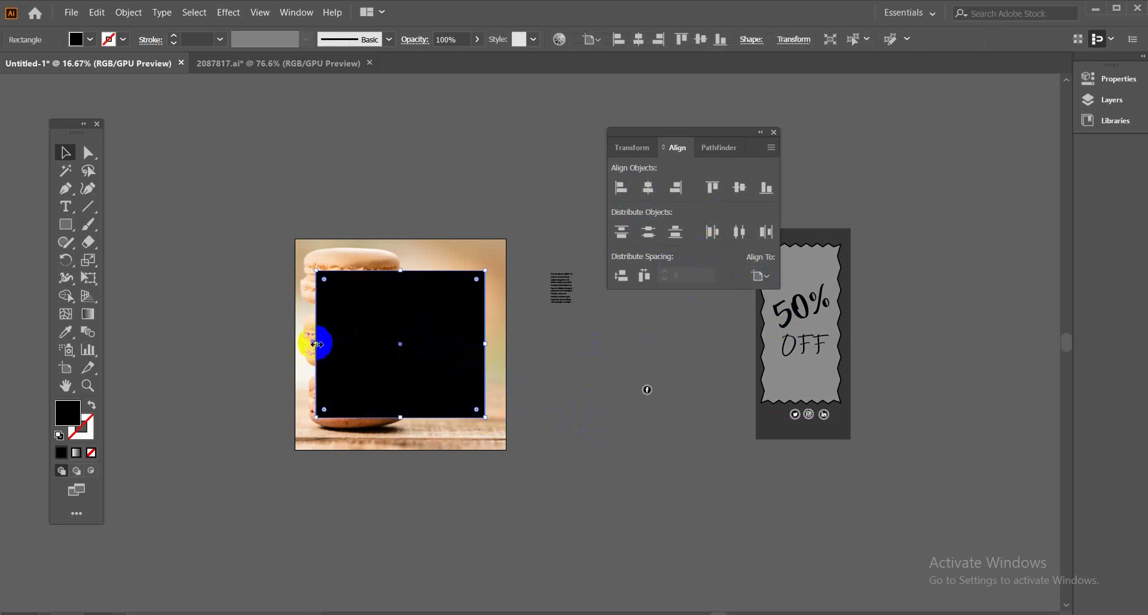
left_click_drag(316, 344, 352, 344)
left_click(549, 184)
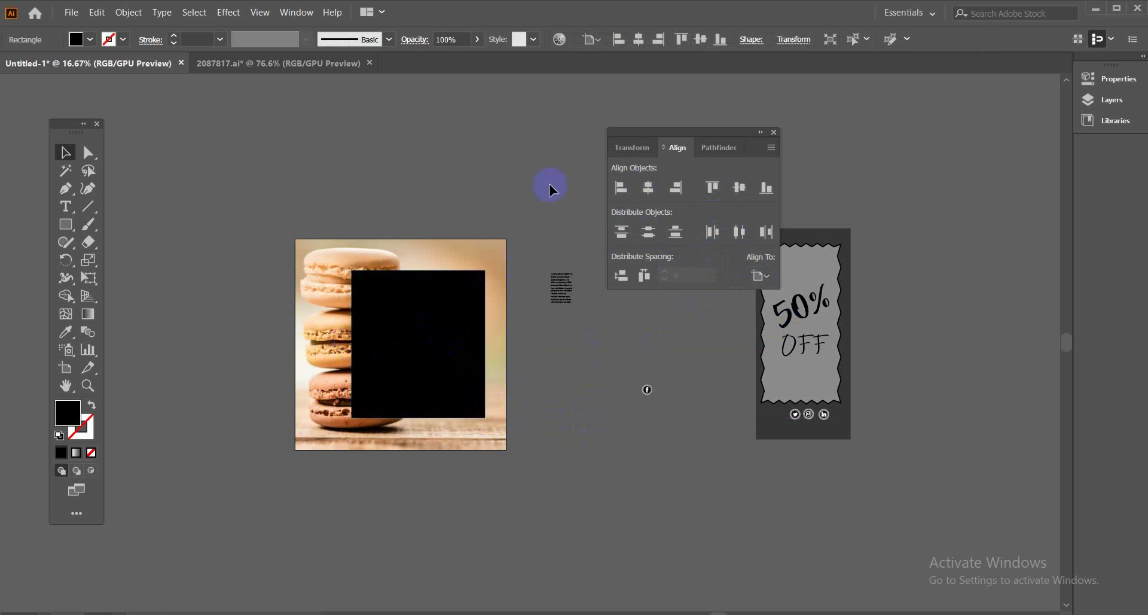
left_click(774, 133)
Add the letter "C" as text above the artboard and enlarge it to about 228 pt
key("t")
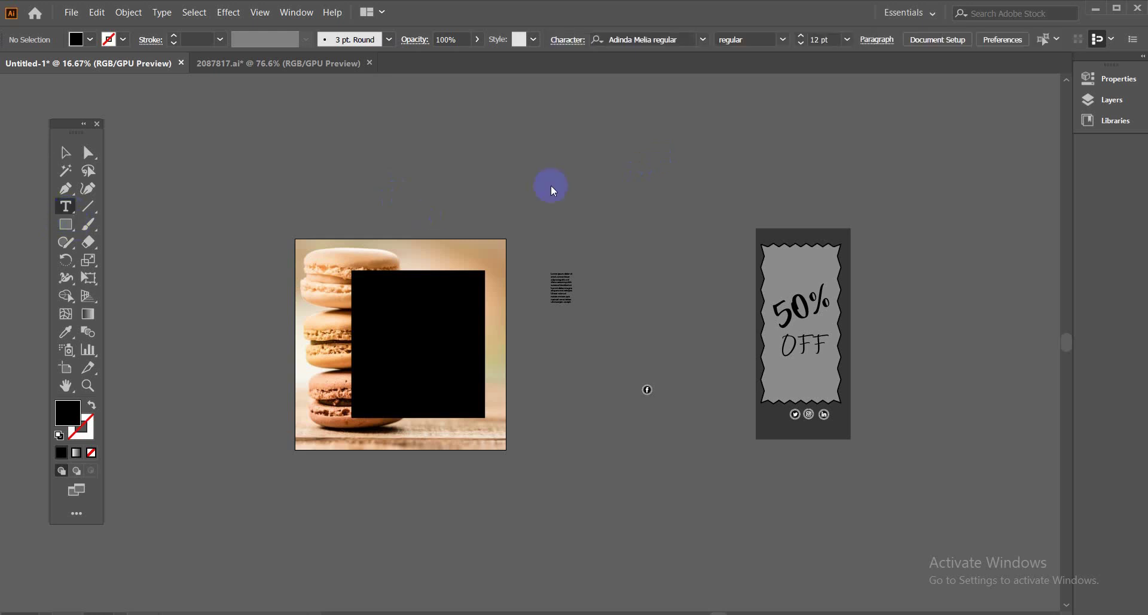
left_click(566, 180)
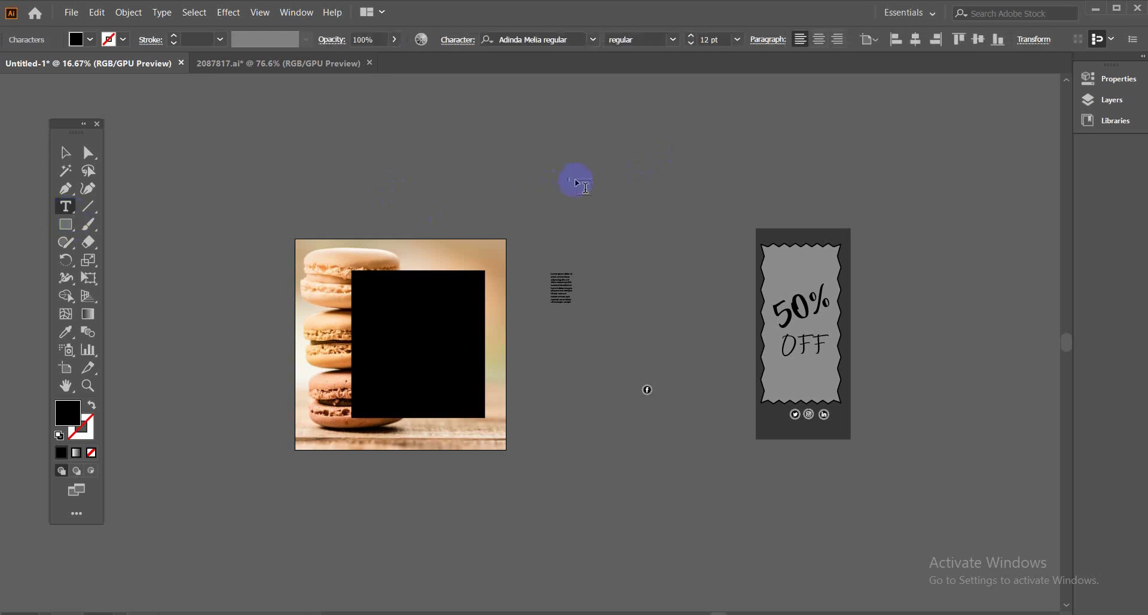
left_click(65, 153)
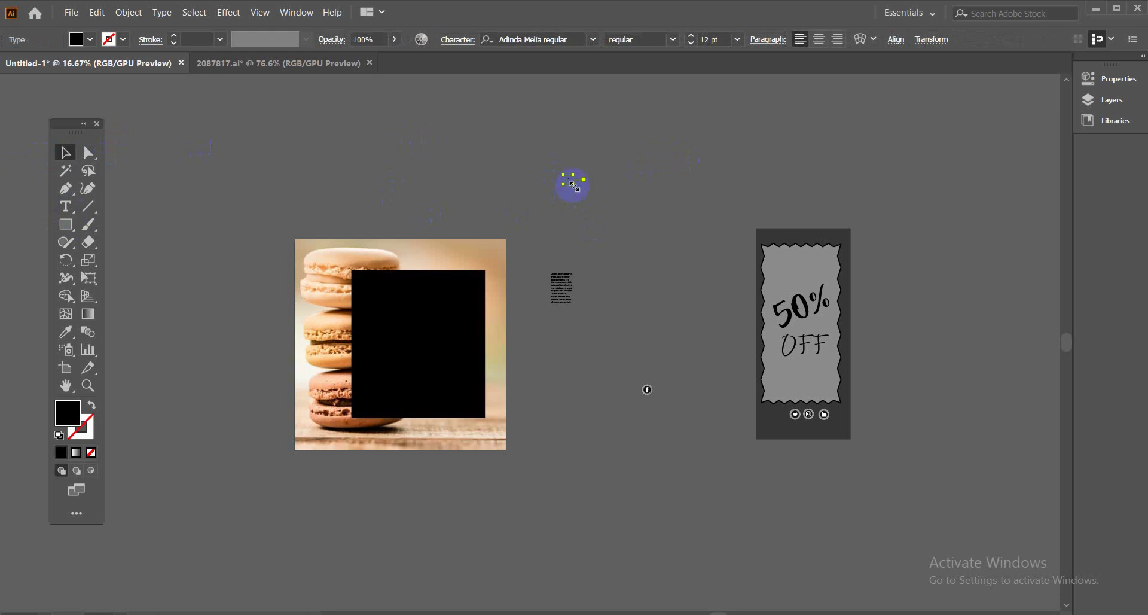
left_click_drag(573, 185, 669, 268)
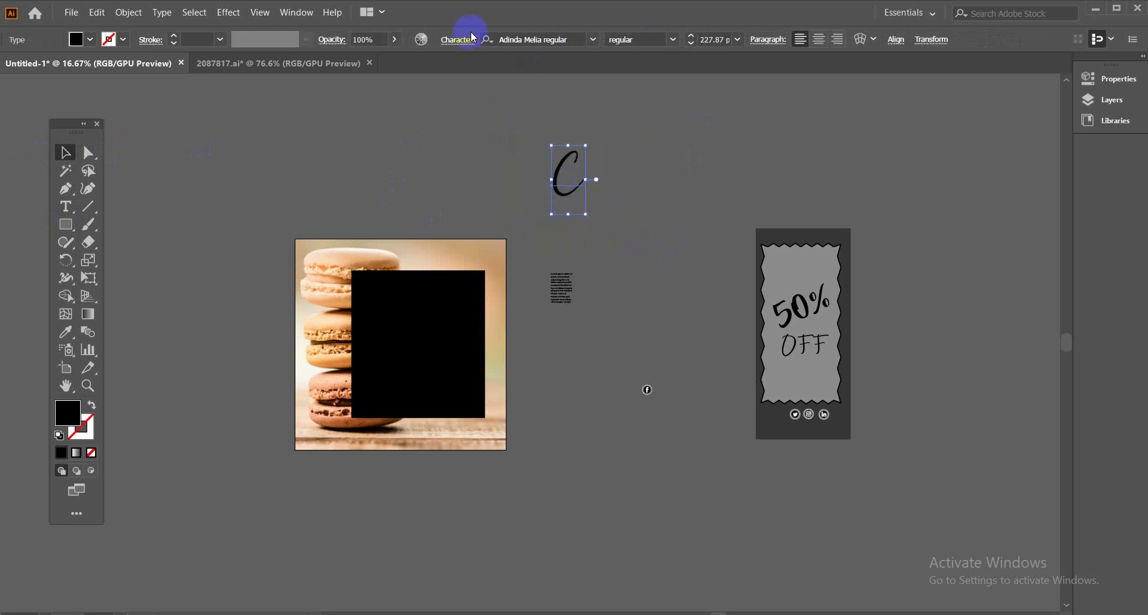
Fill the letter "C" with white and change its font to Ackbar
left_click(88, 39)
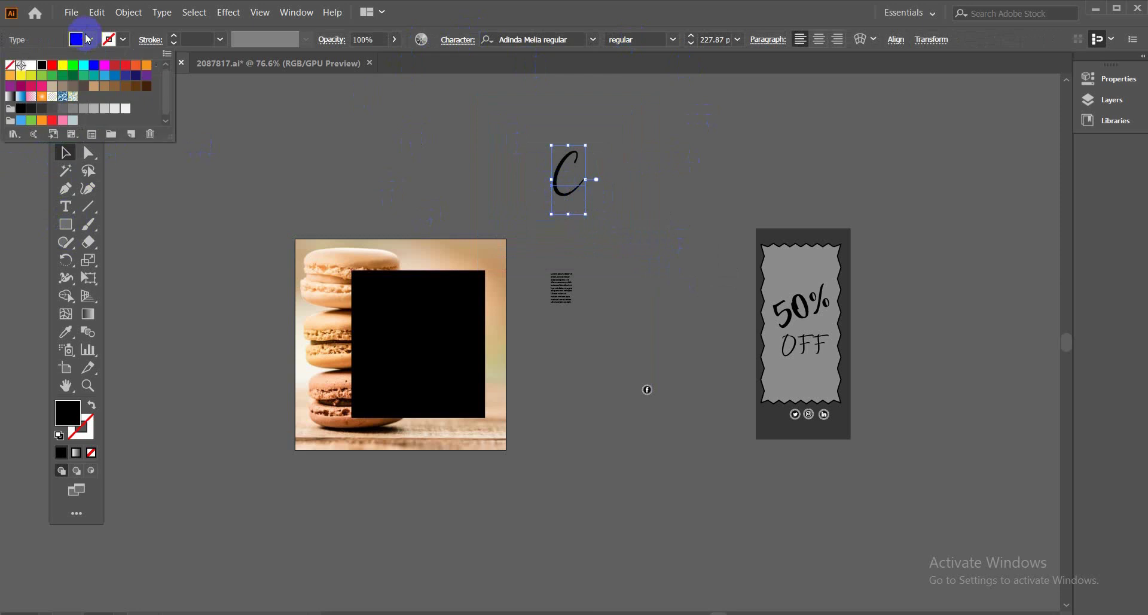
left_click(31, 65)
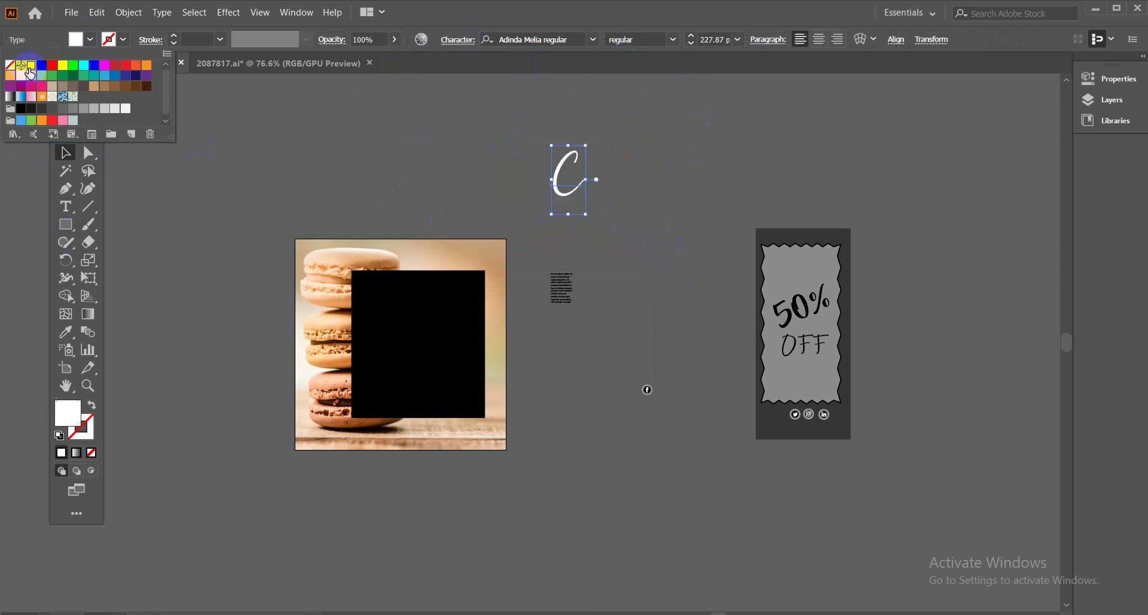
left_click(593, 45)
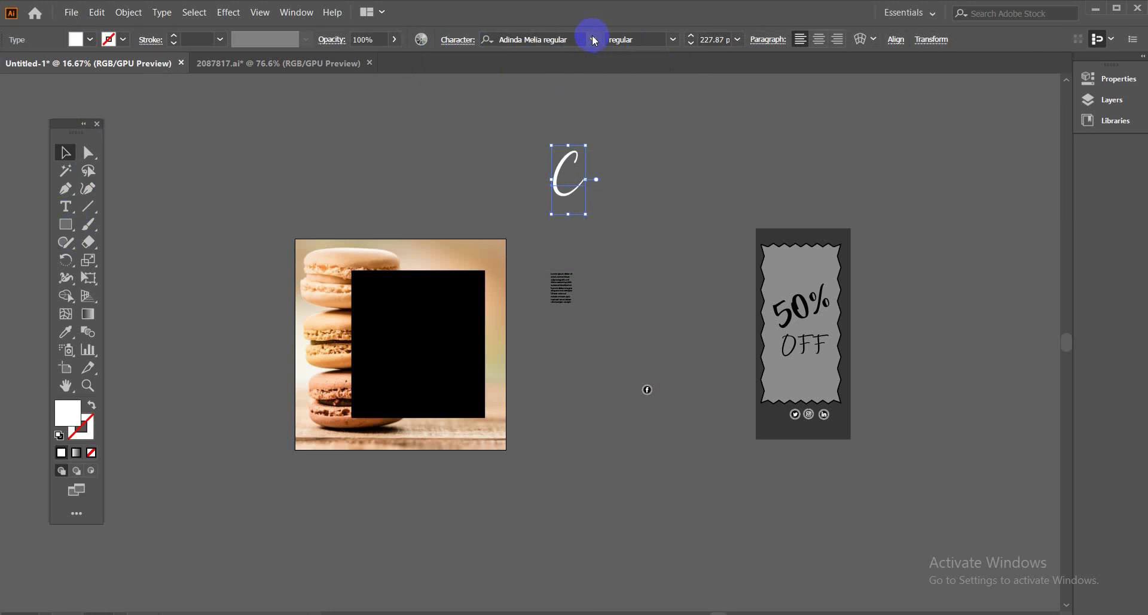
left_click(595, 41)
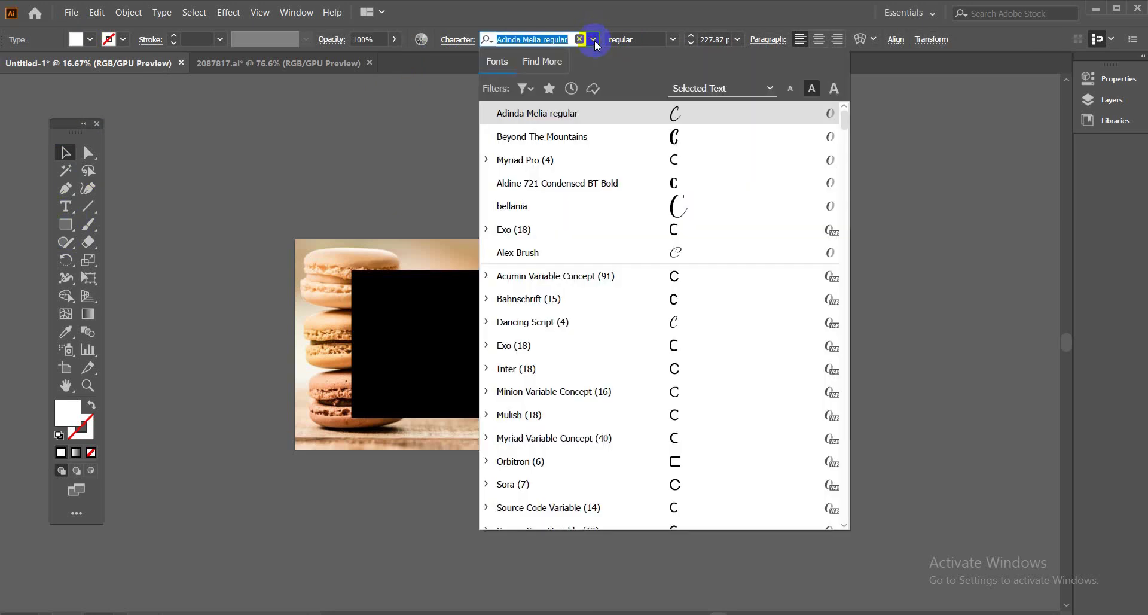
scroll(784, 235, "down", 5)
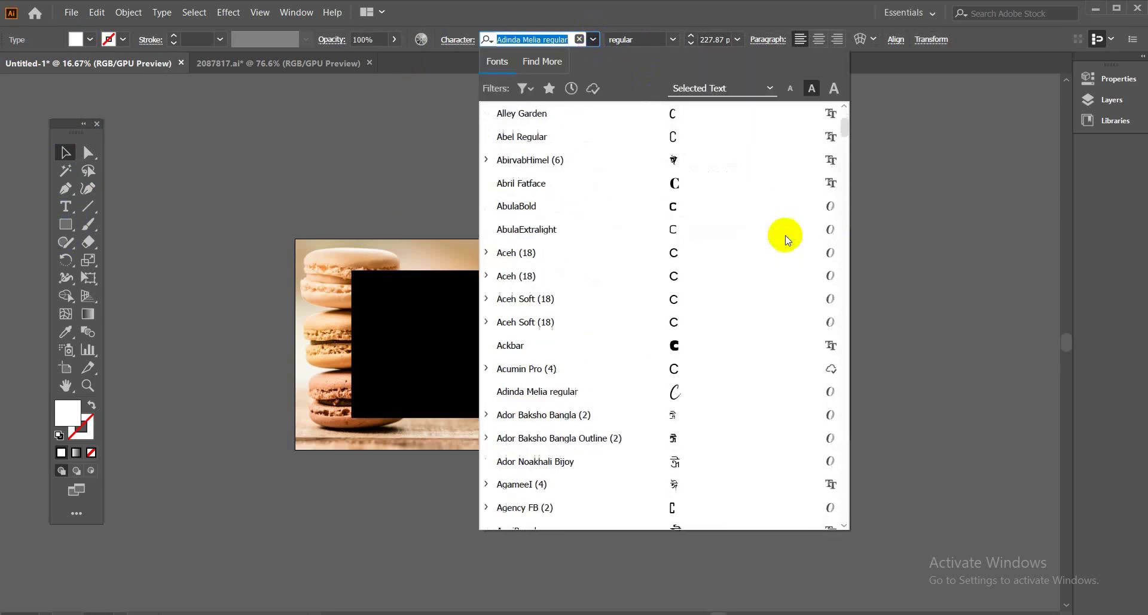
left_click(687, 351)
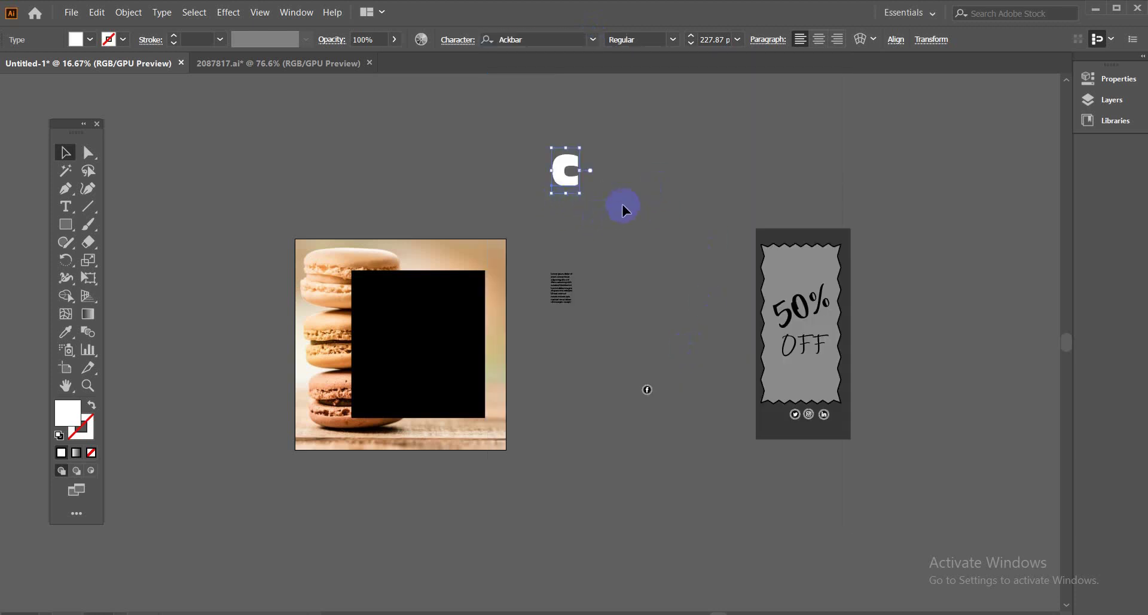
Duplicate the white letter "C" above the macaron artboard and expand the copy's object and fill into shapes
left_click_drag(564, 172, 351, 188)
left_click(128, 12)
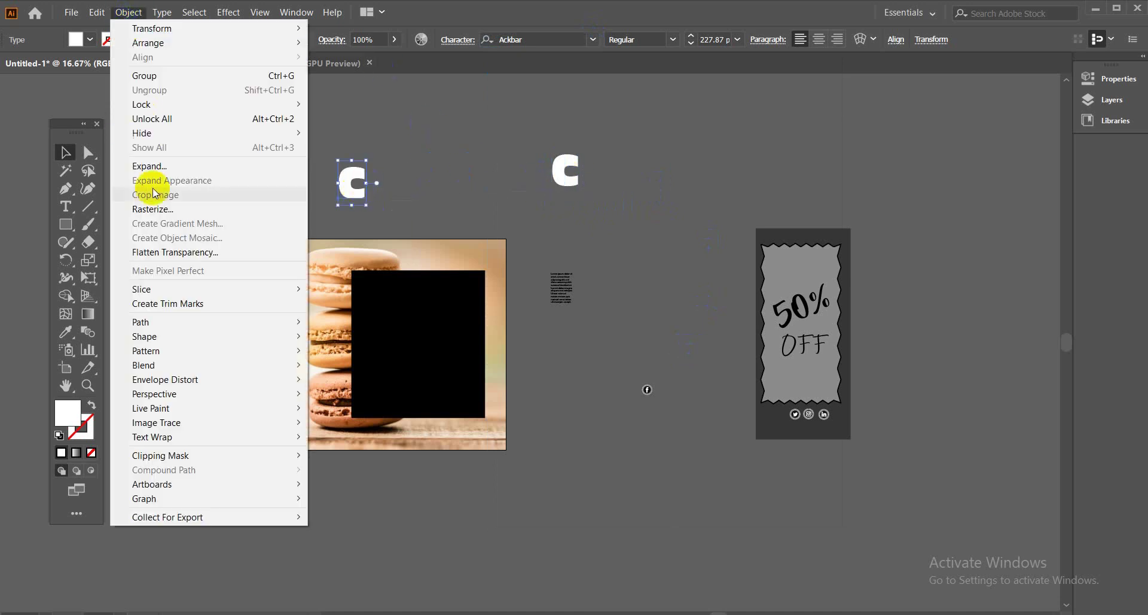
left_click(163, 167)
left_click(662, 323)
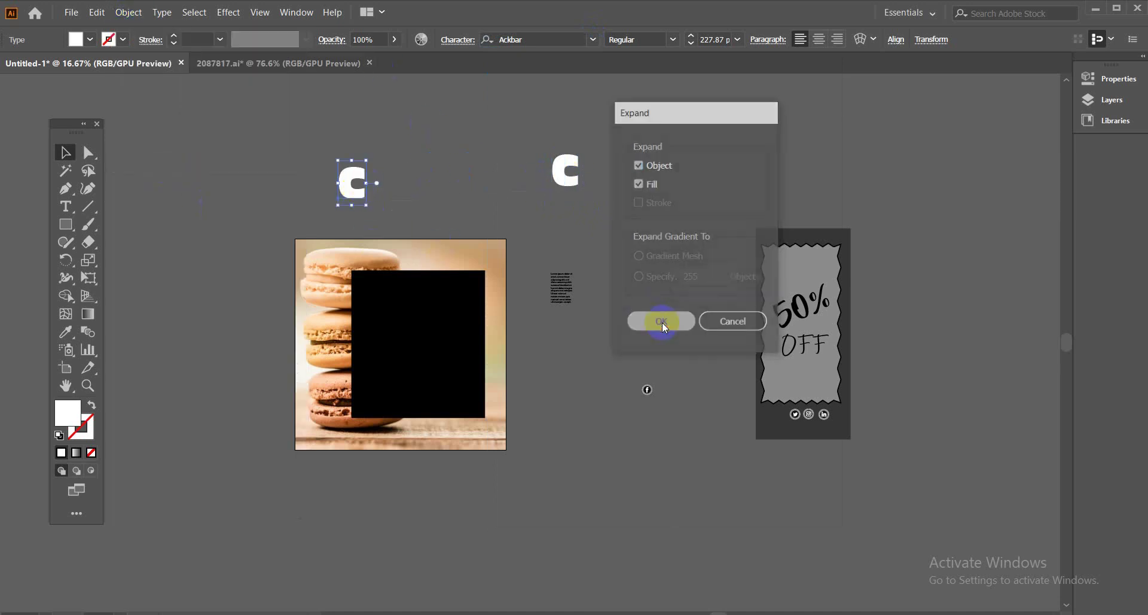
Move the expanded "C" onto the black rectangle, aligned to its upper-left corner, and enlarge it to over half the rectangle's width
key("ctrl+plus")
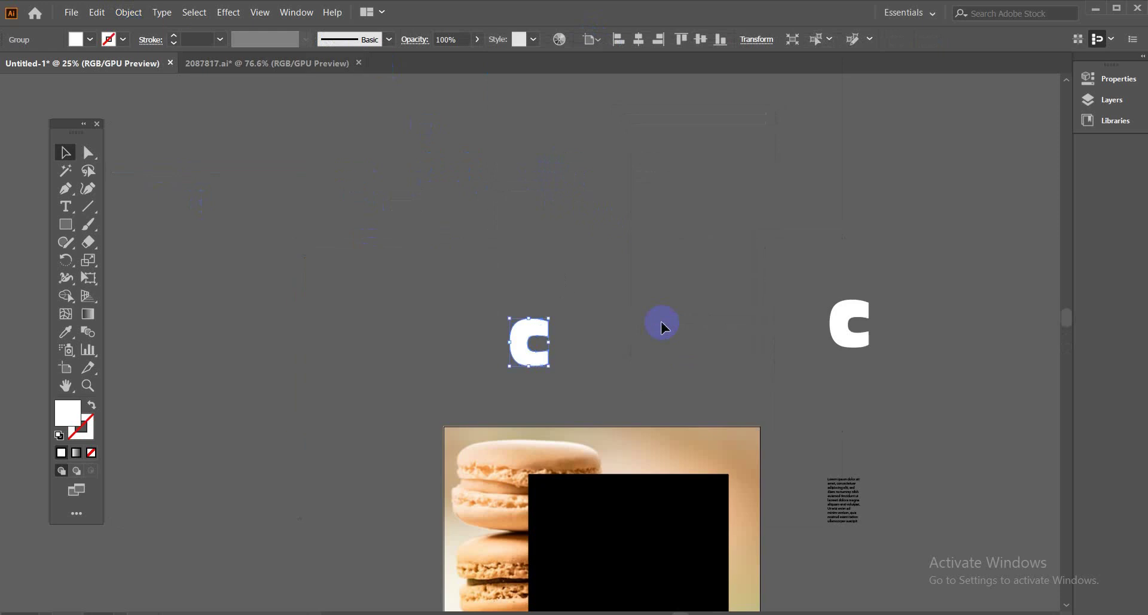
left_click_drag(698, 356, 626, 174)
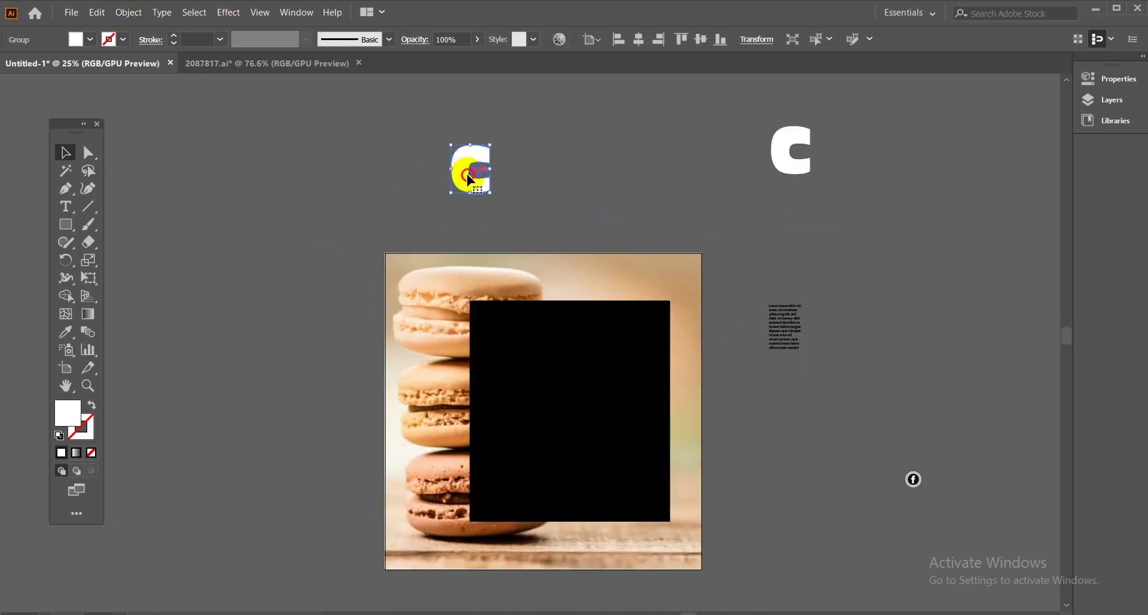
left_click_drag(470, 180, 555, 400)
left_click_drag(471, 333, 494, 377)
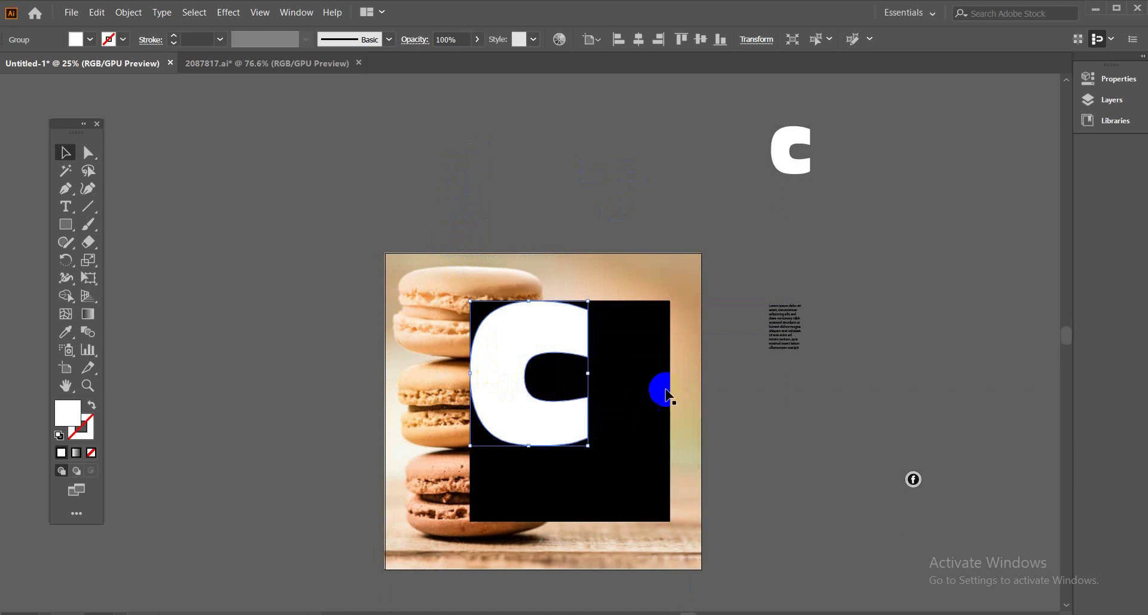
Place a copy of the large "C" left of the artboard and cut the original's shape out of the black rectangle with Shape Builder
left_click_drag(774, 407, 812, 392)
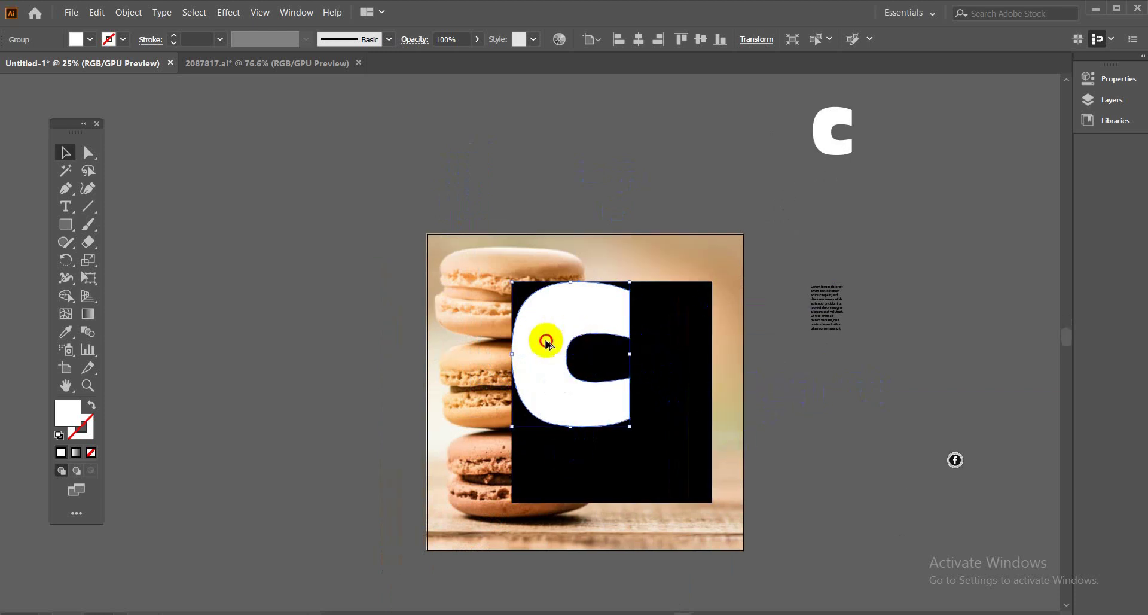
left_click_drag(546, 339, 179, 211)
left_click(574, 312)
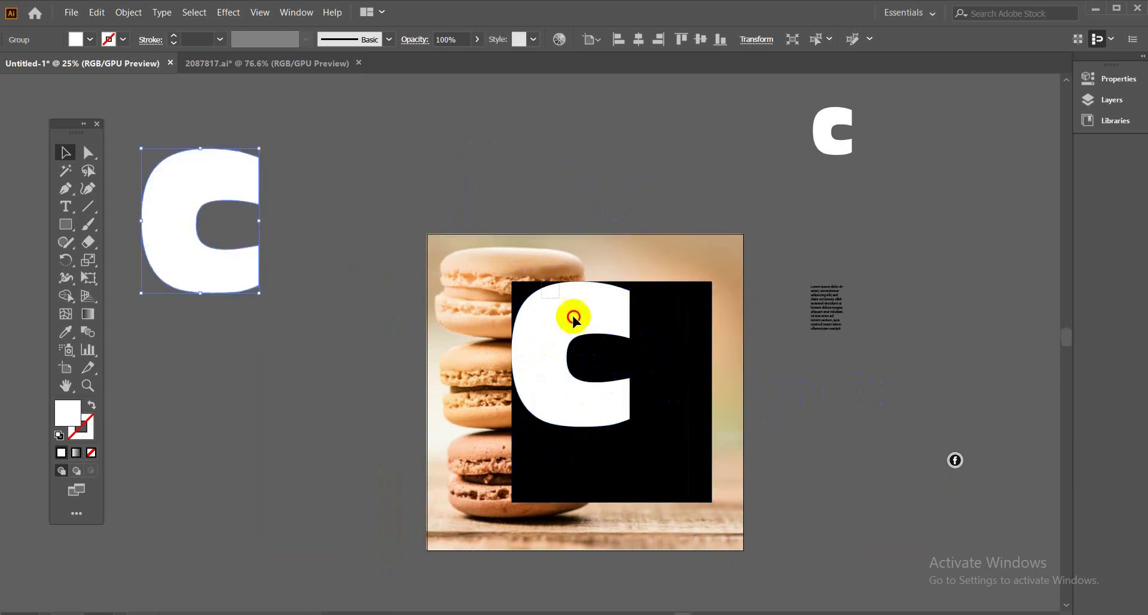
left_click(591, 358, "shift")
left_click(66, 296)
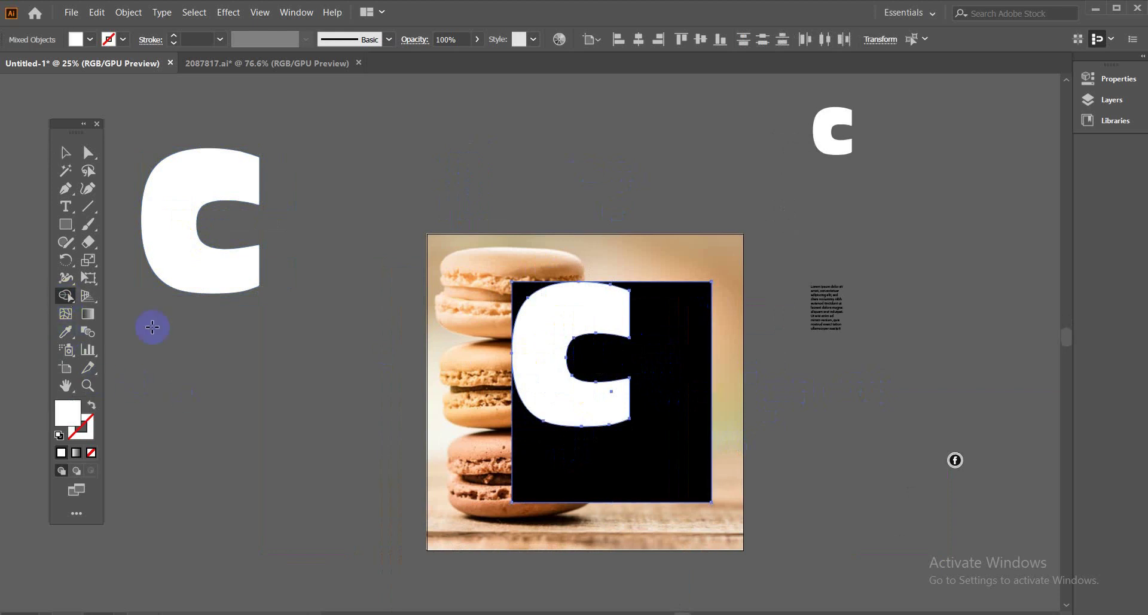
left_click(561, 333, "alt")
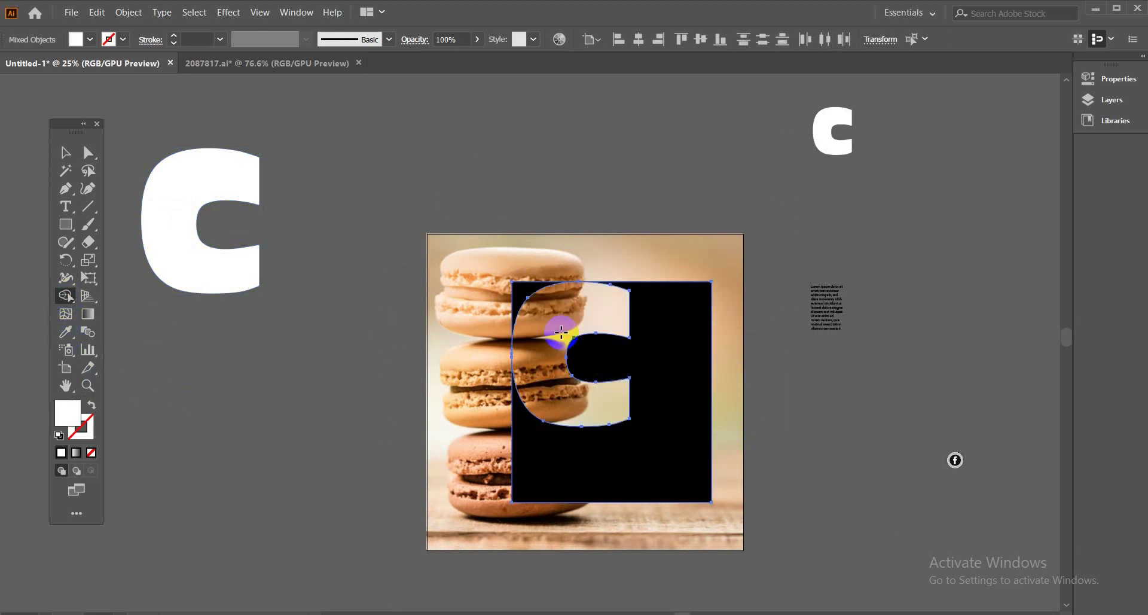
left_click(67, 154)
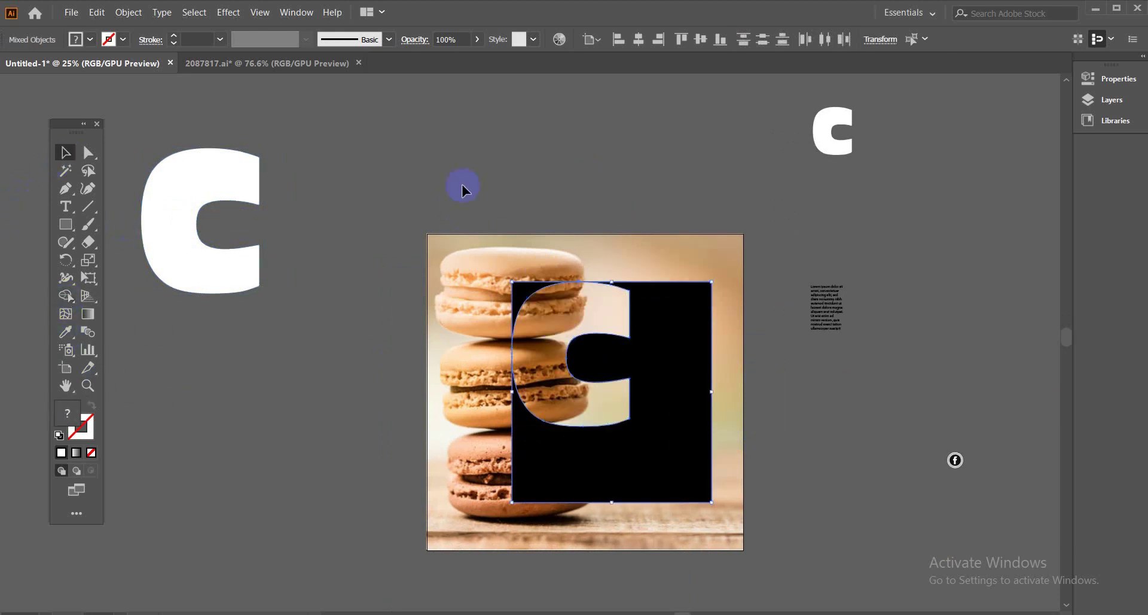
left_click(563, 187)
Fit the large "C" copy exactly over the cut-out in the black rectangle and fill it with bright green
left_click_drag(687, 182, 597, 163)
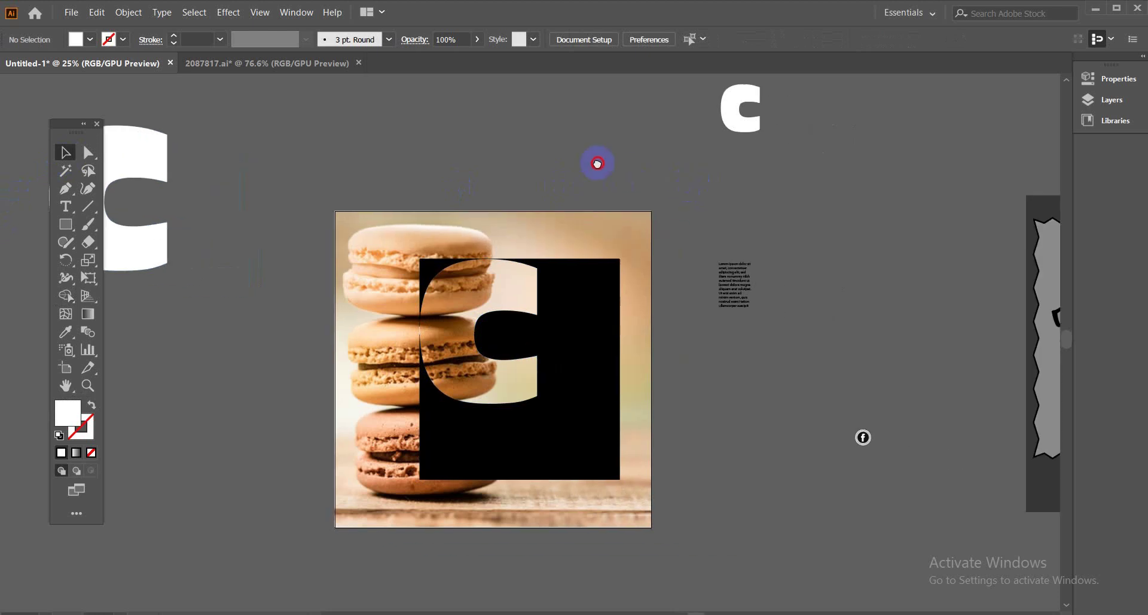
left_click_drag(149, 164, 519, 297)
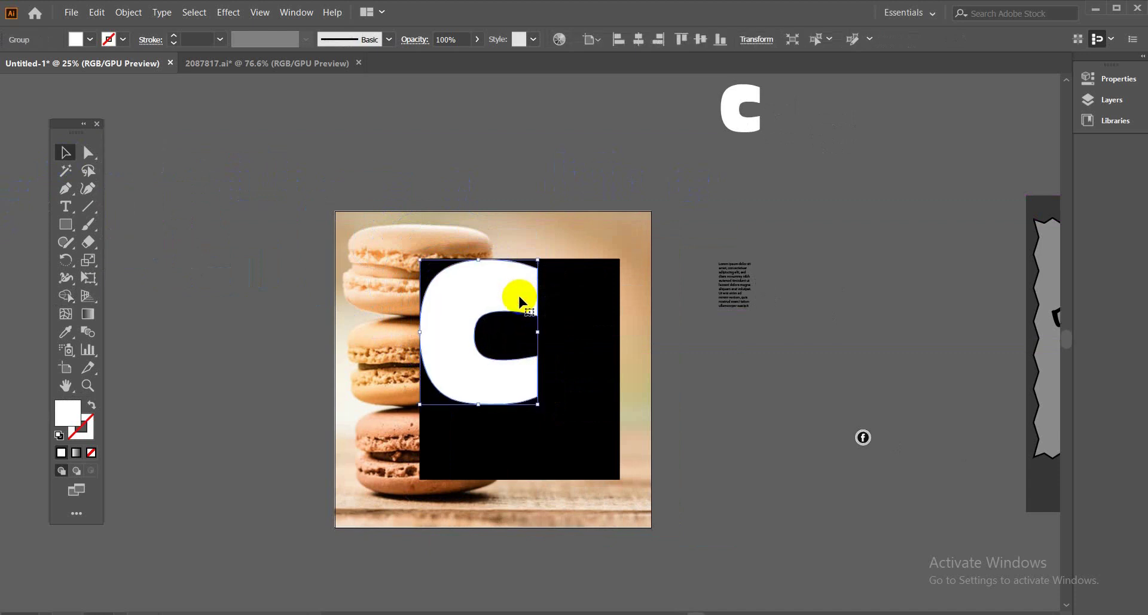
left_click(89, 39)
left_click(74, 72)
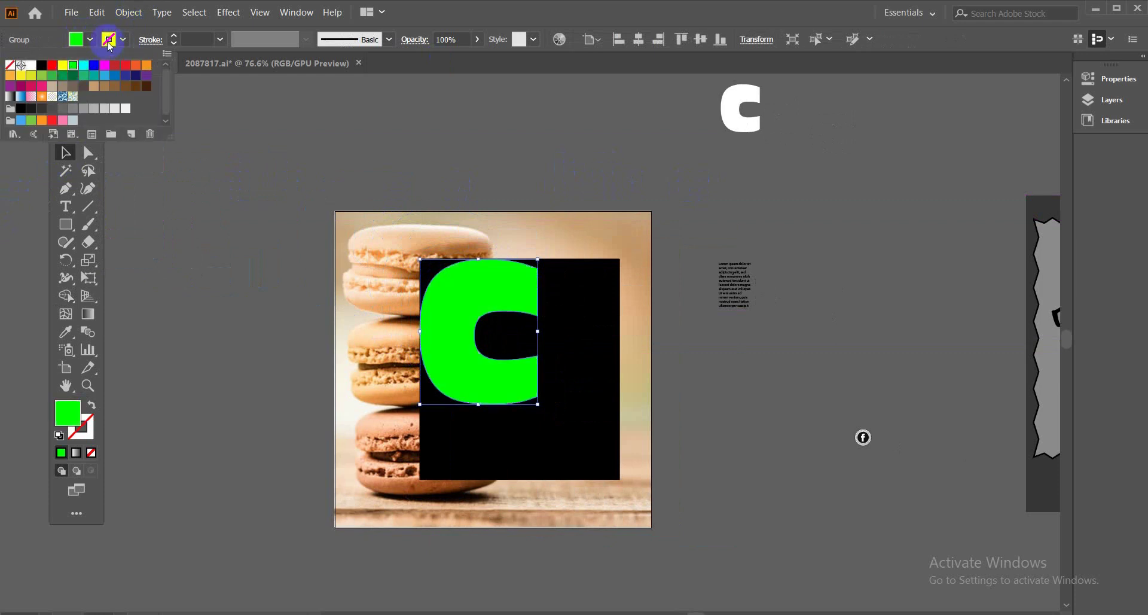
Blend the green "C" with the photo, trying Multiply and Hard Light and settling on a mode that tints the macarons light green
left_click(293, 18)
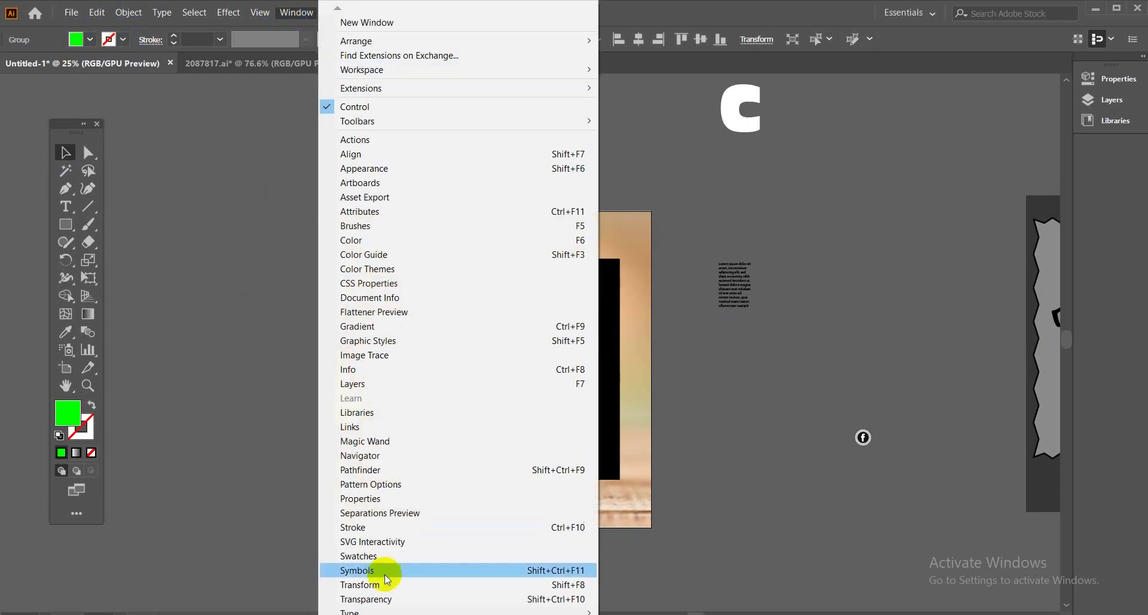
left_click(393, 598)
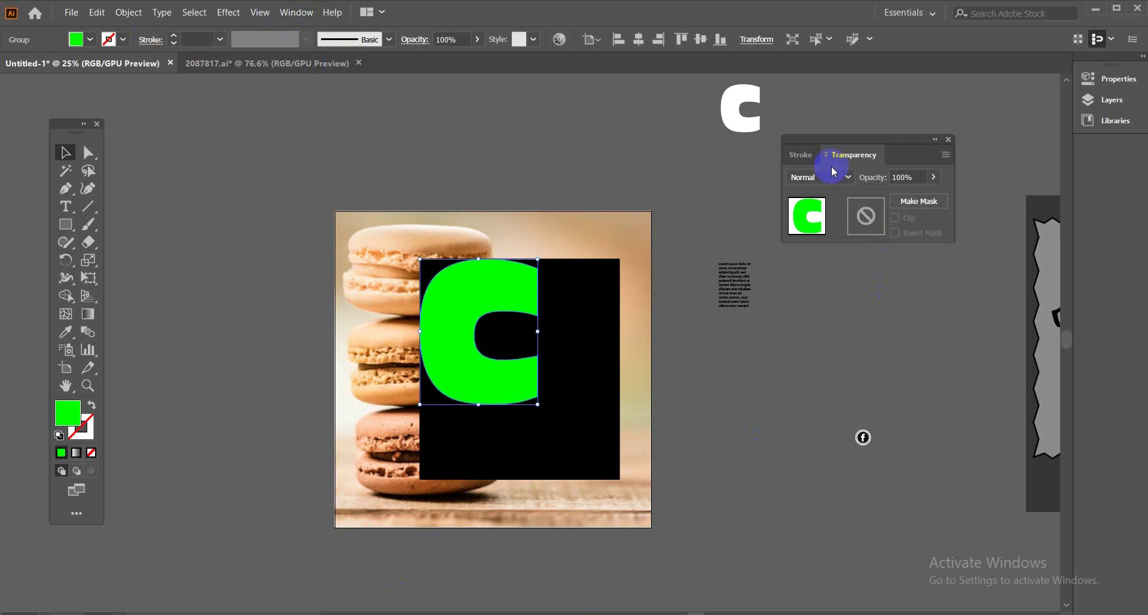
left_click(830, 177)
left_click(818, 231)
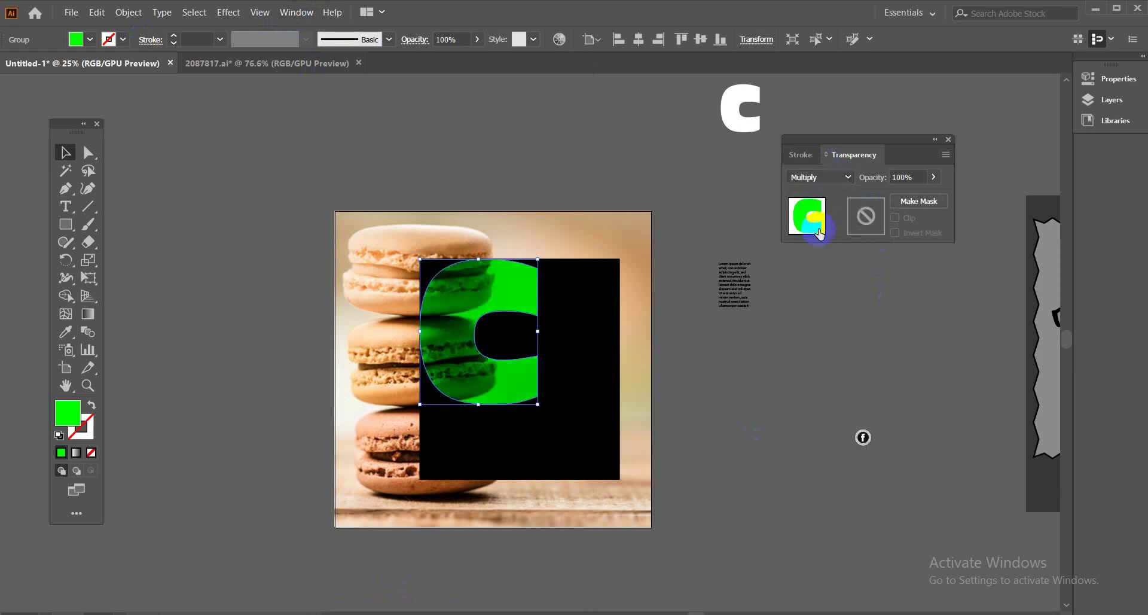
left_click(830, 179)
left_click(824, 354)
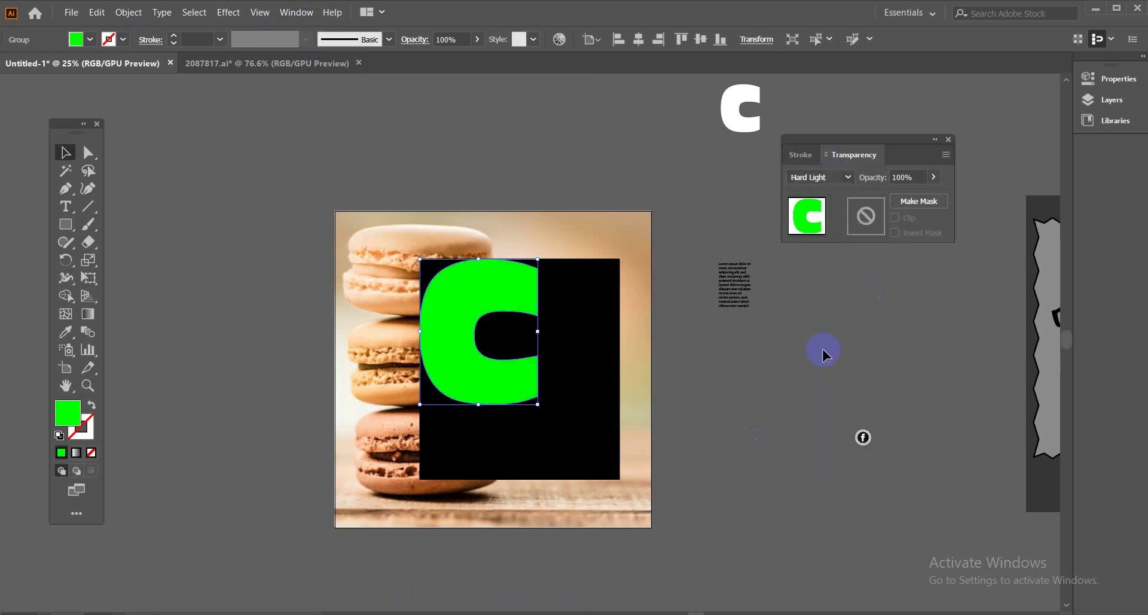
left_click(818, 178)
left_click(808, 346)
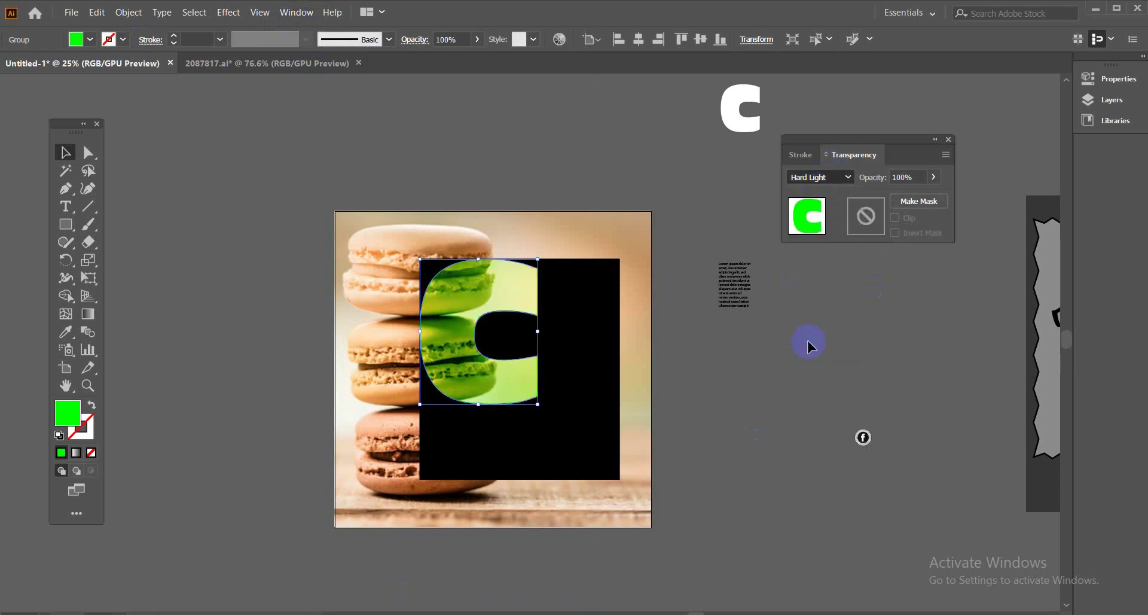
left_click(725, 376)
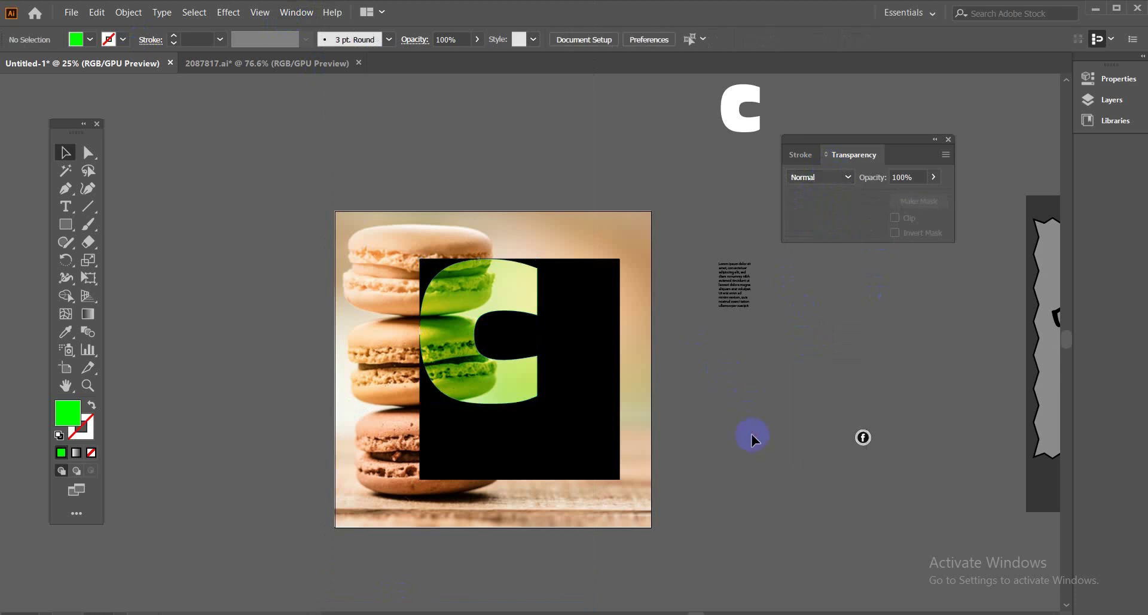
Scale the black rectangle and the green "C" up together about their common centre
left_click_drag(377, 255, 590, 530)
left_click_drag(620, 479, 599, 465)
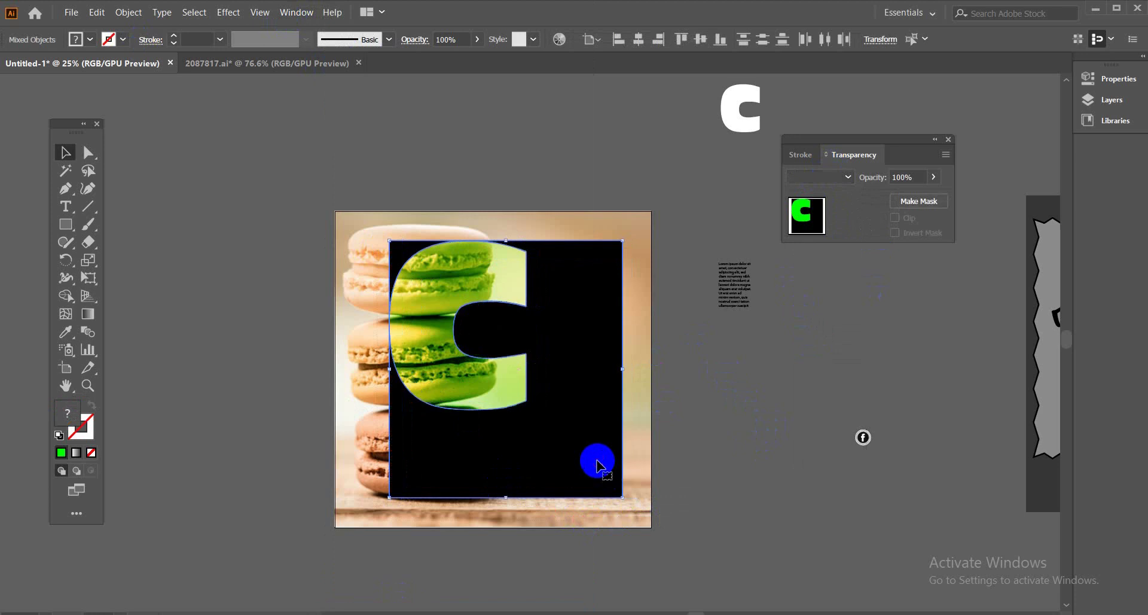
left_click(759, 463)
scroll(798, 441, "right", 2)
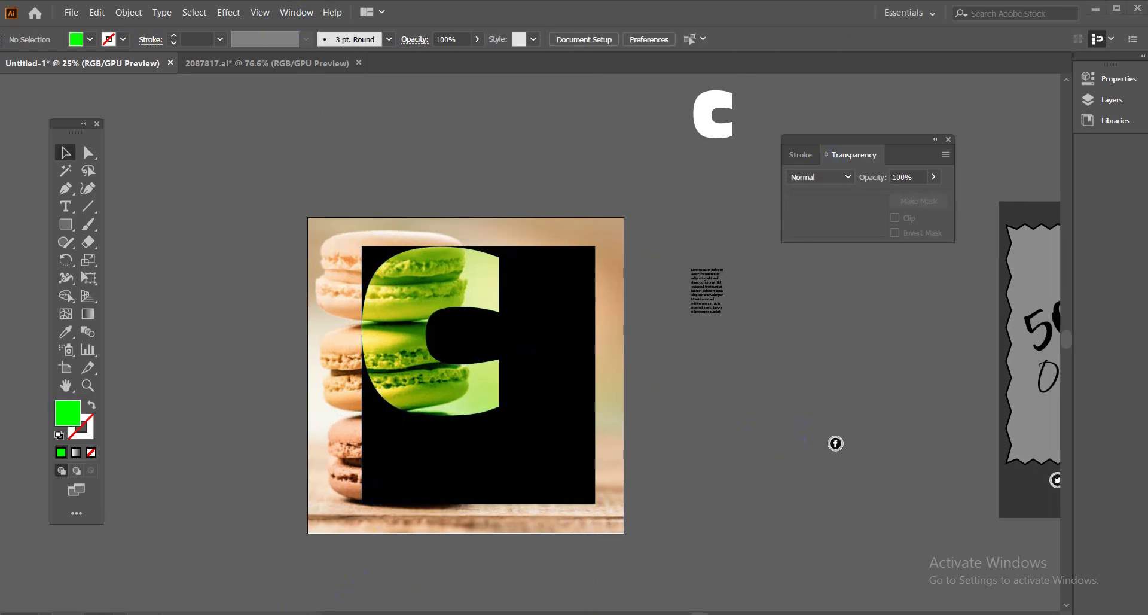
Switch to the browser, close the banner pack preview and examine the Real Estate Social Media Banner design and its description
left_click(218, 562)
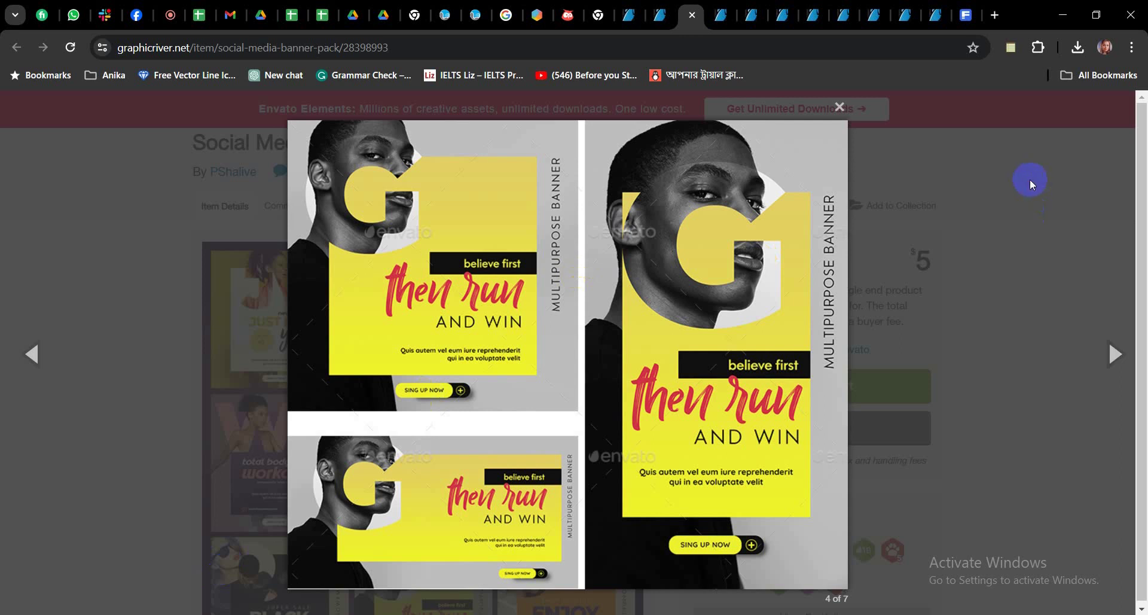
left_click(1031, 184)
left_click(722, 18)
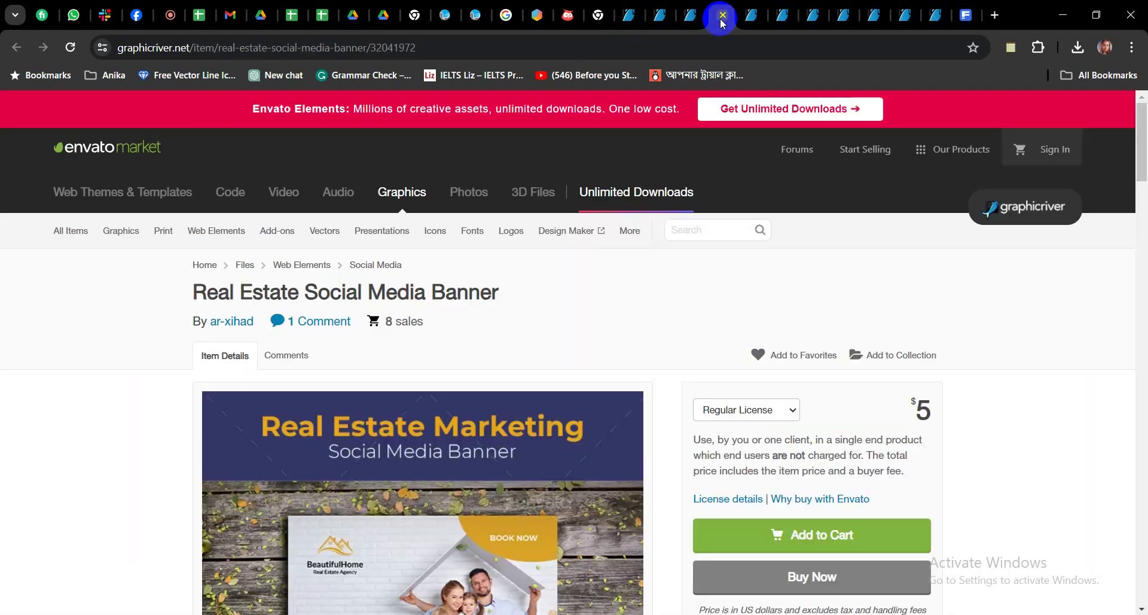
scroll(651, 318, "down", 6)
scroll(500, 369, "down", 1)
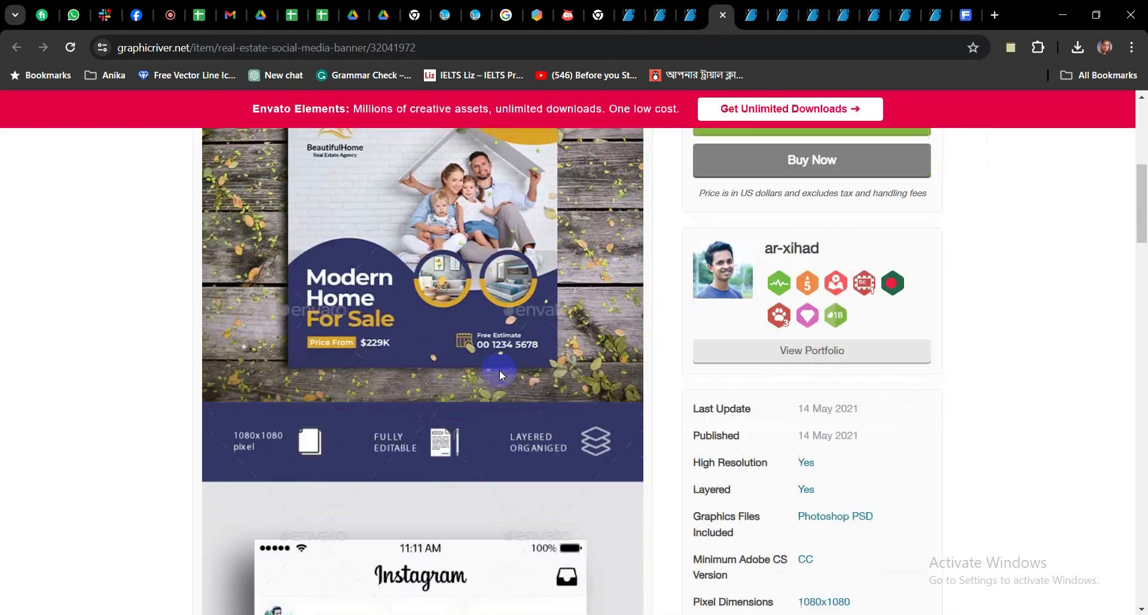
scroll(500, 370, "down", 4)
scroll(497, 357, "down", 5)
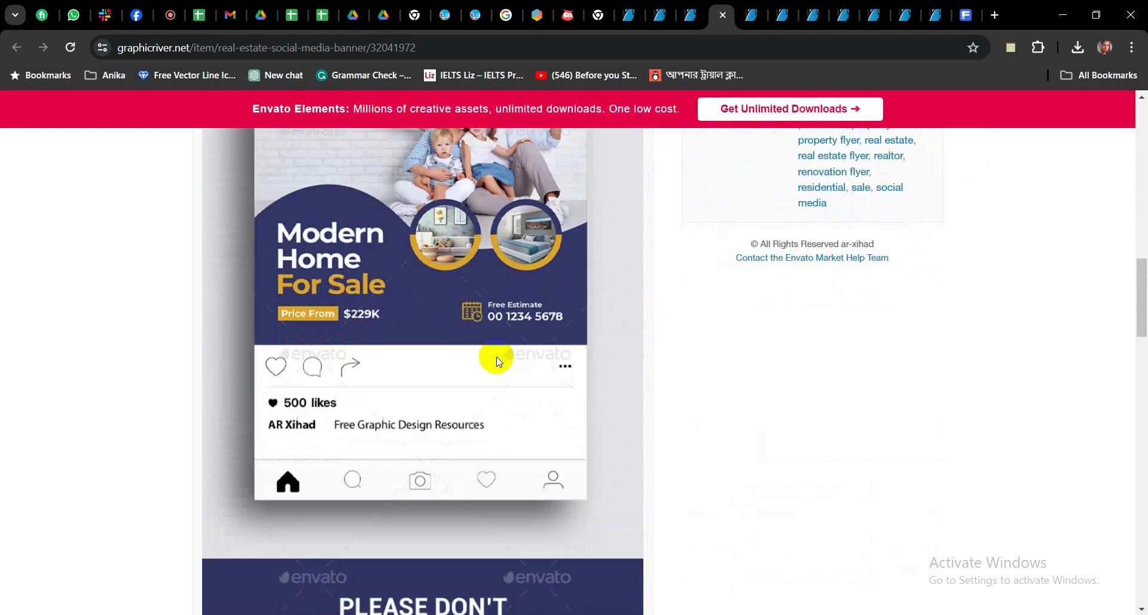
scroll(496, 356, "down", 12)
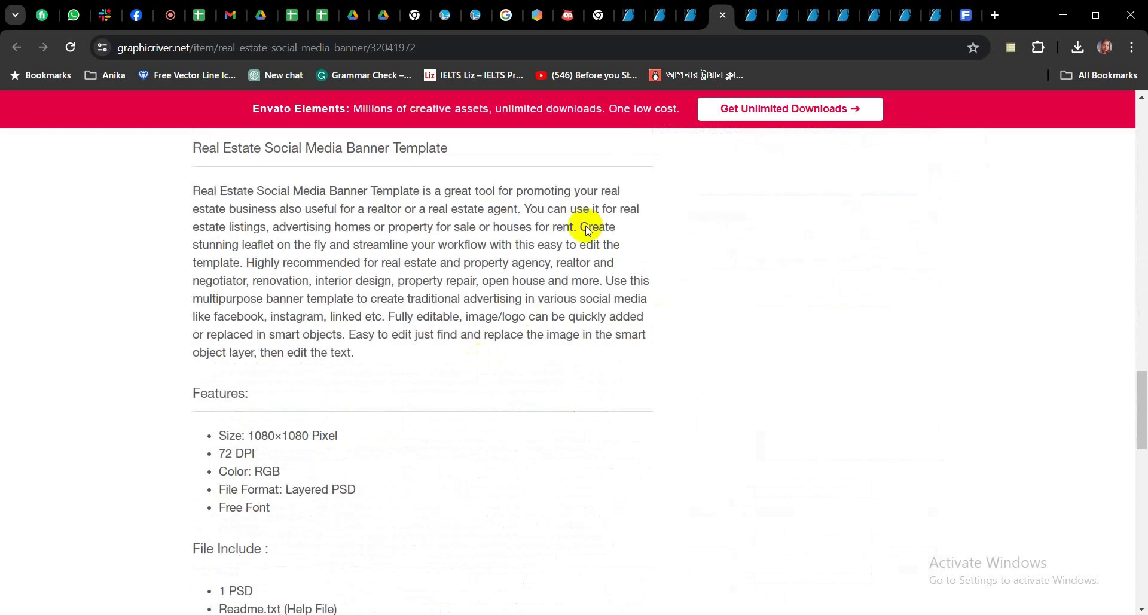
Examine the Sports and Valentine Social Media Banner designs on GraphicRiver and return to the Google Meet call
left_click(753, 15)
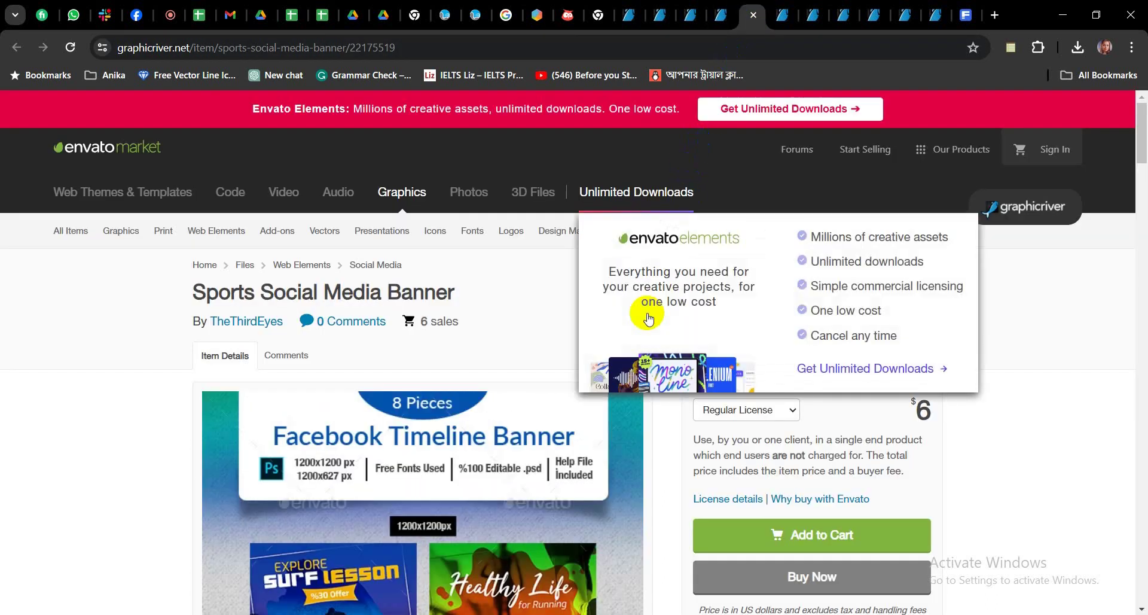
scroll(647, 318, "down", 15)
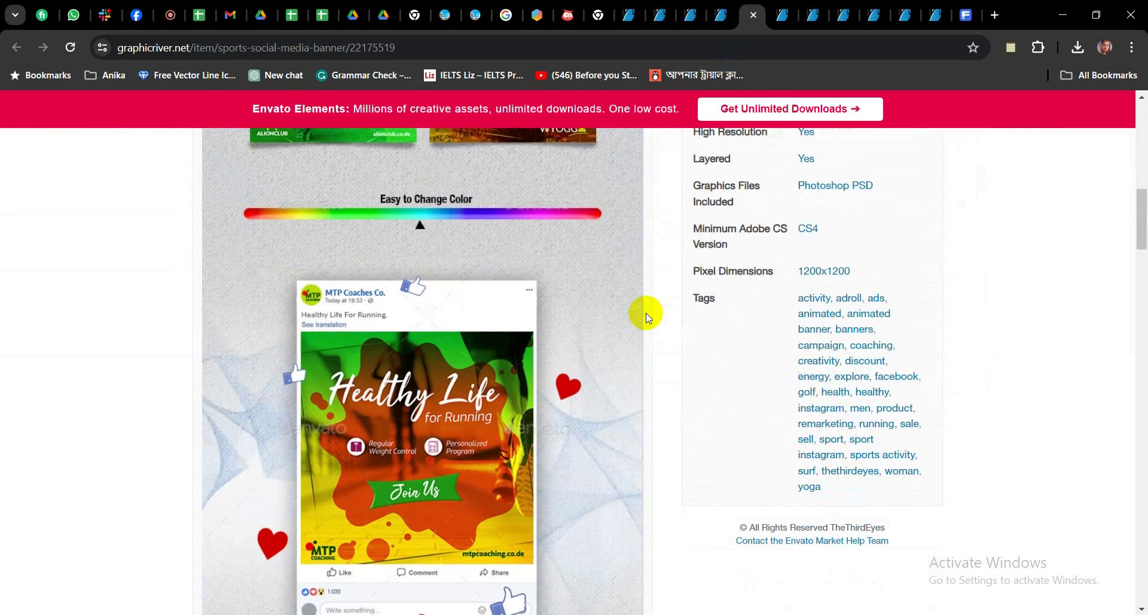
scroll(647, 317, "down", 10)
left_click(783, 13)
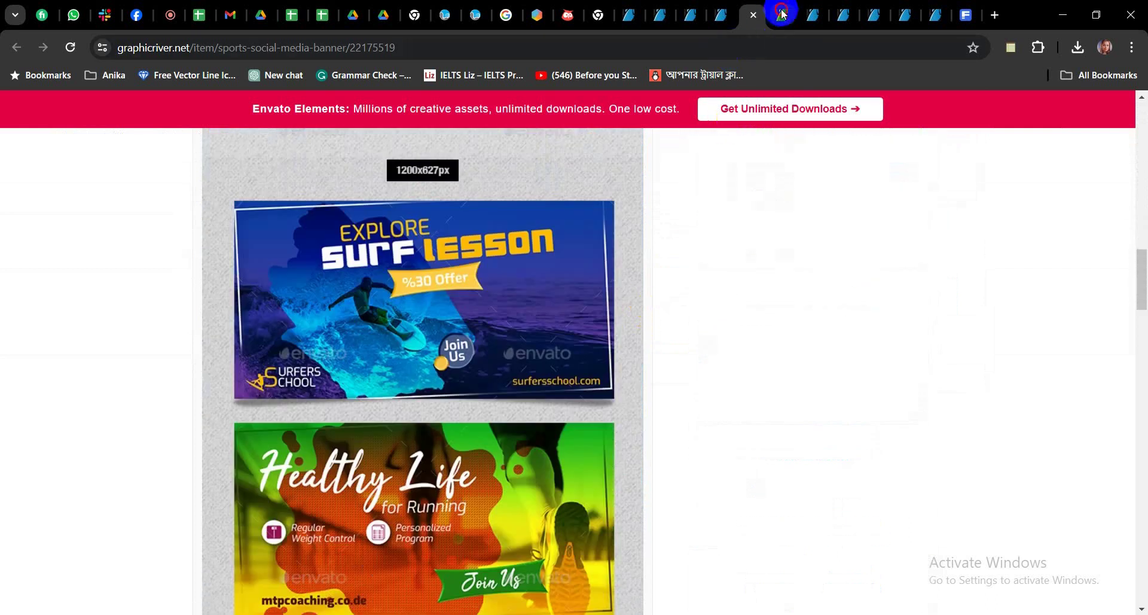
scroll(688, 311, "down", 8)
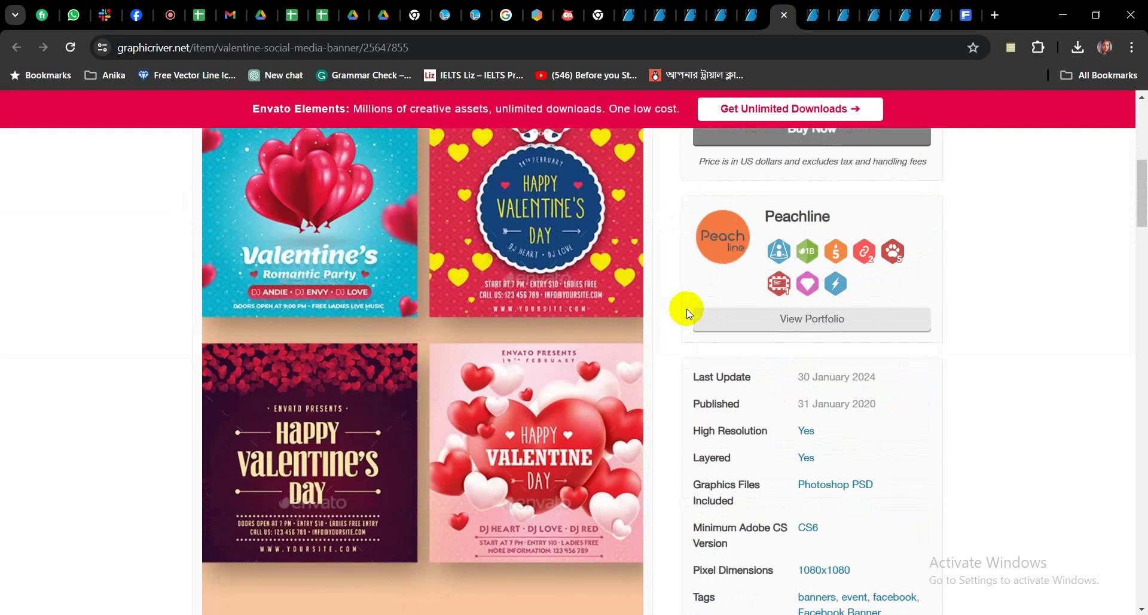
left_click(608, 308)
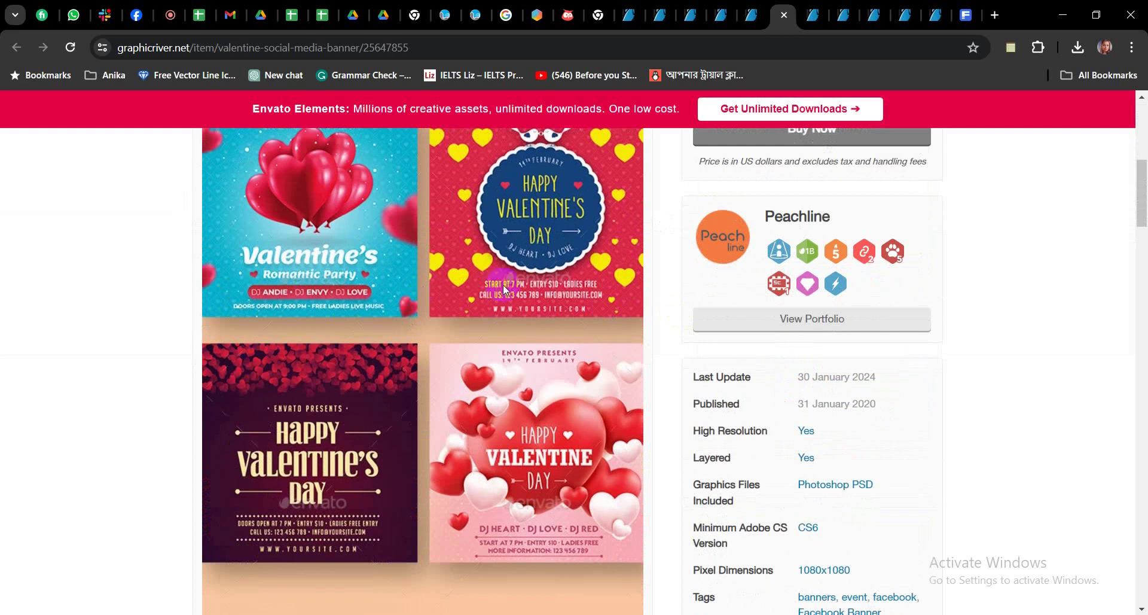
scroll(505, 284, "up", 1)
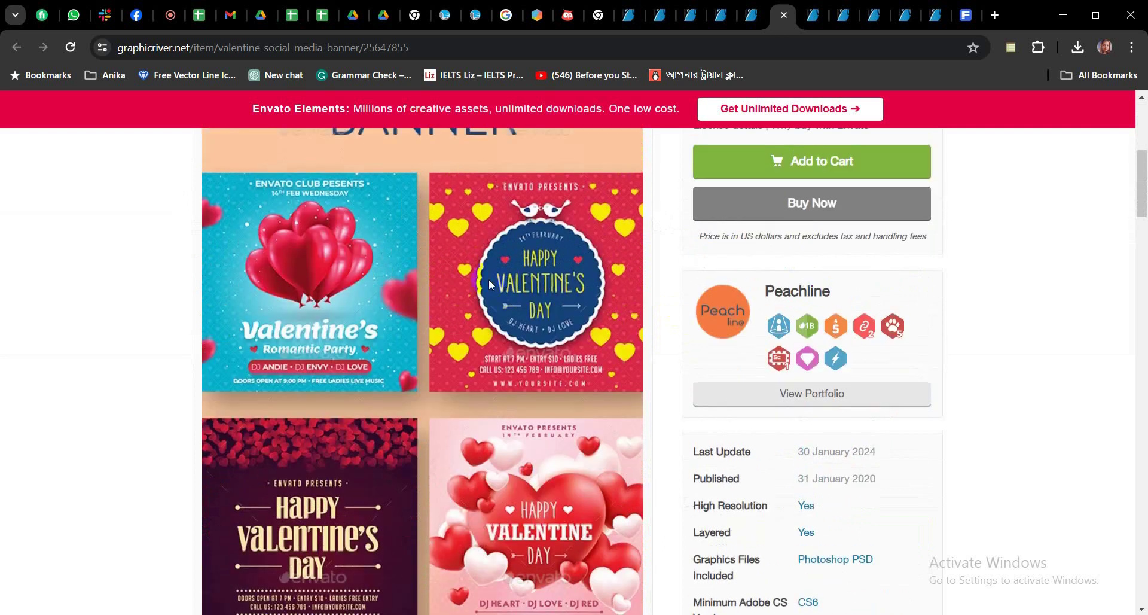
left_click(460, 239)
scroll(574, 311, "down", 7)
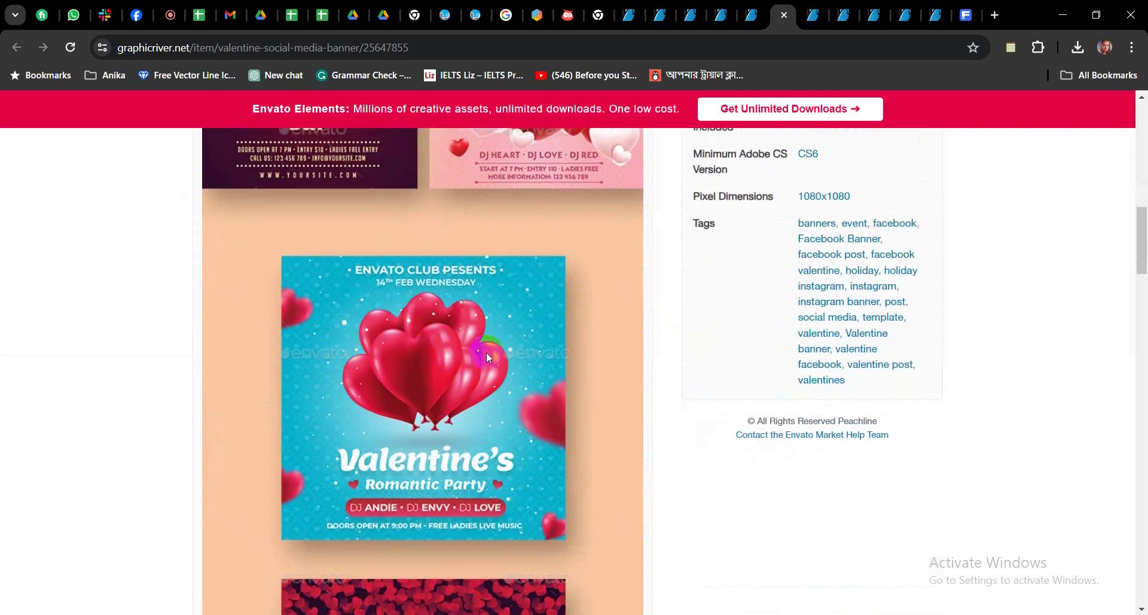
scroll(492, 420, "down", 5)
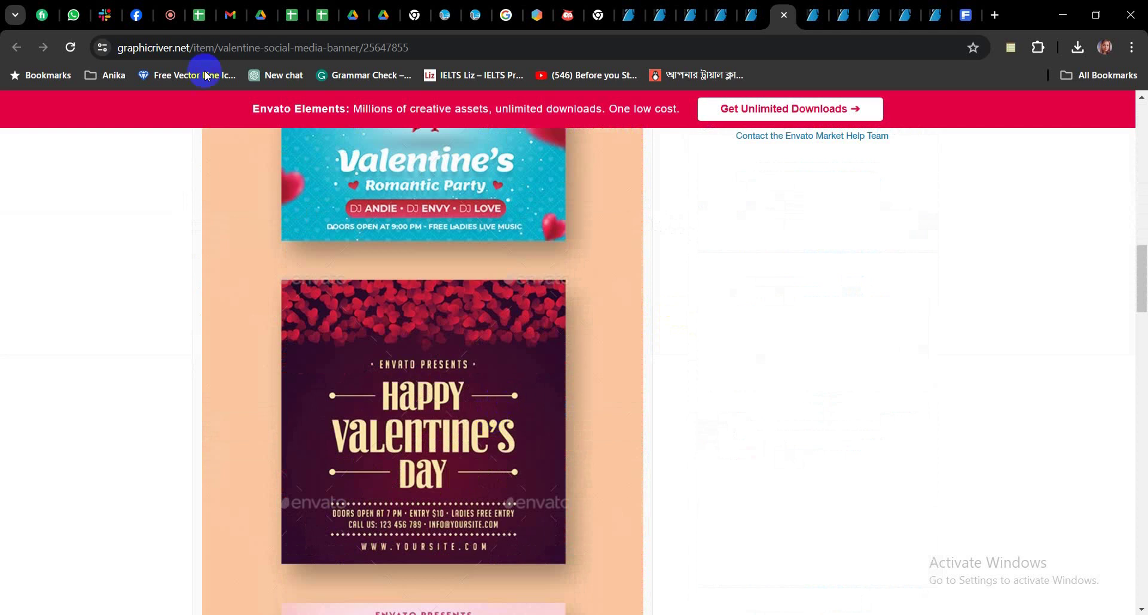
left_click(169, 18)
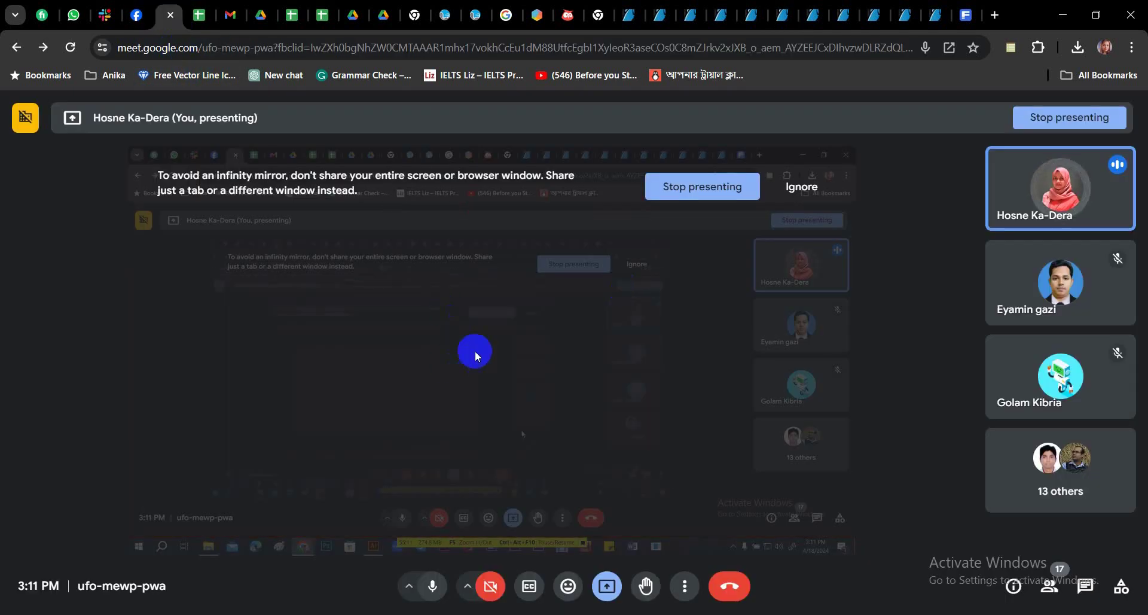
Switch to the open Freepik page and close the attribution notice and preview of the social media logo collection
left_click(961, 16)
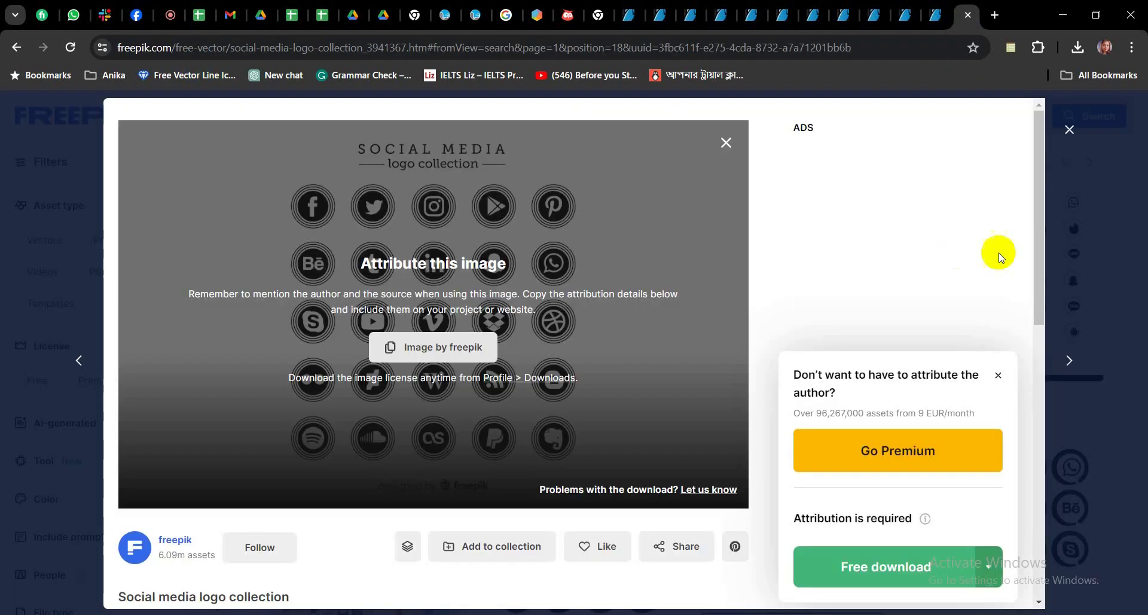
left_click(1070, 130)
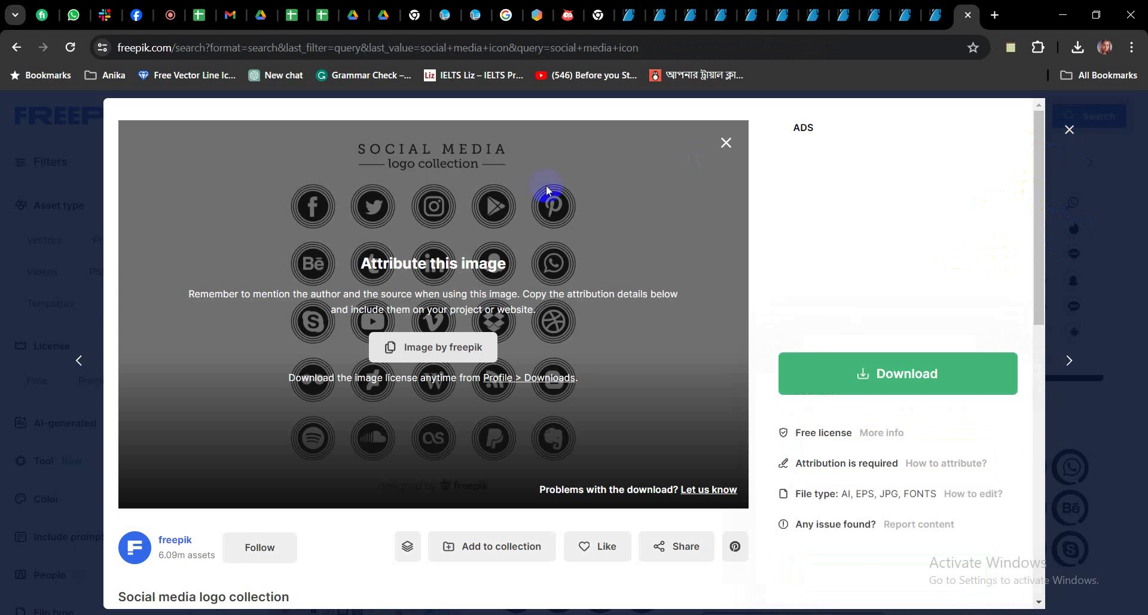
left_click(727, 142)
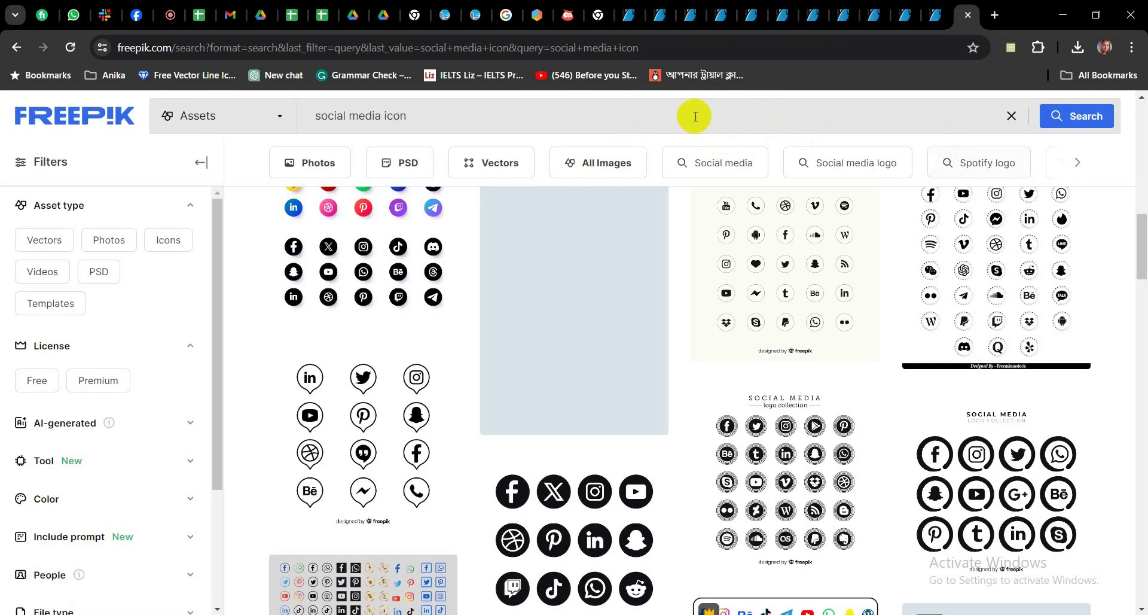
Search Freepik for "VALENTINE DAY vector" and close the advertising pop-up window
left_click_drag(495, 115, 147, 118)
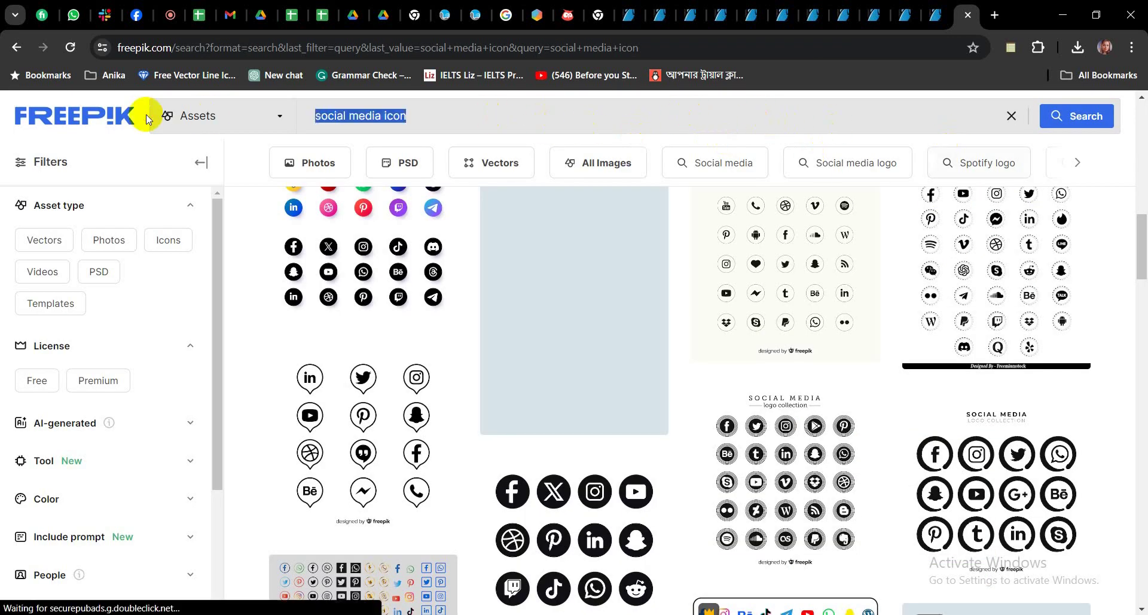
type("VALENTINE DAY vector")
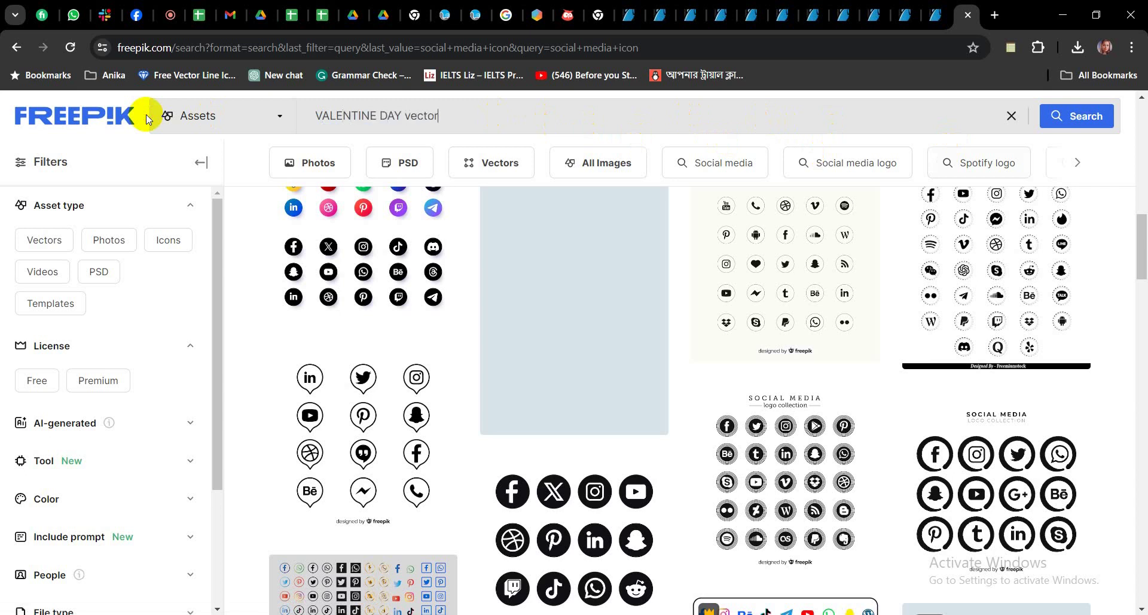
key("Return")
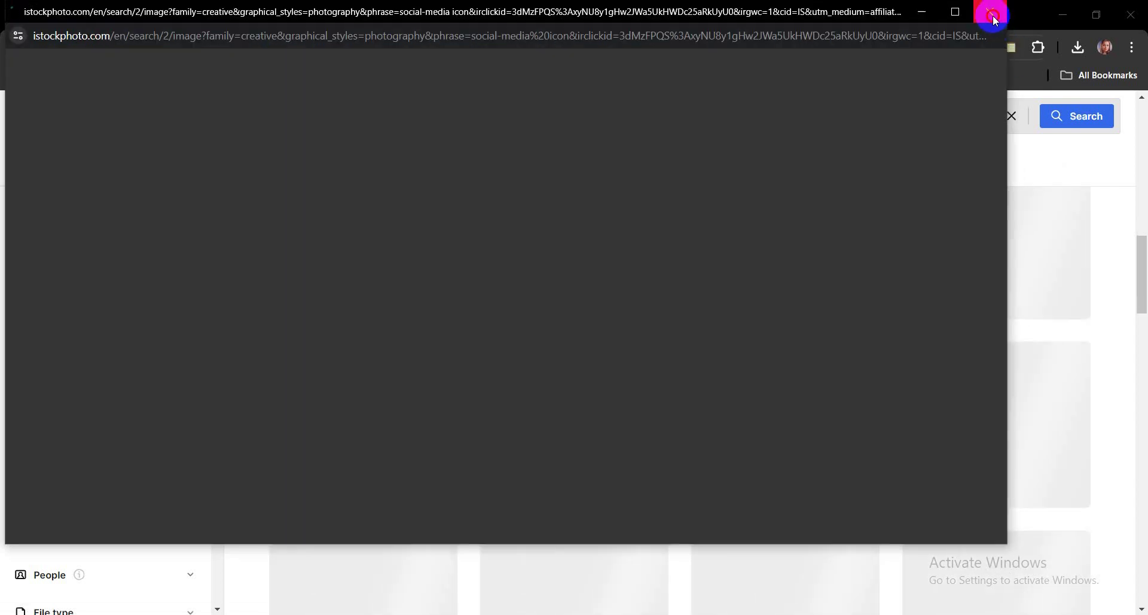
left_click(994, 20)
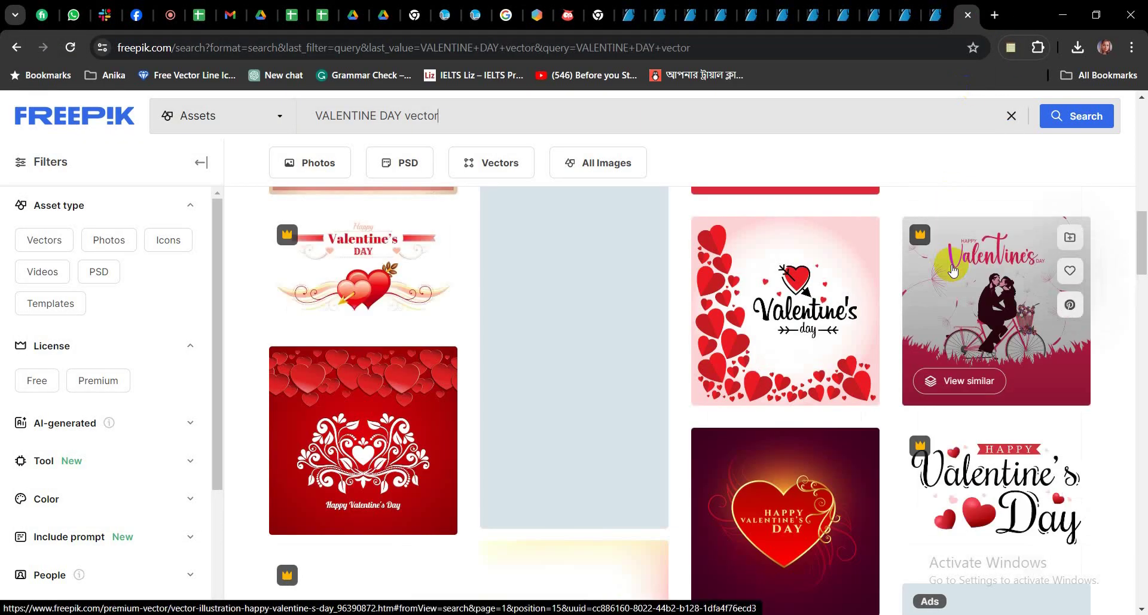
Limit the Valentine vector results to the Free license and browse the filtered designs
left_click_drag(1139, 243, 1142, 190)
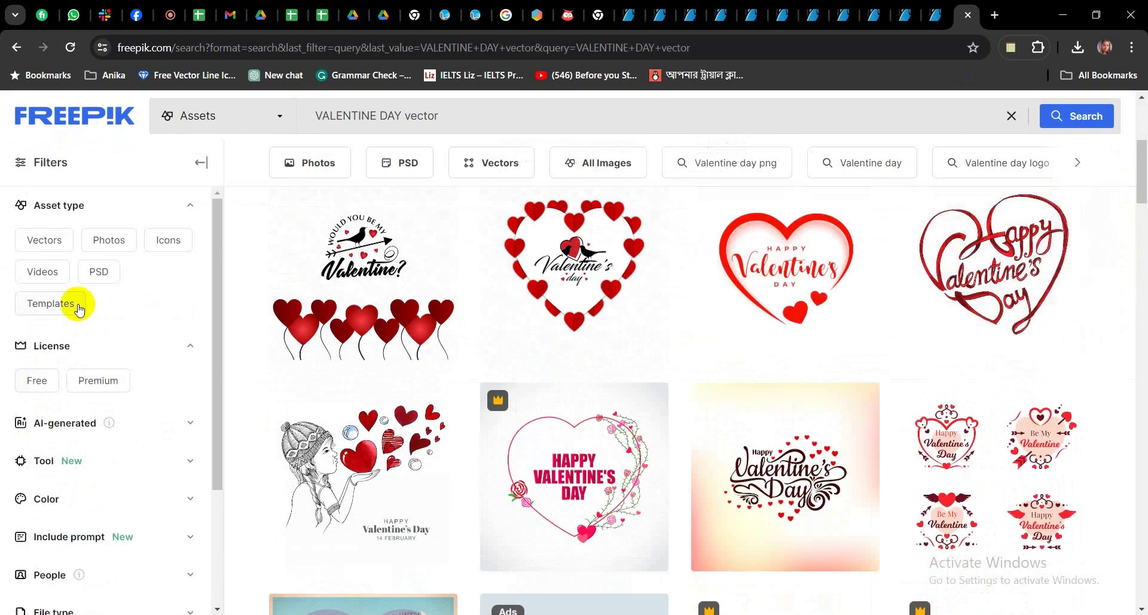
mouse_move(217, 315)
left_mouse_down()
mouse_move(213, 472)
mouse_move(226, 318)
left_mouse_up()
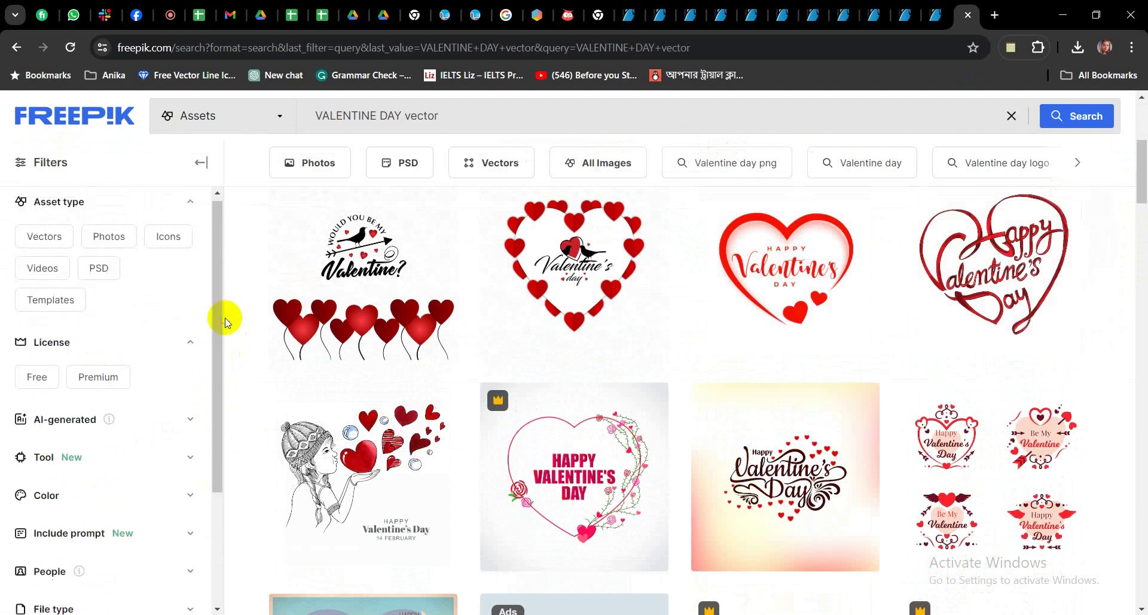
left_click(37, 375)
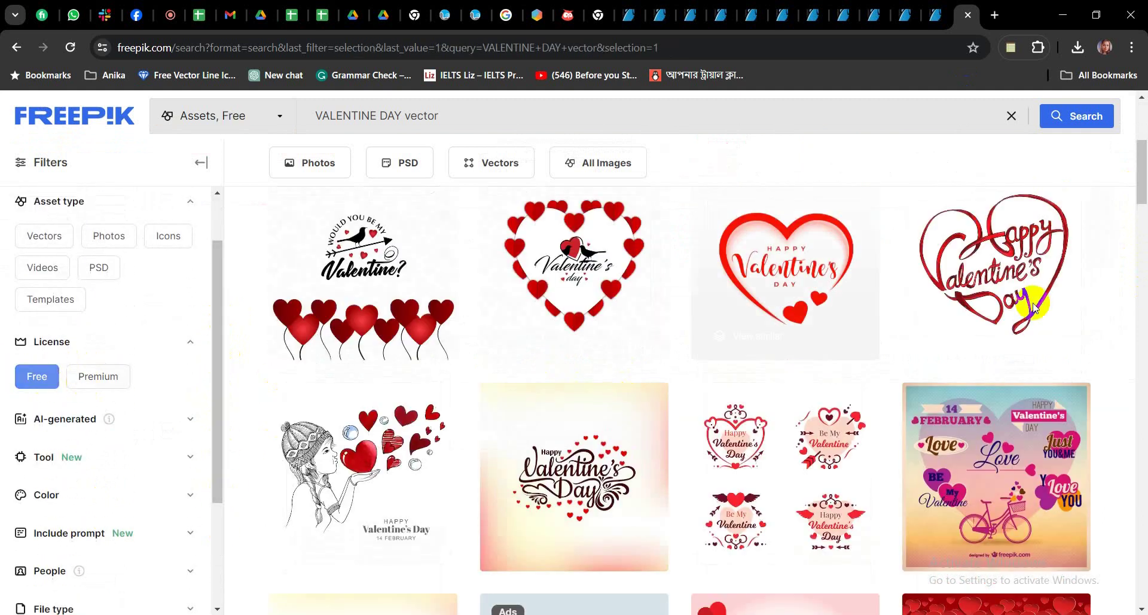
left_click_drag(1142, 191, 1139, 212)
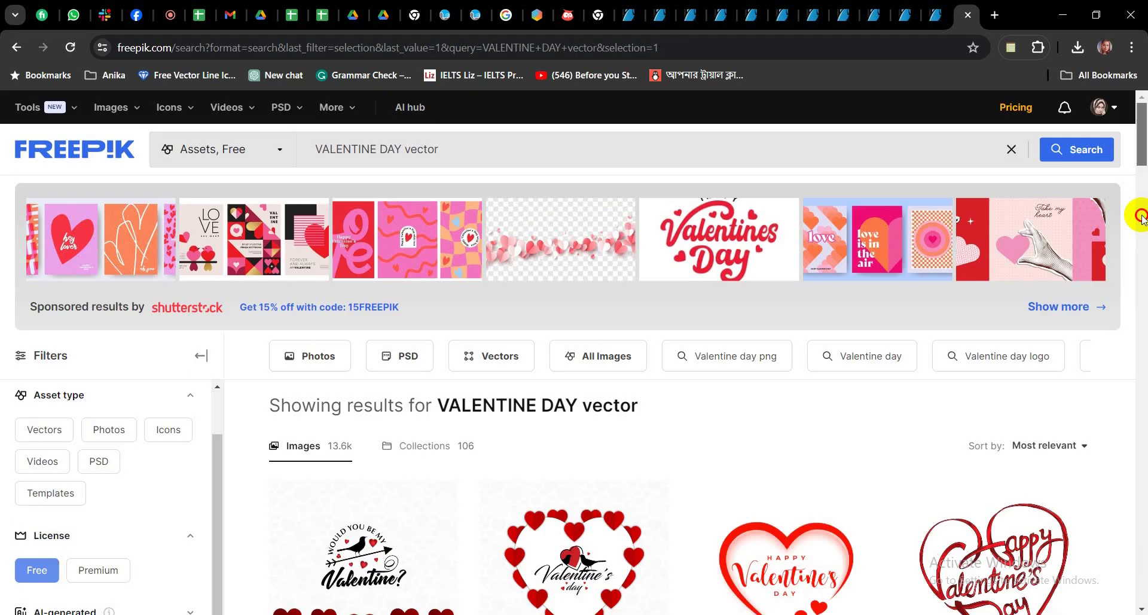
scroll(1135, 233, "down", 3)
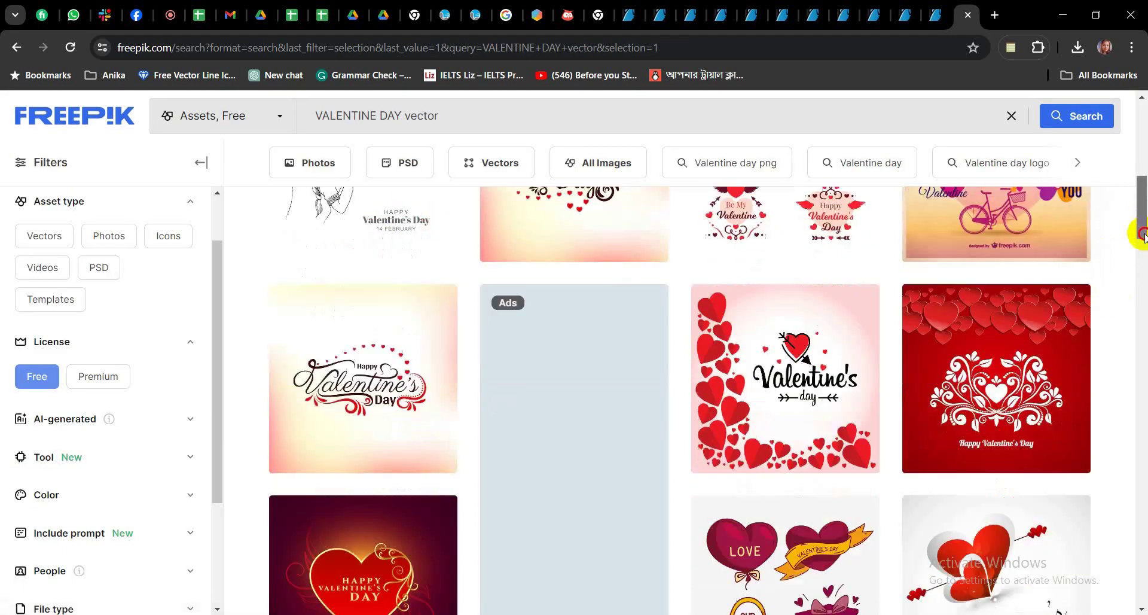